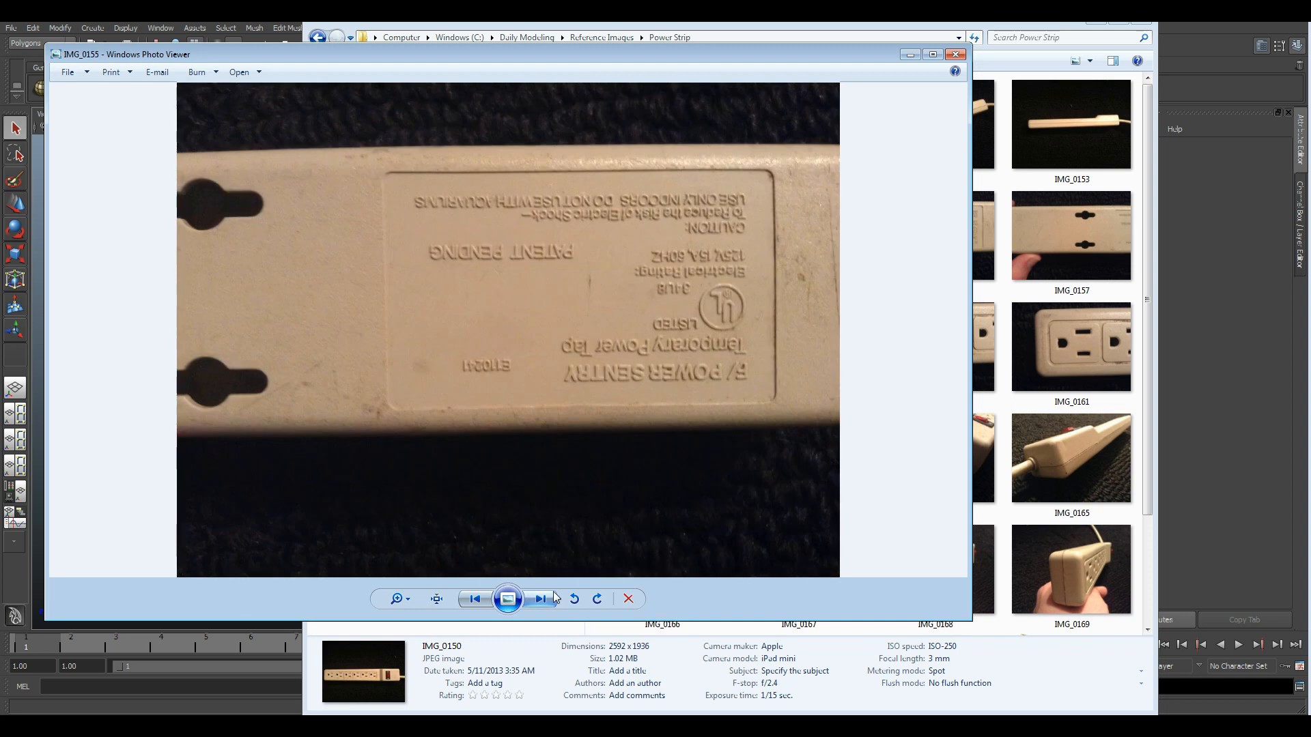
- Page through the power strip reference photos up to IMG_0166 and close the photo viewer
left_click(554, 599)
left_click(555, 598)
left_click(554, 598)
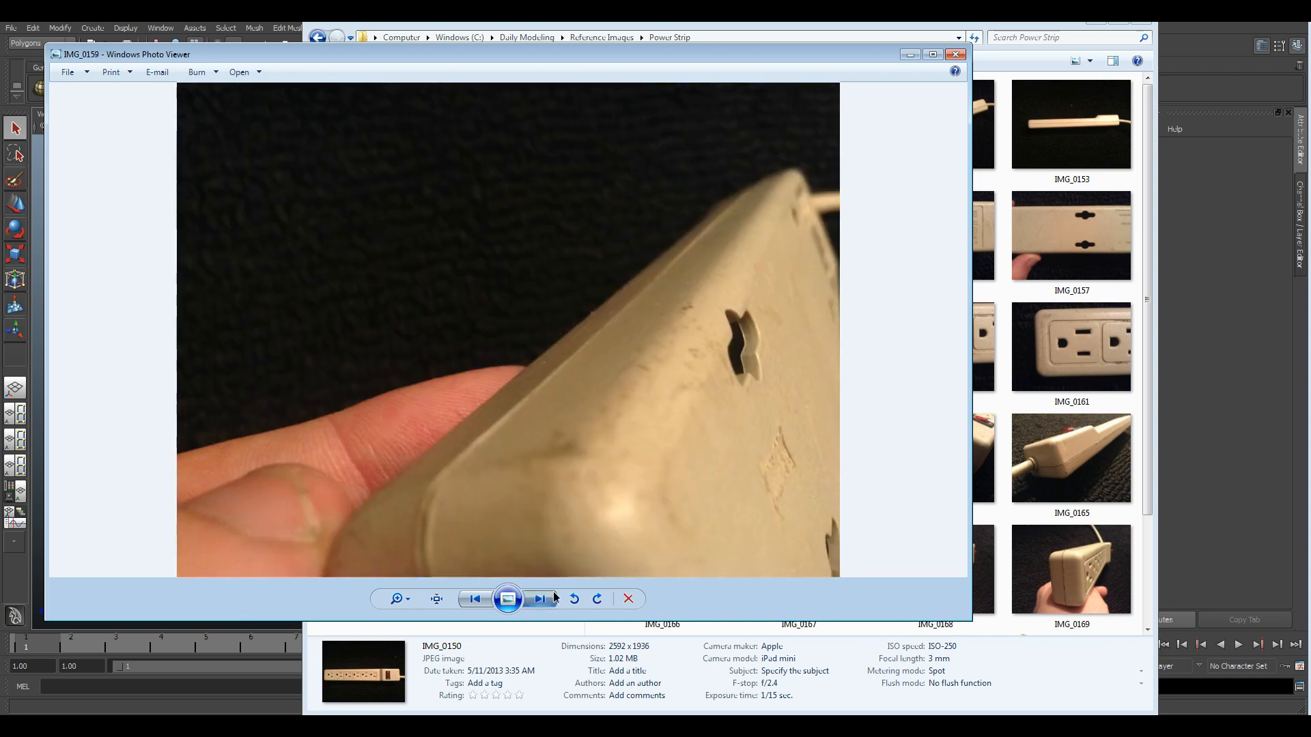
left_click(555, 599)
left_click(554, 598)
left_click(554, 598)
left_click(554, 598)
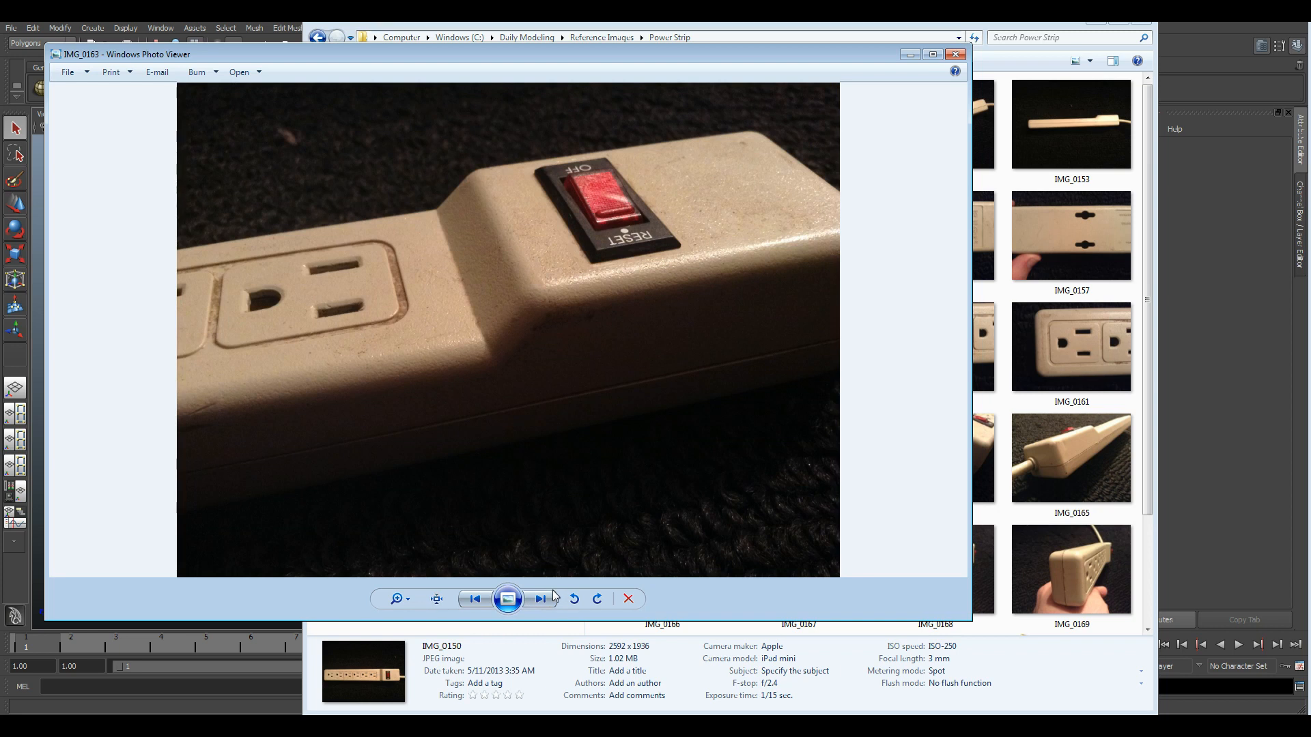
left_click(555, 599)
left_click(554, 598)
left_click(555, 598)
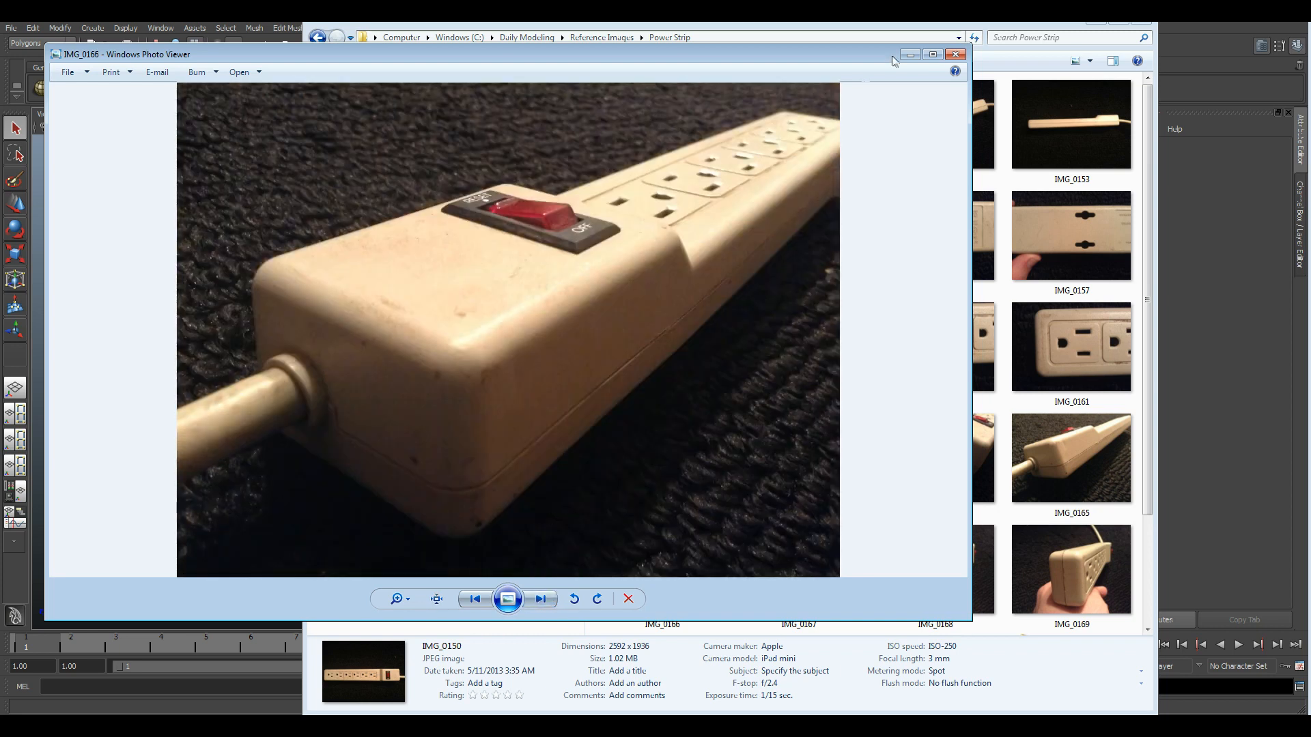
left_click(955, 53)
- Switch to Maya and begin importing an image plane into the top view of the four-view layout
left_click_drag(673, 8, 664, 248)
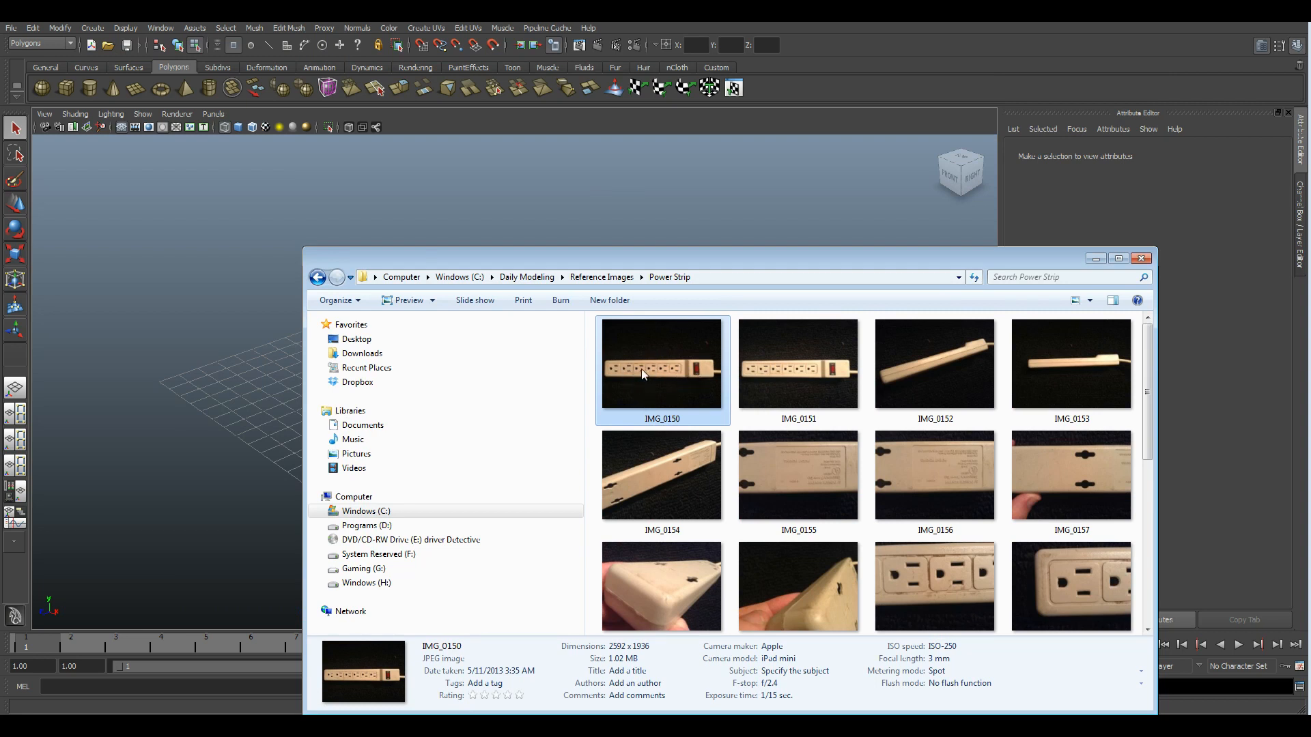
left_click(272, 376)
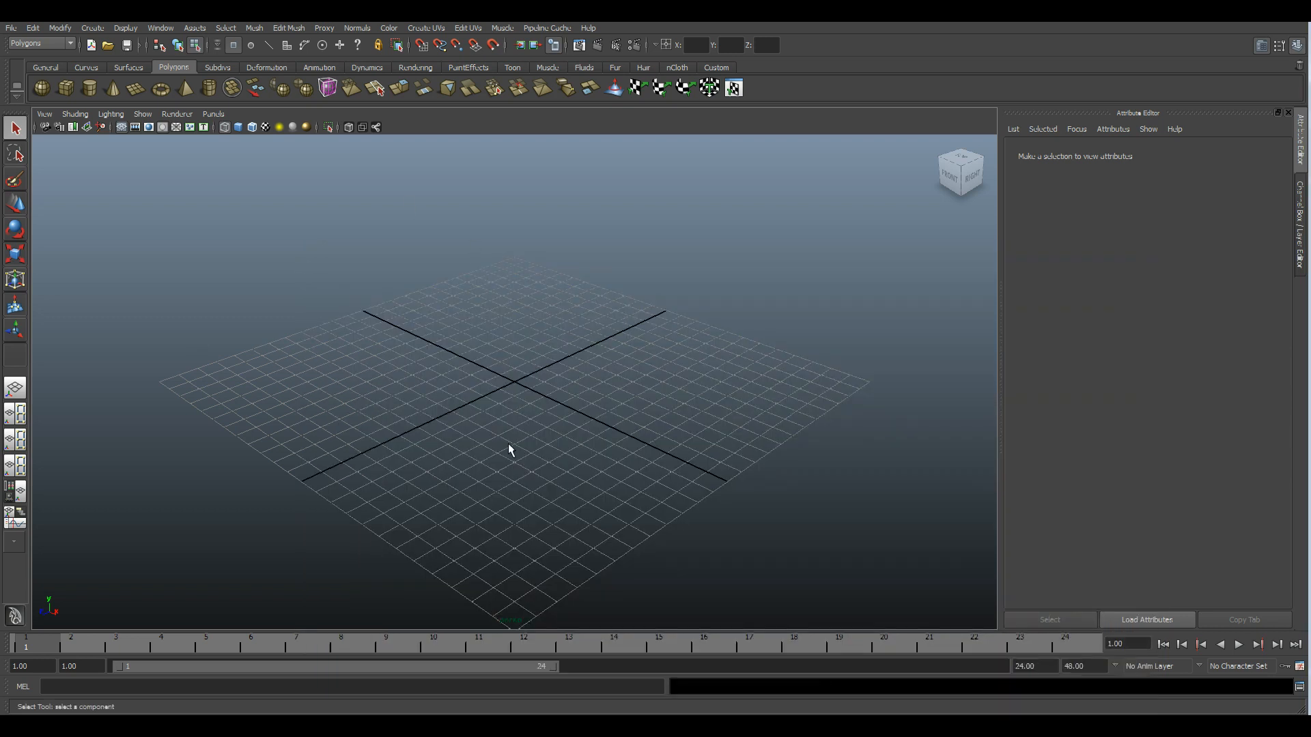
key("space")
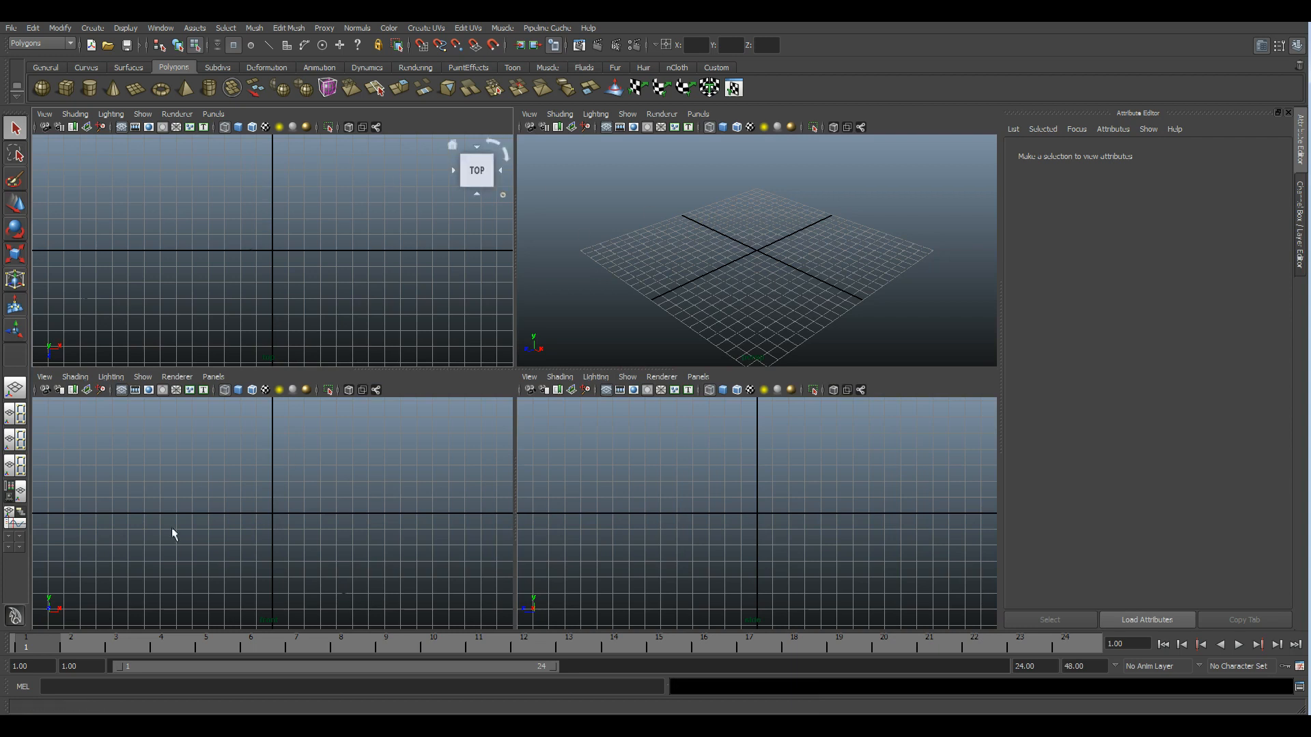
left_click(124, 129)
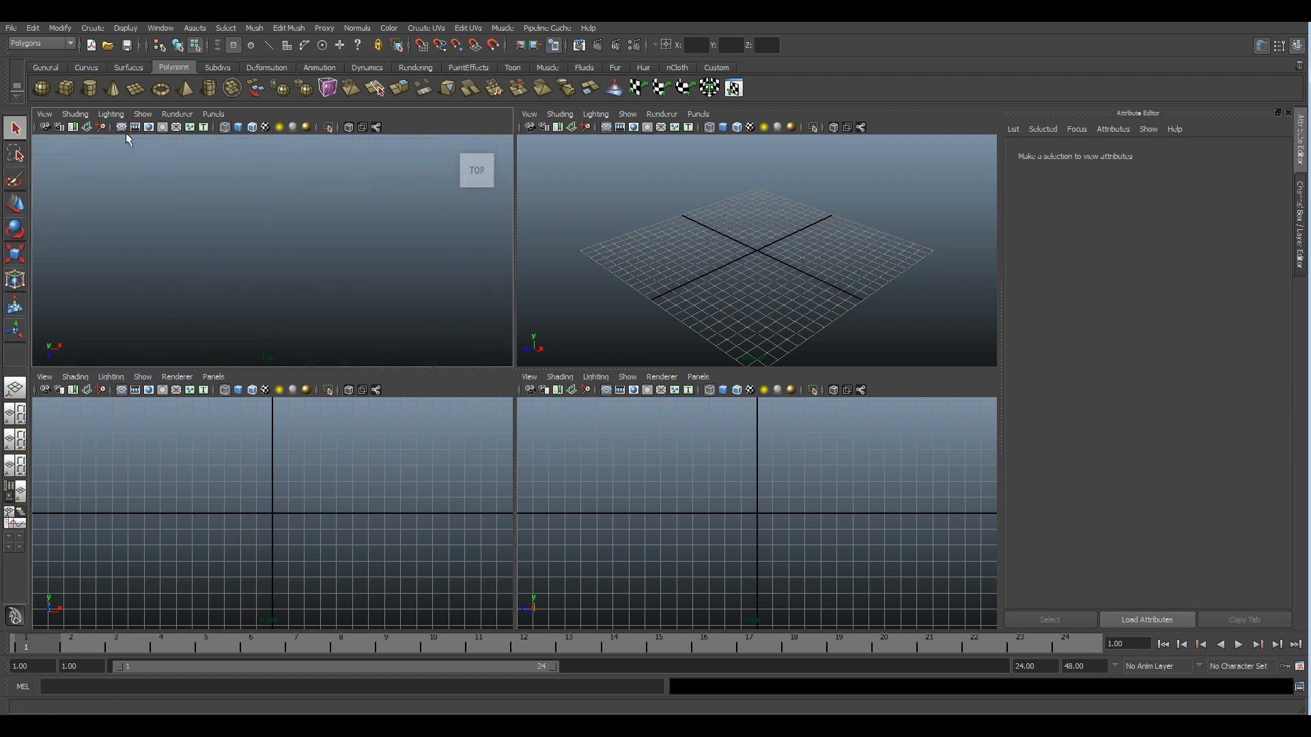
left_click(44, 114)
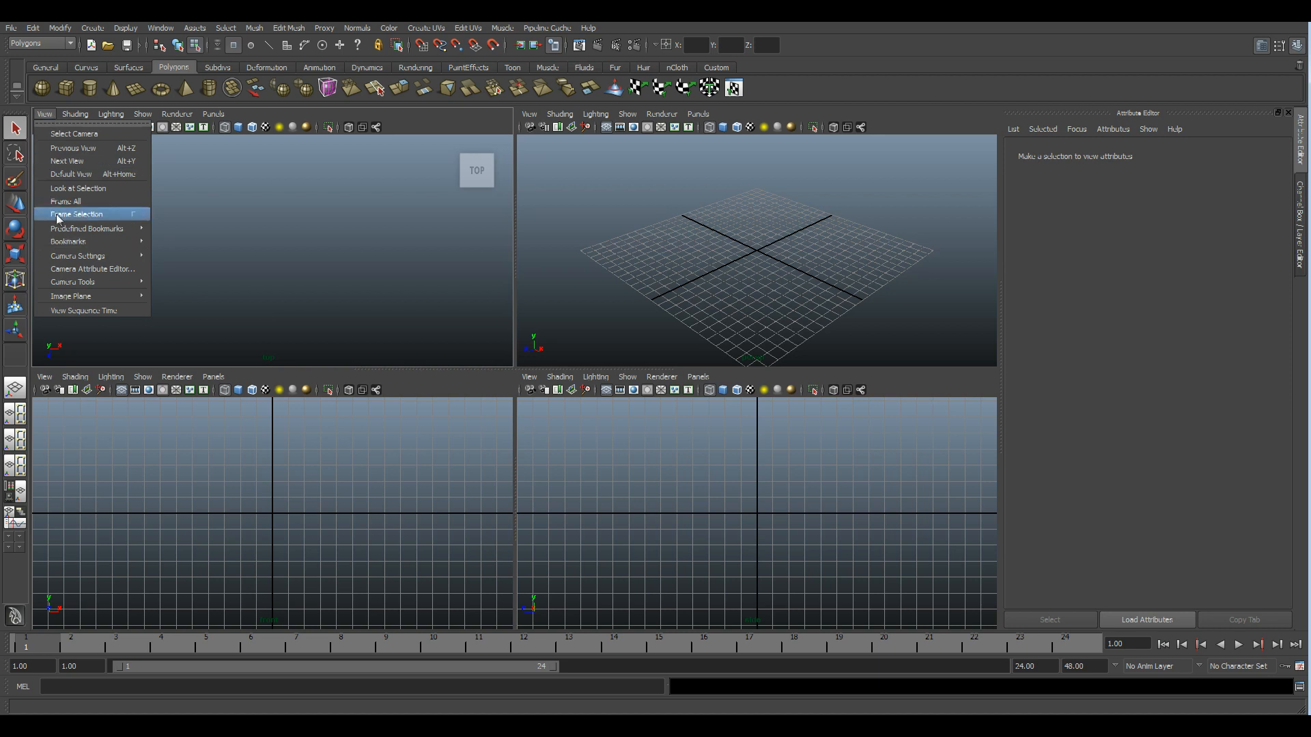
mouse_move(65, 297)
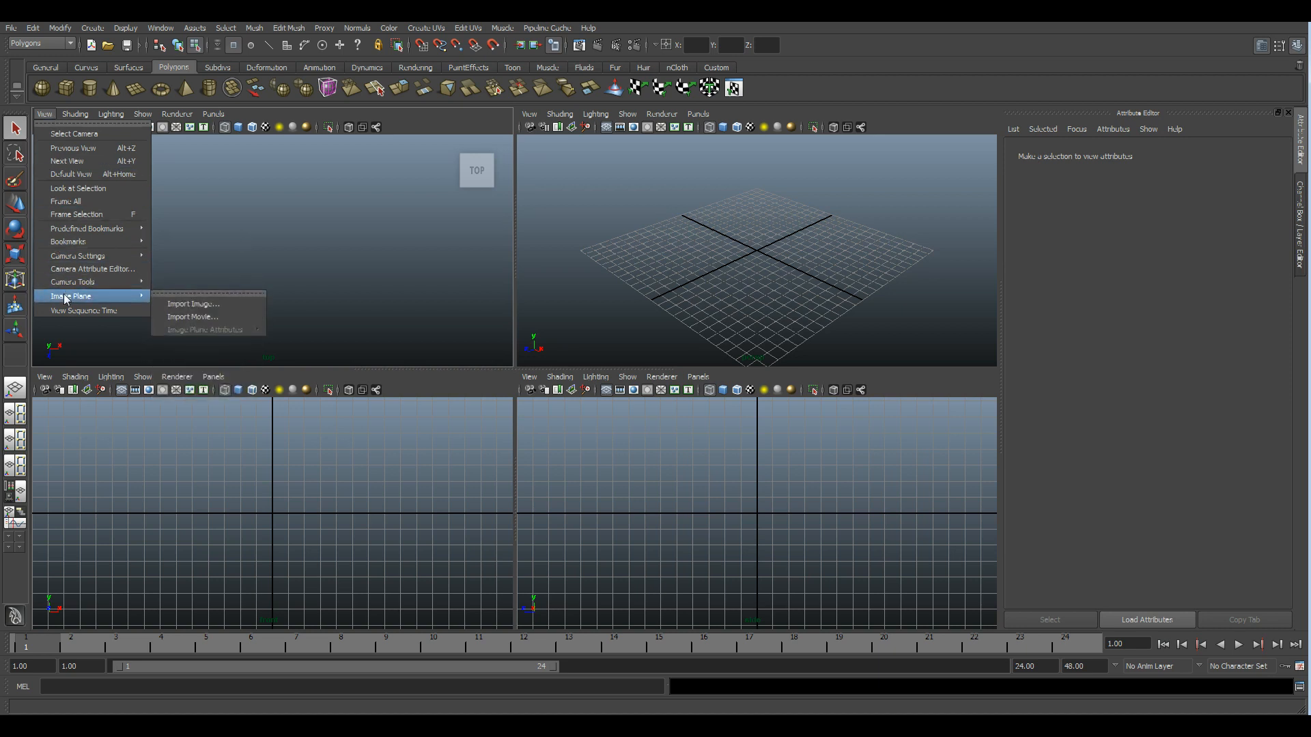
left_click(198, 304)
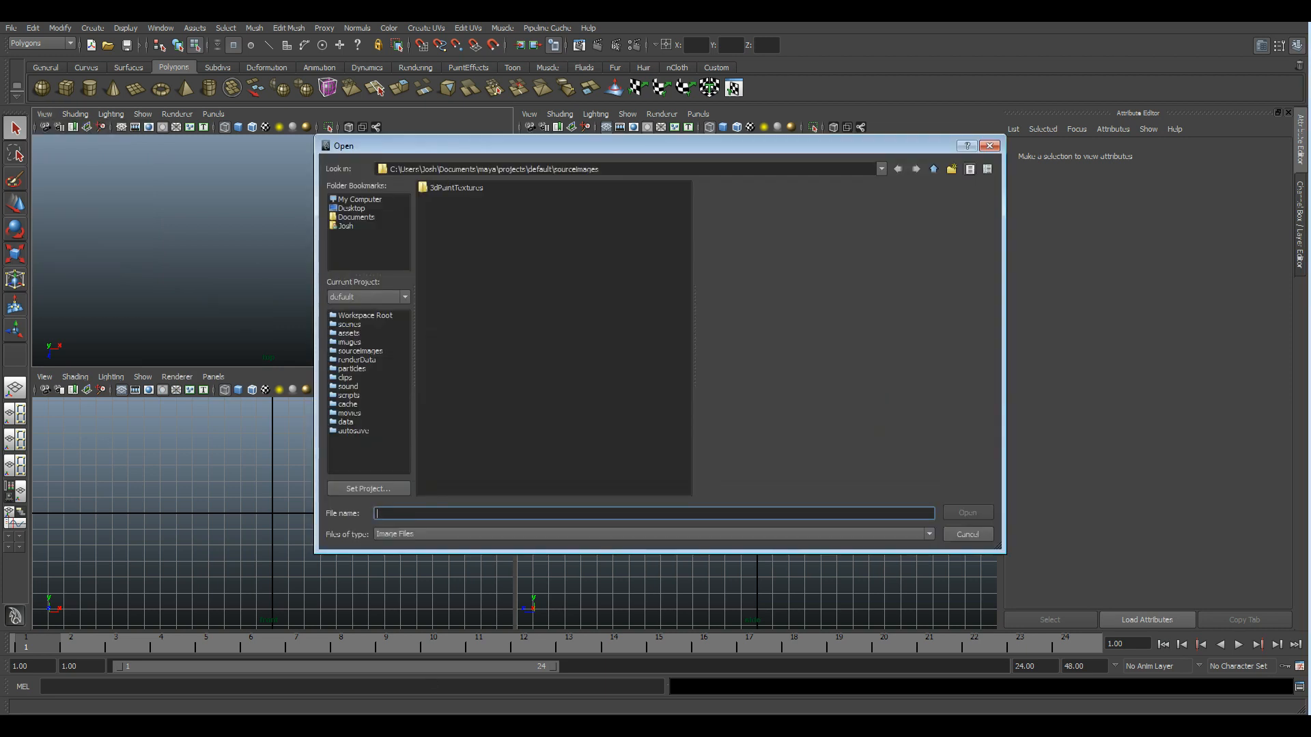
- Switch to the Power Strip folder in Windows Explorer, copy its folder path and close the folder window
key("alt+Tab")
double_click(714, 123)
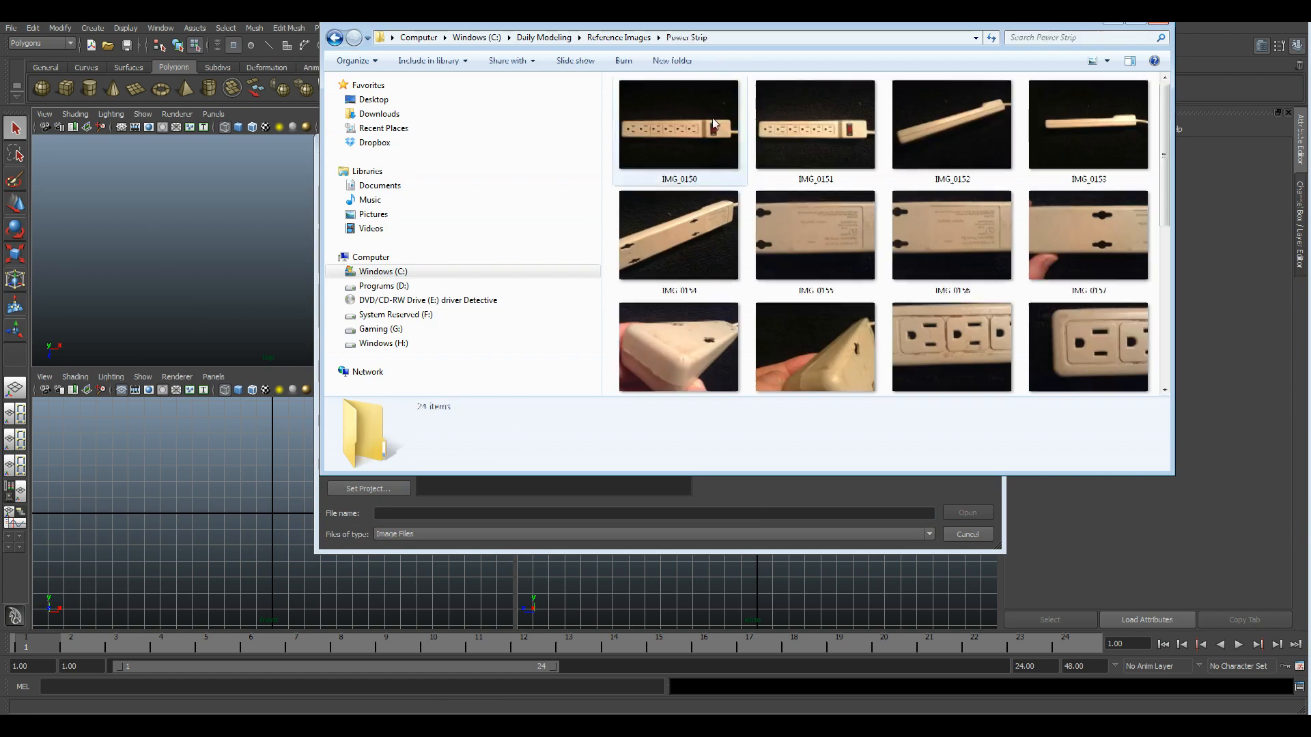
left_click(714, 38)
key("ctrl+c")
right_click(716, 37)
left_click(757, 88)
left_click(1165, 25)
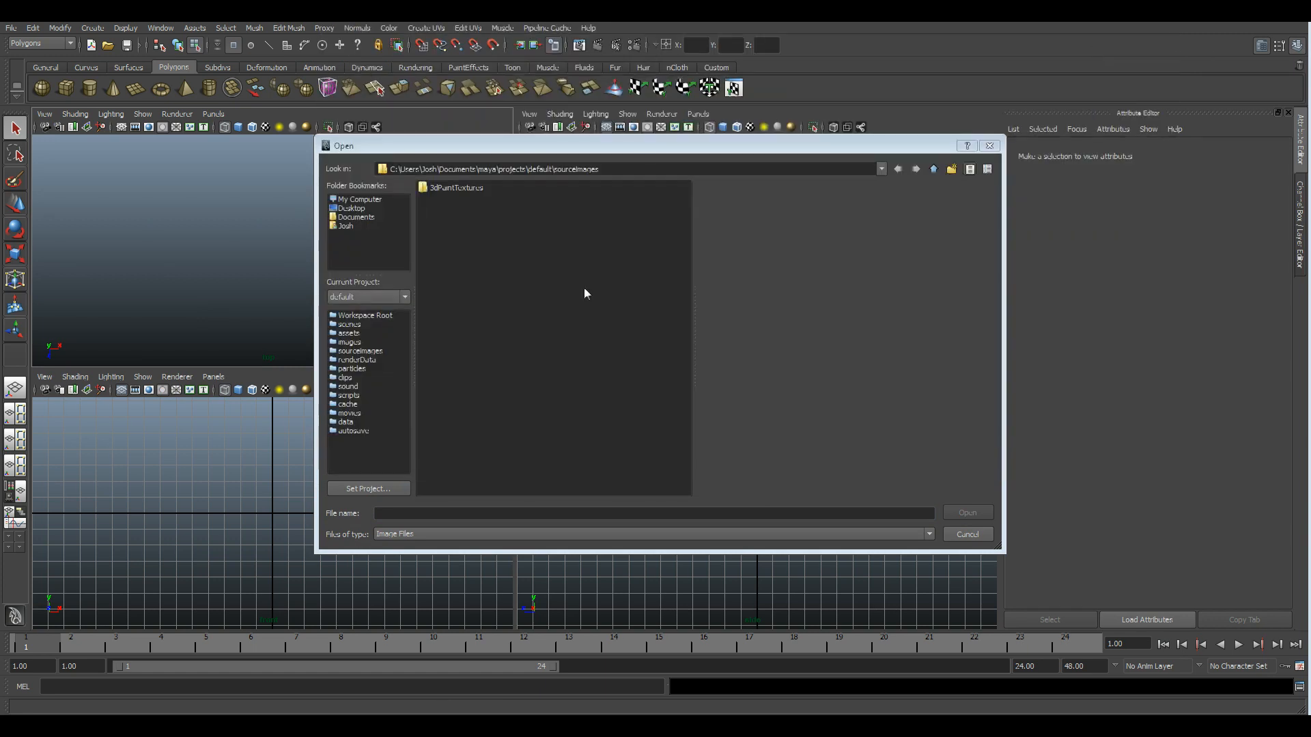
- Load IMG_0150.JPG from the copied Reference Images\Power Strip path as the top view's image plane
triple_click(628, 167)
key("ctrl+v")
key("Return")
left_click(437, 200)
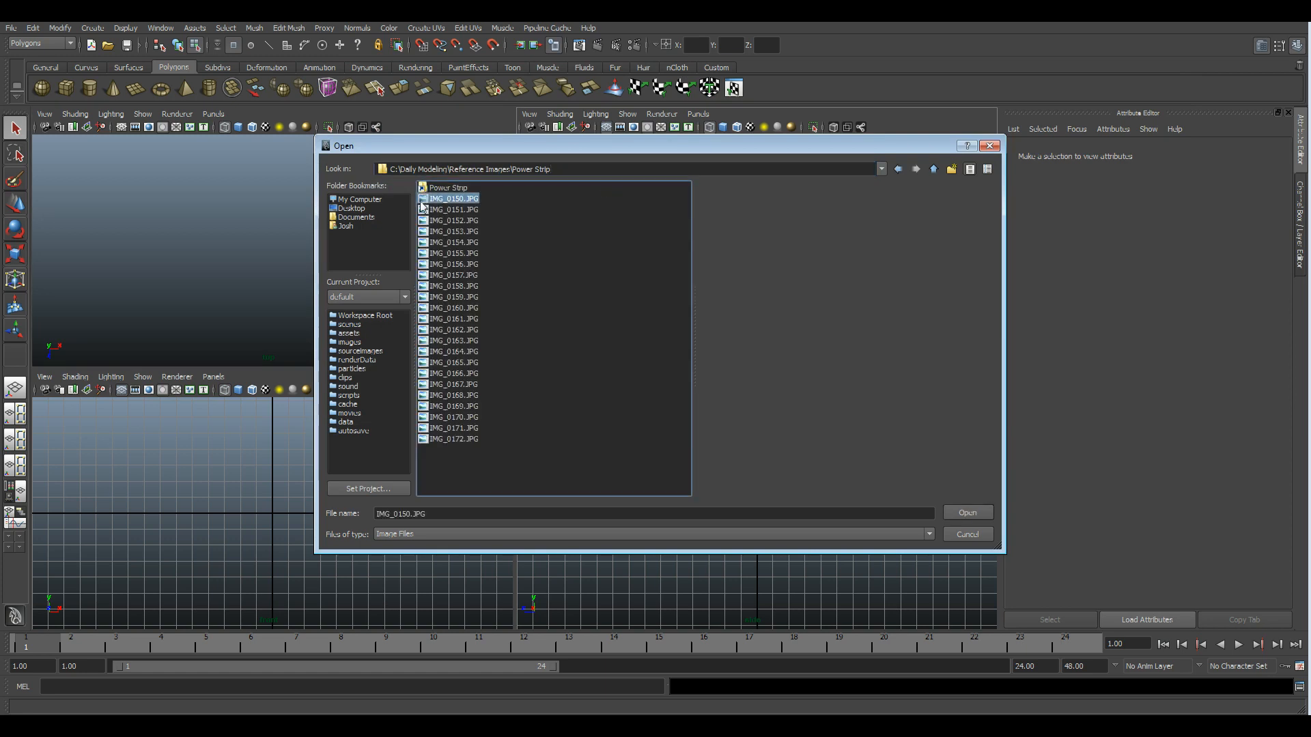
double_click(437, 199)
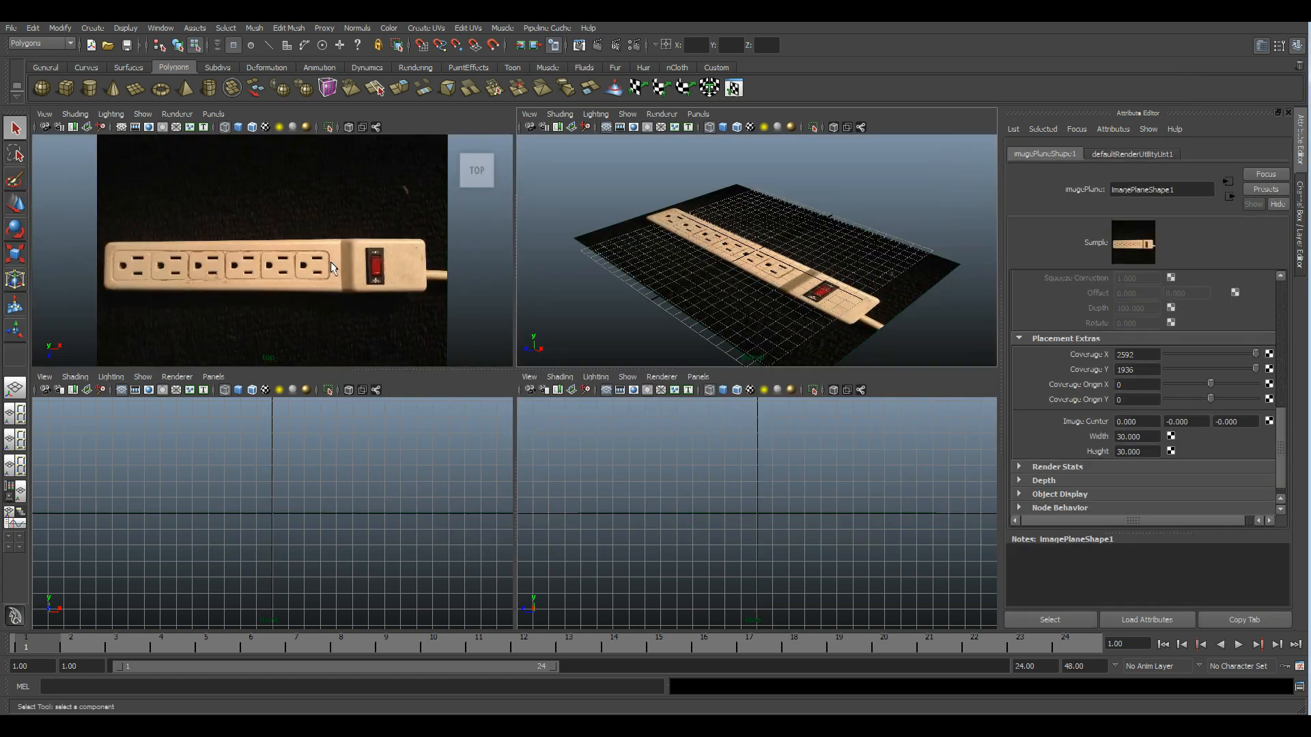
- Show the top view's grid and set the image plane's Image Center Z to -1.250 to center the power strip on the axis
left_click(121, 128)
key("space")
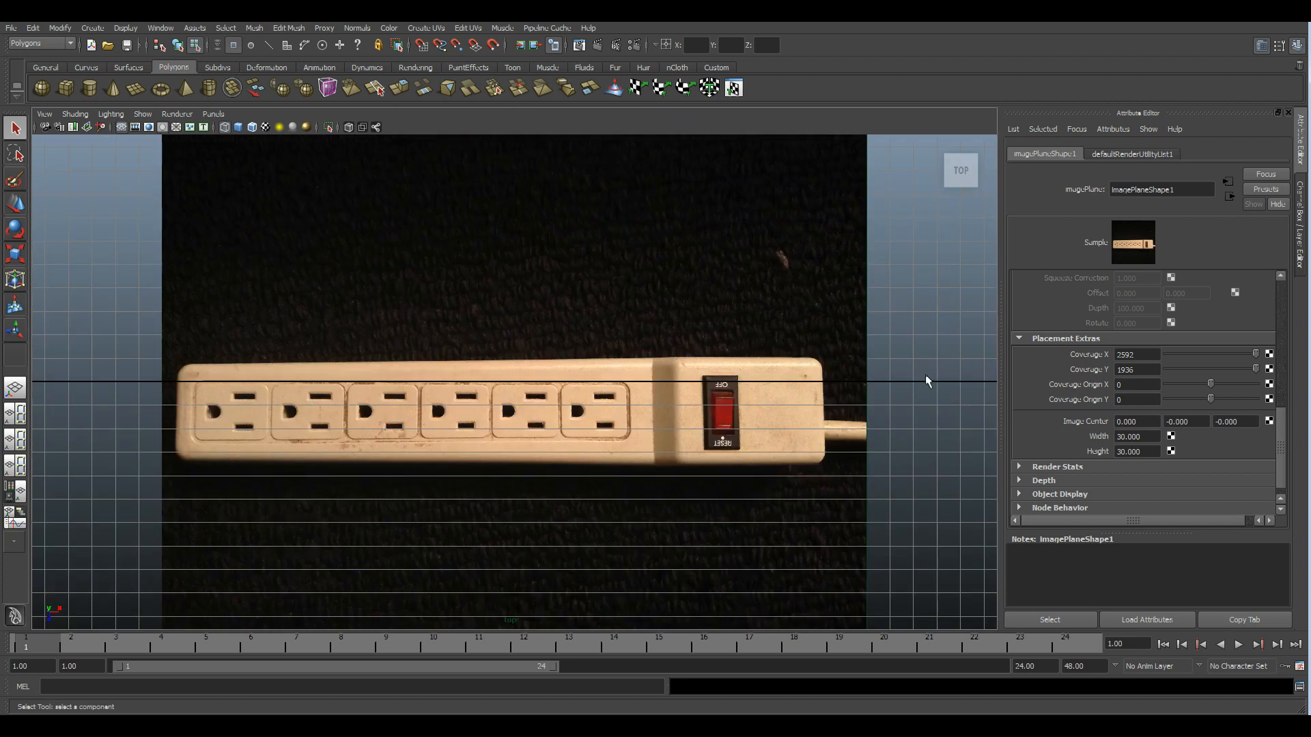
right_click_drag(925, 389, 936, 452, "alt")
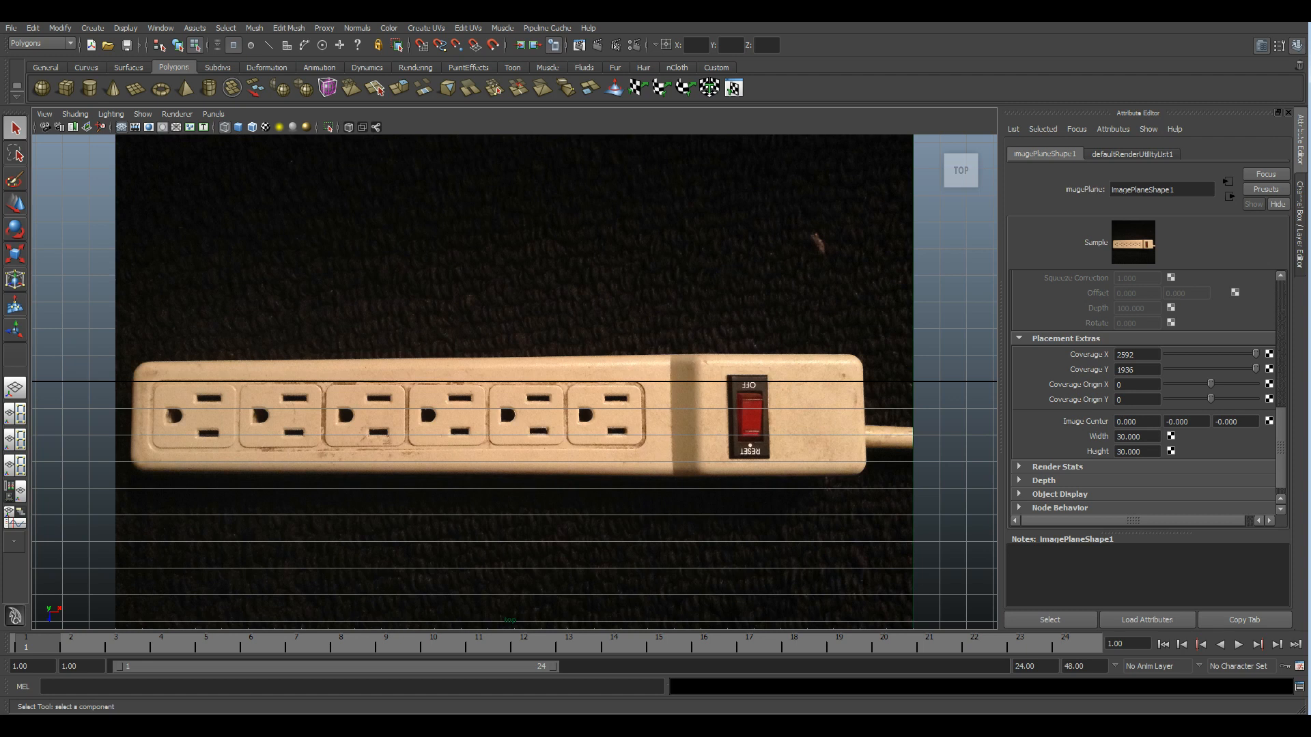
left_click_drag(1117, 422, 1166, 430)
key("Tab")
key("Tab")
key("Tab")
key("Tab")
key("Tab")
key("Return")
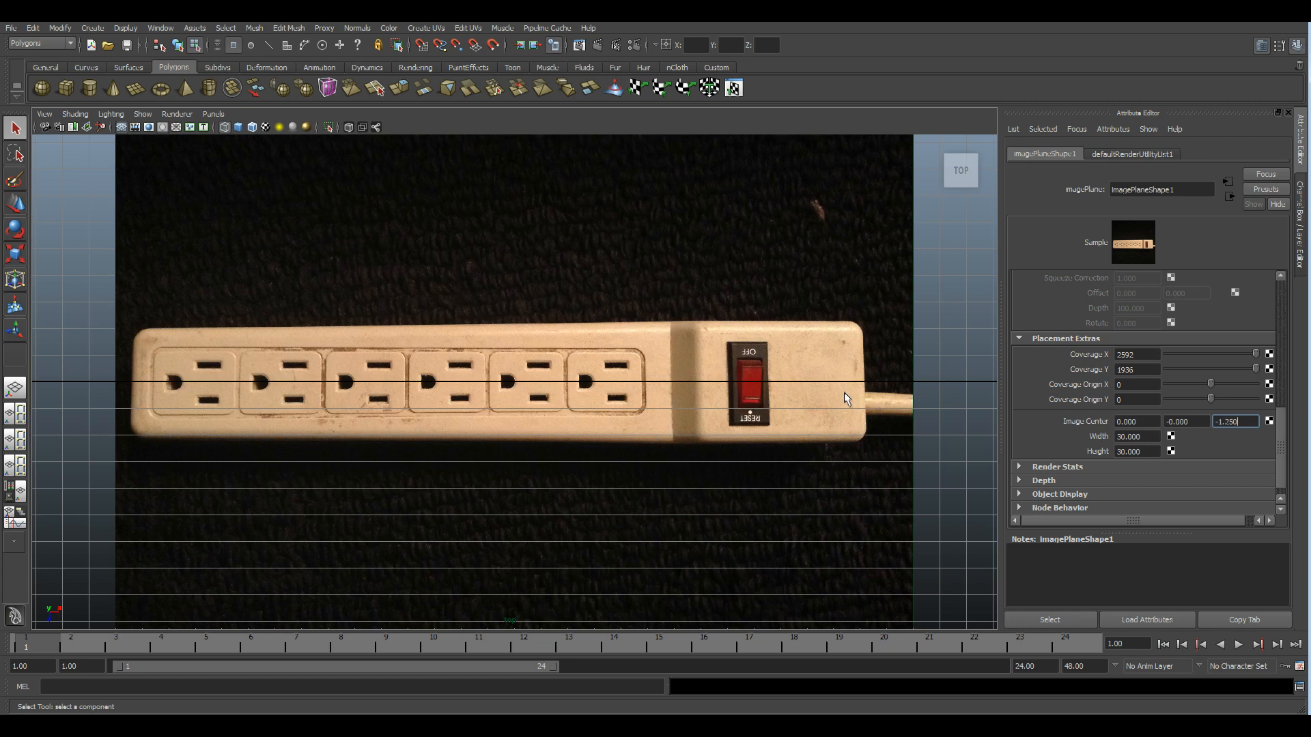
left_click_drag(1191, 422, 1175, 422)
left_click(1237, 422)
left_click(1240, 422)
left_click(773, 297)
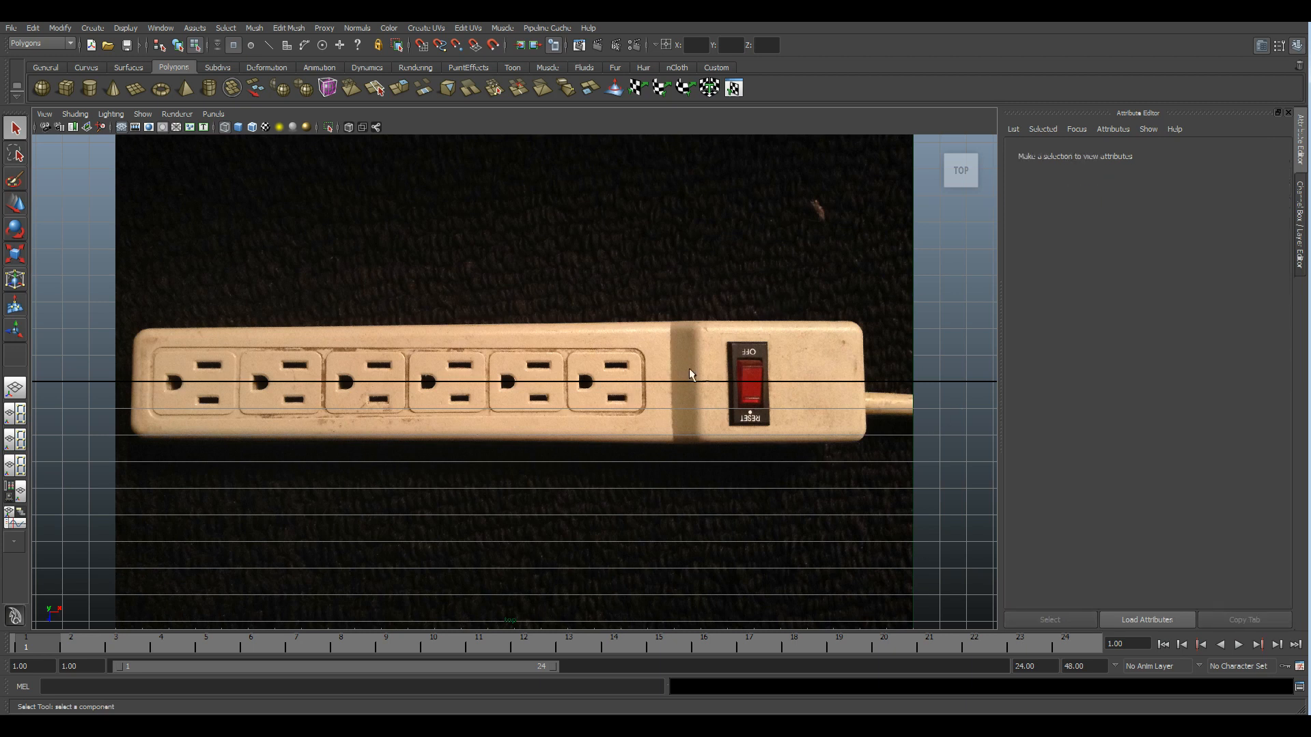
- Create a polygon cube at the origin in the perspective view and raise it about 0.9 cm
scroll(690, 371, "down", 4)
key("space")
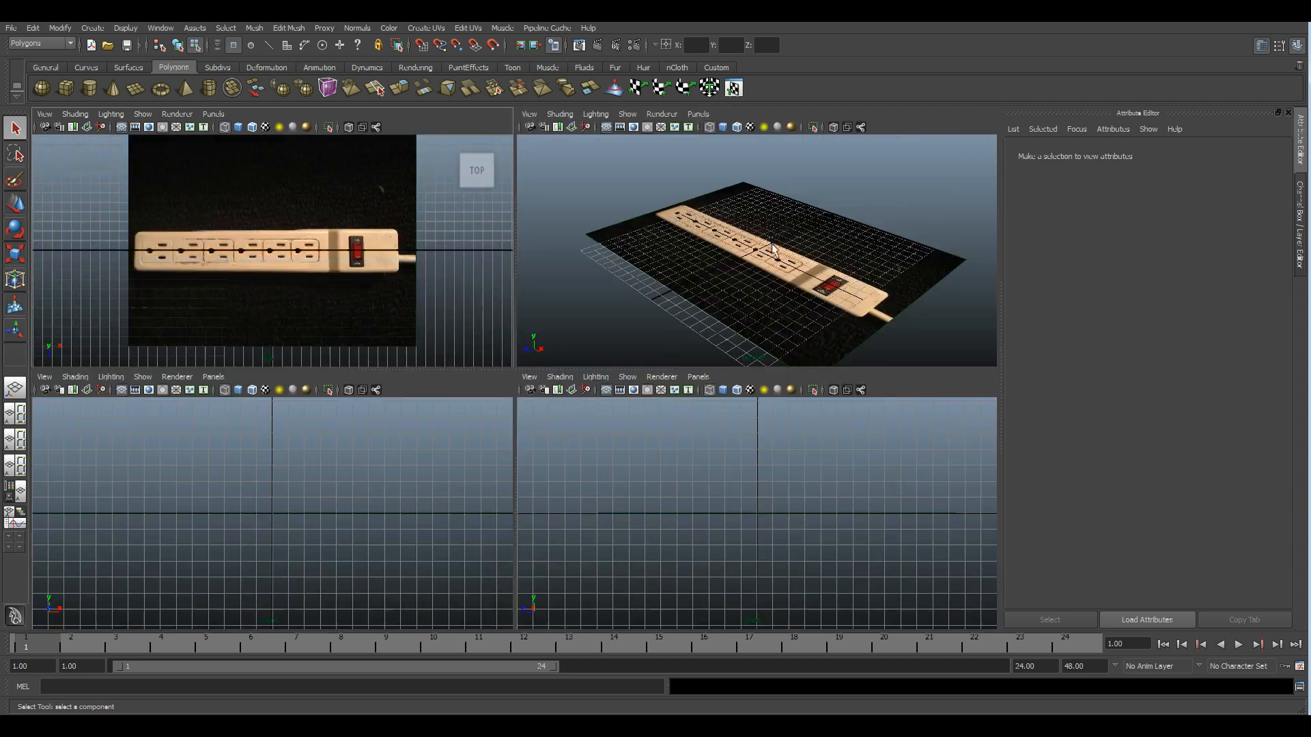
key("space")
scroll(616, 380, "down", 2)
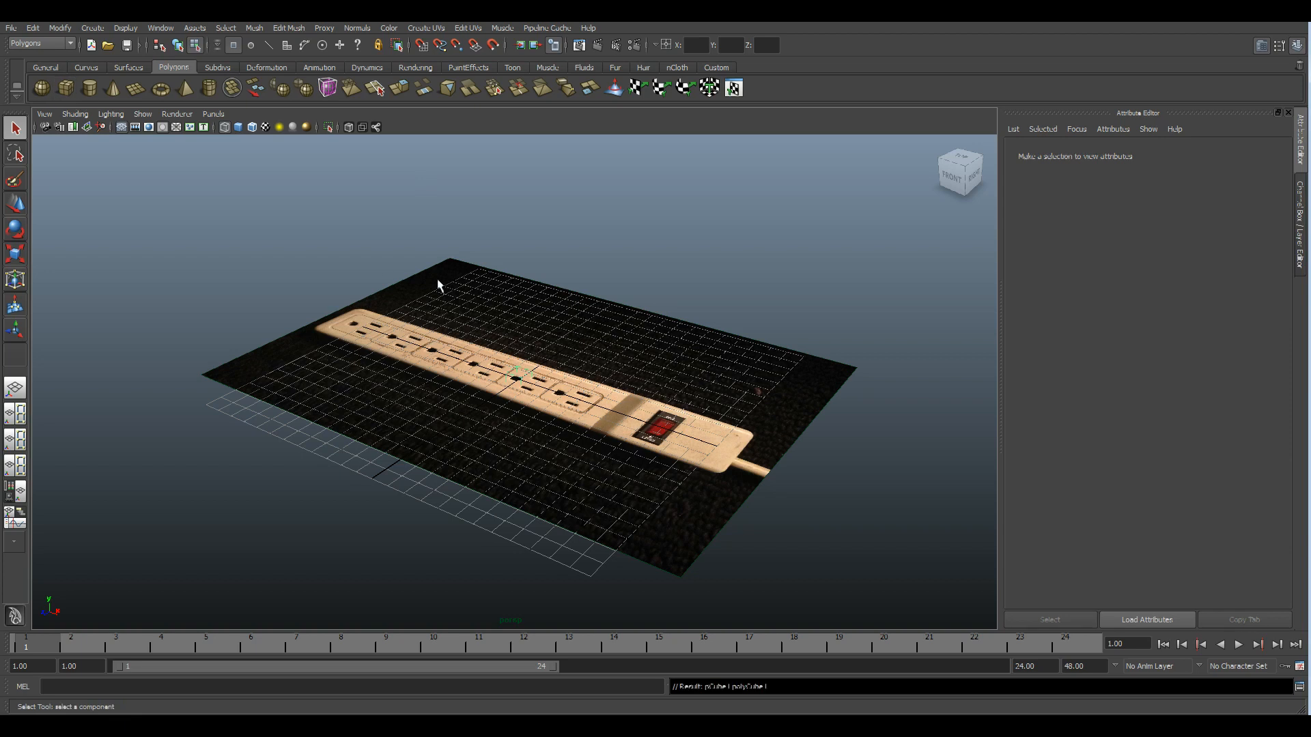
key("w")
left_click_drag(518, 350, 519, 333)
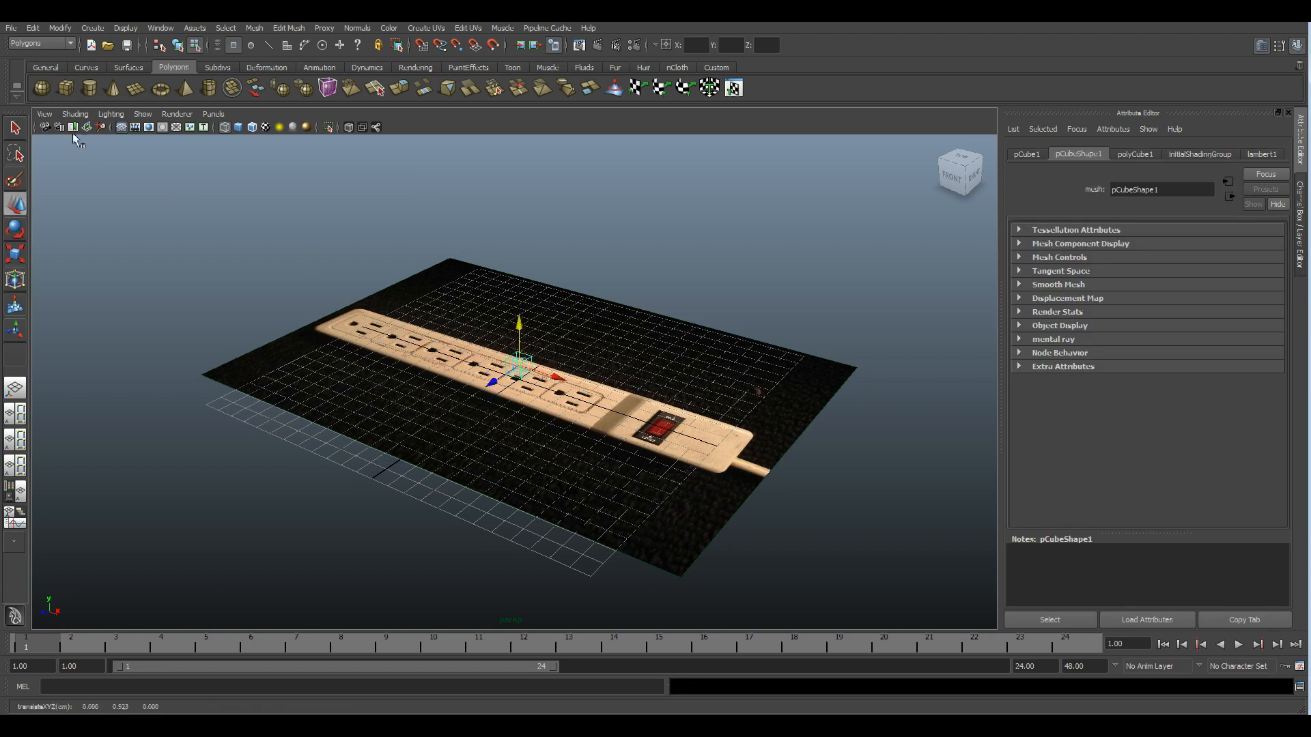
- Hide the perspective view's grid and turn on textured shaded display
left_click(121, 128)
left_click_drag(472, 409, 633, 413, "alt")
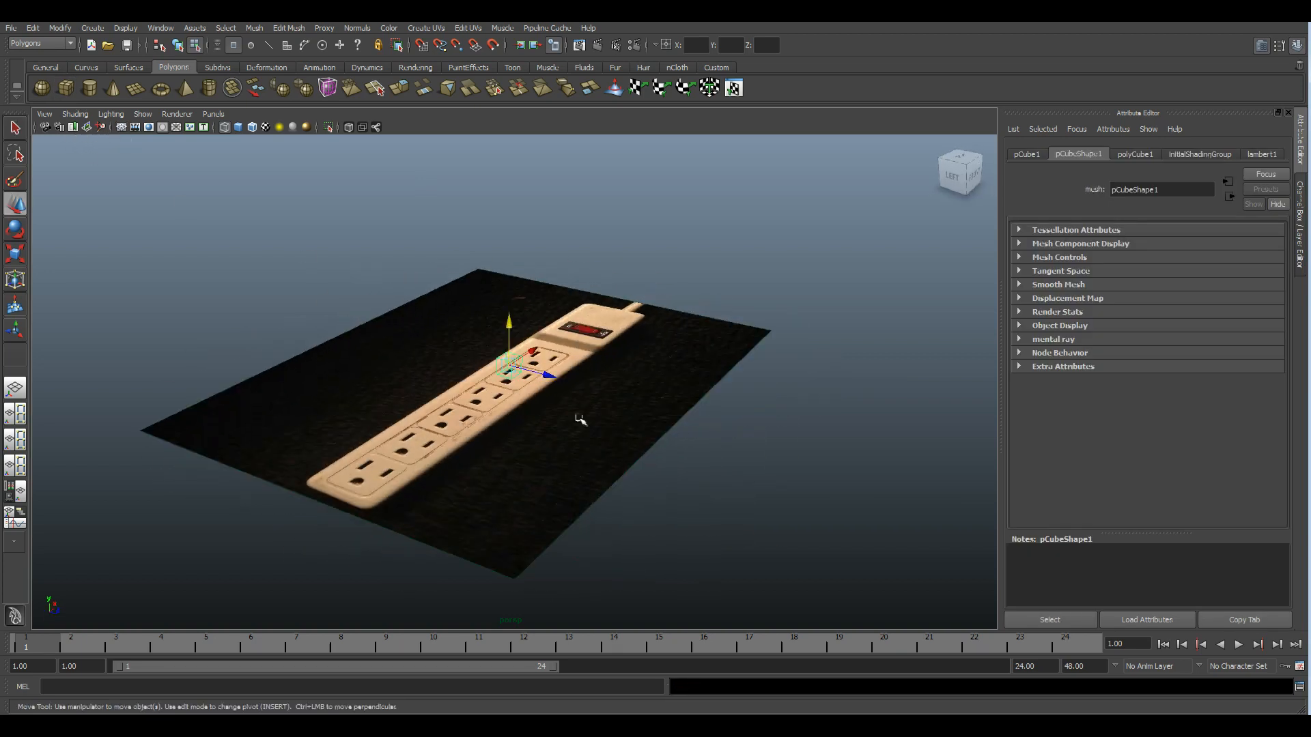
left_click_drag(540, 438, 520, 450, "alt")
right_click_drag(521, 451, 530, 465, "alt")
key("6")
- Scale the cube up uniformly until it matches the width of the power strip in the reference image
left_click_drag(451, 454, 444, 433, "alt")
right_click_drag(444, 433, 536, 452, "alt")
middle_click_drag(420, 451, 523, 436, "alt")
left_click_drag(598, 435, 588, 463, "alt")
key("r")
left_click_drag(625, 326, 771, 353)
right_click_drag(772, 353, 646, 354, "alt")
left_click_drag(646, 354, 308, 382, "alt")
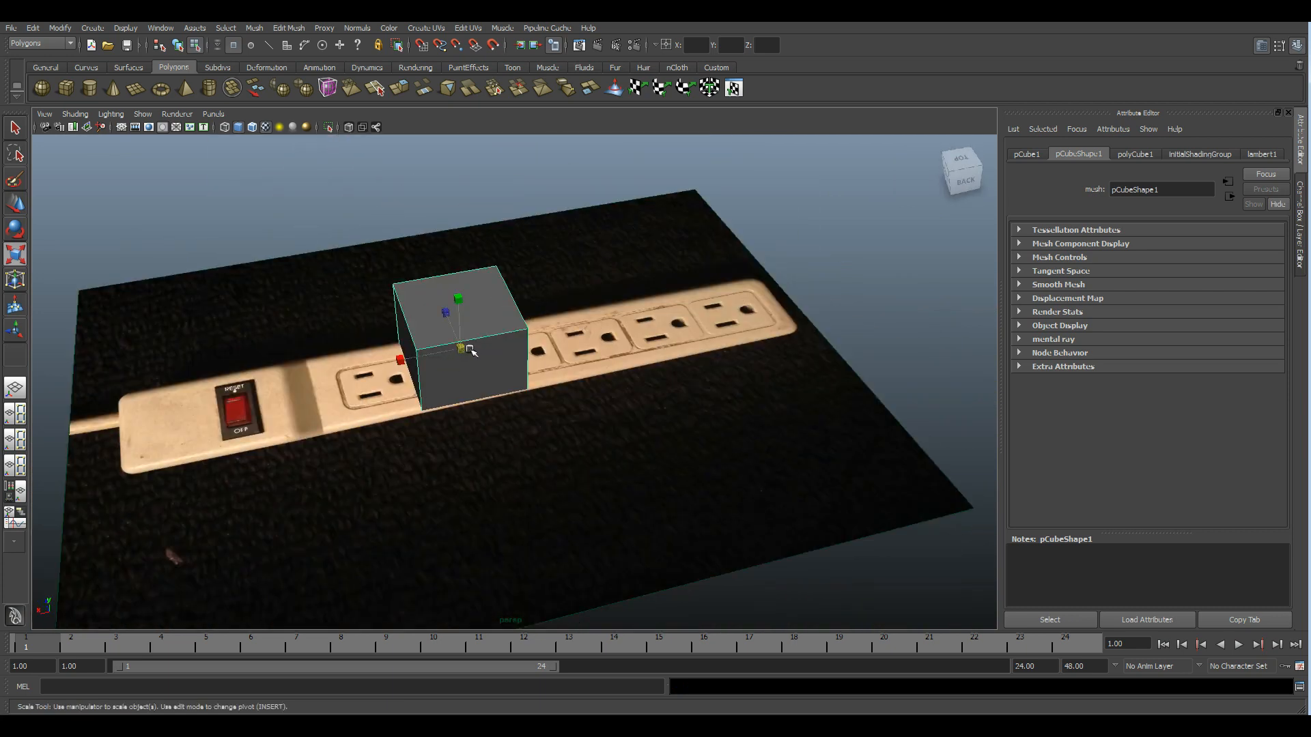
left_click_drag(473, 351, 527, 366, "alt")
- Maximize the top view on the power strip and hide its grid
key("space")
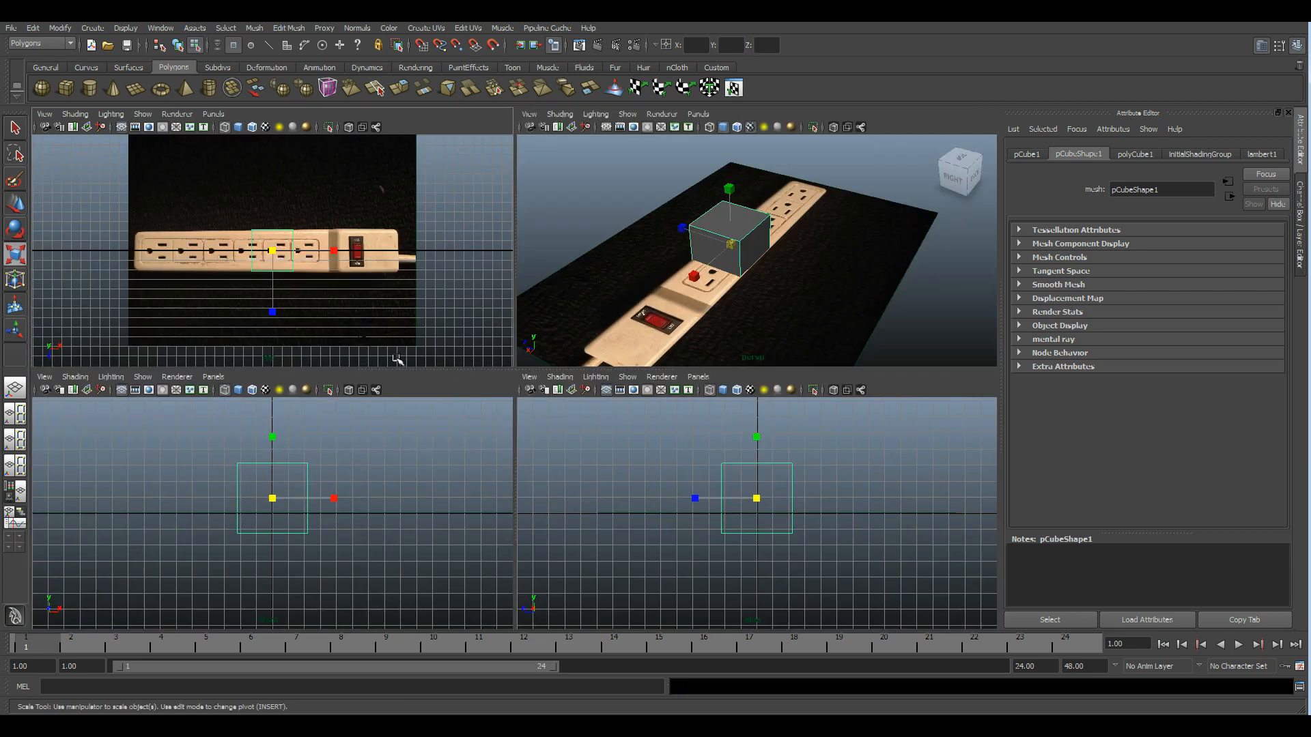
key("space")
scroll(519, 369, "up", 2)
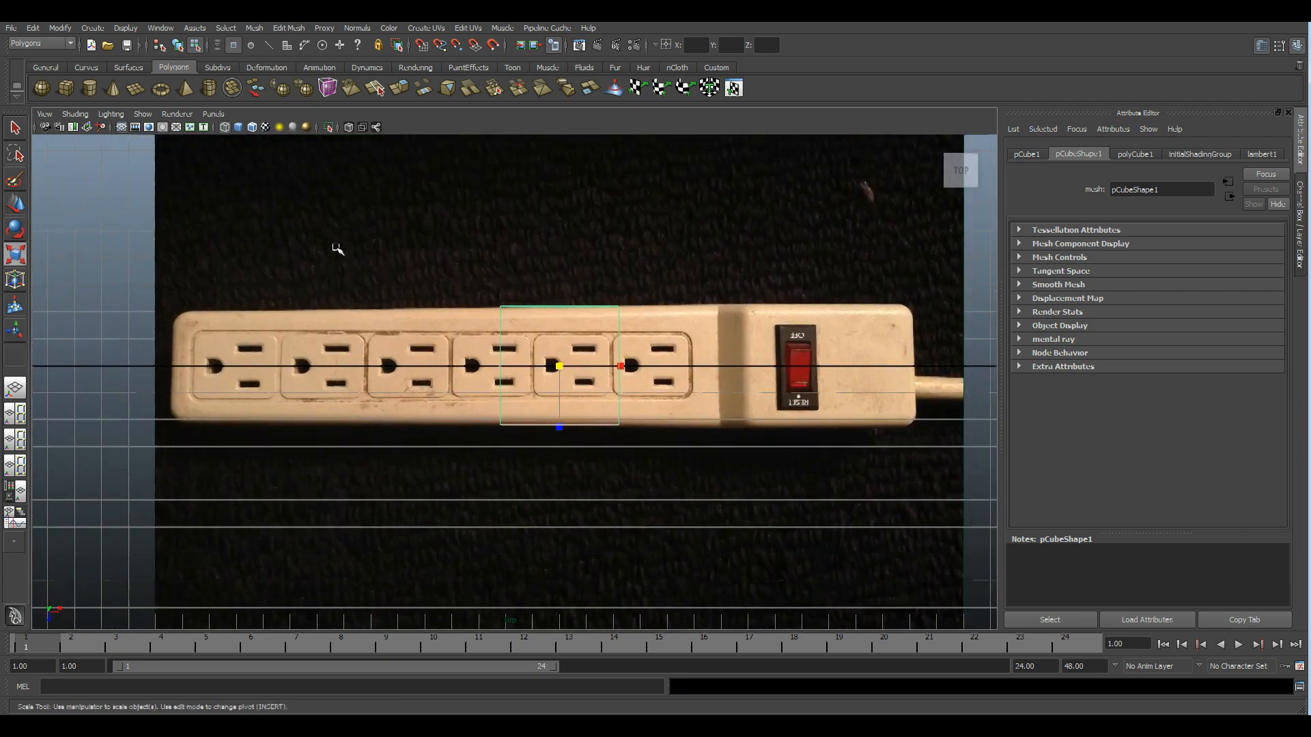
left_click(124, 129)
middle_click_drag(653, 400, 614, 404, "alt")
right_click_drag(615, 404, 566, 364, "alt")
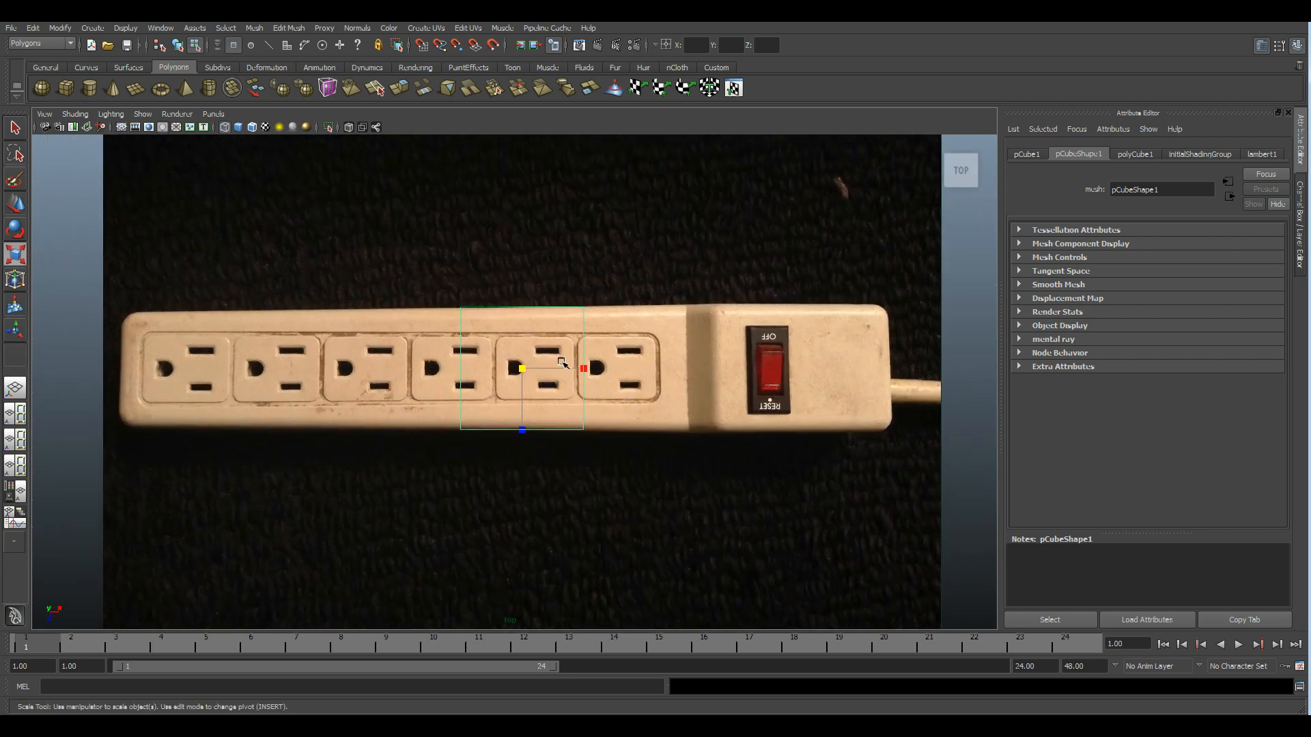
- Move the cube's vertices on the socket side to the strip's outer end, at about X -14.5 cm
key("F9")
left_click_drag(424, 297, 473, 531)
key("w")
middle_click_drag(462, 338, 658, 380, "alt")
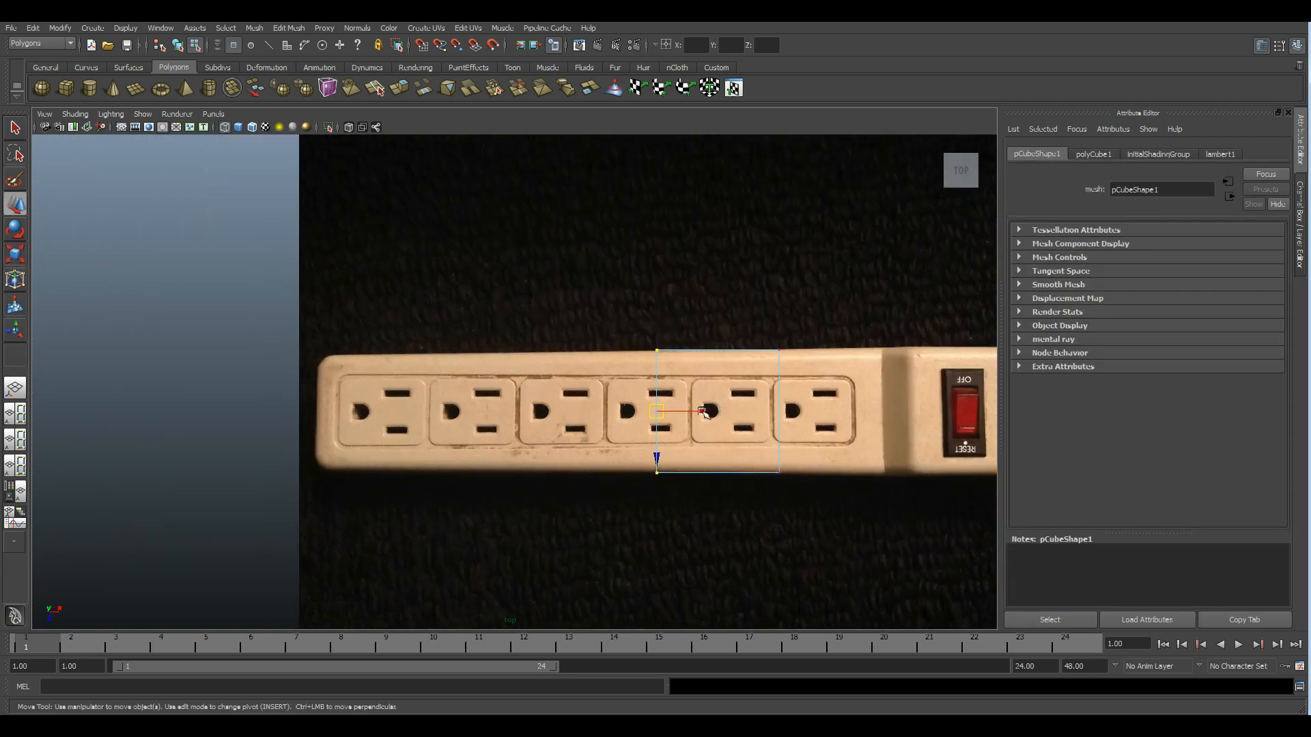
left_click_drag(704, 410, 363, 428)
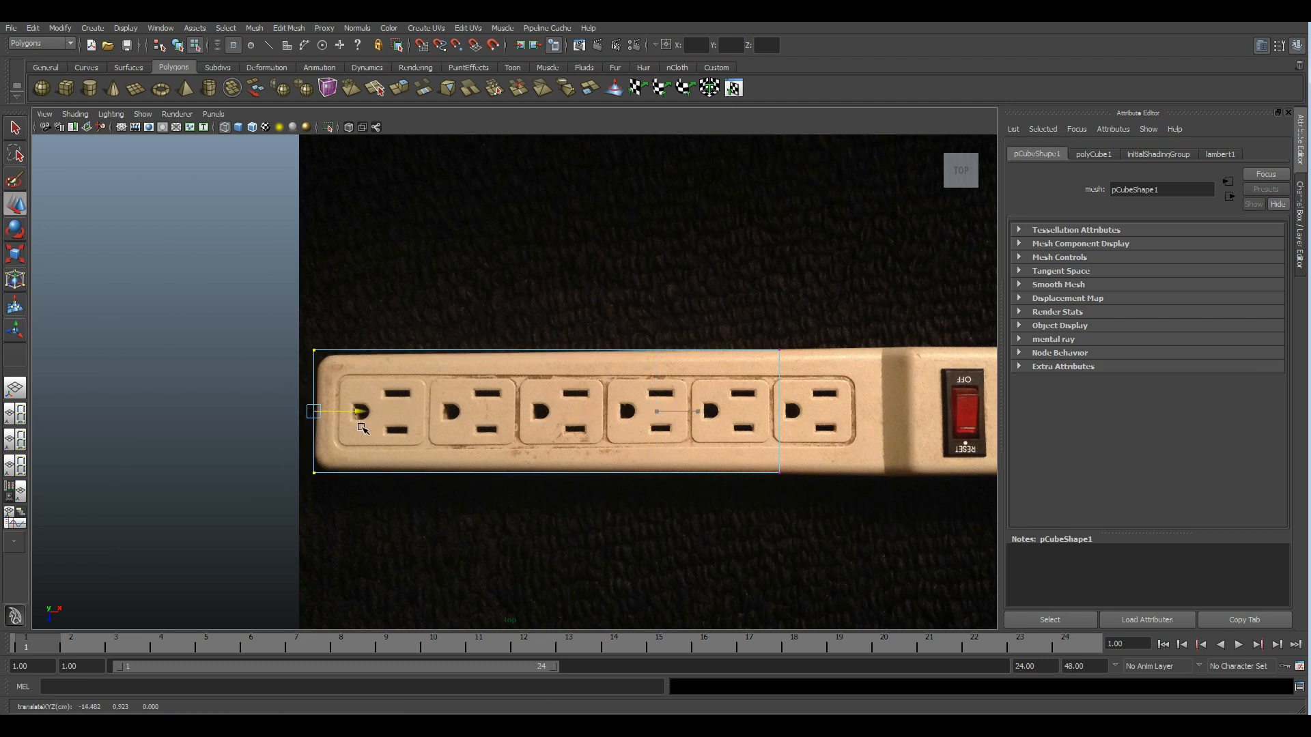
- Move the cube's opposite end vertices to the cord end of the strip, at about X 13.2 cm
middle_click_drag(656, 432, 328, 415, "alt")
left_click_drag(412, 307, 534, 482)
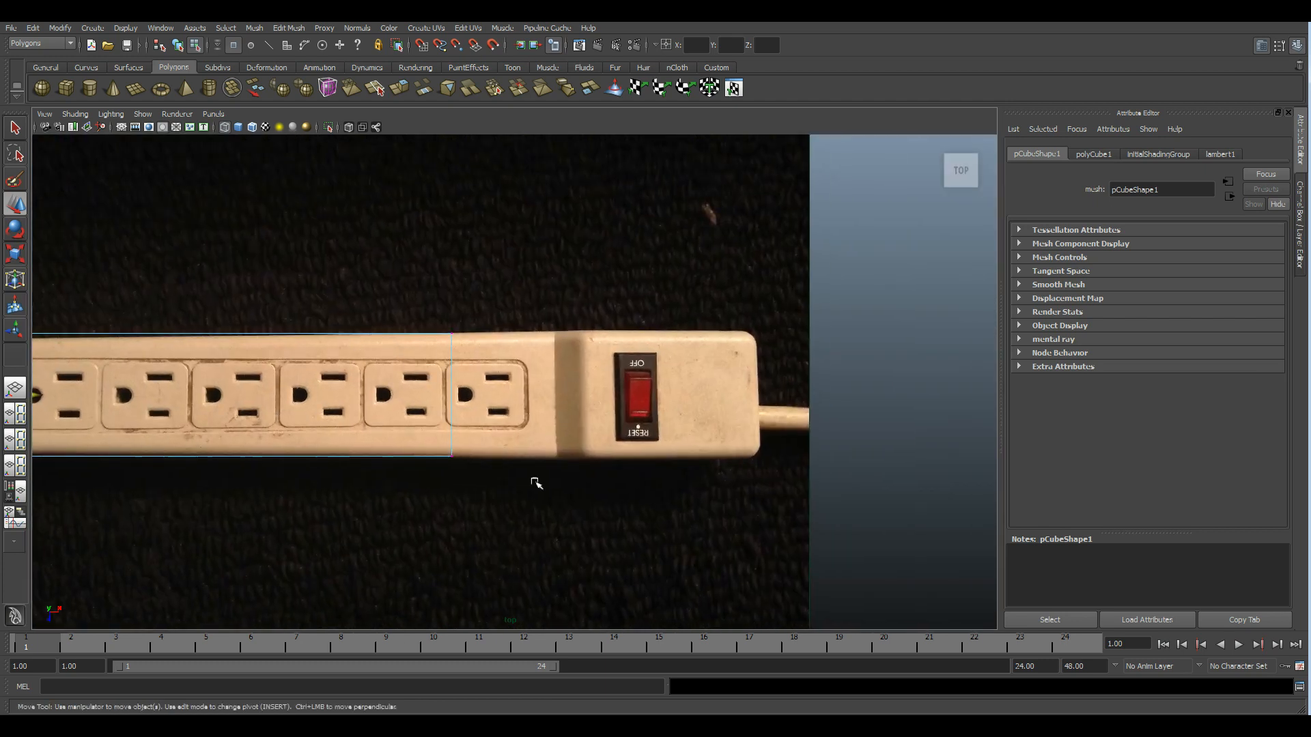
left_click_drag(497, 389, 810, 459)
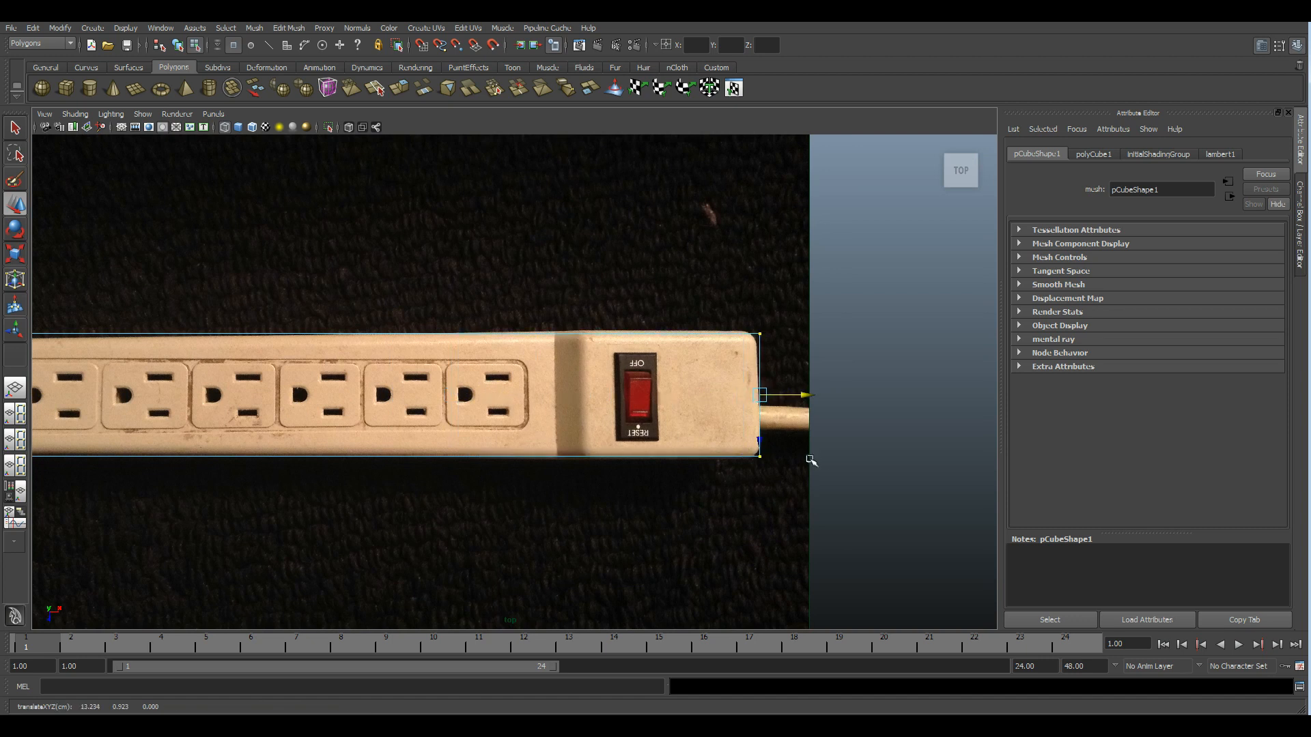
- Return the stretched box to object mode and raise it in the perspective view so its base rests on the image plane
scroll(478, 437, "down", 2)
middle_click_drag(409, 420, 515, 419, "alt")
right_click_drag(516, 419, 619, 449, "alt")
key("space")
key("space")
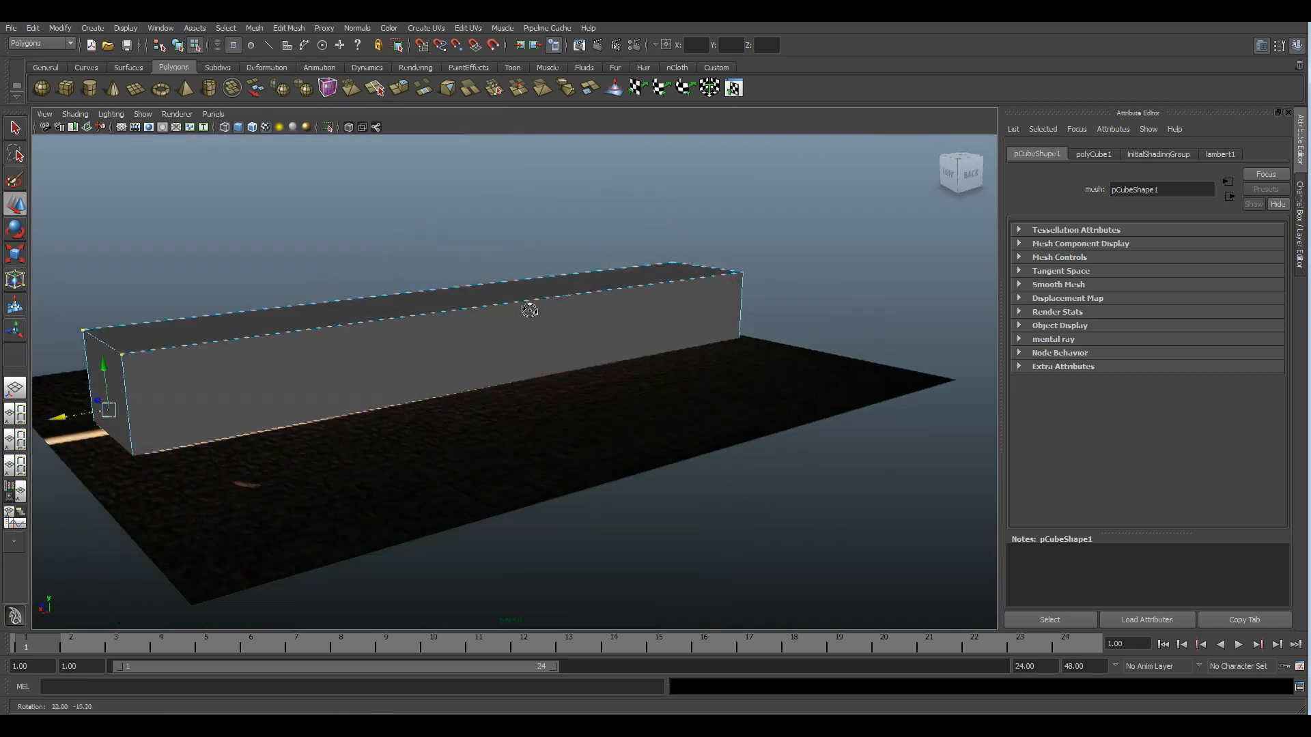
key("F8")
left_click_drag(530, 342, 338, 454, "alt")
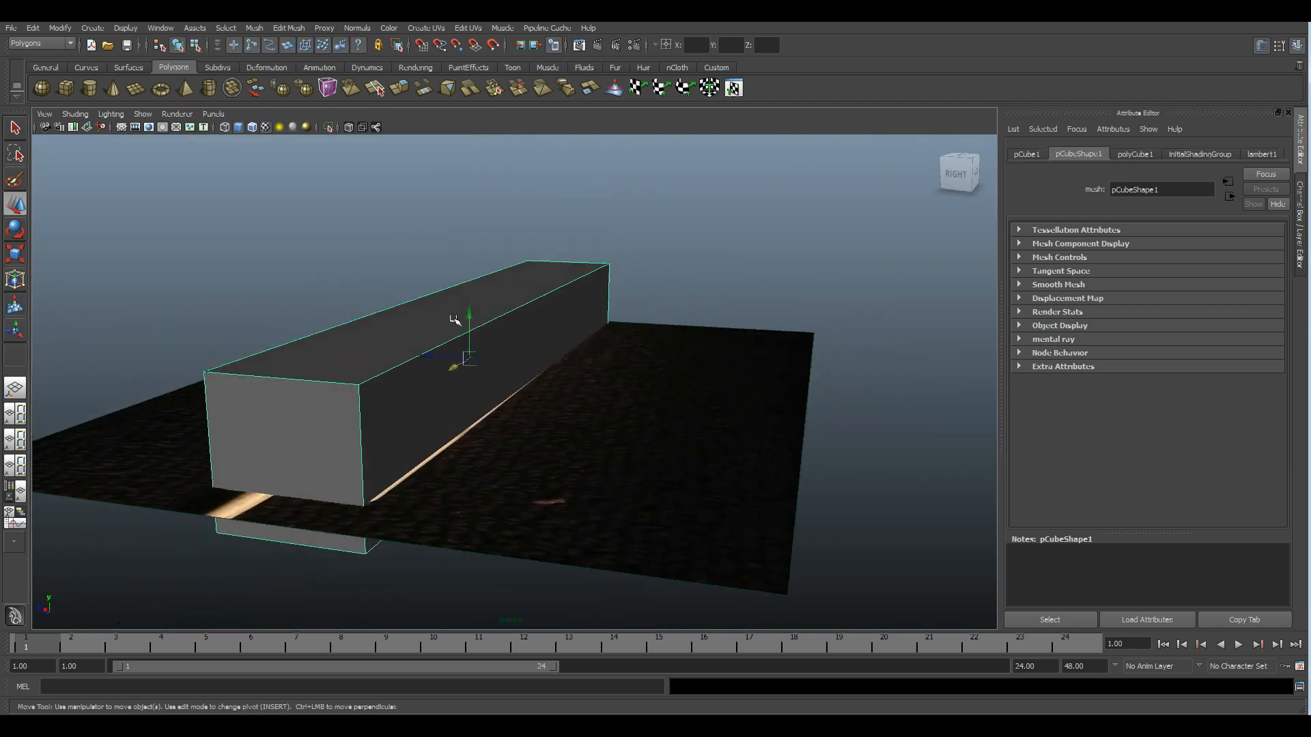
left_click_drag(472, 316, 462, 430)
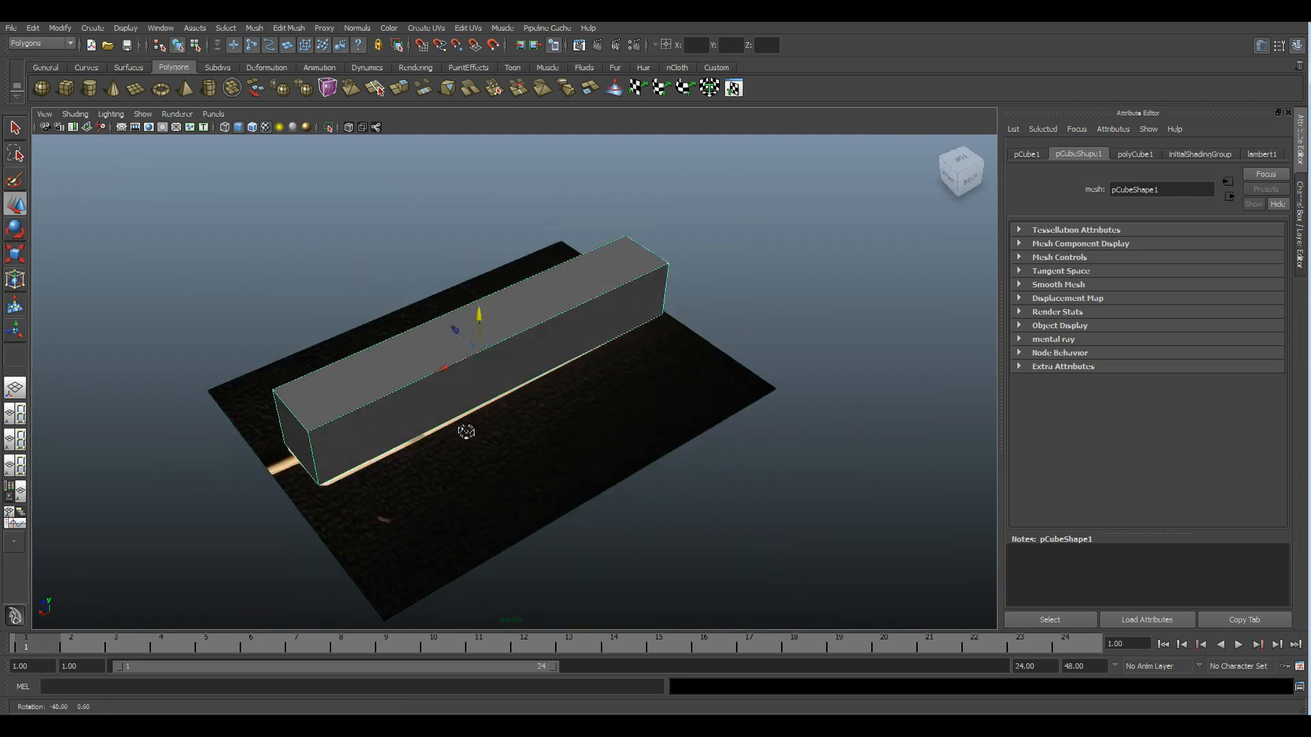
- Return to the top view, then open reference photo IMG_0150 from the Power Strip folder and examine the strip's sockets, slope and switch
key("space")
key("space")
middle_click_drag(460, 362, 493, 352, "alt")
right_click_drag(493, 351, 519, 361, "alt")
middle_click_drag(661, 388, 505, 369, "alt")
middle_click_drag(136, 359, 283, 350, "alt")
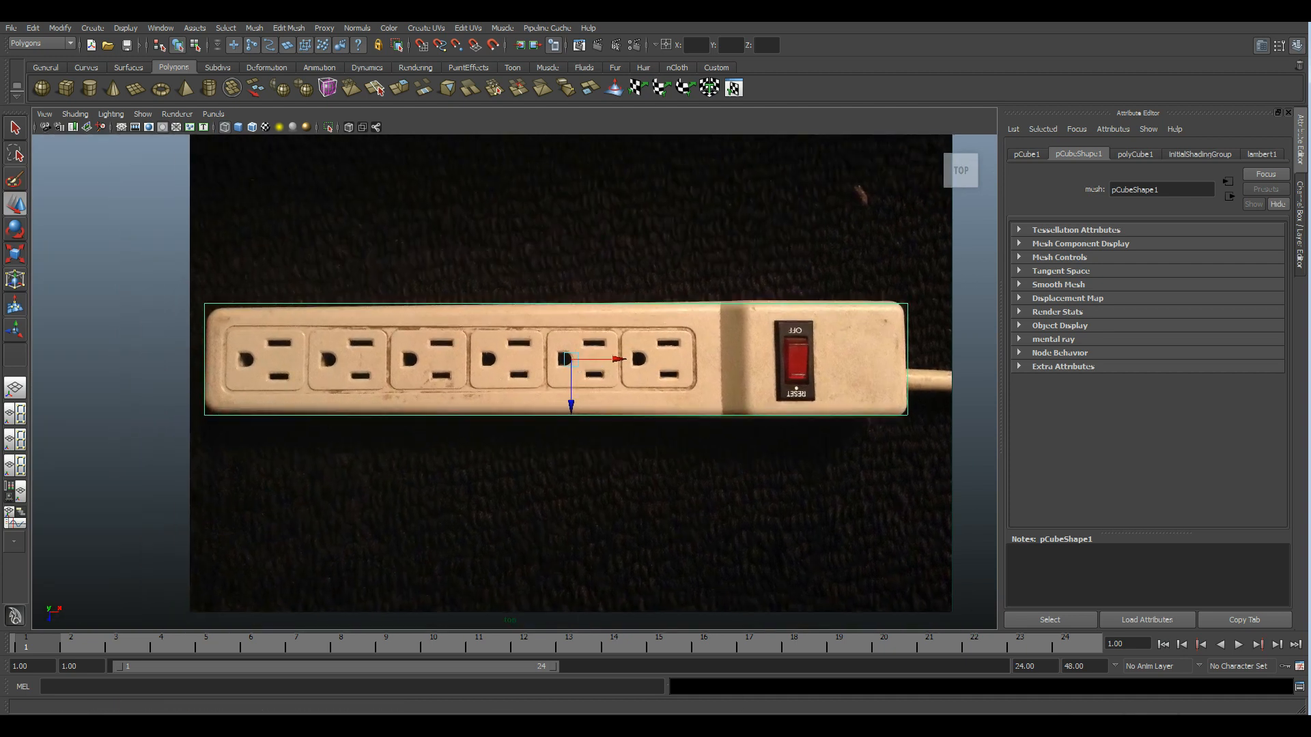
key("alt+Tab")
double_click(761, 148)
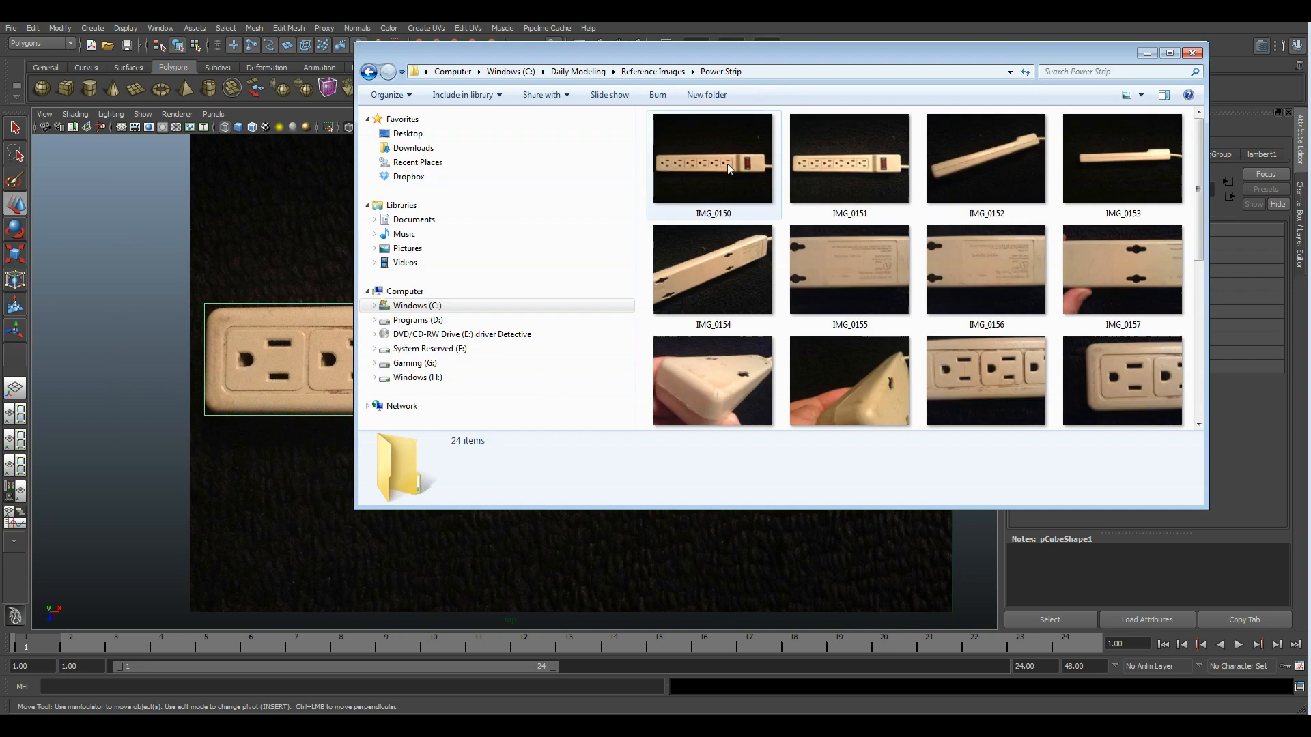
left_click(751, 169)
double_click(752, 170)
scroll(327, 374, "up", 3)
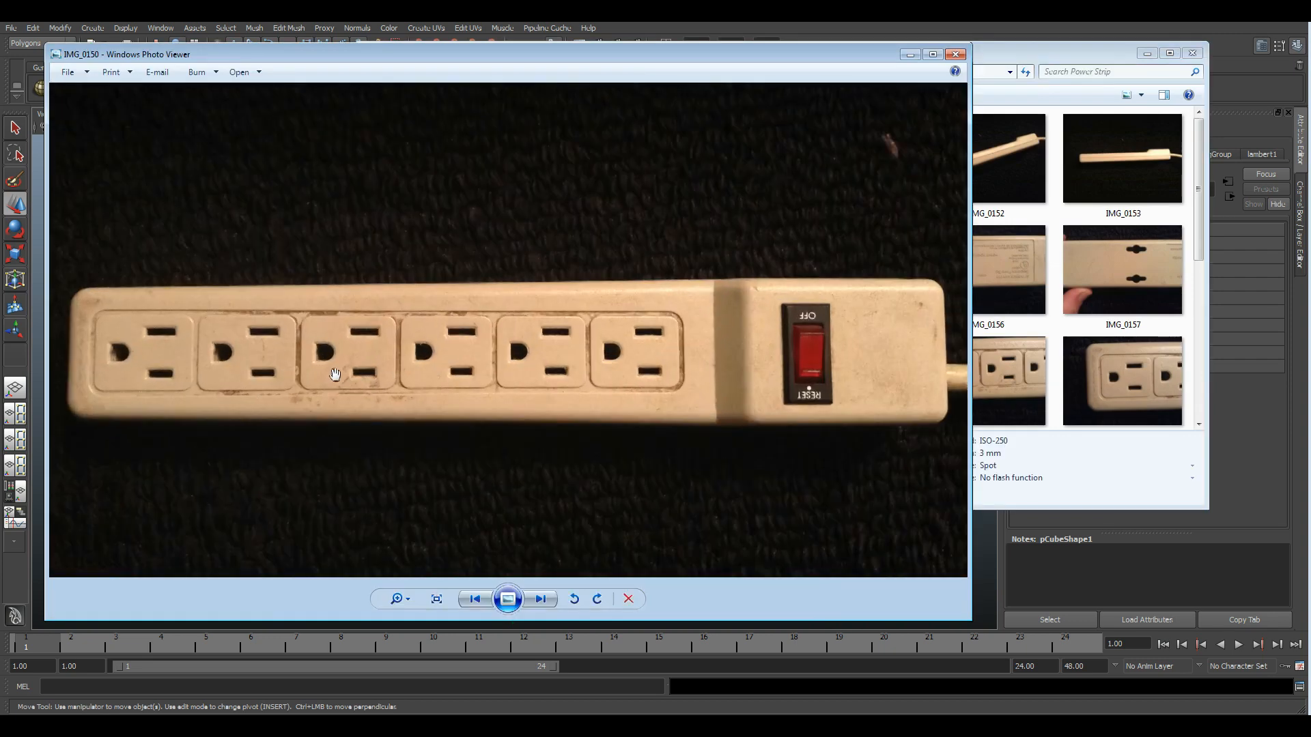
double_click(540, 54)
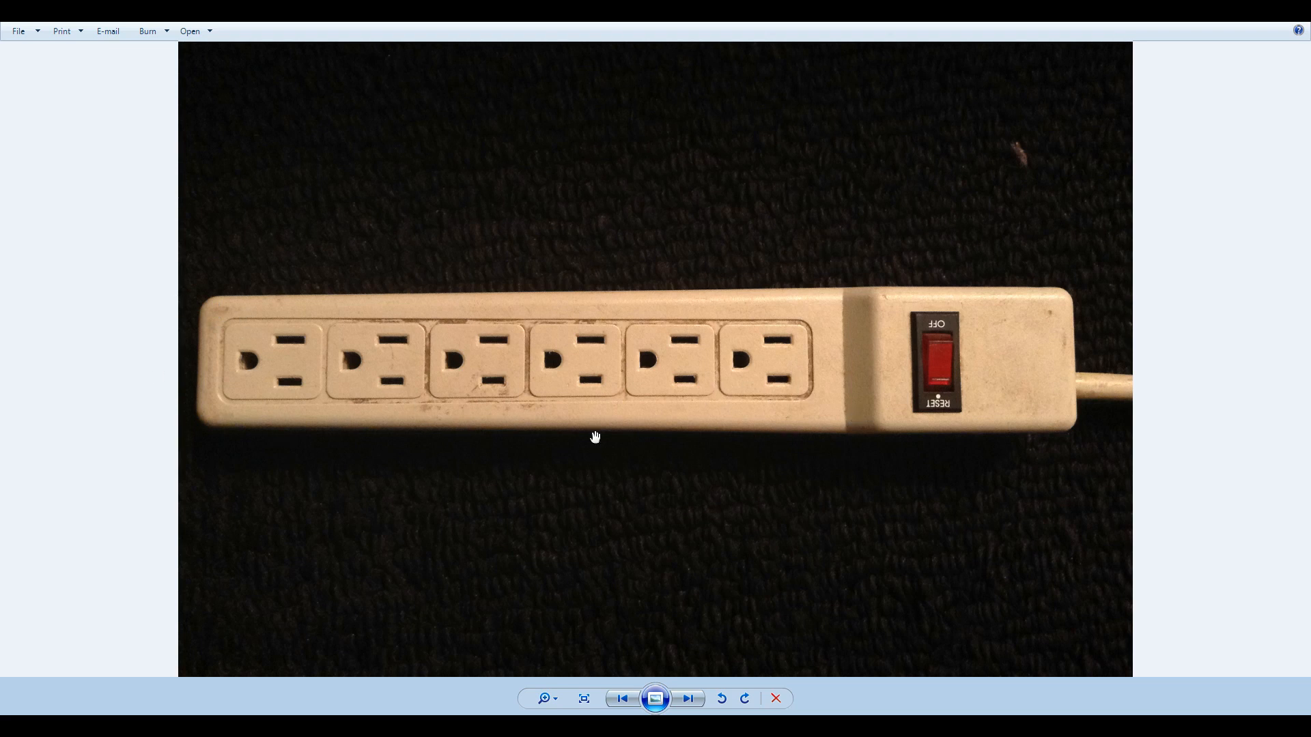
scroll(844, 408, "up", 2)
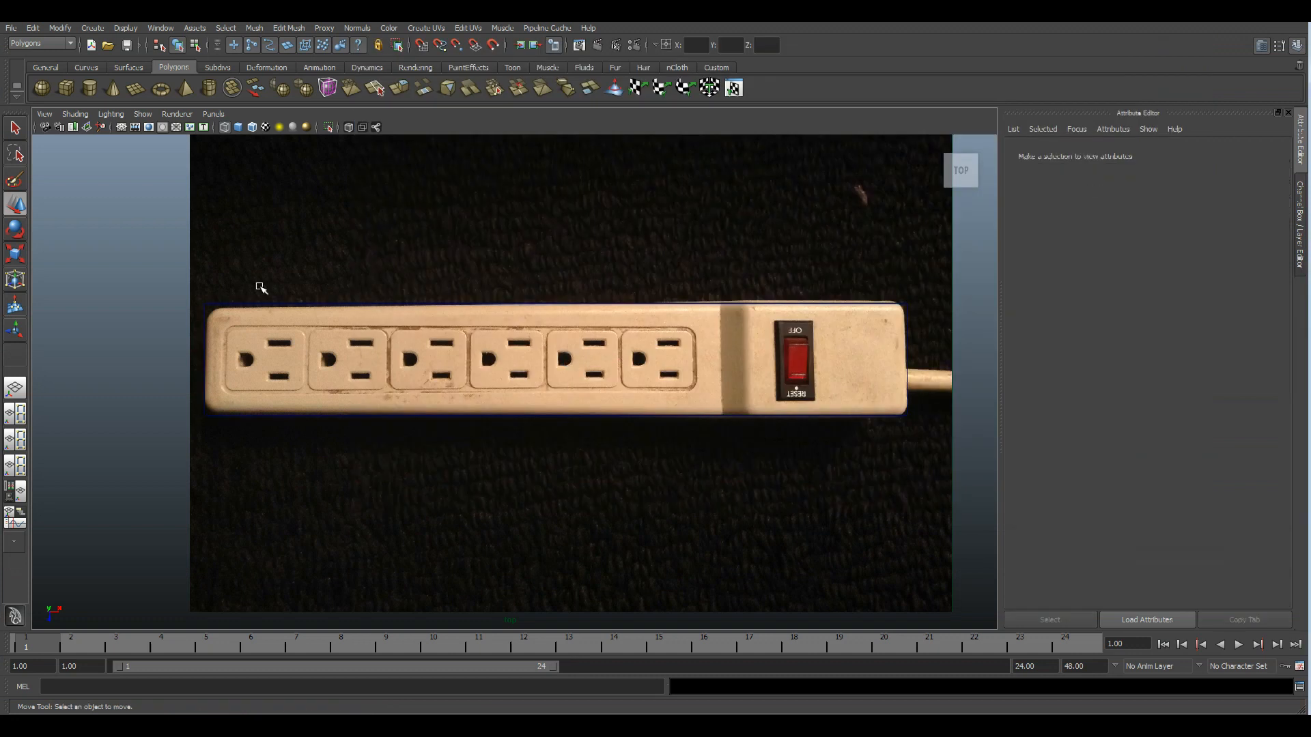
left_click_drag(493, 325, 443, 293)
middle_click_drag(351, 275, 484, 309, "alt")
right_click_drag(382, 305, 307, 299)
left_click_drag(192, 281, 422, 584)
middle_click_drag(444, 419, 564, 374, "alt")
right_click_drag(565, 375, 649, 382, "alt")
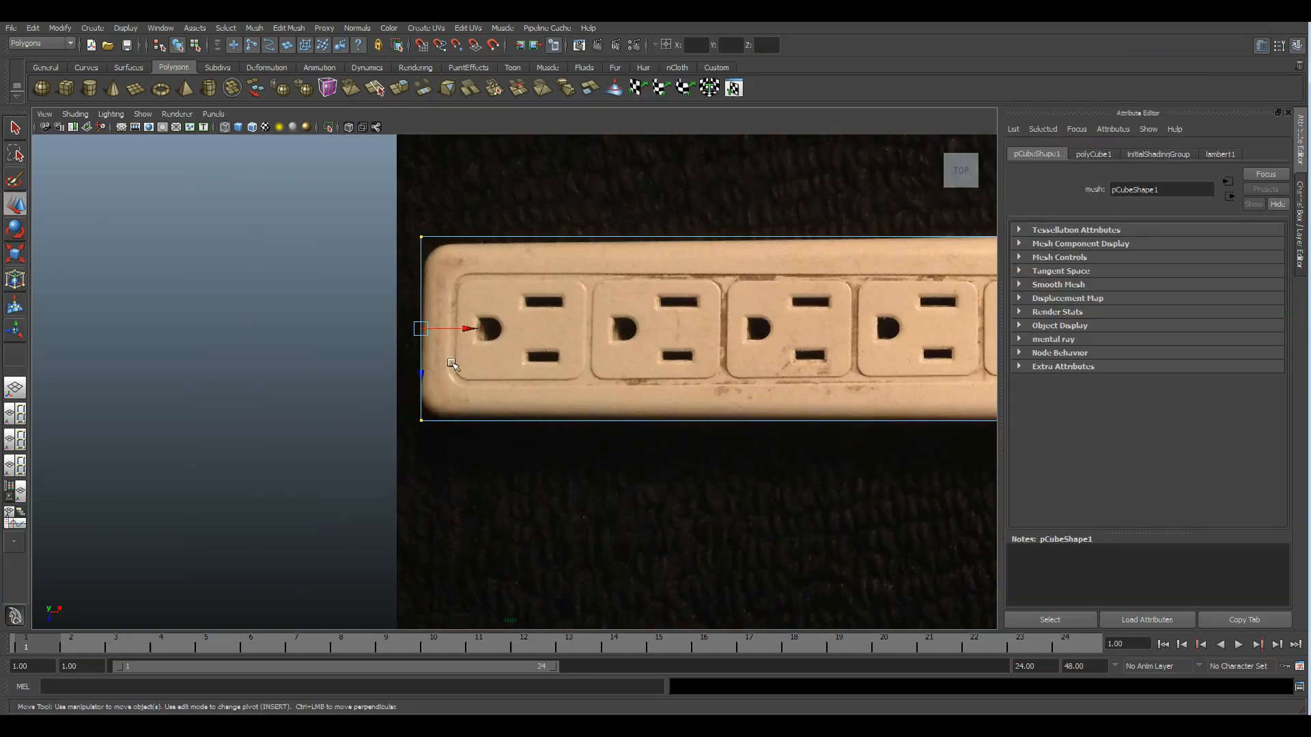
key("r")
- Insert an edge loop across the box at the socket-side edge of the shaded slope beside the switch section
middle_click_drag(877, 412, 296, 435, "alt")
middle_click_drag(752, 334, 649, 371, "alt")
right_click_drag(649, 371, 711, 415, "alt")
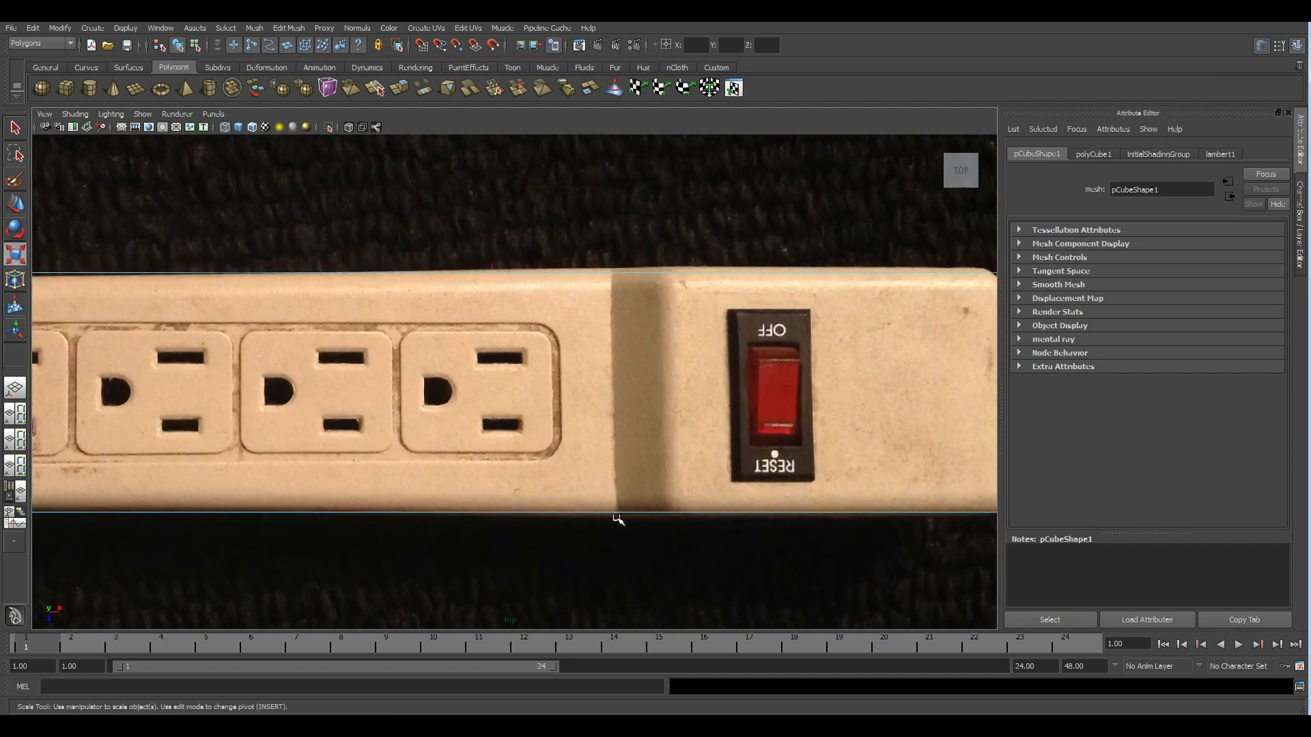
left_click(288, 28)
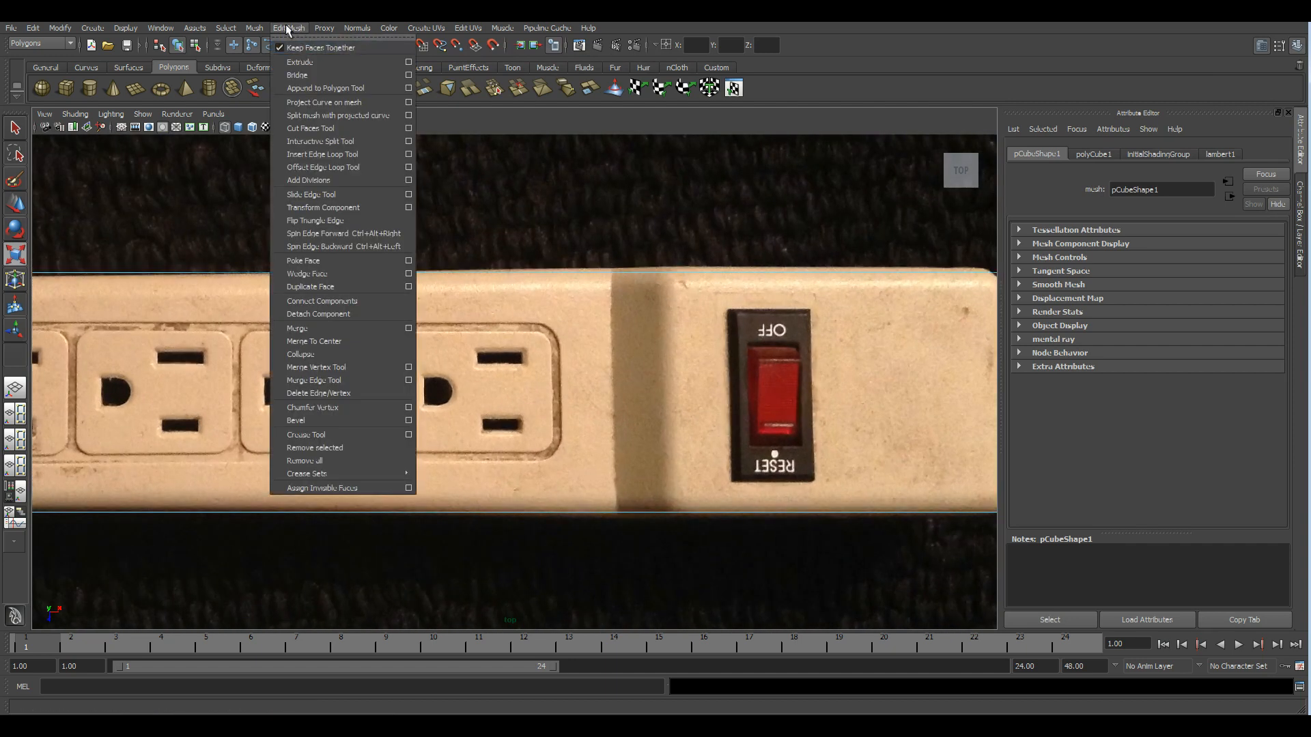
left_click(321, 154)
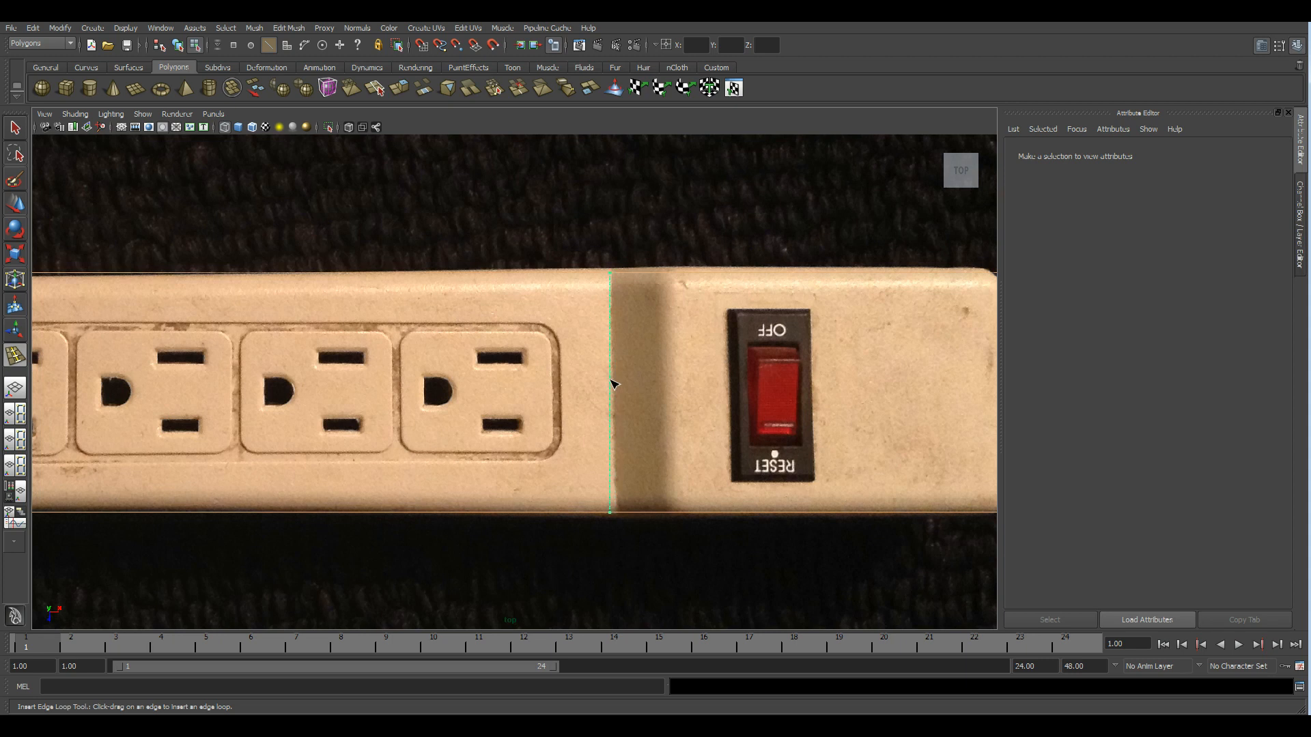
left_click_drag(612, 379, 612, 381)
- Scale the vertices at the box's socket end slightly narrower across its width to fit the strip's outline in the photo
middle_click_drag(352, 404, 795, 406, "alt")
scroll(526, 369, "down", 5)
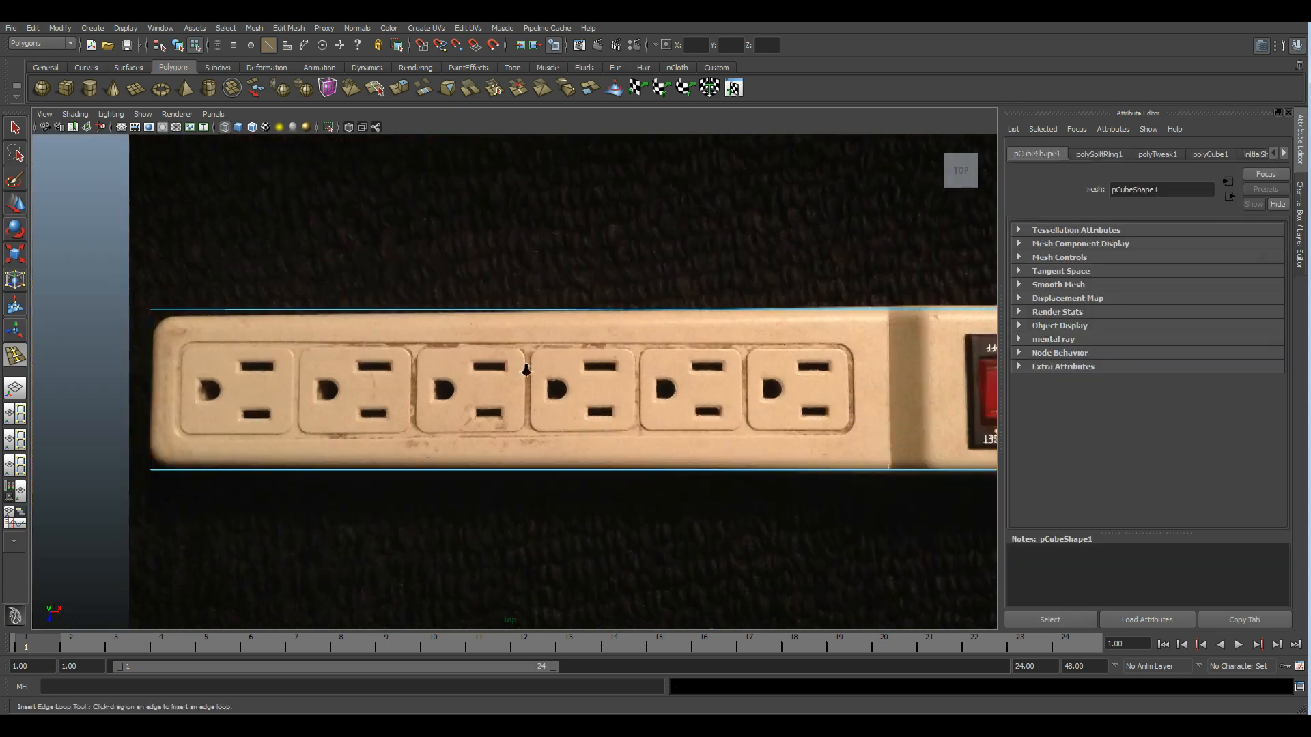
middle_click_drag(489, 373, 639, 377, "alt")
scroll(645, 385, "up", 1)
key("w")
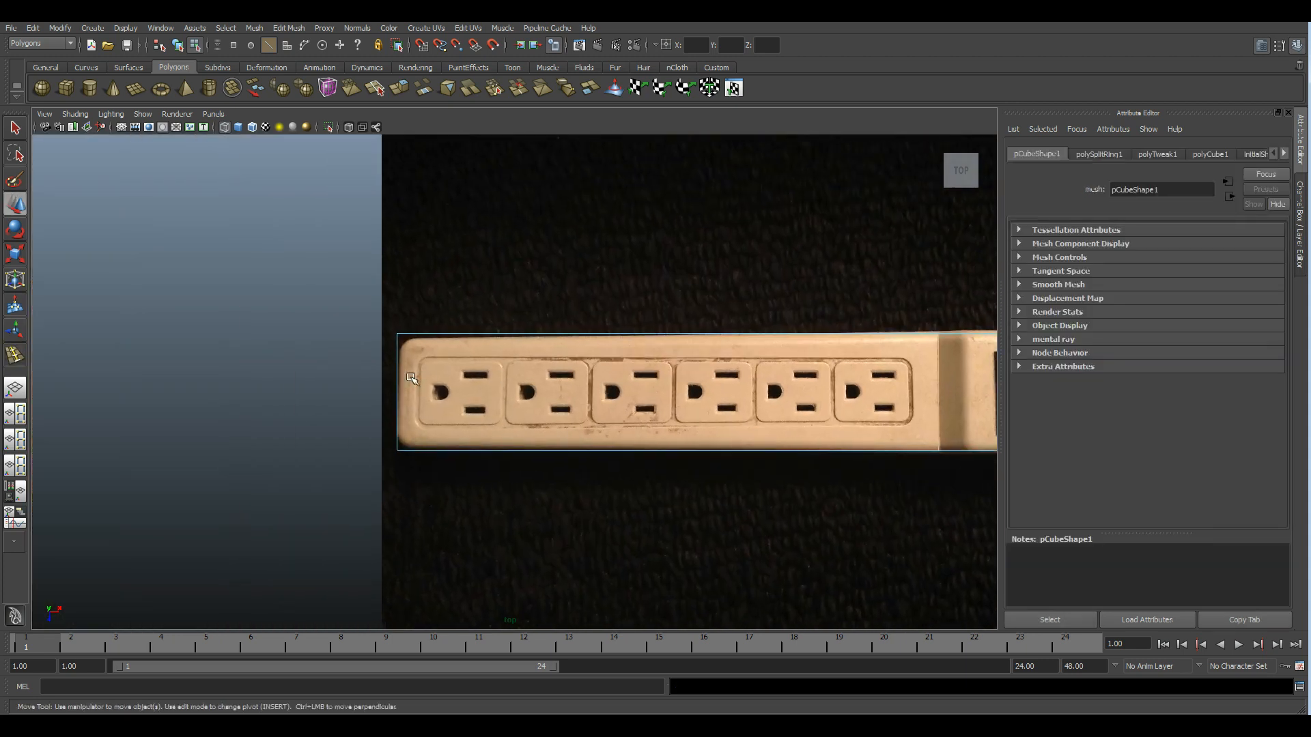
key("F9")
left_click_drag(359, 321, 432, 524)
middle_click_drag(470, 512, 330, 482, "alt")
key("r")
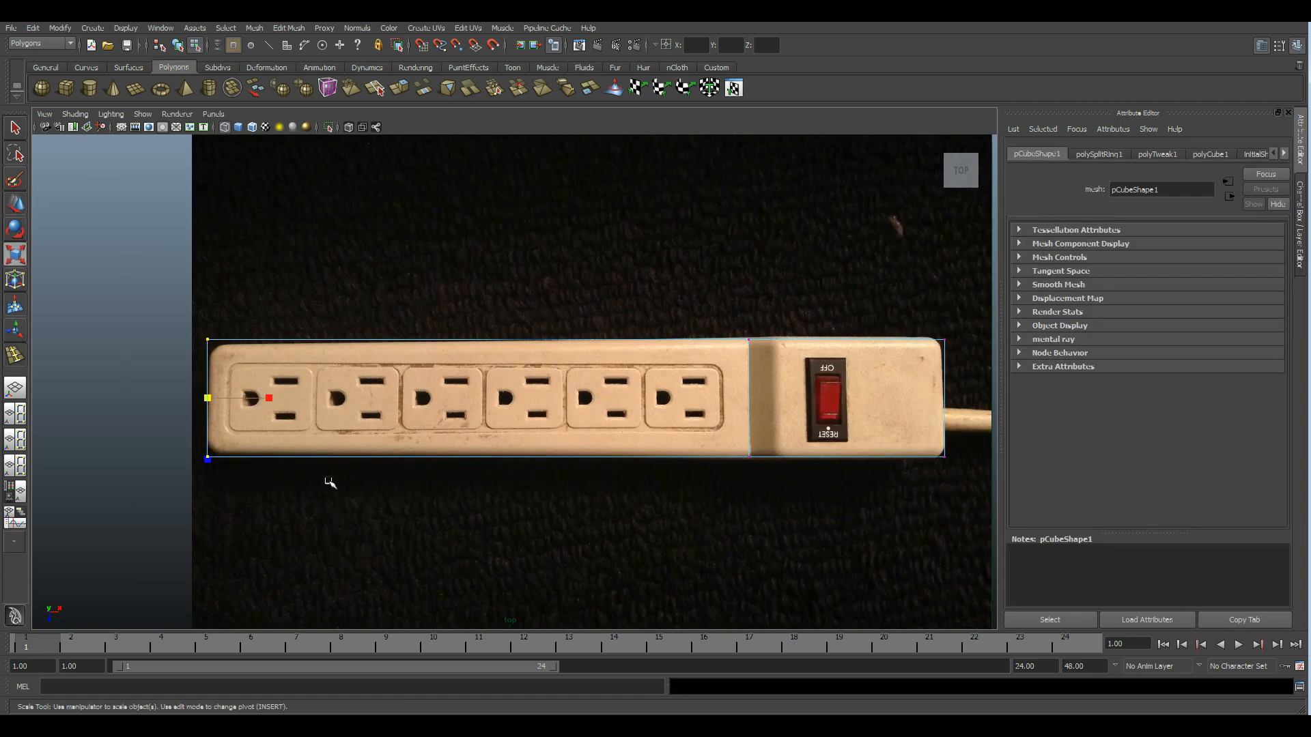
left_click_drag(209, 463, 203, 454)
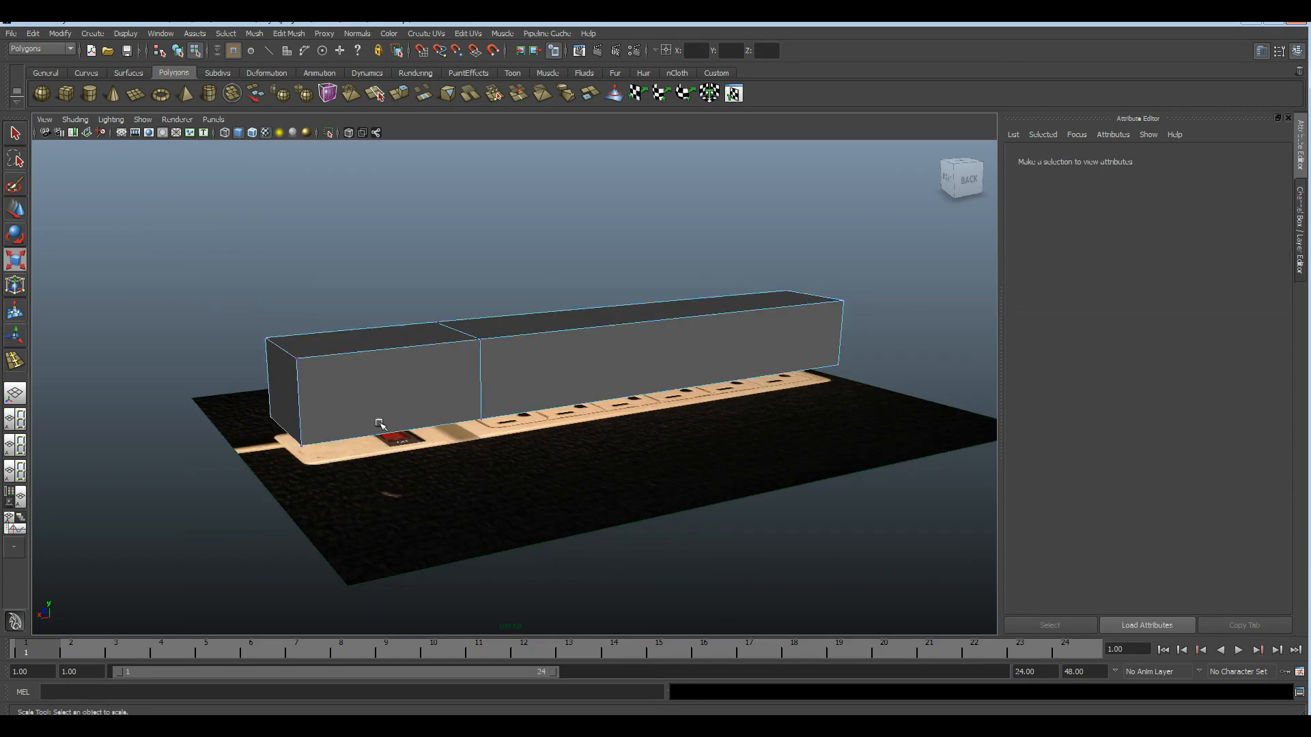
- Switch the box back to object mode and select it, viewing it from the side in perspective
middle_click_drag(323, 389, 342, 395, "alt")
key("F8")
left_click(500, 344)
left_click_drag(546, 475, 506, 477, "alt")
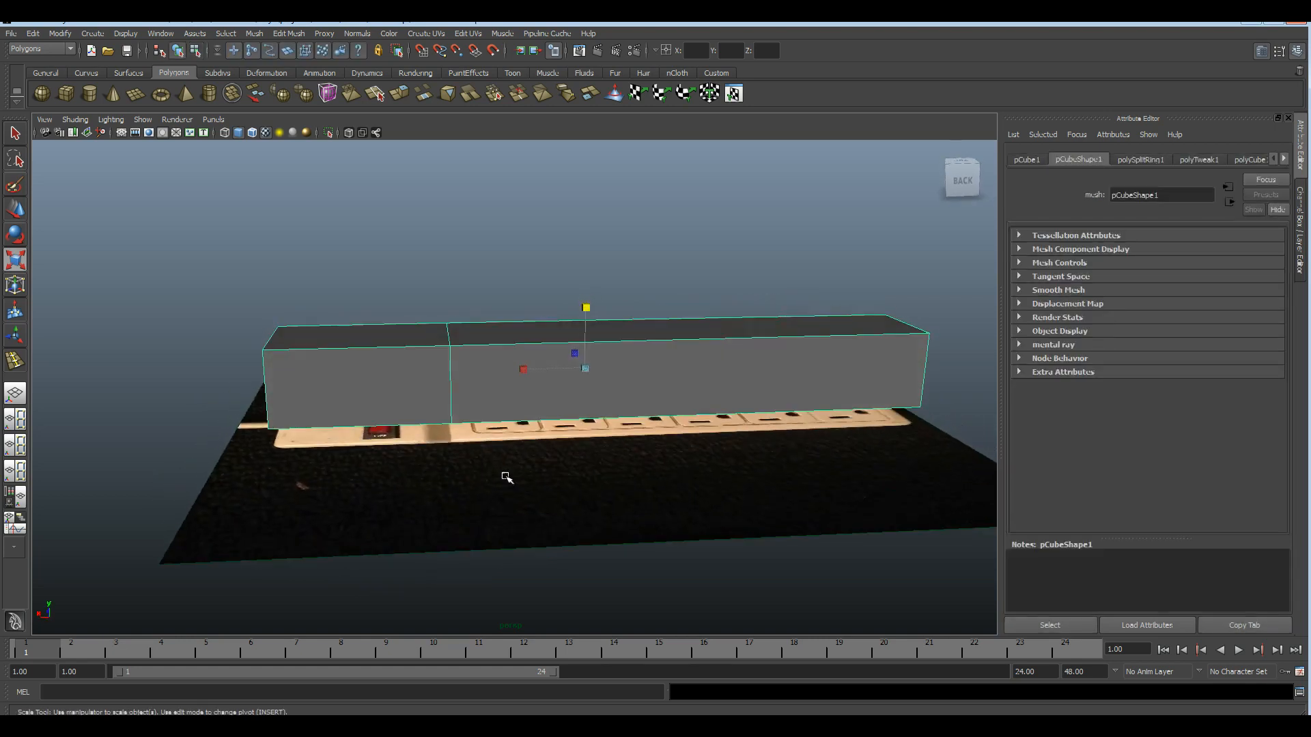
left_click_drag(489, 370, 504, 380, "alt")
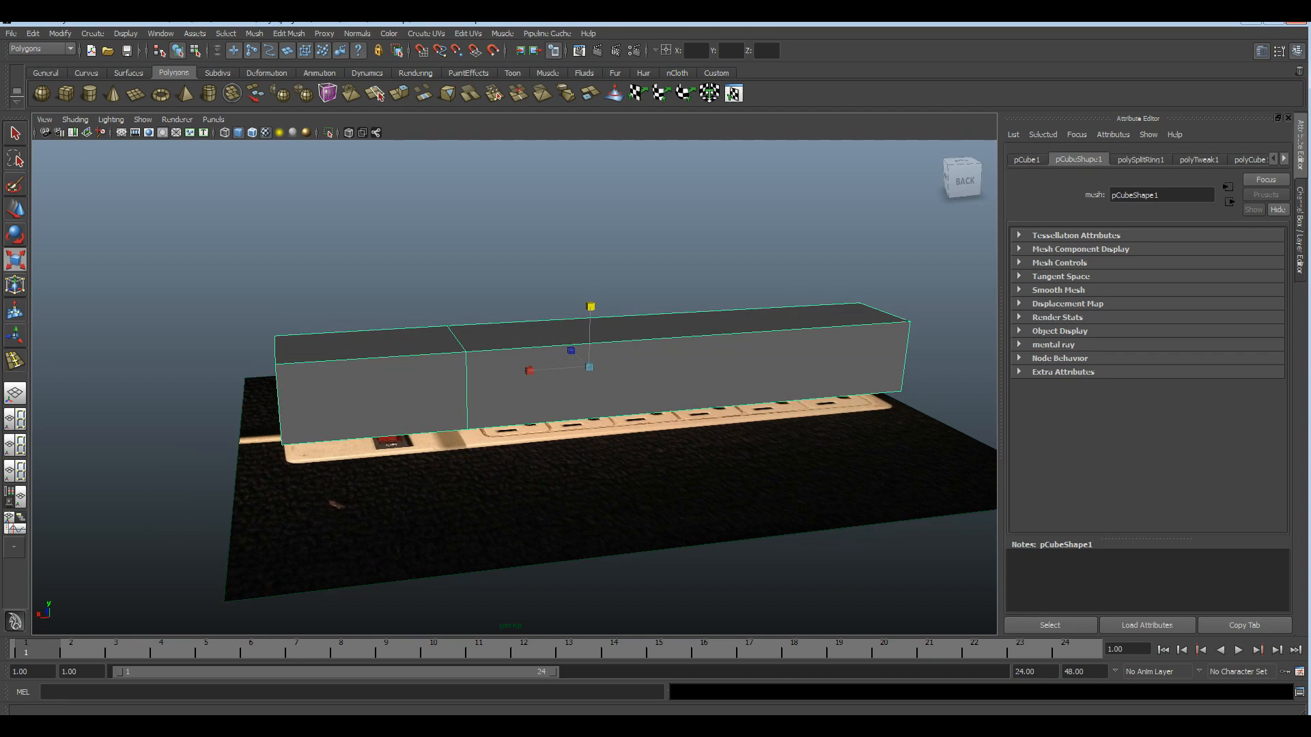
- Switch to the Power Strip image folder and open the side-view photo IMG_0153 to examine the strip's profile
key("alt+Tab")
double_click(795, 192)
left_click(789, 222)
left_click(756, 294)
left_click(888, 219)
left_click(1067, 235)
left_click(990, 290)
left_click(1182, 280)
double_click(1158, 194)
scroll(769, 321, "down", 3)
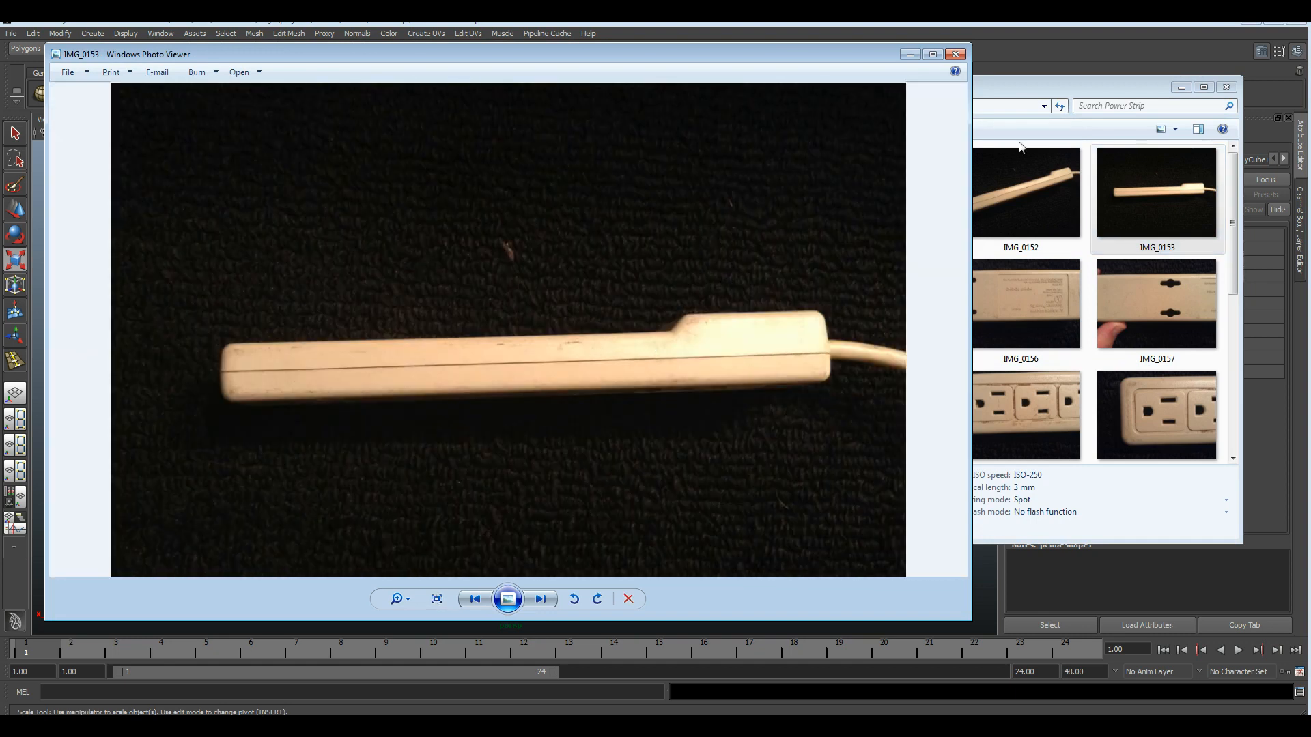
left_click(1225, 88)
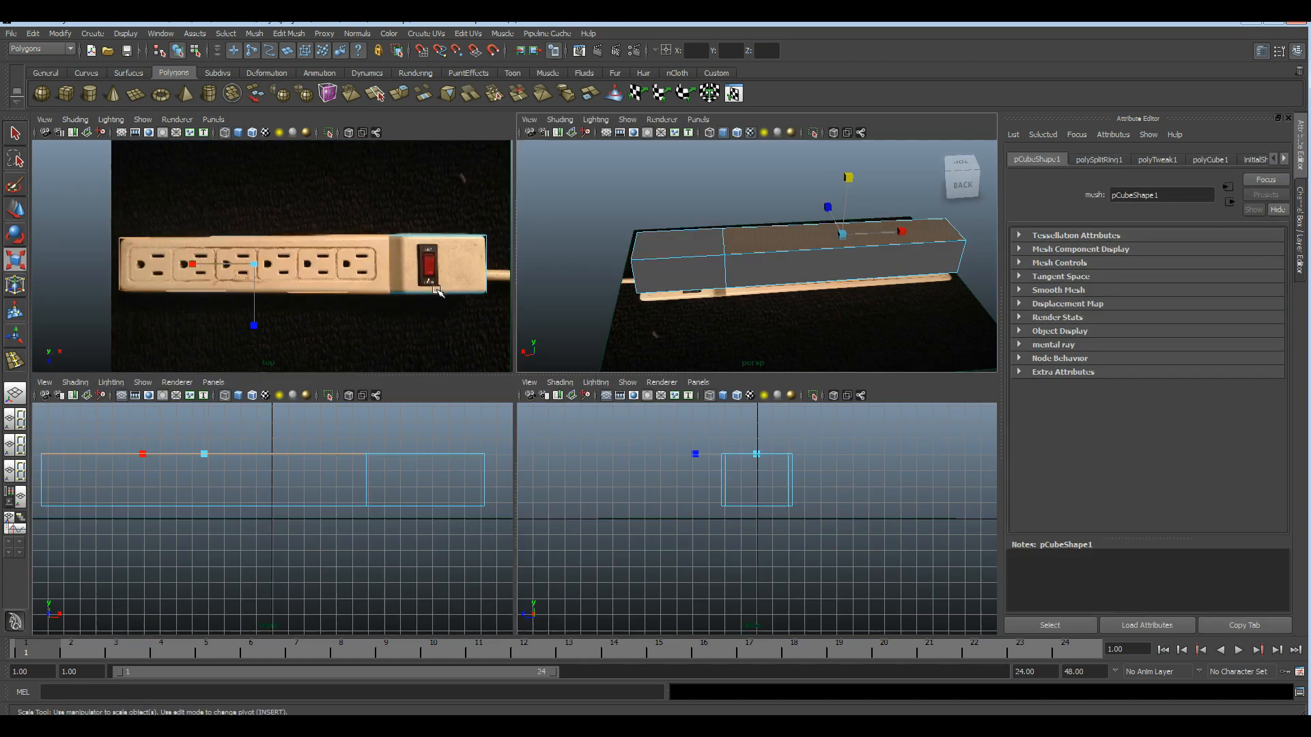
- Insert a second edge loop in the top view at the switch-side edge of the shaded slope
key("space")
middle_click_drag(512, 338, 308, 312, "alt")
right_click_drag(308, 312, 956, 441, "alt")
middle_click_drag(776, 437, 624, 429, "alt")
left_click(299, 34)
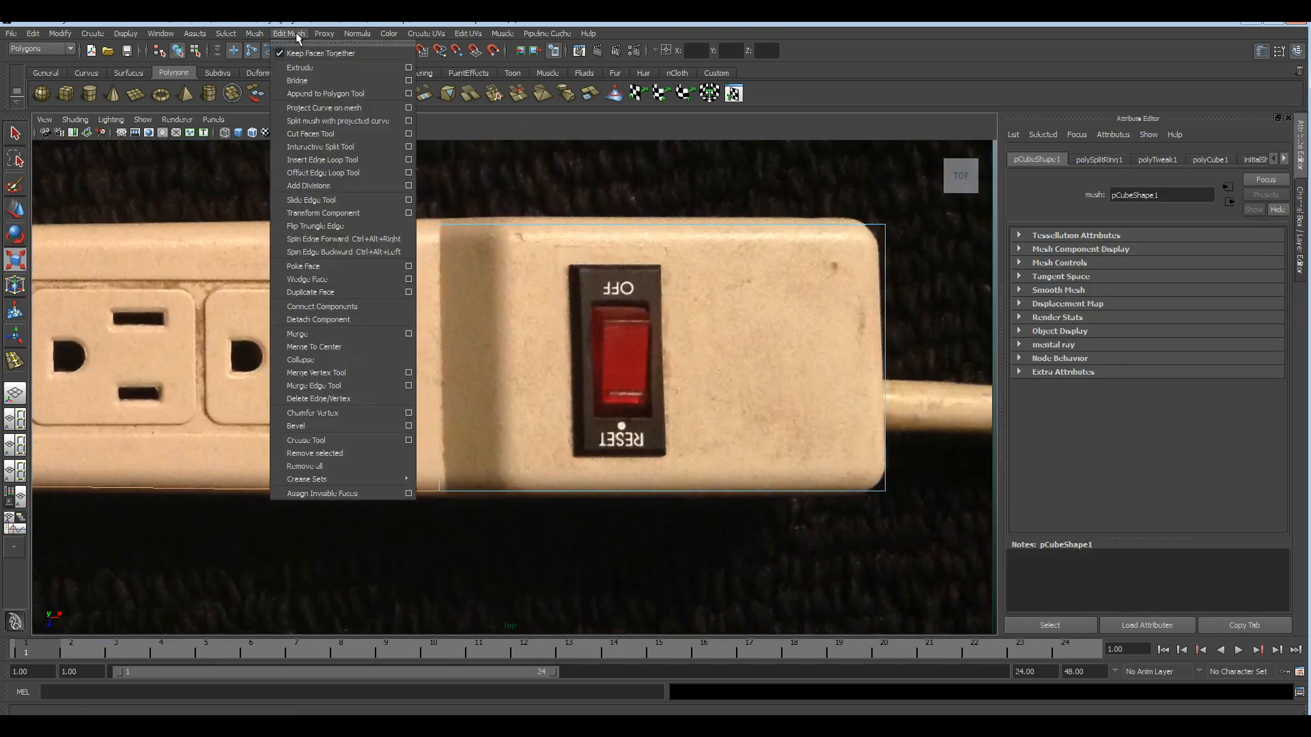
left_click(302, 160)
middle_click_drag(484, 252, 499, 265, "alt")
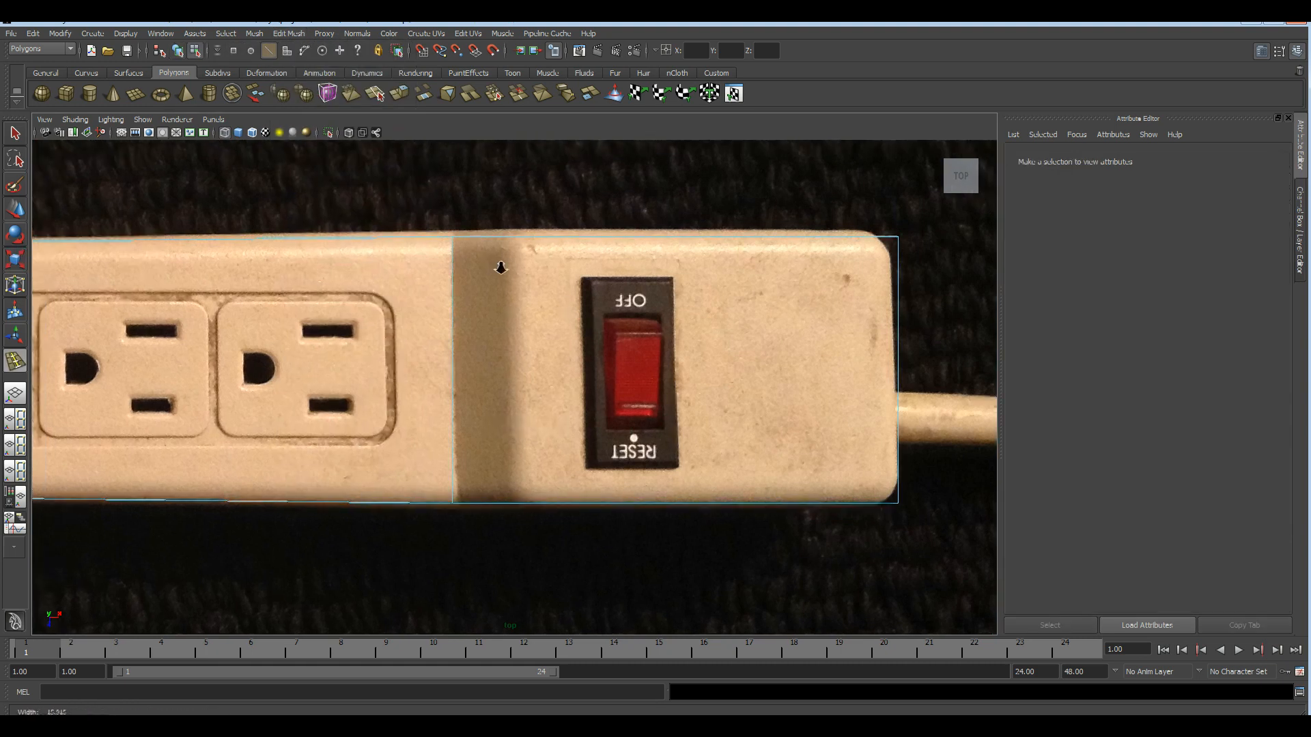
right_click_drag(499, 265, 515, 271, "alt")
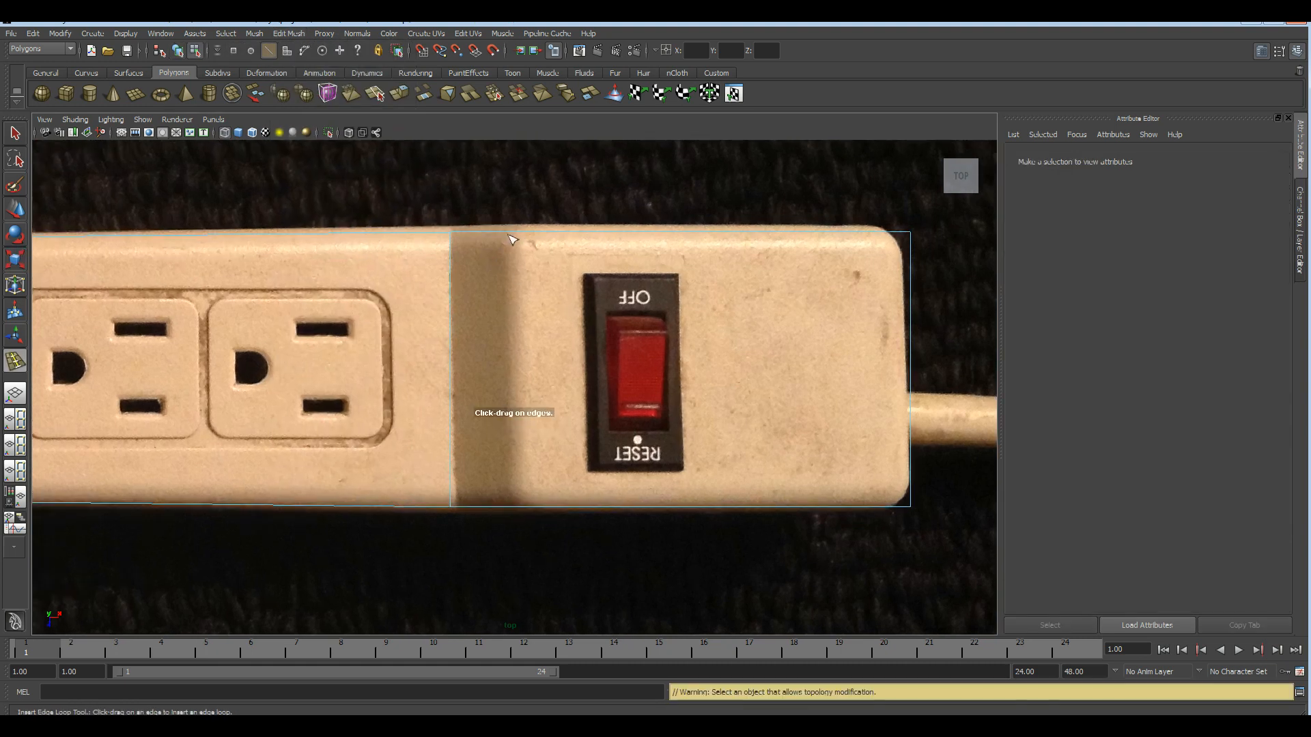
left_click_drag(509, 238, 506, 236)
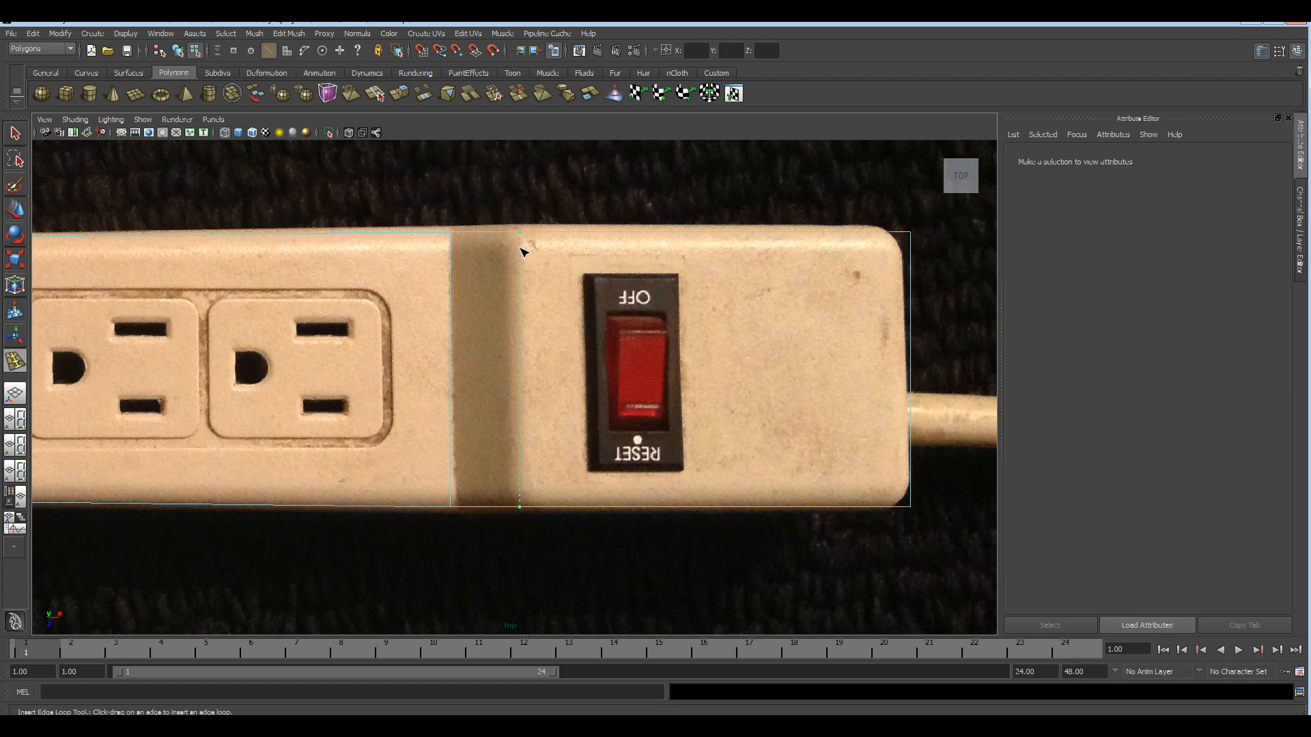
left_click_drag(520, 248, 520, 248)
- Raise the top face of the switch end to about Y 5.1 cm, forming the slope down to the socket section
scroll(520, 249, "down", 5)
key("space")
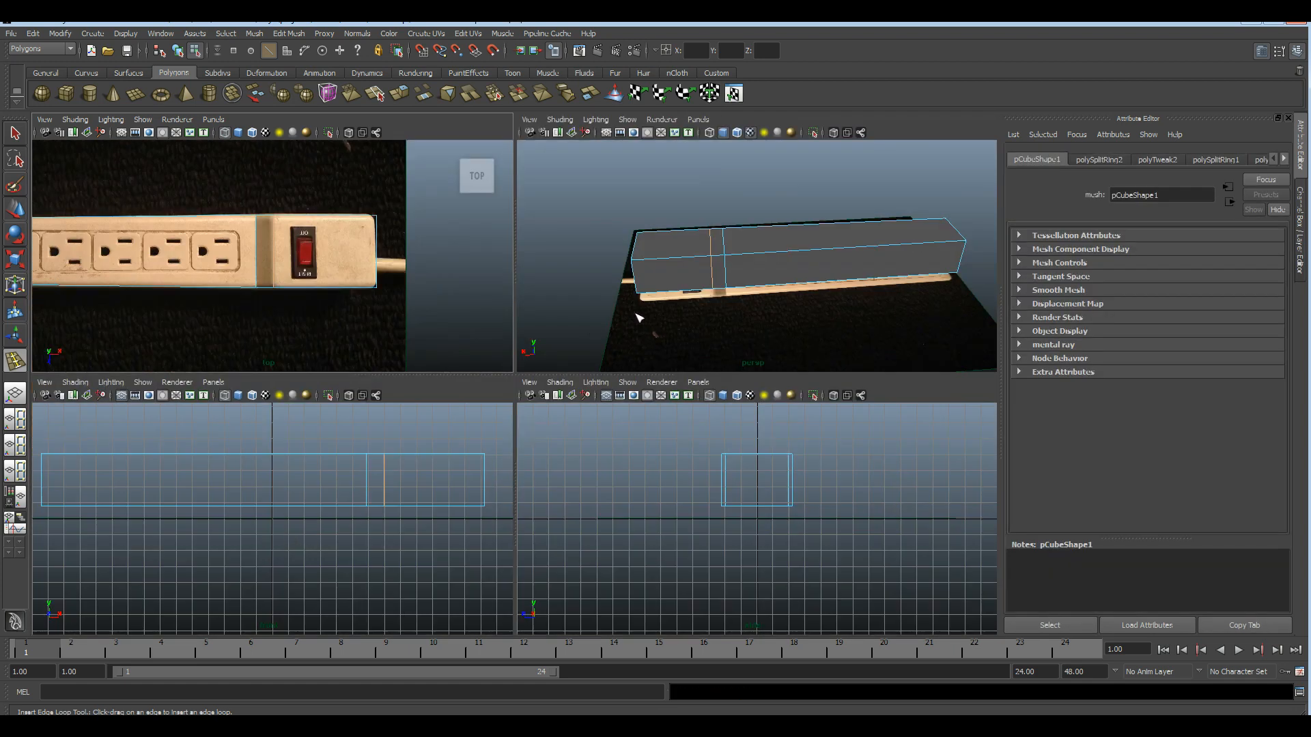
key("space")
left_click_drag(631, 321, 603, 348, "alt")
middle_click_drag(603, 349, 652, 416, "alt")
left_click_drag(652, 416, 506, 418, "alt")
key("F11")
key("w")
left_click(578, 425)
left_click_drag(542, 476, 621, 544, "alt")
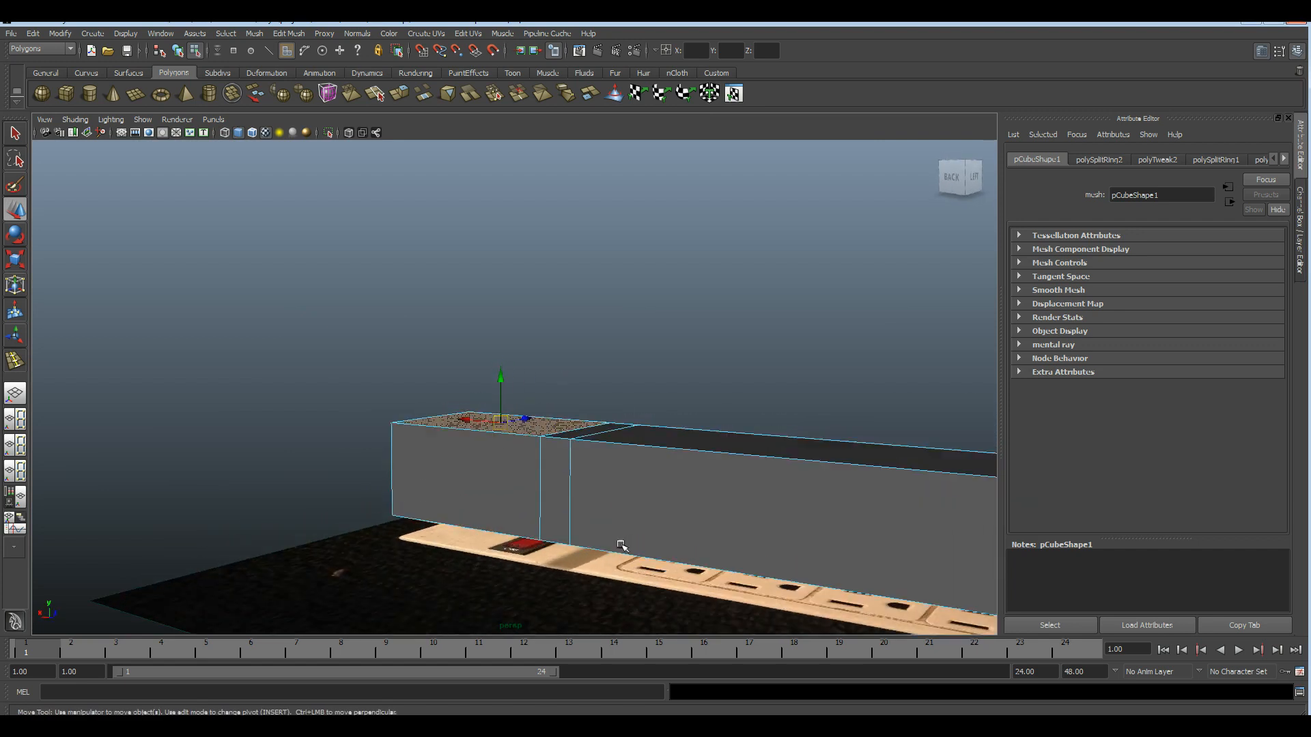
key("alt+Tab")
key("alt+Tab")
left_click_drag(502, 367, 514, 347)
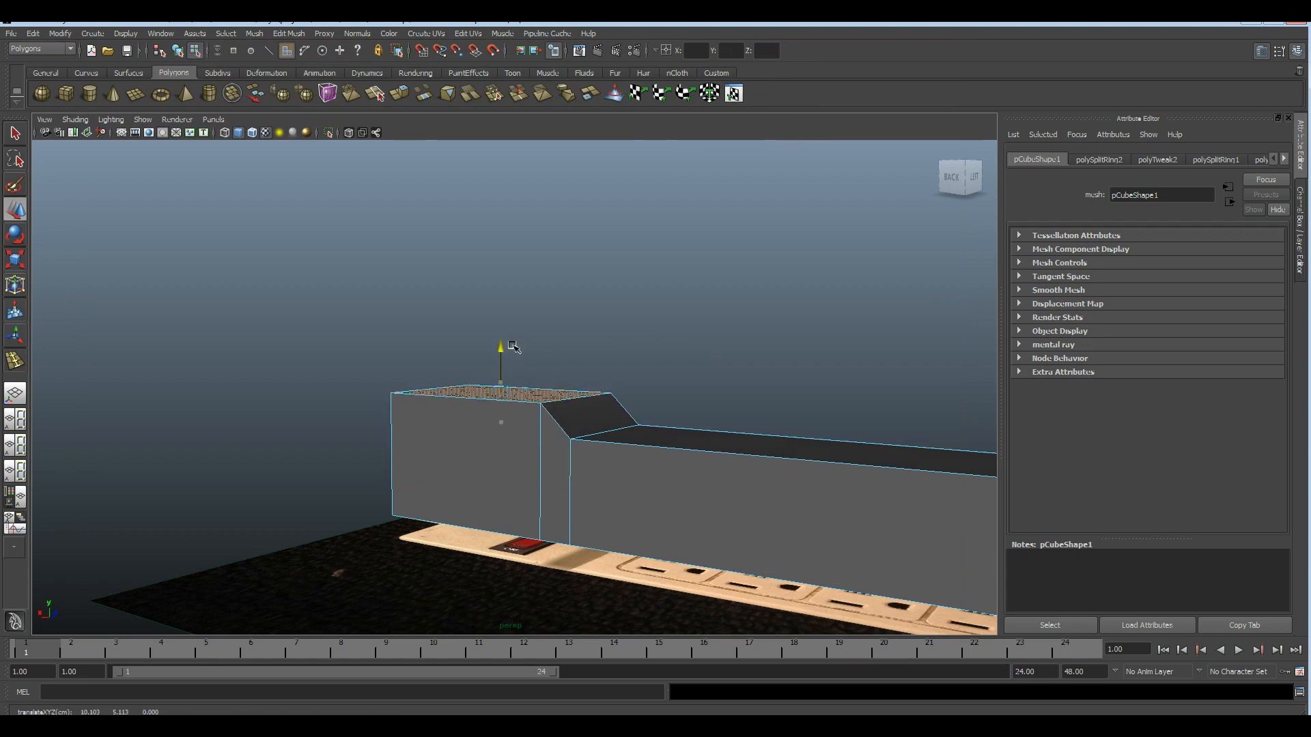
- Compare the raised switch end and slope with side photo IMG_0153 from several angles
key("alt+Tab")
key("alt+Tab")
left_click_drag(609, 478, 667, 457, "alt")
scroll(649, 454, "up", 4)
key("alt+Tab")
key("alt+Tab")
mouse_move(496, 356)
left_mouse_down("alt")
mouse_move(495, 373)
mouse_move(588, 488)
mouse_move(501, 357)
left_mouse_up("alt")
left_click(741, 389)
left_click_drag(741, 390, 621, 472, "alt")
left_click_drag(730, 447, 652, 475, "alt")
middle_click_drag(652, 475, 661, 418, "alt")
left_click_drag(662, 418, 684, 375, "alt")
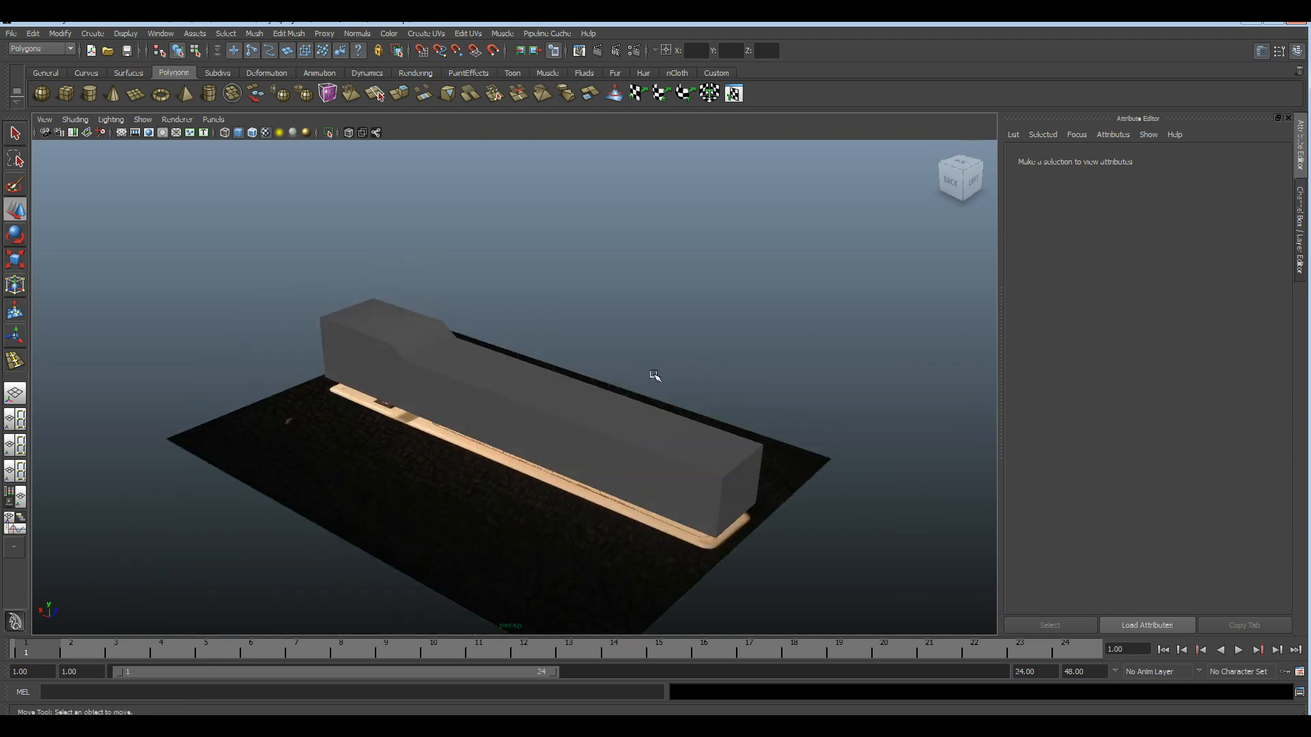
- Move the whole strip body up well clear of the image plane
scroll(685, 375, "down", 3)
left_click(539, 392)
left_click_drag(509, 355, 504, 262)
left_click(737, 428)
- Select all three faces on the underside of the strip body
left_click_drag(737, 428, 601, 403, "alt")
right_click_drag(601, 403, 861, 702, "alt")
middle_click_drag(556, 365, 559, 495, "alt")
right_click_drag(559, 494, 349, 473, "alt")
left_click_drag(349, 472, 621, 422, "alt")
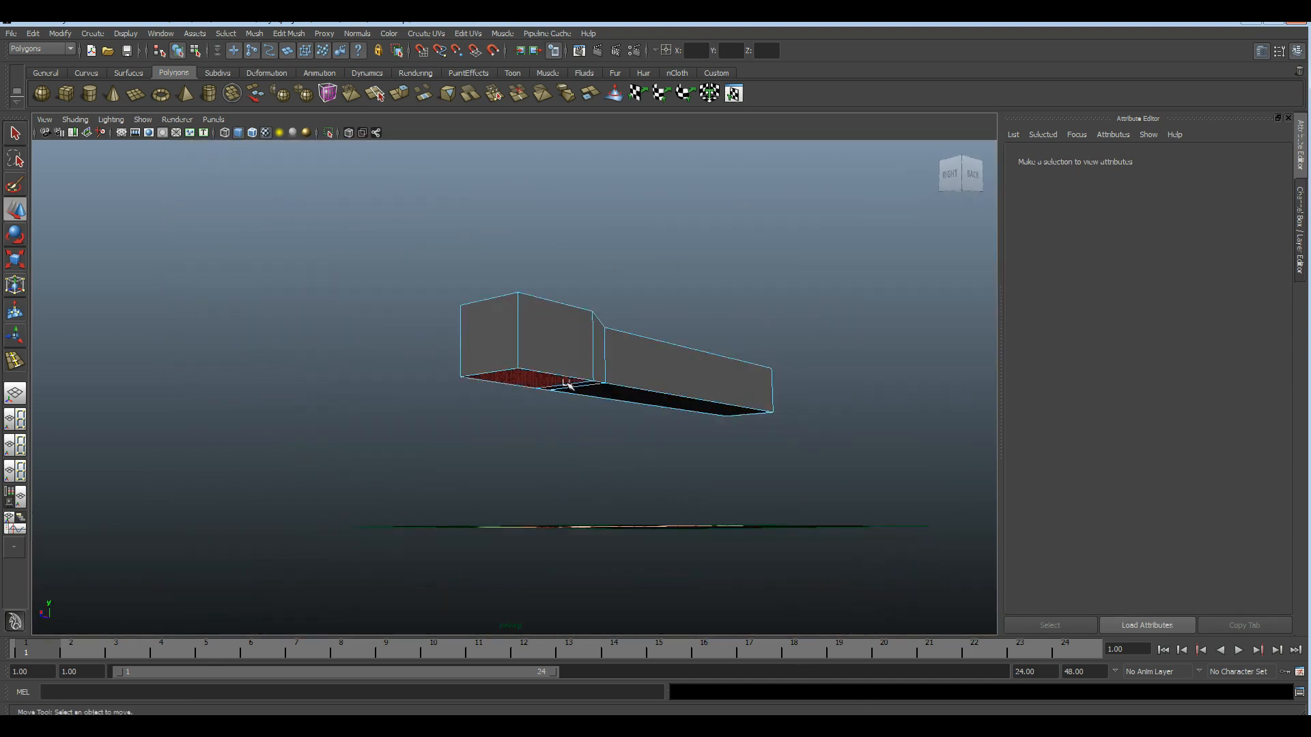
right_click_drag(547, 395, 491, 334, "alt")
left_click(490, 333)
left_click(571, 336, "shift")
left_click(625, 367, "shift")
right_click_drag(741, 369, 687, 360, "alt")
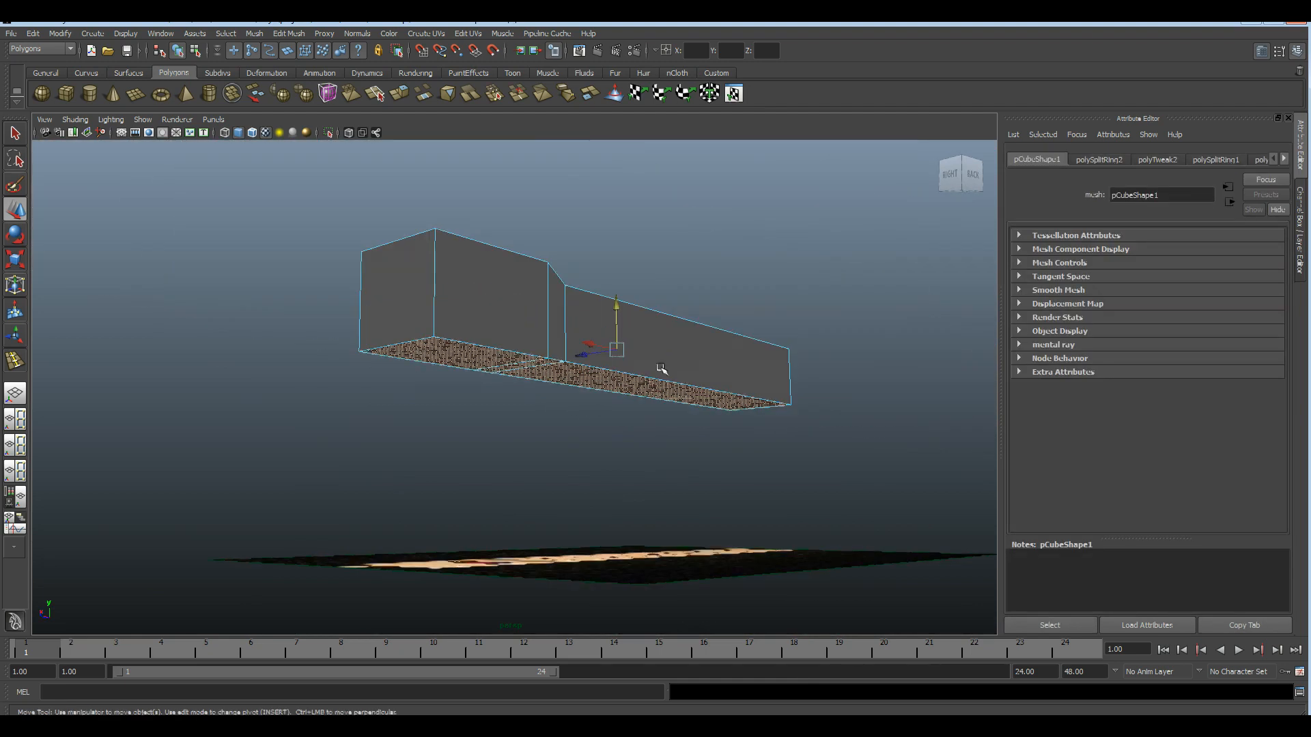
- Try raising the underside faces to thin the strip body, then undo the move
left_click_drag(687, 360, 607, 416, "alt")
key("alt+Tab")
key("alt+Tab")
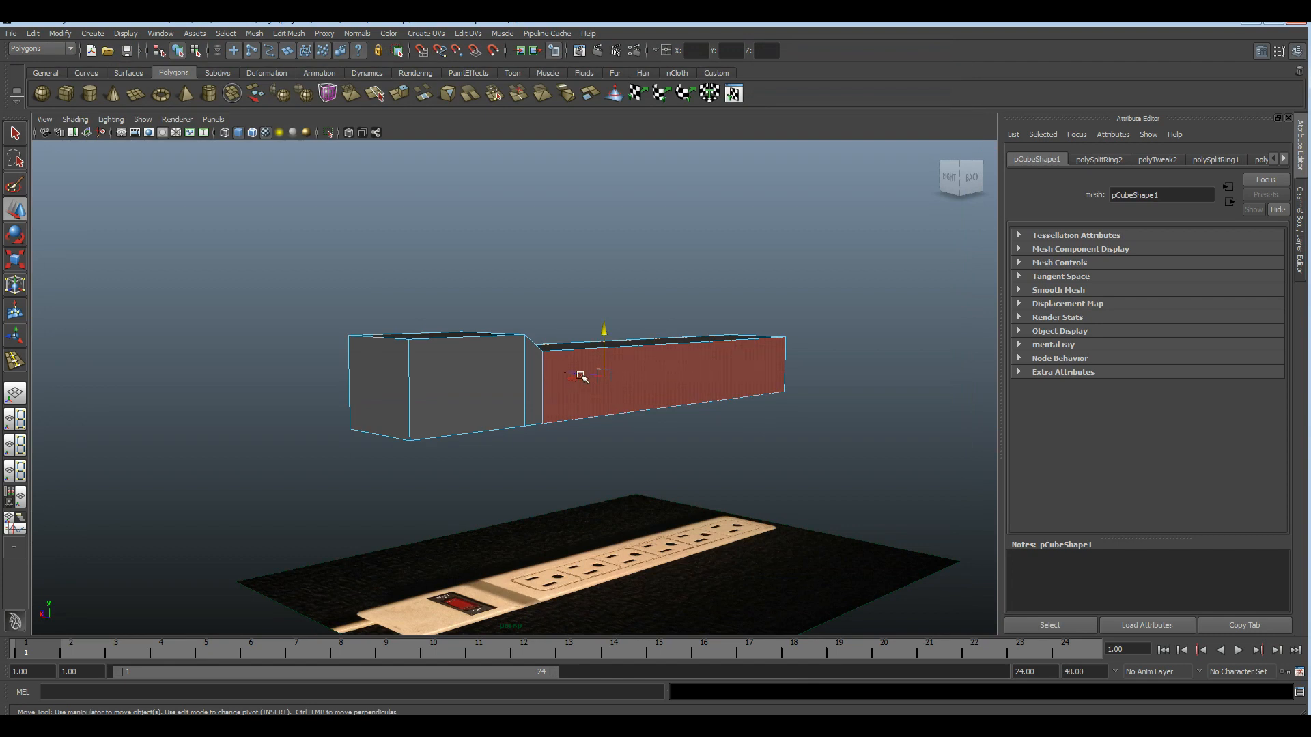
left_click_drag(604, 340, 605, 285)
key("ctrl+z")
left_click_drag(555, 441, 600, 503, "alt")
- Raise the underside faces to about Y 5.0 cm so the body's thickness matches side photo IMG_0153
key("alt+Tab")
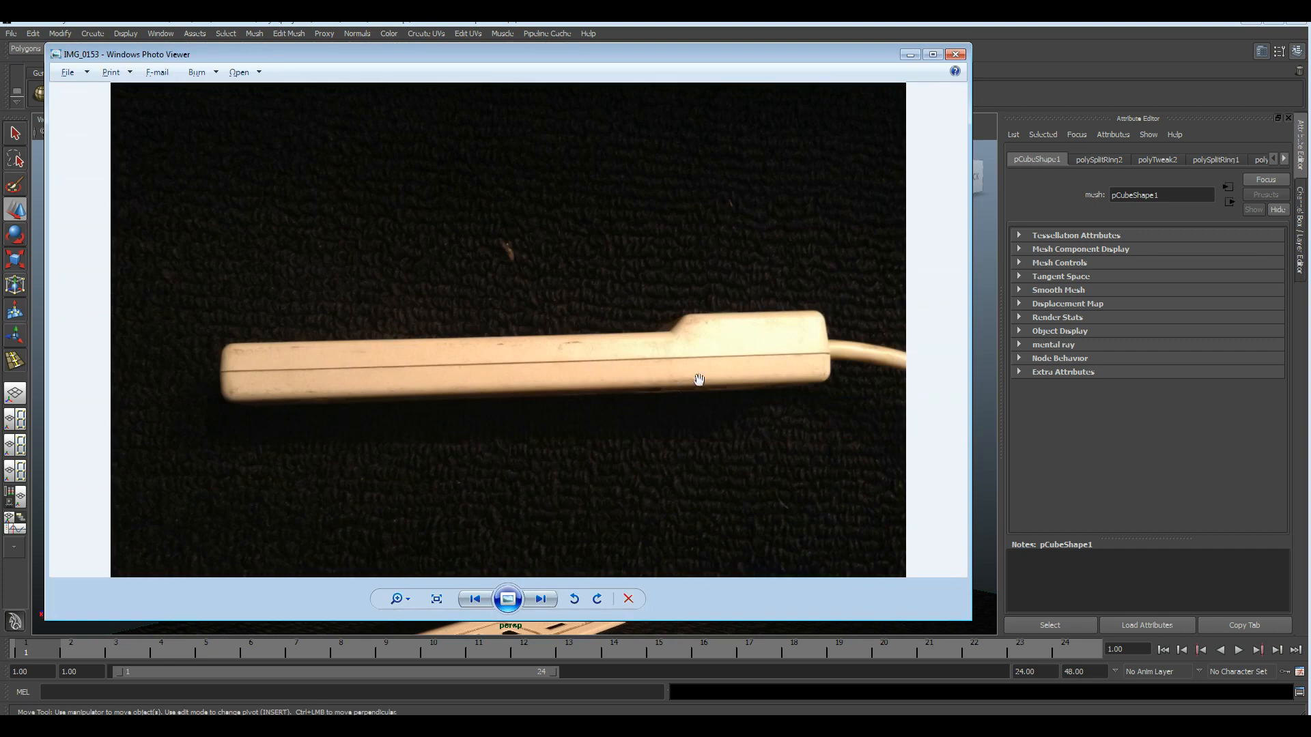
key("alt+Tab")
key("alt+Tab")
key("alt+Tab")
left_click_drag(586, 375, 554, 465, "alt")
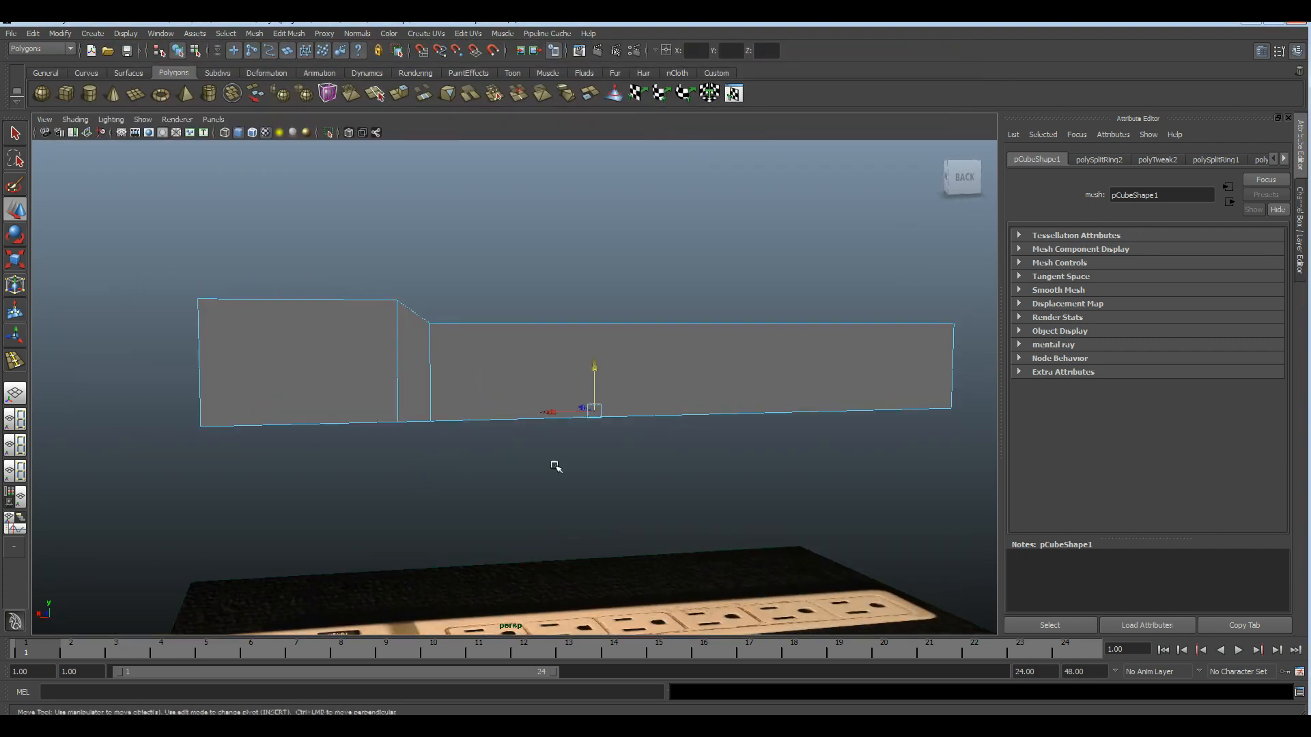
key("alt+Tab")
key("alt+Tab")
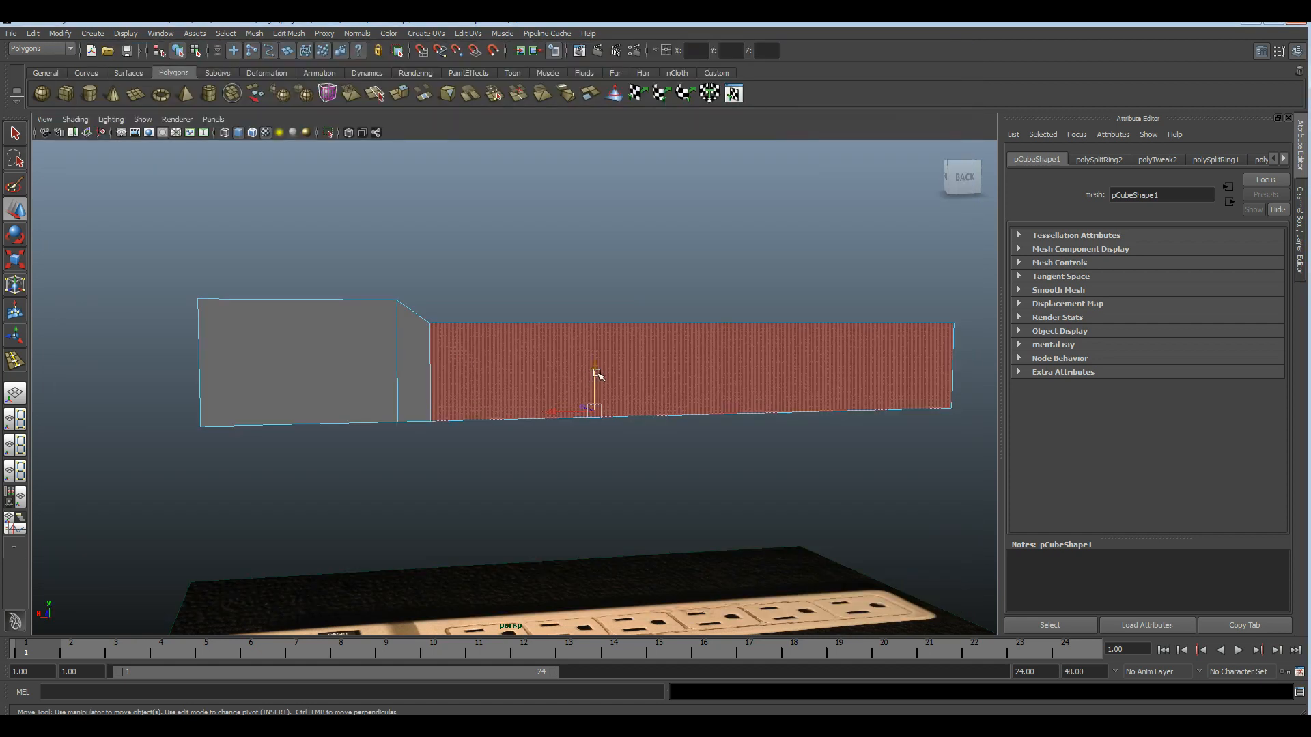
left_click_drag(593, 367, 574, 469)
scroll(587, 349, "down", 5)
key("alt+Tab")
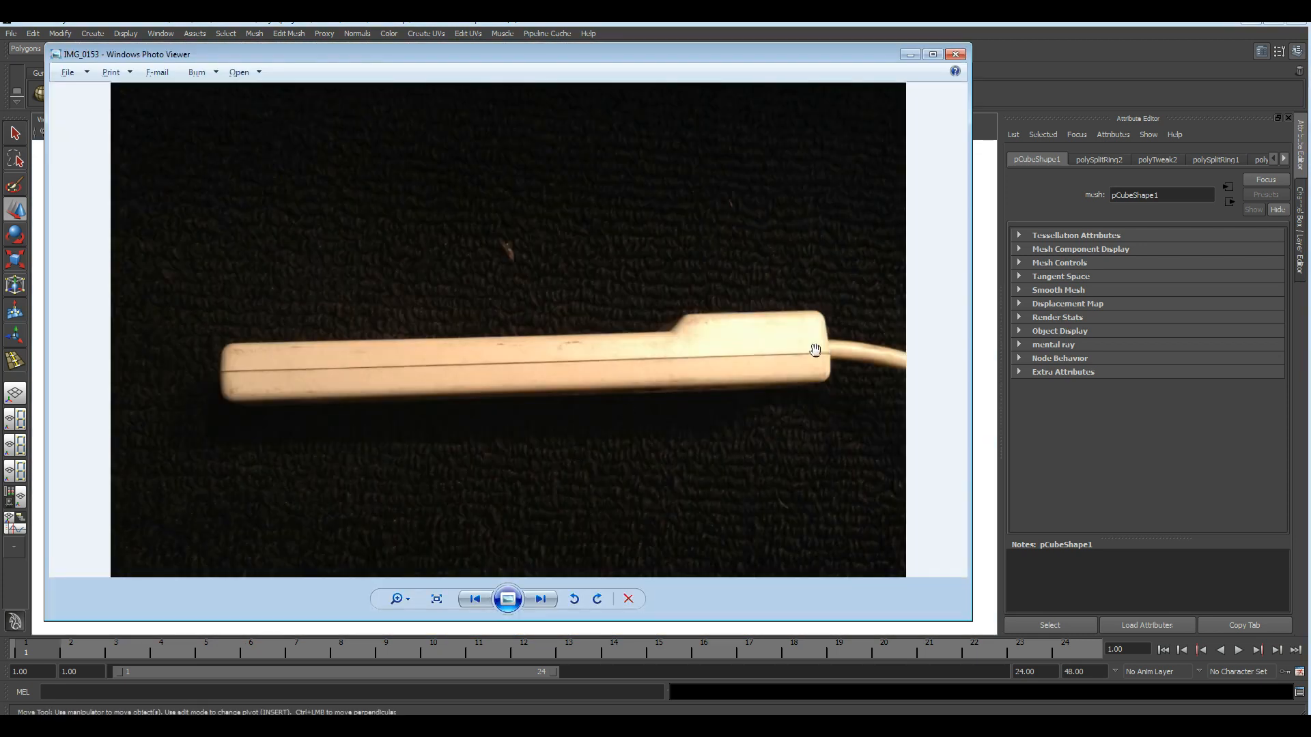
key("alt+Tab")
key("alt+Tab")
key("alt+Tab")
left_click_drag(571, 370, 571, 370)
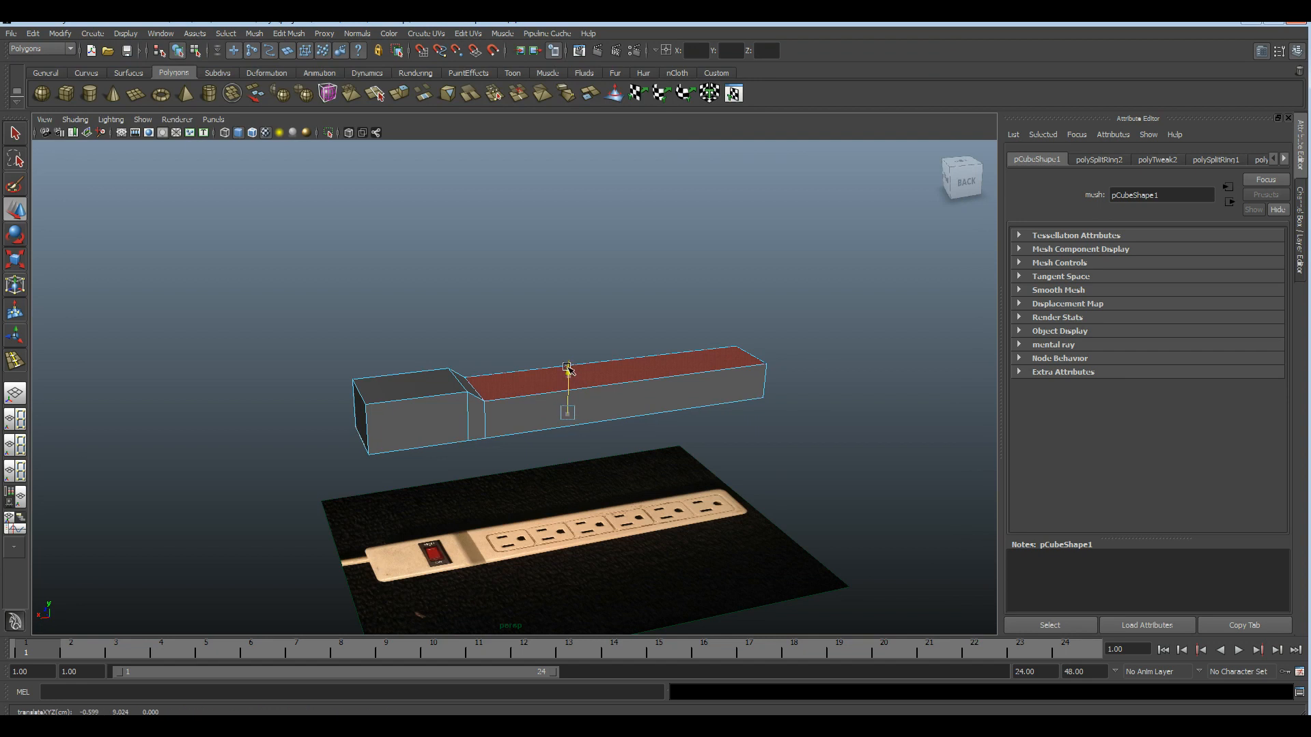
- Deselect the faces and compare the thinned strip body with the profile in side photo IMG_0153
scroll(656, 409, "down", 4)
left_click(822, 398)
left_click_drag(822, 399, 681, 534, "alt")
key("alt+Tab")
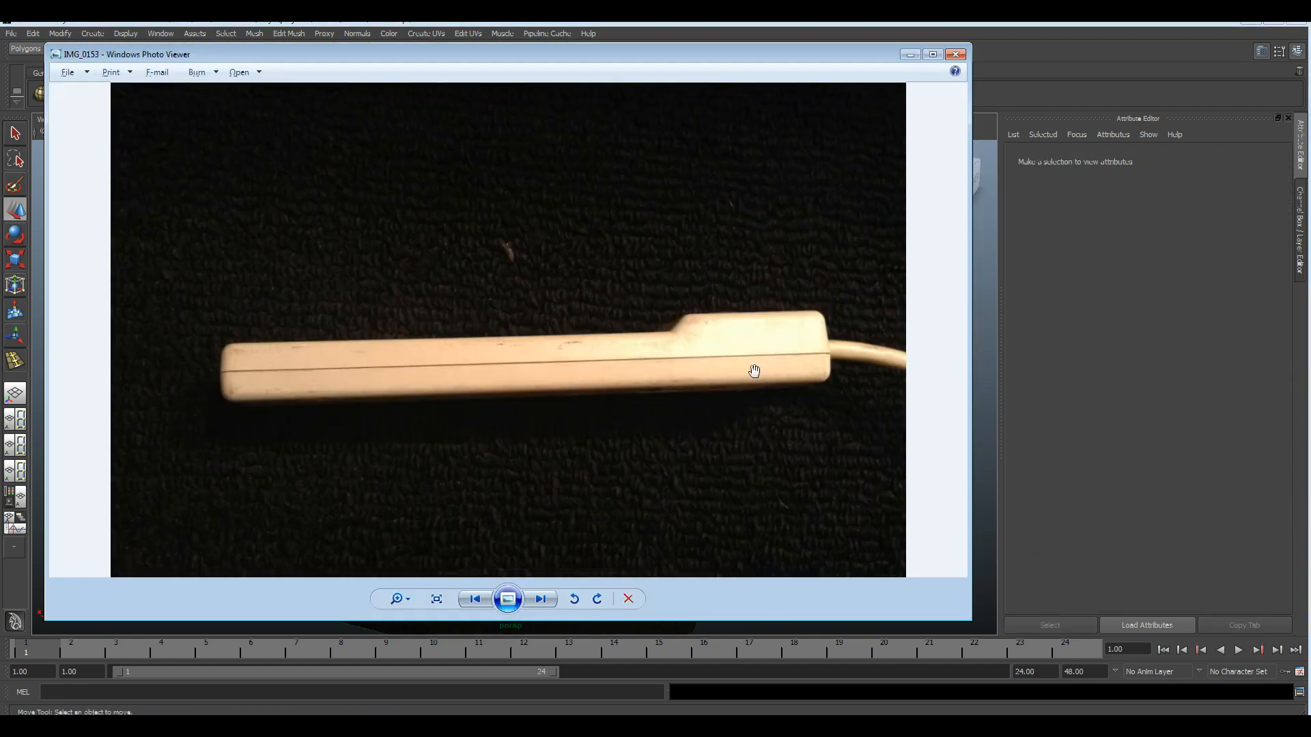
key("alt+Tab")
left_click_drag(530, 412, 471, 404, "alt")
key("alt+Tab")
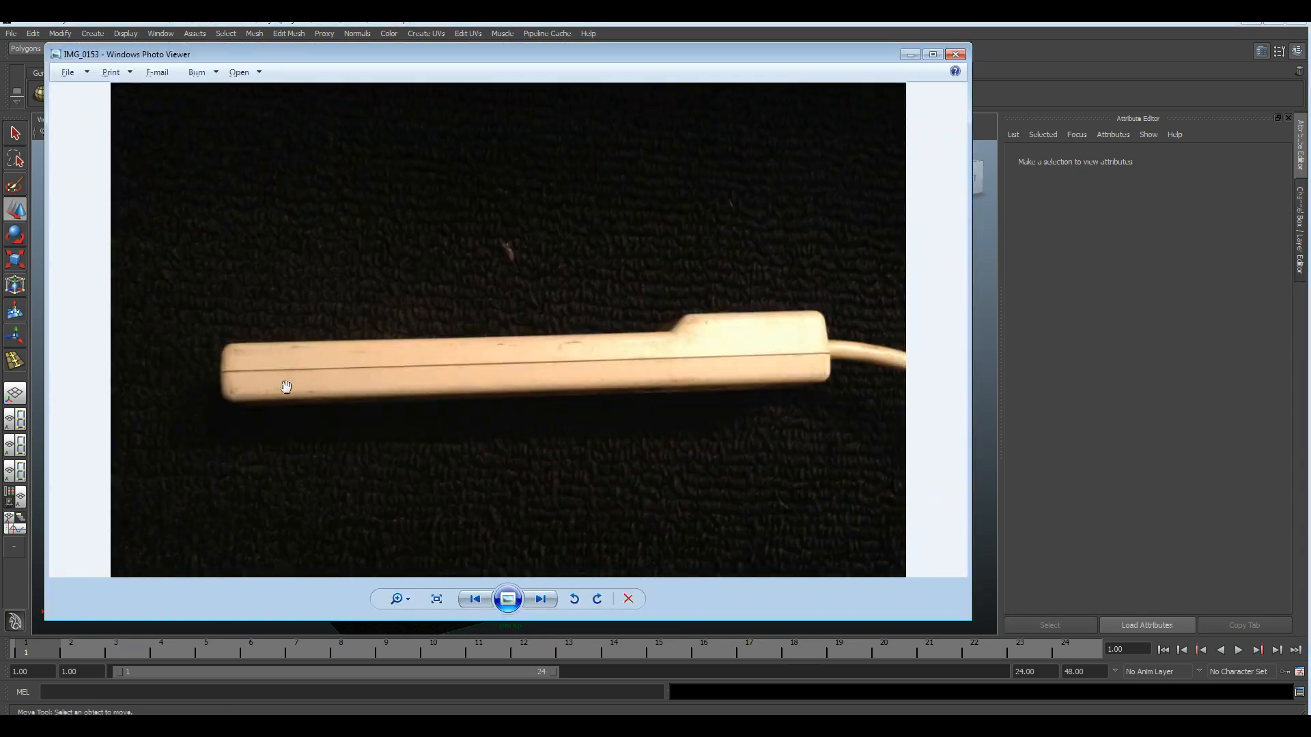
- Compare the strip body's outline with the top reference photo and check its shape in perspective
key("alt+Tab")
left_click_drag(498, 471, 468, 478, "alt")
key("space")
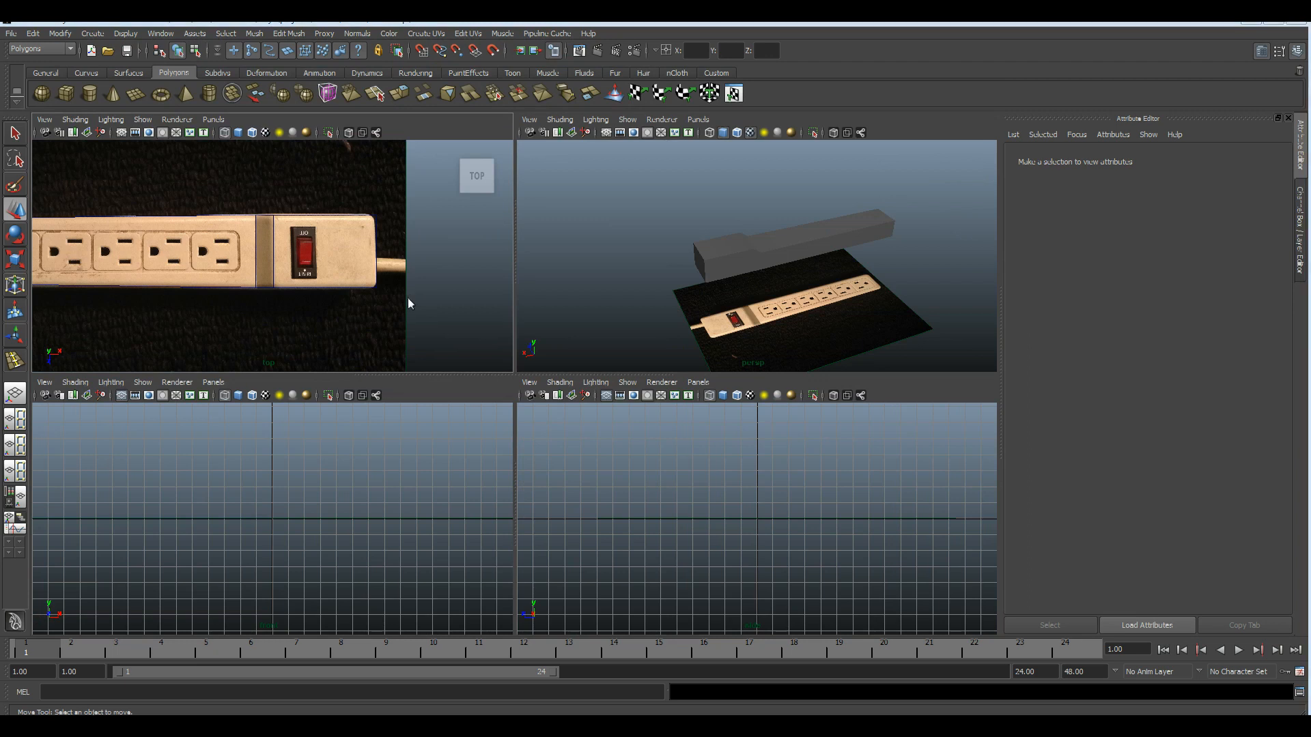
key("space")
middle_click_drag(585, 362, 557, 385, "alt")
right_click_drag(557, 385, 603, 407, "alt")
right_click_drag(451, 413, 205, 416, "alt")
middle_click_drag(204, 416, 328, 416, "alt")
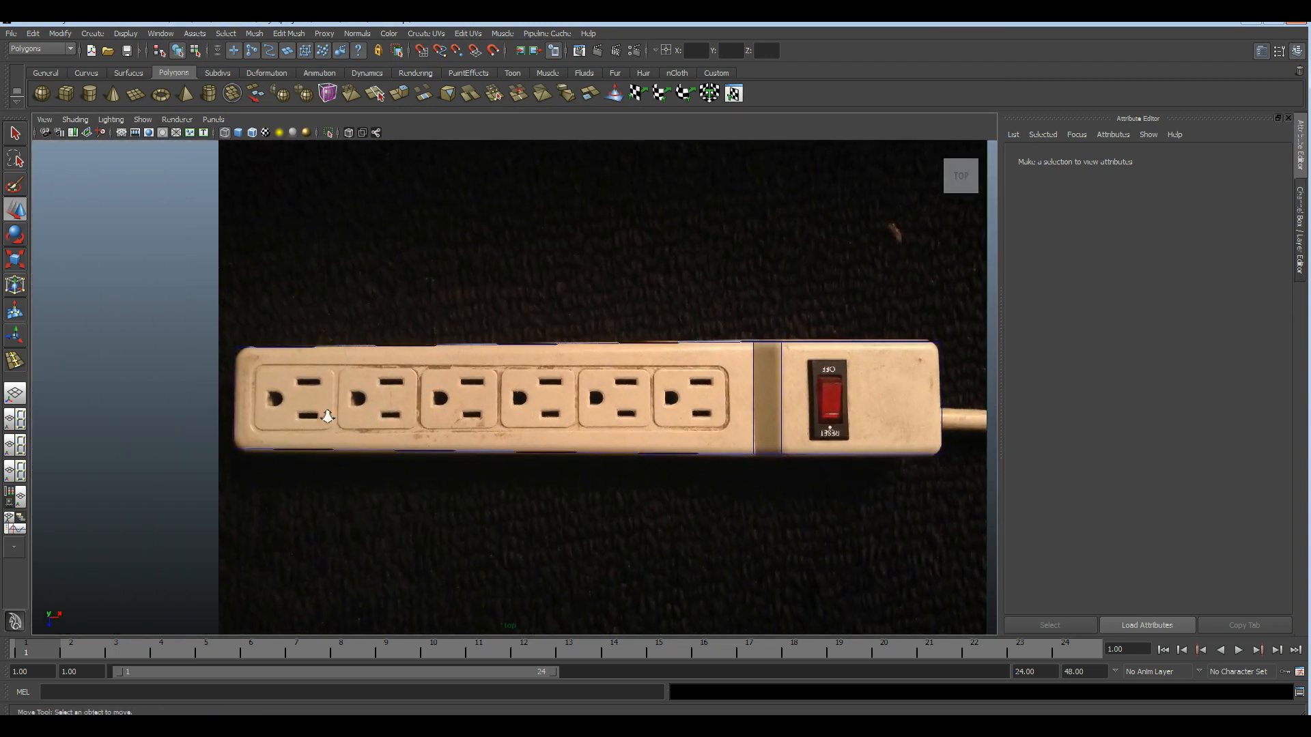
right_click_drag(327, 416, 368, 417, "alt")
middle_click_drag(607, 400, 562, 405, "alt")
right_click_drag(563, 406, 508, 399, "alt")
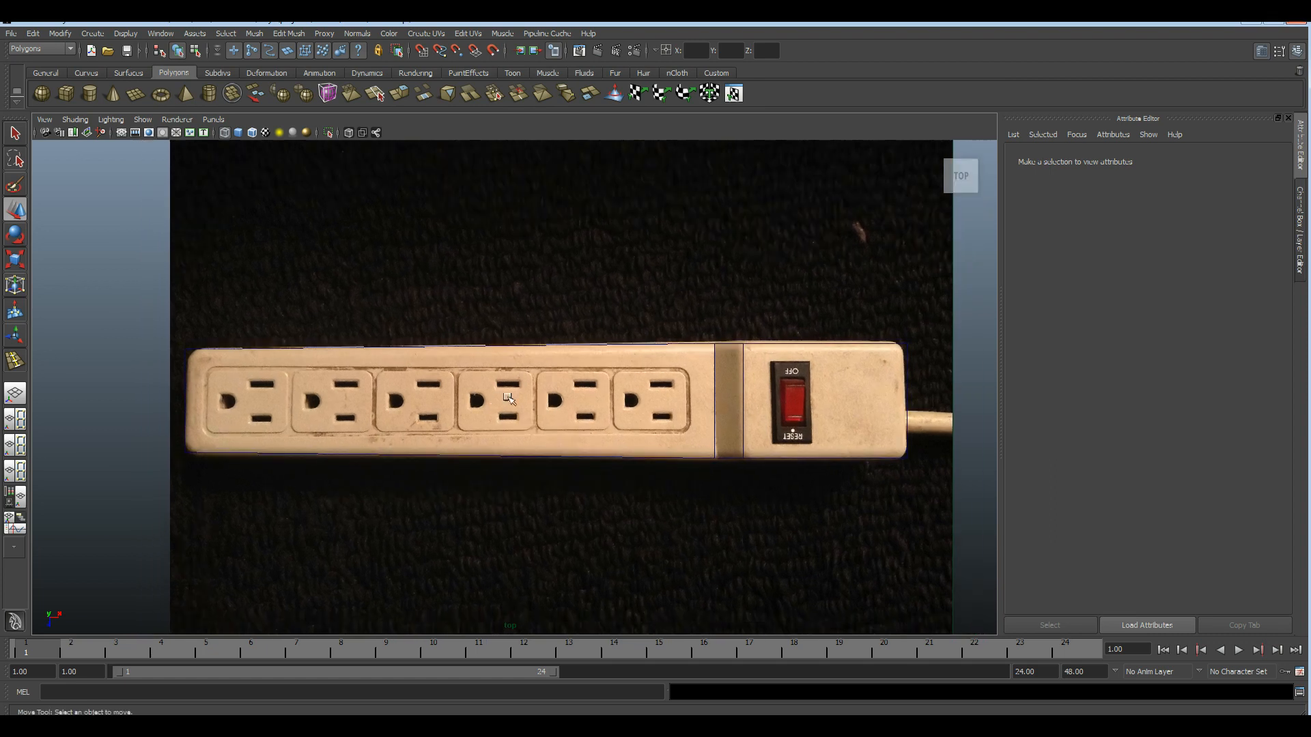
key("space")
key("space")
left_click_drag(615, 342, 503, 333, "alt")
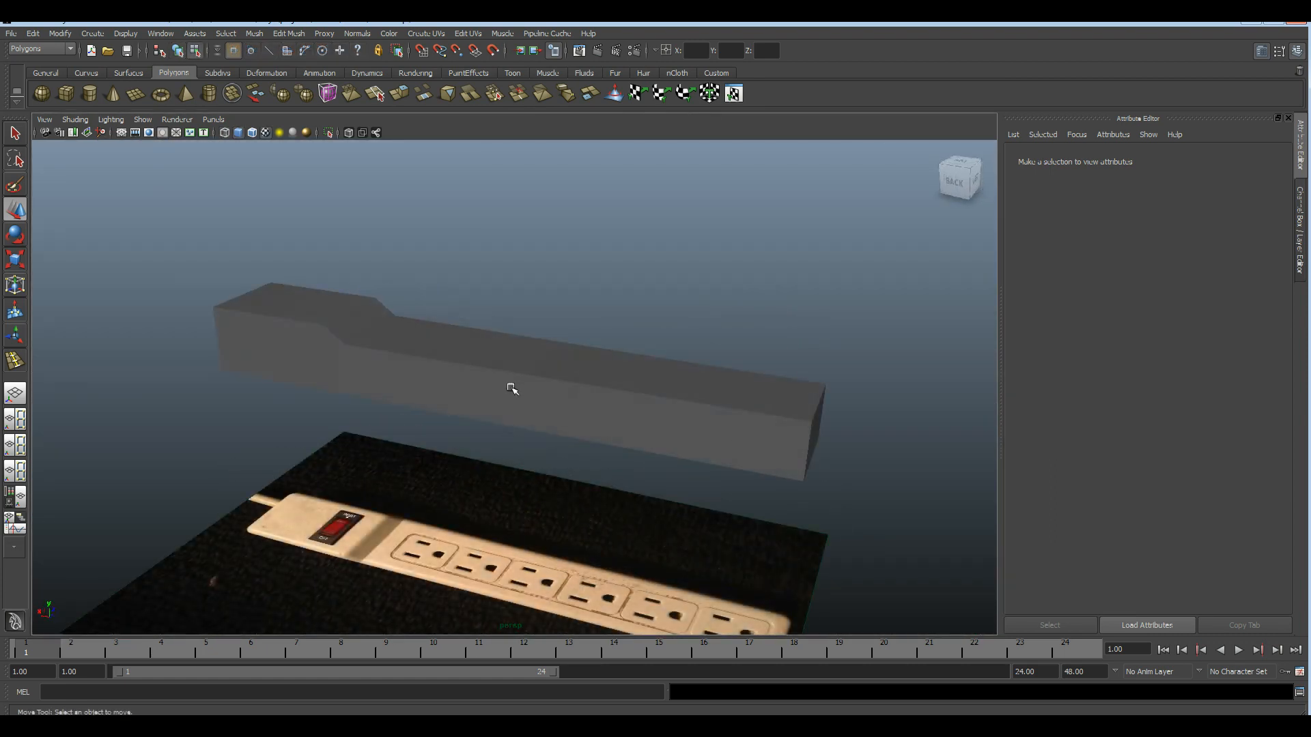
- Extrude the long top face of the lower section and scale it inward to 0.938 by 0.688 around the outlets
key("space")
key("space")
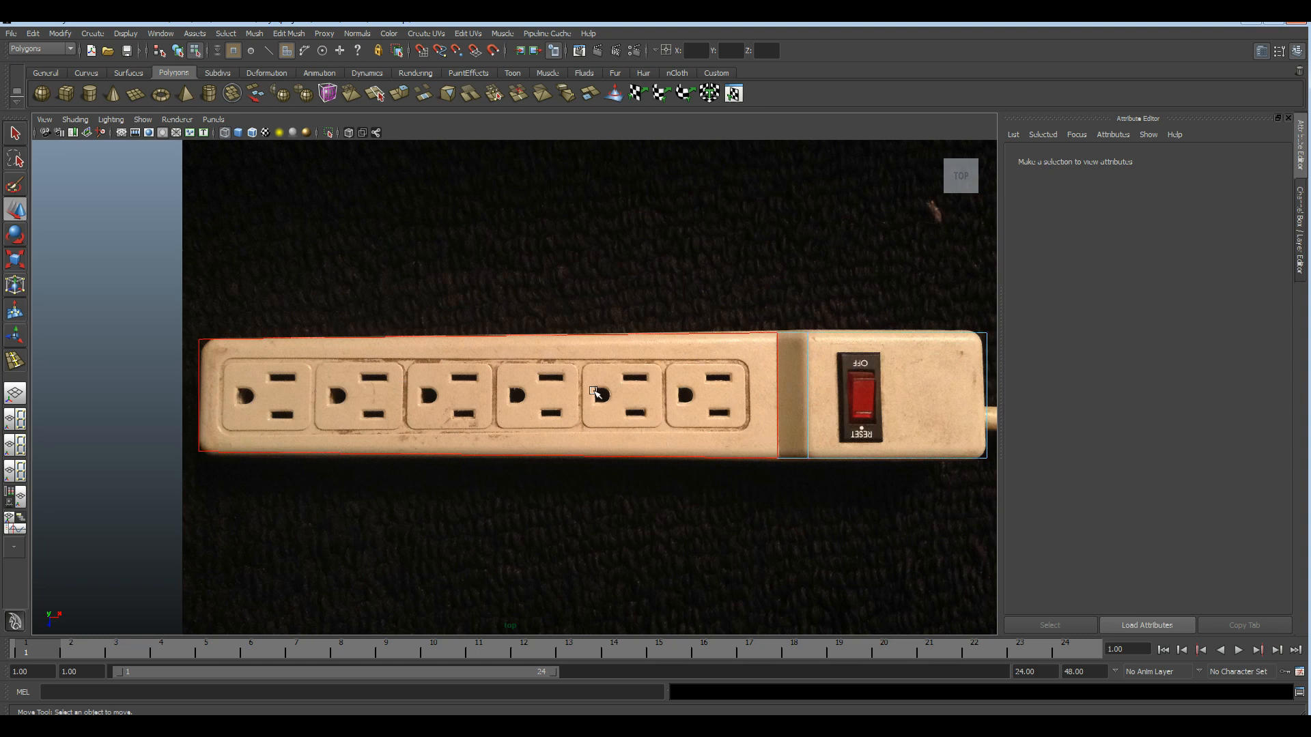
left_click(594, 393)
key("space")
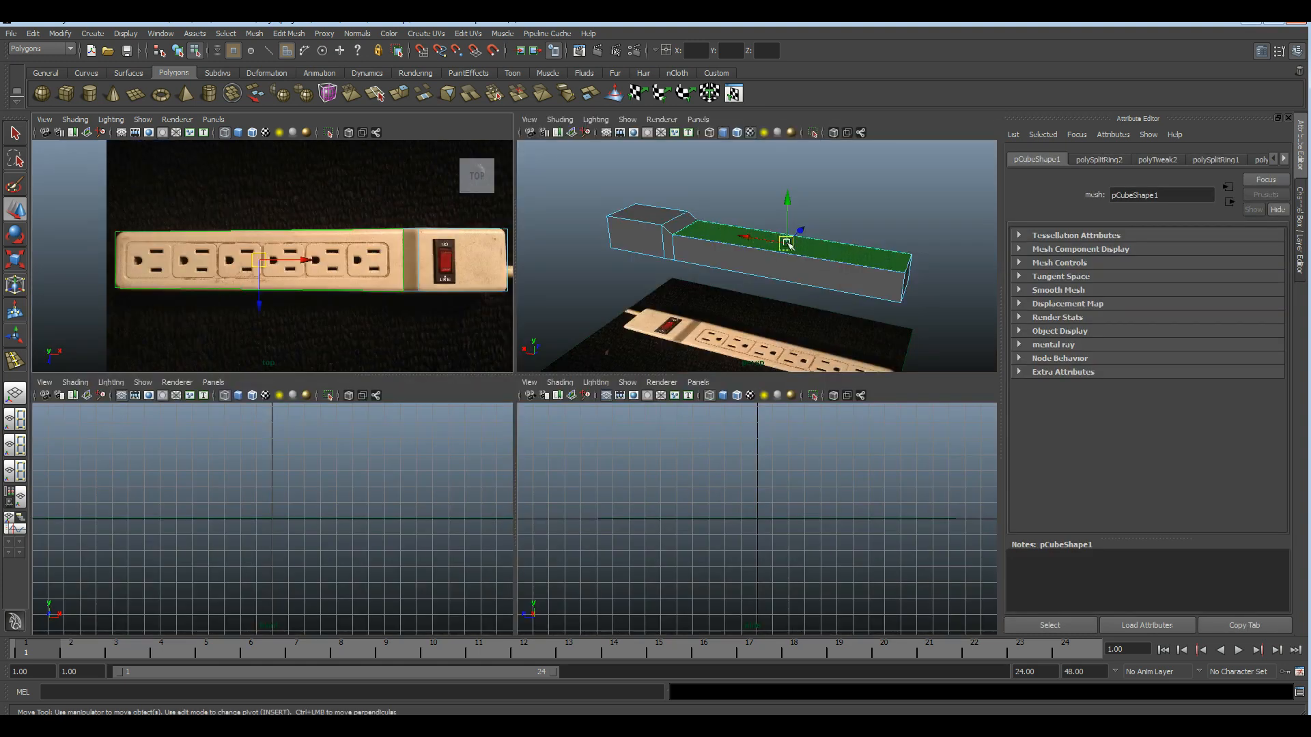
key("space")
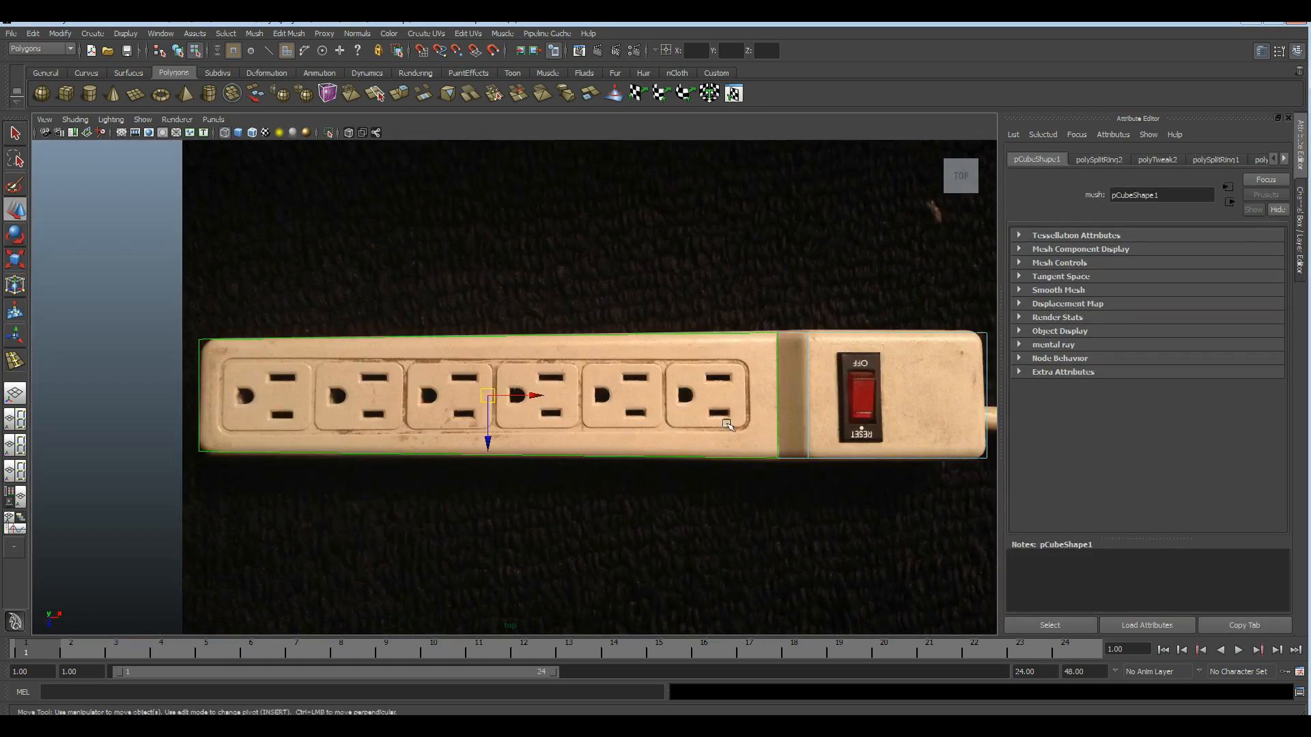
left_click(397, 98)
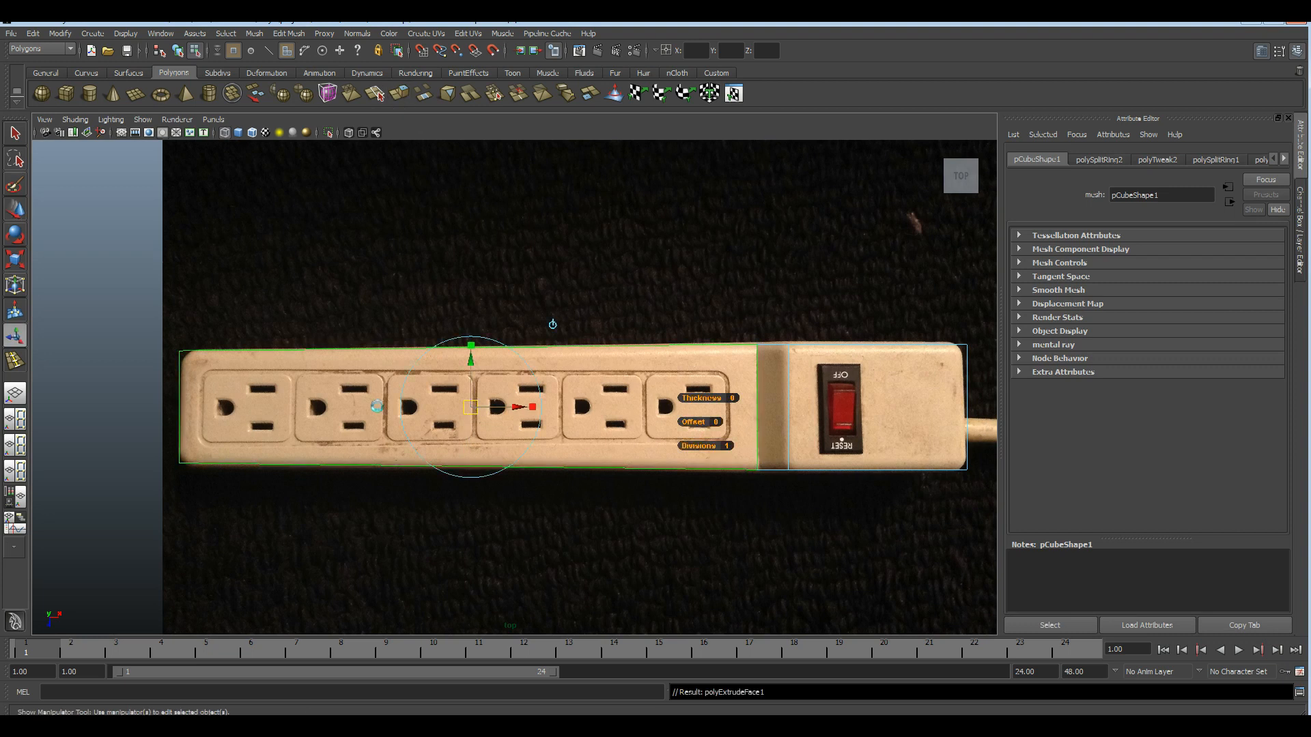
middle_click_drag(405, 407, 428, 401, "alt")
right_click_drag(428, 401, 640, 504, "alt")
middle_click_drag(389, 483, 468, 450, "alt")
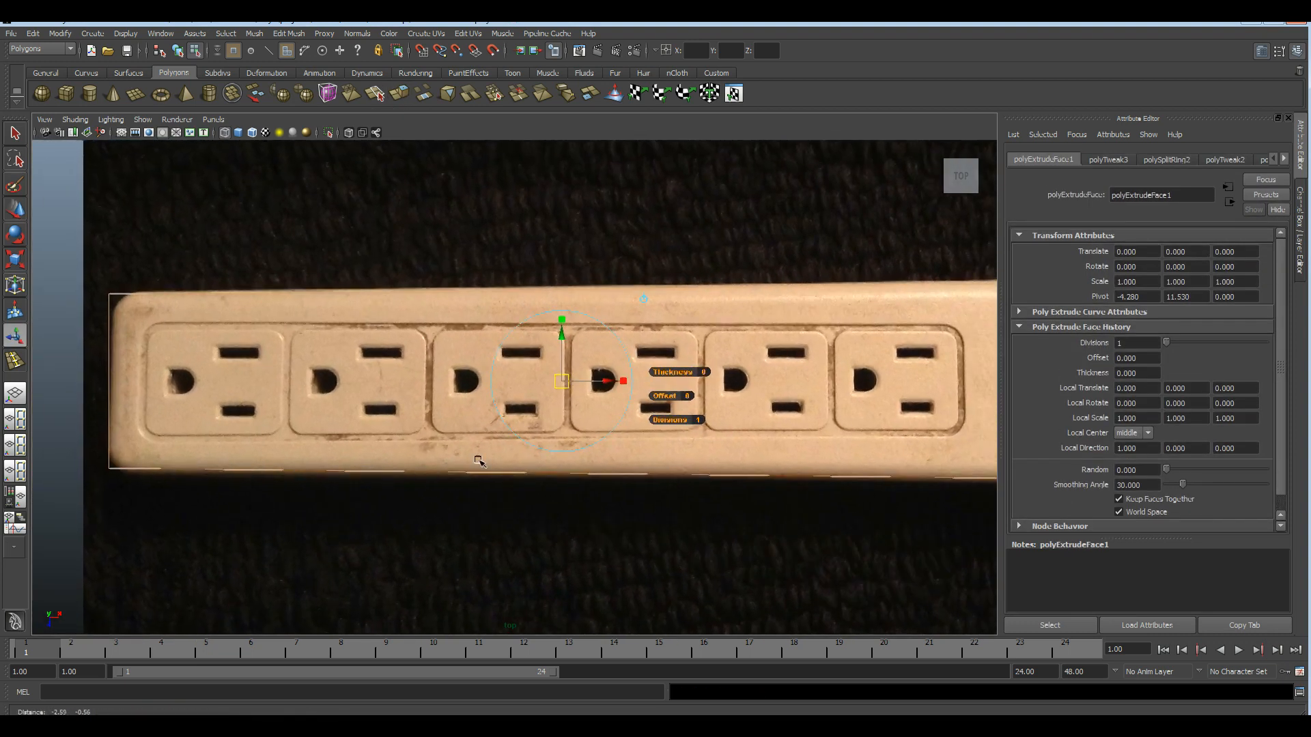
right_click_drag(468, 451, 505, 444, "alt")
left_click_drag(566, 321, 569, 339)
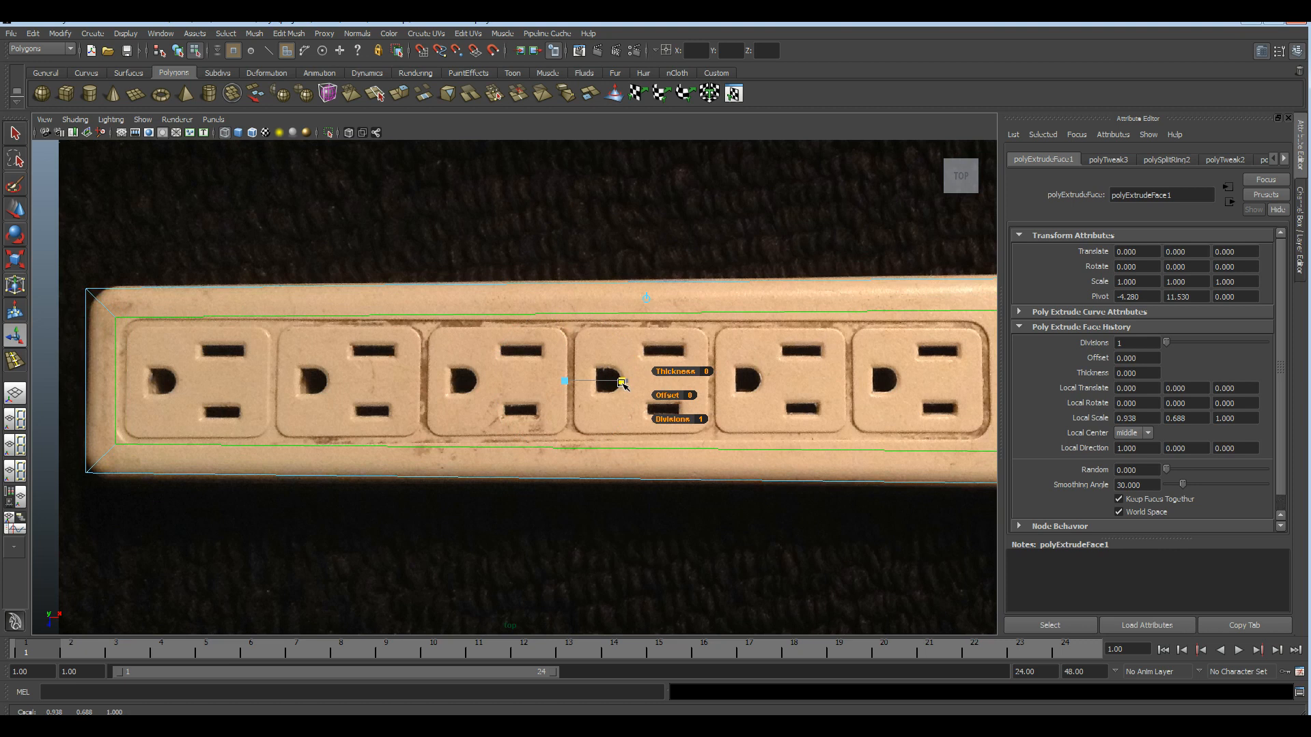
key("space")
key("space")
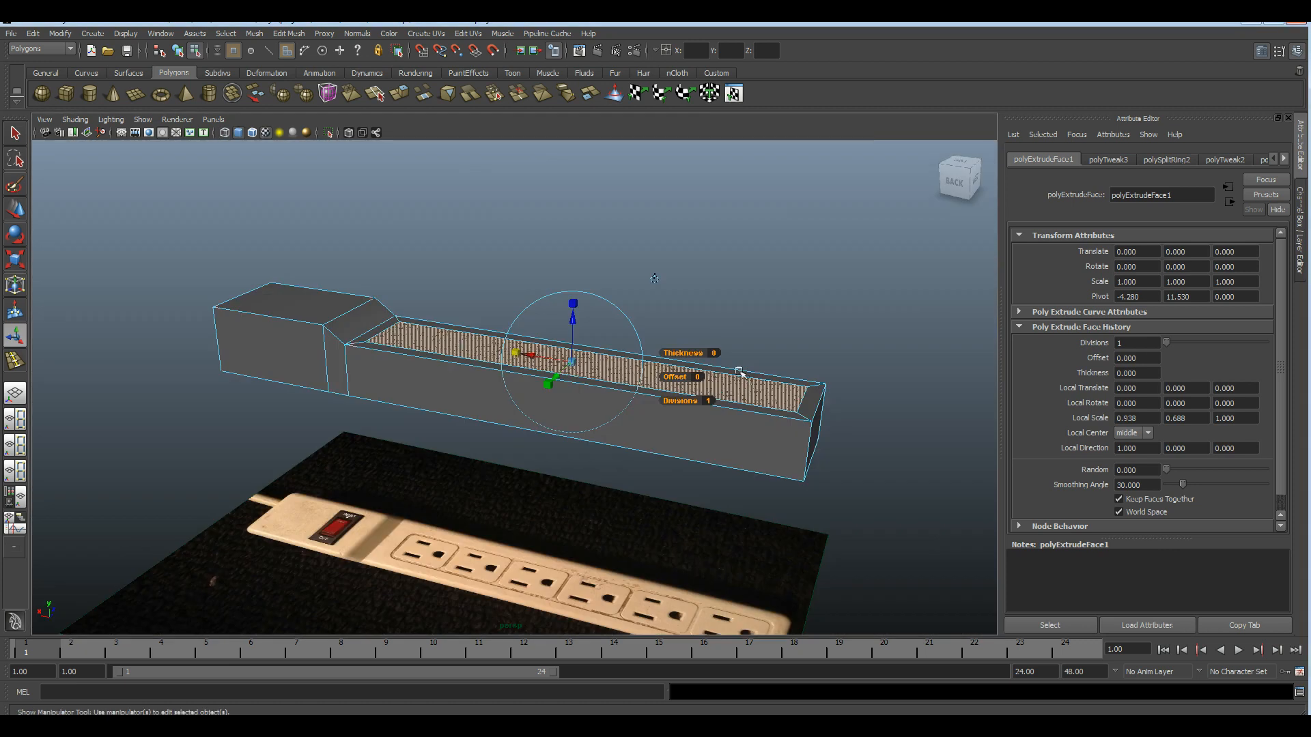
key("w")
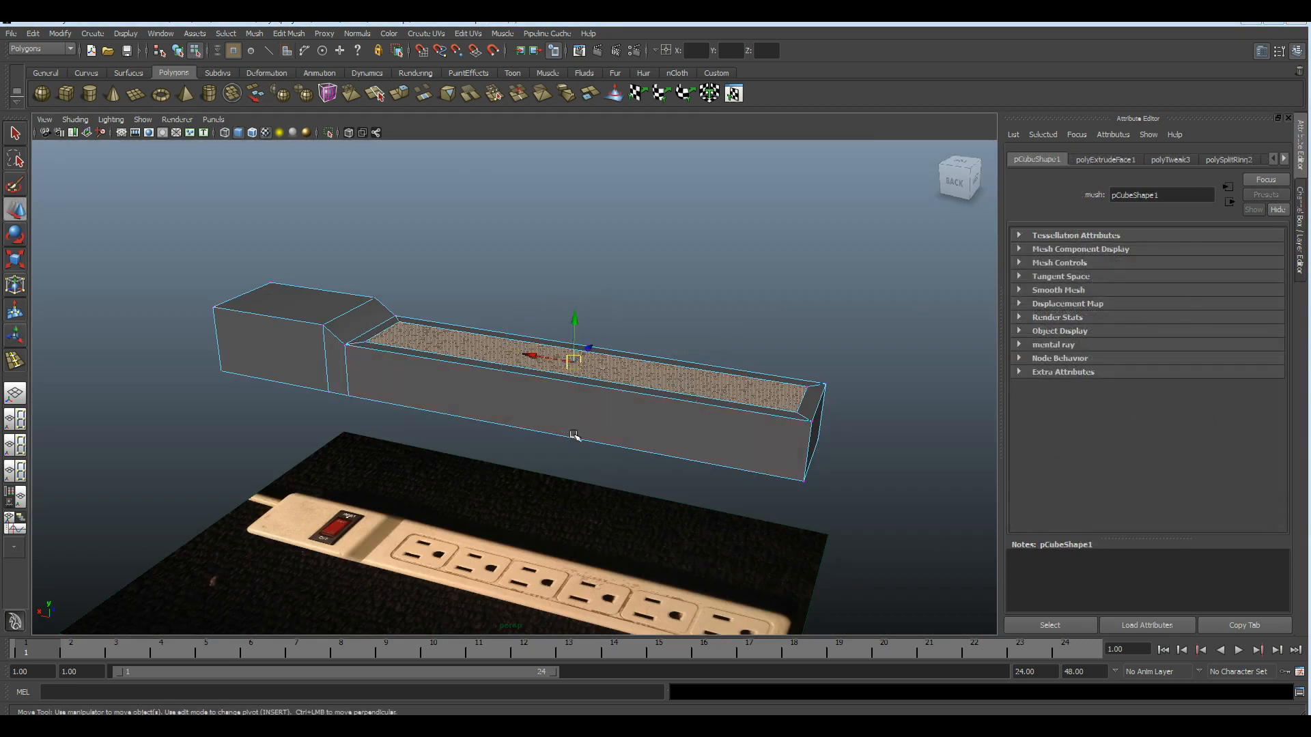
- Open reference photo IMG_0162 from the Power Strip folder and examine the outlet recess and the slope toward the switch up close
left_click(867, 725)
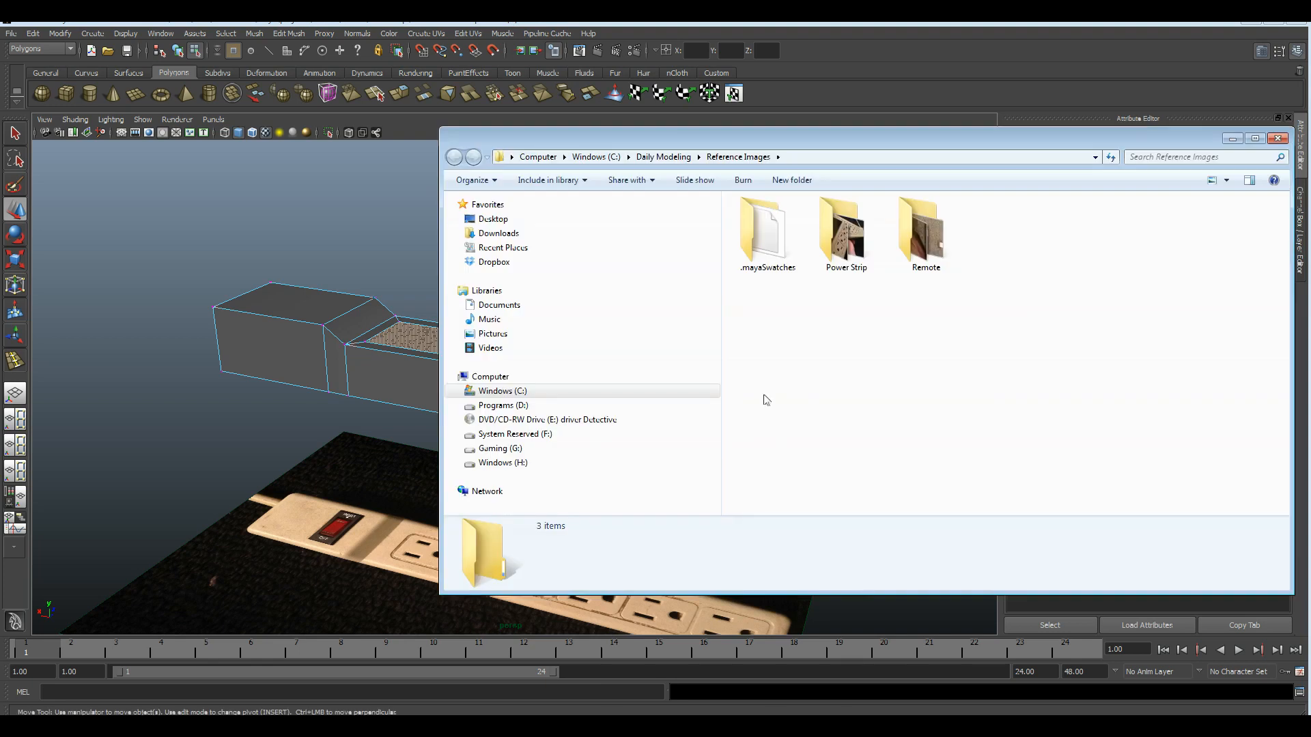
double_click(838, 255)
left_click(817, 267)
left_click(956, 269)
left_click(915, 355)
left_click(831, 361)
scroll(1127, 369, "down", 1)
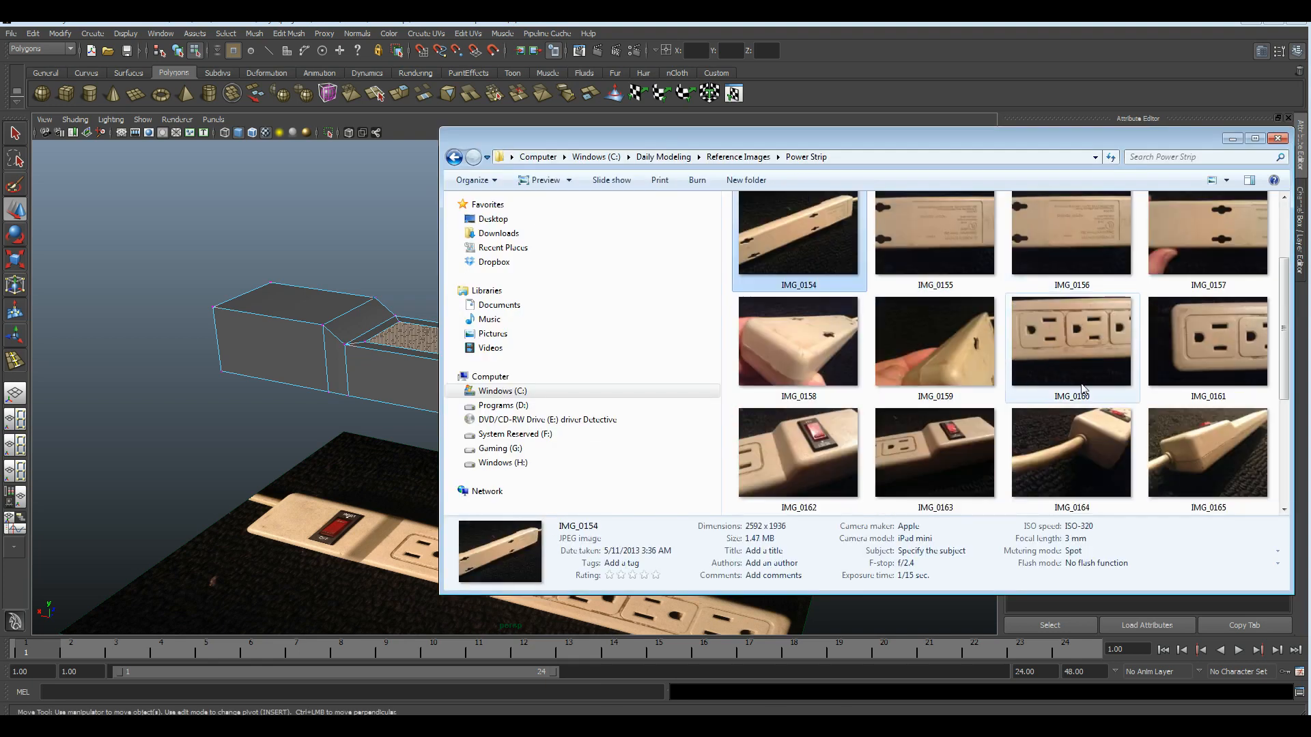
double_click(809, 450)
scroll(220, 347, "up", 4)
left_click_drag(351, 366, 492, 439)
left_click_drag(295, 268, 316, 290)
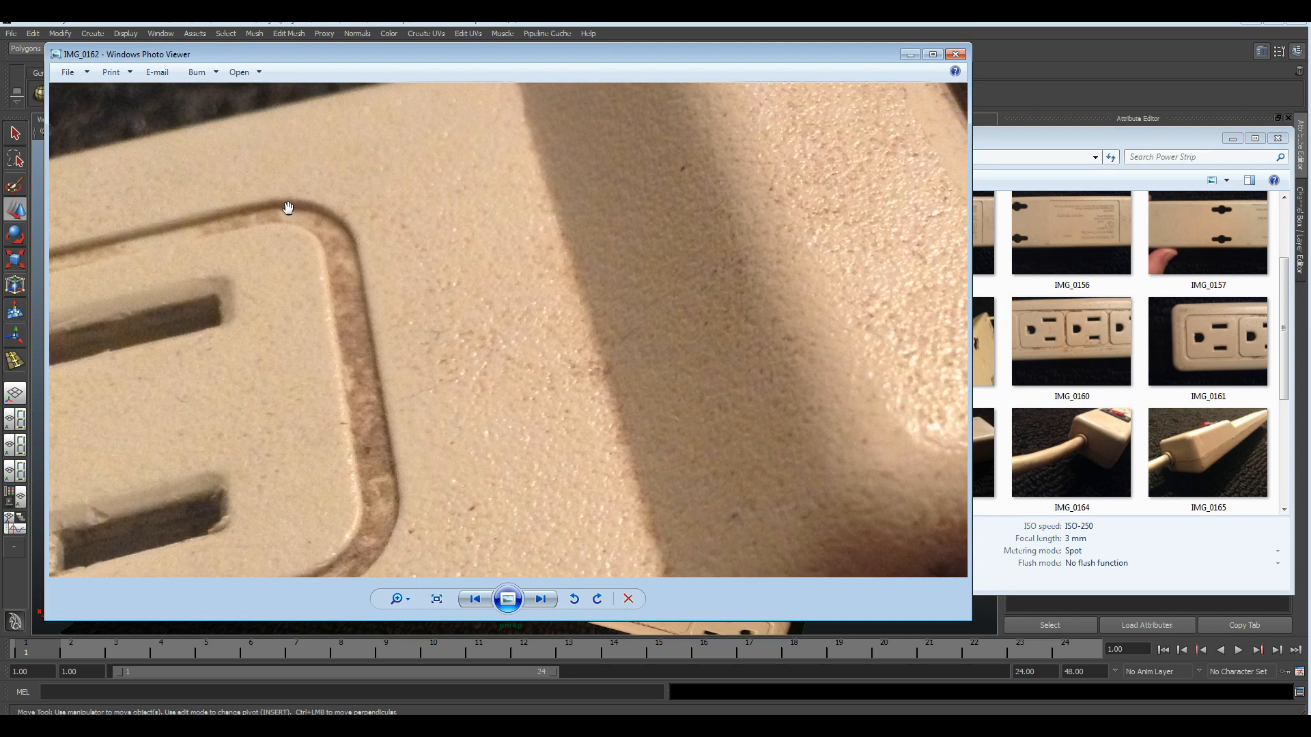
left_click_drag(224, 54, 560, 101)
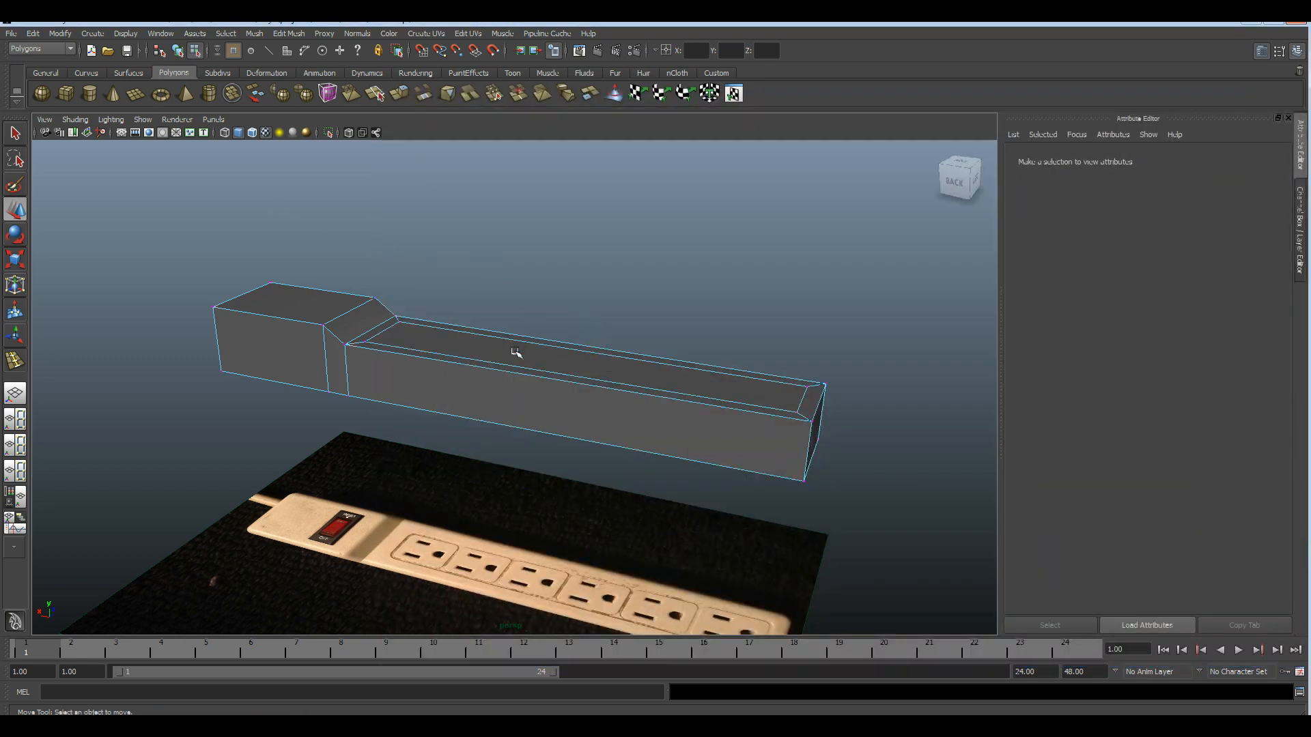
- Extrude the inset outlet face again and lower it to about Y 11.42 cm to form a shallow recess
key("F11")
left_click(520, 356)
left_click_drag(615, 437, 447, 383, "alt")
middle_click_drag(446, 383, 506, 423, "alt")
right_click_drag(507, 423, 562, 471, "alt")
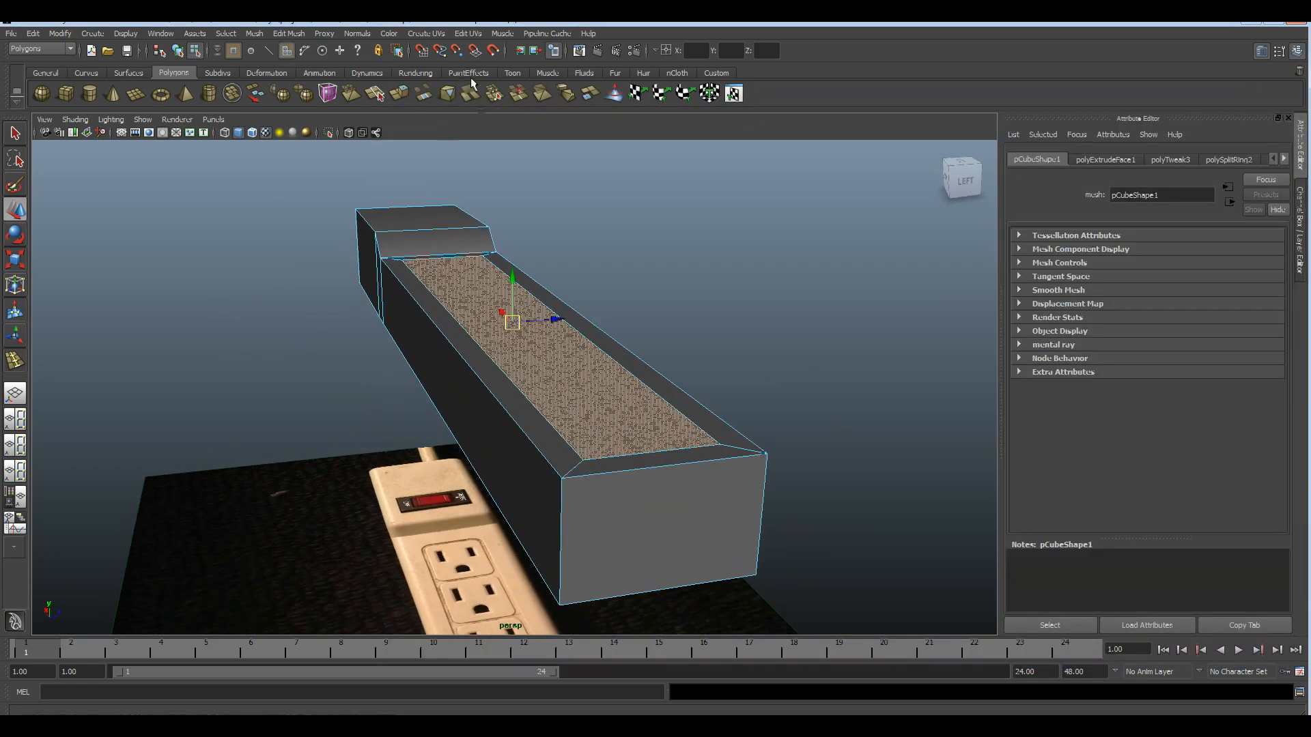
left_click(400, 94)
scroll(478, 320, "up", 5)
right_click_drag(594, 305, 532, 300, "alt")
middle_click_drag(533, 301, 497, 293, "alt")
key("w")
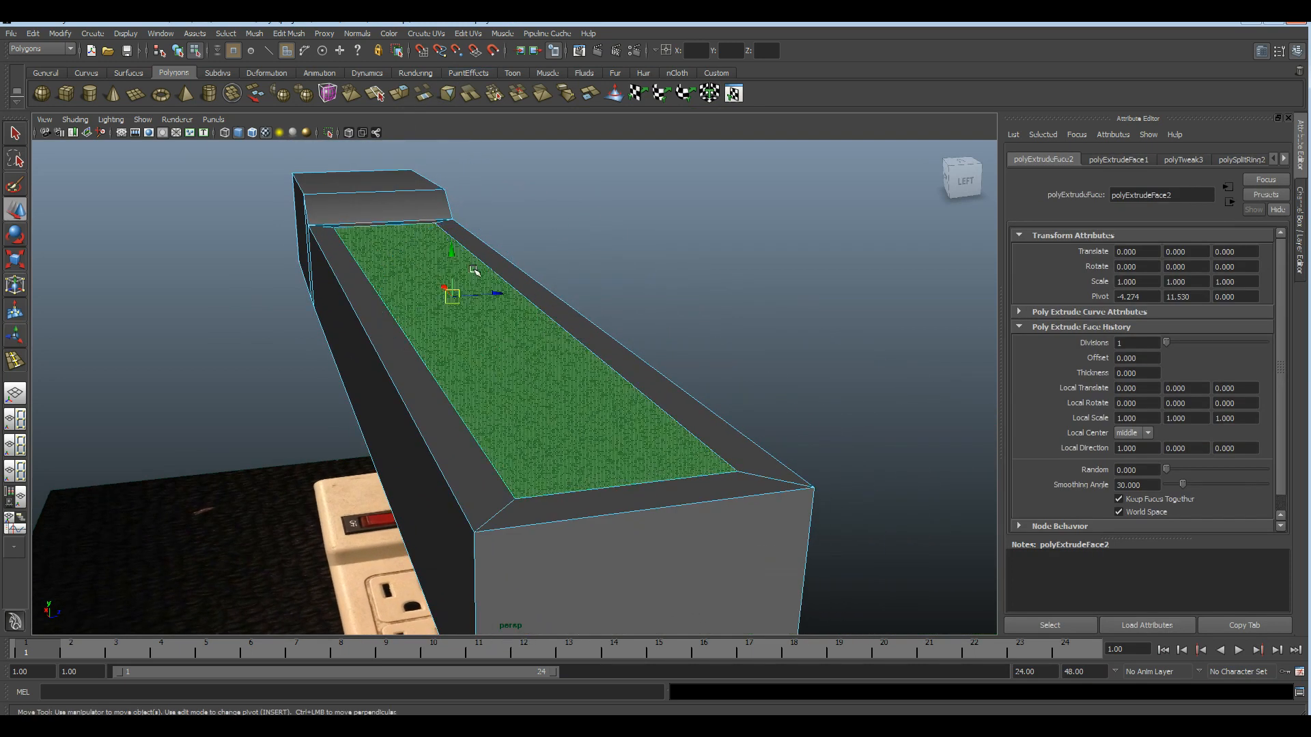
mouse_move(453, 252)
left_mouse_down()
mouse_move(456, 271)
mouse_move(467, 260)
left_mouse_up()
- Open reference photo IMG_0163 and examine the depth of the groove around the outlets
key("alt+Tab")
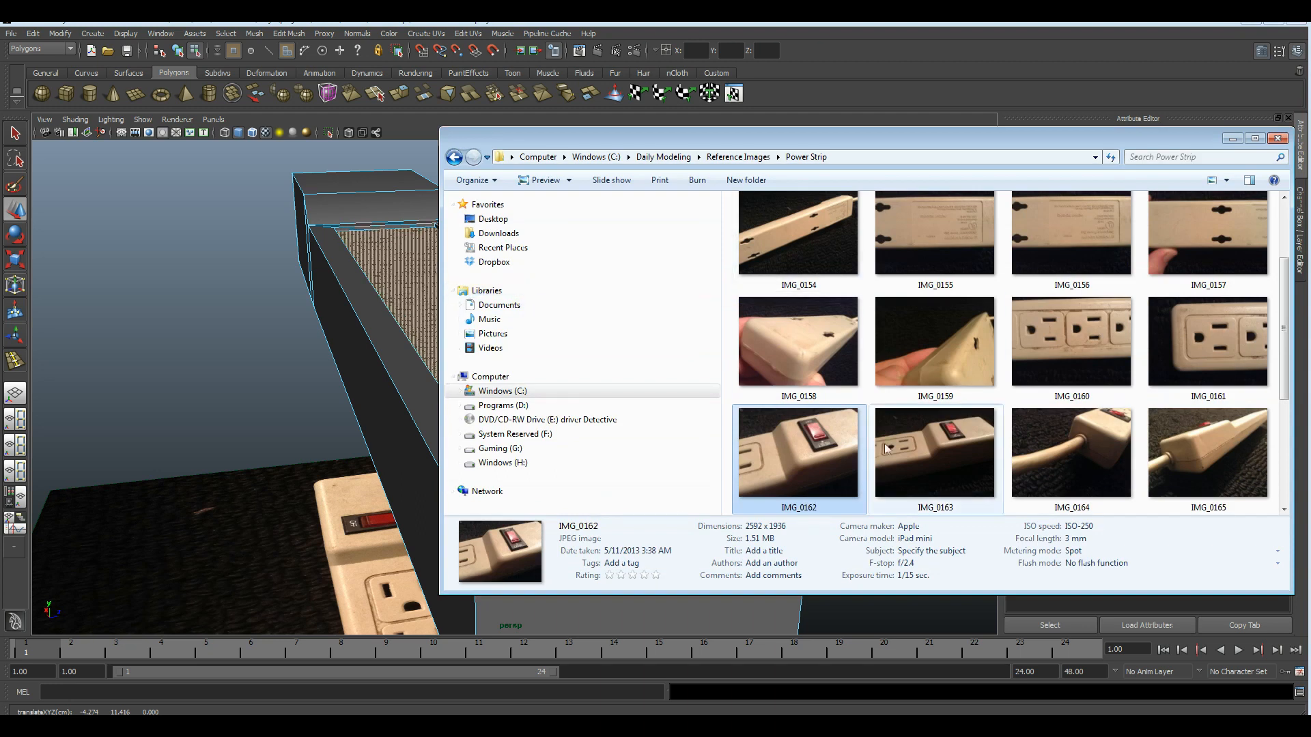
left_click(914, 462)
double_click(912, 456)
scroll(331, 275, "up", 5)
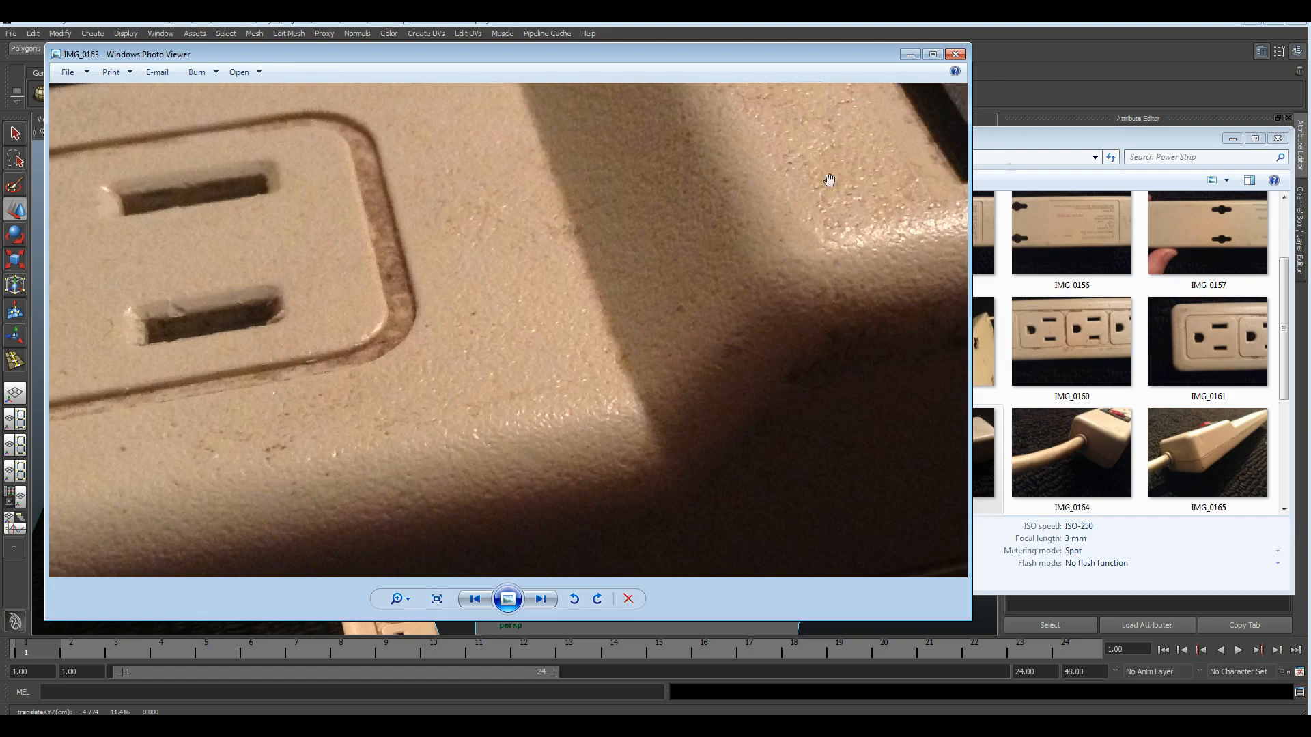
- Adjust the recessed outlet face's height to about Y 11.48 cm to match the groove in the photo
left_click(1038, 24)
left_click_drag(505, 307, 439, 332, "alt")
right_click_drag(448, 341, 560, 290, "alt")
left_click_drag(560, 290, 410, 274, "alt")
middle_click_drag(410, 273, 489, 462, "alt")
left_click_drag(489, 462, 508, 490, "alt")
left_click_drag(408, 398, 404, 404)
- Deselect the strip body, inspect the recess from several angles and display wireframe over the shaded model
key("F8")
left_click(635, 373)
left_click_drag(635, 372, 624, 471, "alt")
right_click_drag(614, 472, 512, 467, "alt")
left_click_drag(663, 478, 617, 512, "alt")
middle_click_drag(592, 513, 594, 457, "alt")
left_click_drag(594, 456, 618, 444, "alt")
right_click_drag(601, 474, 649, 486, "alt")
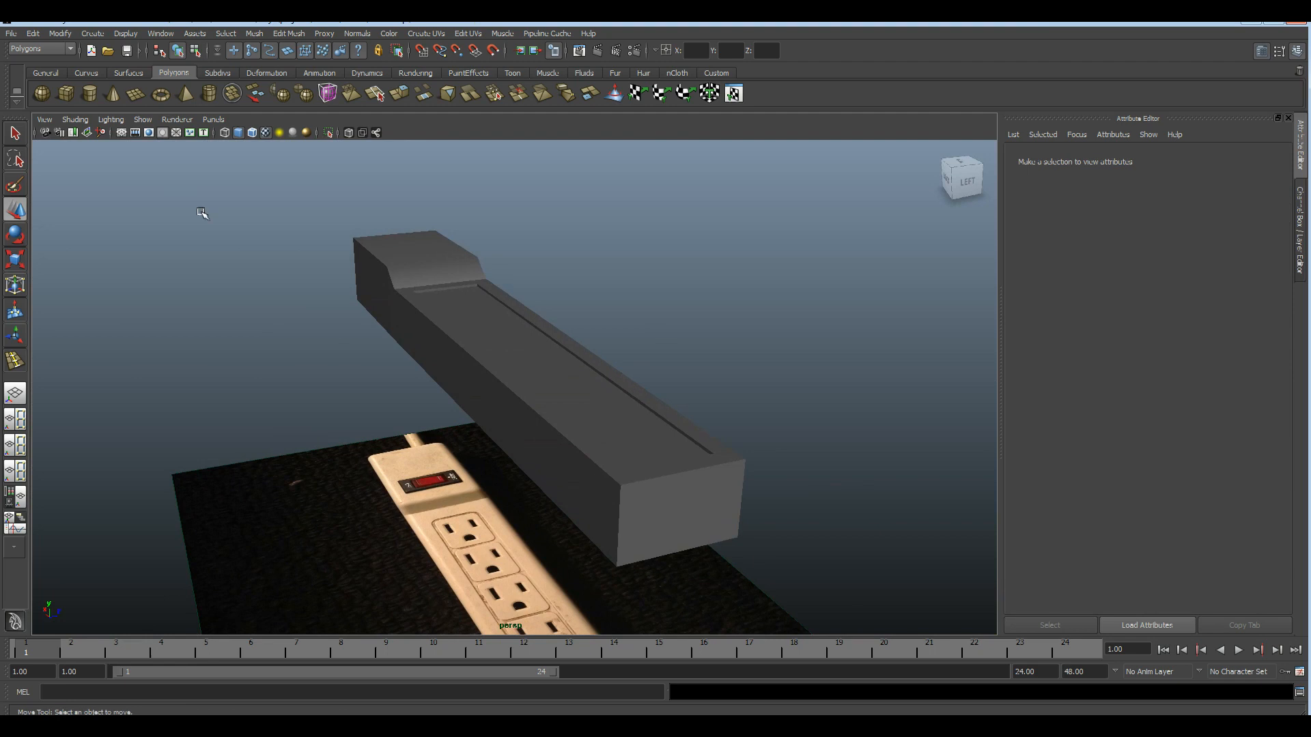
left_click(252, 133)
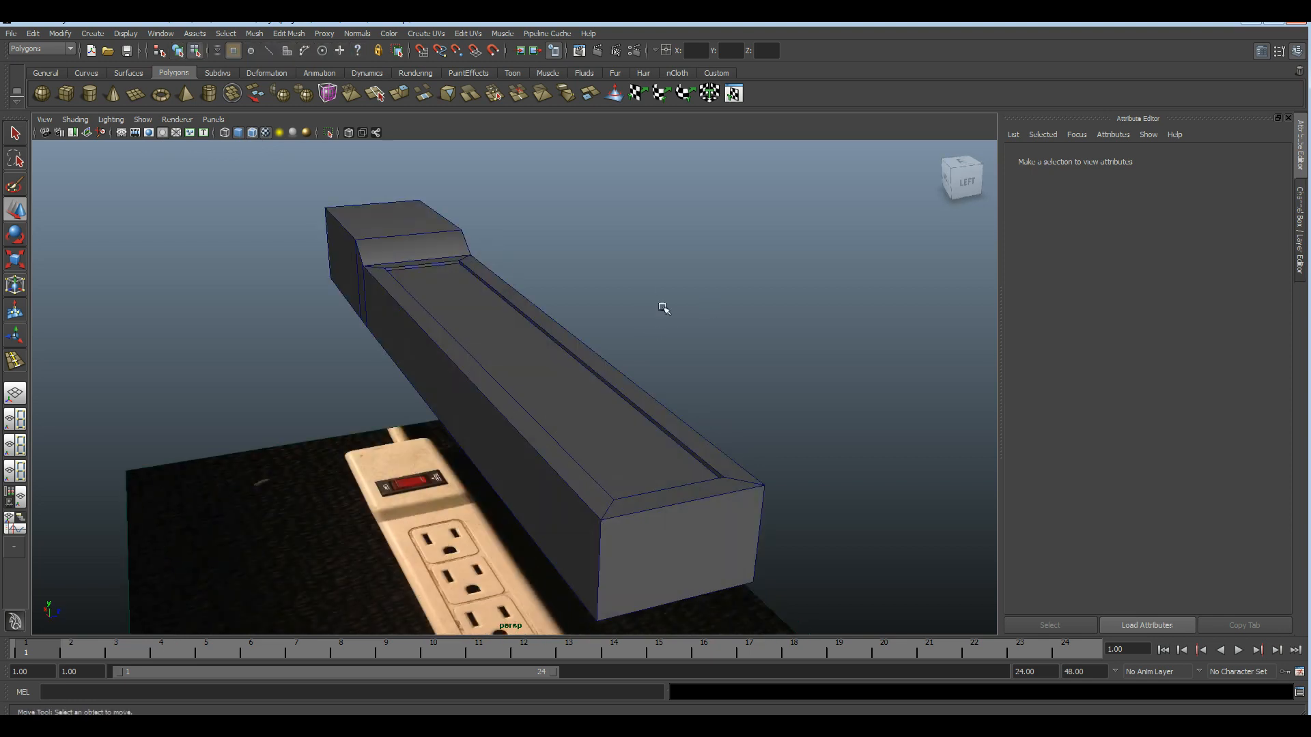
- In the top view, move the recess's end vertices farthest from the switch to about X -13.74 cm
key("space")
key("space")
middle_click_drag(642, 395, 624, 400, "alt")
right_click_drag(624, 400, 509, 366, "alt")
middle_click_drag(589, 384, 487, 384, "alt")
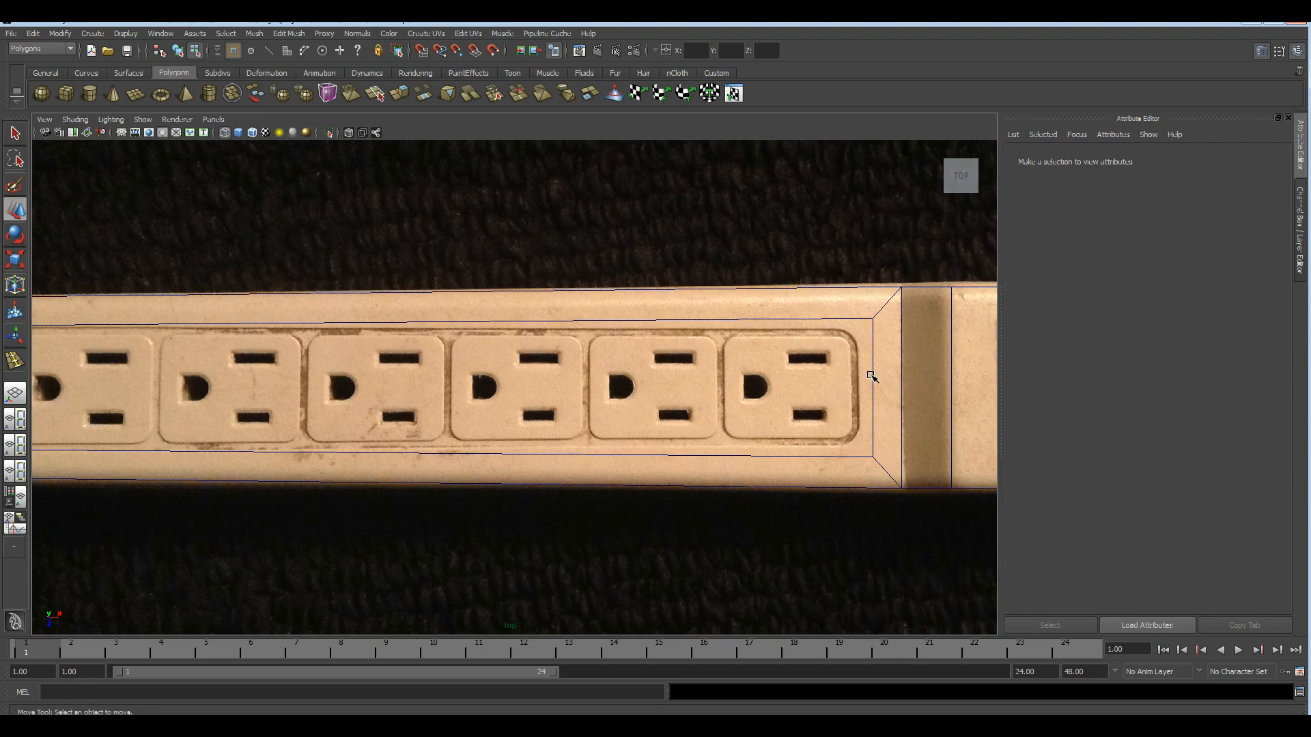
right_click_drag(849, 374, 771, 377)
middle_click_drag(675, 389, 834, 388, "alt")
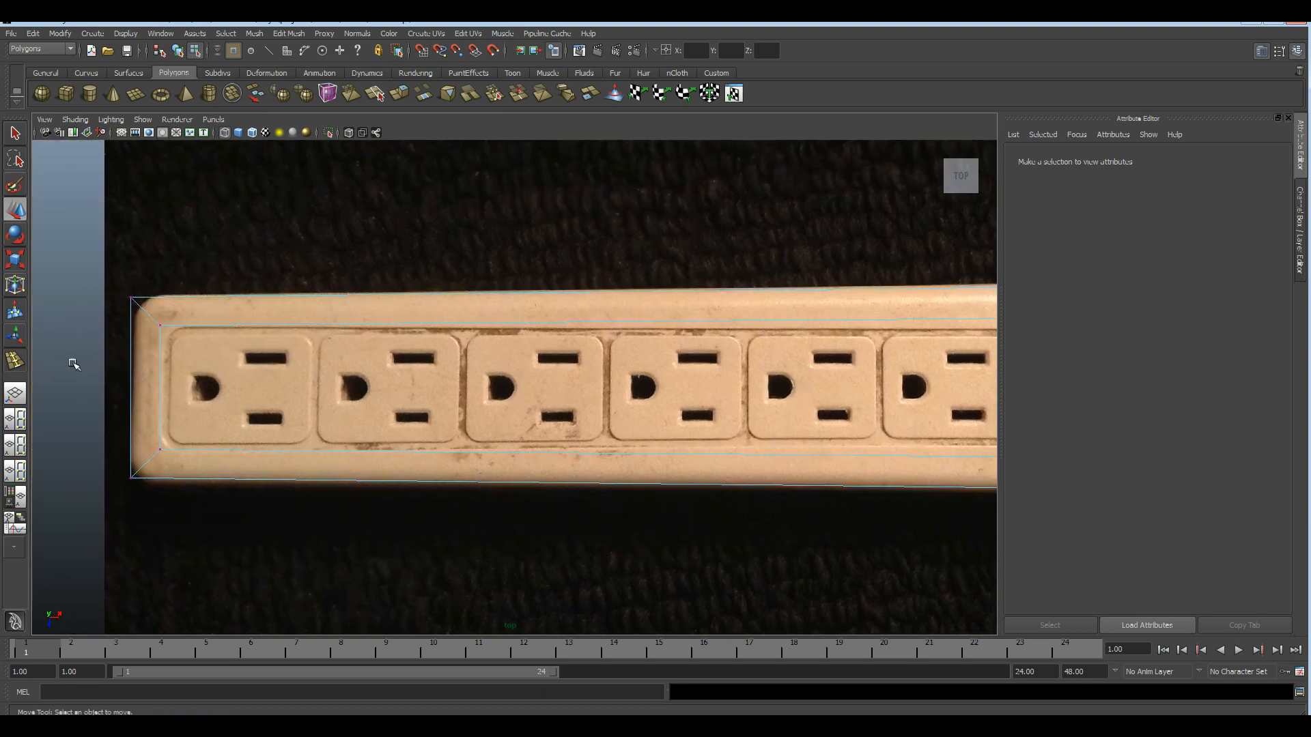
left_click_drag(192, 431, 154, 447)
key("r")
key("w")
left_click_drag(205, 388, 205, 390)
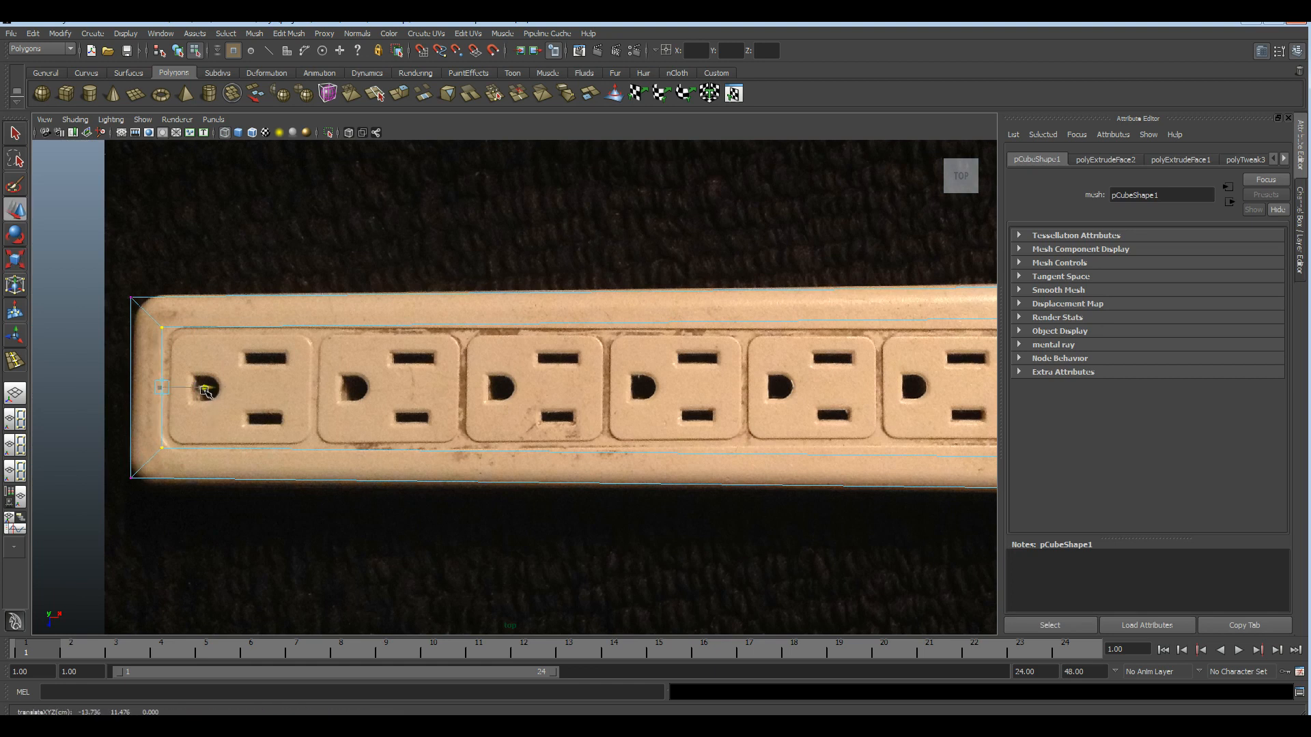
- Move the recess's end vertices nearest the switch toward the last outlet and scale them to match the recess border in the photo
middle_click_drag(765, 435, 374, 448, "alt")
scroll(644, 392, "up", 2)
left_click_drag(657, 301, 690, 489)
left_click_drag(710, 403, 693, 403)
key("r")
left_click_drag(649, 467, 644, 454)
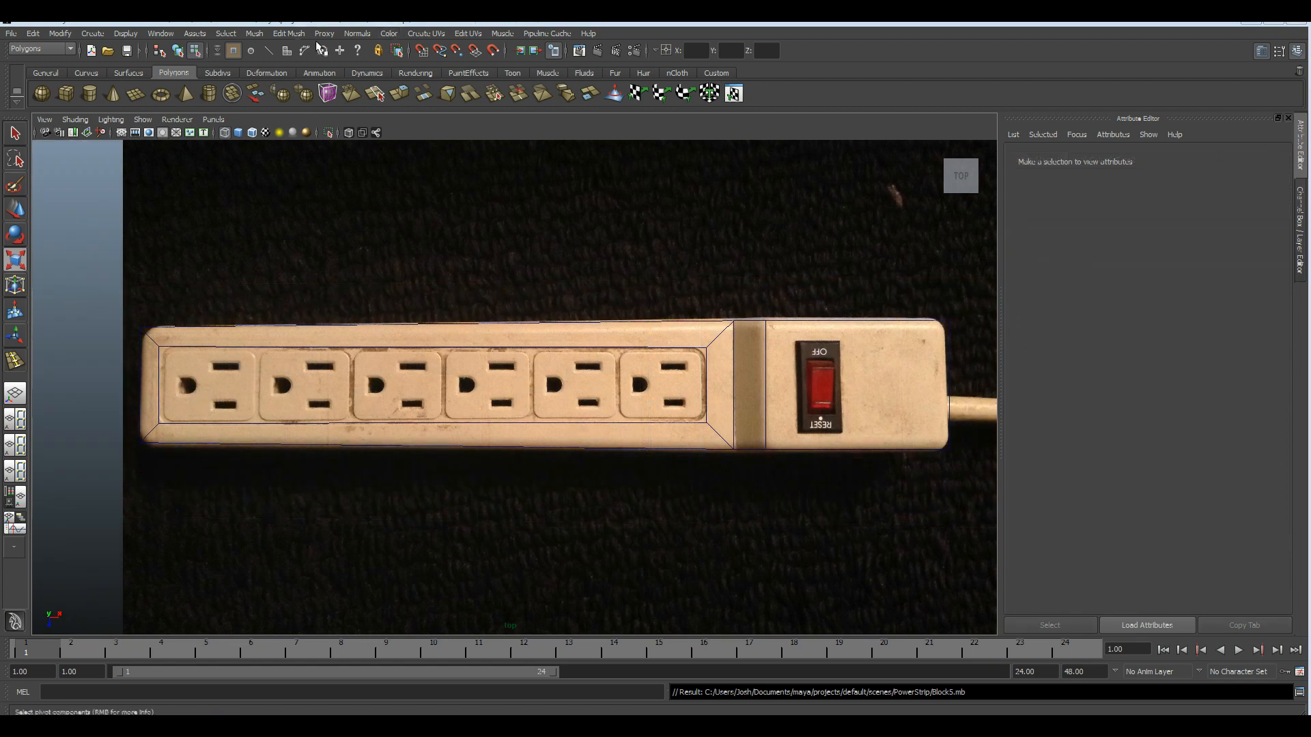
- Activate the Cut Faces Tool and try a cut beside the outlet farthest from the switch
left_click(287, 34)
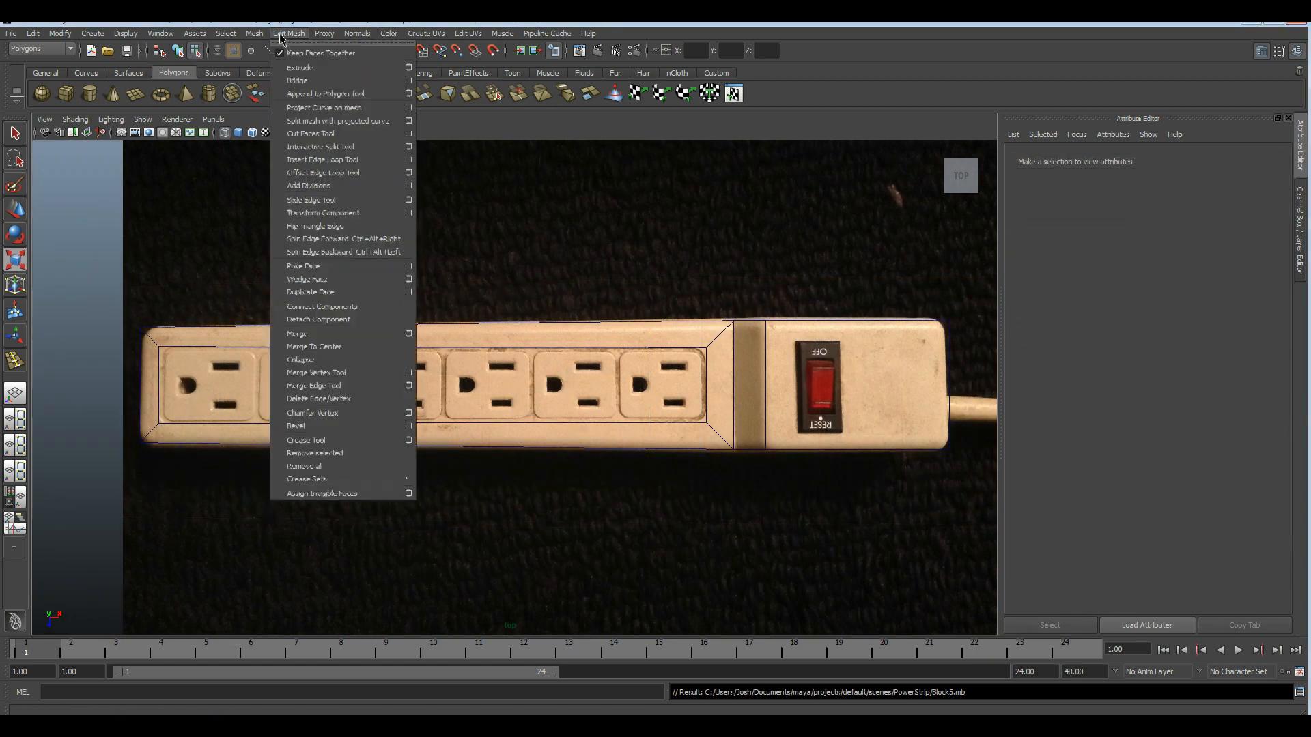
left_click(319, 159)
middle_click_drag(235, 340, 463, 362, "alt")
right_click_drag(463, 362, 611, 504, "alt")
middle_click_drag(409, 409, 523, 388, "alt")
middle_click_drag(665, 415, 565, 416, "alt")
right_click_drag(564, 415, 481, 383, "alt")
middle_click_drag(529, 390, 341, 388, "alt")
middle_click_drag(270, 407, 378, 406, "alt")
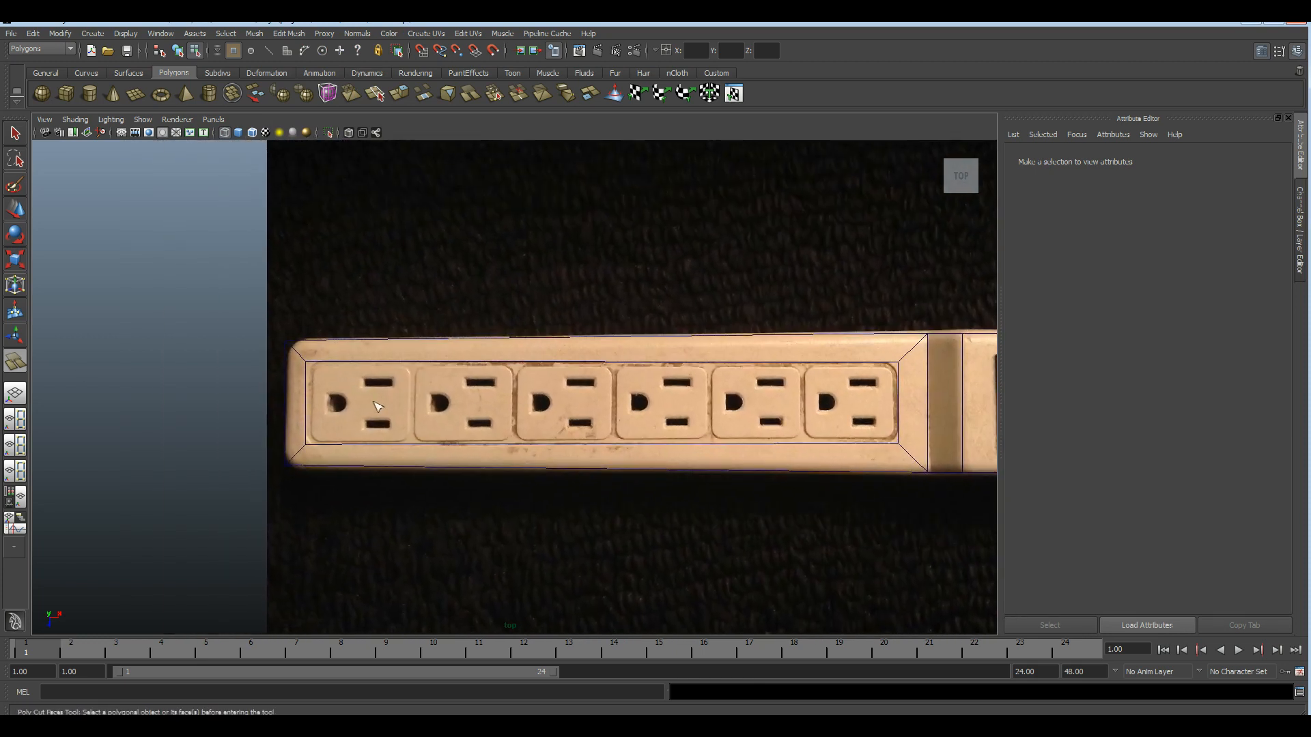
middle_click_drag(293, 391, 398, 390, "alt")
right_click_drag(398, 389, 438, 429, "alt")
middle_click_drag(439, 429, 526, 392, "alt")
right_click_drag(526, 392, 375, 378, "alt")
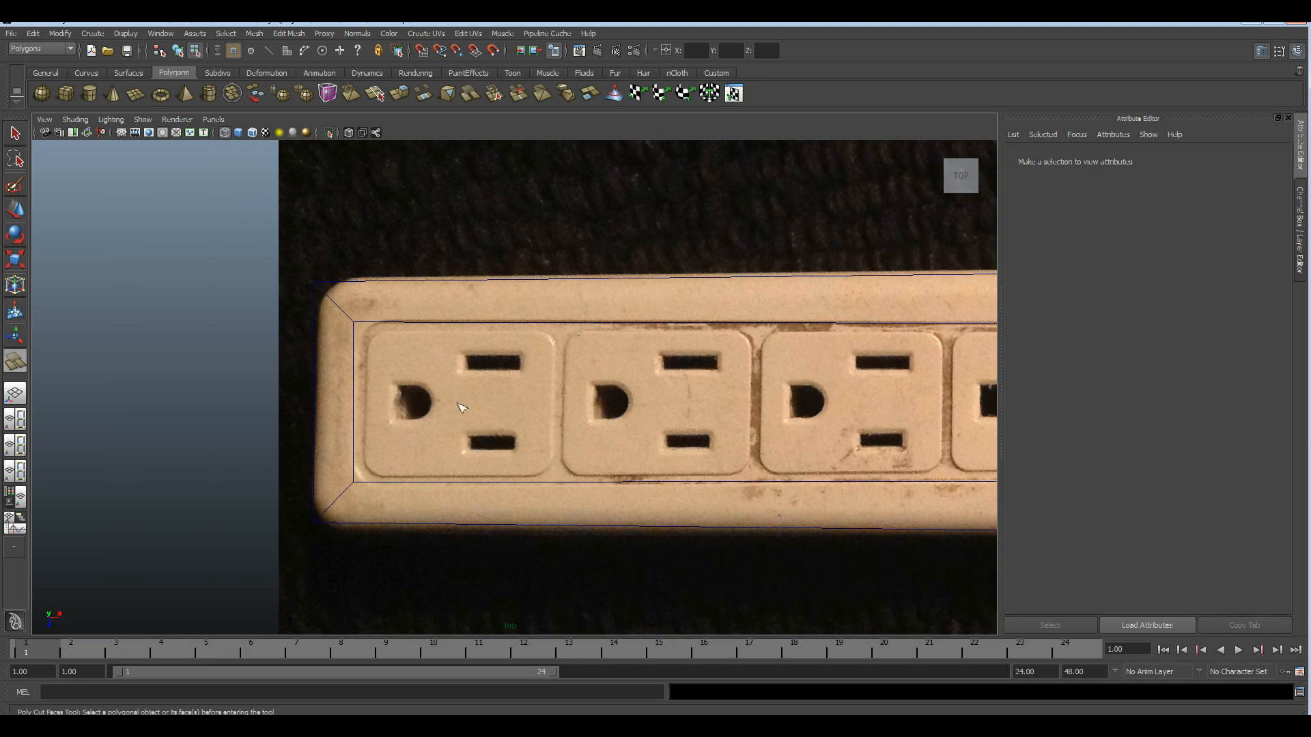
middle_click_drag(470, 425, 517, 447, "alt")
right_click_drag(518, 448, 538, 483, "alt")
middle_click_drag(449, 414, 468, 383, "alt")
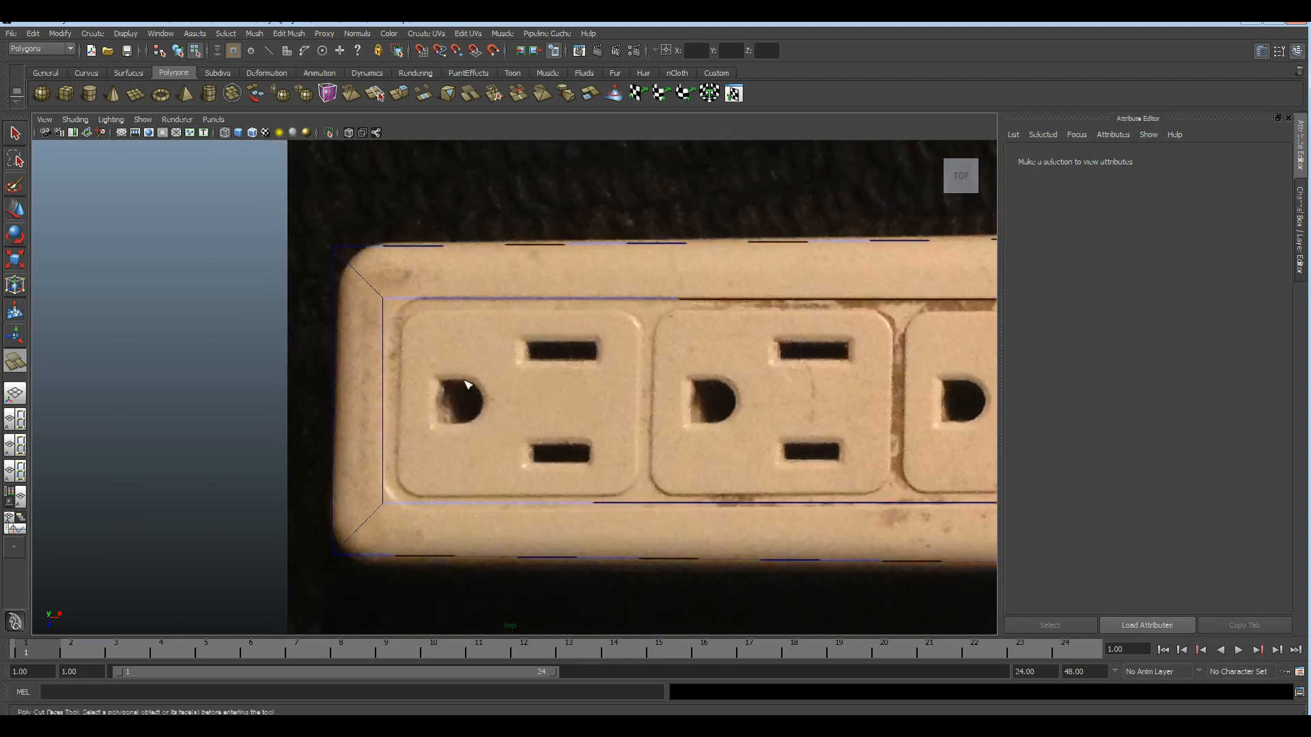
left_click(405, 369)
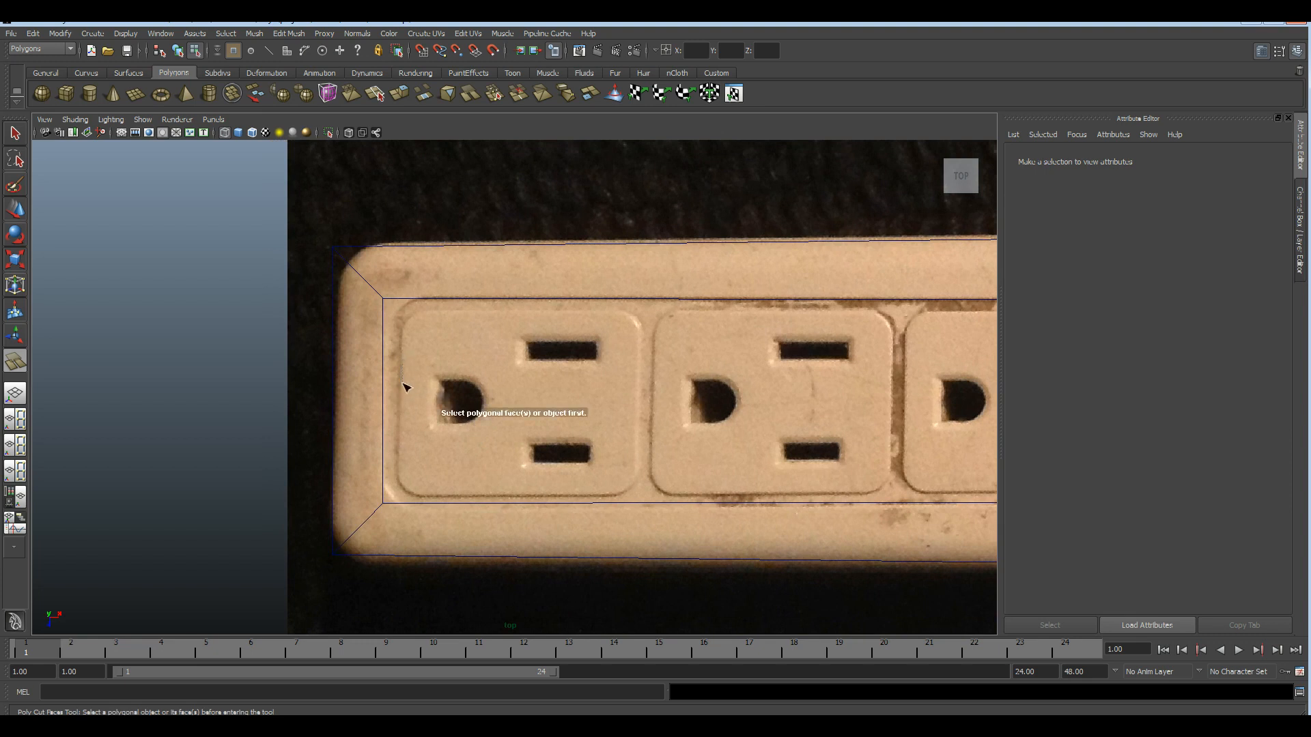
left_click(406, 301)
- Select the whole strip body in object mode and restart the Cut Faces Tool on it
key("w")
key("F9")
key("g")
key("w")
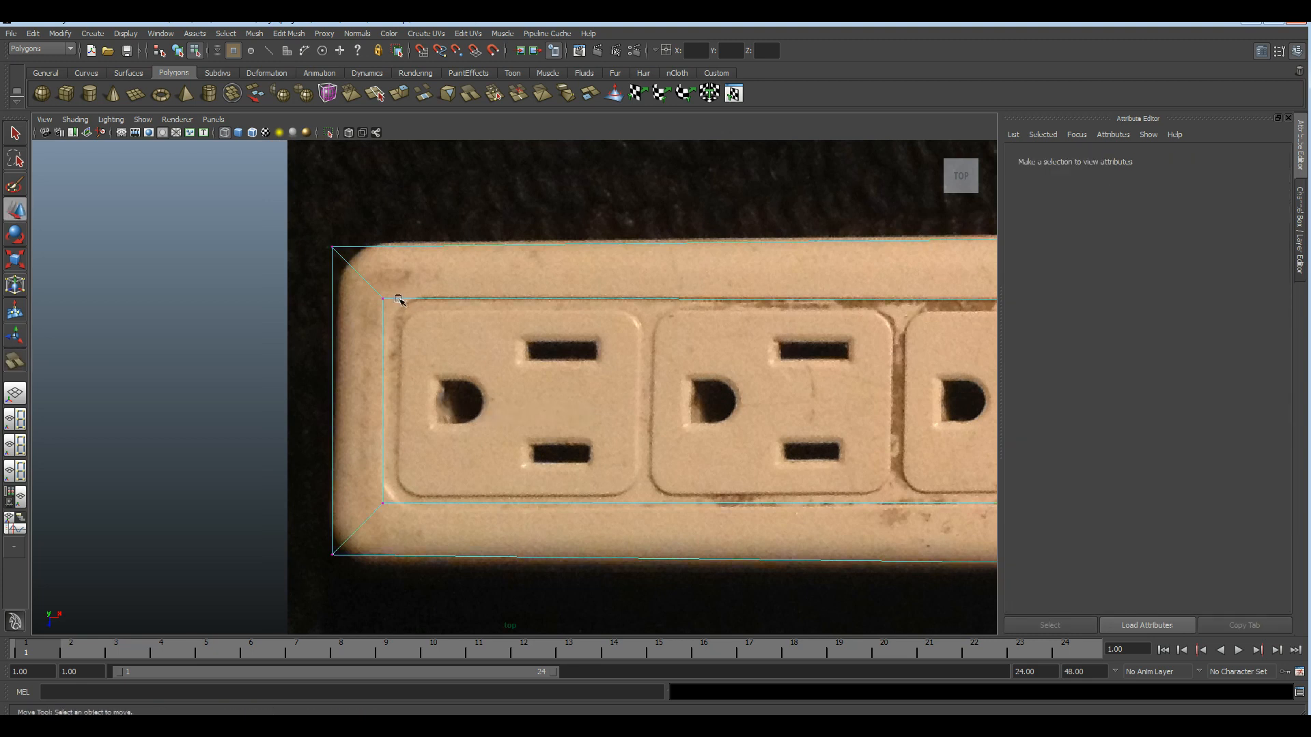
key("F8")
left_click(411, 283)
left_click(395, 299)
key("g")
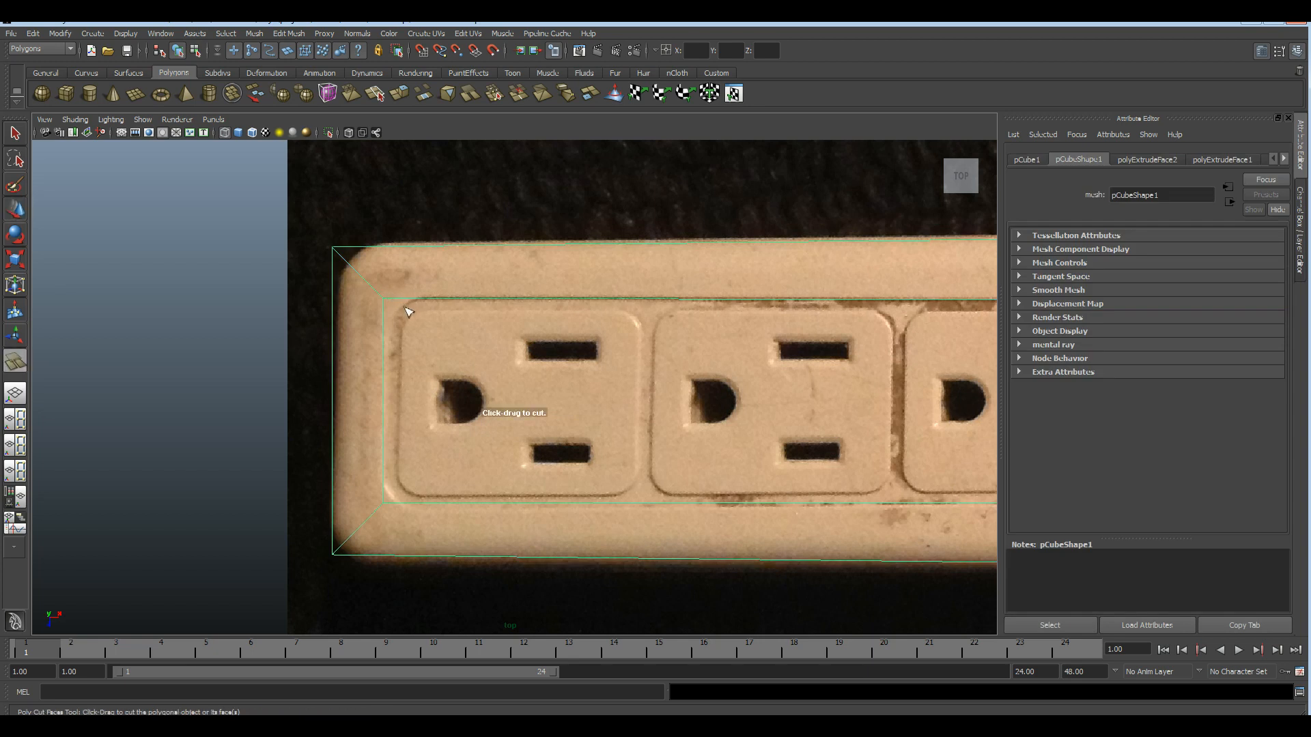
- Cut the body crosswise along both sides of the first two outlets, starting from the end farthest from the switch
left_click_drag(406, 345, 406, 365)
left_click_drag(645, 385, 650, 397)
middle_click_drag(652, 400, 623, 395, "alt")
left_click_drag(630, 392, 628, 401)
middle_click_drag(626, 410, 386, 408, "alt")
left_click_drag(606, 407, 617, 422)
- Cut the body crosswise along both sides of the third and fourth outlets
middle_click_drag(625, 422, 382, 430, "alt")
left_click_drag(608, 404, 607, 416)
middle_click_drag(608, 417, 569, 417, "alt")
left_click_drag(579, 414, 577, 417)
middle_click_drag(577, 417, 406, 418, "alt")
left_click_drag(629, 414, 629, 419)
middle_click_drag(629, 419, 505, 420, "alt")
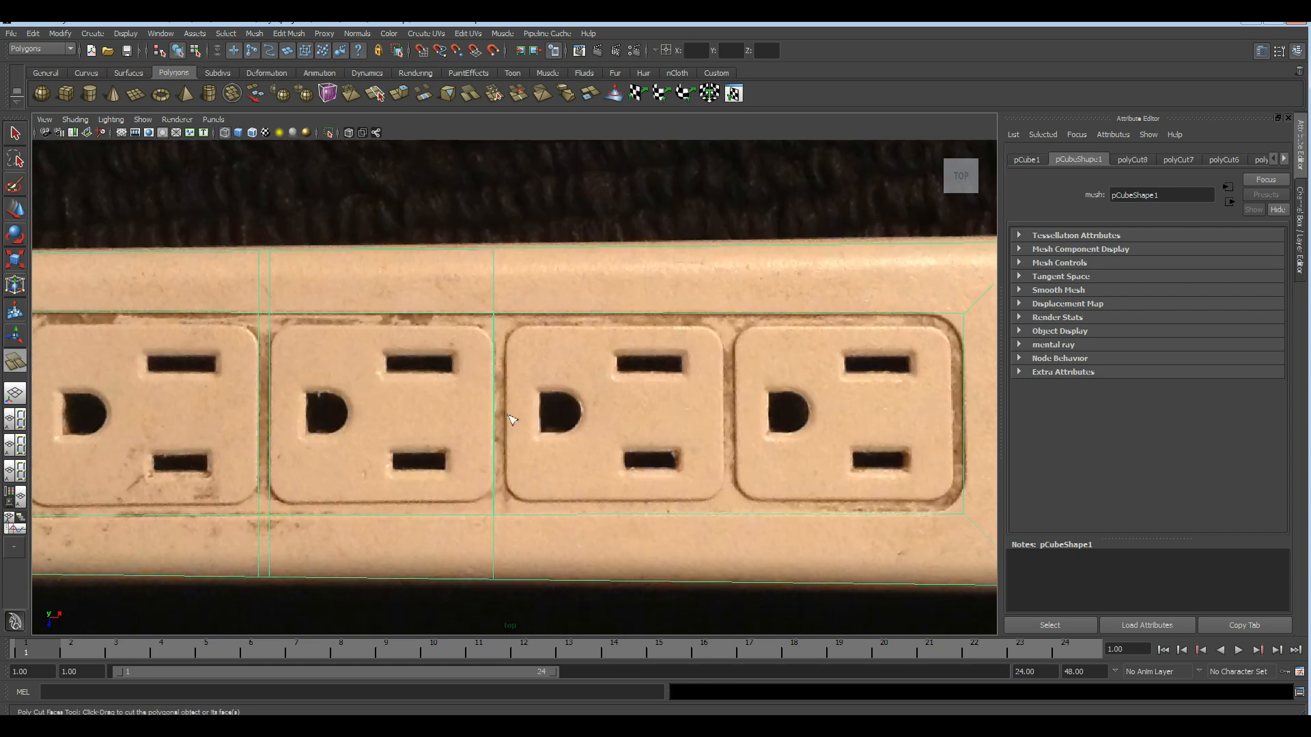
- Cut the body crosswise along both sides of the fifth outlet and the sixth outlet's side facing it
left_click_drag(509, 418, 512, 430)
middle_click_drag(512, 430, 468, 424, "alt")
left_click_drag(598, 426, 606, 439)
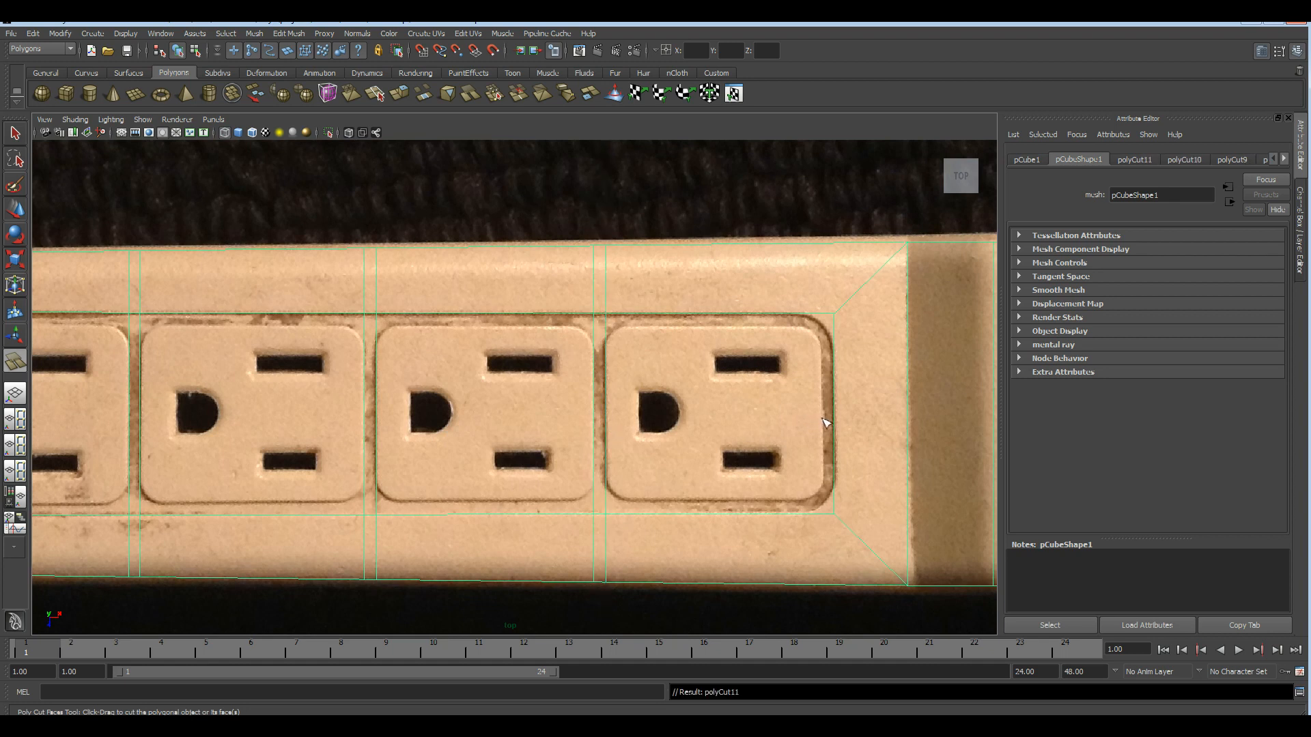
- Cut the body crosswise along the switch-side edge of the sixth outlet
left_click_drag(824, 424, 824, 435)
mouse_move(722, 420)
right_mouse_down("alt")
mouse_move(700, 398)
mouse_move(492, 396)
right_mouse_up("alt")
middle_click_drag(471, 396, 895, 416, "alt")
middle_click_drag(190, 348, 267, 338, "alt")
right_click_drag(416, 379, 581, 386, "alt")
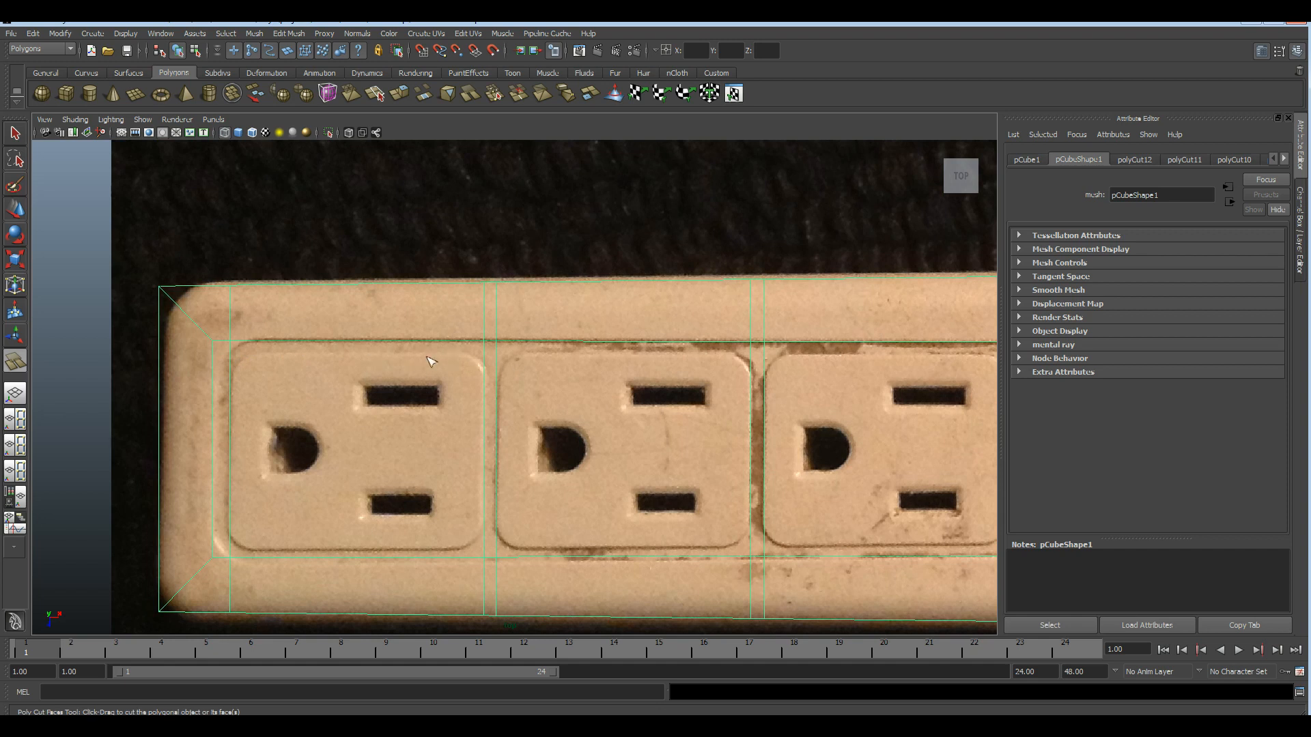
- Undo the misplaced lengthwise cut and cut the body lengthwise along both long edges of the outlet row
right_click_drag(645, 369, 488, 395, "alt")
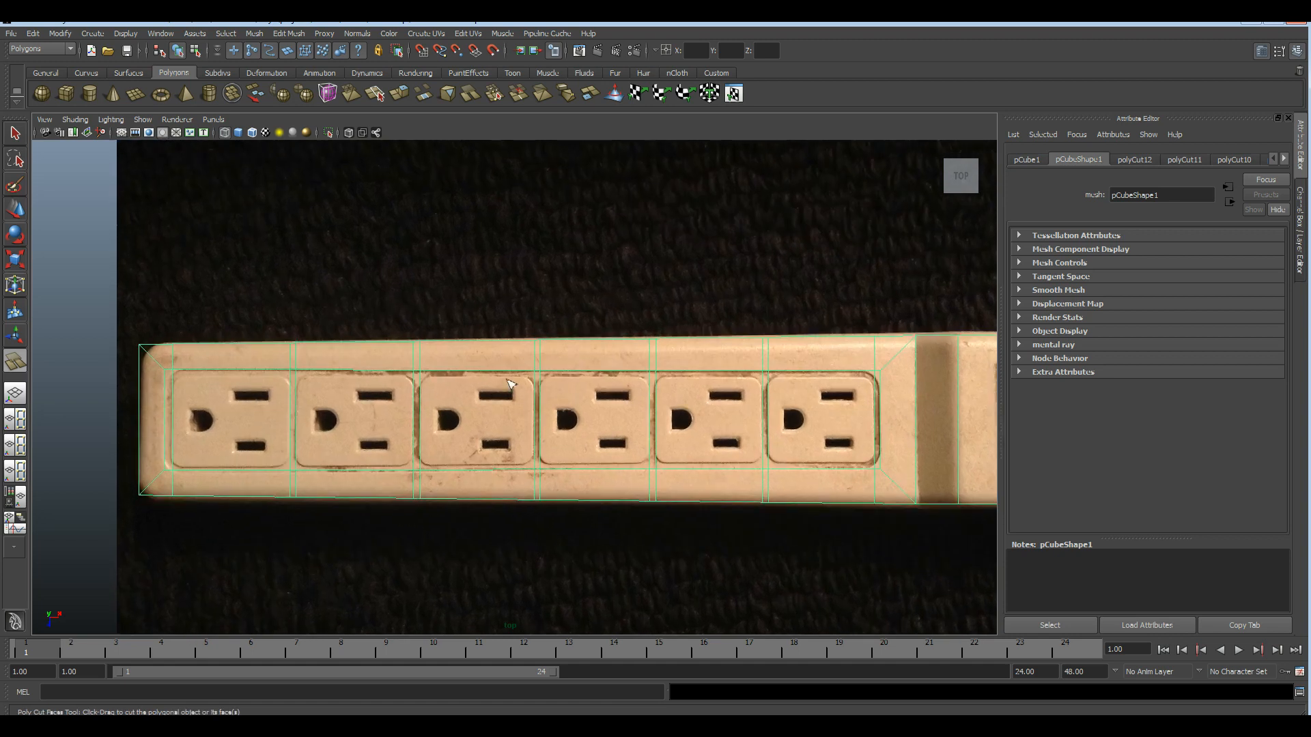
right_click_drag(484, 390, 526, 379, "alt")
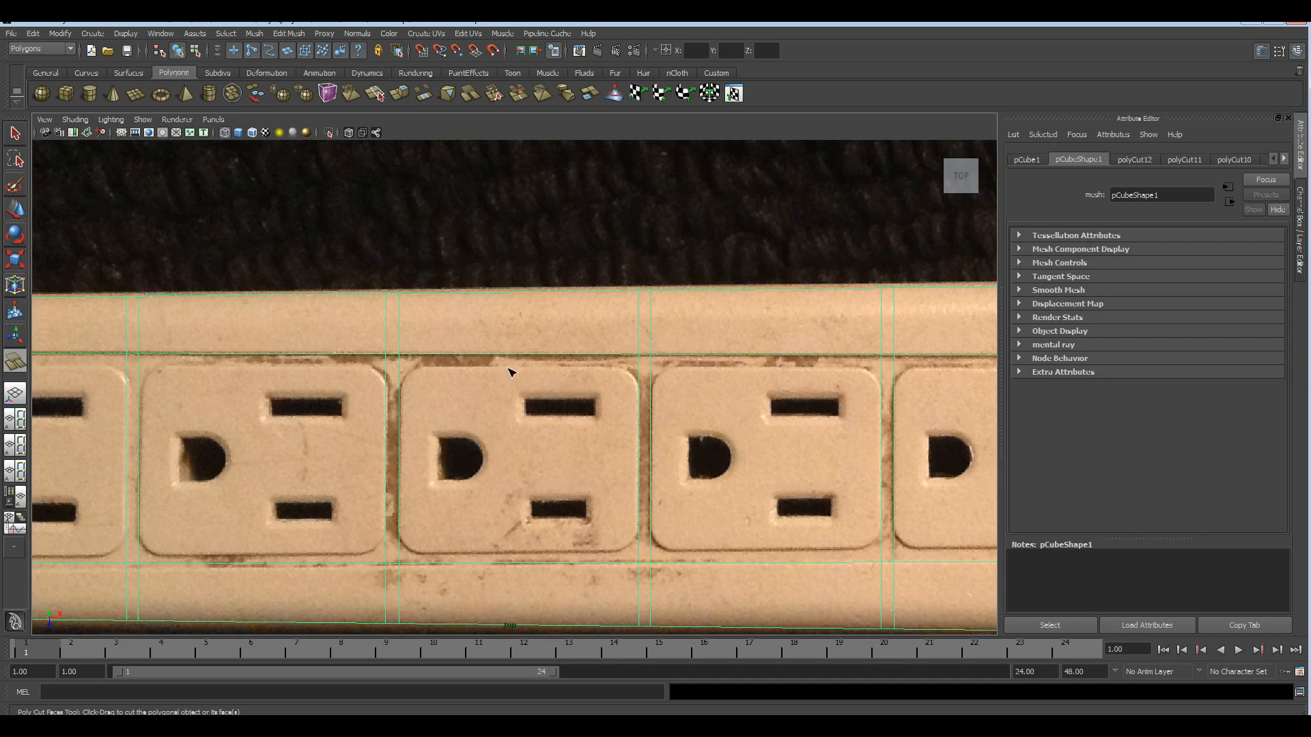
key("ctrl+z")
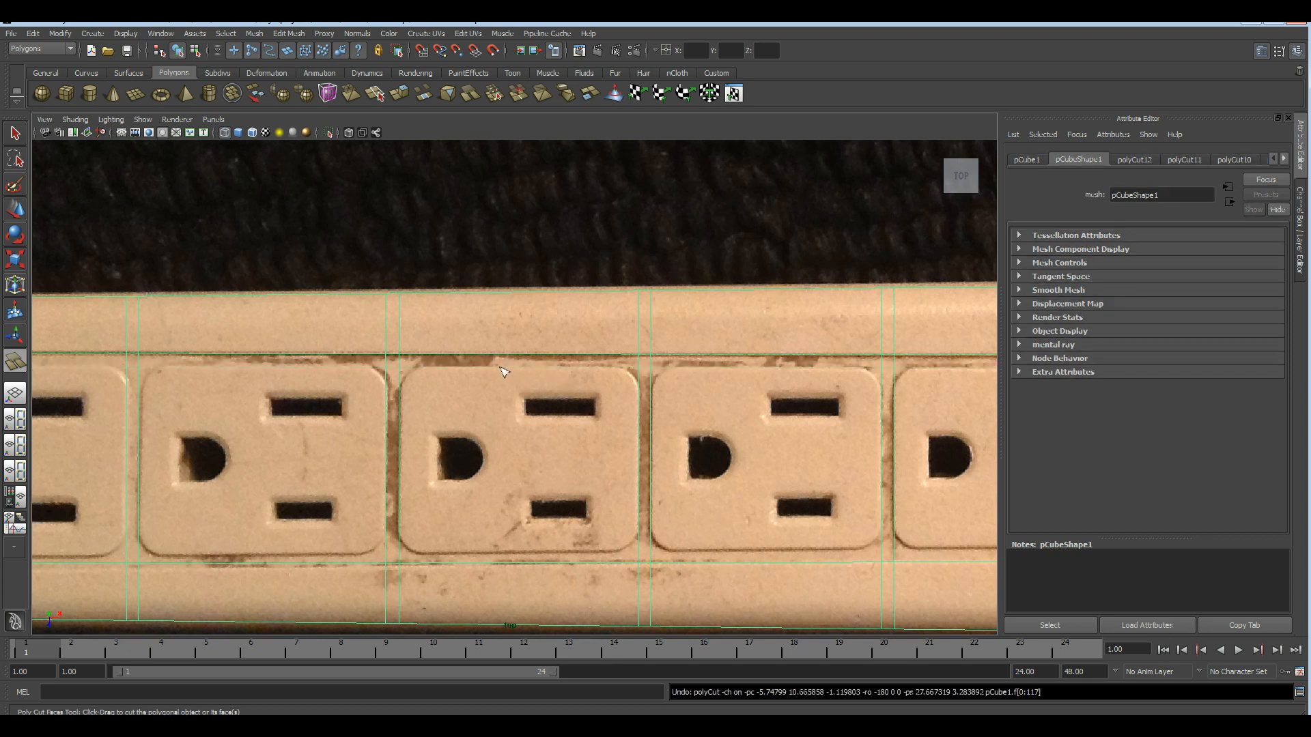
left_click_drag(503, 369, 574, 375, "shift")
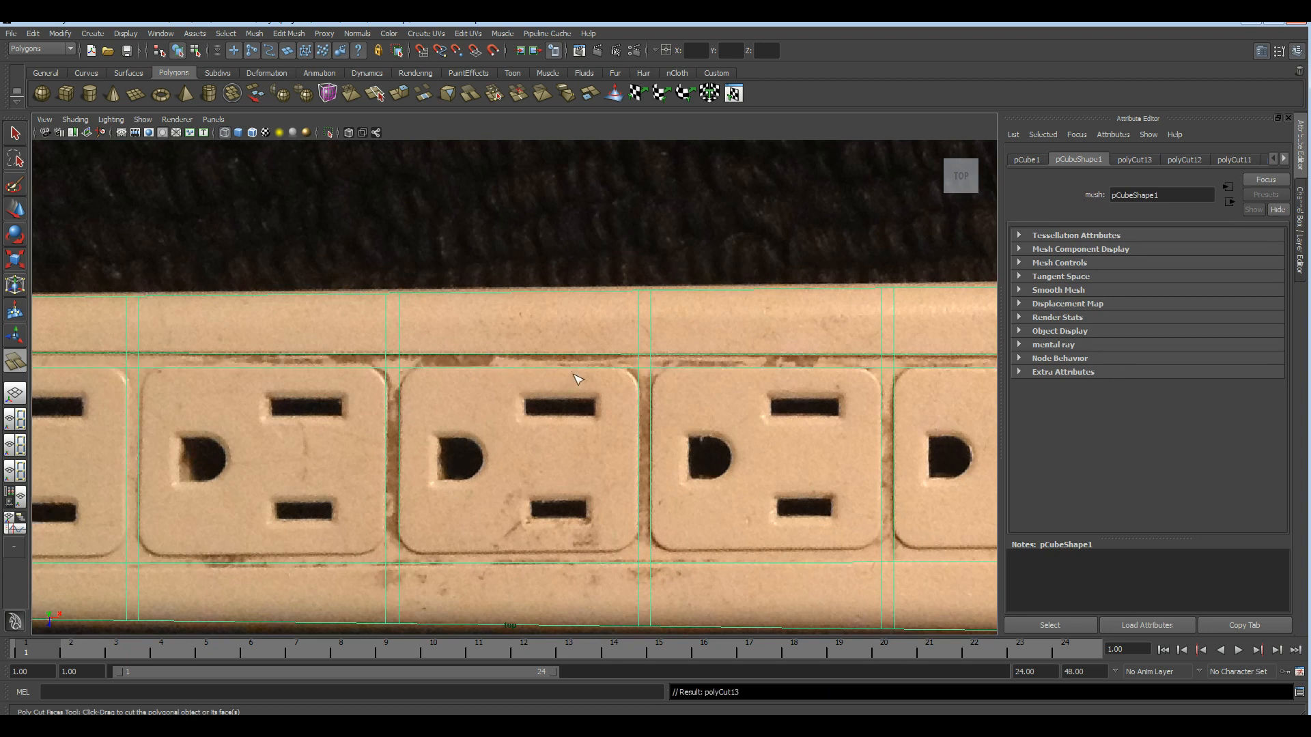
left_click_drag(511, 553, 528, 555, "shift")
scroll(560, 549, "down", 5)
middle_click_drag(632, 515, 511, 488, "alt")
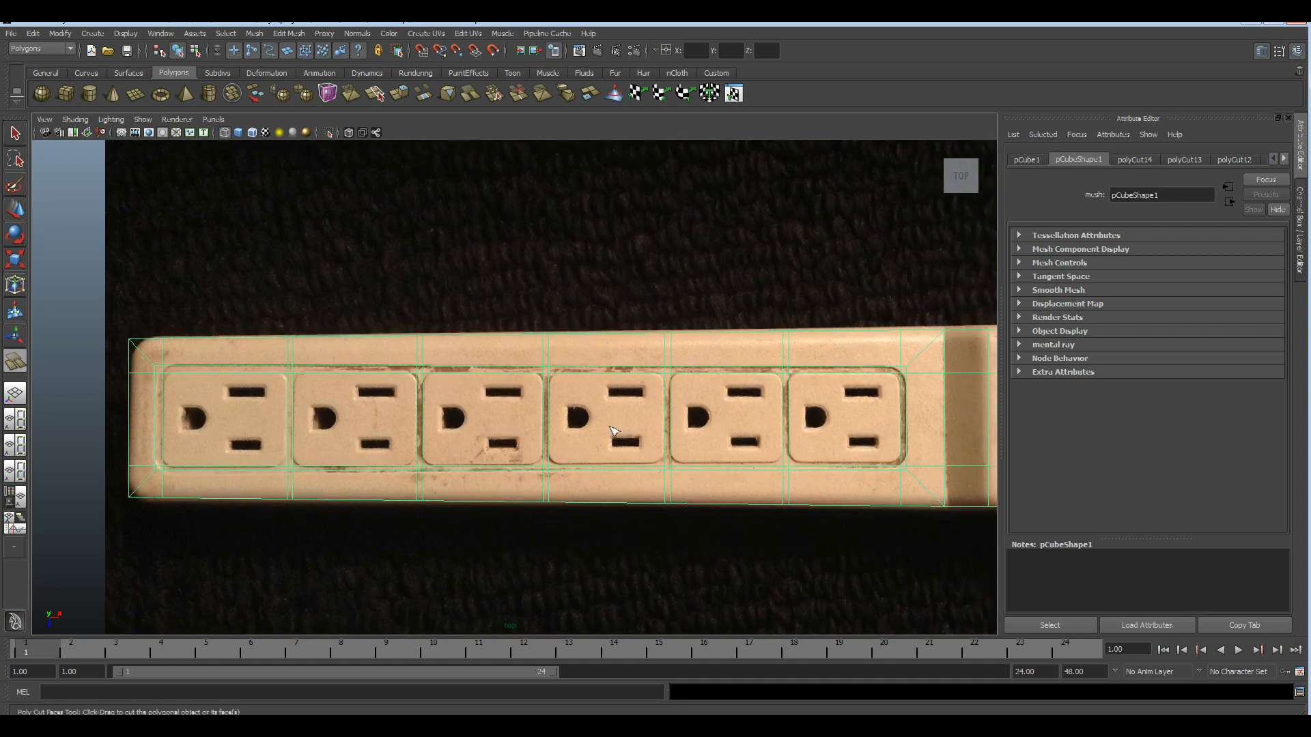
- Switch to the perspective view and select the top faces of all six outlet sections
key("space")
key("space")
left_click_drag(679, 331, 672, 340, "alt")
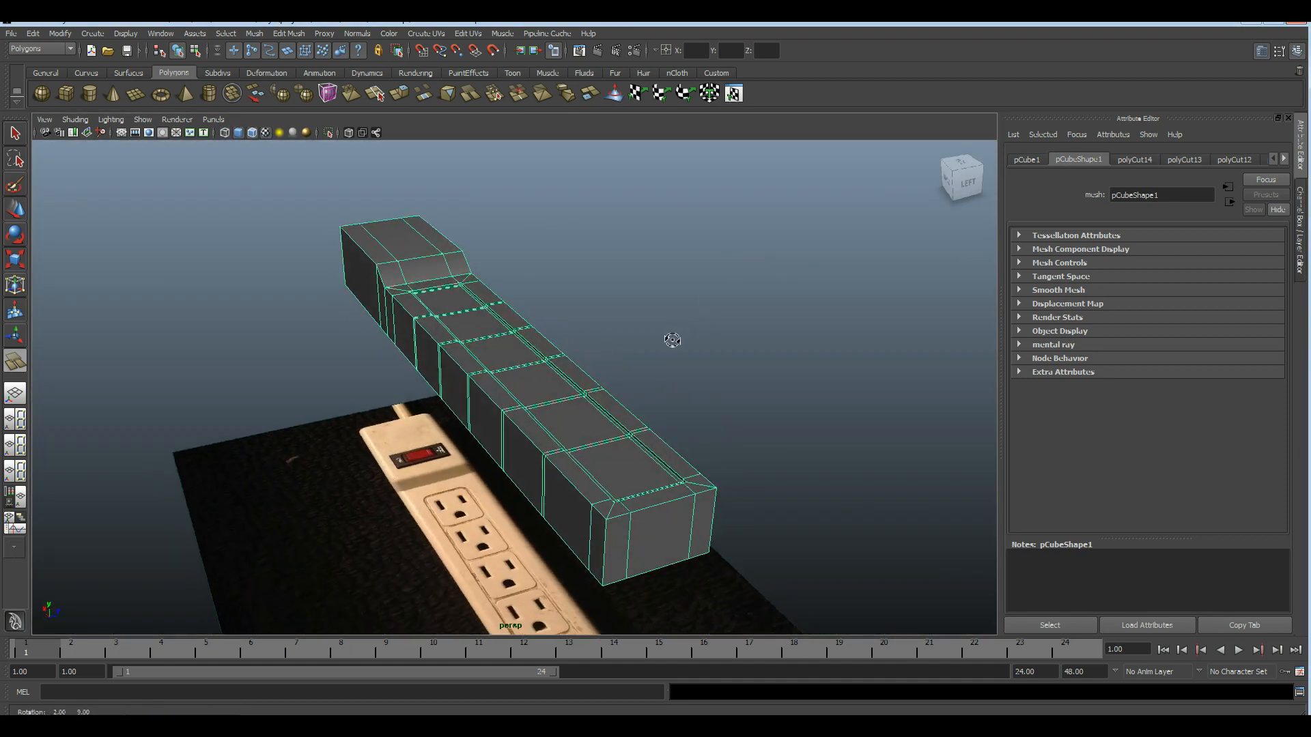
left_click_drag(521, 372, 523, 367, "alt")
key("w")
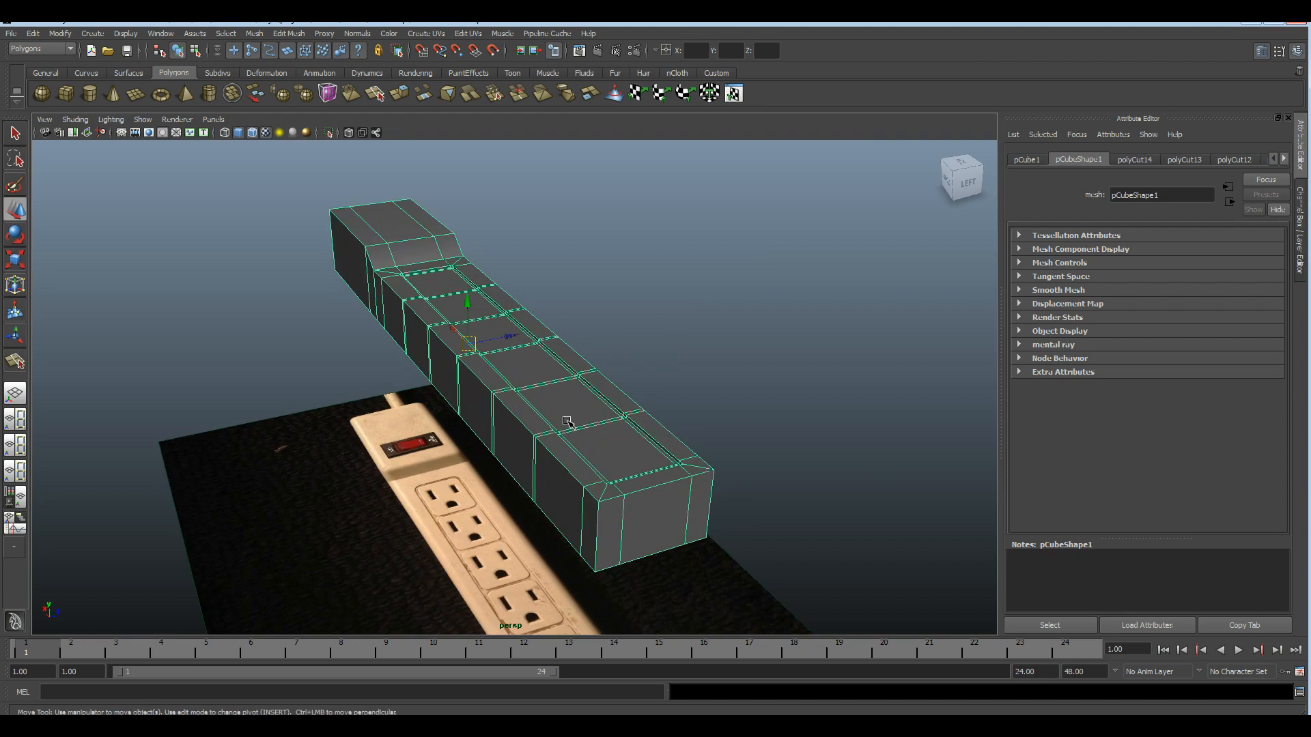
key("F11")
left_click(603, 444)
scroll(608, 451, "up", 5)
middle_click_drag(629, 492, 506, 451, "alt")
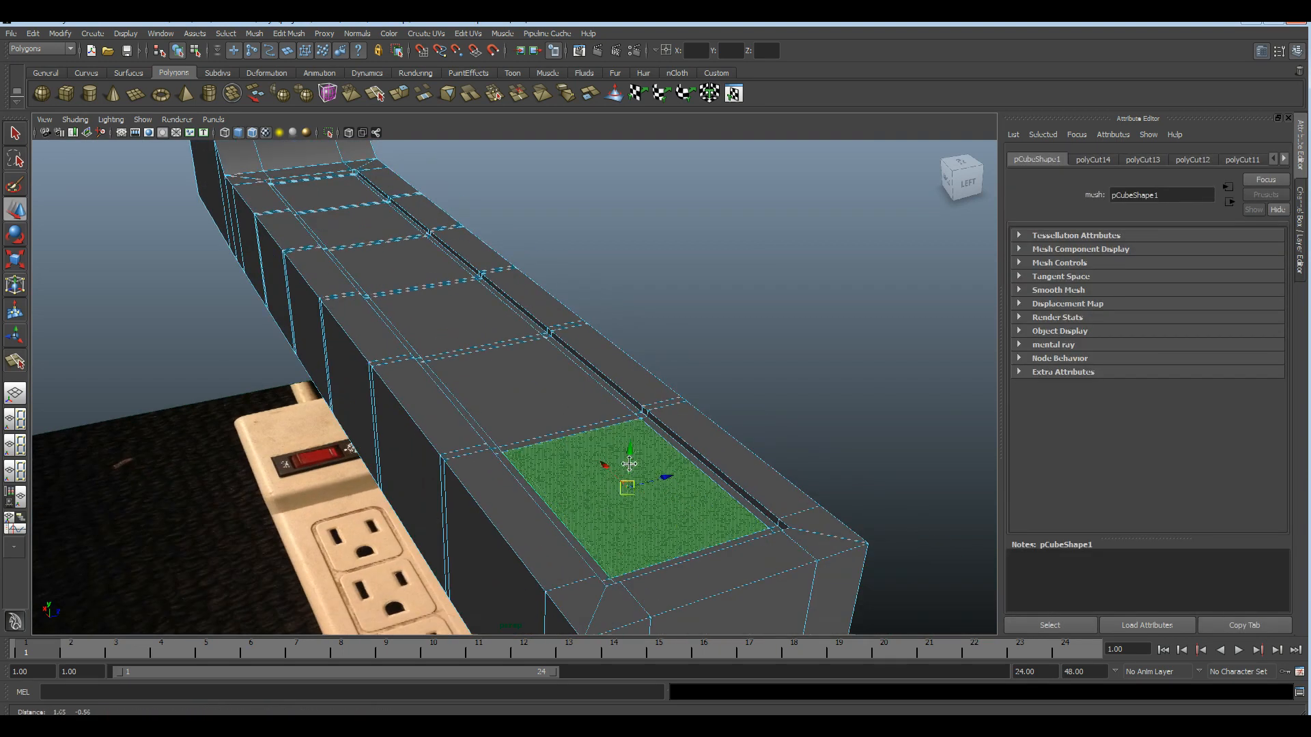
left_click(531, 395, "shift")
left_click(454, 318, "shift")
left_click(401, 264, "shift")
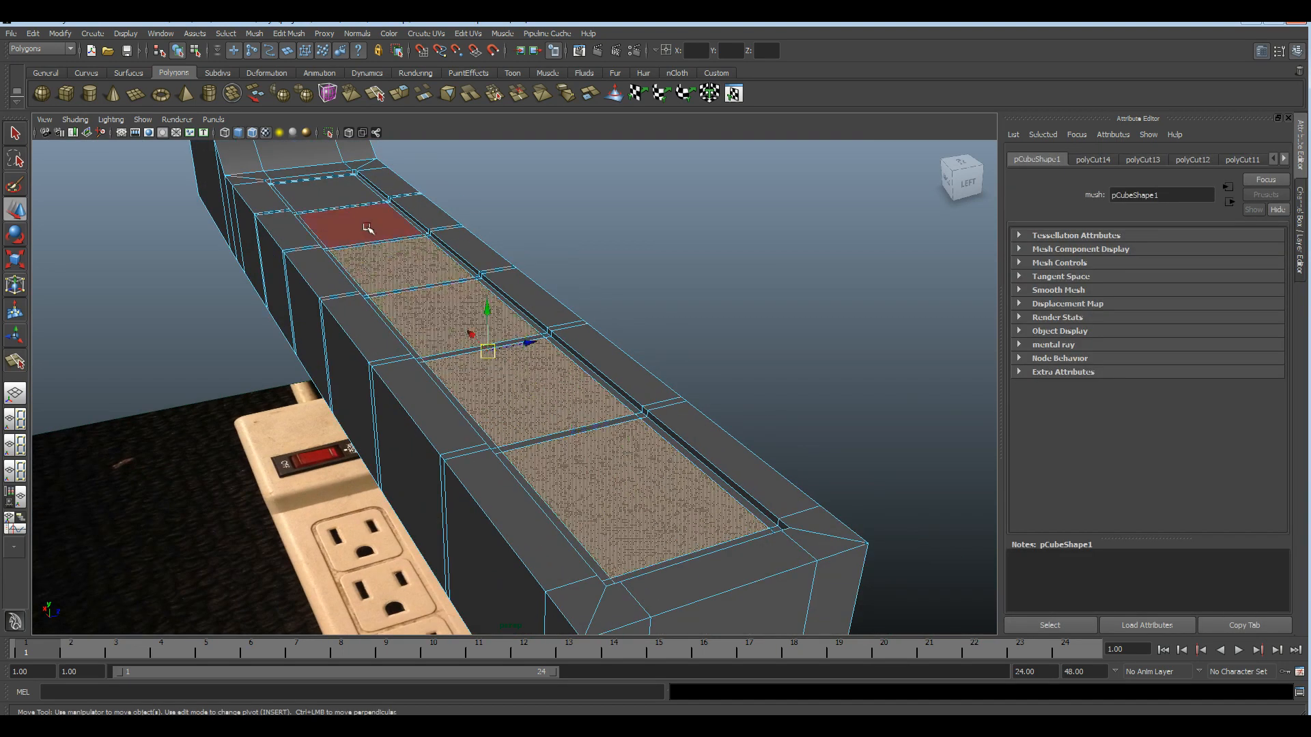
left_click(355, 222, "shift")
left_click(334, 202, "shift")
left_click_drag(334, 205, 444, 345, "alt")
- Extrude the six selected outlet faces and raise them slightly above the recess floor
left_click(399, 93)
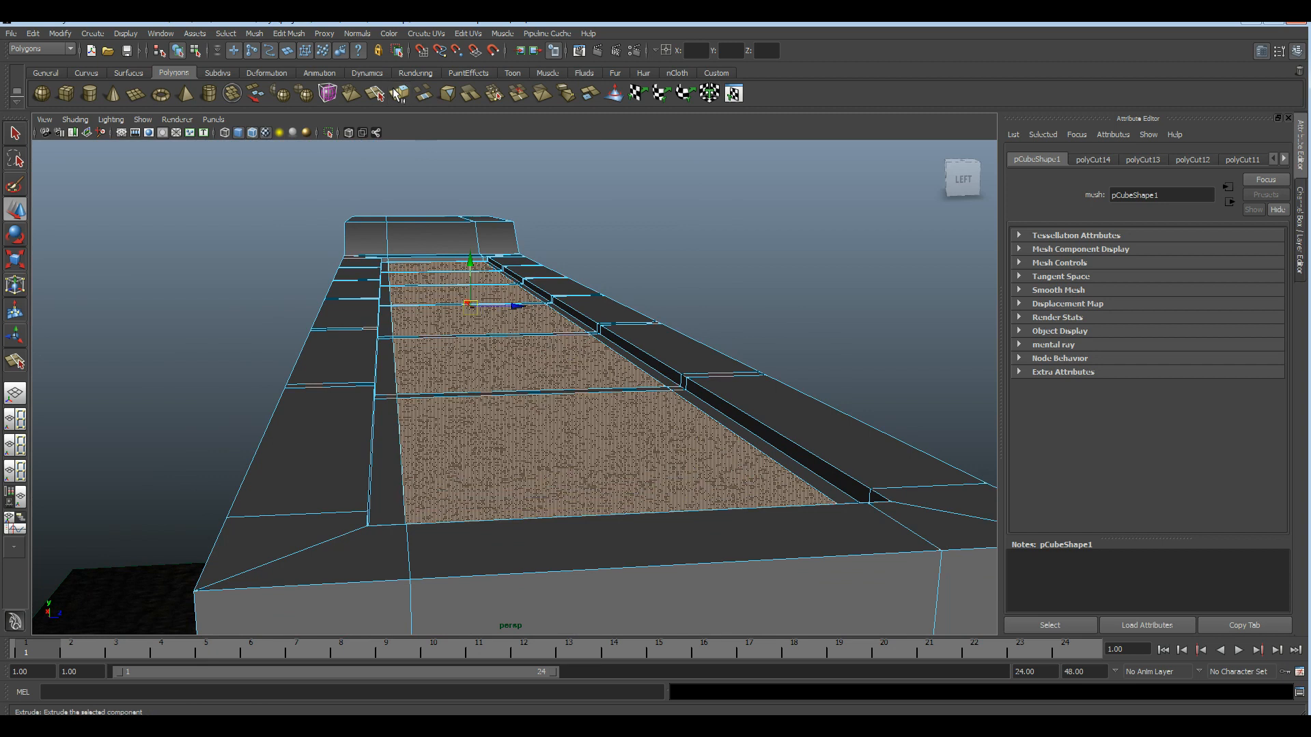
key("w")
left_click(478, 280)
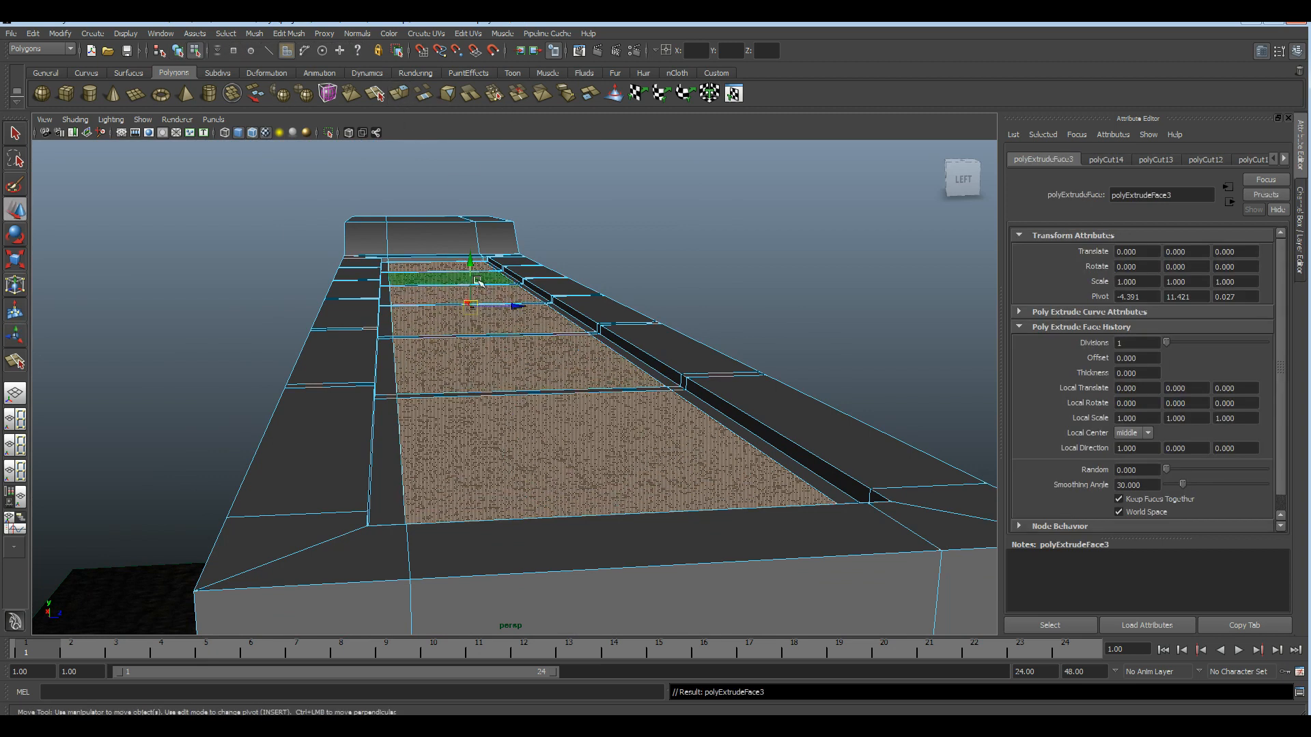
left_click_drag(473, 264, 473, 259)
left_click_drag(445, 459, 493, 444, "alt")
left_click_drag(451, 328, 639, 193, "alt")
left_click(638, 230)
middle_click_drag(297, 479, 386, 418, "alt")
scroll(403, 477, "up", 4)
middle_click(483, 416)
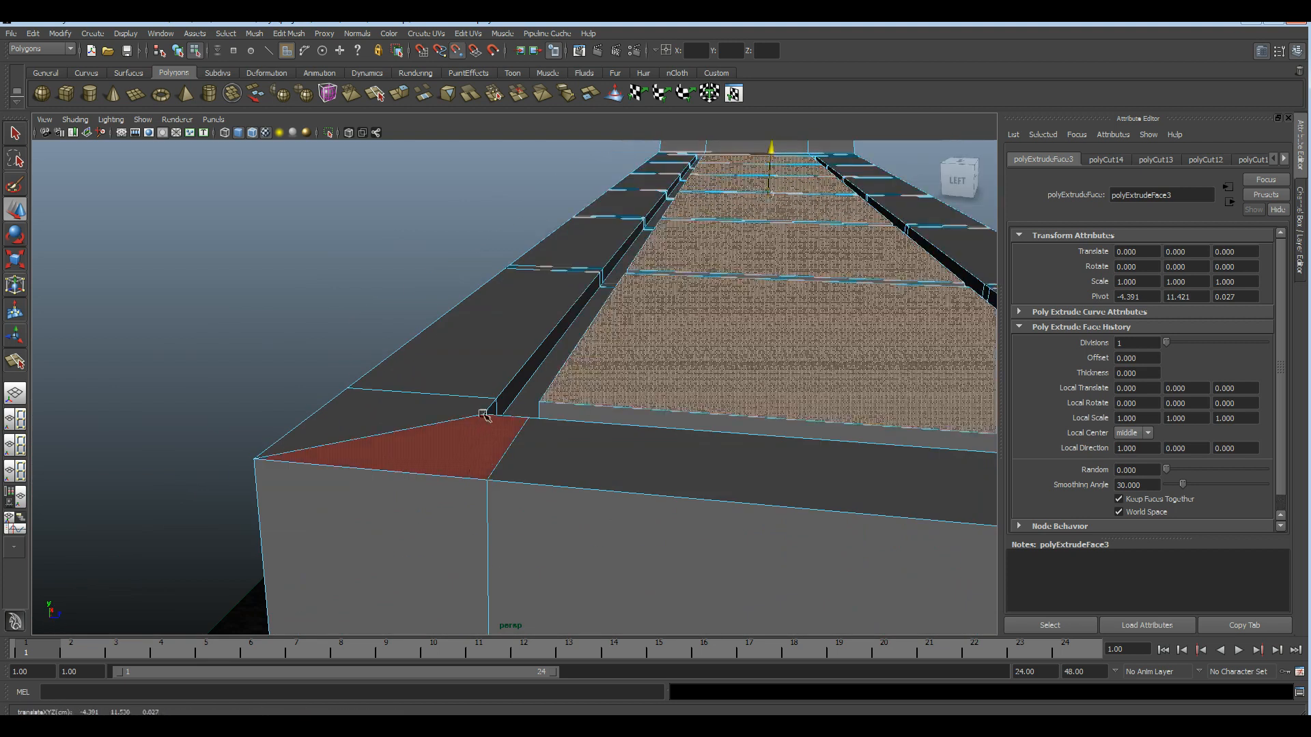
- Deselect the body in object mode and examine the raised outlet sections and the grooves between them
scroll(485, 416, "down", 5)
middle_click_drag(613, 348, 563, 364, "alt")
key("F8")
left_click(731, 401)
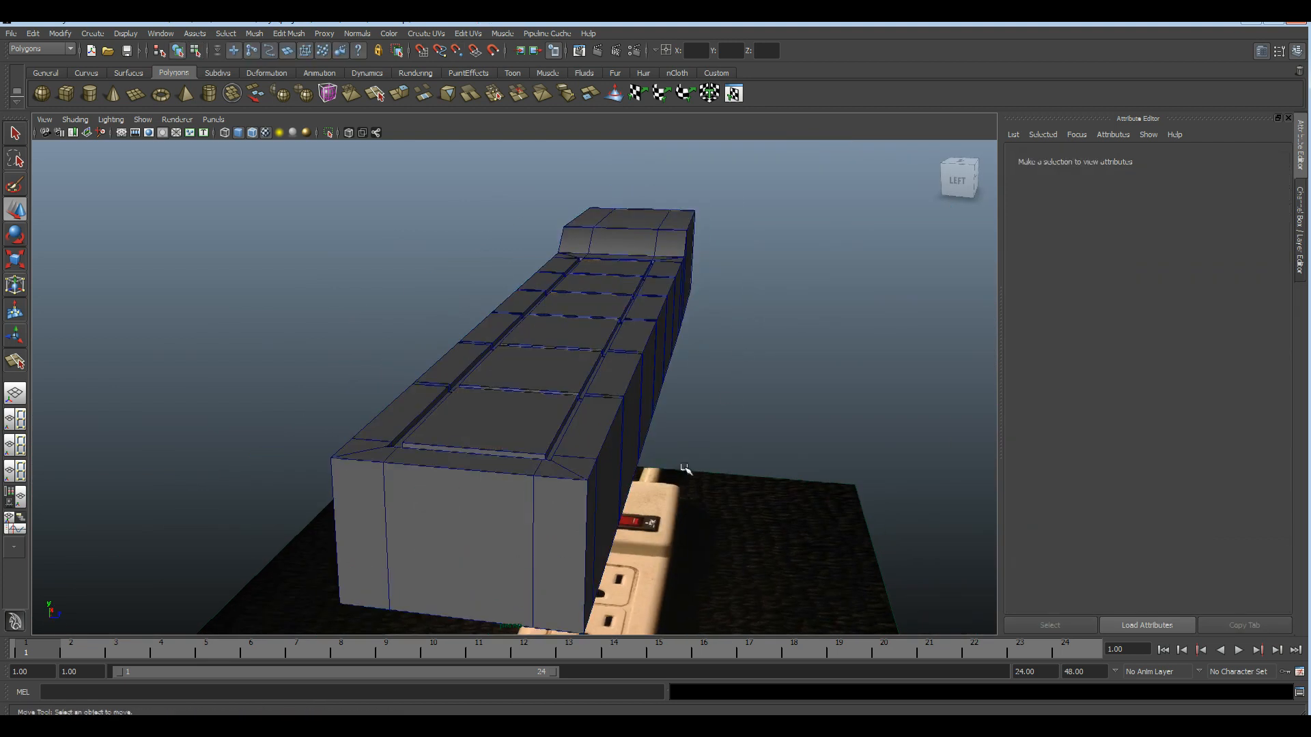
left_click_drag(731, 401, 611, 469, "alt")
scroll(626, 492, "up", 5)
middle_click_drag(626, 491, 601, 504, "alt")
left_click_drag(601, 504, 527, 458, "alt")
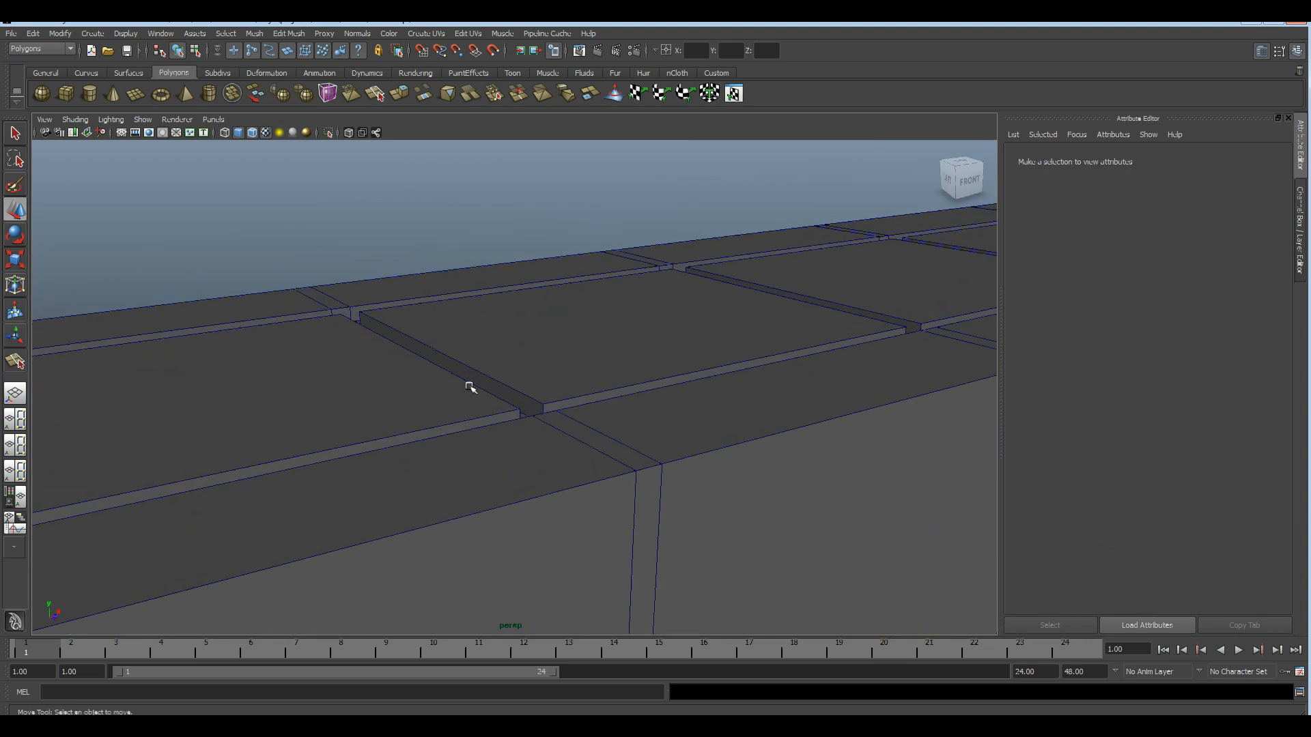
left_click(308, 283)
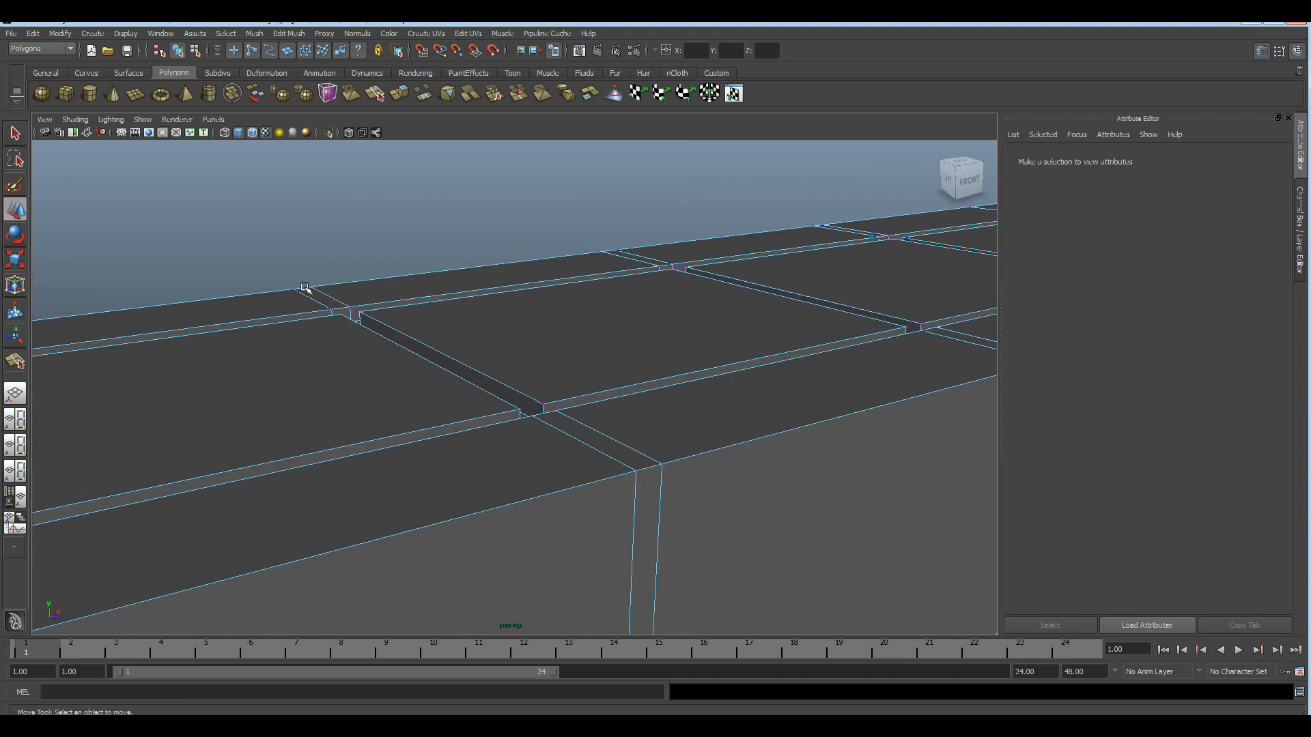
left_click(483, 243)
left_click_drag(482, 243, 504, 283, "alt")
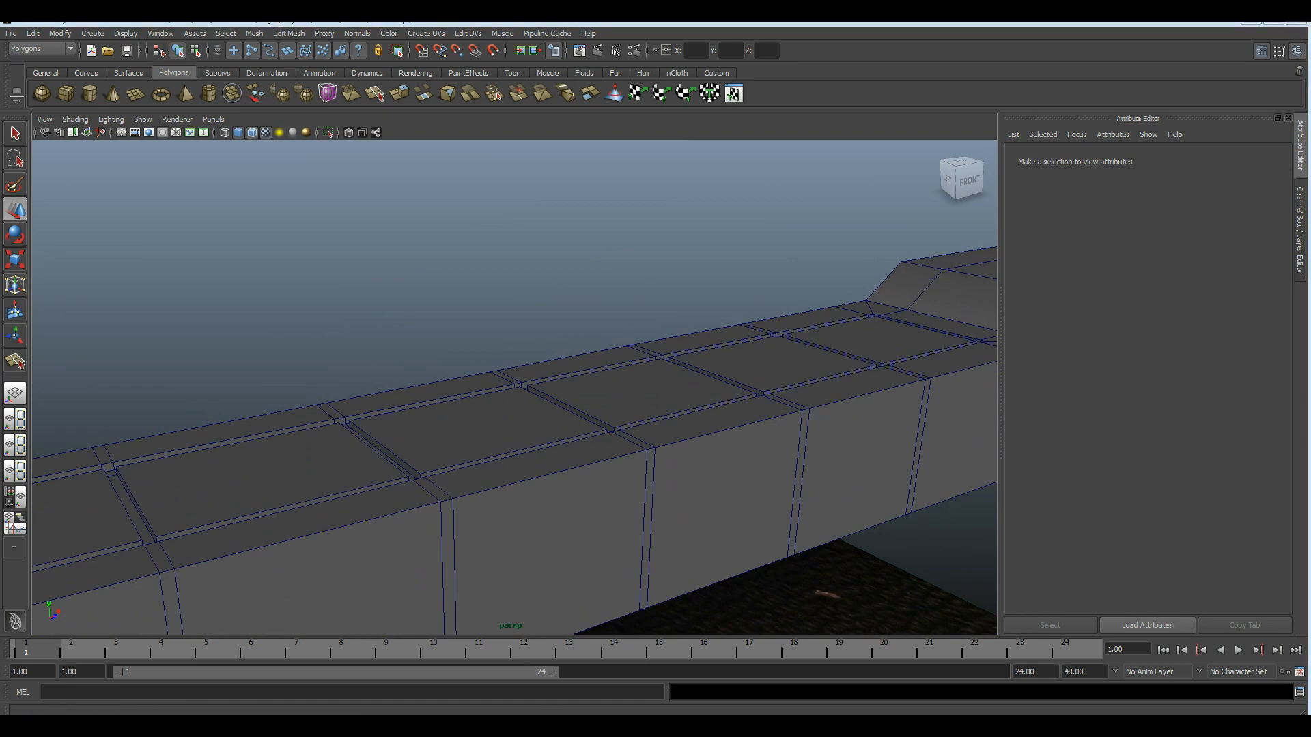
- Switch to Windows Photo Viewer and examine the outlet slots and the rounded groove around the end outlet in IMG_0162 and IMG_0163
left_click(602, 668)
scroll(643, 392, "down", 6)
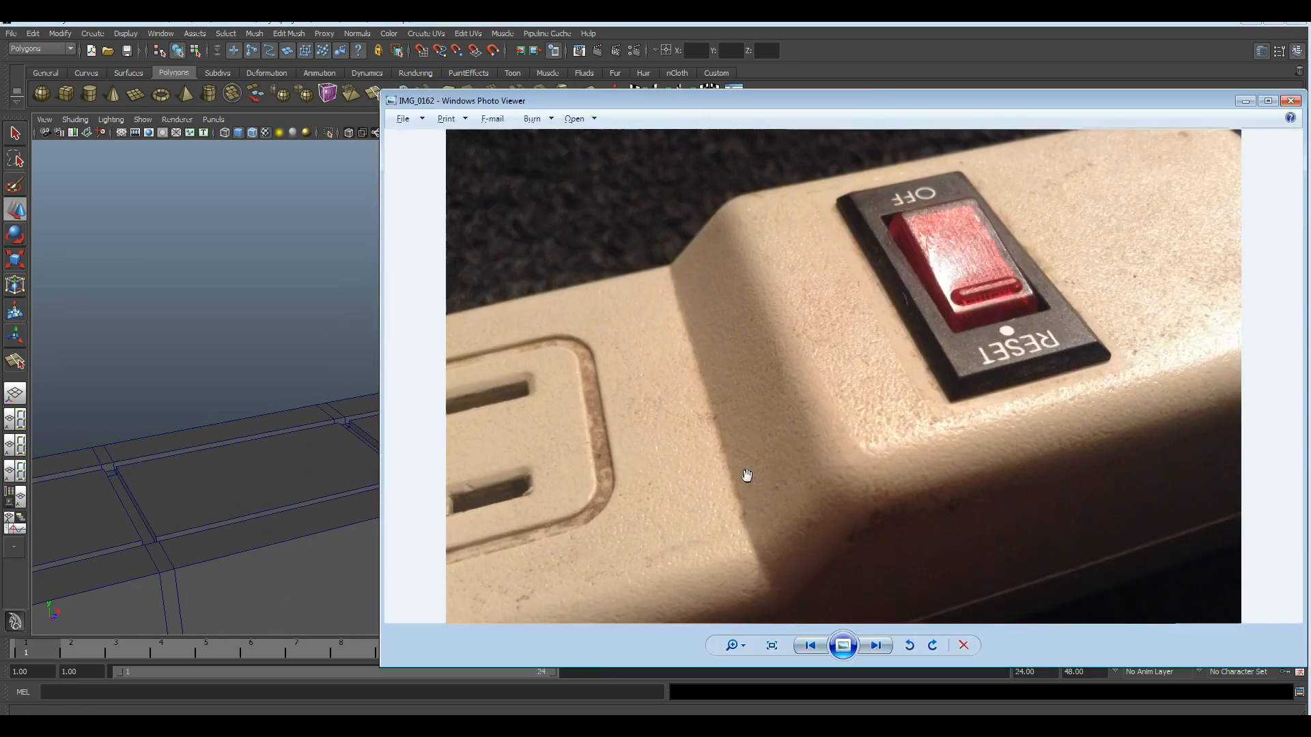
scroll(621, 479, "up", 3)
scroll(535, 433, "up", 2)
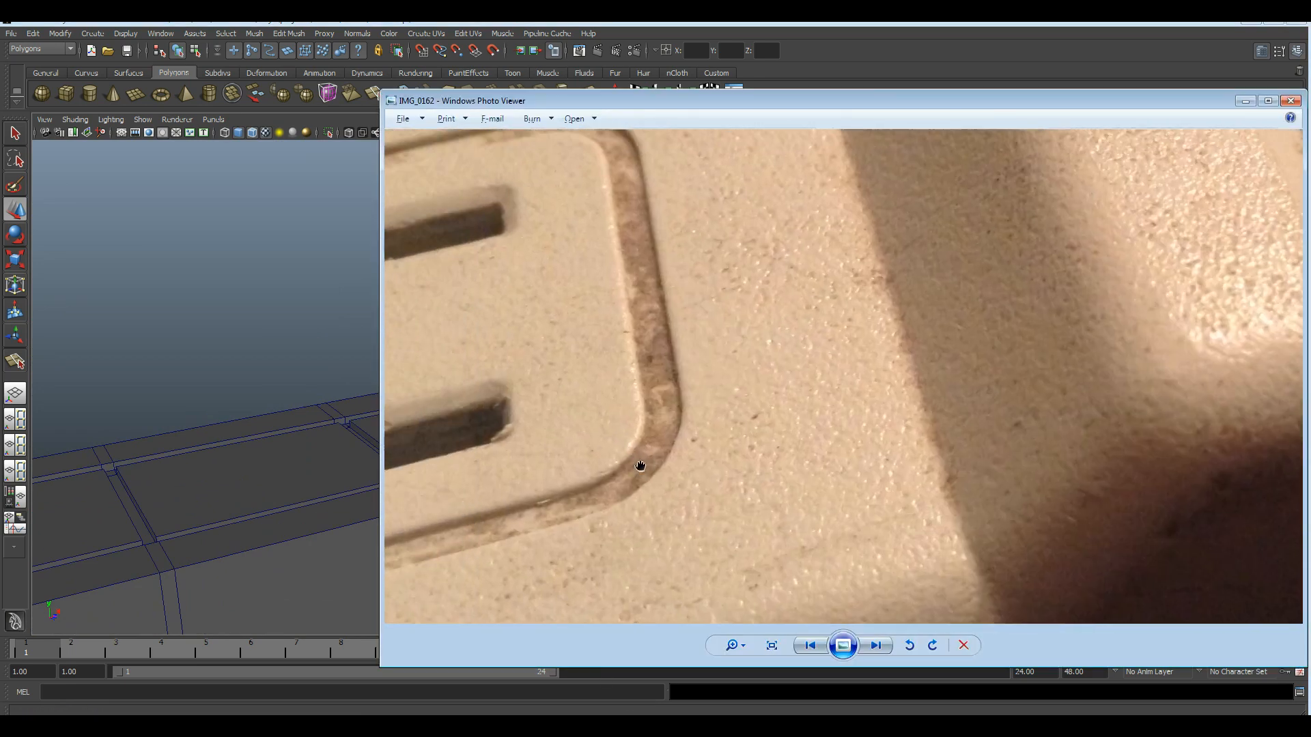
left_click_drag(555, 377, 676, 402)
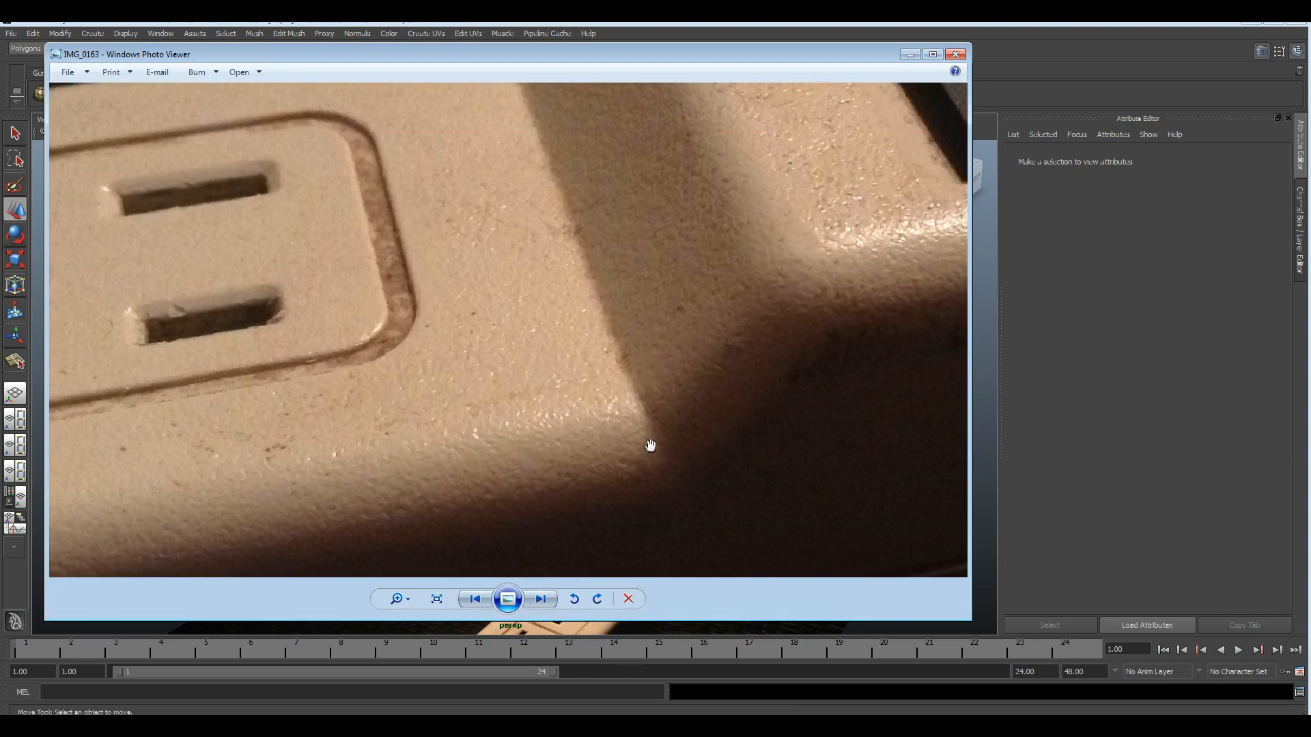
scroll(472, 304, "down", 2)
scroll(313, 252, "up", 2)
scroll(589, 560, "up", 1)
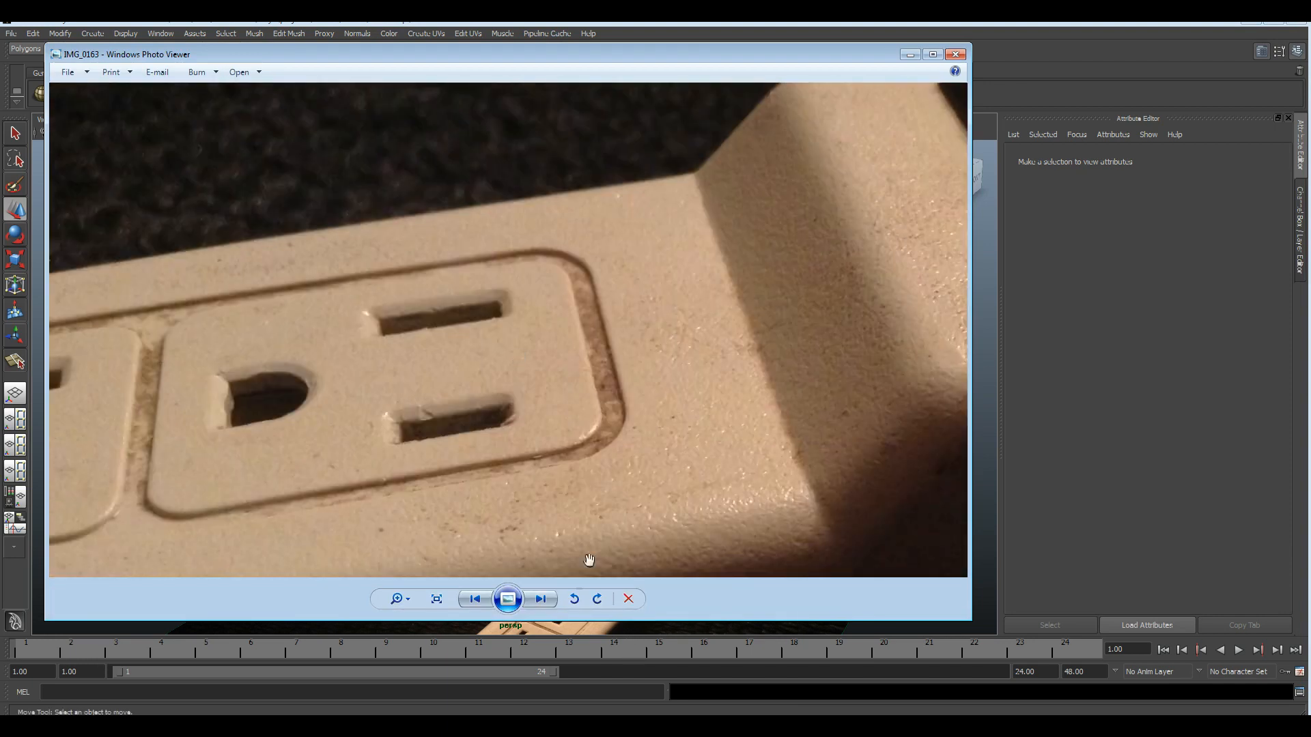
left_click(475, 600)
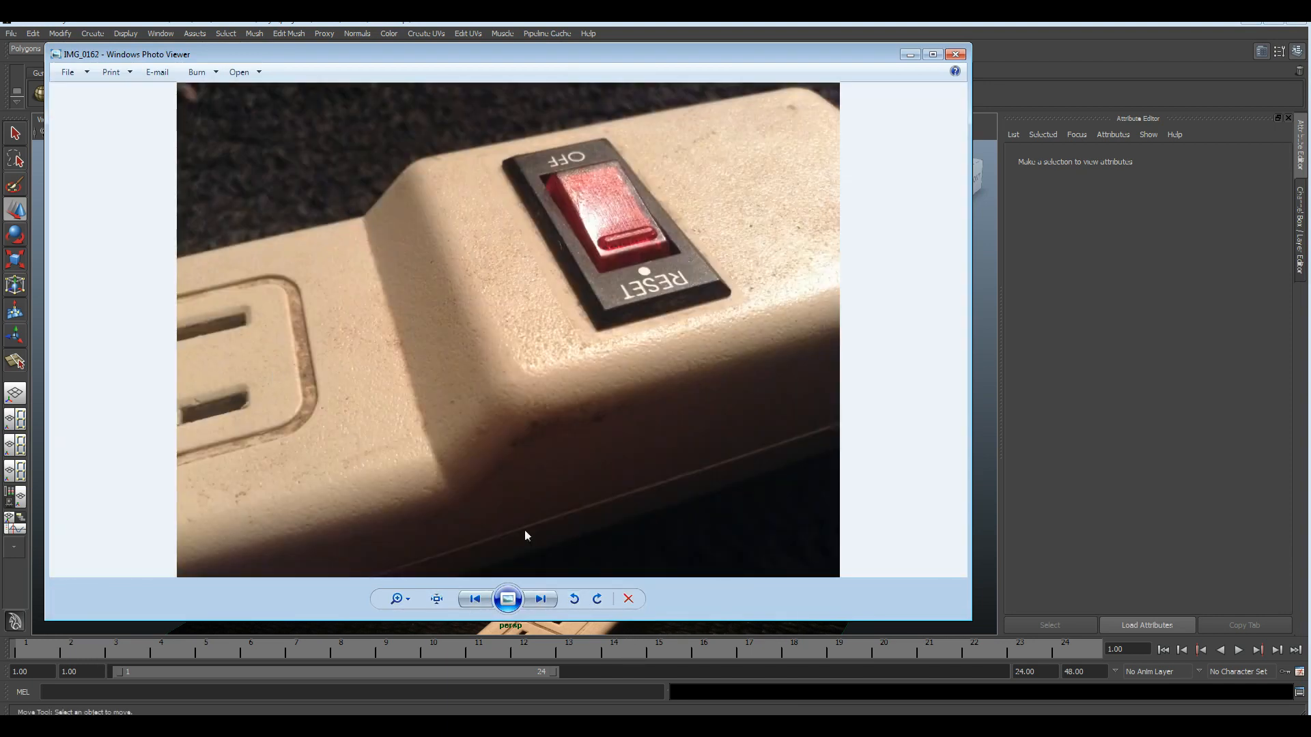
left_click(541, 599)
scroll(307, 327, "up", 2)
scroll(454, 330, "up", 1)
scroll(420, 289, "up", 2)
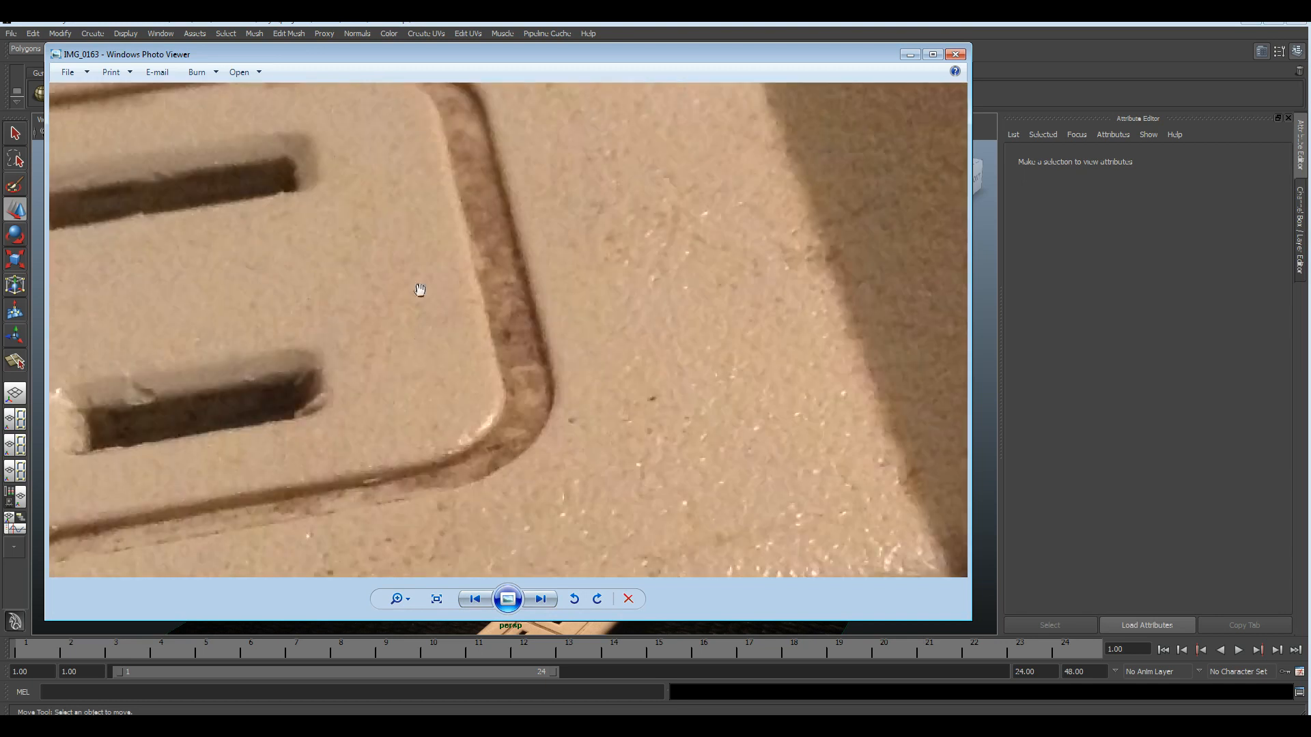
left_click_drag(372, 453, 390, 364)
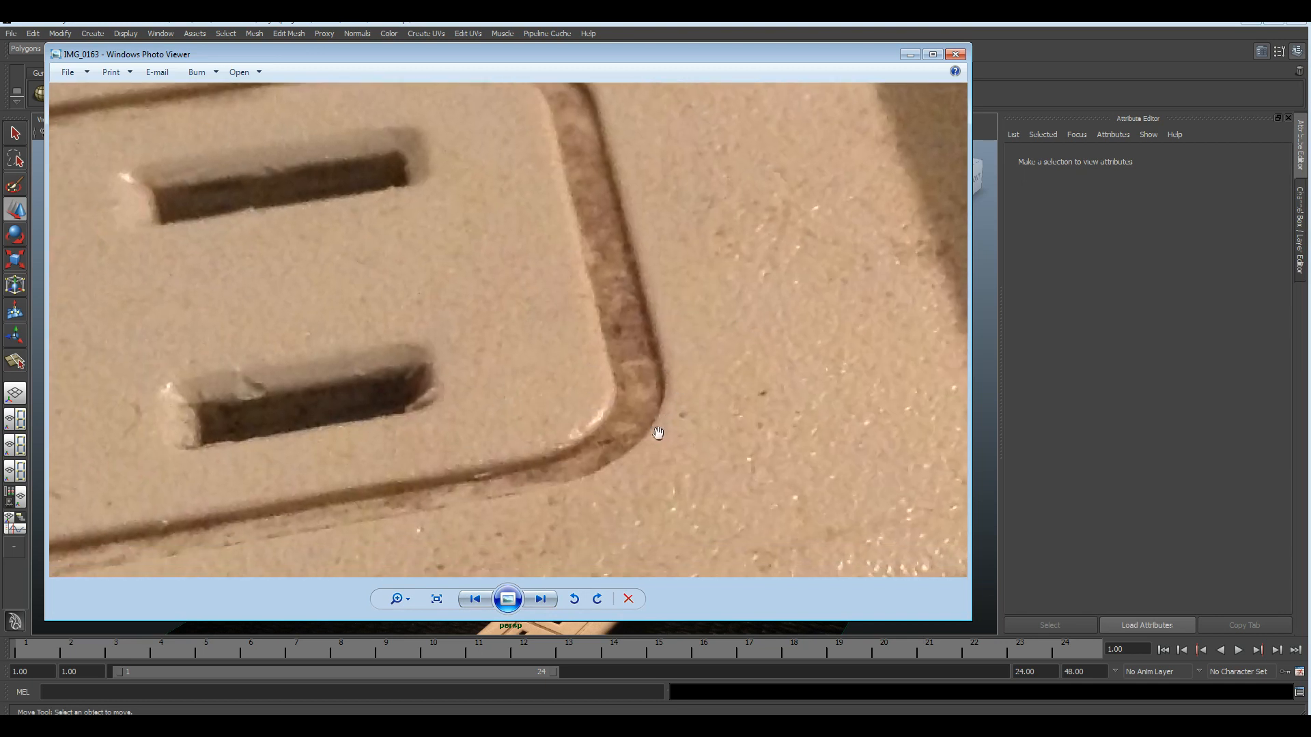
scroll(540, 498, "down", 3)
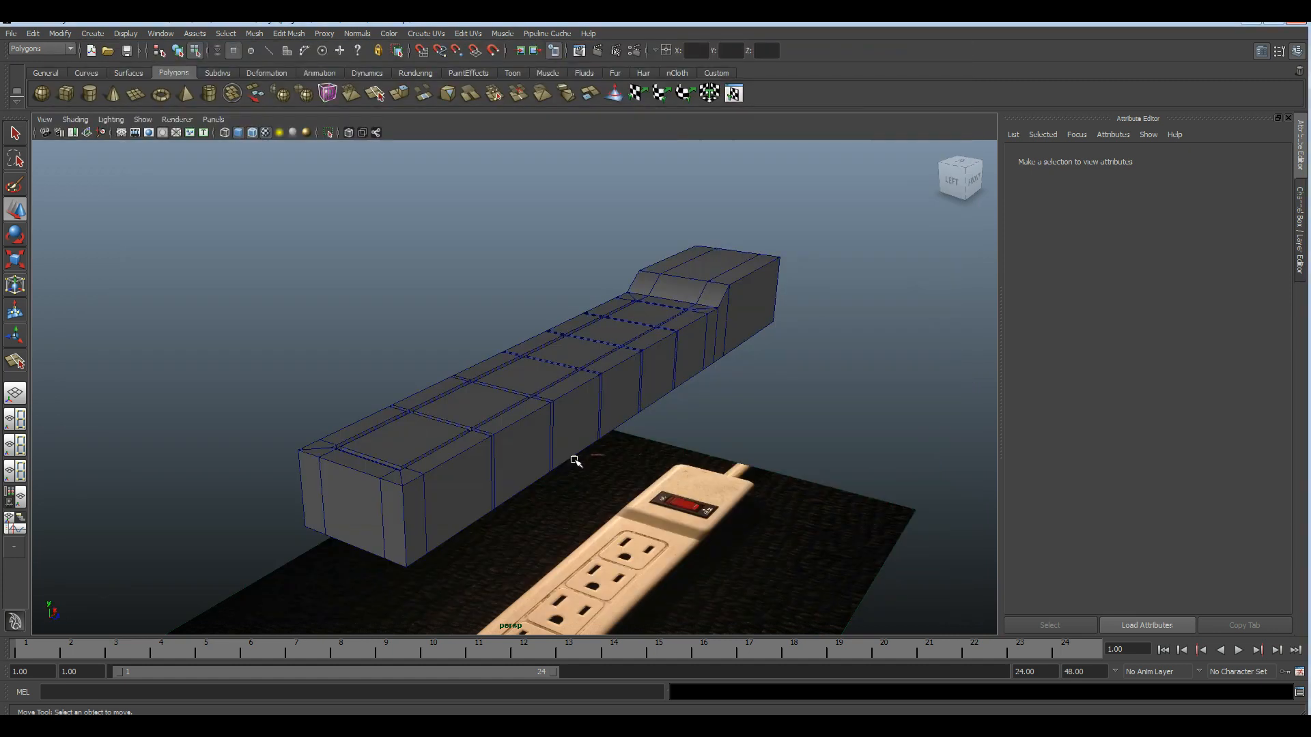
- Return to Maya and select the recess floor faces at the end farthest from the switch: the end strip, one corner and the adjoining side strip
left_click_drag(574, 460, 522, 439, "alt")
right_click_drag(522, 439, 823, 506, "alt")
left_click_drag(824, 505, 365, 454, "alt")
scroll(445, 451, "down", 4)
left_click_drag(444, 451, 544, 351, "alt")
scroll(569, 491, "up", 4)
left_click_drag(570, 491, 553, 418, "alt")
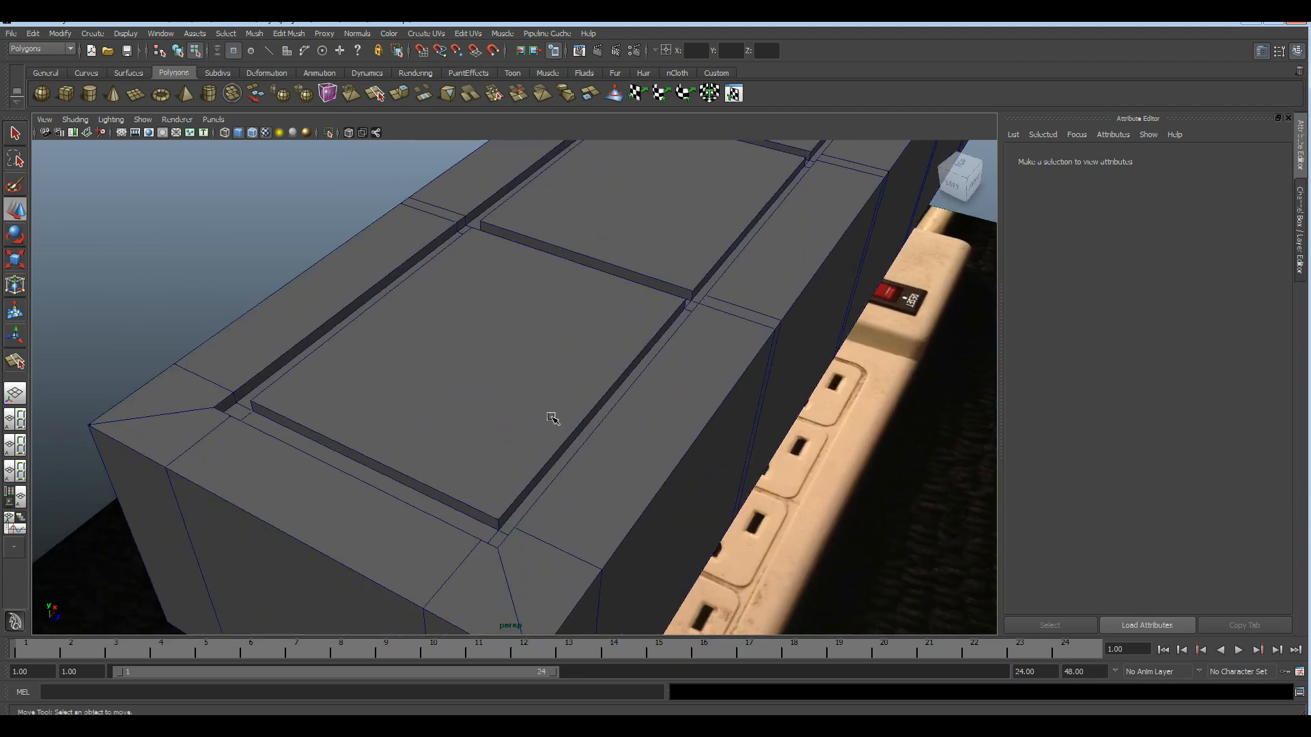
key("F11")
left_click(386, 477)
key("f")
left_click_drag(796, 442, 805, 530, "alt")
middle_click_drag(805, 530, 628, 517, "alt")
left_click(738, 512, "shift")
left_click(776, 460, "shift")
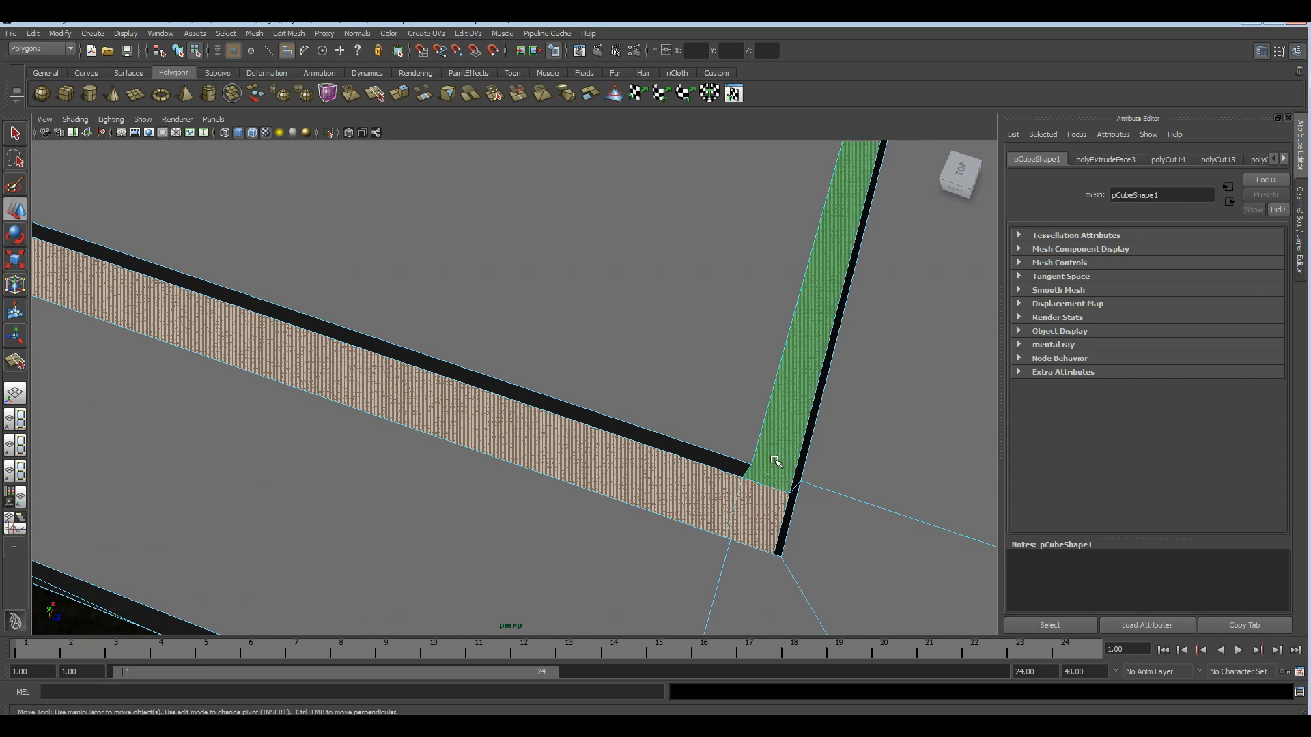
- Add the opposite corner and side strip of the first outlet's groove floor to the face selection
scroll(697, 460, "down", 4)
middle_click_drag(697, 460, 858, 612, "alt")
left_click(383, 454, "shift")
left_click(396, 427, "shift")
middle_click_drag(652, 294, 553, 362, "alt")
- Add the groove floor faces between the first and second outlets and along both sides of the second outlet
left_click(467, 365)
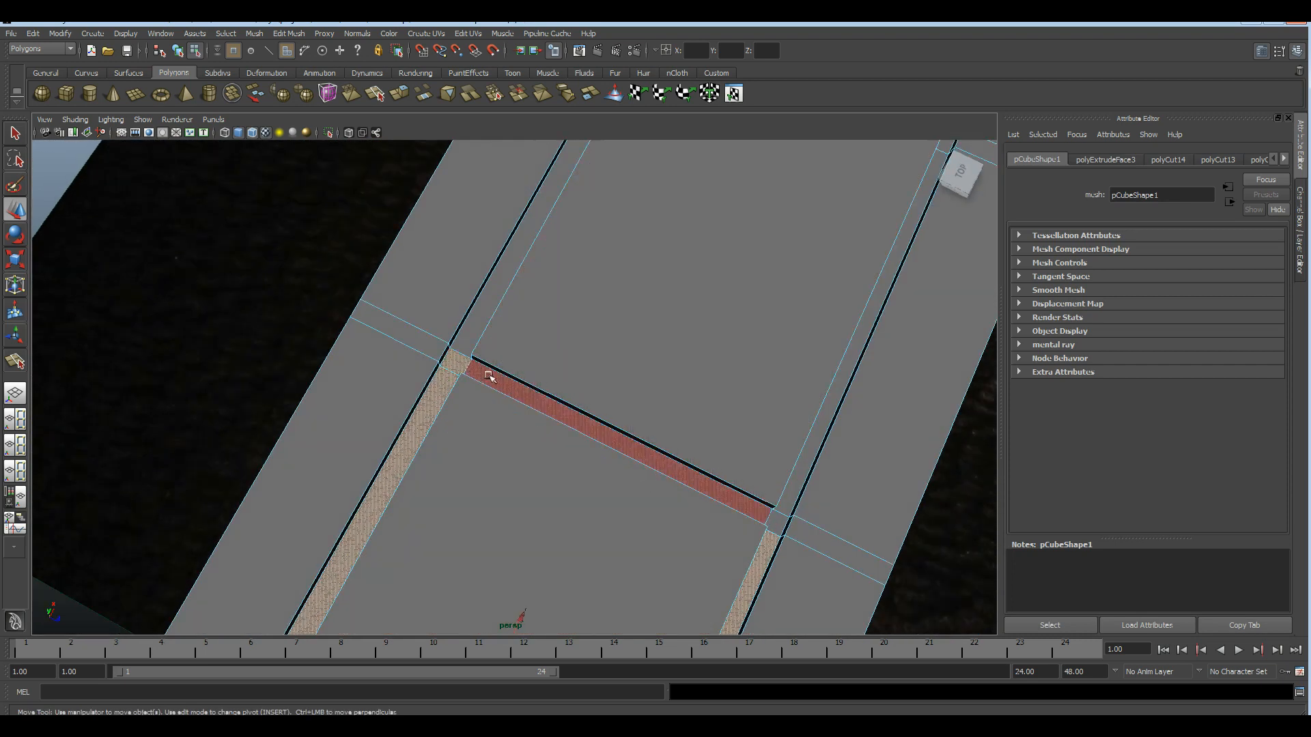
left_click(479, 374, "shift")
left_click(778, 523, "shift")
left_click(806, 464, "shift")
left_click(491, 294, "shift")
- Add the groove floor faces between the second and third outlets and along both sides of the third outlet
middle_click_drag(580, 256, 418, 568, "alt")
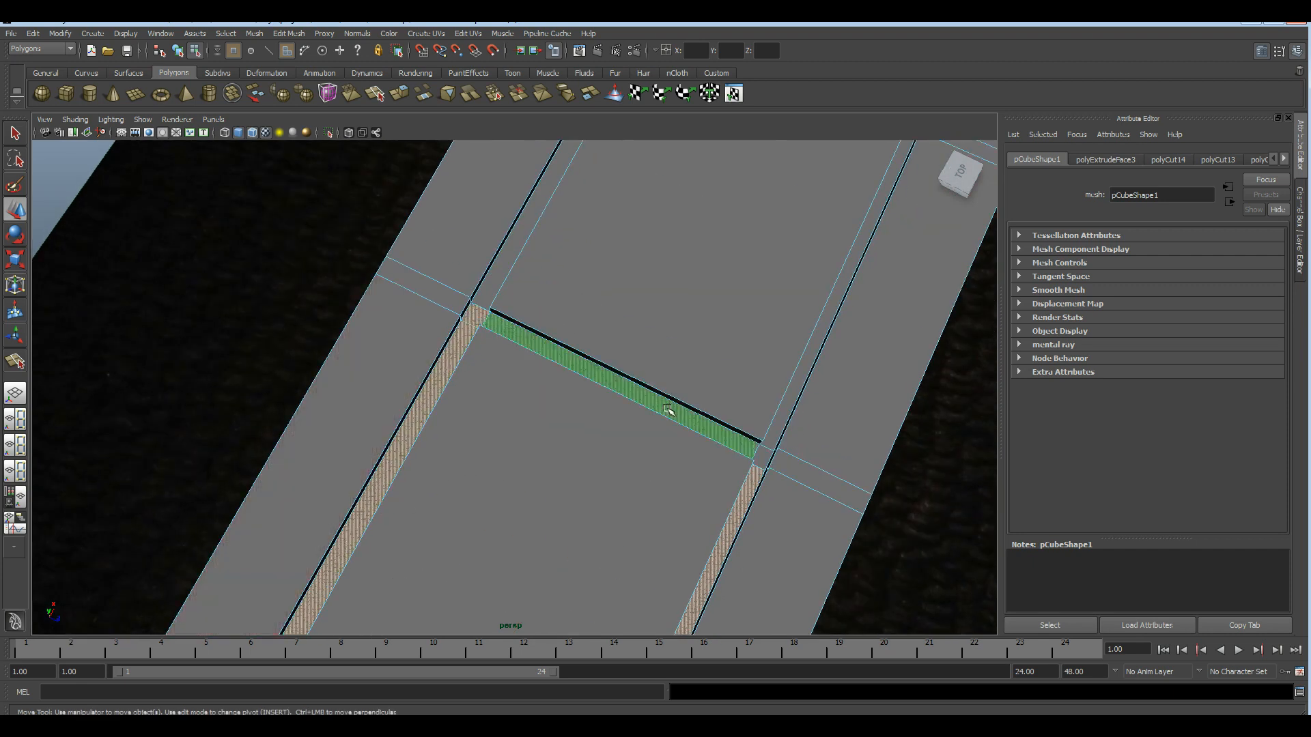
left_click(762, 456, "shift")
left_click(777, 427, "shift")
left_click(491, 287, "shift")
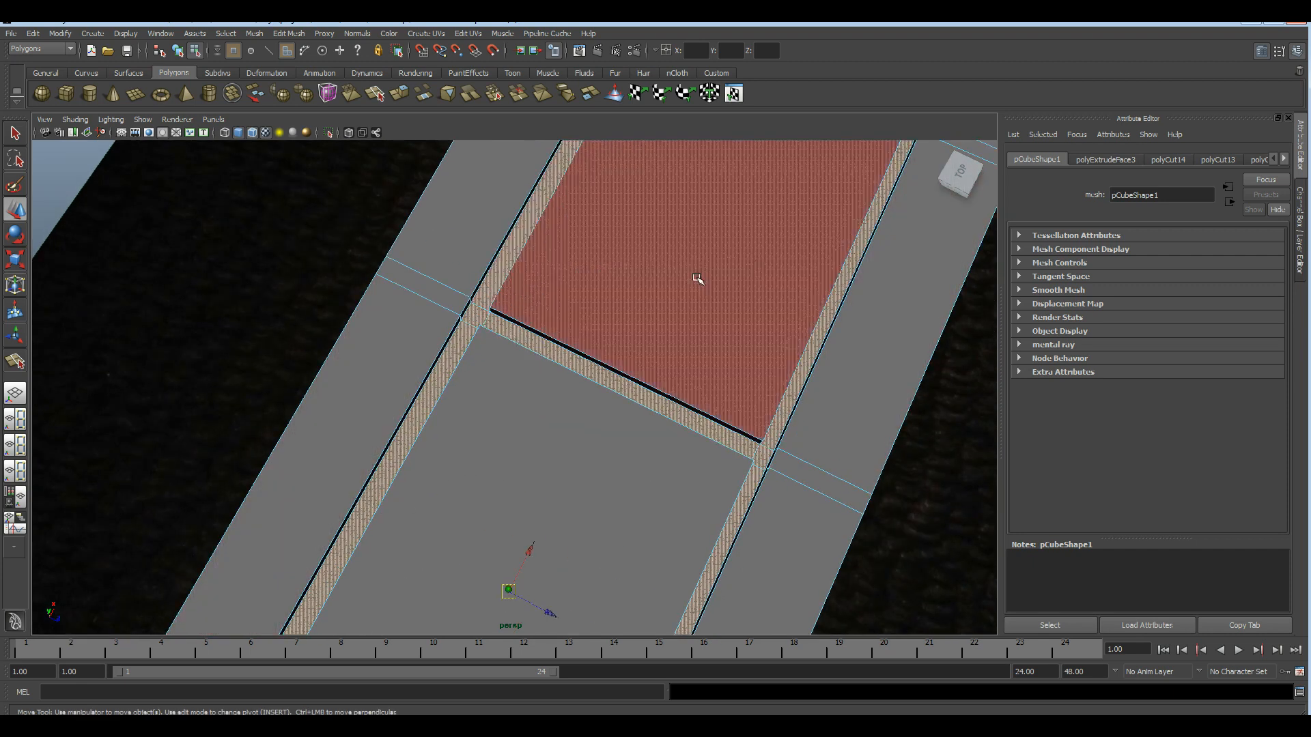
- Add the groove floor faces between the third and fourth outlets and along both sides of the fourth outlet
middle_click_drag(506, 285, 300, 584, "alt")
left_click(629, 439, "shift")
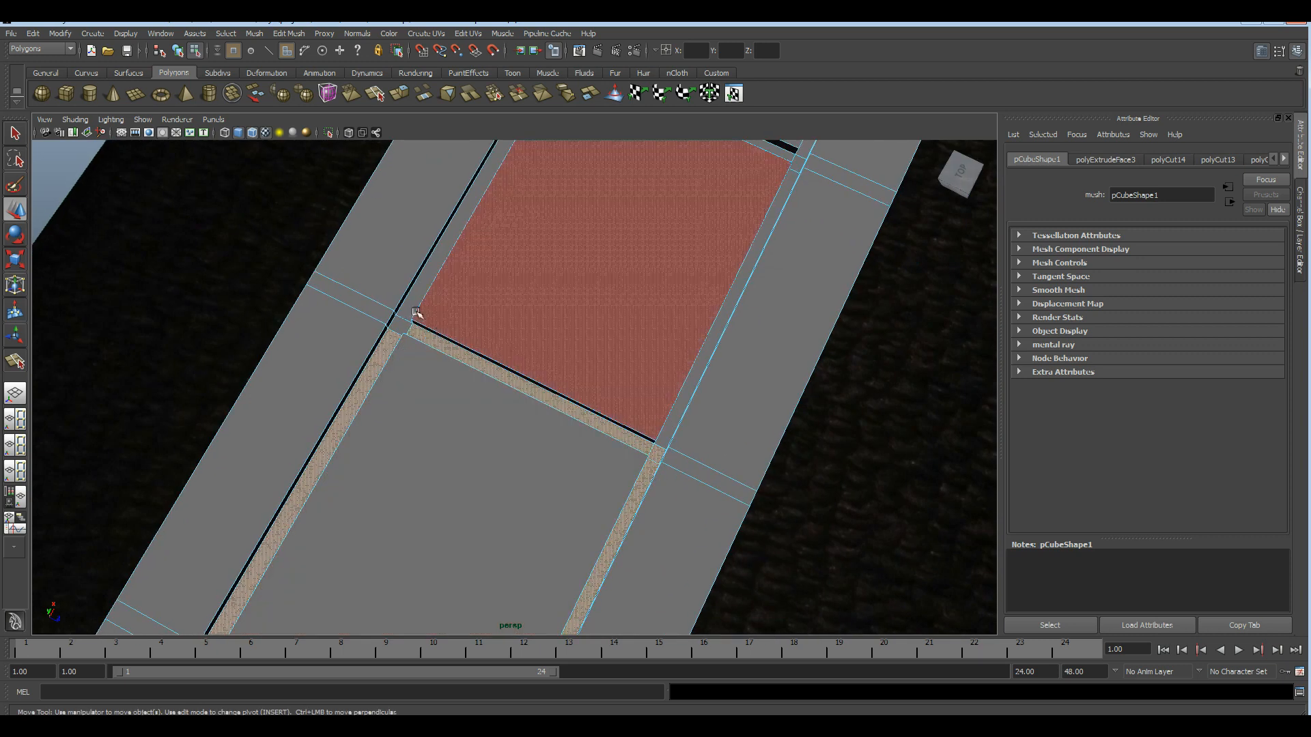
left_click(403, 306, "shift")
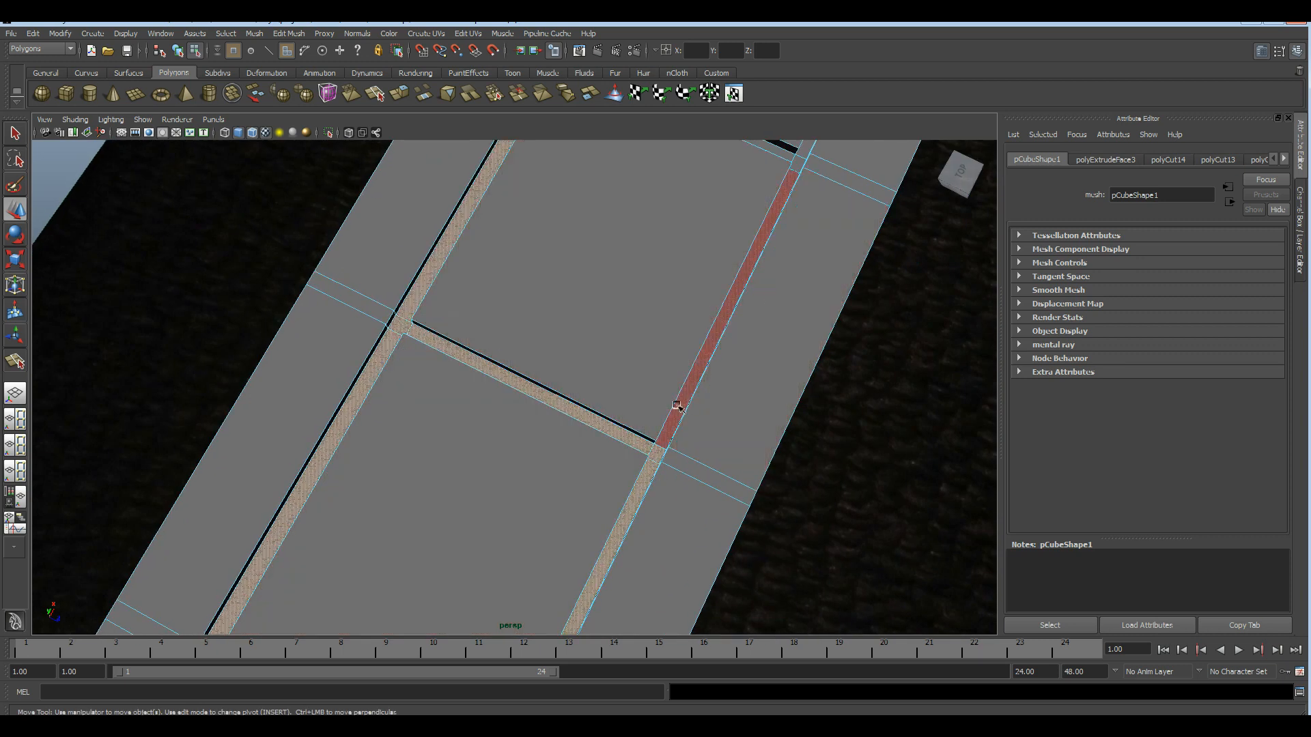
left_click(678, 407, "shift")
- Add the groove floor faces between the fourth and fifth outlets and along the sides of the fifth outlet
middle_click_drag(689, 387, 576, 635, "alt")
scroll(641, 422, "up", 3)
middle_click_drag(641, 422, 585, 478, "alt")
left_click_drag(674, 459, 438, 409, "alt")
middle_click_drag(438, 410, 372, 256, "alt")
left_click_drag(372, 255, 575, 484, "alt")
left_click(464, 374, "shift")
left_click_drag(694, 223, 480, 398, "alt")
middle_click_drag(481, 397, 321, 276, "alt")
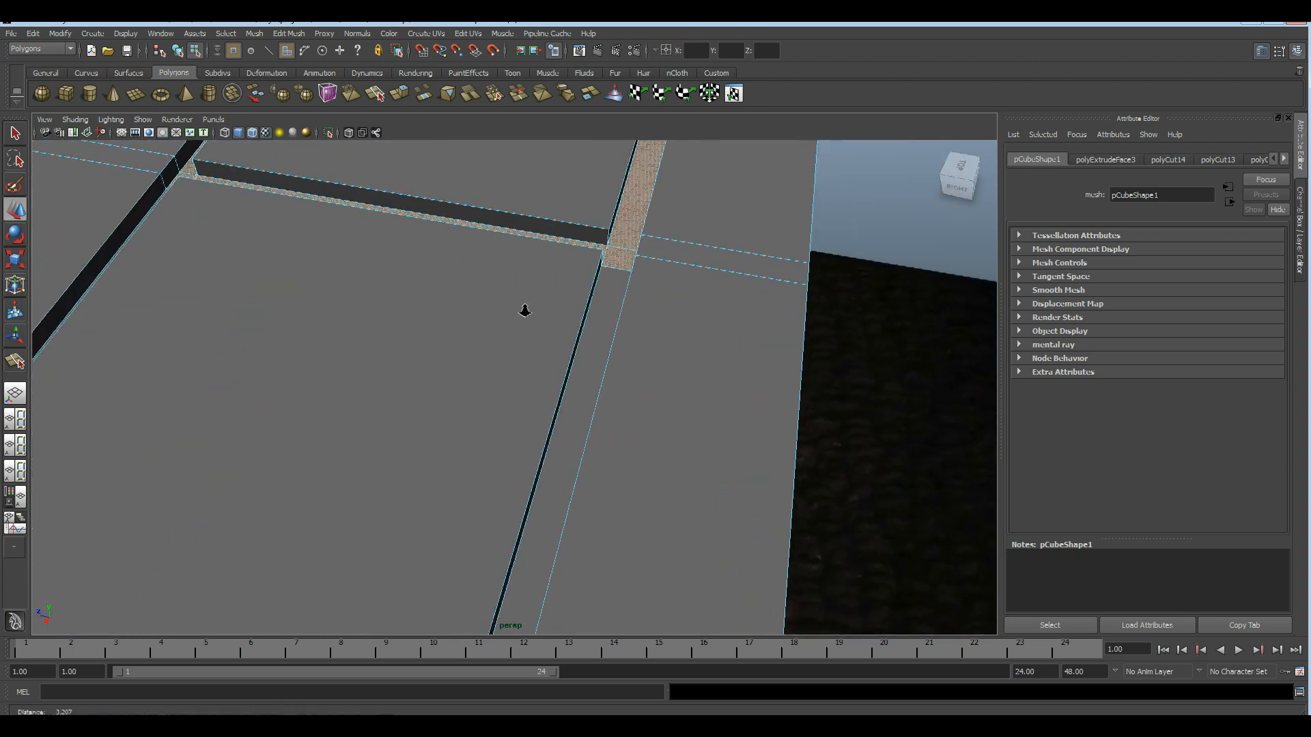
scroll(547, 320, "down", 1)
left_click(585, 333, "shift")
- Complete the selection of groove floor faces between the fifth and sixth outlets, including the corner where they meet the side strip
scroll(369, 383, "down", 2)
left_click_drag(346, 387, 290, 365, "alt")
left_click_drag(533, 393, 462, 445, "alt")
scroll(505, 492, "up", 3)
left_click_drag(536, 530, 559, 420, "alt")
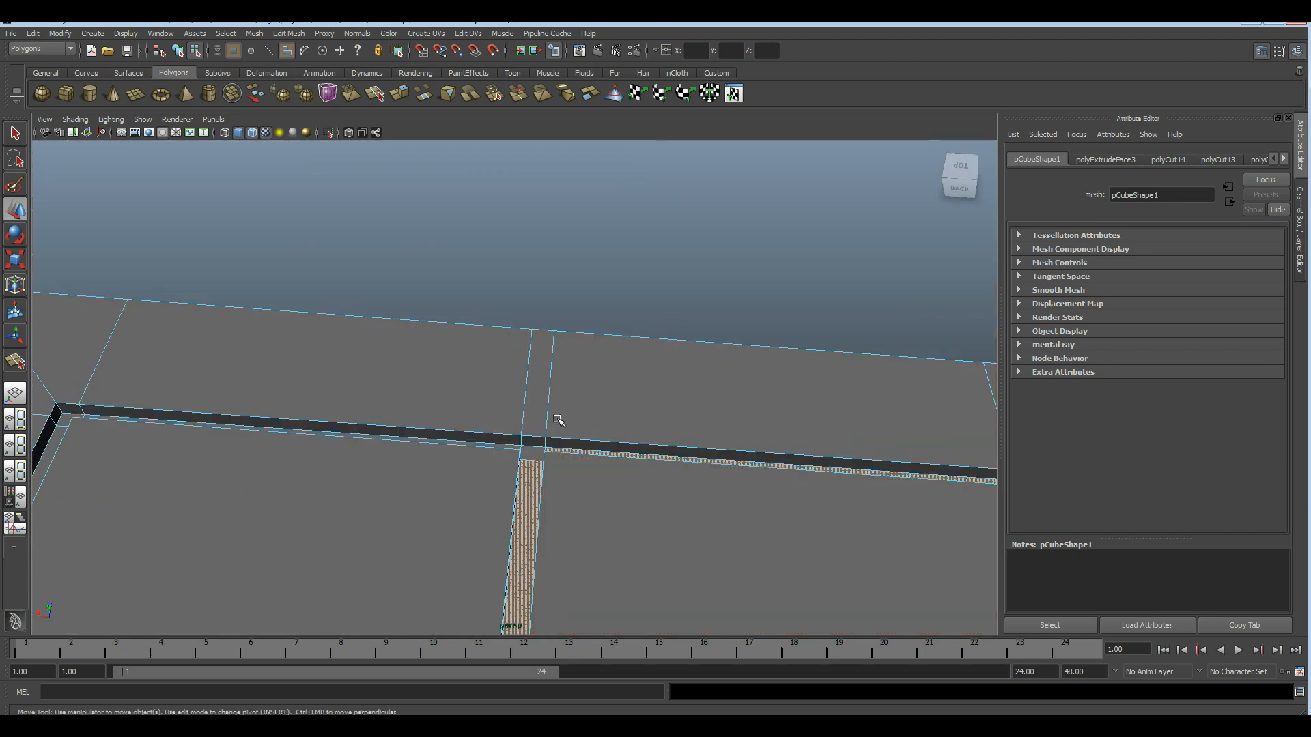
left_click(534, 448, "shift")
left_click_drag(577, 478, 478, 396, "alt")
middle_click_drag(478, 396, 606, 521, "alt")
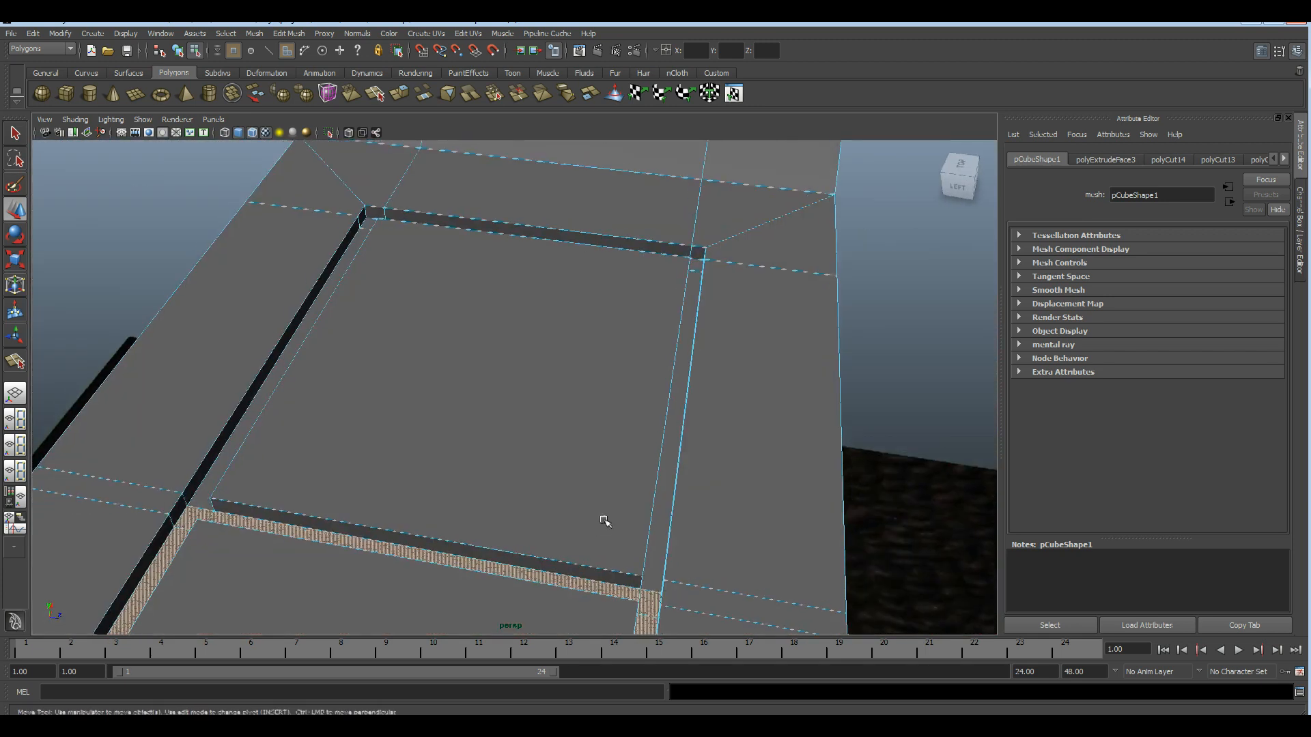
- Add the remaining groove floor faces at the recess corner by the sloped end and along the adjoining outlet's side
scroll(615, 521, "down", 1)
left_click_drag(244, 484, 413, 439, "alt")
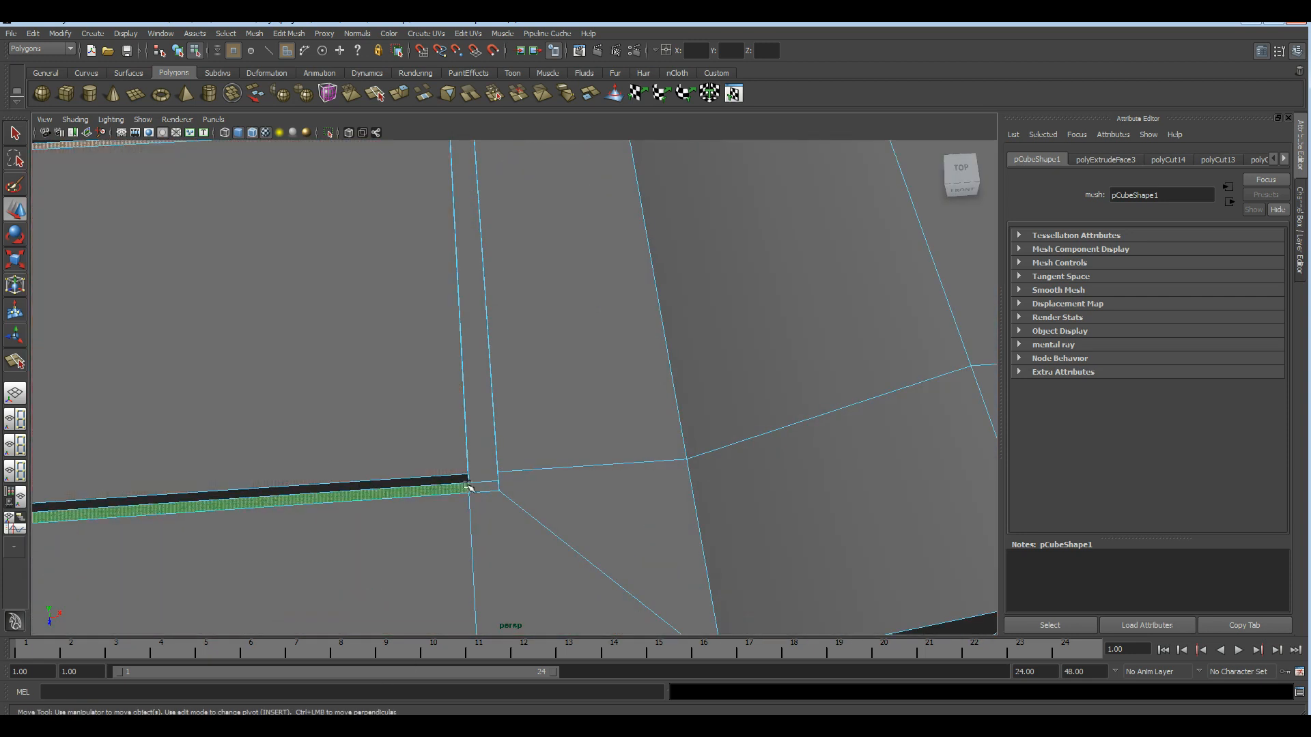
left_click(477, 486, "shift")
left_click(476, 295, "shift")
middle_click_drag(501, 302, 565, 515, "alt")
left_click(515, 354, "shift")
- Delete all selected groove floor faces around the six outlets and clear the selection
right_click_drag(515, 355, 410, 488, "alt")
left_click_drag(409, 488, 539, 478, "alt")
right_click_drag(539, 478, 630, 510, "alt")
middle_click_drag(630, 509, 741, 272, "alt")
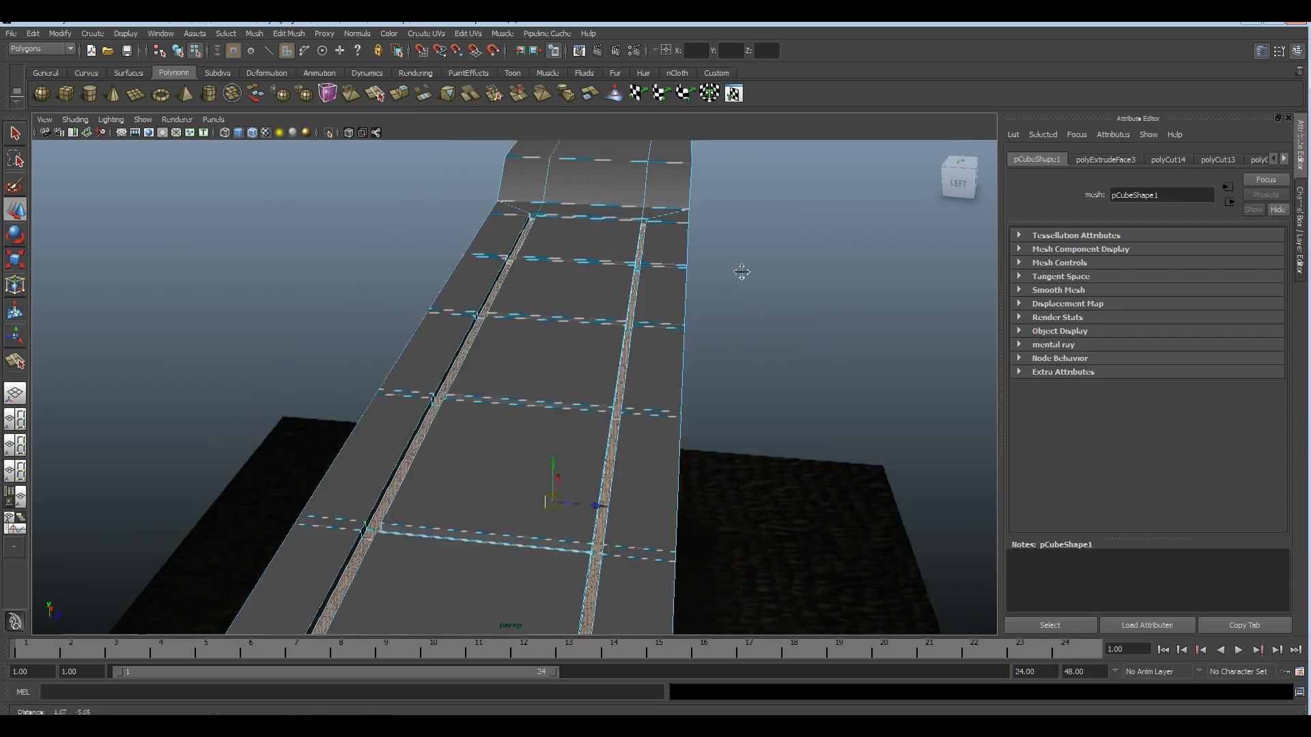
left_click_drag(741, 272, 659, 371, "alt")
key("Delete")
key("F8")
left_click(790, 366)
- Select the short vertical corner edges of the raised outlet sections nearest the sloped end
right_click_drag(790, 366, 712, 383, "alt")
left_click_drag(712, 382, 547, 418, "alt")
right_click_drag(547, 417, 489, 396, "alt")
right_click_drag(447, 362, 661, 544, "alt")
middle_click_drag(661, 544, 573, 441, "alt")
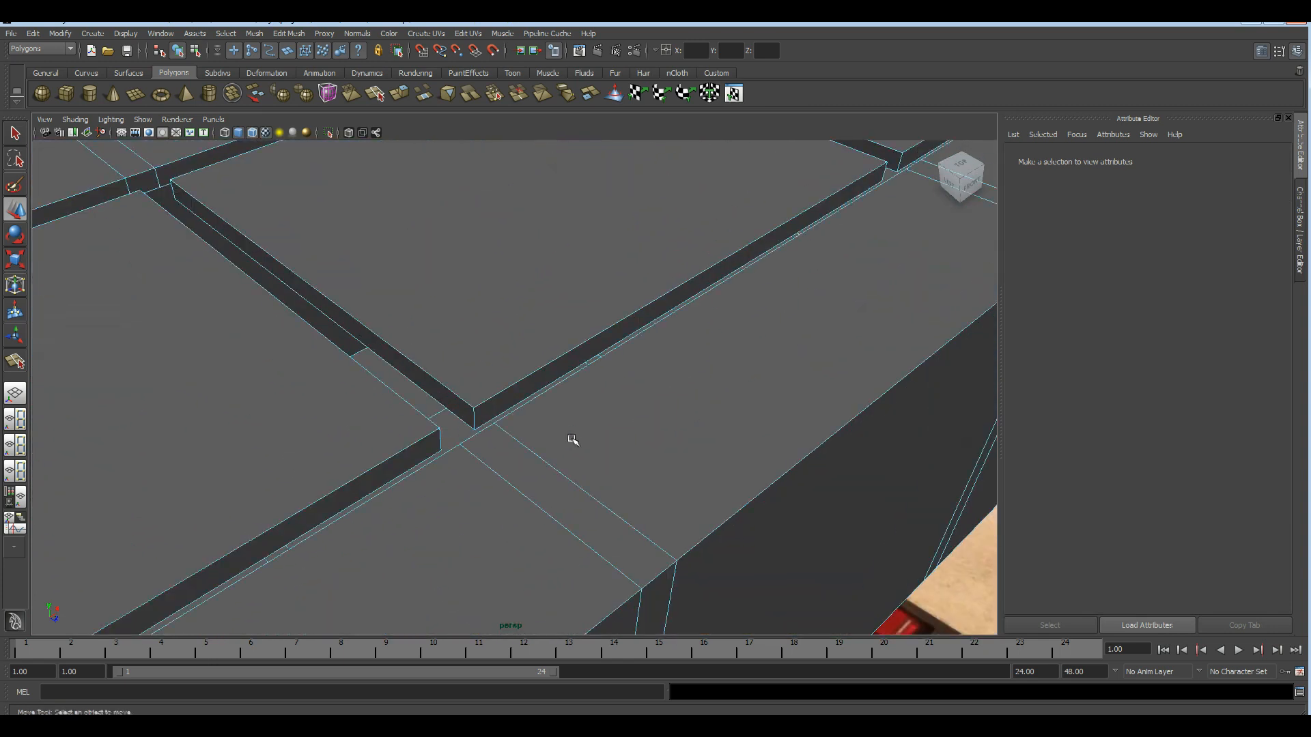
left_click(471, 417)
right_click_drag(767, 285, 755, 256, "alt")
middle_click_drag(755, 256, 738, 416, "alt")
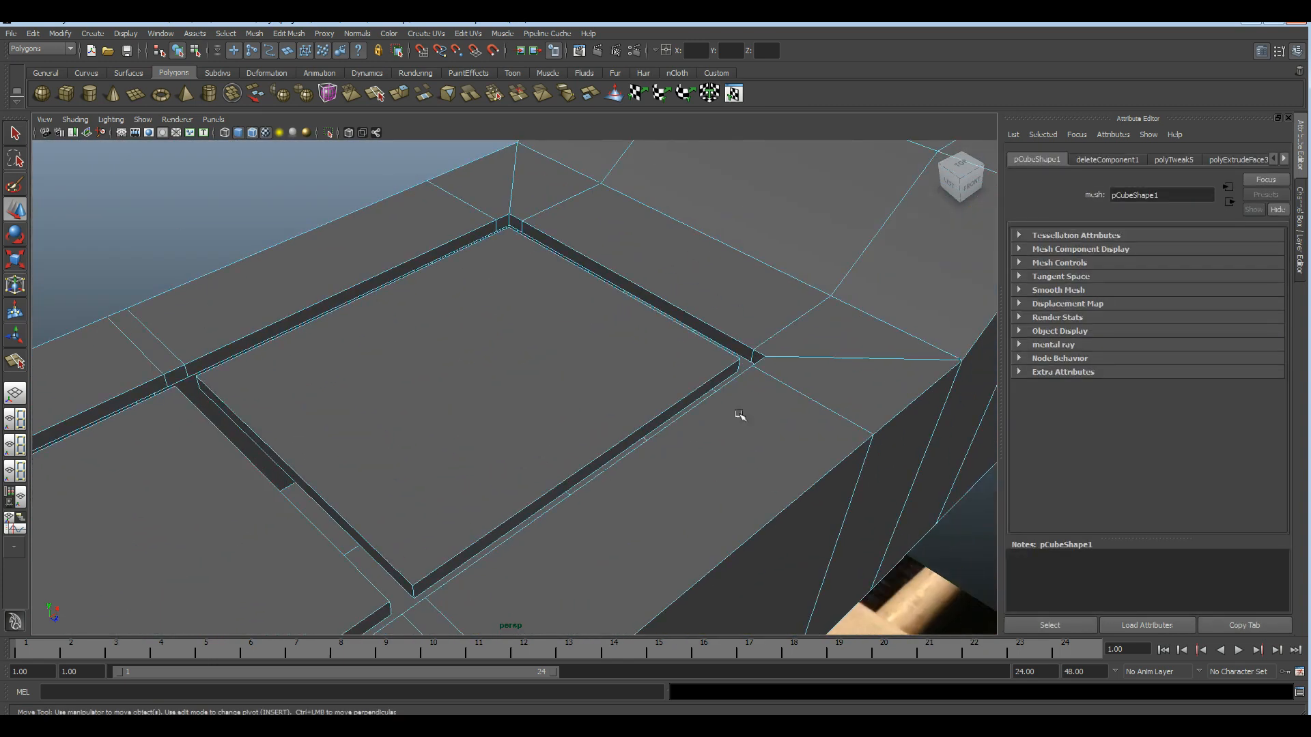
left_click(624, 392)
left_click_drag(723, 448, 712, 495, "alt")
left_click(503, 534)
left_click(689, 555, "shift")
- Add the vertical corner edges of the middle outlet sections on both sides of the recess
left_click_drag(744, 536, 553, 523, "alt")
left_click_drag(390, 562, 489, 491, "alt")
right_click_drag(490, 491, 509, 500, "alt")
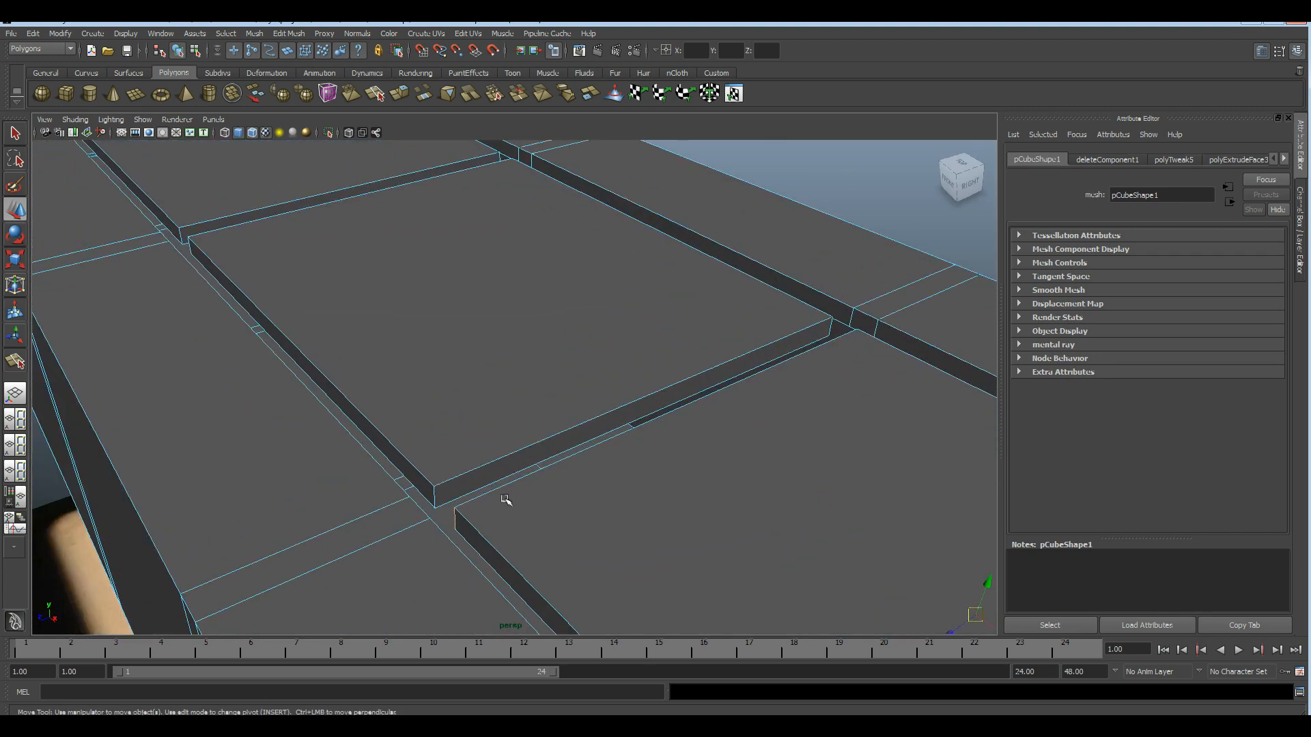
left_click_drag(434, 500, 474, 535, "alt")
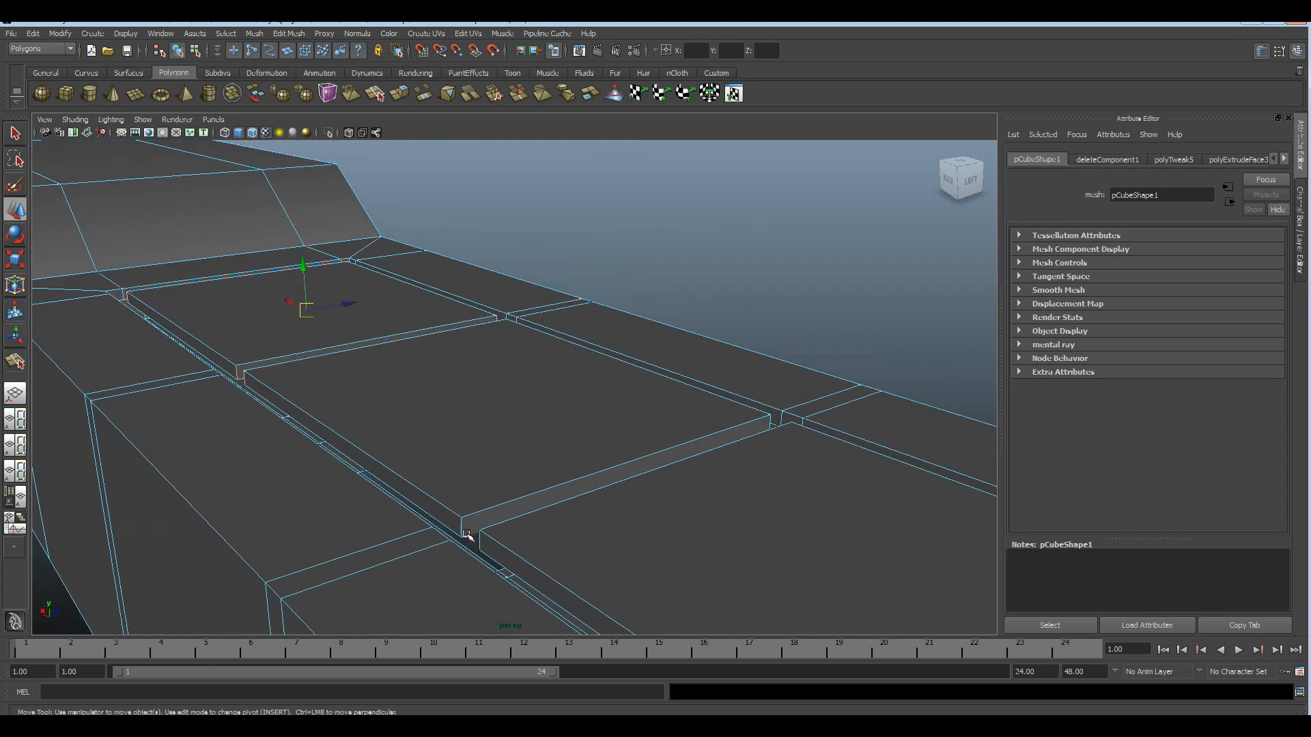
left_click_drag(629, 529, 457, 445, "alt")
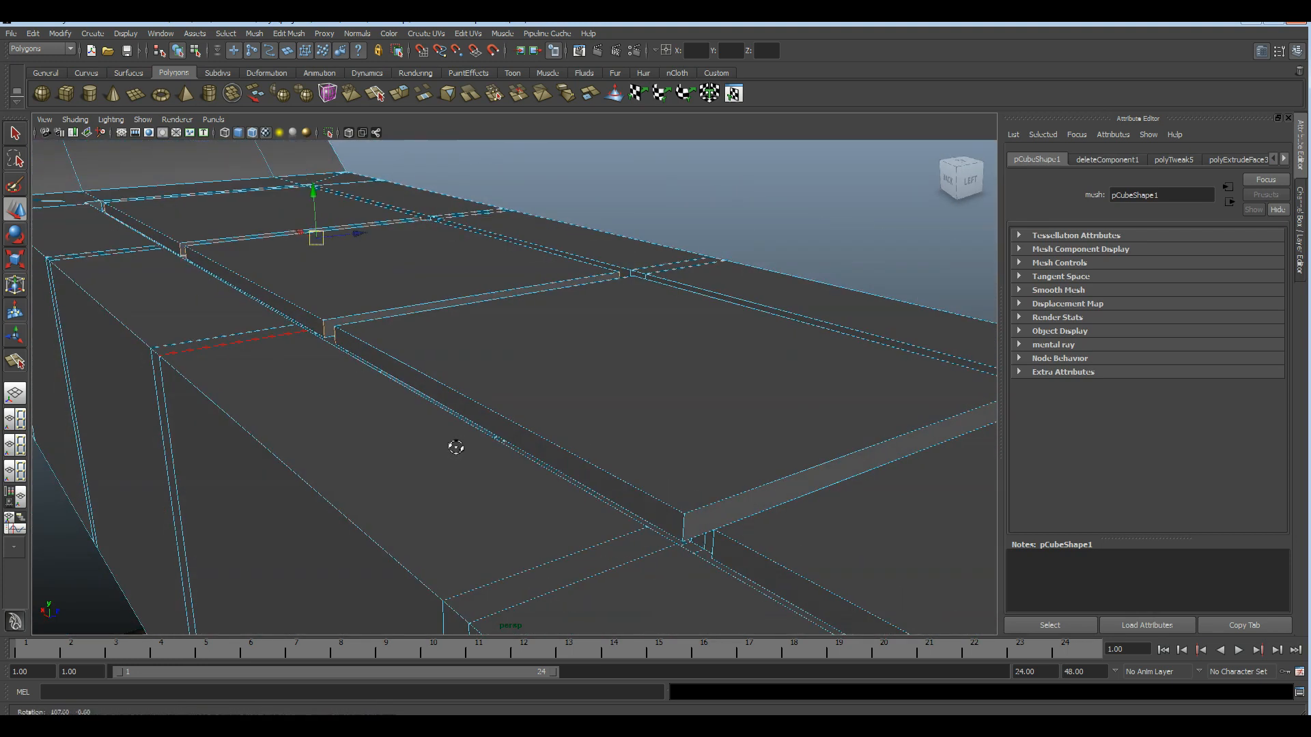
left_click_drag(703, 522, 496, 486, "alt")
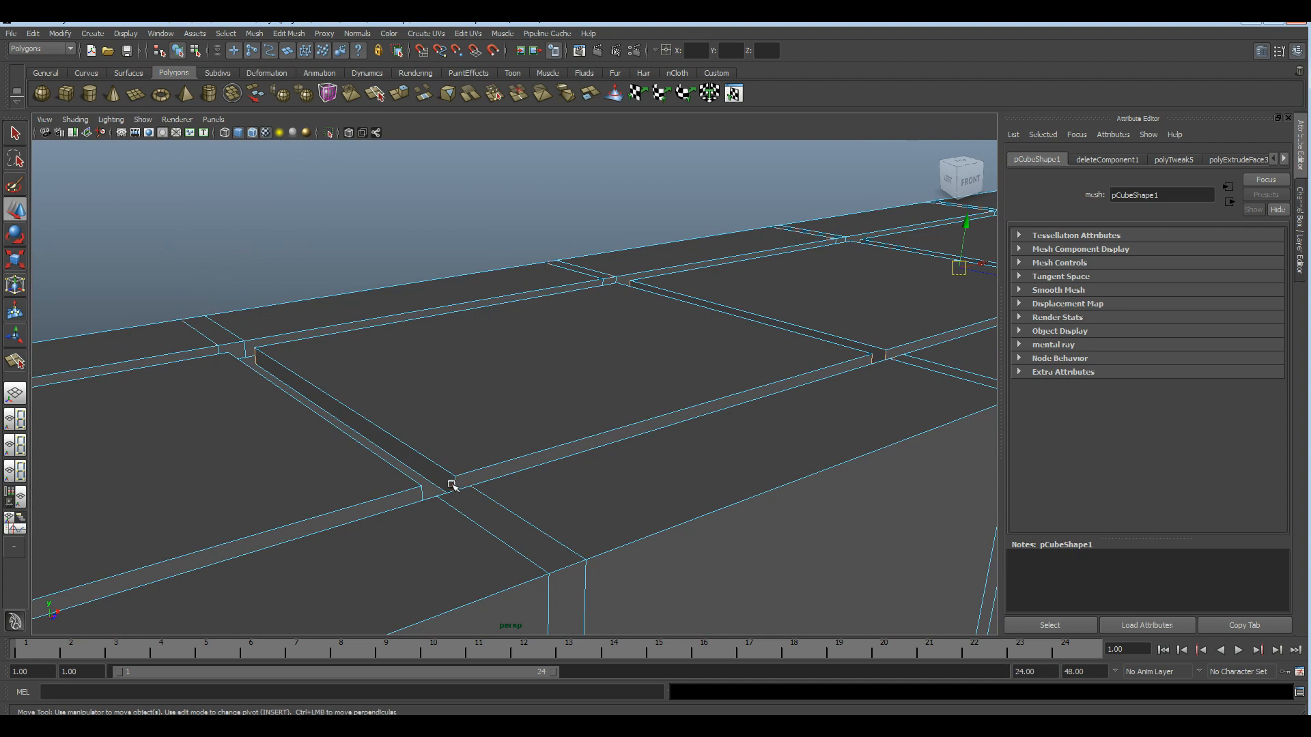
left_click_drag(507, 430, 566, 530, "alt")
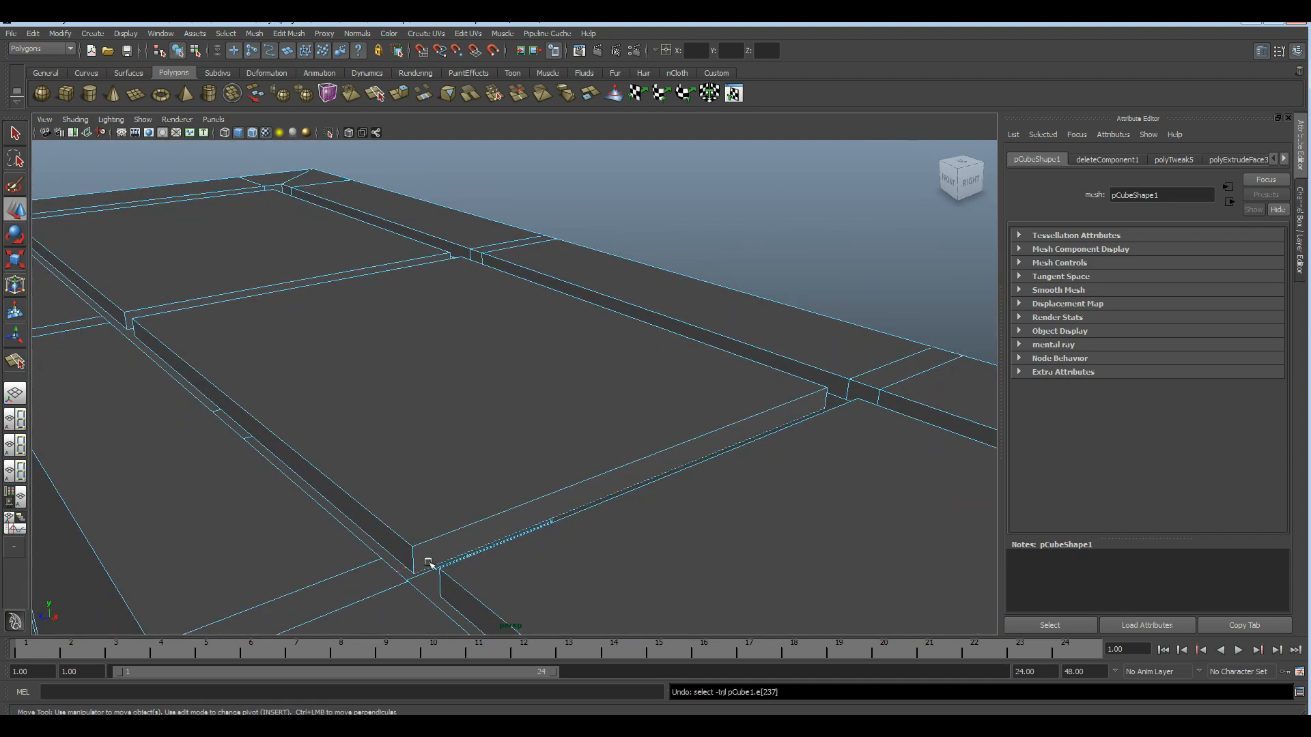
- Add the remaining vertical corner edges so every corner of all six raised outlet sections is selected
left_click_drag(414, 562, 494, 585, "alt")
left_click_drag(692, 571, 471, 516, "alt")
right_click_drag(471, 515, 480, 623, "alt")
left_click_drag(475, 614, 673, 463, "alt")
scroll(691, 488, "down", 6)
middle_click_drag(673, 462, 521, 509, "alt")
scroll(521, 509, "down", 4)
left_click_drag(521, 510, 610, 456, "alt")
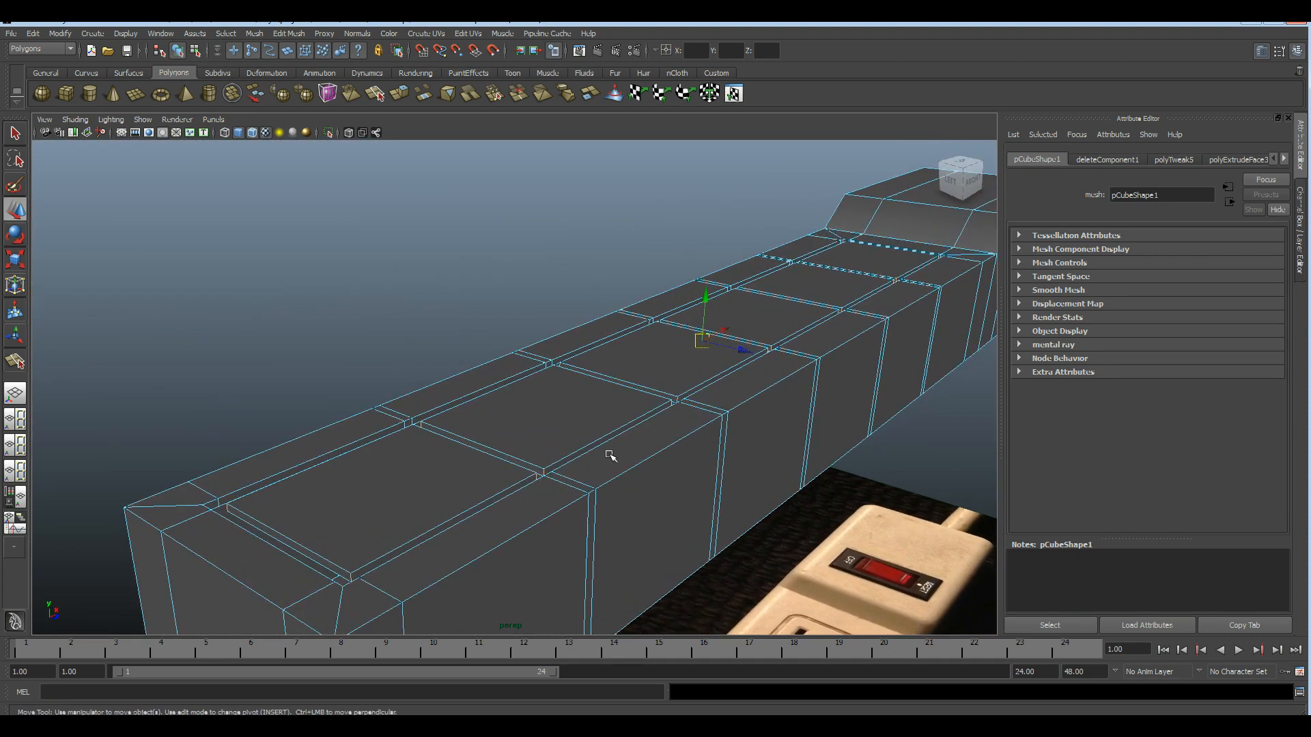
- Bevel the selected outlet corner edges and compare them with the reference photo in the top view
left_click(288, 33)
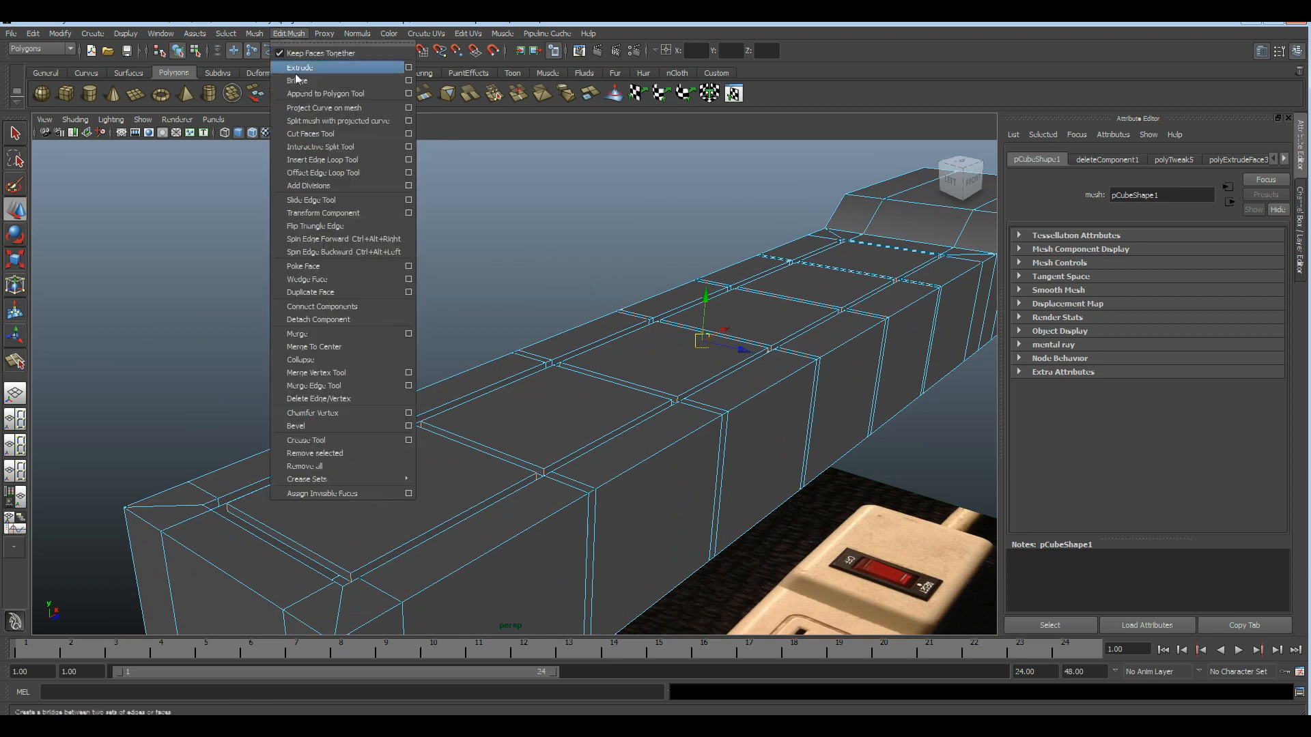
left_click(307, 428)
left_click_drag(426, 424, 594, 371, "alt")
key("space")
key("space")
scroll(378, 282, "up", 6)
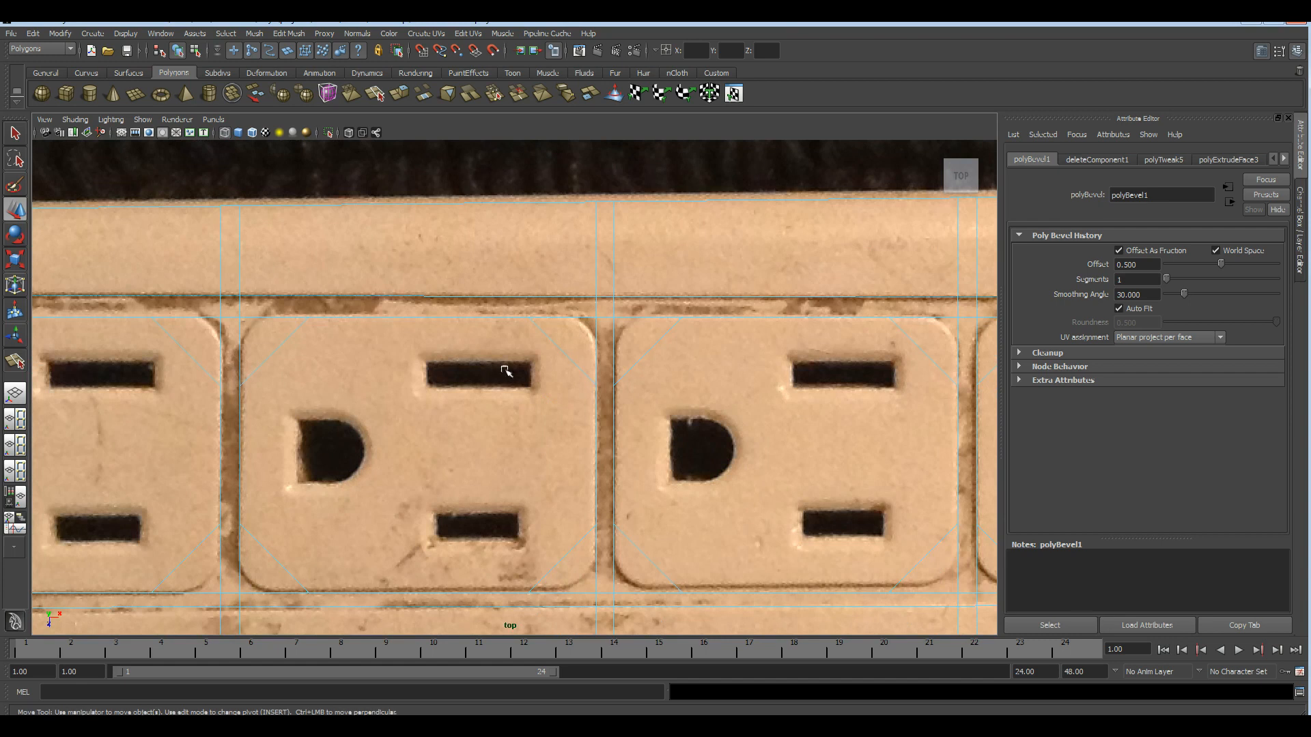
- Set the bevel offset to 0.224 and the segments to 3 to match the photo's rounded outlet corners
middle_click_drag(581, 347, 559, 371, "alt")
scroll(558, 371, "up", 1)
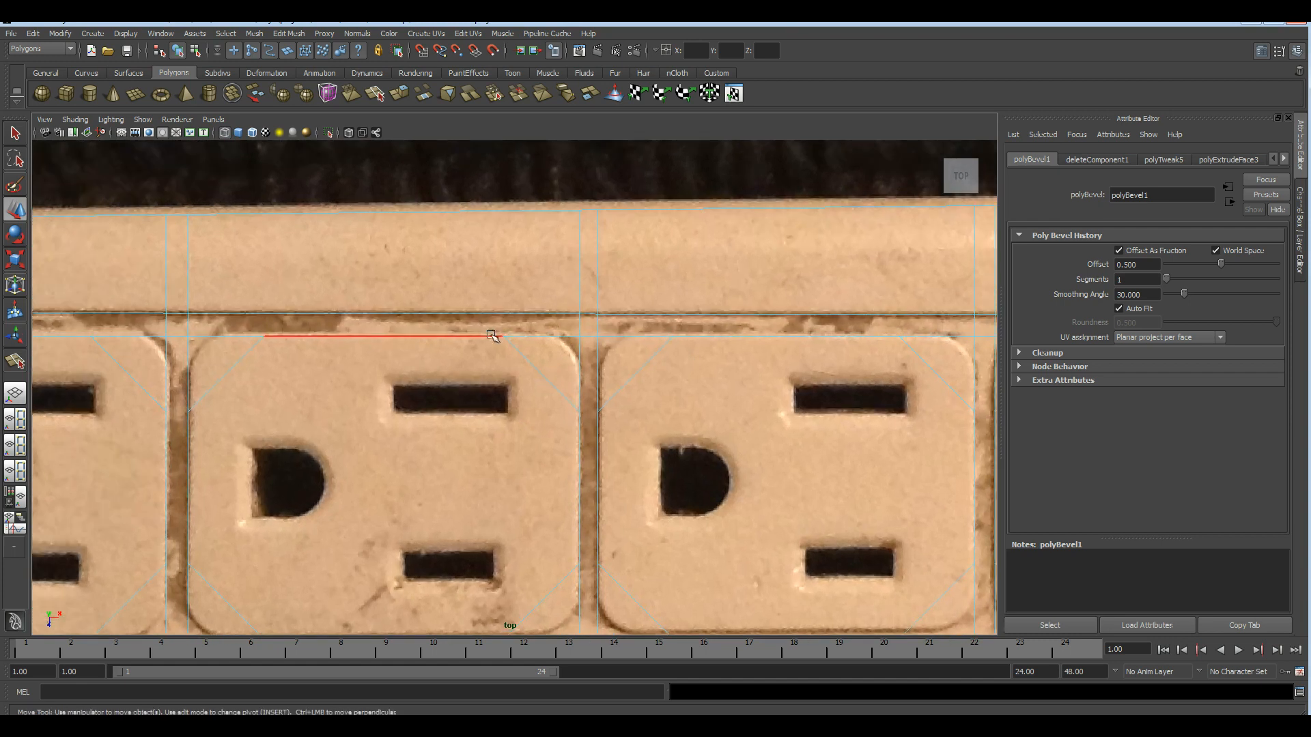
scroll(584, 338, "up", 4)
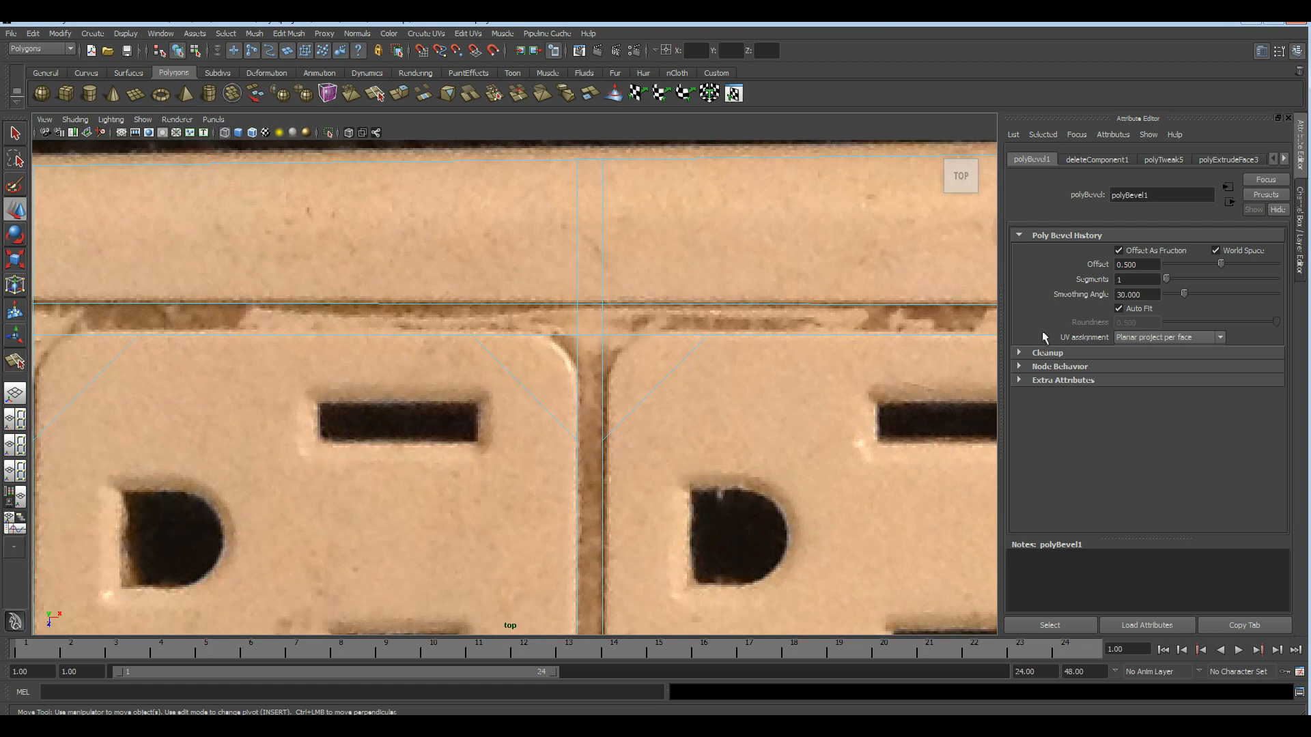
left_click_drag(1214, 266, 1212, 265)
scroll(776, 366, "down", 8)
middle_click_drag(651, 398, 630, 398, "alt")
scroll(635, 399, "up", 1)
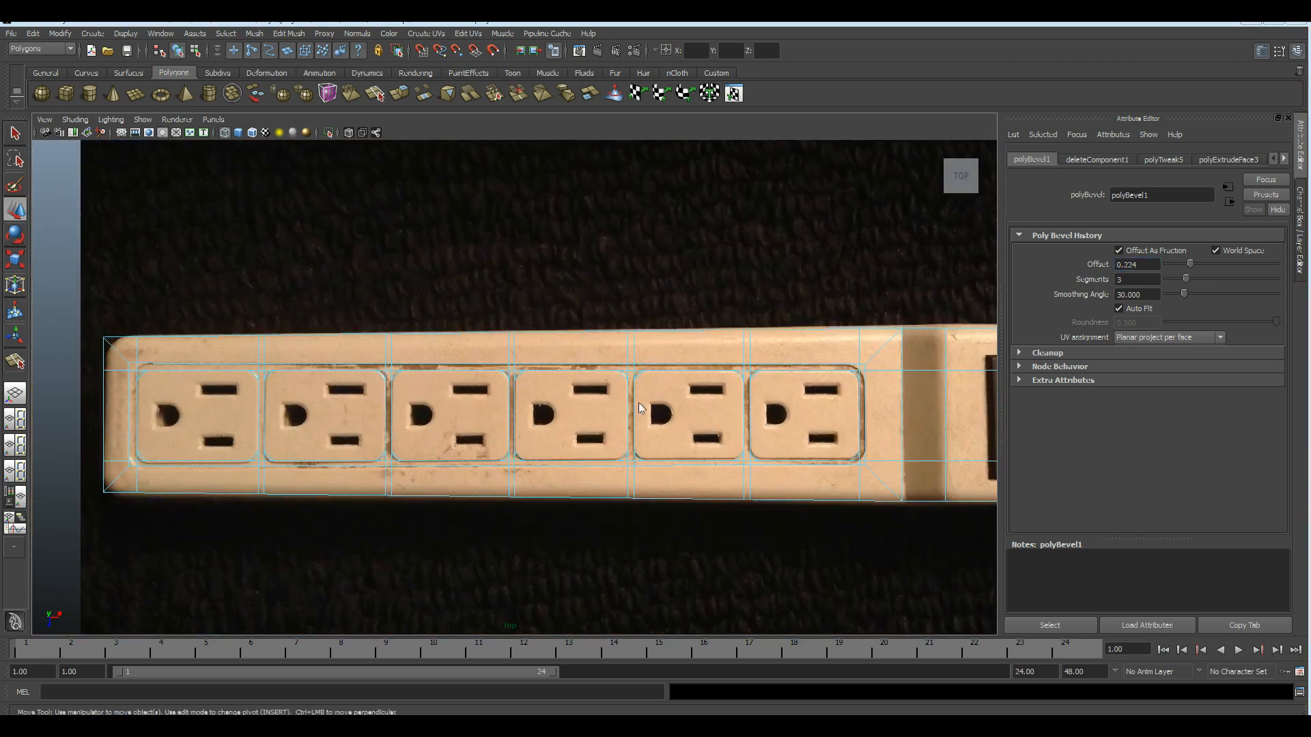
- Return to the perspective view, clear the selection and save the scene with the rounded outlets
key("space")
key("space")
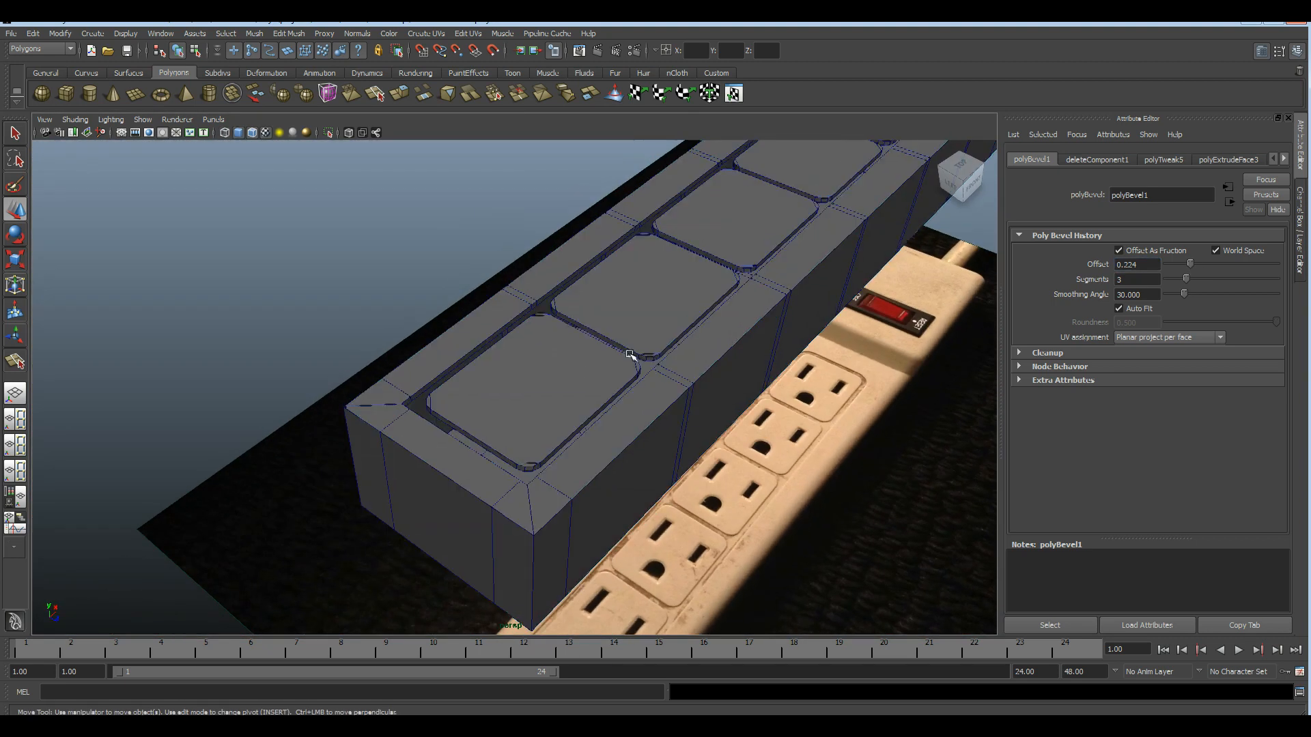
left_click(629, 353)
left_click_drag(600, 338, 657, 360, "alt")
left_click_drag(584, 389, 561, 407, "alt")
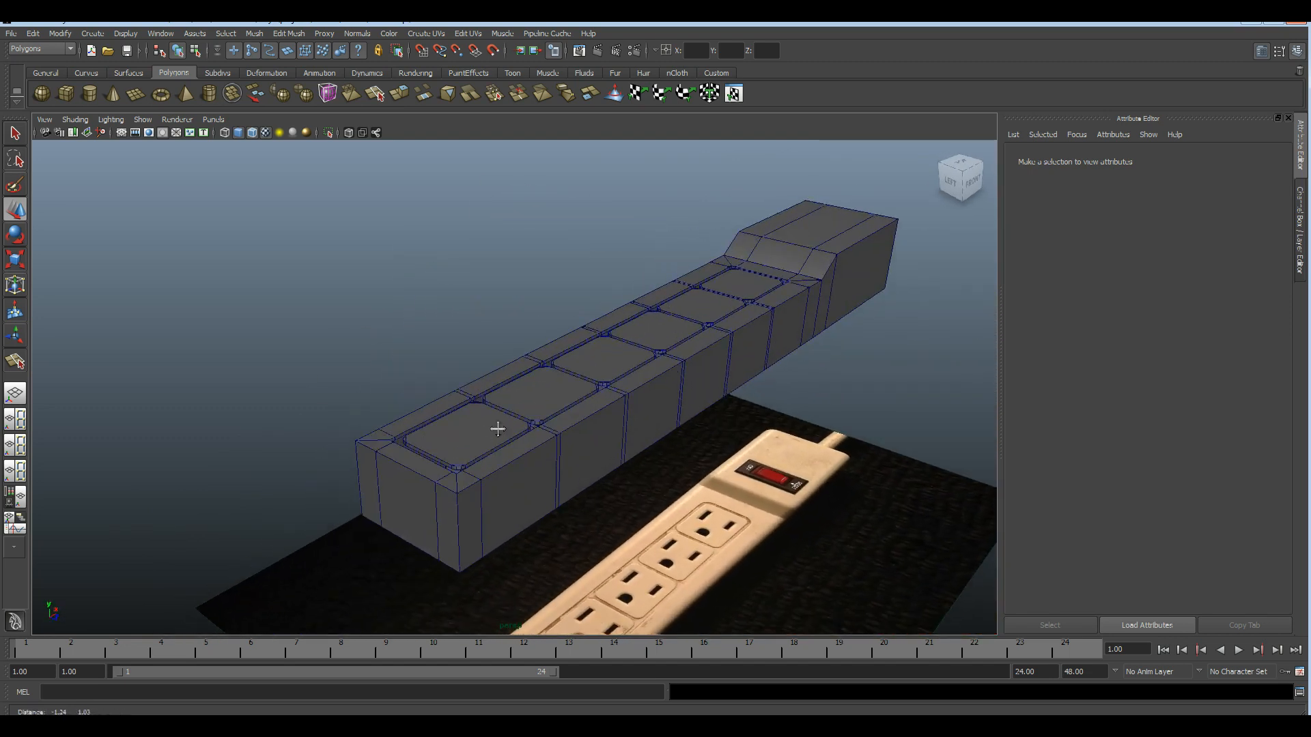
right_click_drag(546, 409, 517, 471, "alt")
key("alt+Tab")
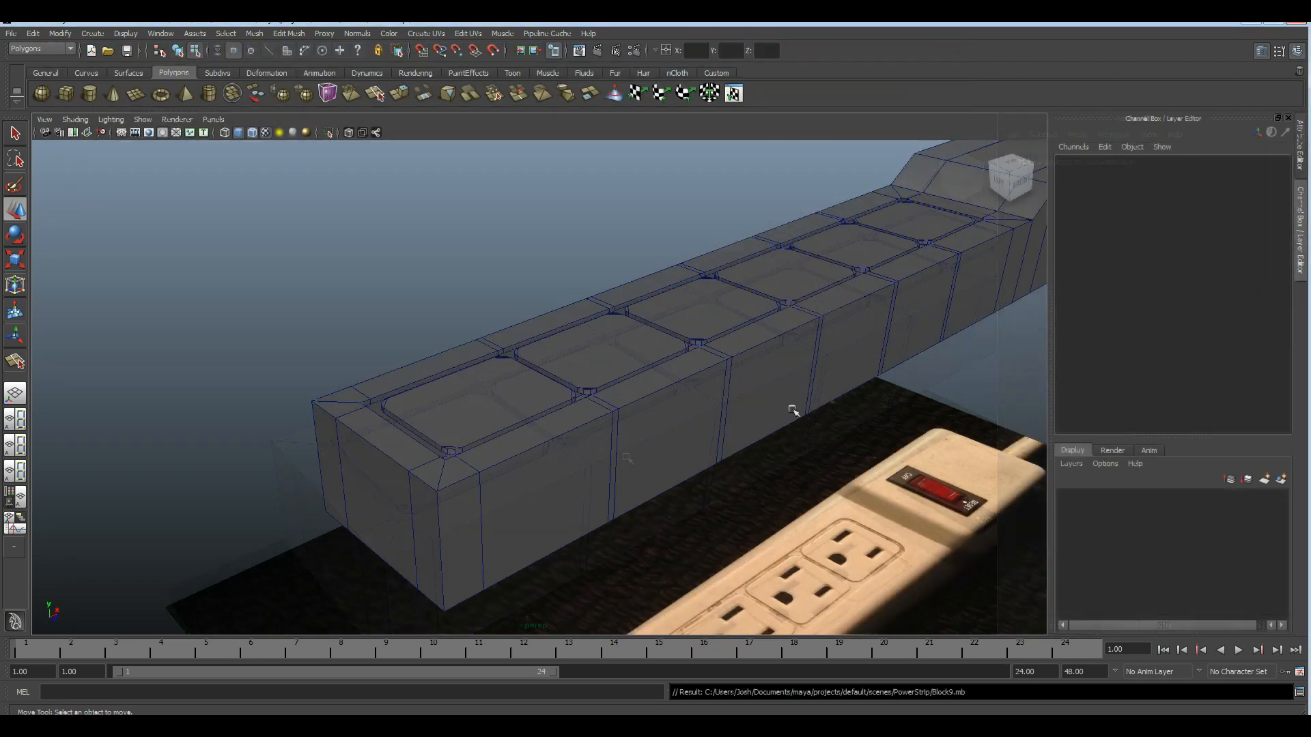
middle_click_drag(793, 407, 563, 529, "alt")
right_click_drag(519, 430, 1195, 697, "alt")
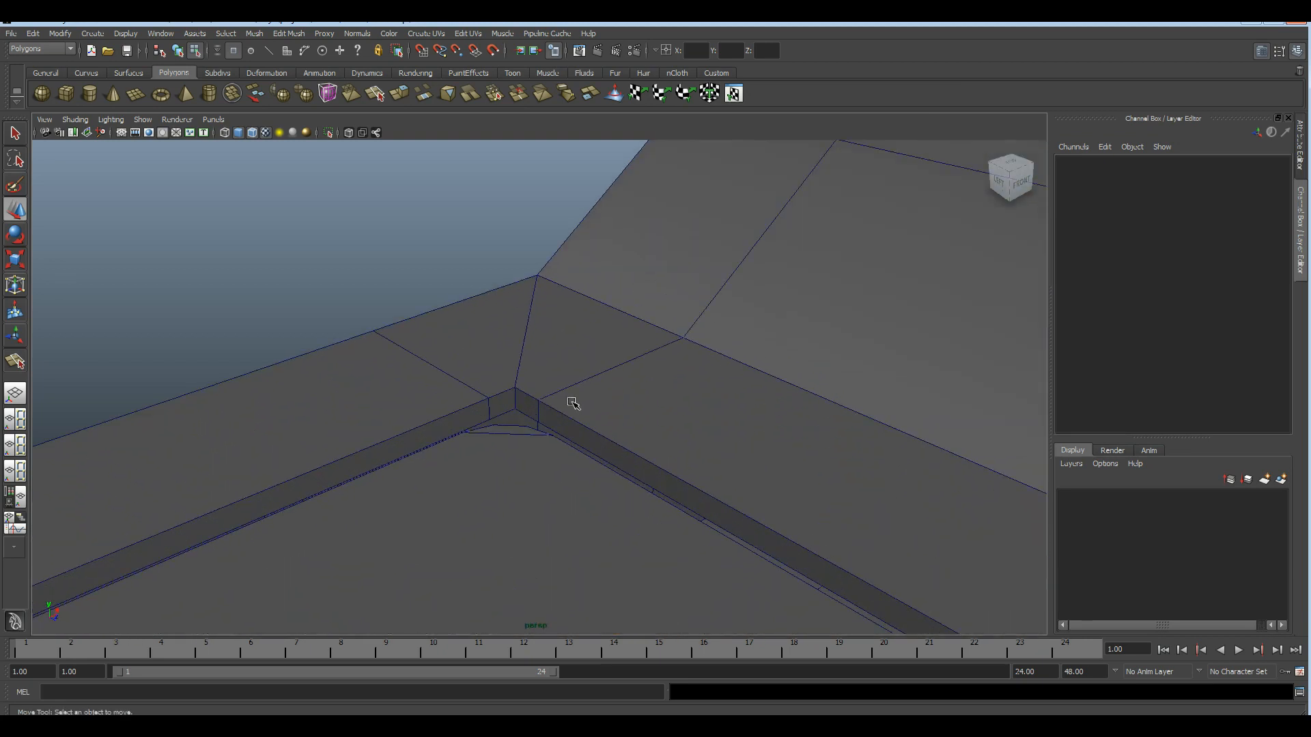
right_click_drag(573, 403, 565, 354)
left_click(514, 398)
left_click_drag(571, 503, 702, 478, "alt")
right_click_drag(703, 477, 825, 471, "alt")
middle_click_drag(826, 471, 656, 488, "alt")
scroll(696, 466, "up", 1)
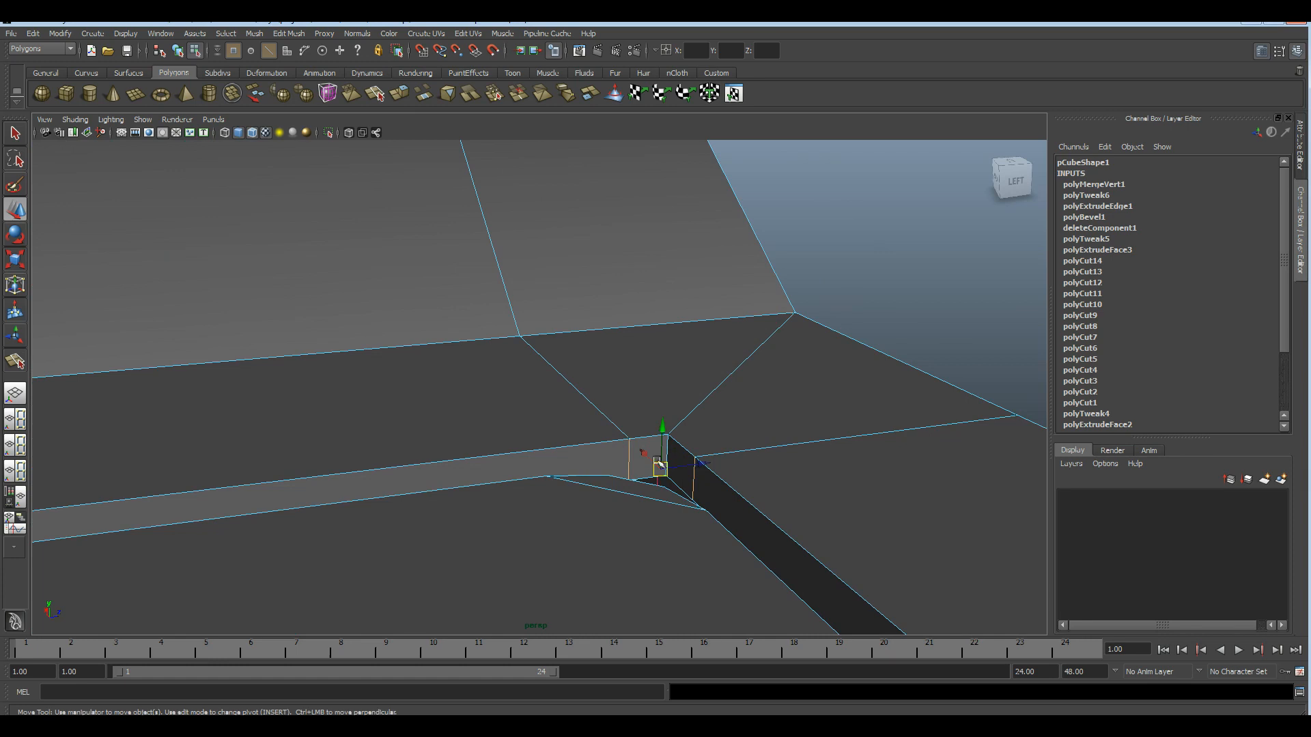
left_click(940, 304)
right_click_drag(905, 427, 678, 477, "alt")
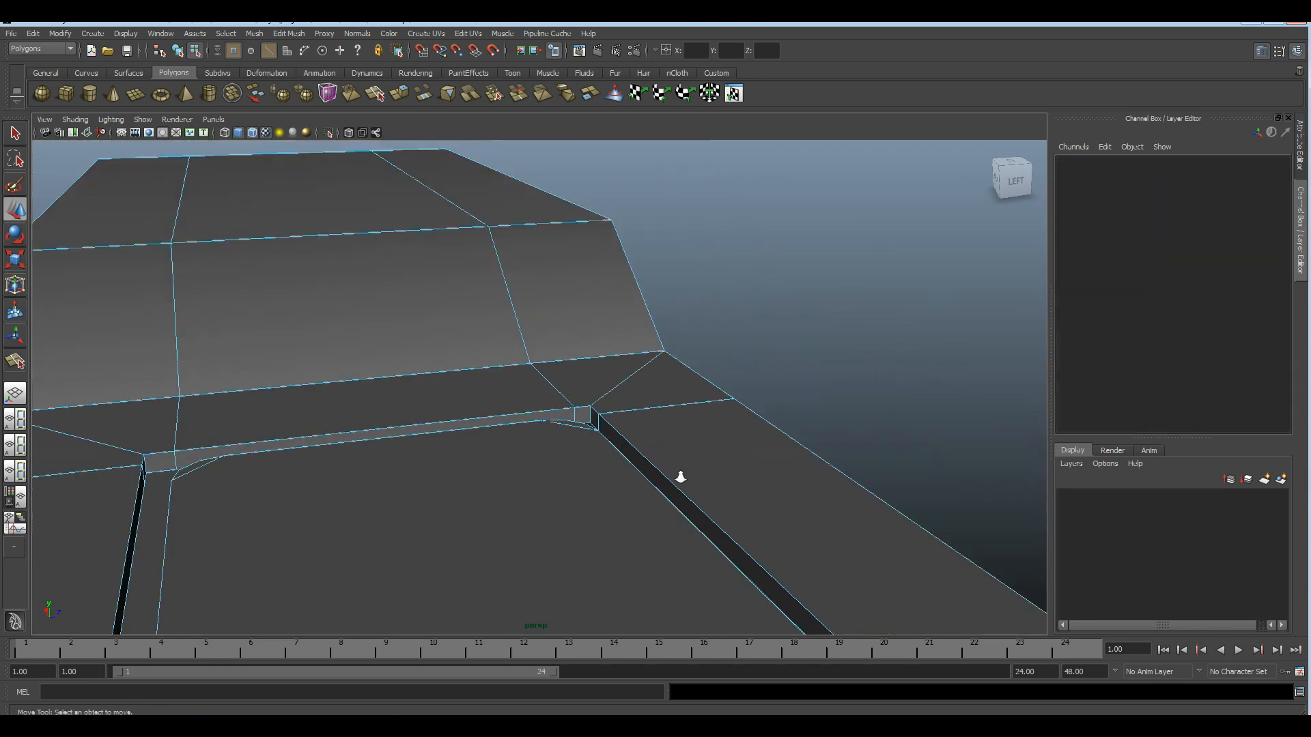
- Delete one of the two lengthwise edge loops running over the raised end and along the underside
left_click_drag(679, 477, 547, 497, "alt")
middle_click_drag(547, 497, 547, 521, "alt")
right_click_drag(547, 522, 568, 515, "alt")
scroll(565, 516, "down", 2)
scroll(577, 365, "up", 1)
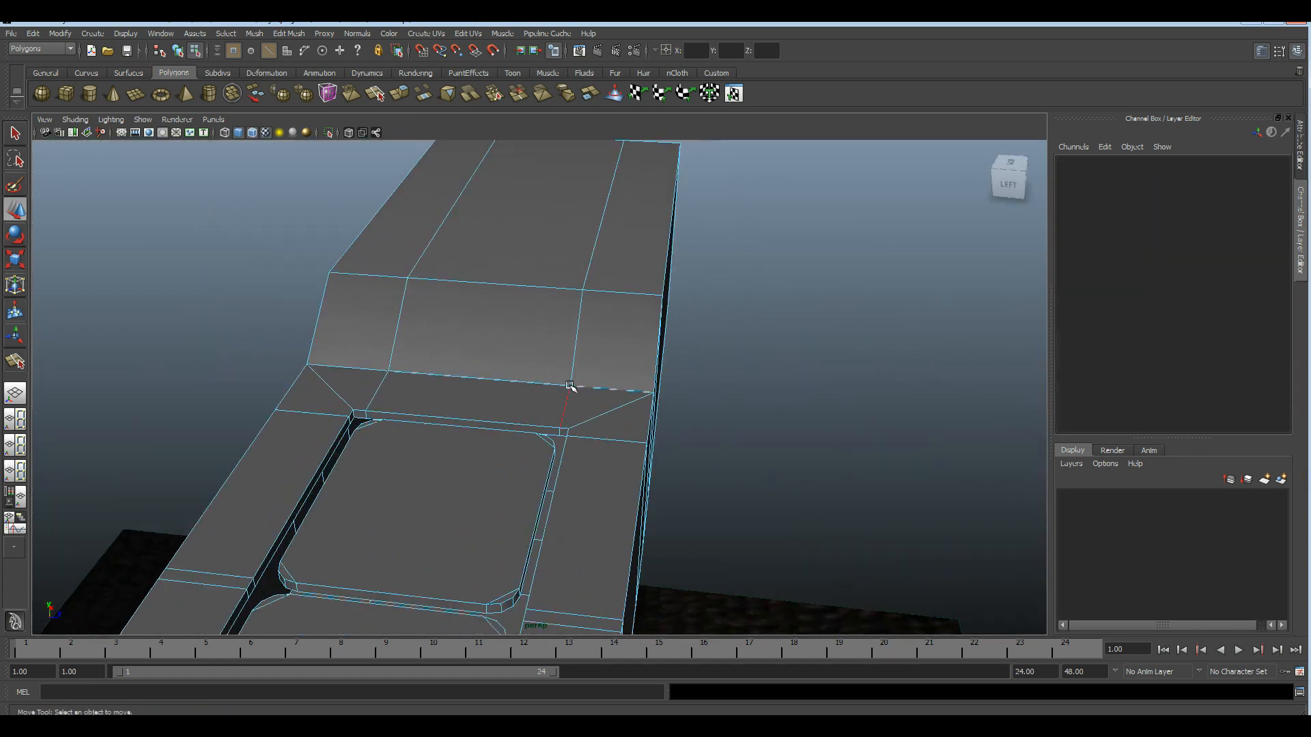
double_click(575, 333)
left_click_drag(560, 368, 492, 488, "alt")
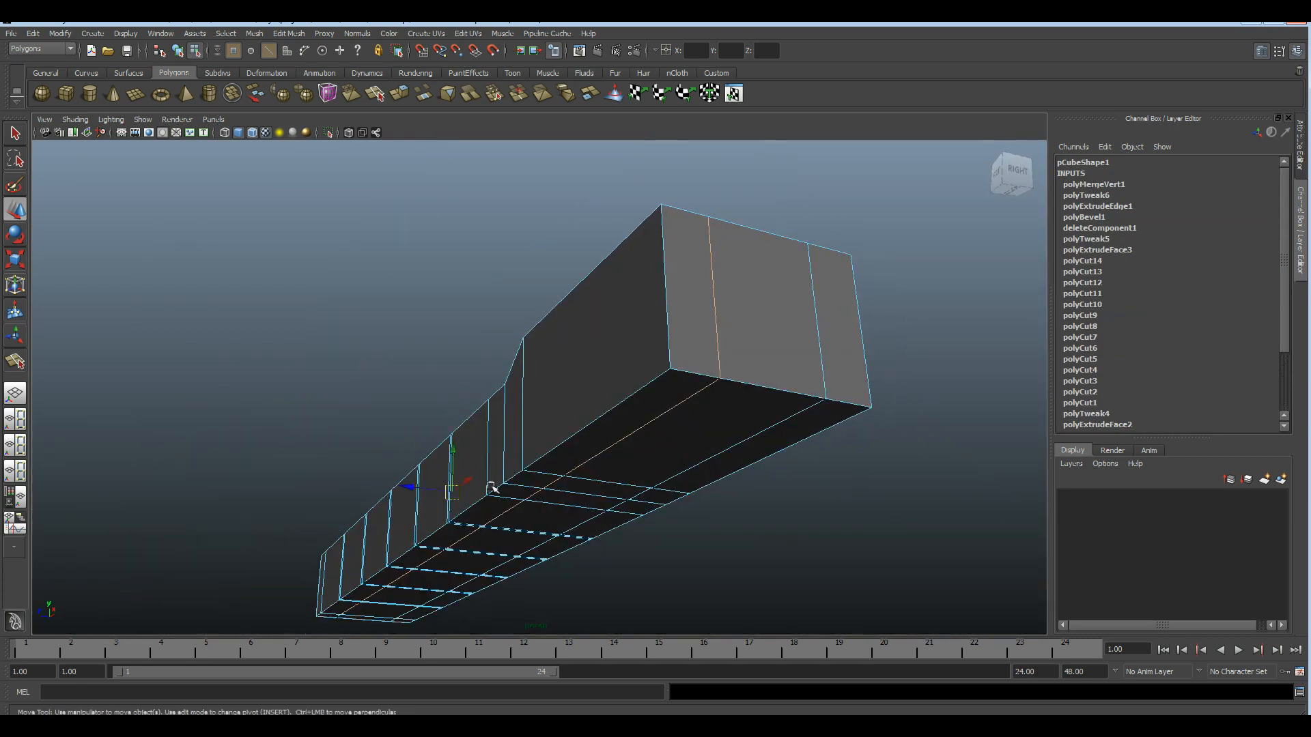
left_click_drag(423, 565, 646, 478, "alt")
left_click(558, 499)
right_click_drag(666, 498, 609, 285, "alt")
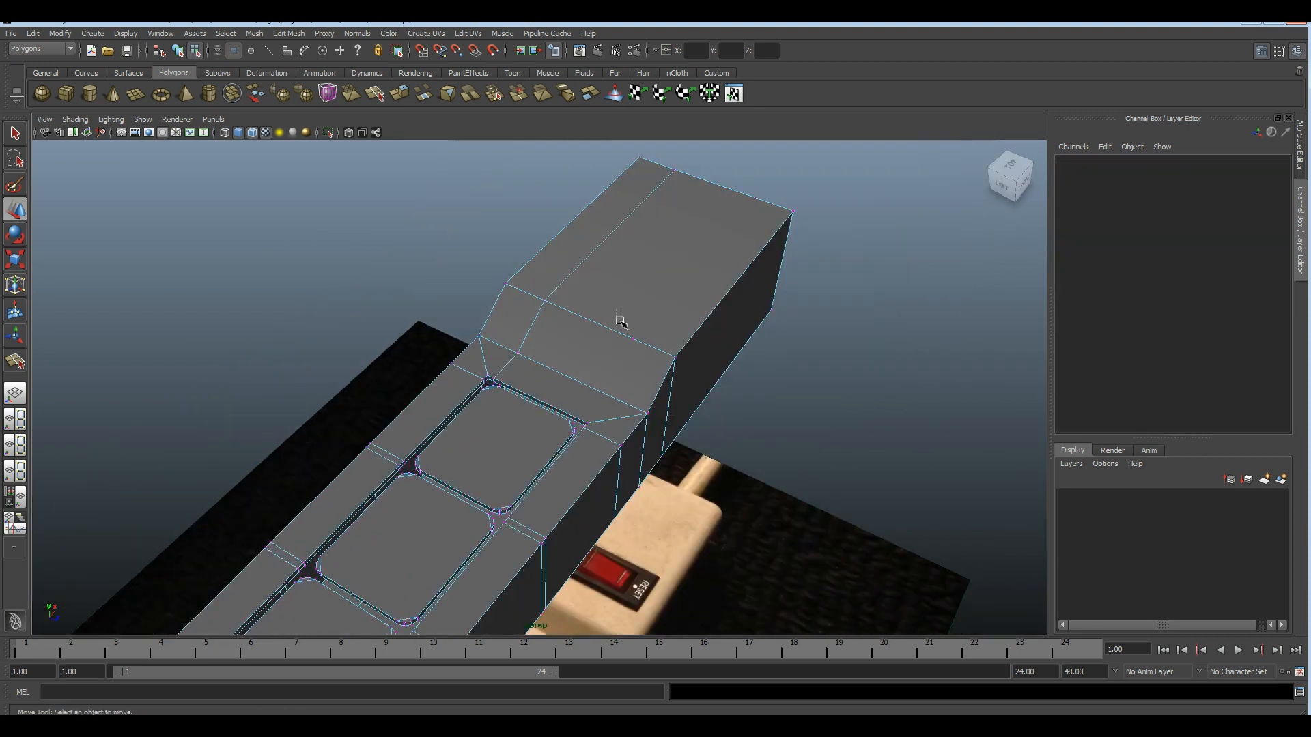
- Delete the stray vertices left around the raised end where the edge loop was removed
left_click_drag(630, 301, 400, 269, "alt")
key("Delete")
left_click_drag(367, 346, 615, 459, "alt")
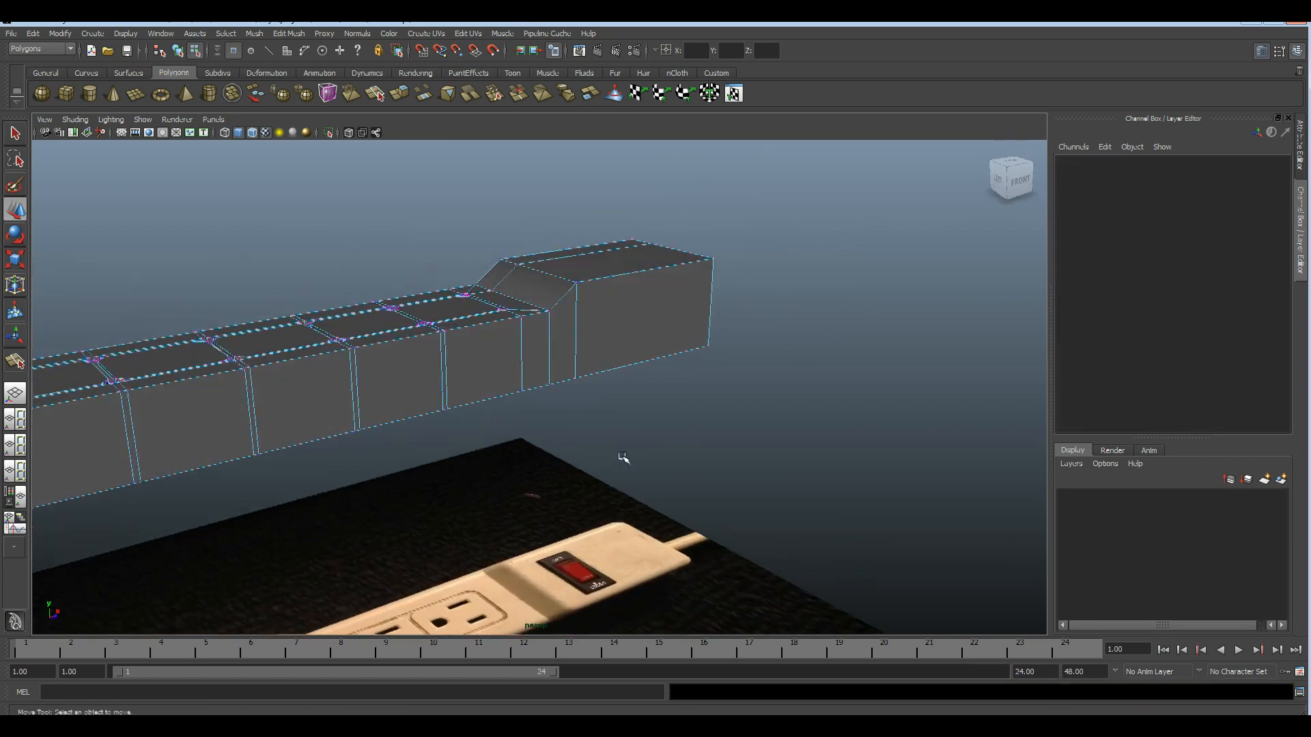
right_click_drag(615, 460, 518, 368, "alt")
left_click_drag(228, 250, 863, 527)
key("Delete")
right_click_drag(423, 471, 508, 539, "alt")
scroll(508, 539, "down", 2)
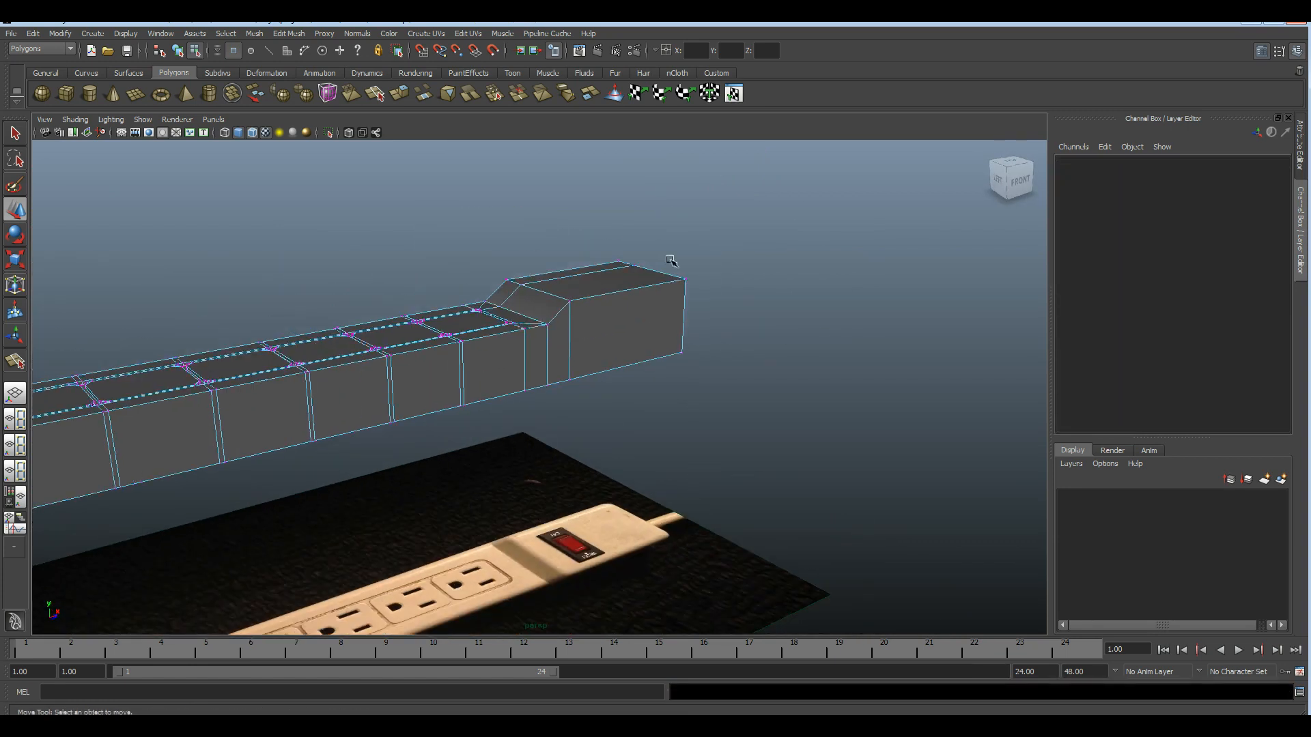
- Box-select the body's vertices and delete the leftover ones, keeping those with complex edges, and leave component mode
key("F8")
scroll(580, 513, "down", 3)
left_click_drag(632, 493, 666, 478, "alt")
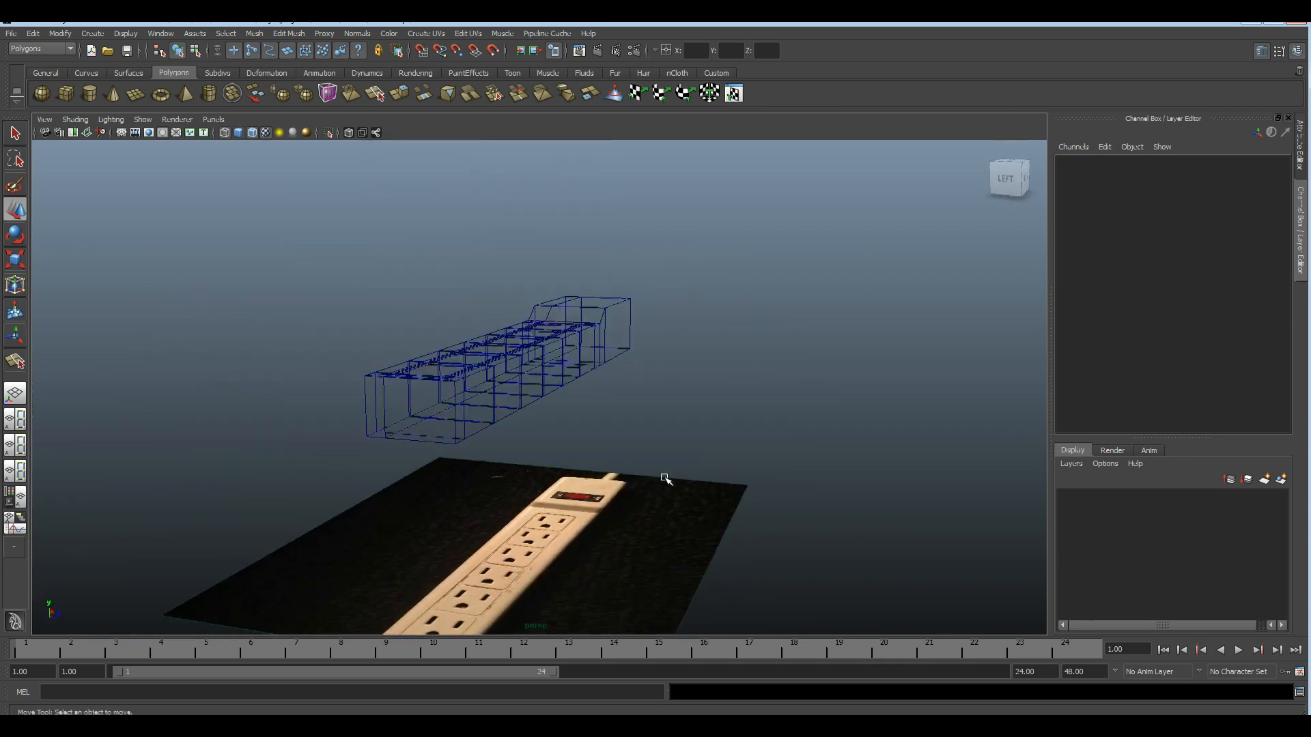
left_click_drag(395, 331, 726, 439)
key("Delete")
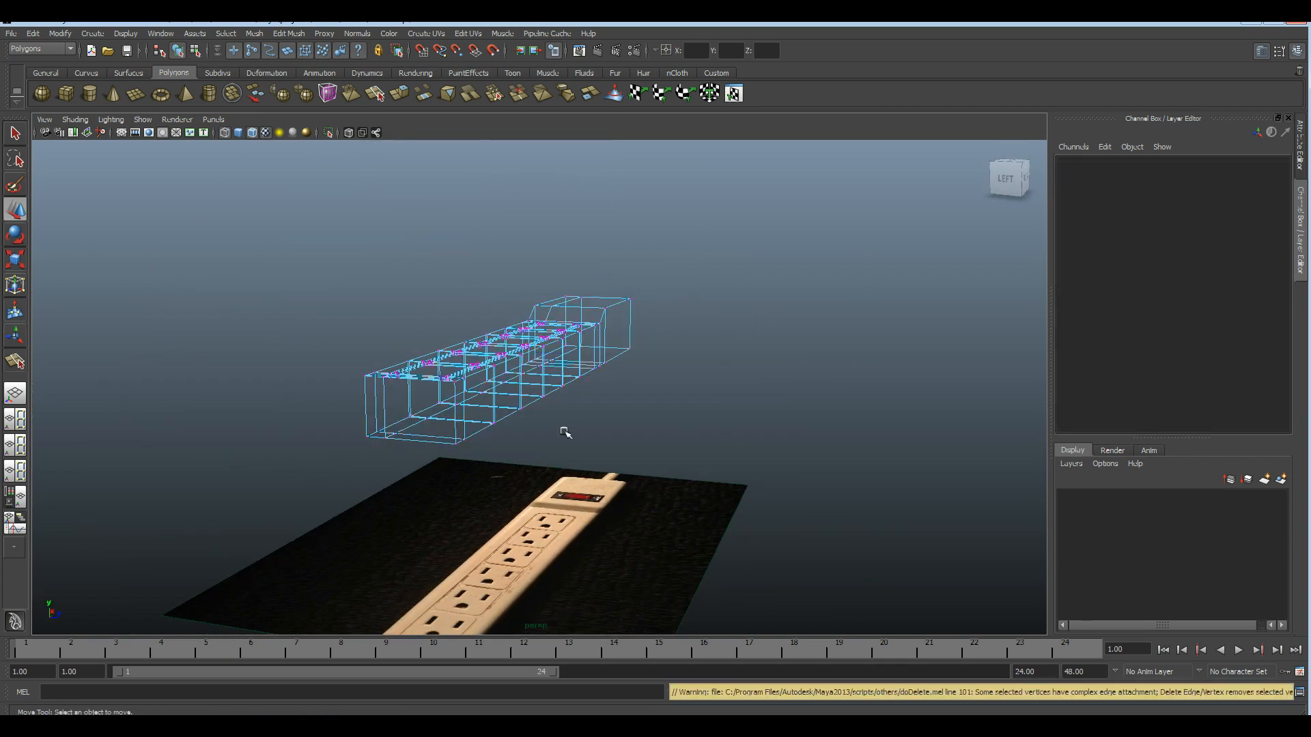
key("F8")
left_click(703, 304)
- Delete the other lengthwise edge loop running over the raised end and down the opposite end face
left_click_drag(702, 305, 544, 413, "alt")
scroll(404, 433, "up", 4)
scroll(544, 413, "up", 2)
left_click(547, 464)
left_click_drag(546, 464, 621, 383, "alt")
double_click(488, 311)
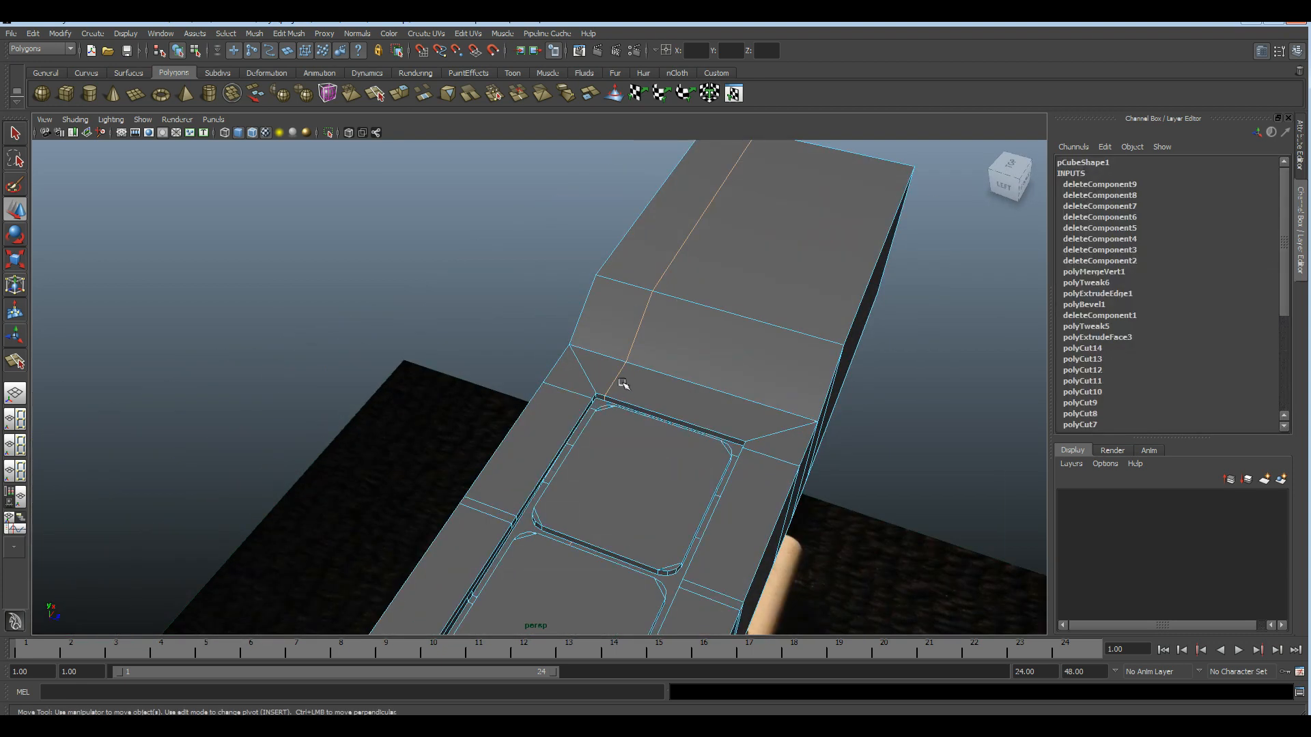
scroll(618, 540, "down", 5)
middle_click_drag(618, 540, 580, 426, "alt")
scroll(608, 427, "up", 3)
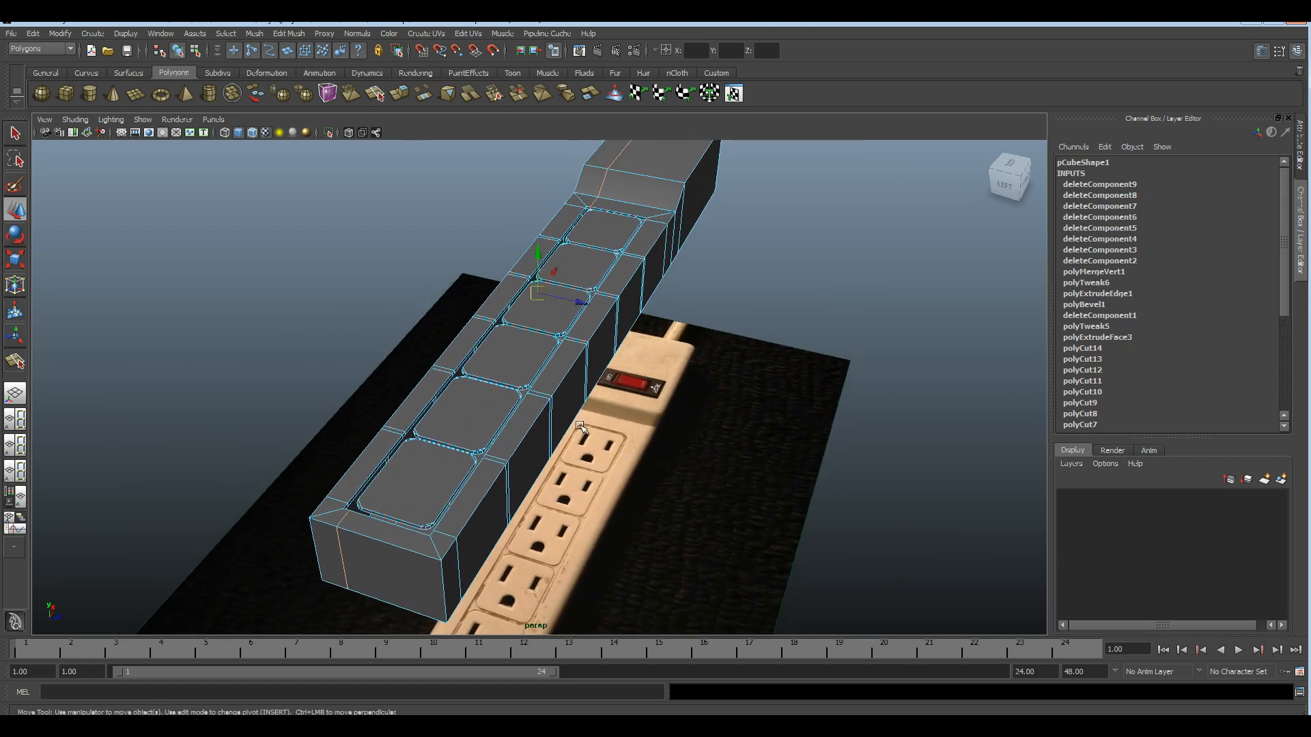
left_click(580, 427)
- Box-select all vertices of the body, delete the leftover ones and clear the selection
scroll(553, 370, "down", 2)
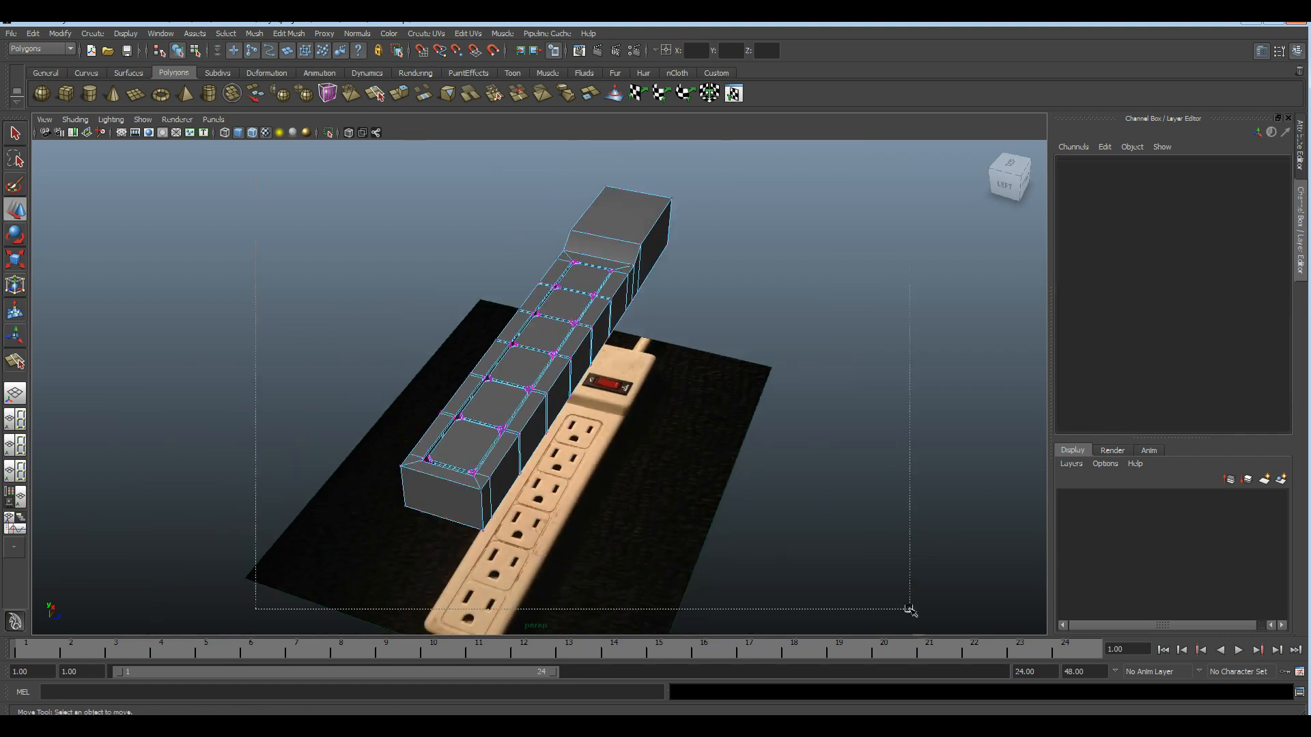
left_click_drag(906, 594, 906, 594)
key("Delete")
left_click(753, 220)
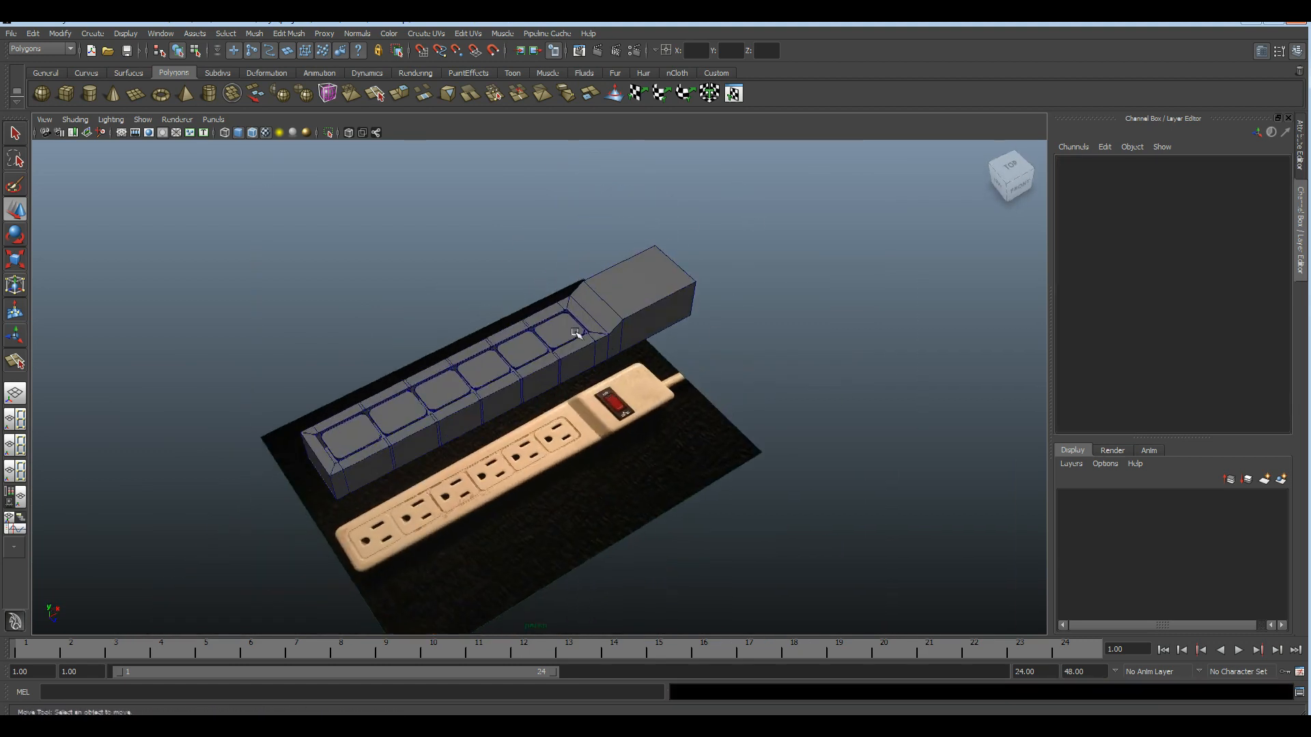
- Preview the power strip body smoothed and return it to the unsmoothed display
scroll(607, 348, "up", 3)
left_click(682, 400)
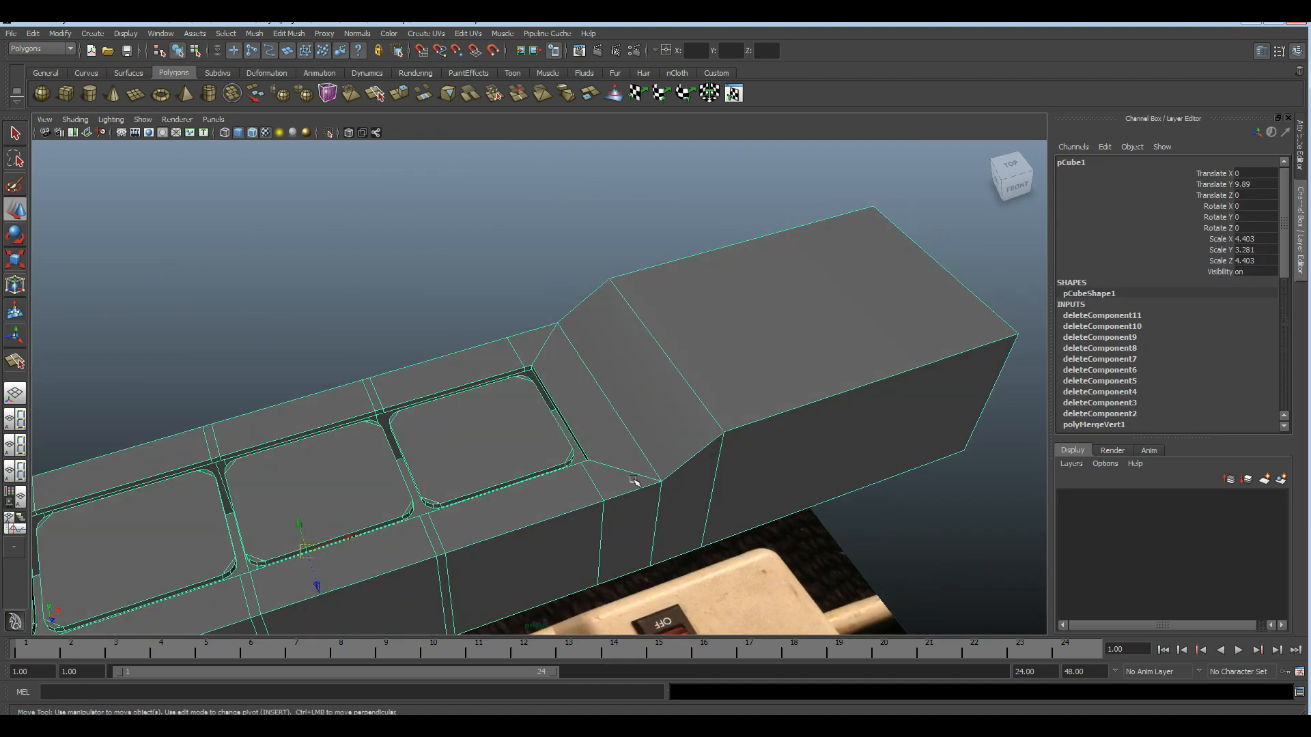
key("3")
key("1")
scroll(811, 357, "down", 2)
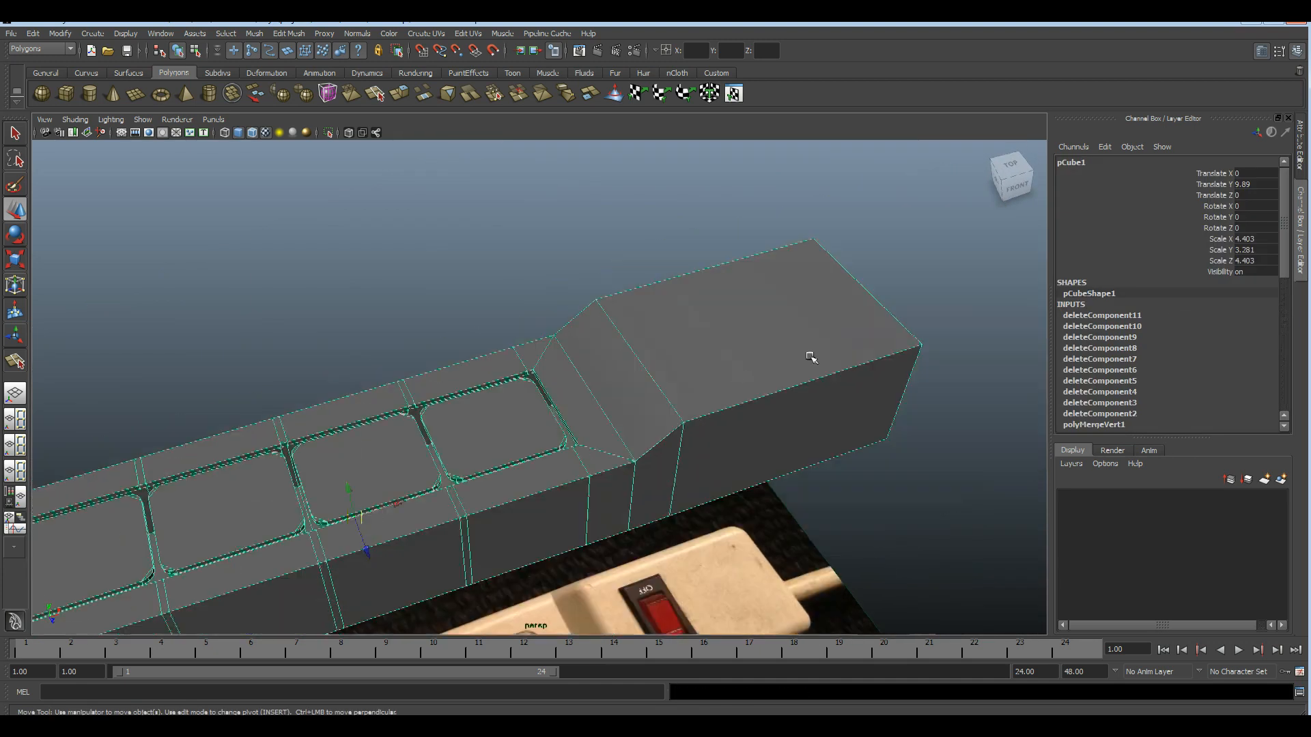
- Clear the selection and save the scene with the cleaned-up power strip body
scroll(812, 357, "down", 2)
left_click(529, 258)
left_click_drag(544, 453, 580, 366, "alt")
scroll(518, 435, "up", 3)
middle_click_drag(582, 366, 581, 382, "alt")
mouse_move(581, 381)
right_mouse_down("alt")
mouse_move(691, 521)
mouse_move(567, 362)
right_mouse_up("alt")
left_click_drag(686, 526, 575, 476, "alt")
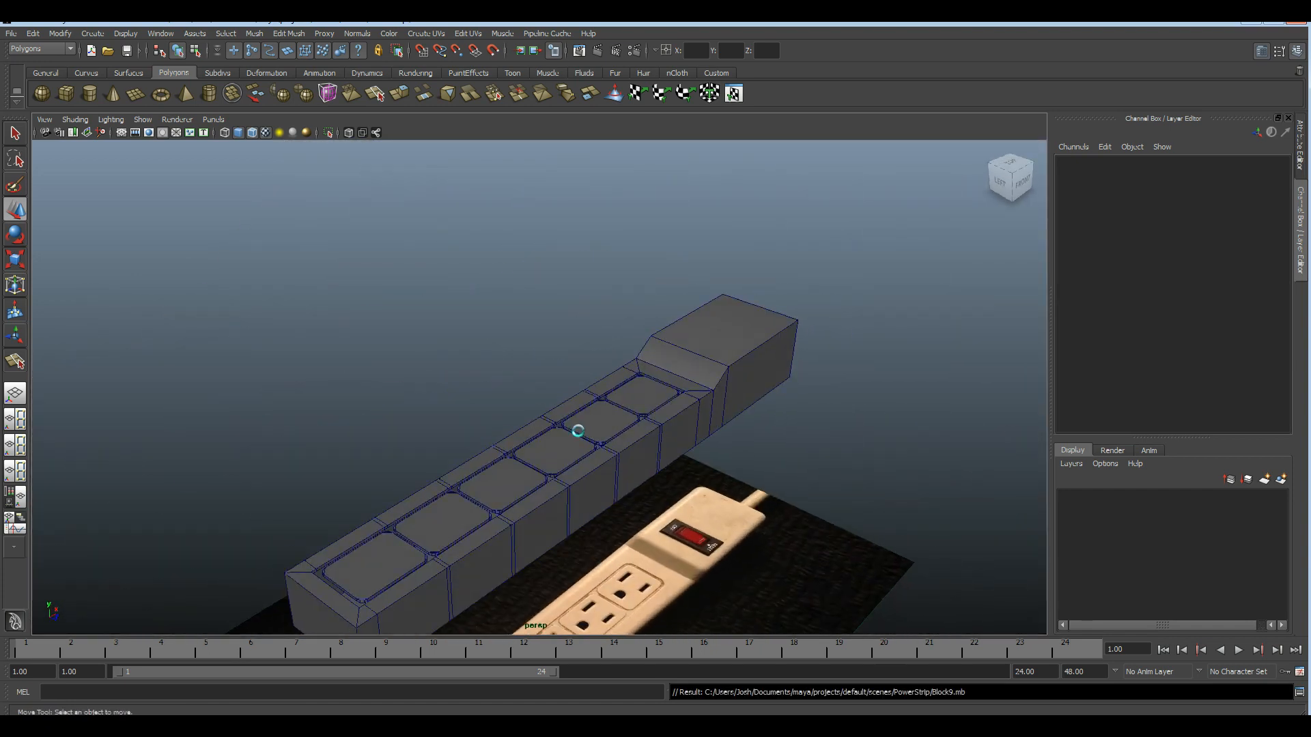
- Delete the crosswise edge loop running around the body beside the raised end's slope, along with its leftover points
middle_click_drag(578, 431, 536, 389, "alt")
right_click_drag(562, 372, 499, 465, "alt")
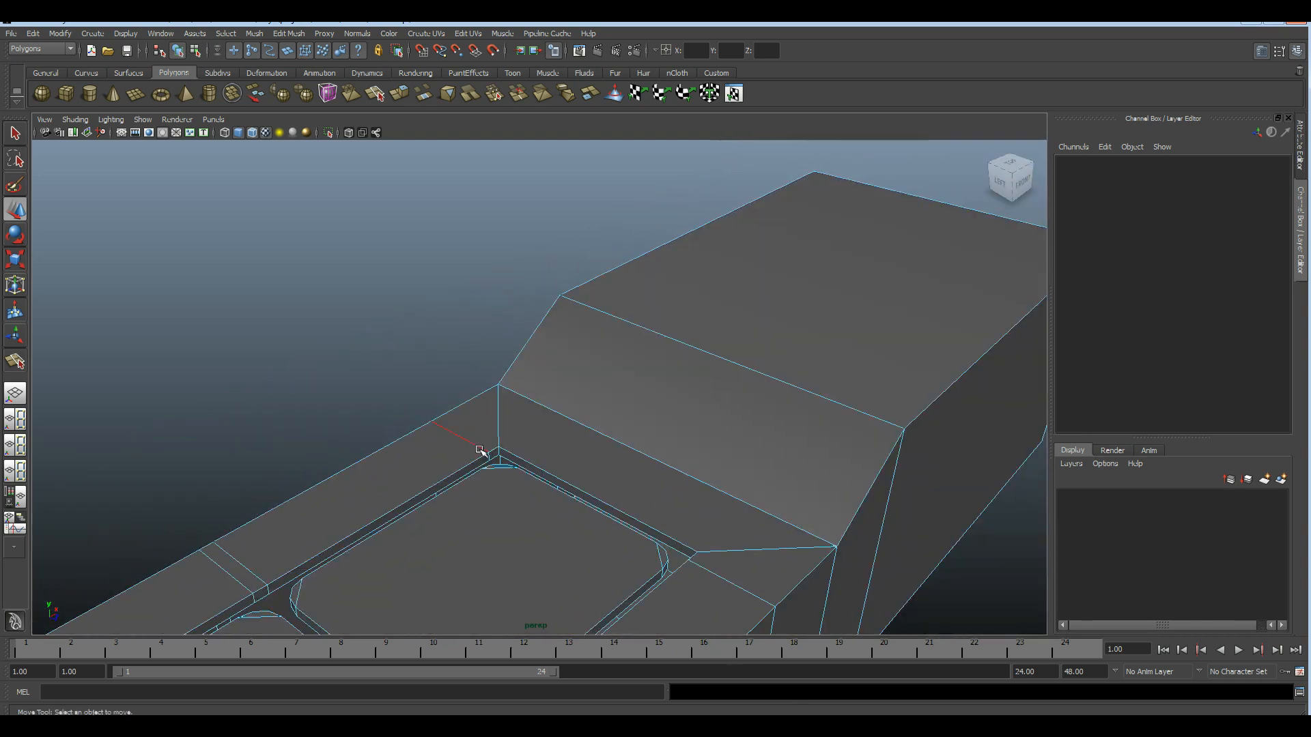
left_click(480, 450)
key("f")
left_click_drag(703, 530, 551, 489, "alt")
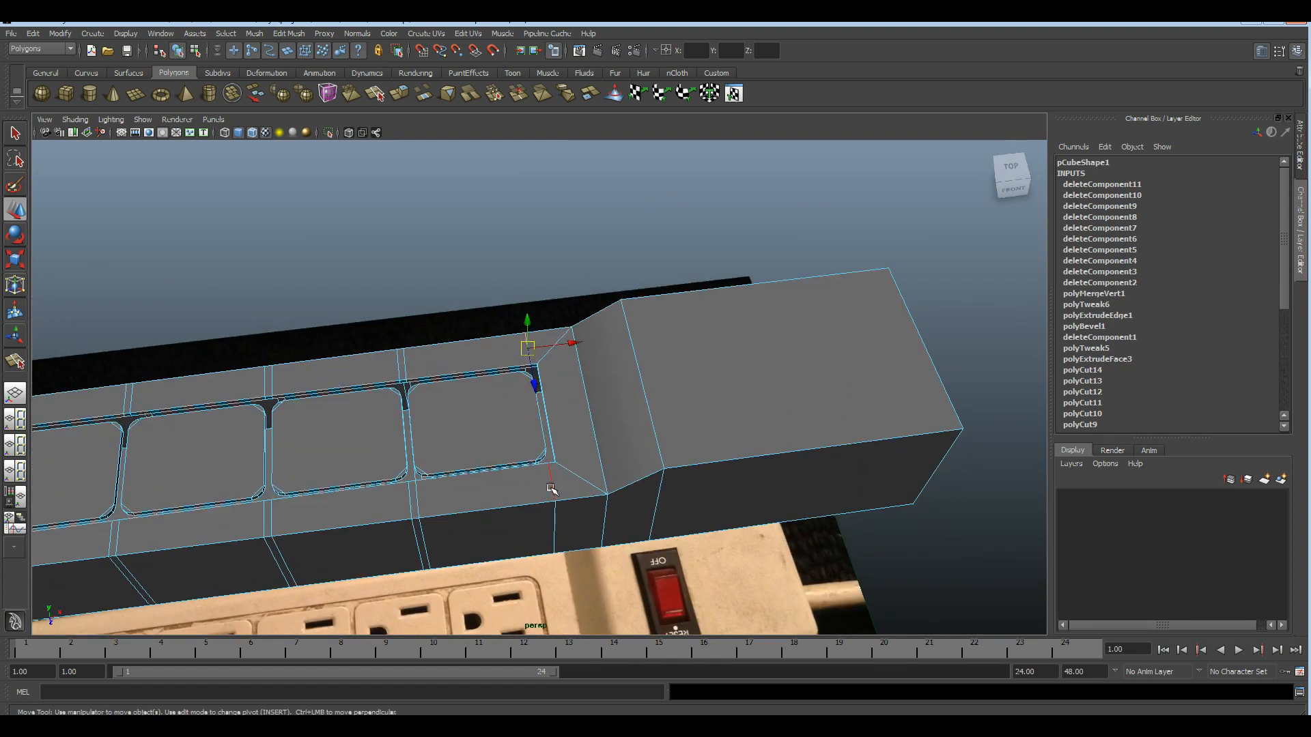
left_click_drag(551, 490, 568, 546, "alt")
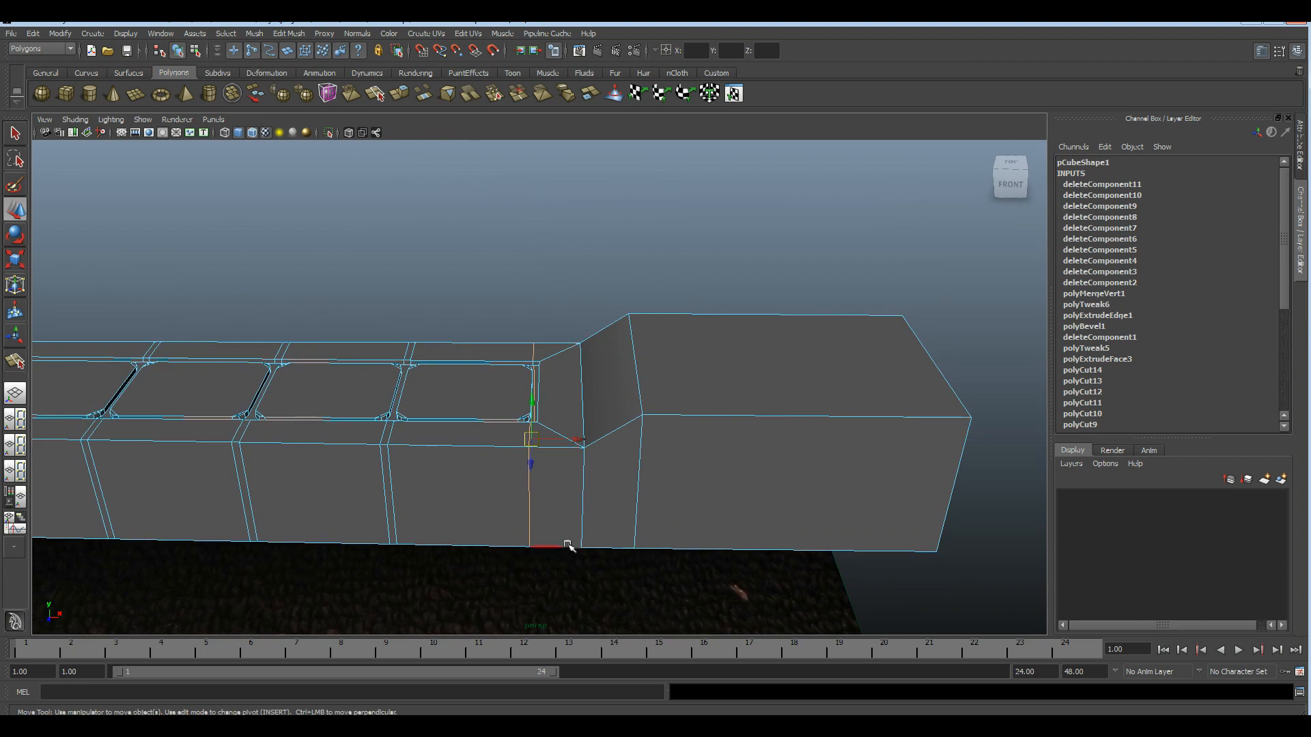
key("Delete")
left_click_drag(559, 610, 564, 611)
key("Delete")
- Delete the remaining pieces of that crosswise loop around the last outlet and on the body's other side
right_click_drag(467, 459, 598, 403, "alt")
left_click(524, 323)
left_click_drag(527, 335, 655, 512, "alt")
right_click_drag(656, 512, 827, 617, "alt")
key("Delete")
left_click_drag(465, 276, 457, 279)
key("Delete")
key("Delete")
- Box-select and delete the leftover vertices in the groove corner beside the raised end
scroll(579, 400, "down", 4)
left_click_drag(595, 441, 779, 431, "alt")
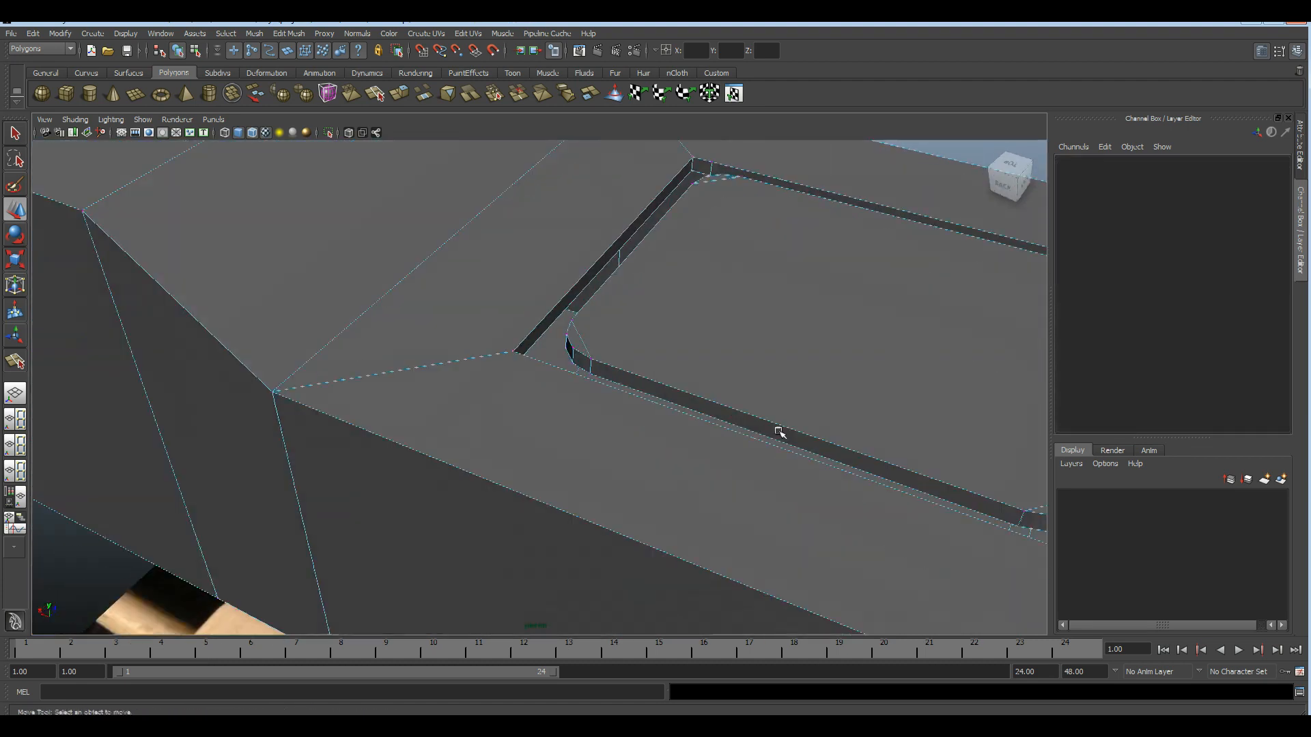
middle_click_drag(778, 431, 492, 428, "alt")
right_click_drag(491, 428, 602, 327, "alt")
left_click_drag(536, 300, 587, 370)
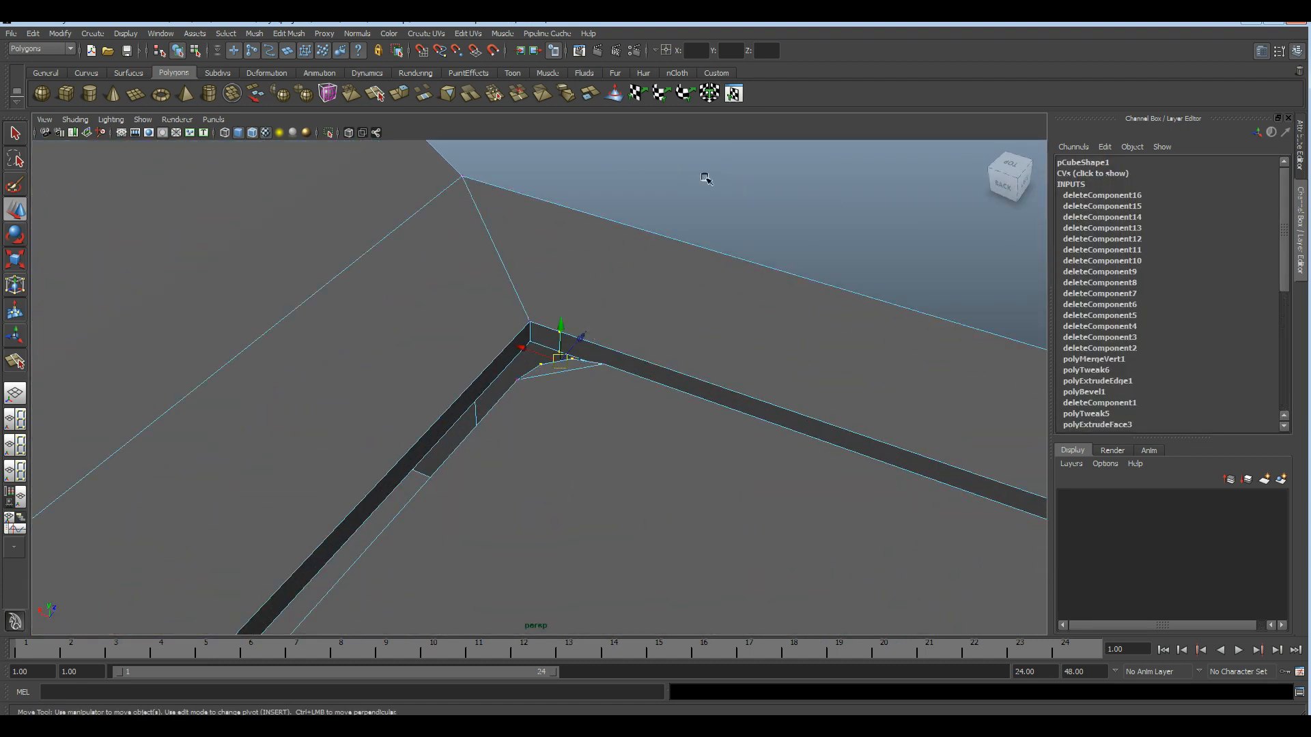
key("Delete")
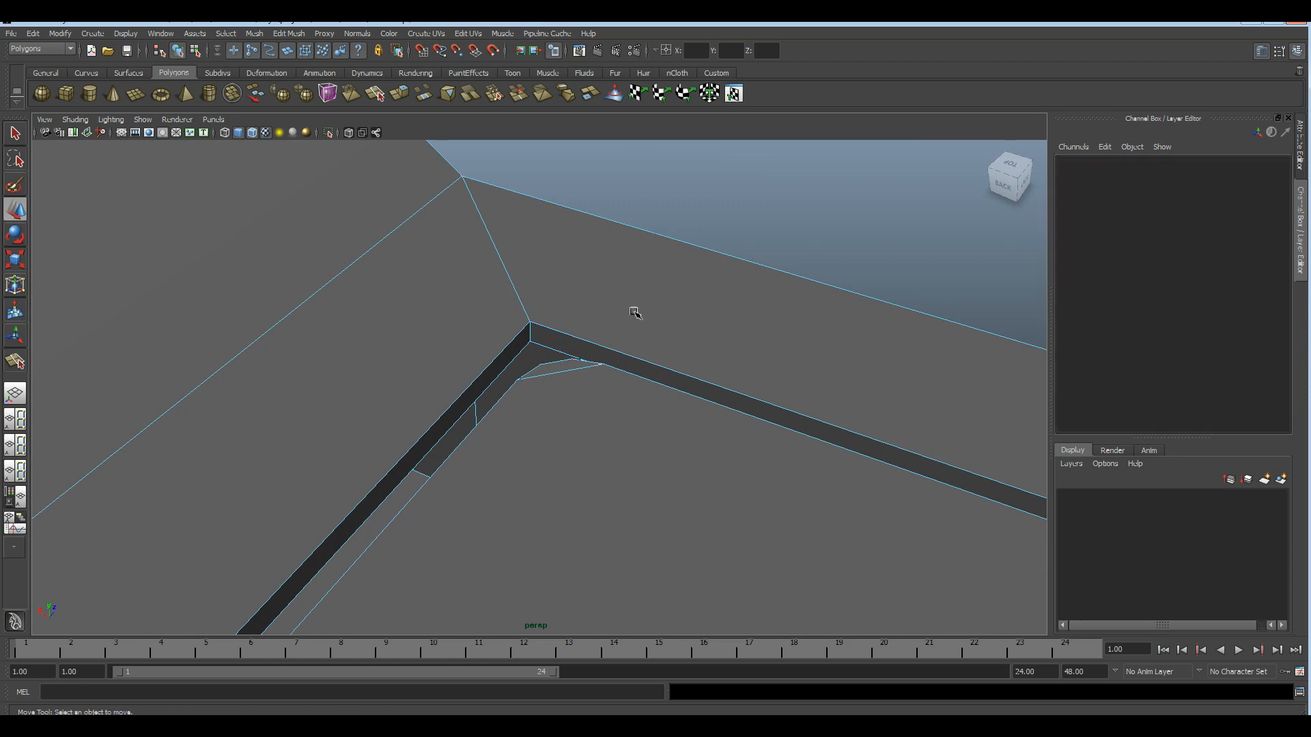
- Preview the power strip body smoothed and return it to the unsmoothed display
left_click_drag(585, 313, 496, 350, "alt")
left_click(510, 354)
key("3")
key("1")
scroll(560, 386, "down", 3)
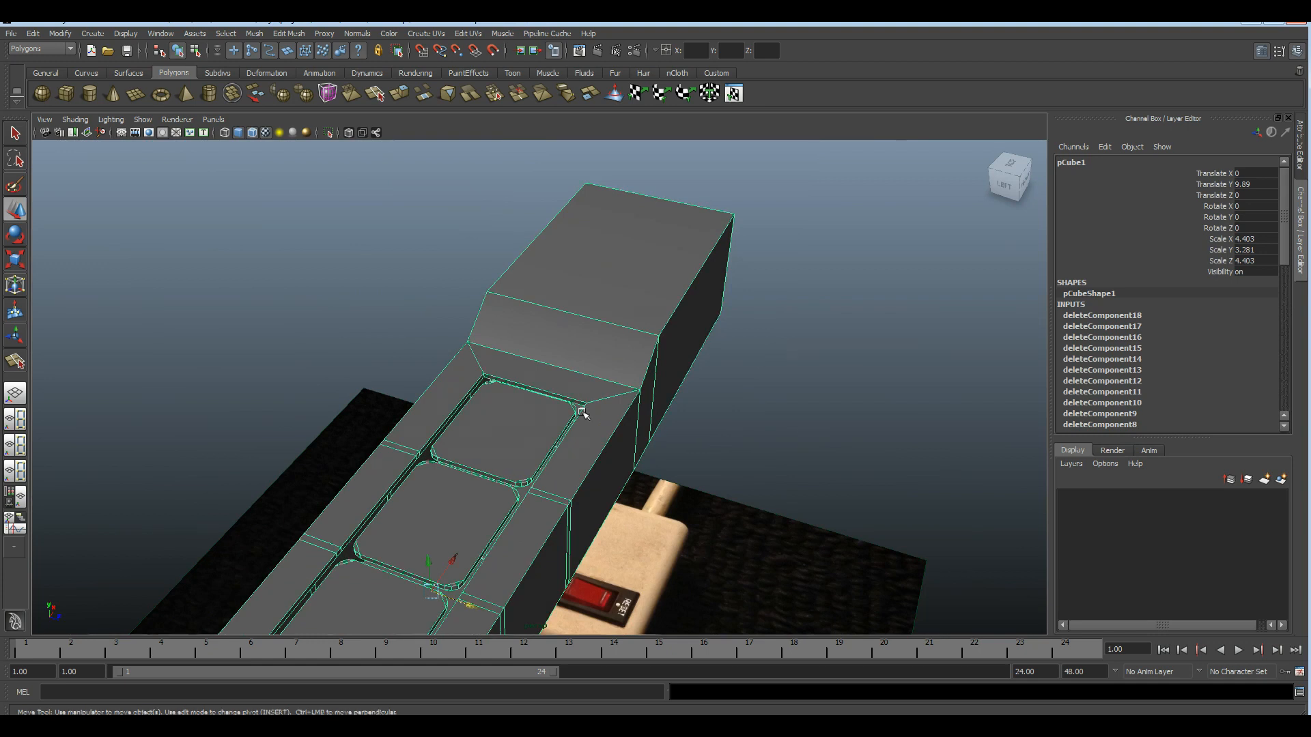
- Examine the crosswise edge loop and the groove corners around the outlet at the body's low end
left_click_drag(603, 407, 533, 417, "alt")
middle_click_drag(532, 417, 765, 426, "alt")
left_click_drag(765, 425, 716, 536, "alt")
middle_click_drag(716, 536, 632, 511, "alt")
left_click_drag(678, 486, 517, 478, "alt")
right_click_drag(503, 418, 498, 368)
left_click_drag(540, 454, 600, 481, "alt")
double_click(532, 432)
left_click_drag(469, 529, 605, 457, "alt")
scroll(623, 490, "down", 4)
left_click_drag(643, 524, 678, 556, "alt")
scroll(676, 519, "up", 4)
left_click_drag(674, 485, 588, 444, "alt")
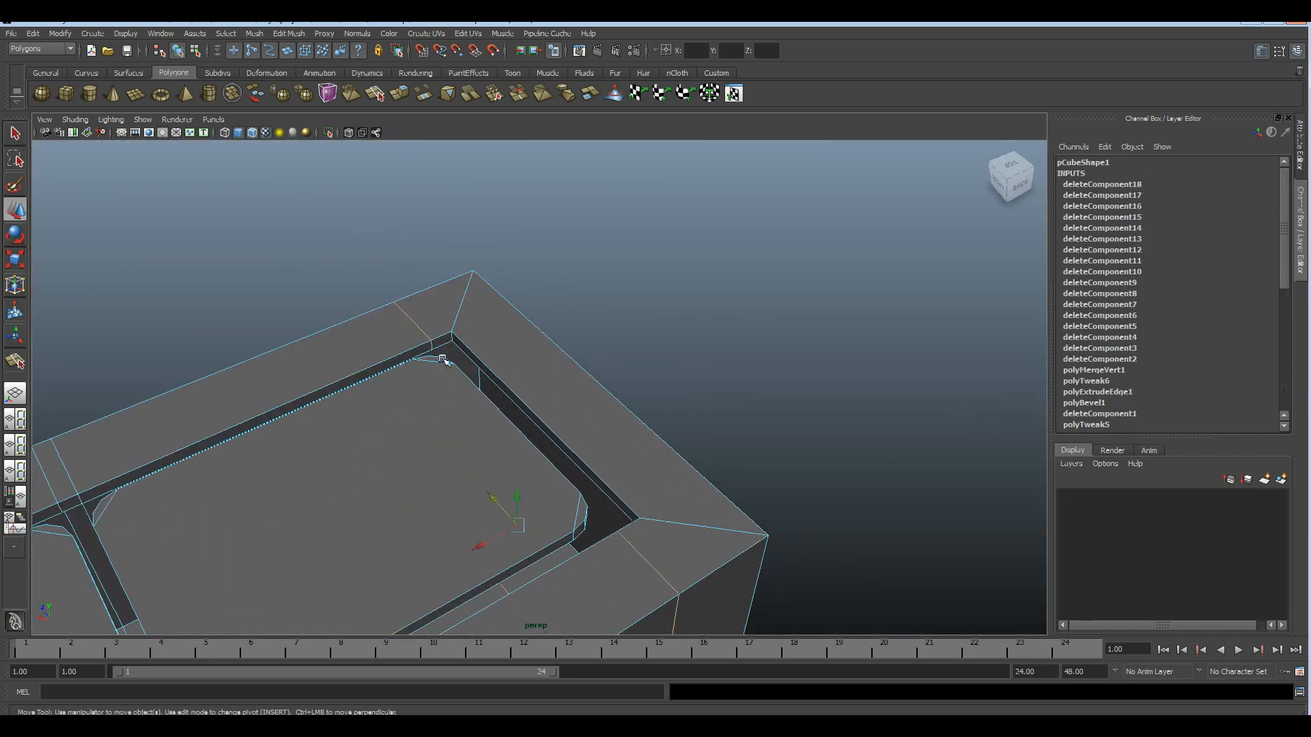
scroll(445, 360, "up", 4)
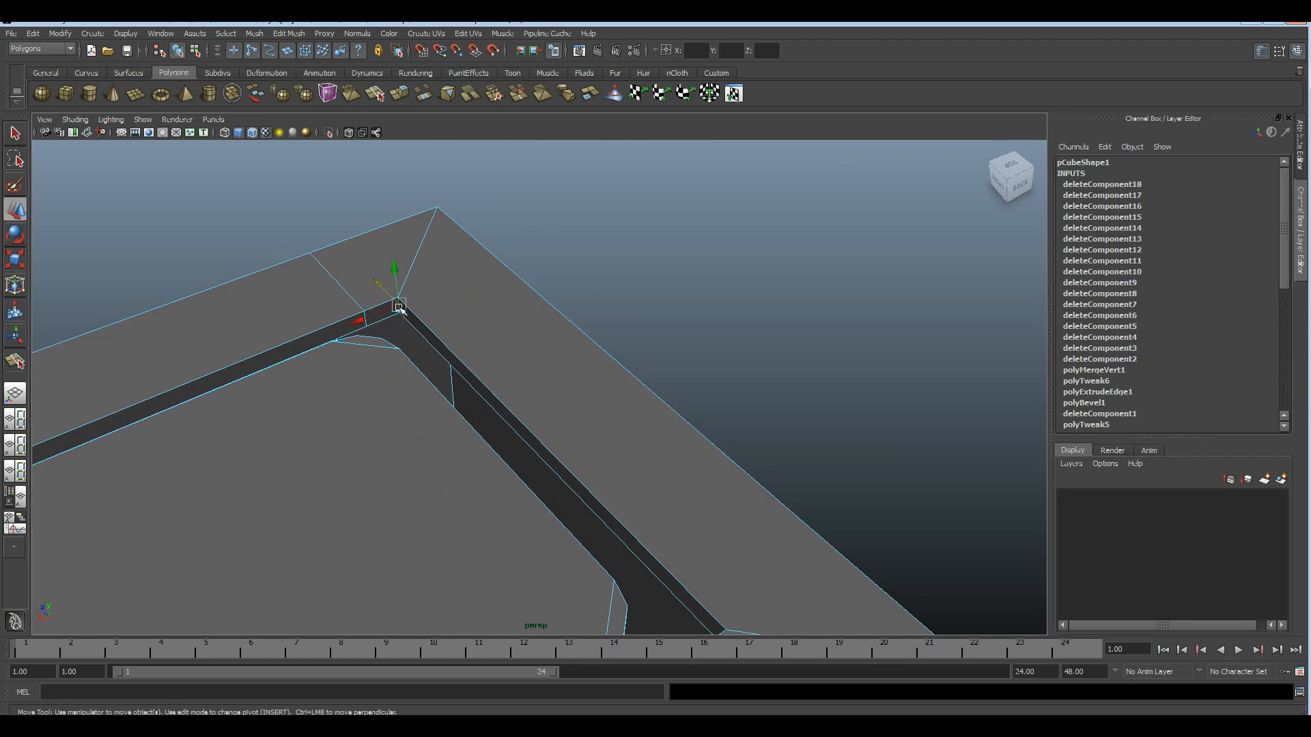
left_click(654, 281)
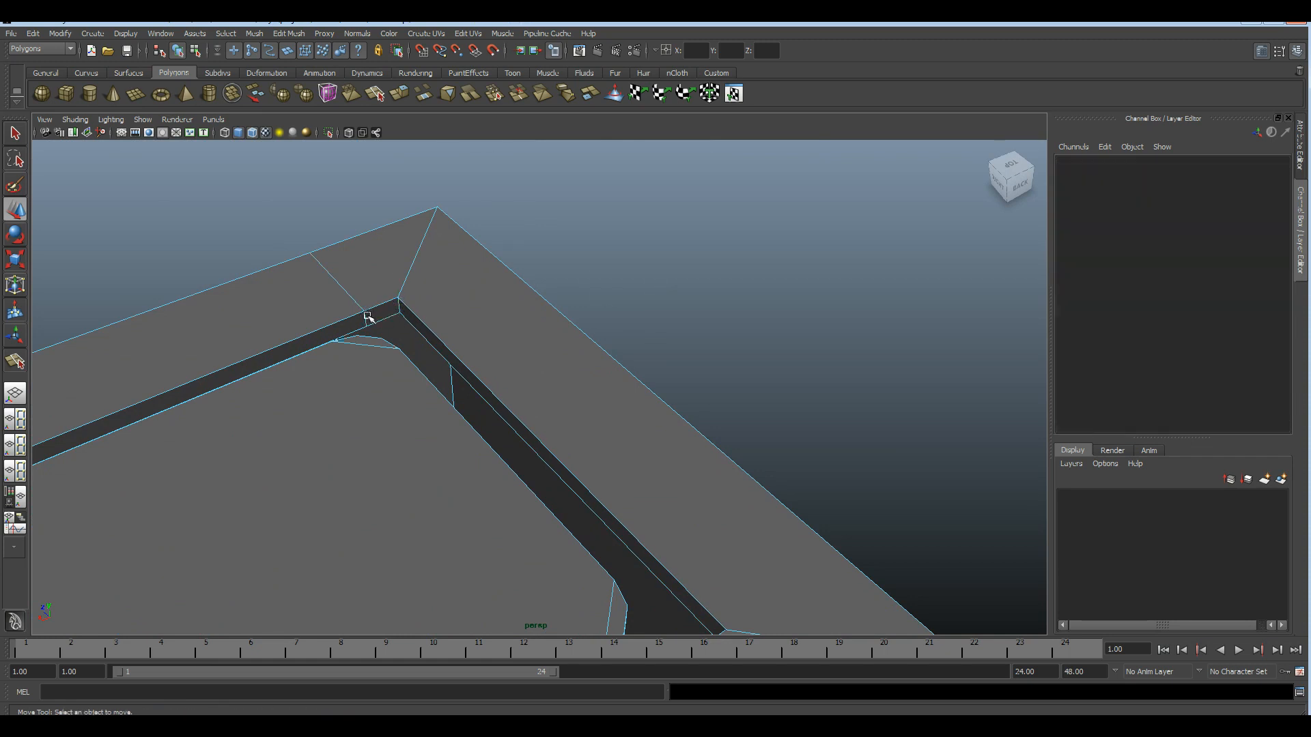
- Check the groove's rounded corner in the close-up reference photo and delete the crosswise edge loop near the low end
left_click(340, 287)
key("alt+Tab")
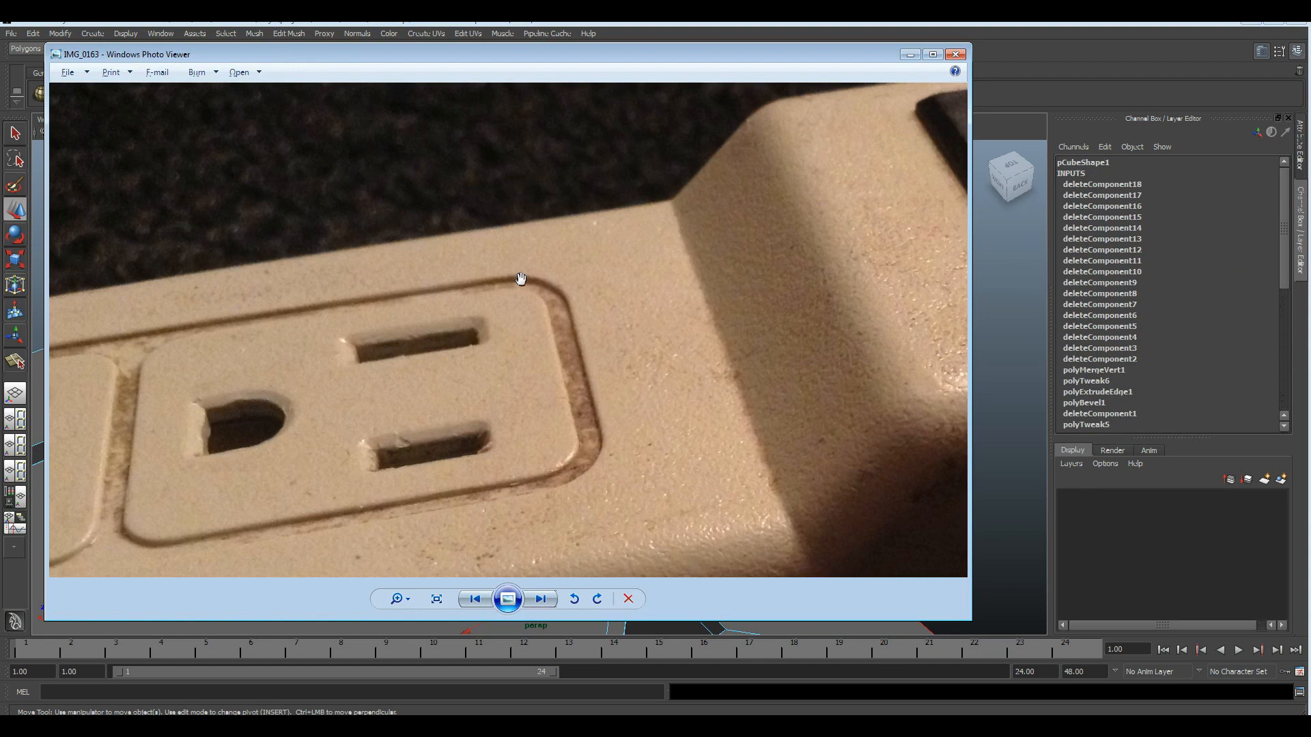
key("alt+Tab")
left_click_drag(550, 402, 445, 359, "alt")
scroll(369, 356, "down", 3)
key("Delete")
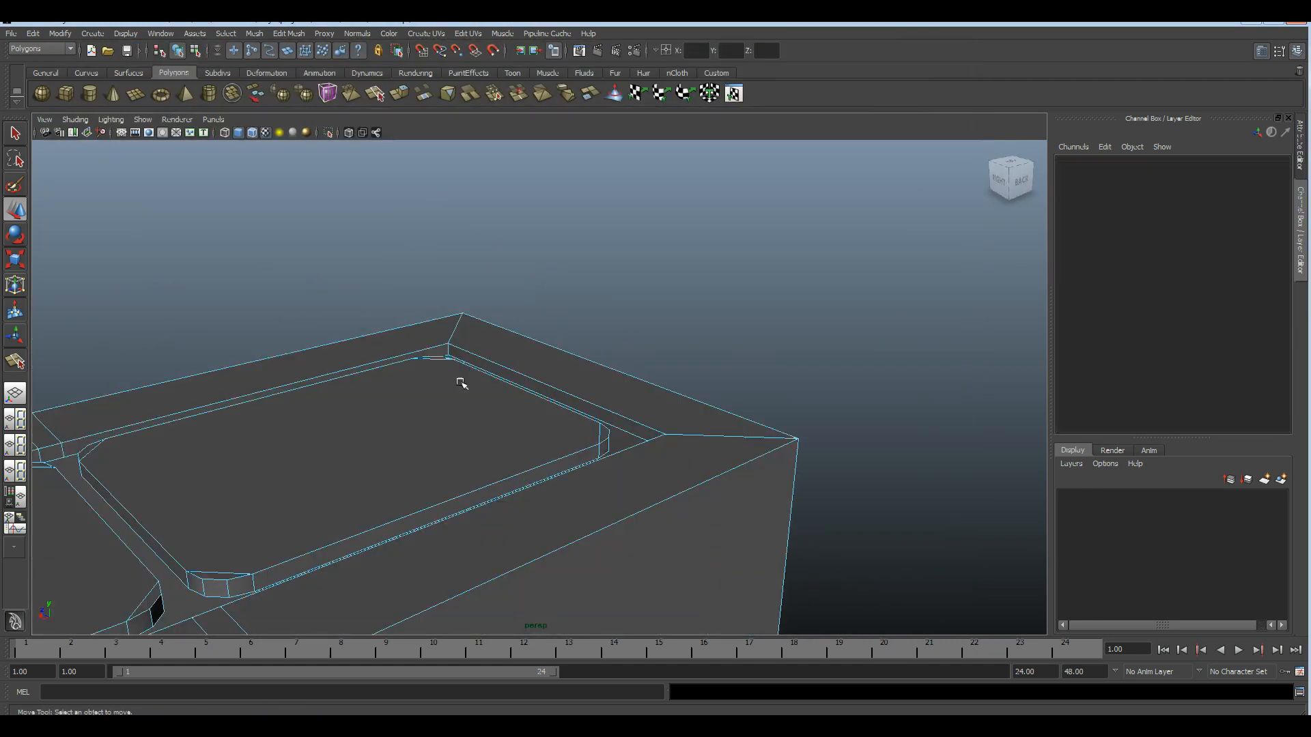
- Box-select the body's vertices, delete the leftover ones and return to whole-object selection in shaded display
scroll(395, 339, "down", 4)
left_click_drag(556, 460, 485, 384, "alt")
left_click_drag(493, 504, 630, 671)
key("Delete")
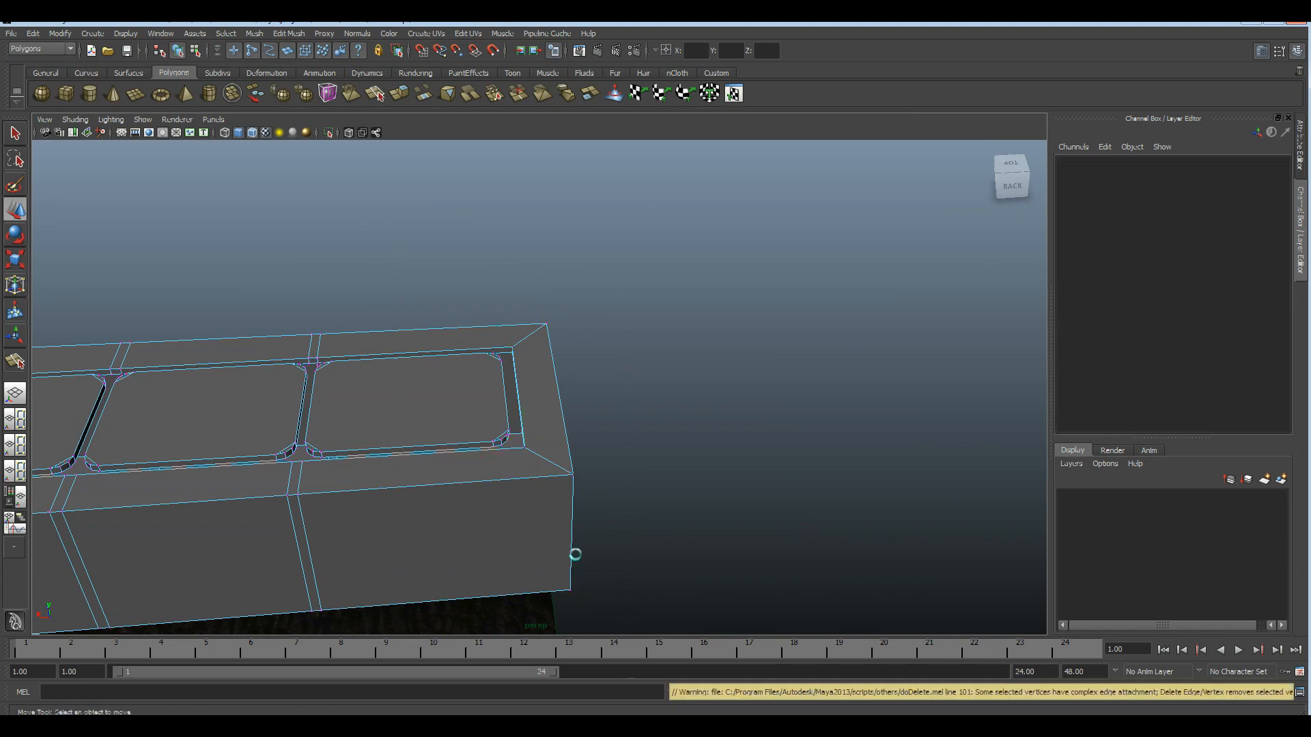
key("5")
right_click_drag(503, 443, 588, 357)
left_click(519, 337)
- Select the short vertical edges at the groove's two outer corners beside the raised end
scroll(631, 343, "down", 3)
mouse_move(632, 335)
left_mouse_down("alt")
mouse_move(577, 347)
mouse_move(719, 436)
left_mouse_up("alt")
left_click(577, 347)
scroll(719, 436, "up", 5)
middle_click_drag(581, 390, 454, 319, "alt")
left_click(196, 50)
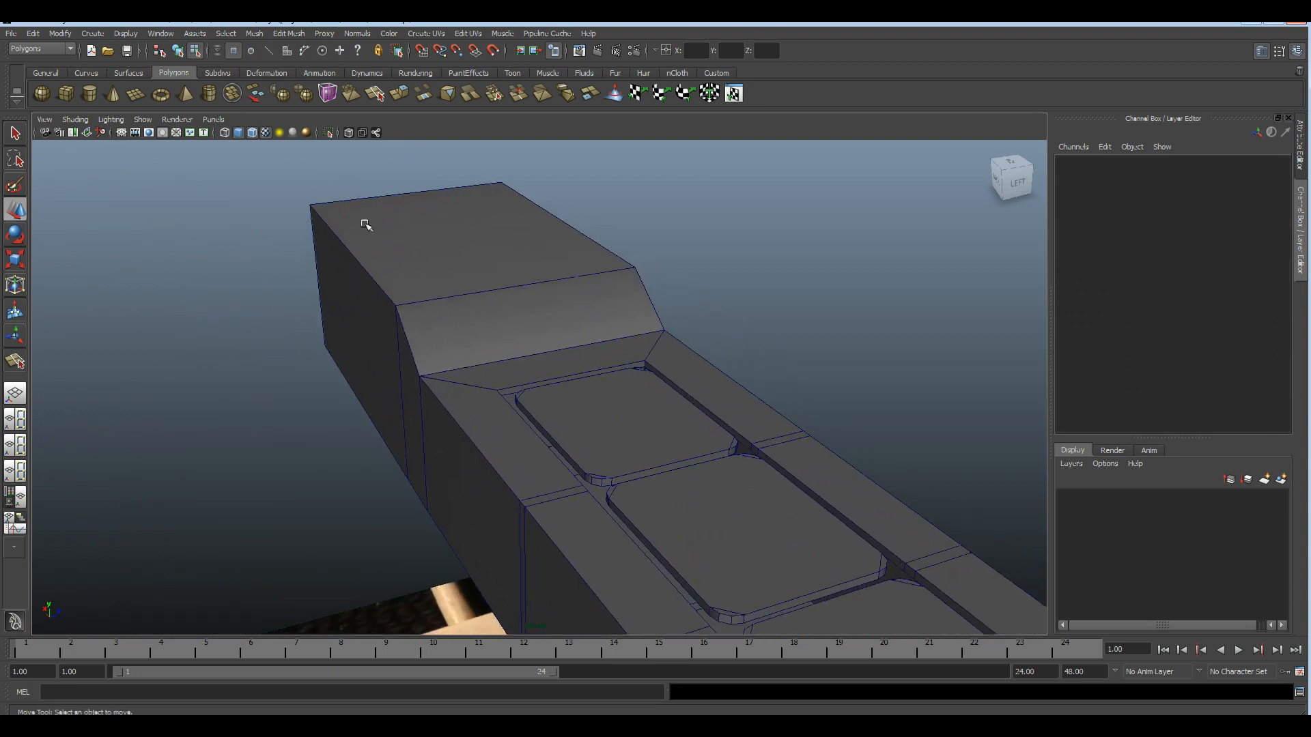
scroll(650, 362, "up", 1)
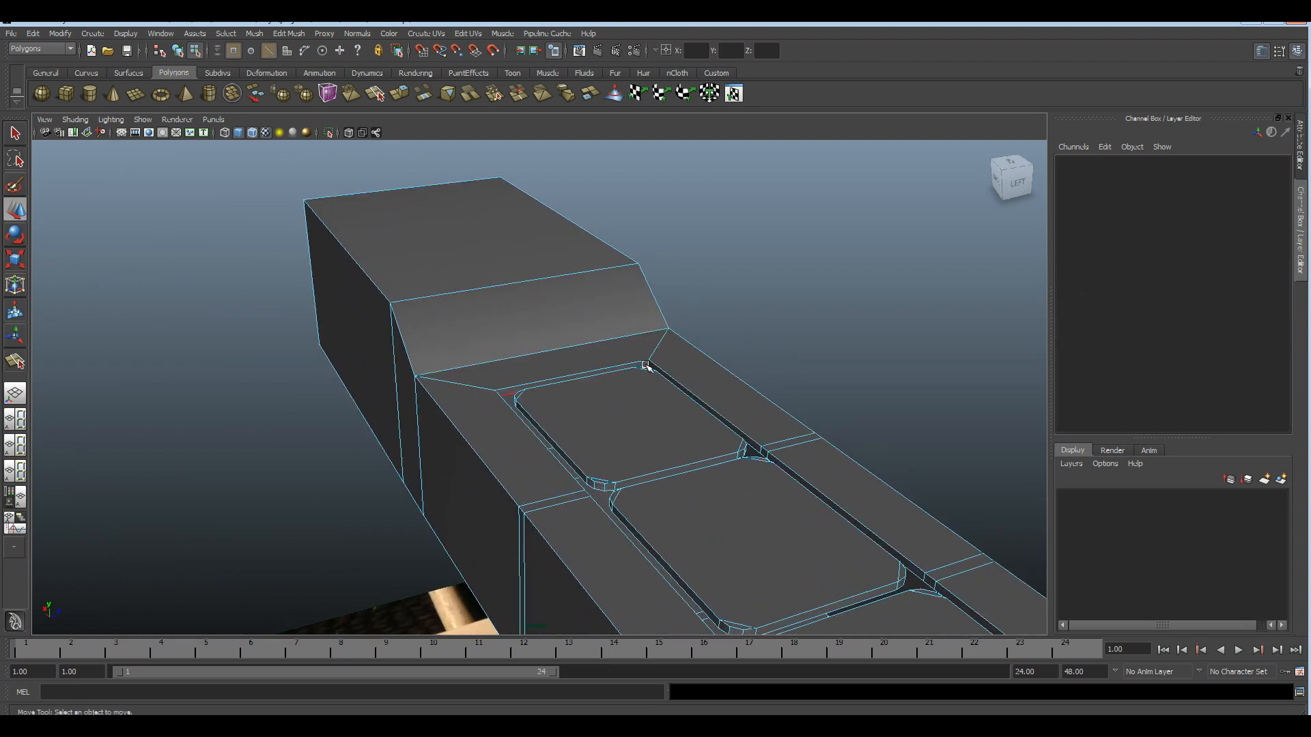
left_click(647, 366)
key("f")
right_click_drag(740, 460, 357, 409, "alt")
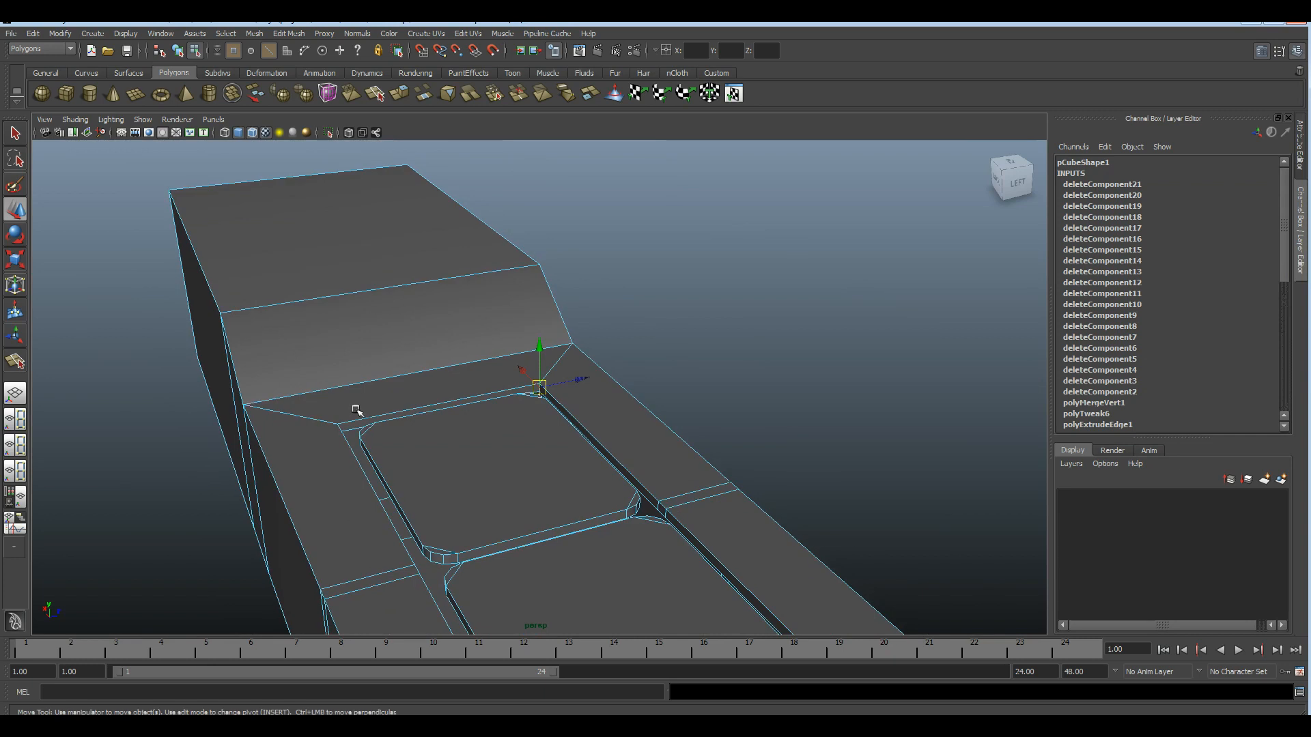
left_click_drag(357, 410, 336, 414, "alt")
right_click_drag(336, 414, 521, 477, "alt")
left_click_drag(521, 477, 597, 474, "alt")
middle_click_drag(348, 482, 612, 448, "alt")
left_click_drag(612, 448, 446, 370, "alt")
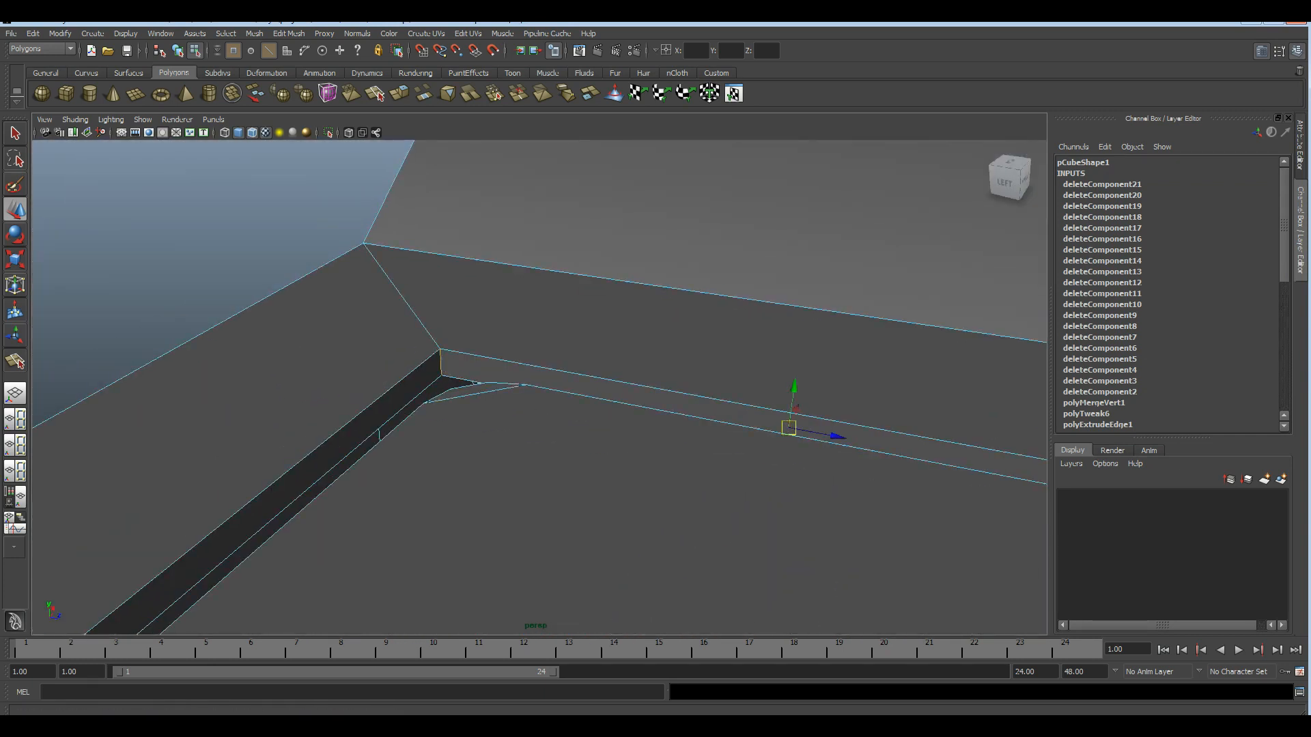
- Compare the groove's outer corners with the top-view reference photo of the power strip
left_click(638, 640)
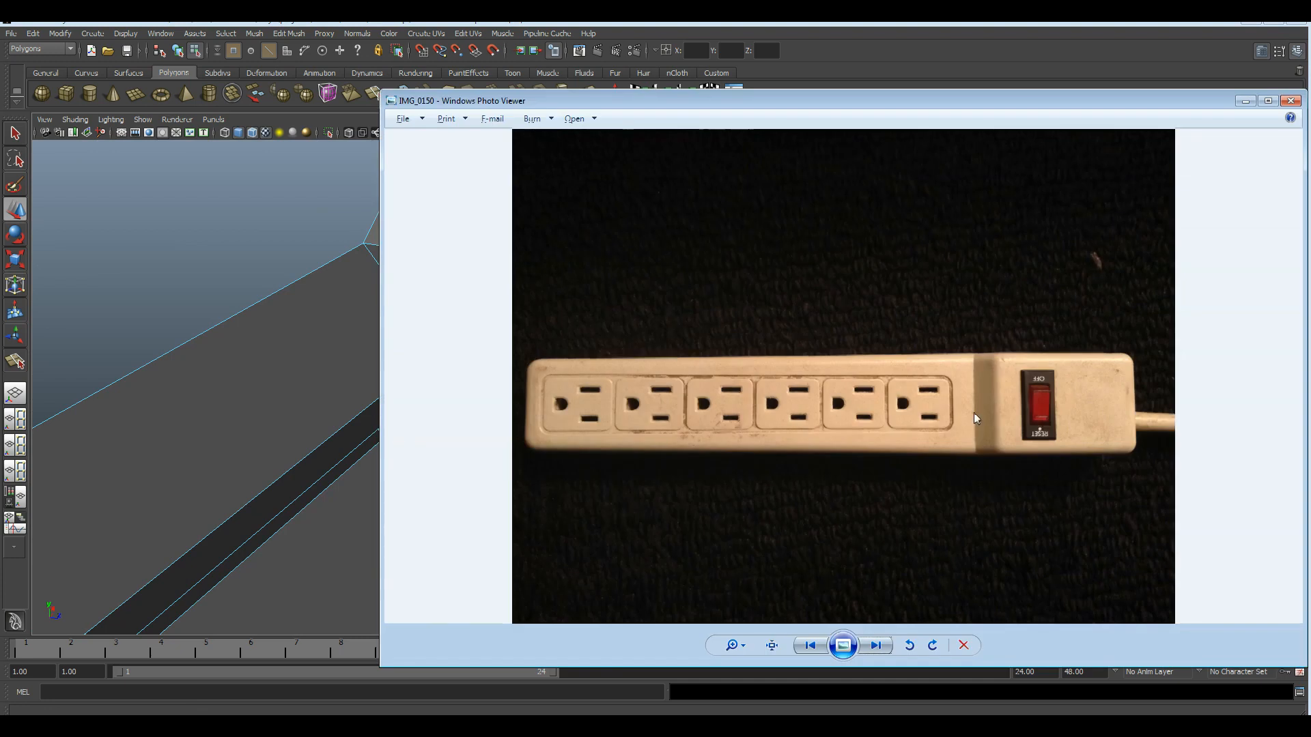
scroll(997, 357, "up", 4)
left_click(830, 24)
- Add the short vertical edges at the groove's two outer corners on the low end to the selection
scroll(744, 328, "down", 9)
left_click_drag(412, 428, 580, 310, "alt")
scroll(587, 321, "up", 3)
left_click_drag(819, 385, 731, 404, "alt")
middle_click_drag(423, 341, 3, 267, "alt")
left_click_drag(915, 369, 707, 468, "alt")
middle_click_drag(708, 469, 557, 322, "alt")
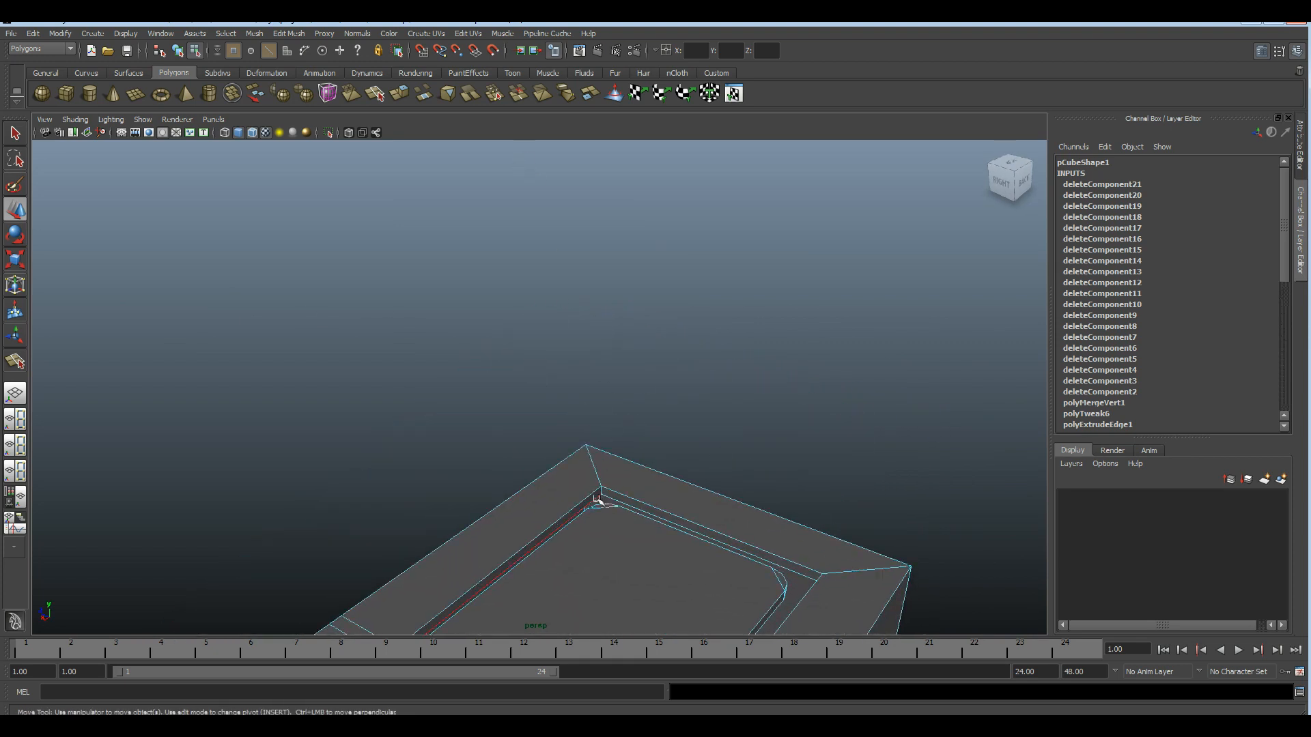
left_click_drag(620, 508, 670, 542, "alt")
middle_click_drag(677, 466, 877, 412, "alt")
middle_click_drag(319, 418, 372, 421, "alt")
left_click_drag(372, 420, 710, 390, "alt")
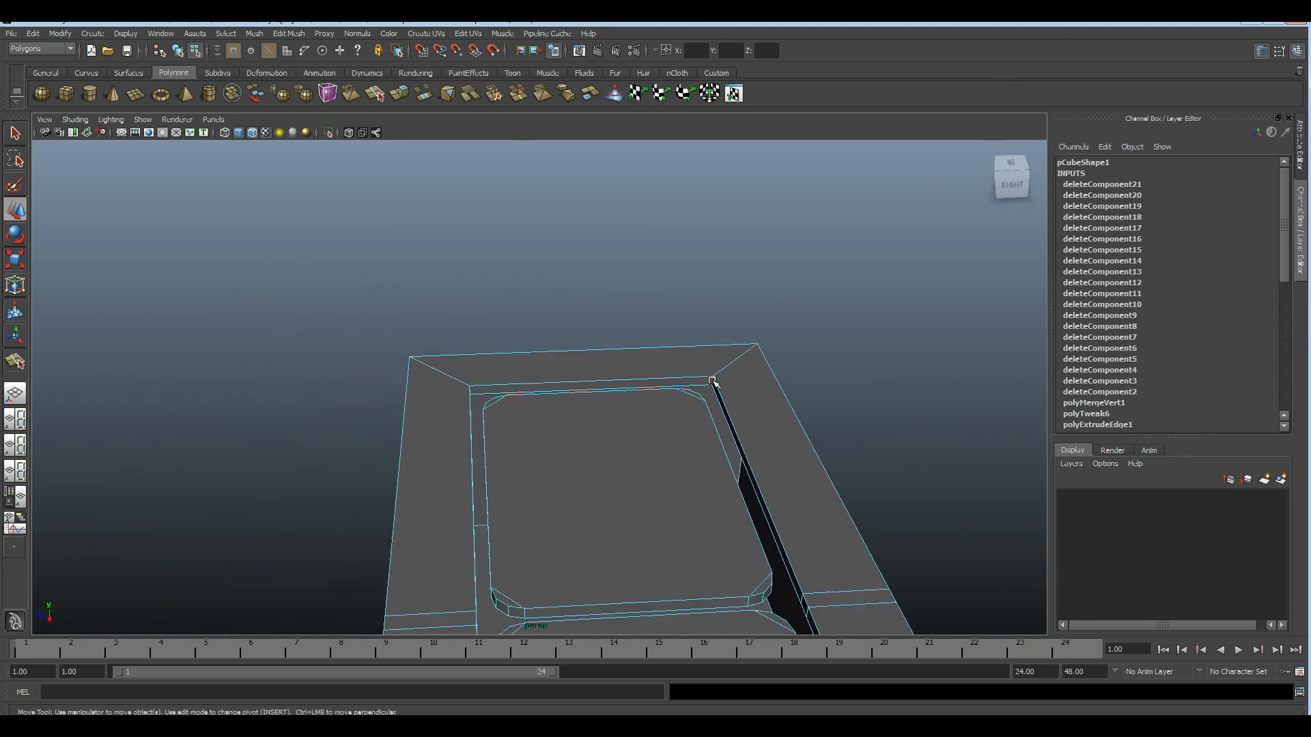
- Bevel the selected vertical edges at the four outer corners of the groove
right_click_drag(737, 461, 627, 474, "alt")
left_click_drag(626, 474, 740, 509, "alt")
right_click_drag(622, 478, 667, 486, "alt")
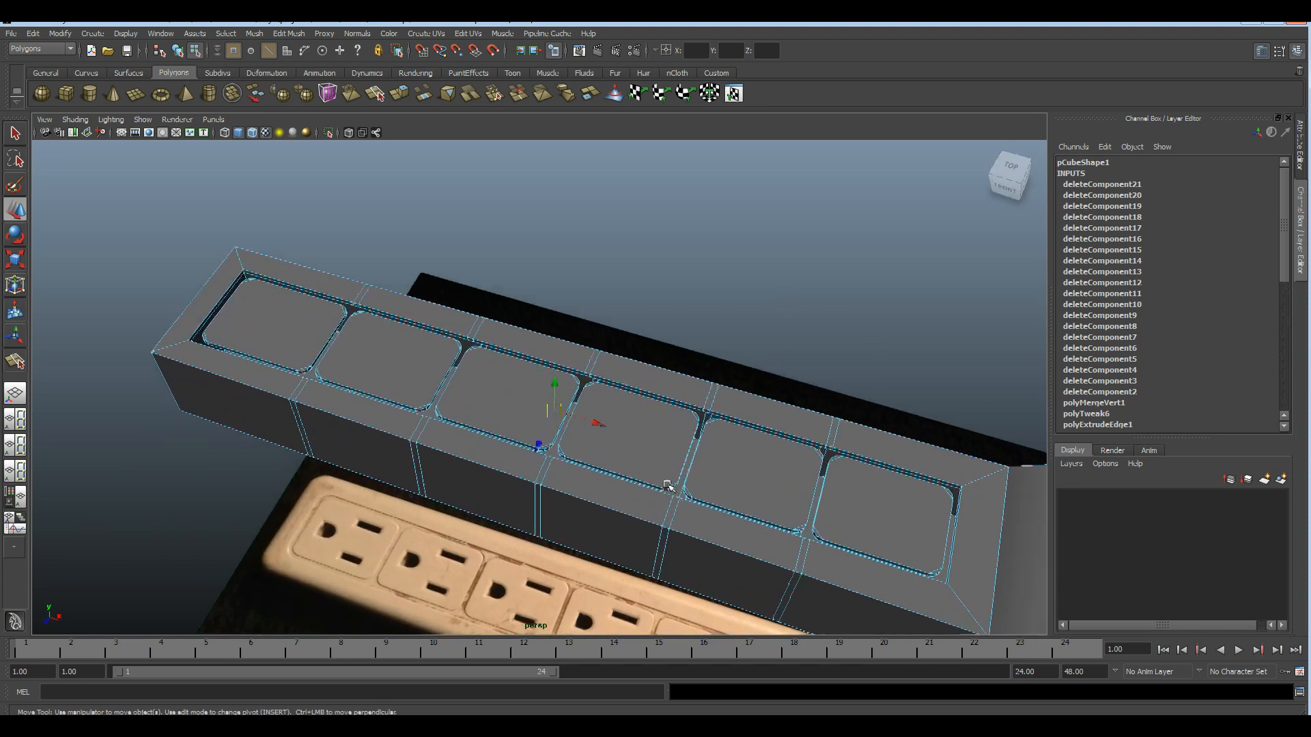
left_click_drag(667, 486, 764, 450, "alt")
right_click_drag(764, 451, 1038, 588, "alt")
middle_click_drag(803, 447, 444, 642, "alt")
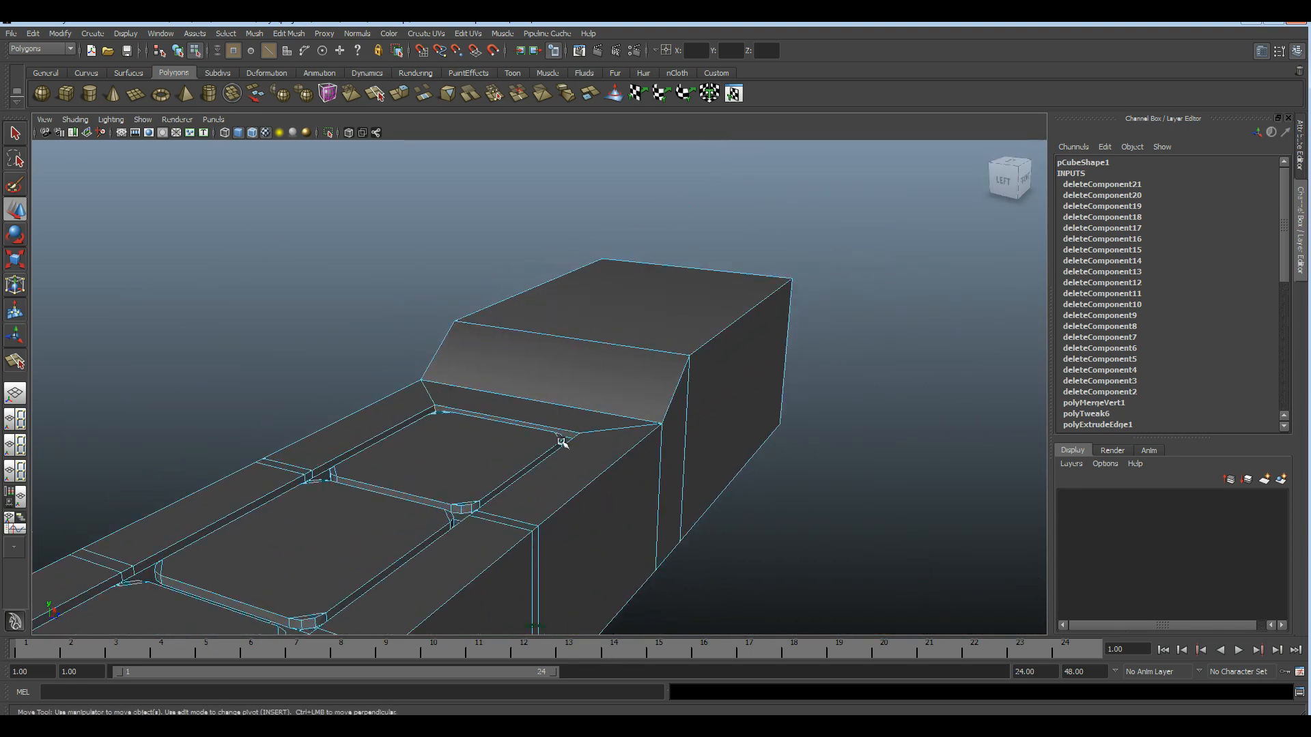
left_click_drag(562, 441, 505, 491, "alt")
right_click_drag(505, 492, 1140, 648, "alt")
middle_click_drag(382, 566, 130, 724, "alt")
middle_click_drag(519, 567, 474, 691, "alt")
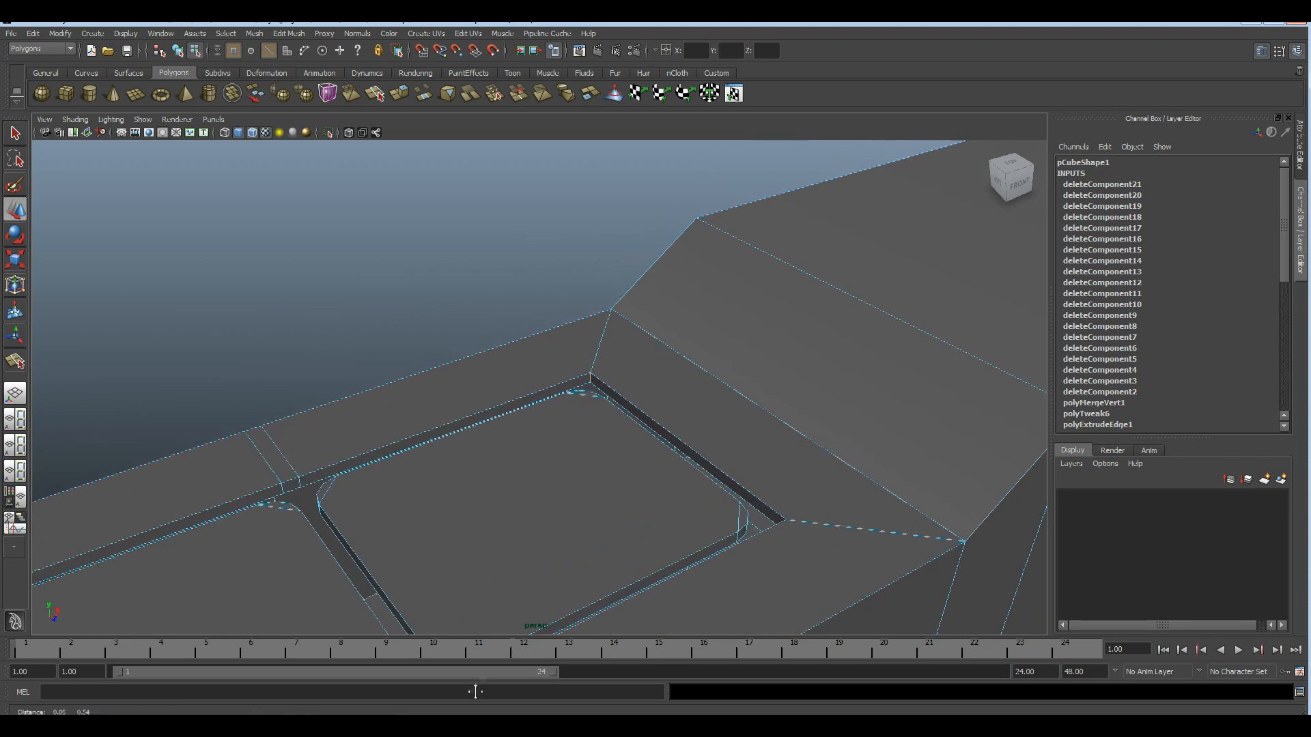
right_click_drag(656, 505, 970, 471, "alt")
mouse_move(653, 458)
right_mouse_down("alt")
mouse_move(448, 462)
mouse_move(678, 457)
right_mouse_up("alt")
middle_click_drag(679, 457, 647, 446, "alt")
left_click(290, 33)
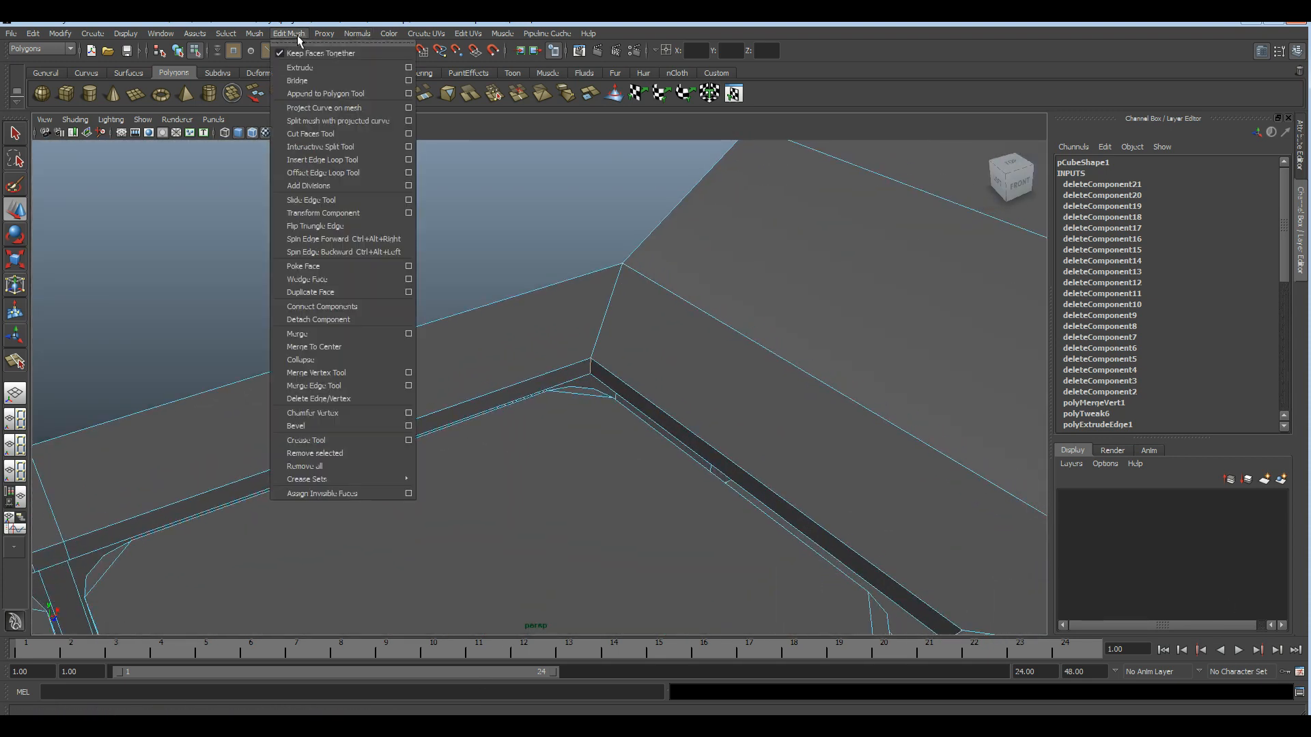
left_click(313, 427)
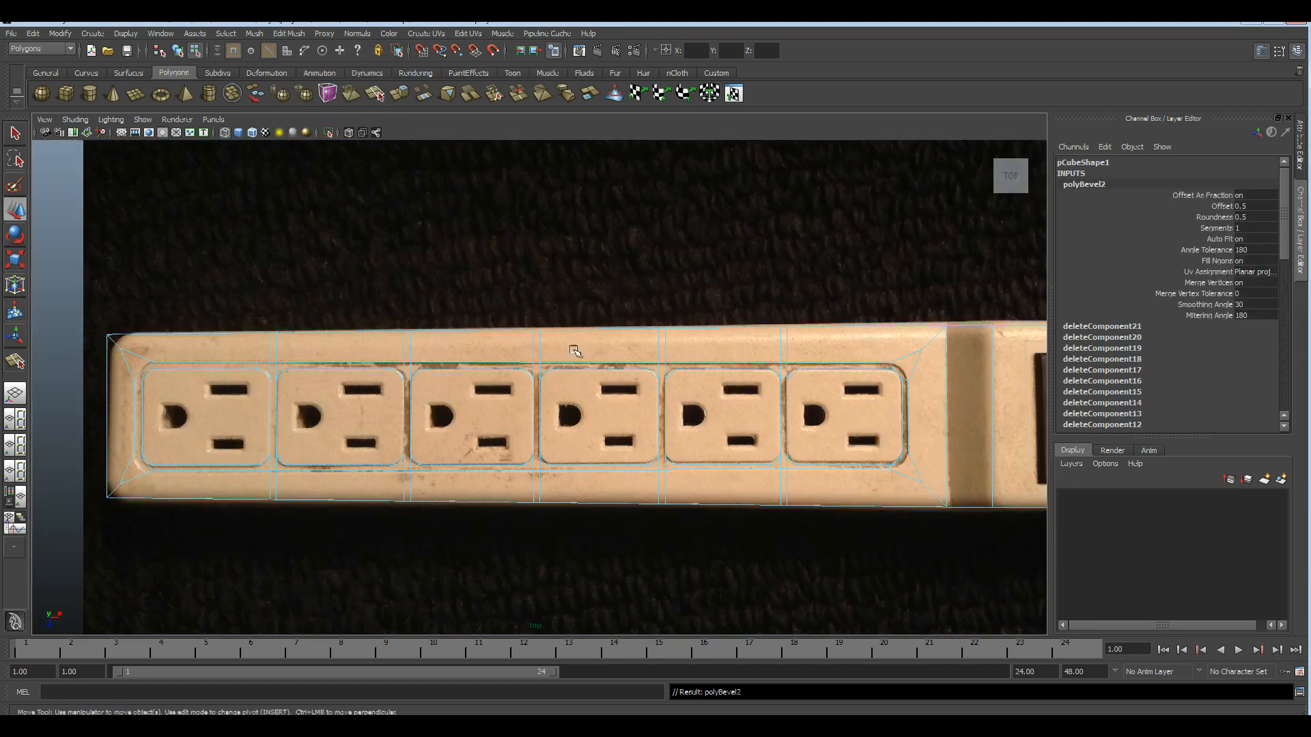
- Set the groove corner bevel to offset 0.3 with 3 segments, comparing it with the photo in the top view
middle_click_drag(573, 350, 267, 323, "alt")
right_click_drag(649, 437, 847, 471, "alt")
middle_click_drag(727, 412, 592, 431, "alt")
right_click_drag(567, 403, 589, 386, "alt")
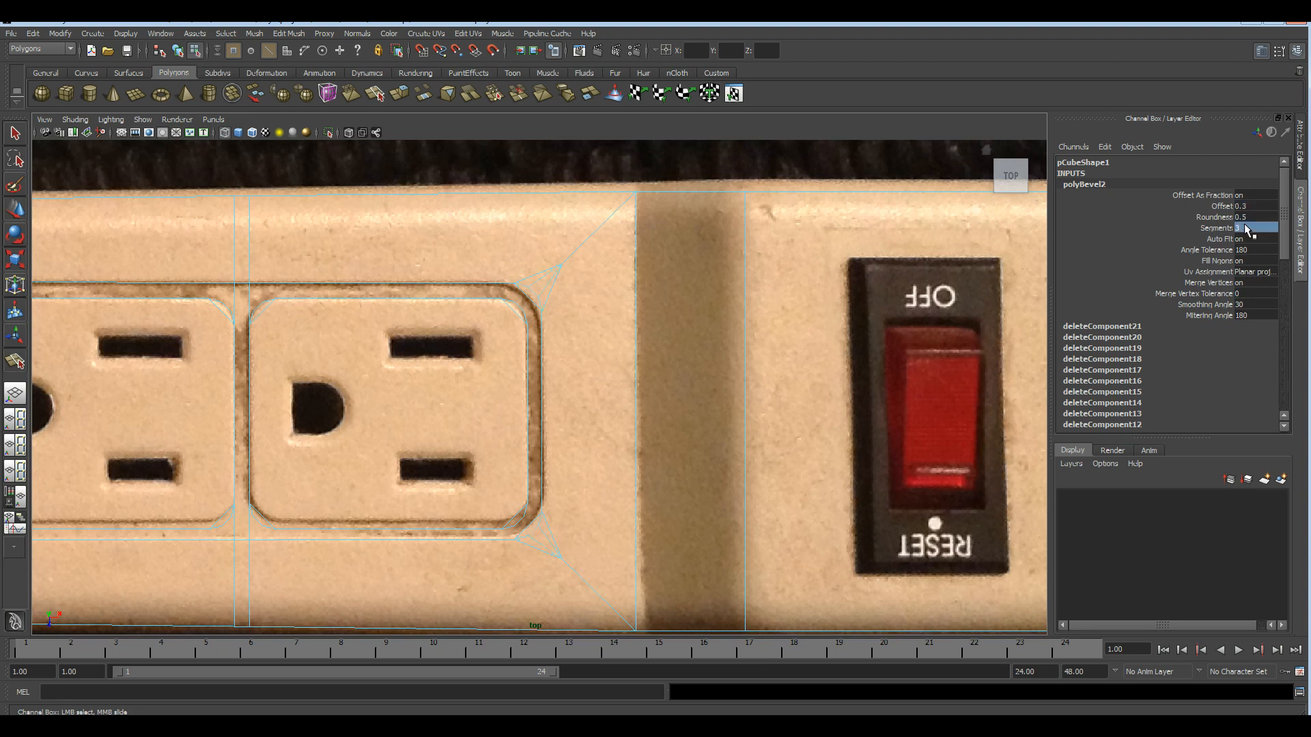
key("space")
key("space")
left_click_drag(755, 301, 707, 319, "alt")
- Set the bevel offset to 0.46 so the groove's corners follow the photo in the top view
key("space")
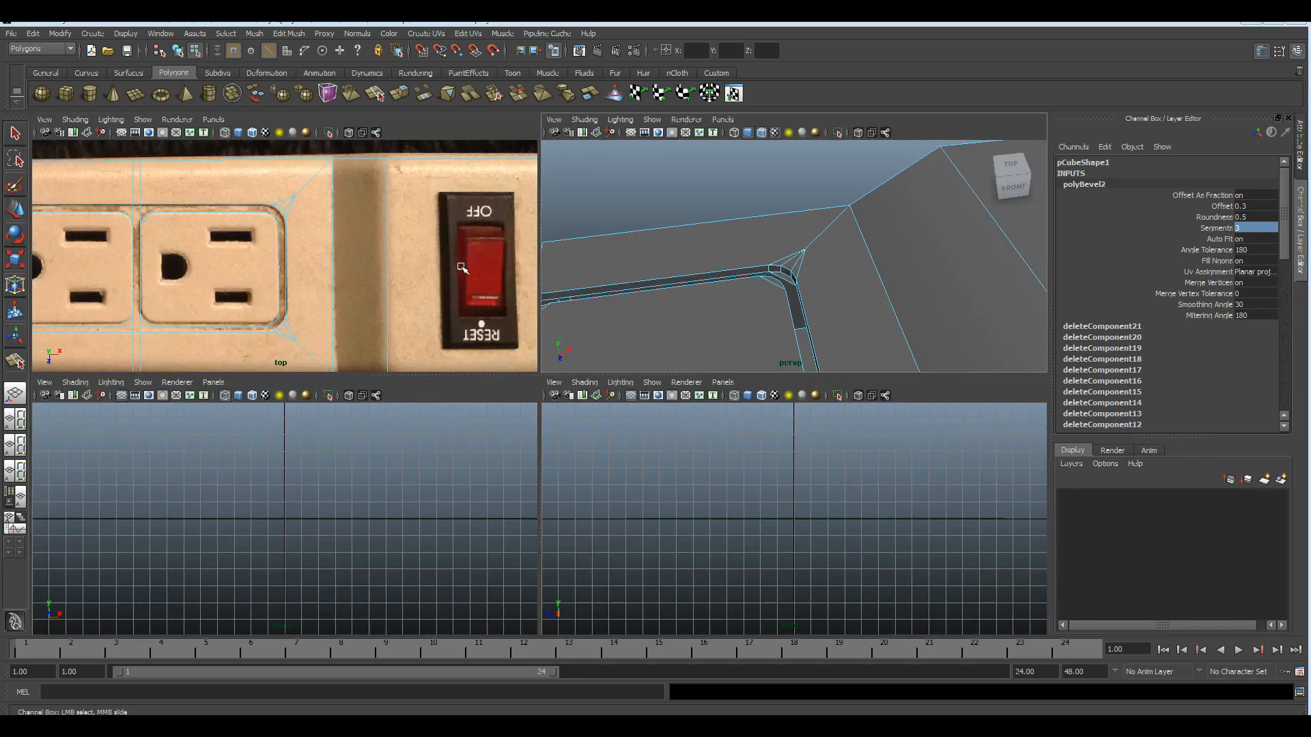
key("space")
middle_click_drag(548, 247, 576, 278, "alt")
right_click_drag(599, 292, 785, 391, "alt")
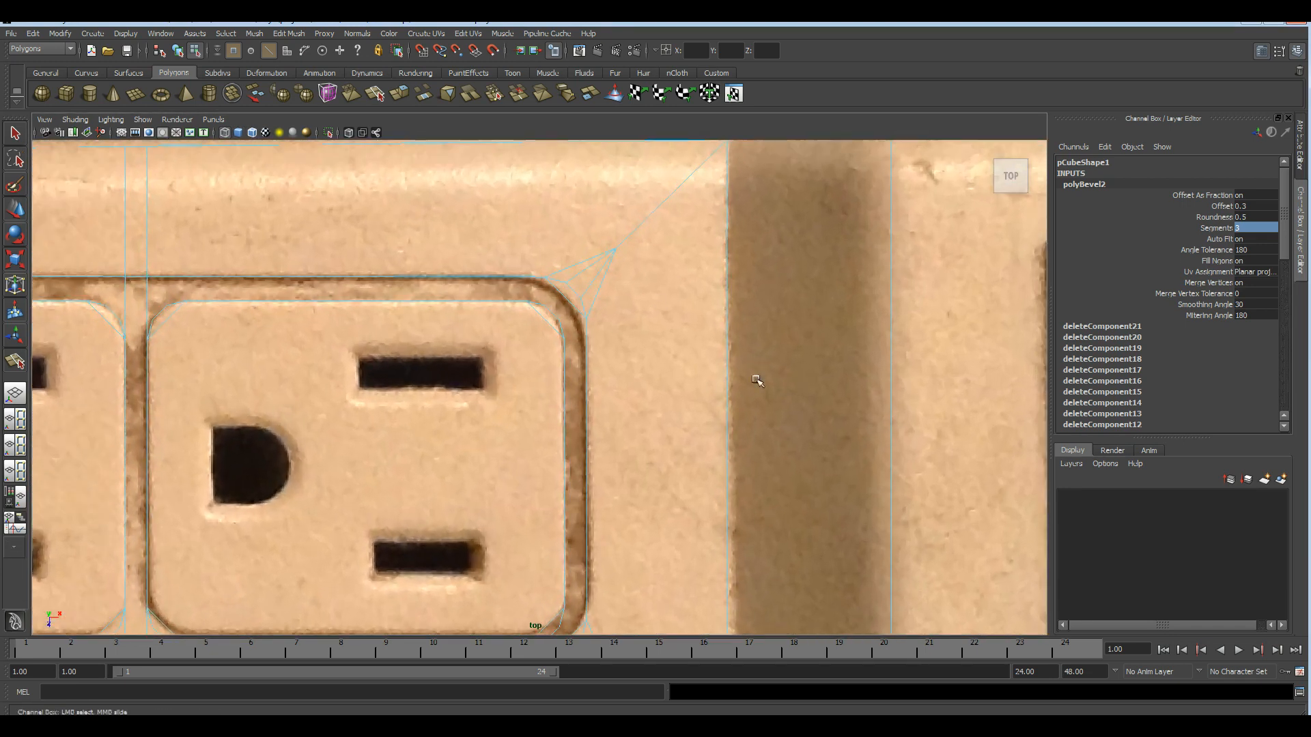
middle_click_drag(621, 269, 626, 349, "alt")
scroll(622, 363, "up", 3)
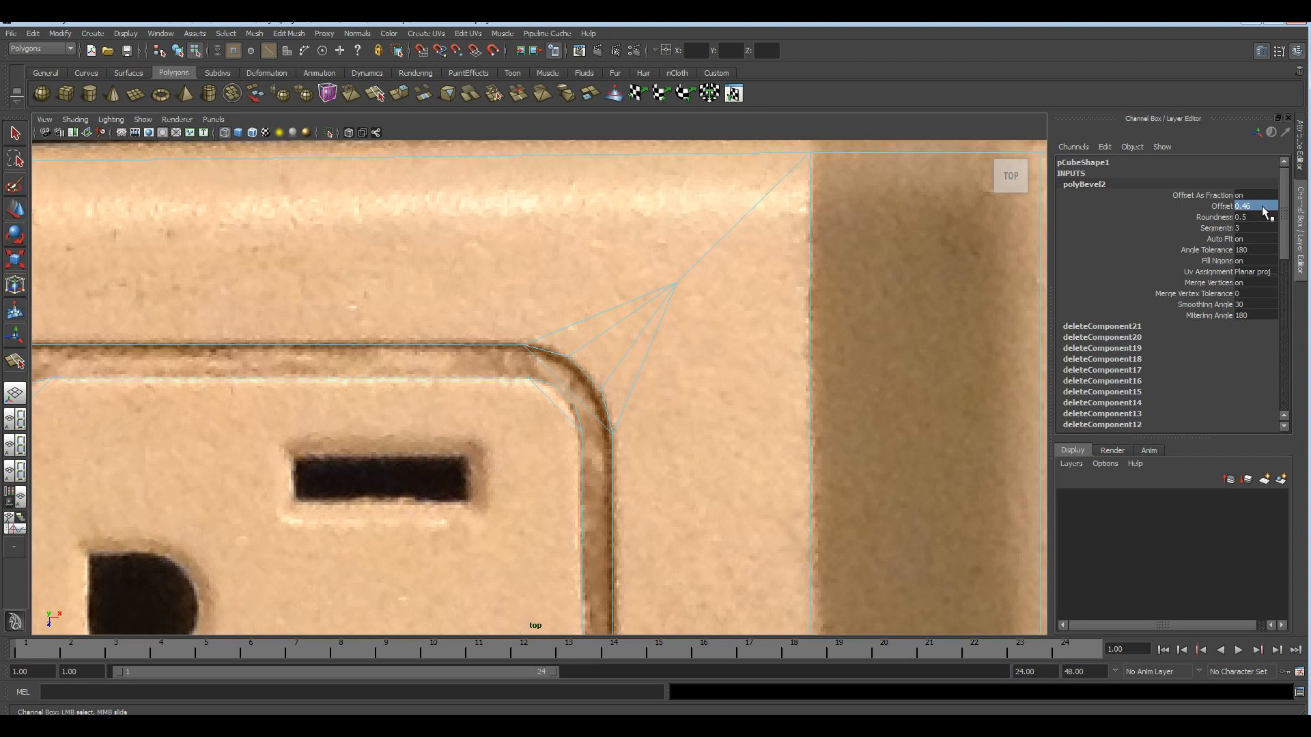
right_click_drag(866, 416, 745, 480, "alt")
middle_click_drag(568, 395, 577, 366, "alt")
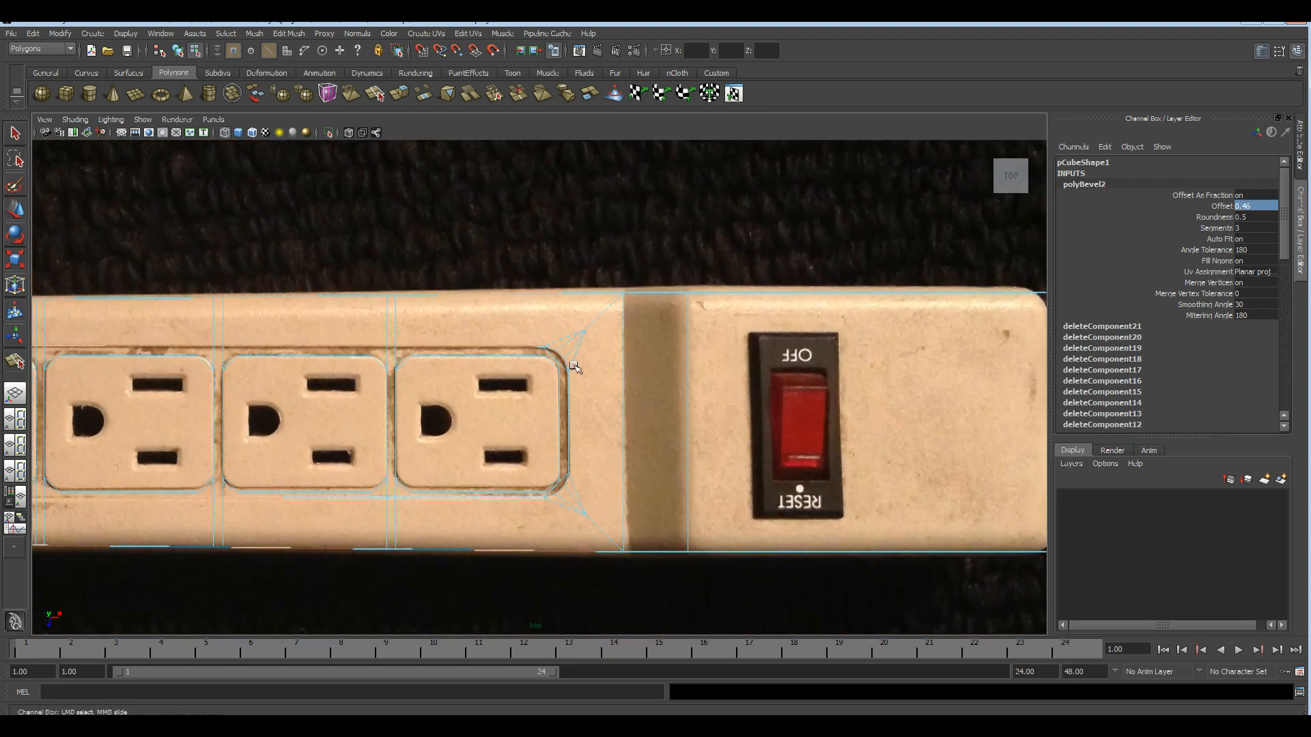
- Delete the groove floor face at one beveled corner beside the raised end
key("space")
key("space")
left_click_drag(670, 327, 574, 354, "alt")
right_click_drag(574, 353, 554, 448, "alt")
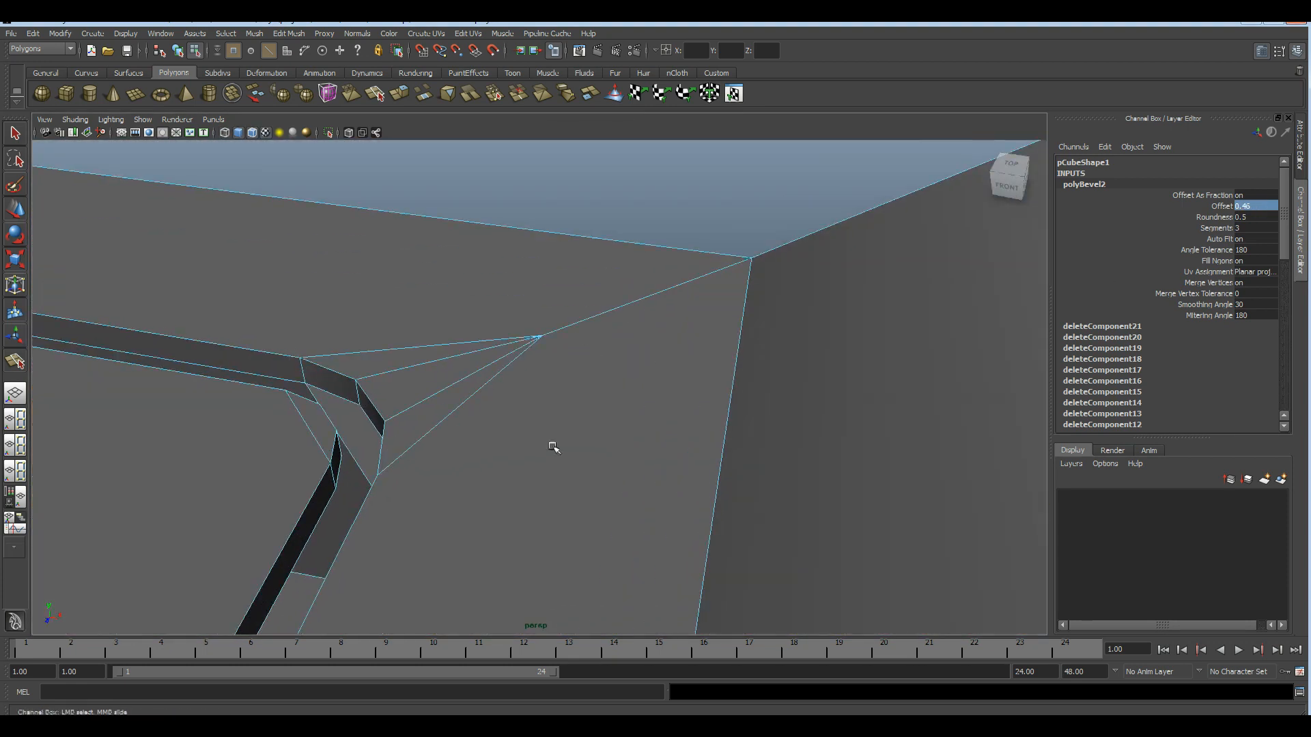
key("F11")
left_click(364, 417)
key("w")
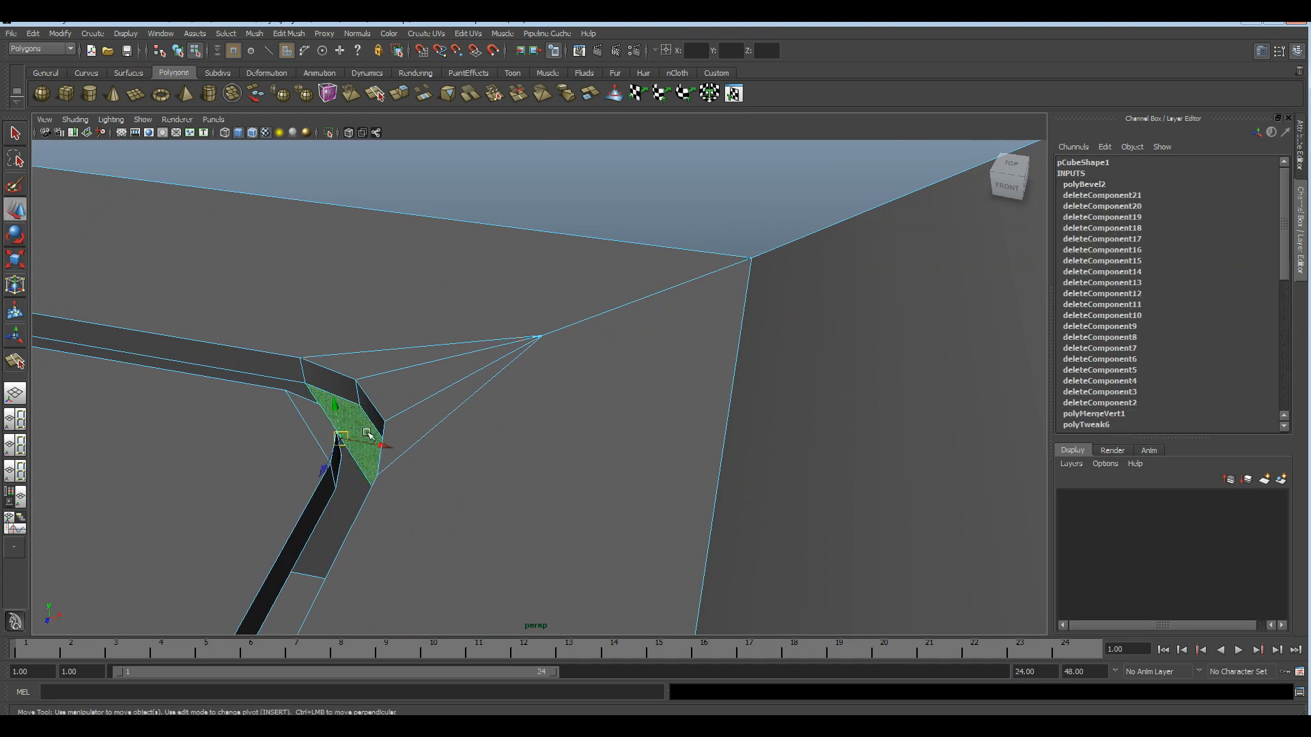
key("Delete")
- Delete the groove floor face at the other beveled corner beside the raised end
scroll(369, 433, "down", 5)
left_click_drag(369, 433, 611, 445, "alt")
scroll(611, 444, "up", 6)
left_click(961, 451)
key("Delete")
- Delete the groove floor face at the beveled corner on the low end and return to whole-object selection
scroll(828, 439, "down", 5)
scroll(960, 521, "down", 3)
middle_click_drag(929, 522, 622, 135, "alt")
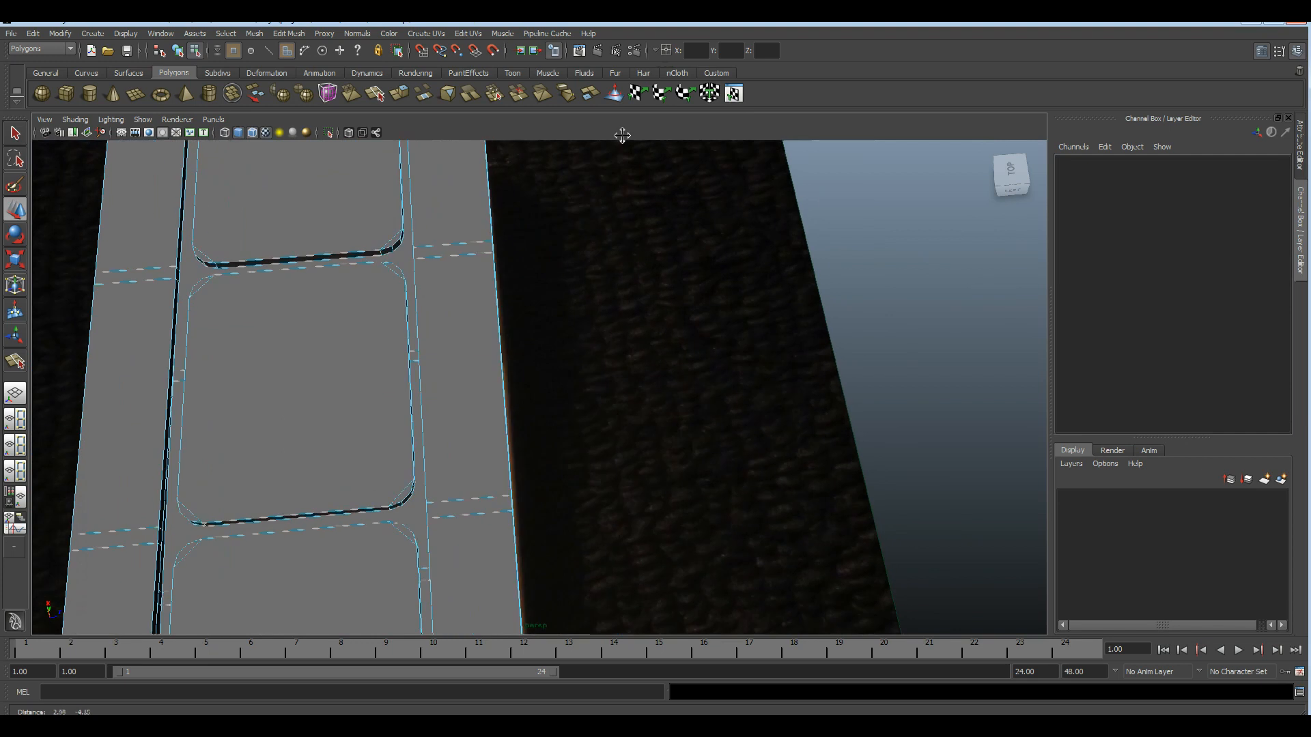
scroll(503, 321, "down", 5)
middle_click_drag(563, 532, 533, 260, "alt")
left_click_drag(522, 265, 645, 336, "alt")
scroll(647, 337, "up", 6)
left_click(769, 329)
key("Delete")
scroll(744, 350, "down", 4)
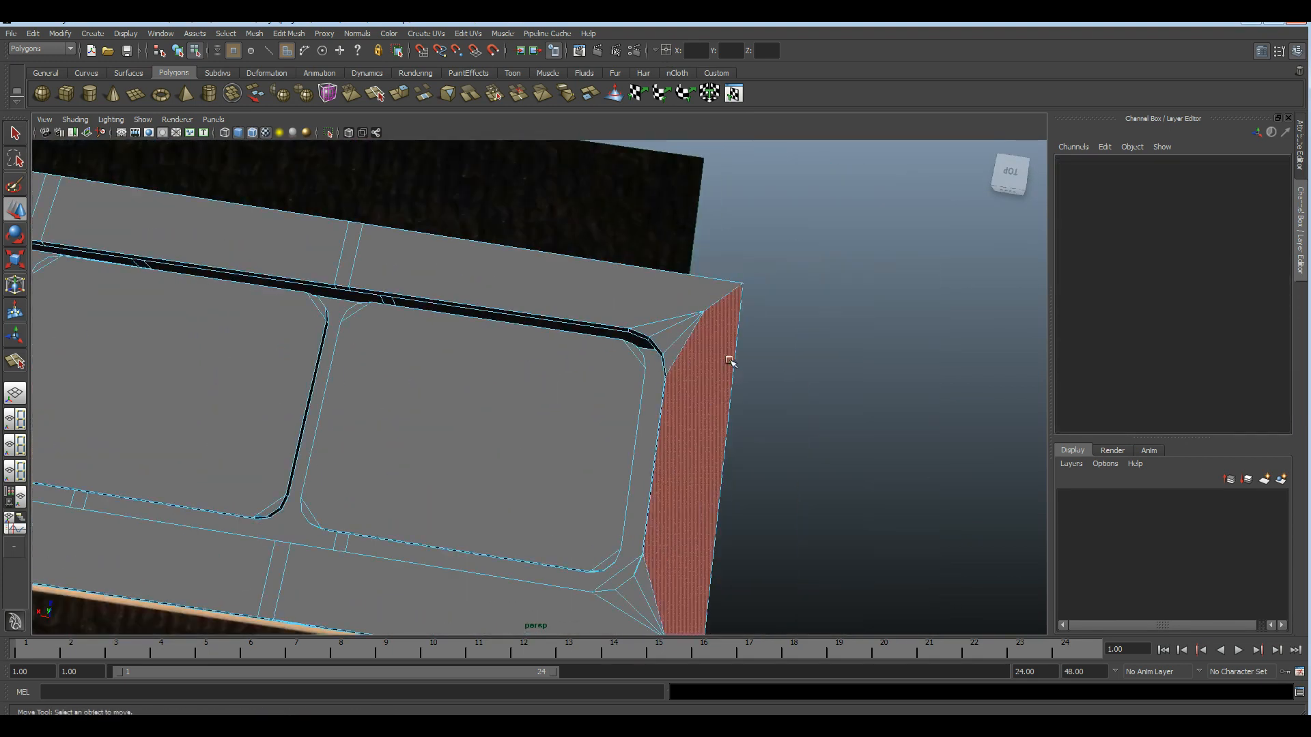
scroll(717, 368, "down", 5)
left_click_drag(708, 380, 293, 231, "alt")
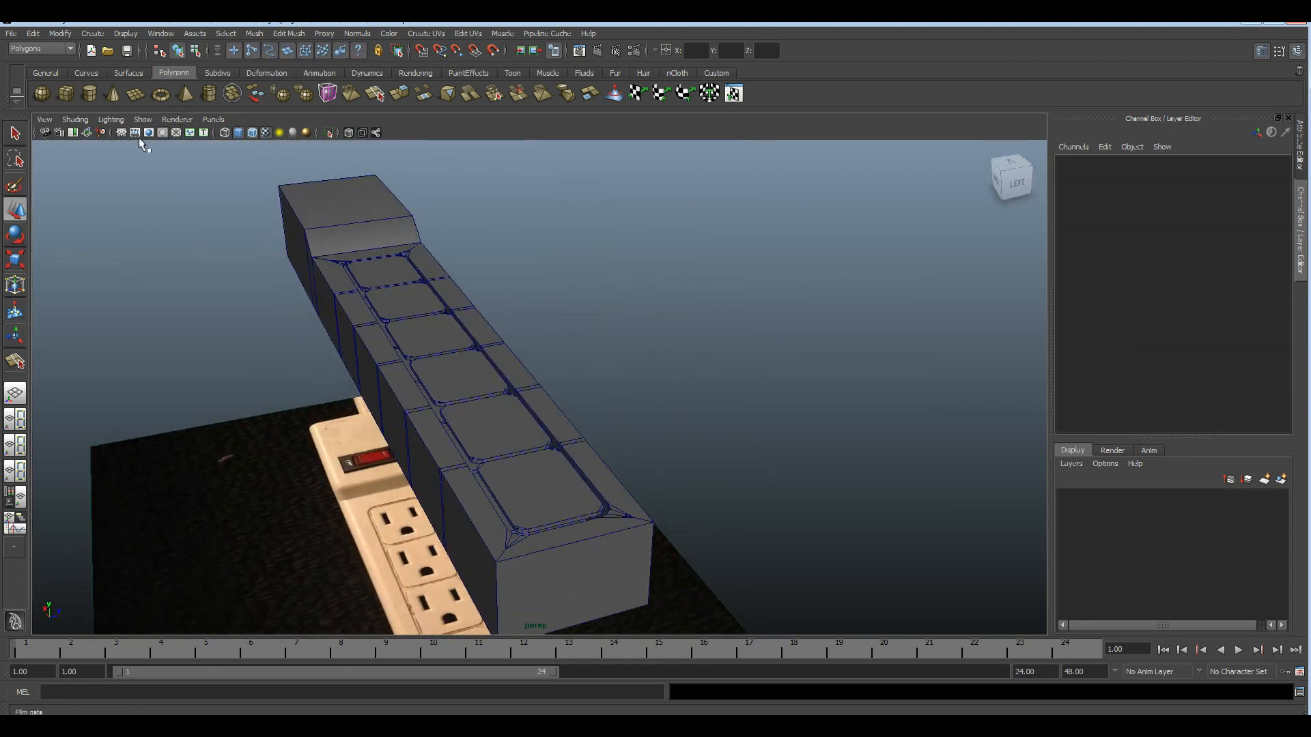
- Examine the power strip model and the reference photos, including the close-up of the outlet panels and their rounded corners
left_click(252, 132)
mouse_move(448, 278)
left_mouse_down("alt")
mouse_move(595, 357)
mouse_move(486, 363)
mouse_move(419, 383)
mouse_move(419, 396)
mouse_move(413, 362)
mouse_move(389, 352)
mouse_move(573, 363)
mouse_move(574, 337)
mouse_move(575, 366)
left_mouse_up("alt")
left_click_drag(708, 437, 675, 459, "alt")
middle_click_drag(346, 243, 292, 180, "alt")
left_click(253, 133)
mouse_move(517, 328)
left_mouse_down("alt")
mouse_move(562, 342)
mouse_move(552, 382)
left_mouse_up("alt")
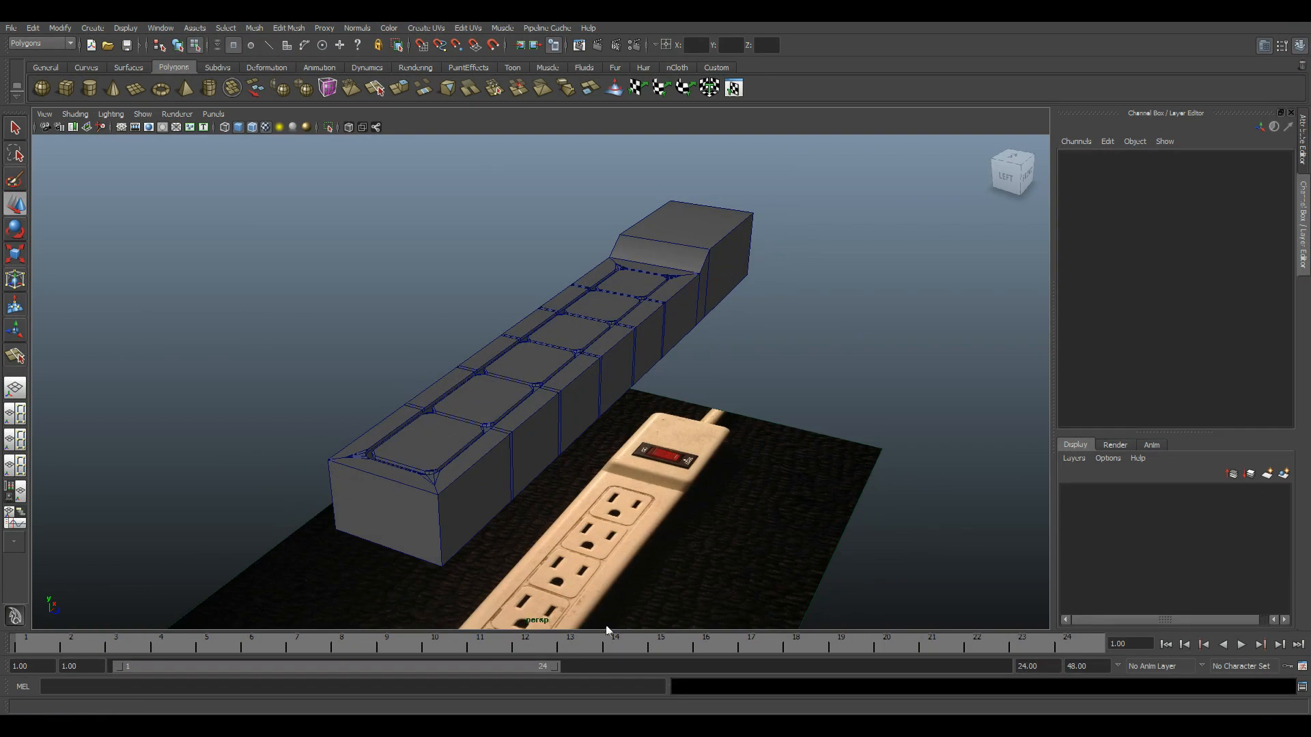
key("alt+Tab")
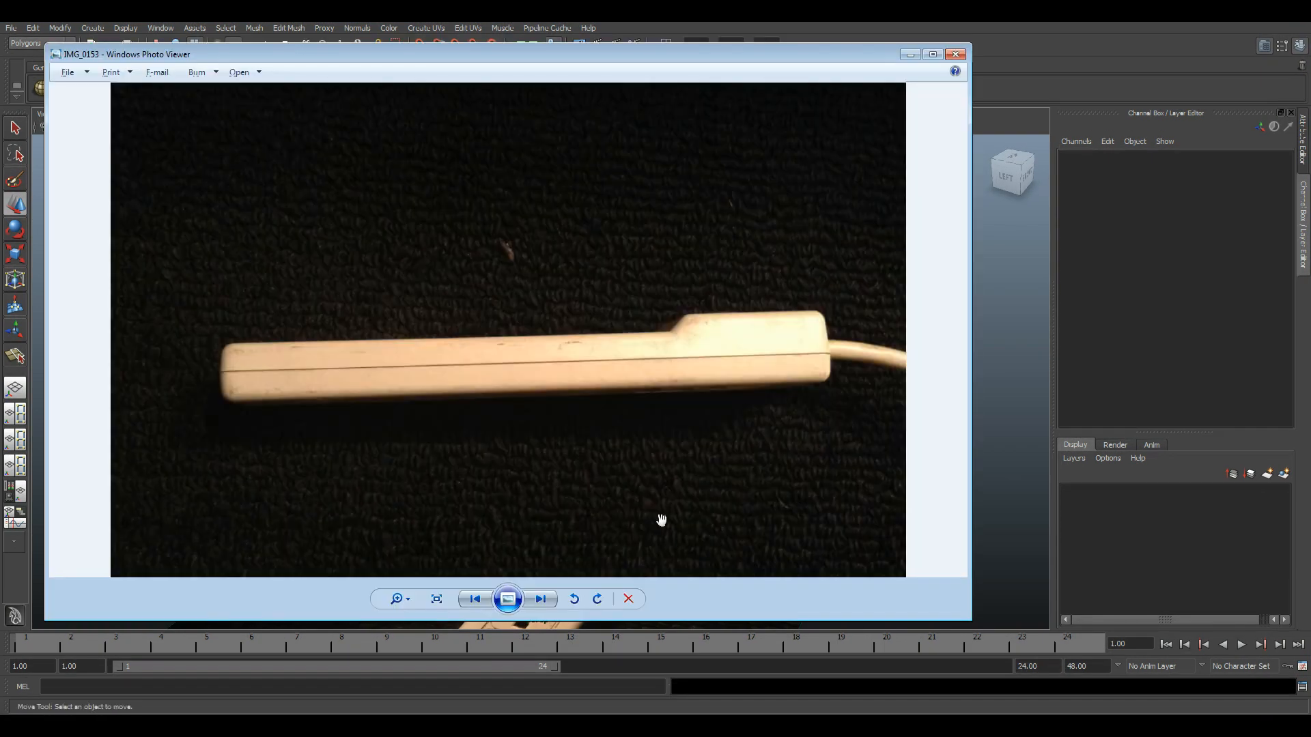
left_click(540, 599)
left_click(540, 600)
left_click(540, 600)
left_click(540, 600)
left_click(541, 601)
left_click(541, 601)
left_click(541, 601)
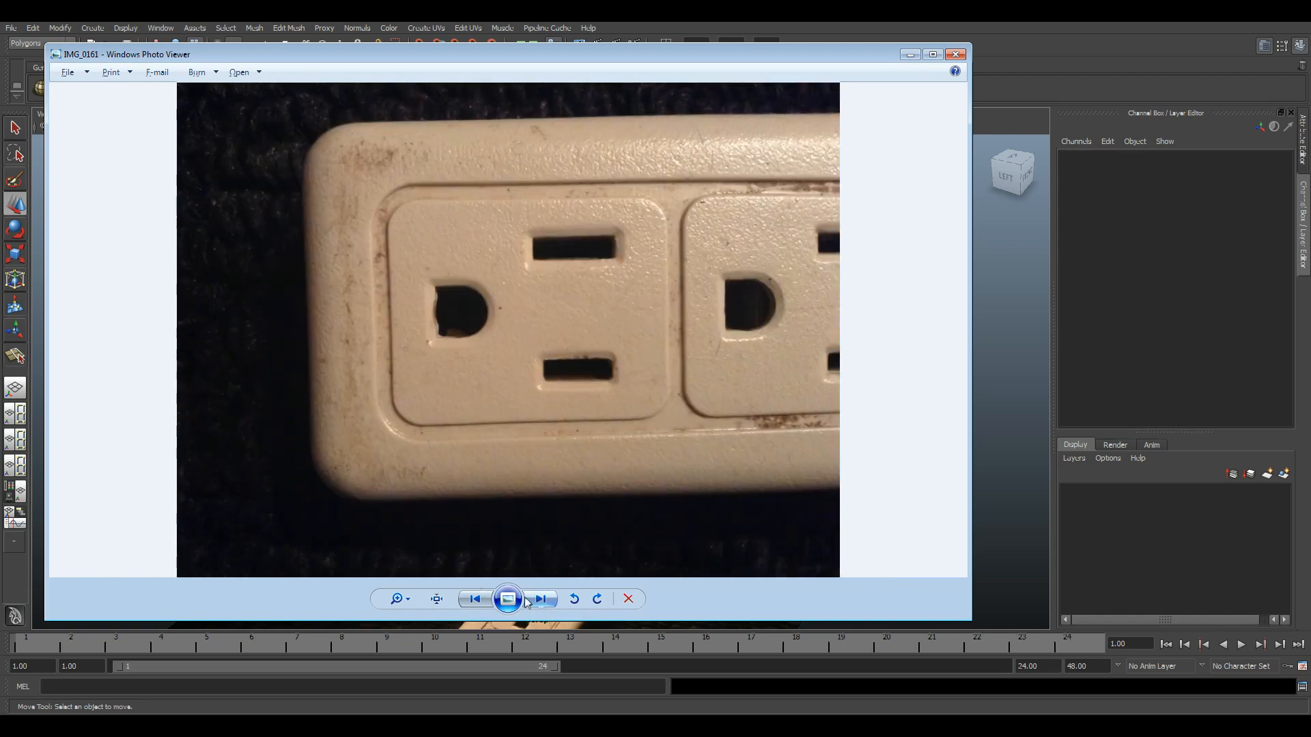
scroll(693, 208, "up", 5)
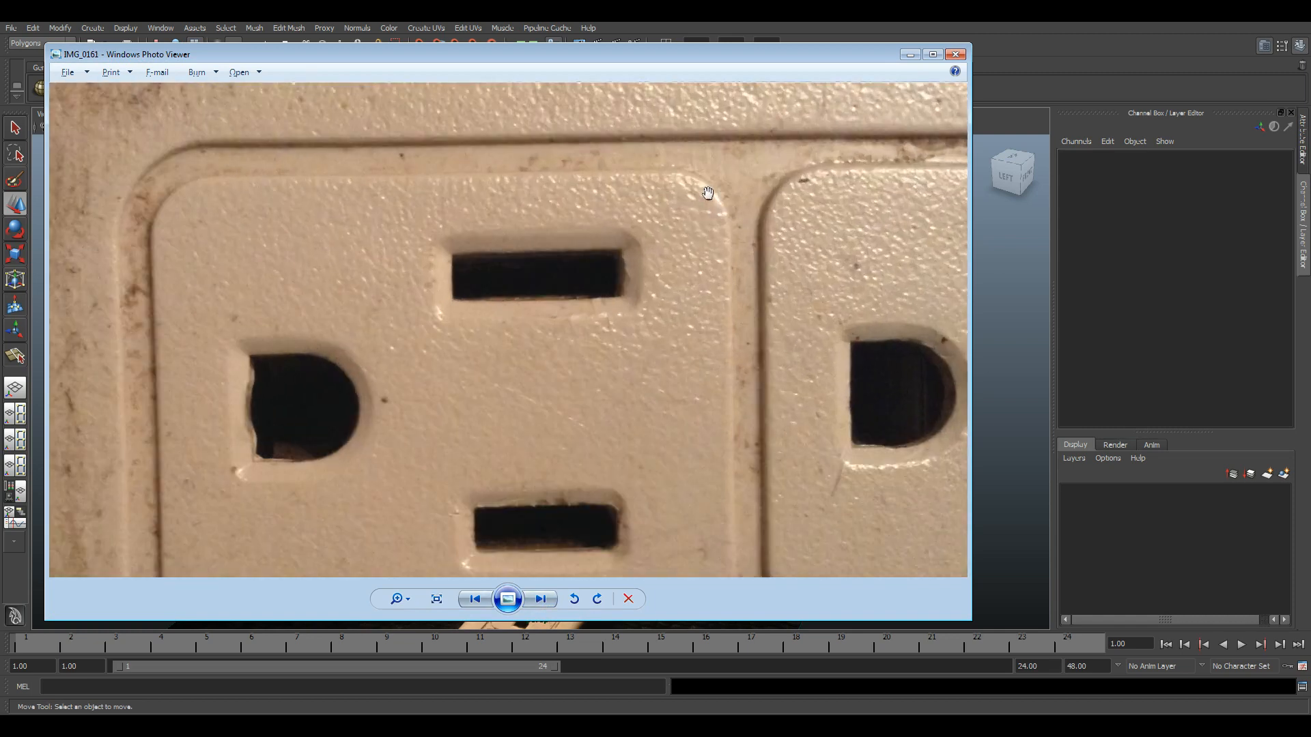
scroll(697, 229, "down", 3)
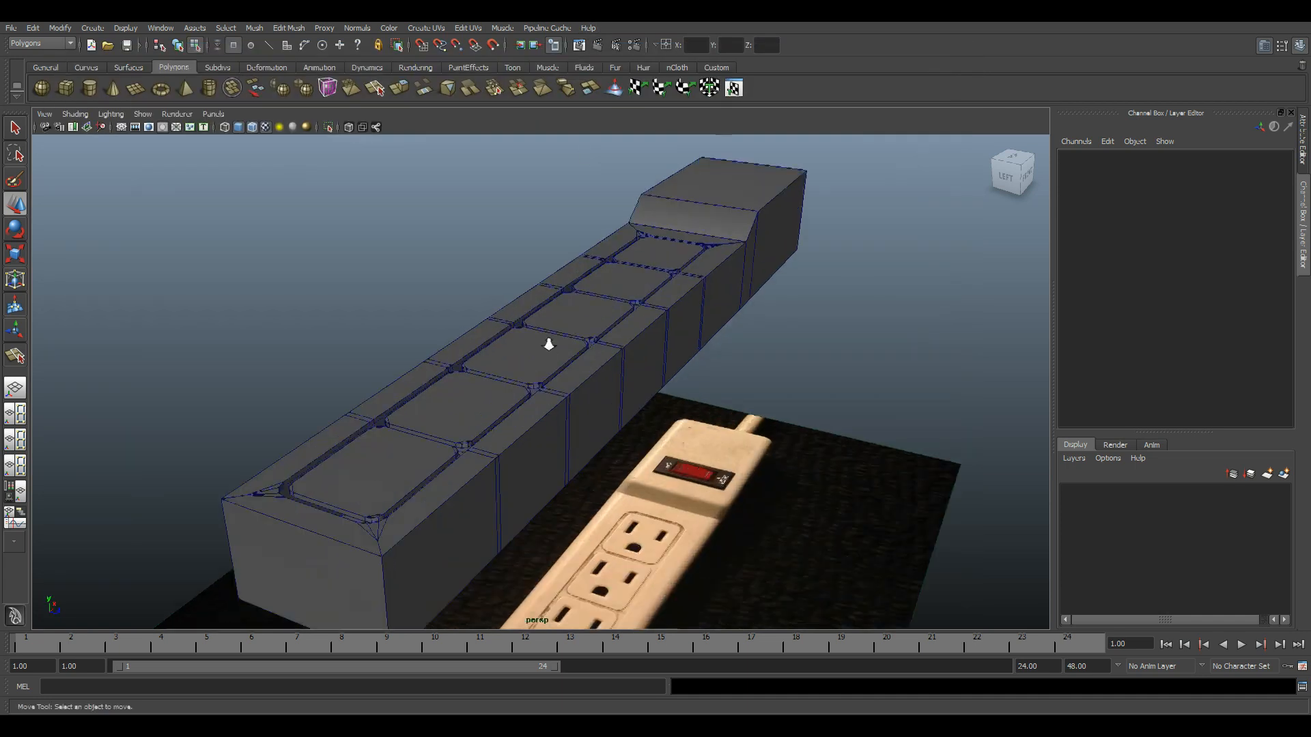
- Delete the extra edges cutting across the corners of the outlet panel nearest the raised end
scroll(562, 380, "up", 8)
scroll(562, 379, "down", 6)
middle_click_drag(765, 314, 723, 444, "alt")
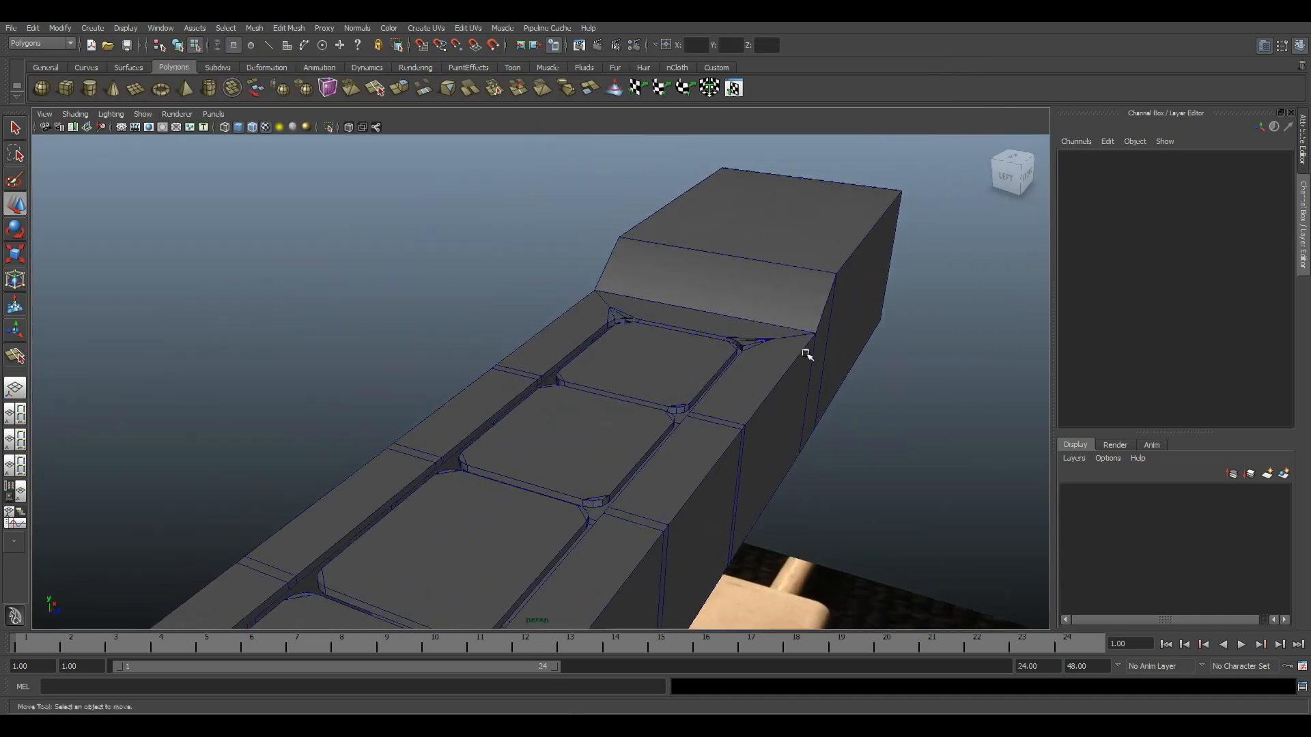
middle_click_drag(811, 360, 744, 370, "alt")
right_click_drag(545, 374, 551, 387)
left_click(552, 387)
key("f")
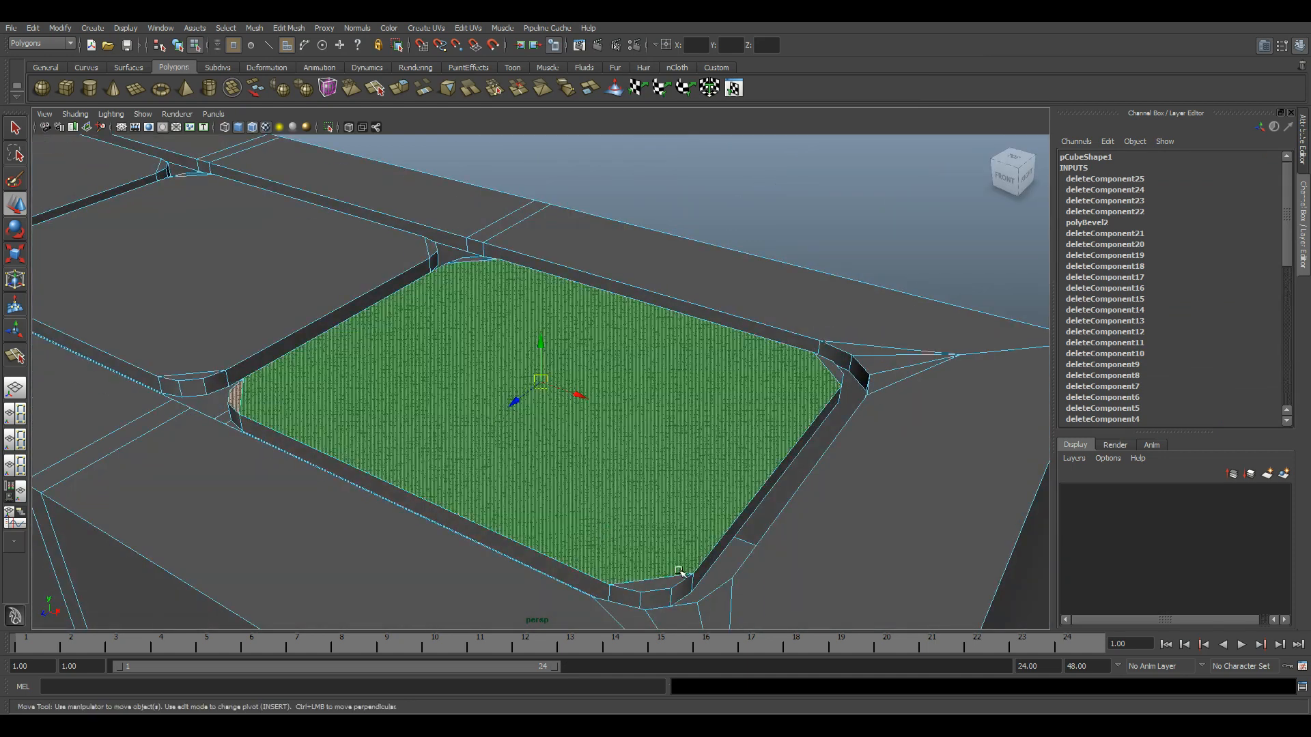
left_click_drag(755, 459, 822, 553, "alt")
left_click_drag(744, 469, 576, 407, "alt")
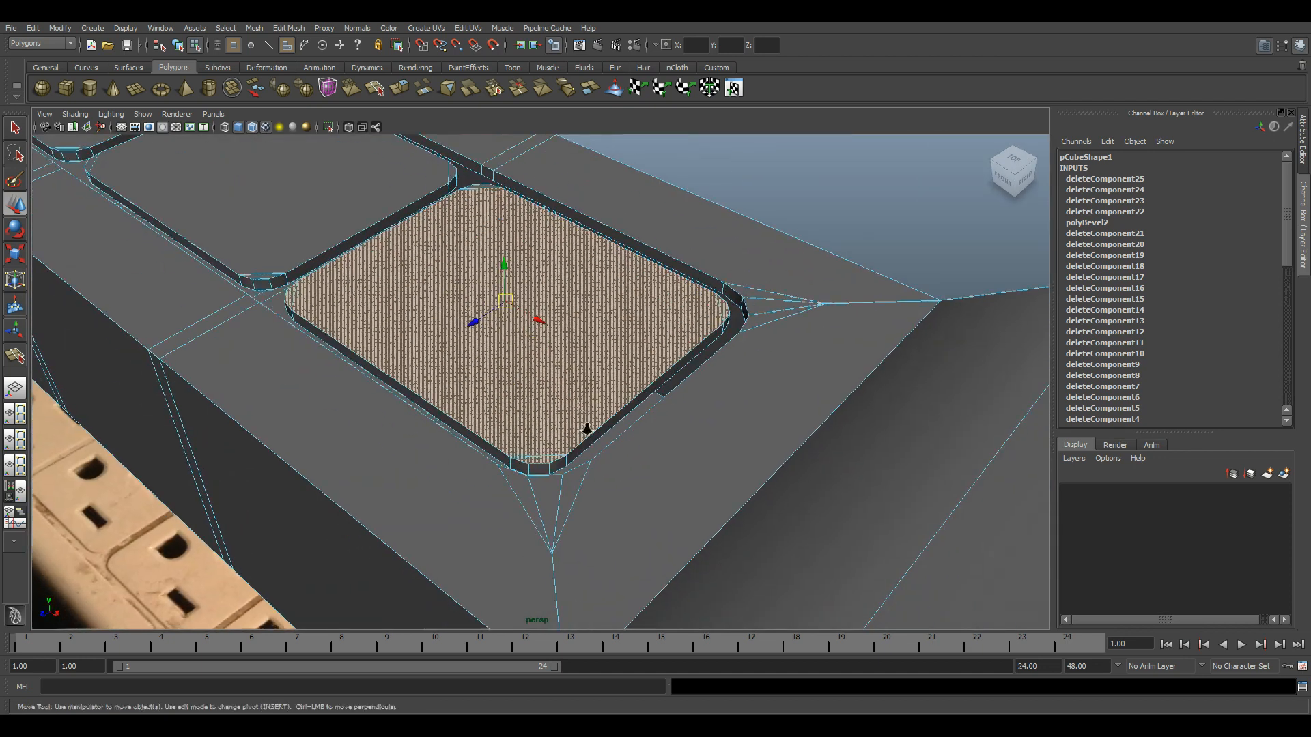
scroll(546, 447, "up", 4)
left_click(546, 529)
left_click_drag(703, 492, 495, 478, "alt")
left_click(620, 556, "shift")
left_click_drag(803, 497, 531, 452, "alt")
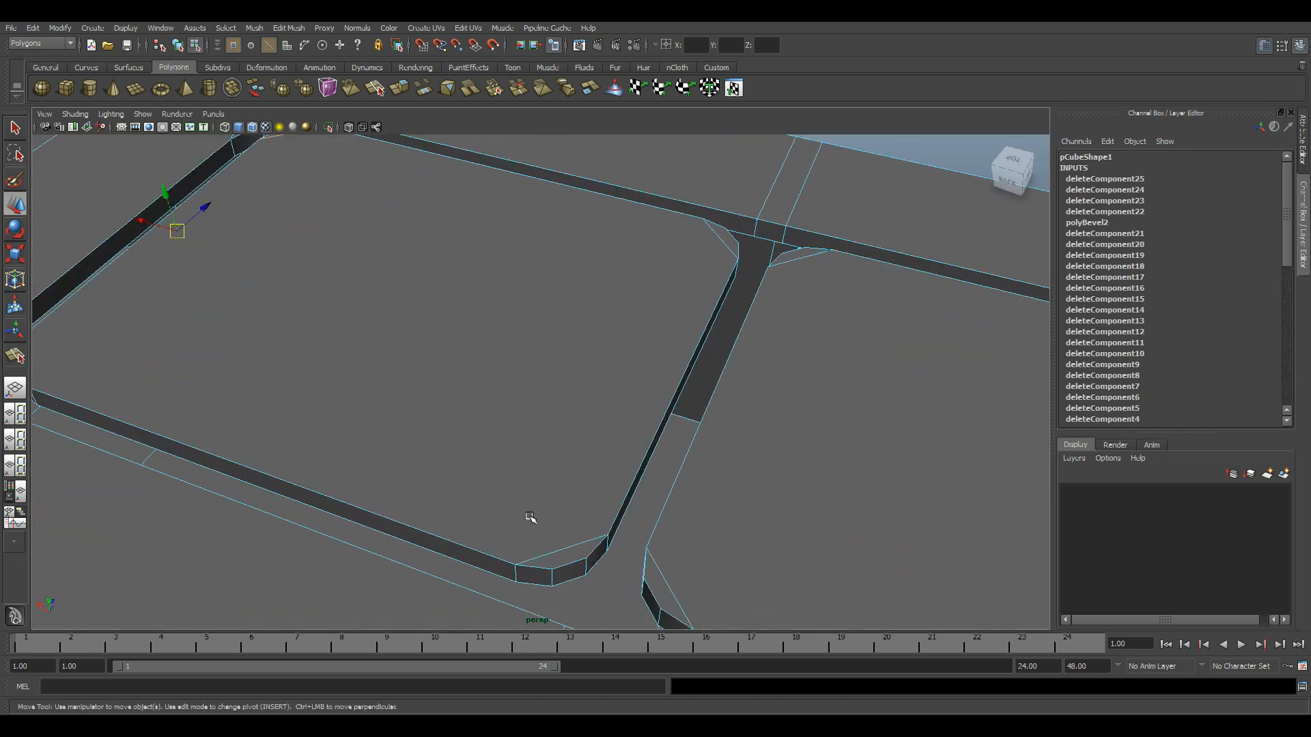
left_click_drag(538, 560, 477, 503, "alt")
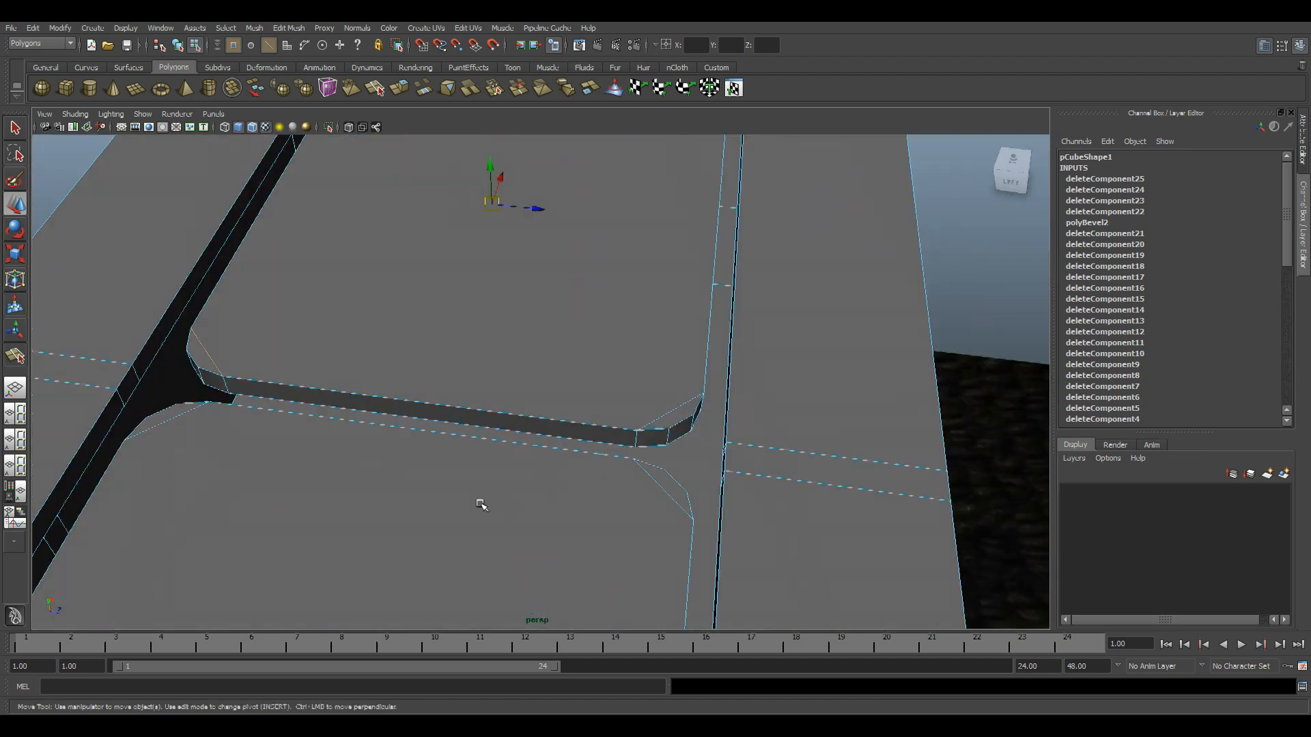
left_click(672, 408, "shift")
scroll(578, 409, "down", 3)
middle_click_drag(577, 410, 652, 451, "alt")
key("Delete")
- Delete the extra edges across the corners of the second outlet panel from the raised end
scroll(569, 379, "down", 3)
middle_click_drag(576, 418, 591, 363, "alt")
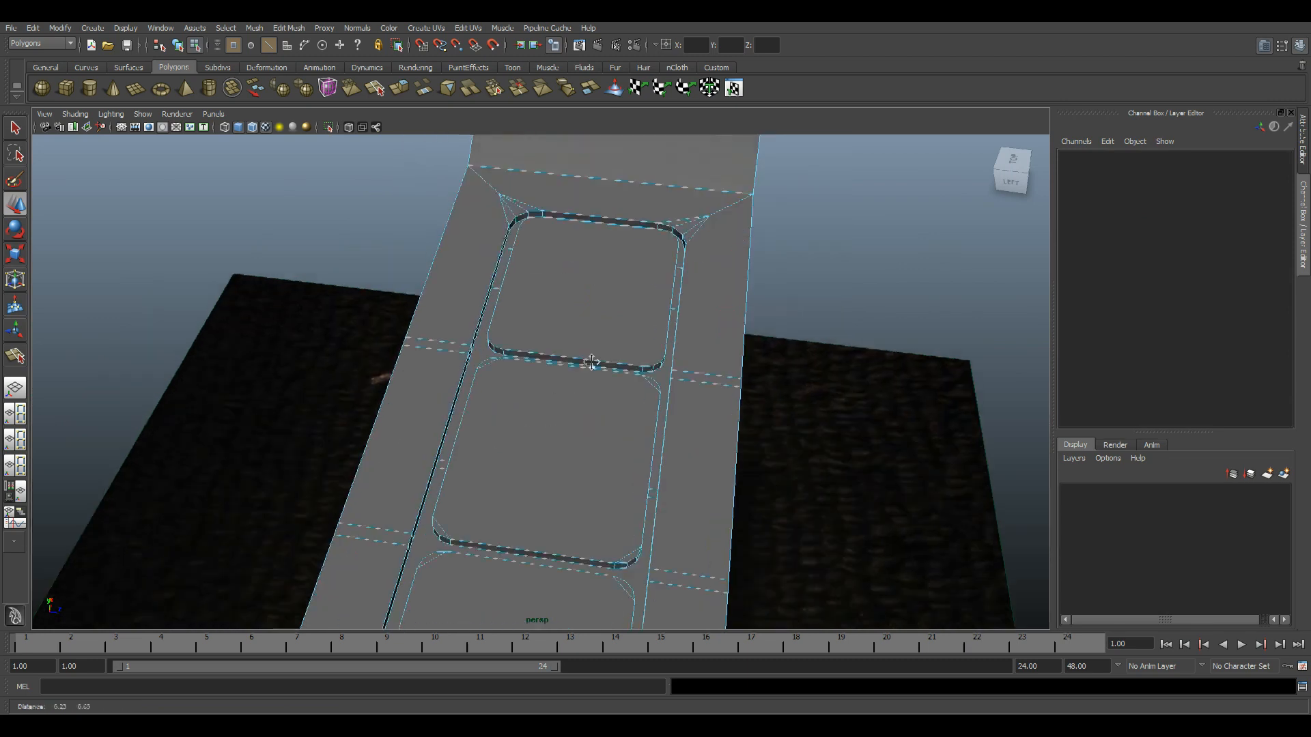
left_click_drag(591, 362, 562, 310, "alt")
scroll(516, 372, "up", 3)
left_click(568, 558)
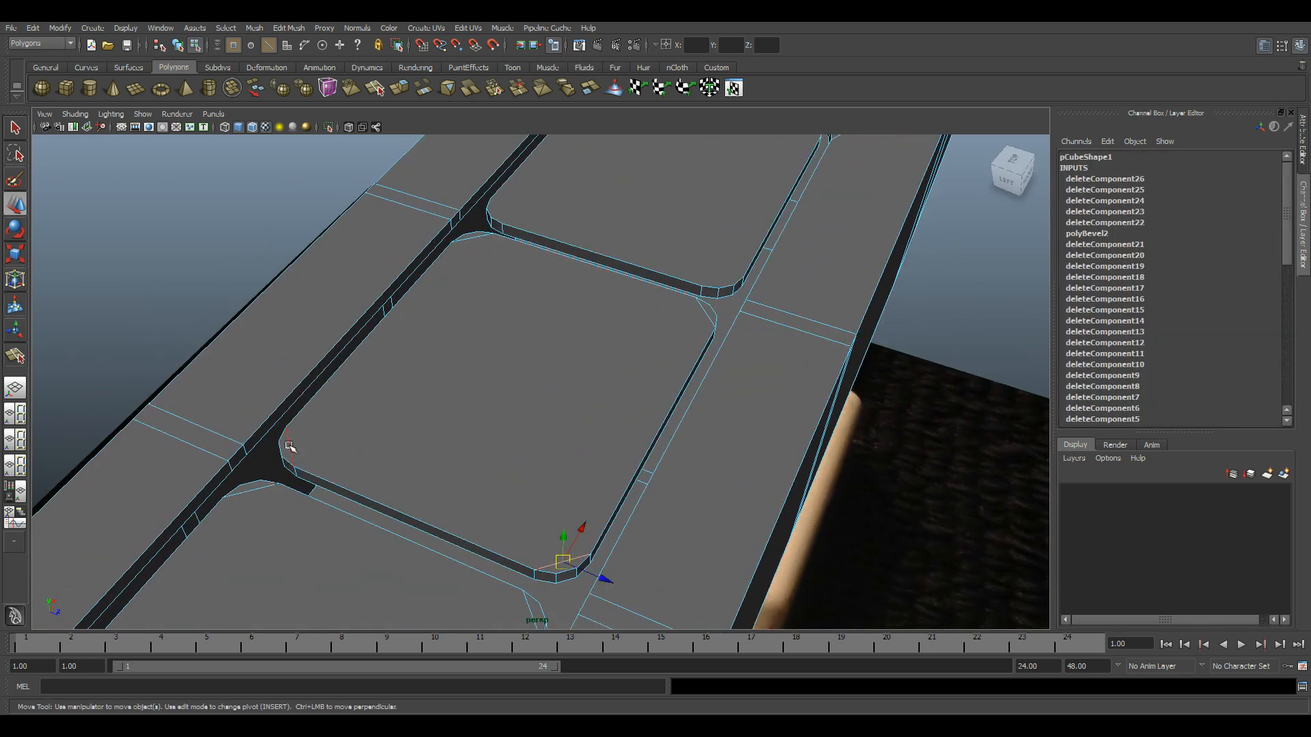
left_click(477, 239, "shift")
left_click(708, 287, "shift")
left_click(706, 312, "shift")
- Delete the extra edges across the corners of the third outlet panel from the raised end
scroll(703, 314, "down", 4)
left_click_drag(635, 386, 648, 348, "alt")
scroll(506, 424, "up", 2)
middle_click_drag(506, 424, 561, 371, "alt")
left_click(494, 391)
left_click(631, 377)
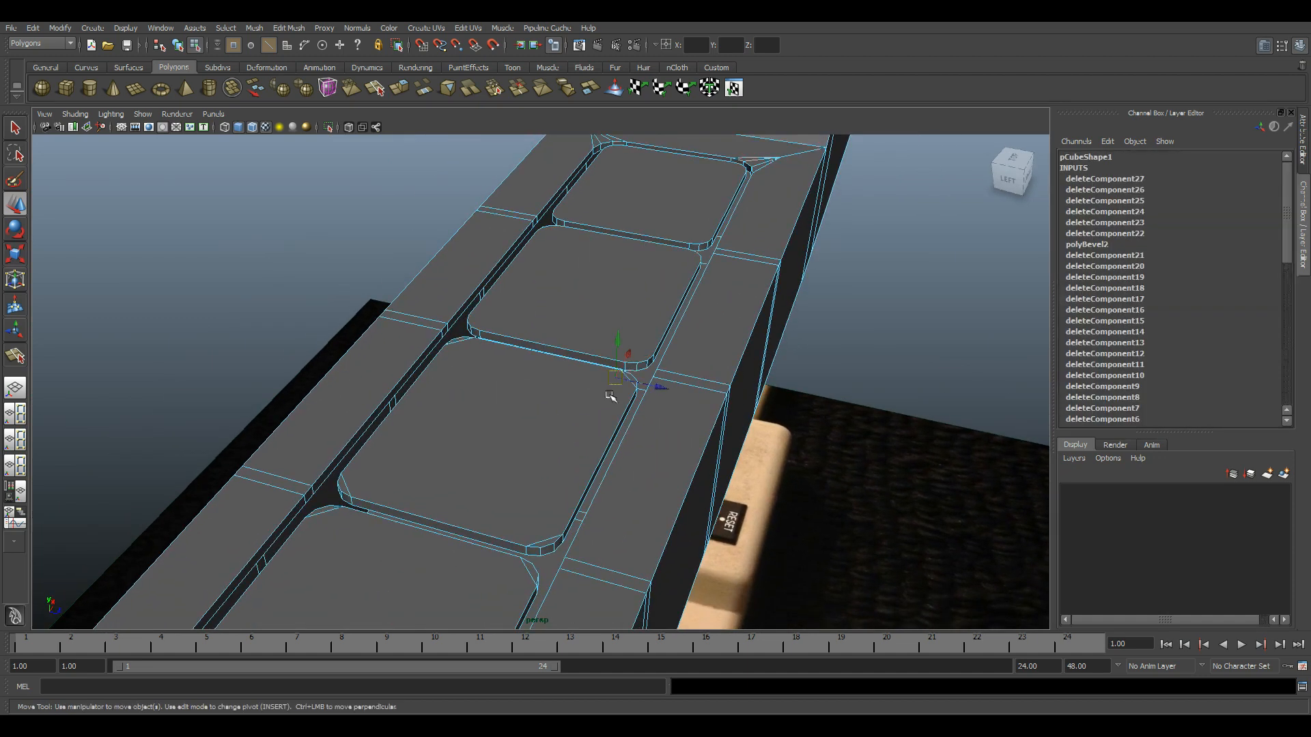
left_click(782, 425)
scroll(662, 393, "up", 3)
left_click(708, 371)
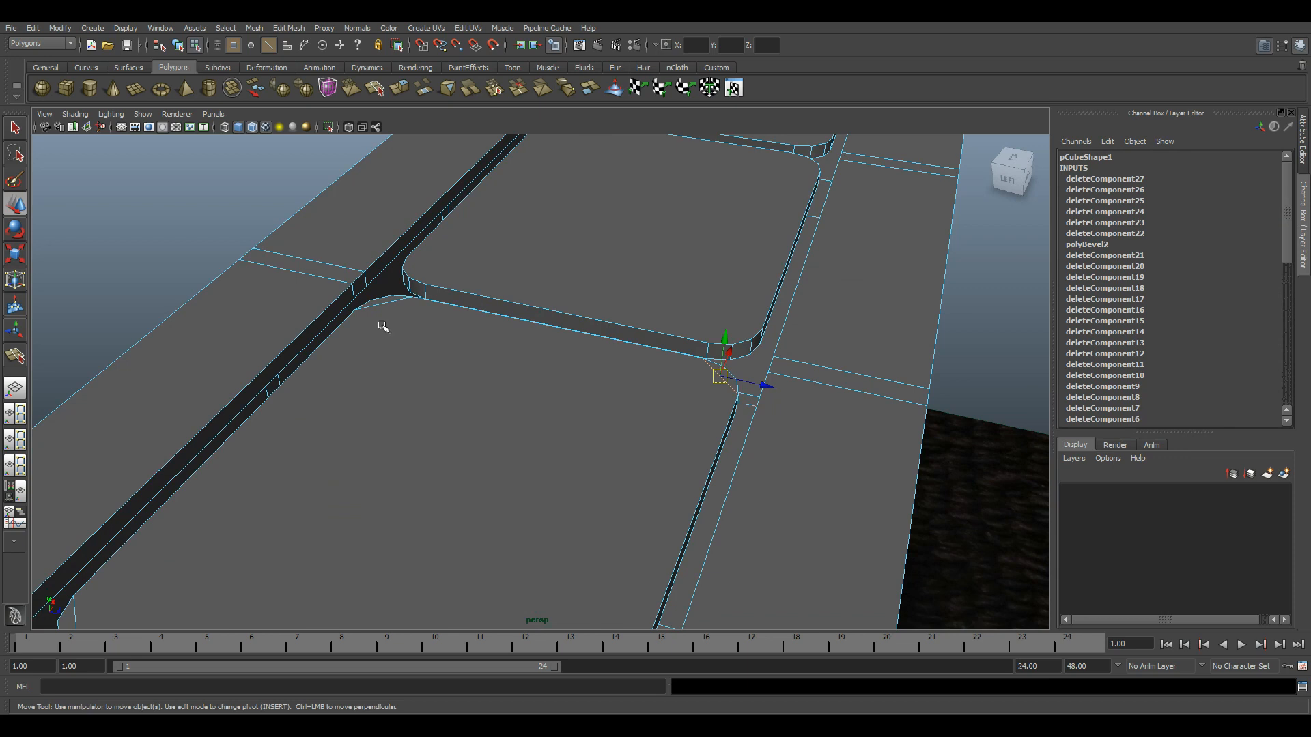
left_click(394, 305, "shift")
right_click_drag(603, 433, 489, 472, "alt")
middle_click_drag(488, 471, 588, 293, "alt")
left_click(721, 399, "shift")
key("Delete")
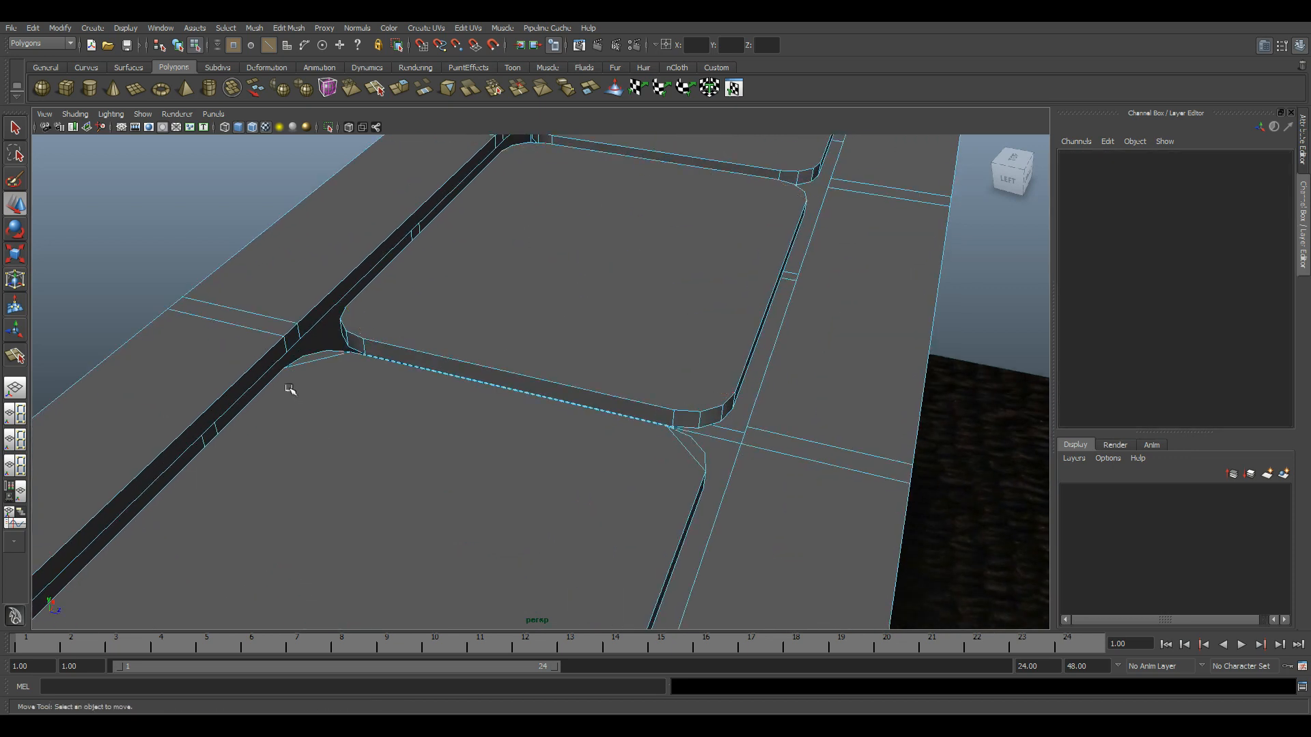
- Delete the extra edges across the corners of the fourth outlet panel from the raised end
left_click(316, 360)
middle_click_drag(417, 441, 607, 386, "alt")
right_click_drag(608, 386, 601, 447, "alt")
middle_click_drag(601, 447, 576, 319, "alt")
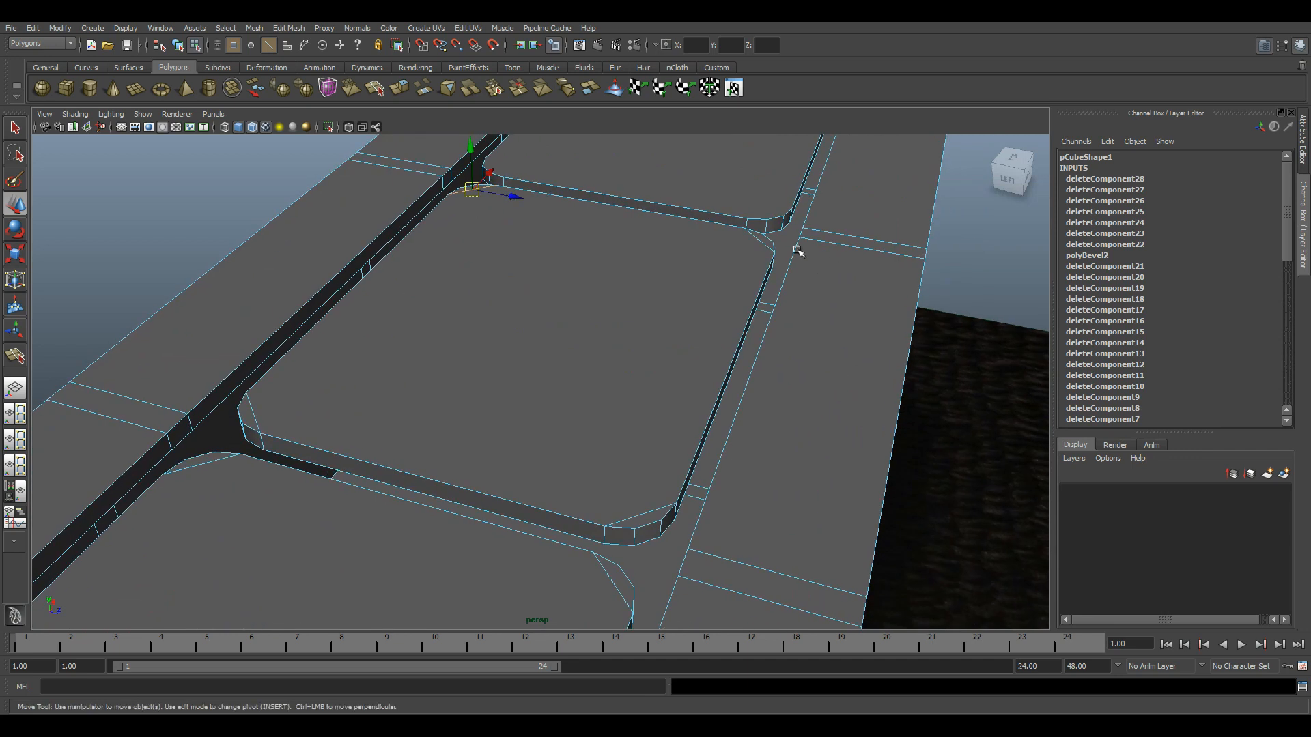
left_click(648, 510, "shift")
key("Delete")
- Delete the extra edges across the corners of the fifth outlet panel from the raised end
right_click_drag(732, 465, 694, 454, "alt")
left_click(796, 218)
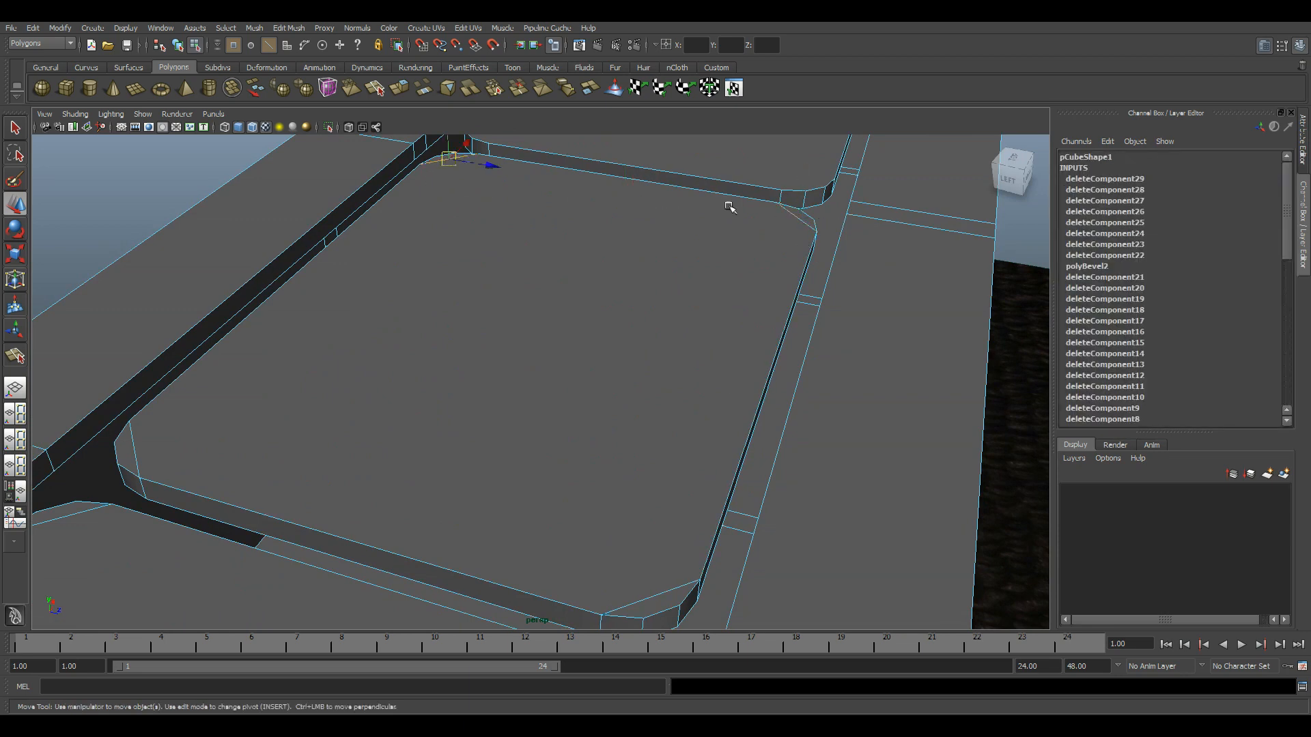
left_click(668, 591, "shift")
left_click(135, 456, "shift")
right_click_drag(533, 478, 416, 463, "alt")
middle_click_drag(416, 462, 502, 342, "alt")
key("Delete")
- Delete the extra edges across the corners of the last outlet panel at the low end
middle_click_drag(657, 247, 626, 358, "alt")
right_click_drag(626, 359, 650, 353, "alt")
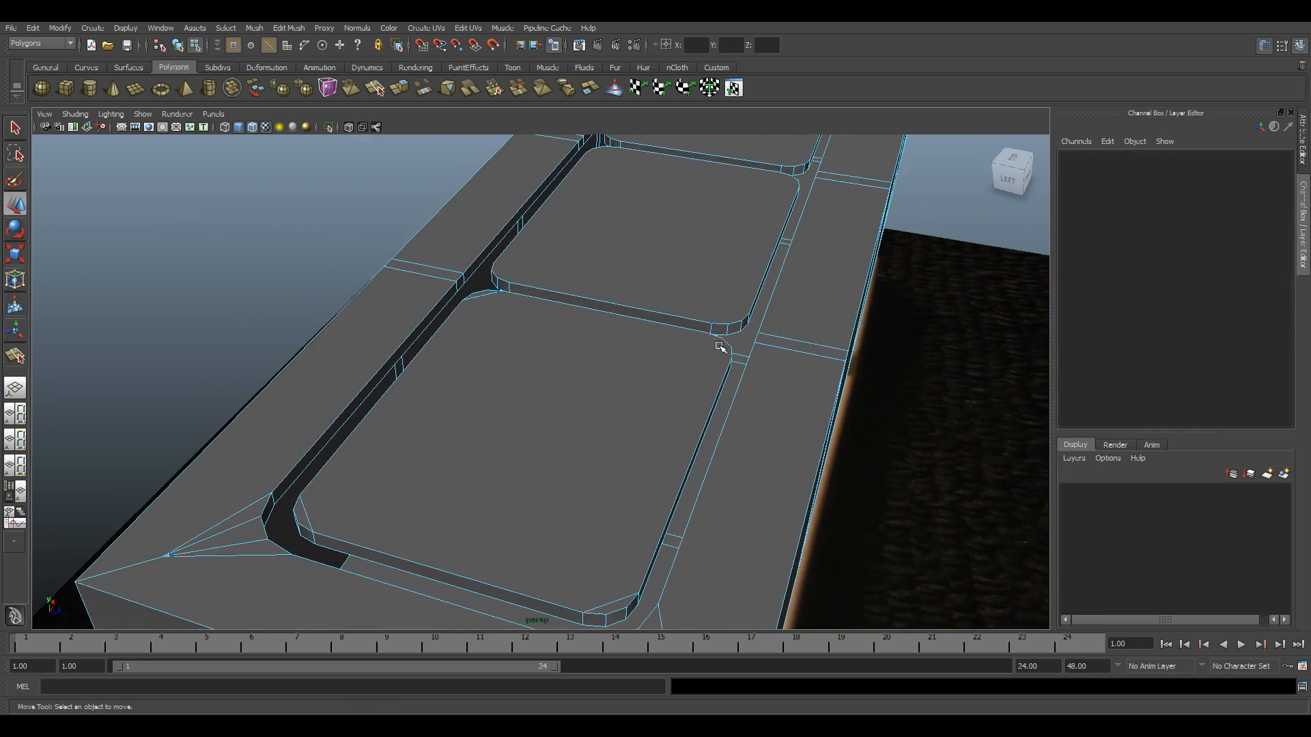
left_click(718, 343)
left_click(602, 604, "shift")
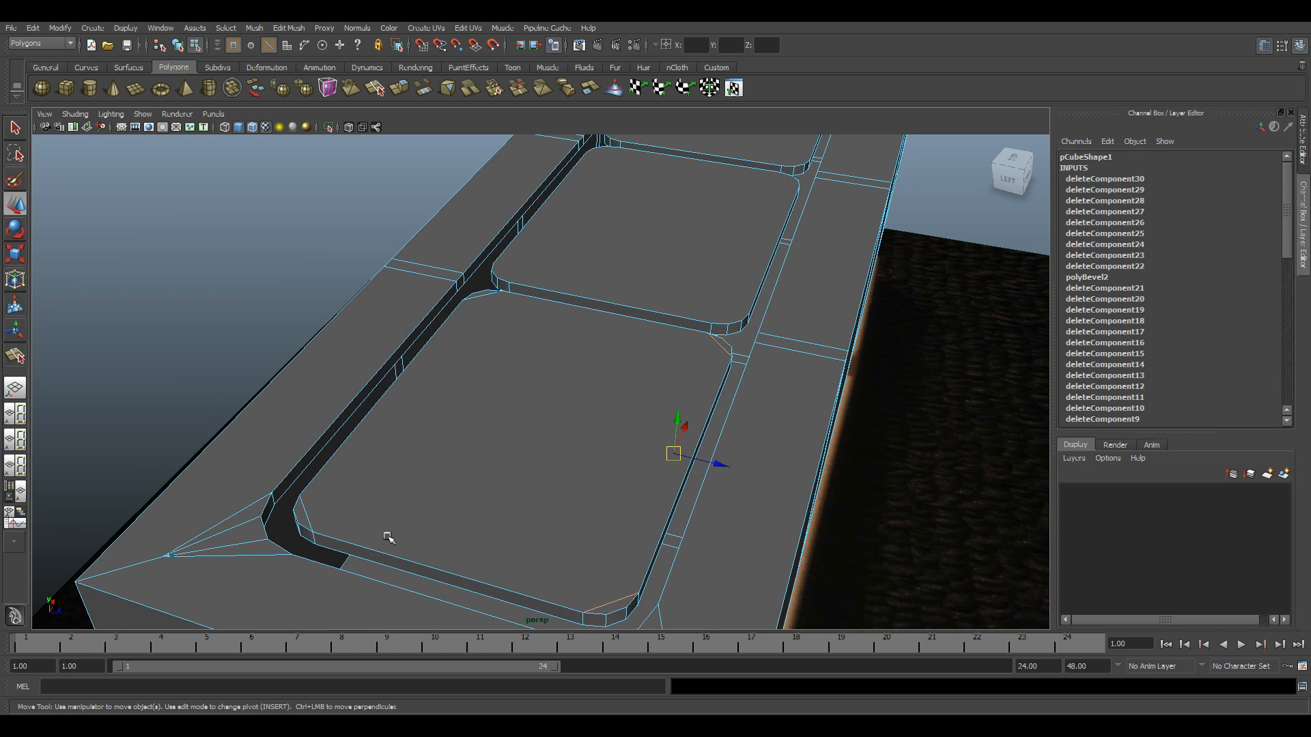
left_click(308, 513, "shift")
left_click(308, 513, "shift")
left_click(521, 355)
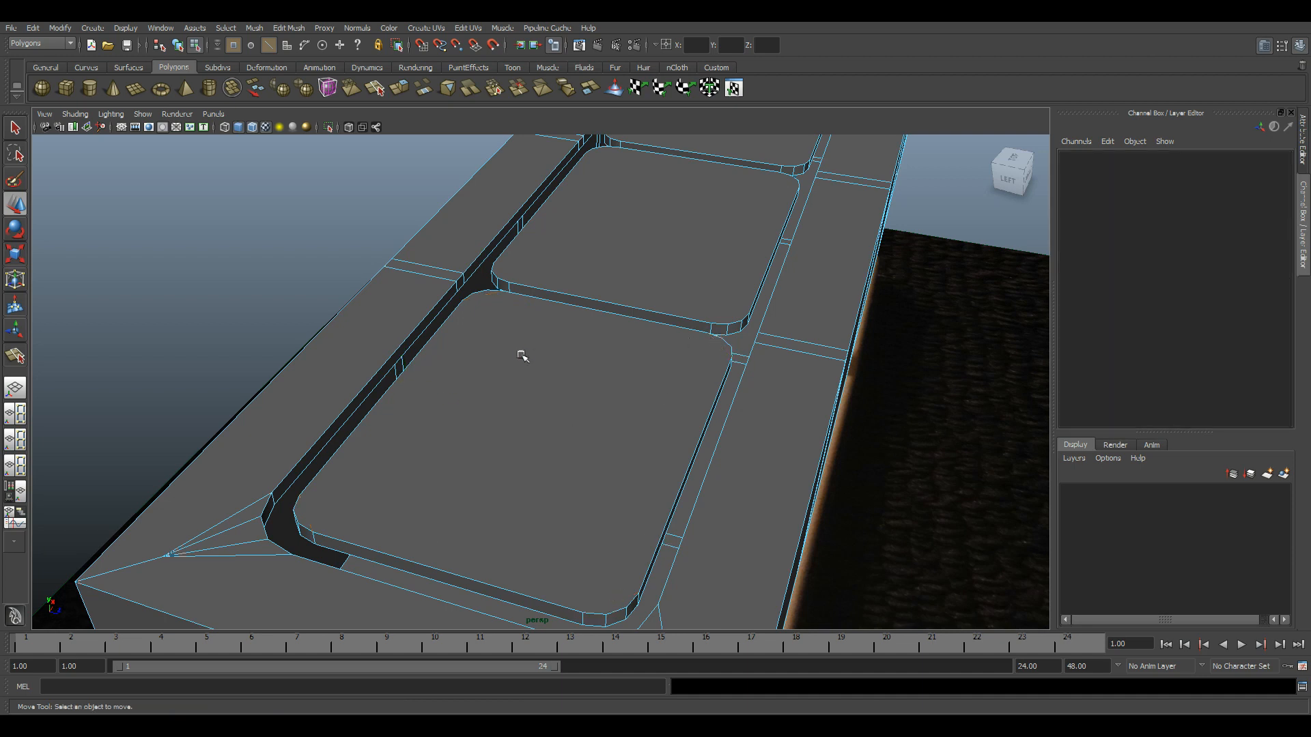
- Move the top faces of all six outlet panels vertically to a height of about 11.5 and clear the selection
right_click_drag(538, 343, 539, 392)
left_click(538, 392)
left_click(653, 237, "shift")
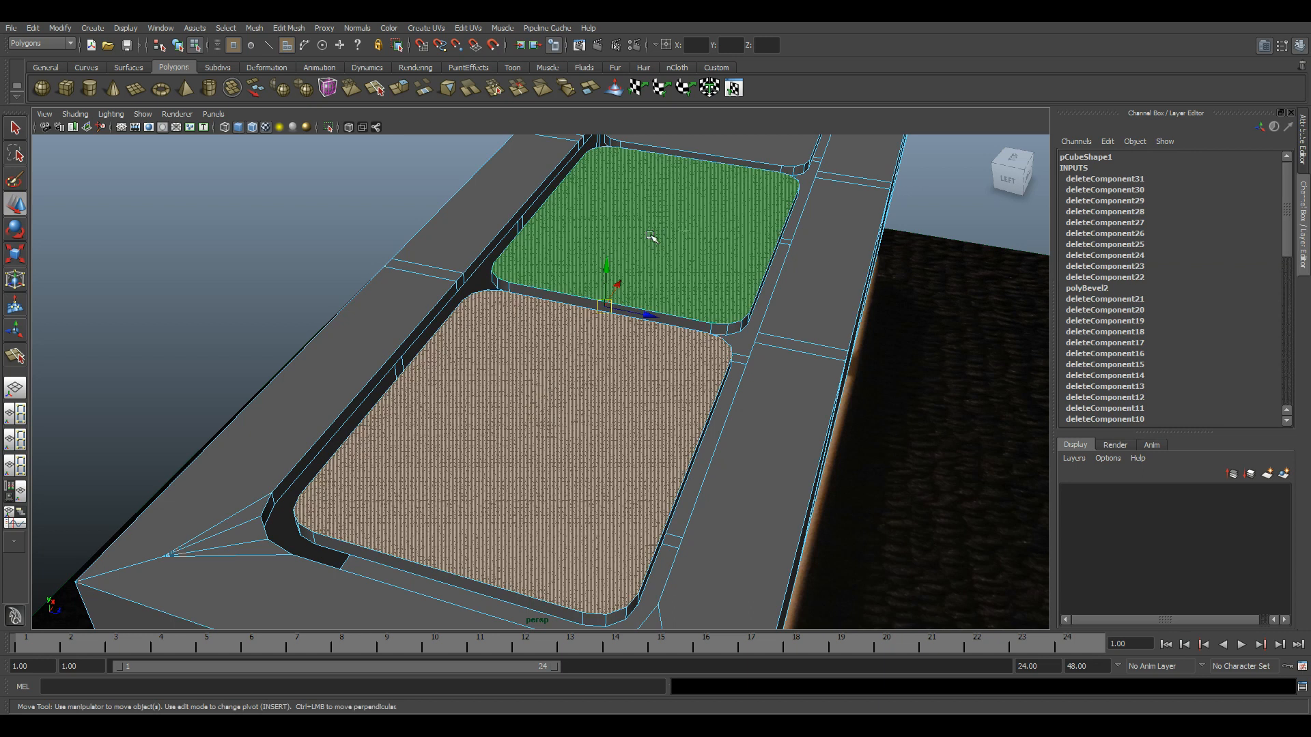
middle_click_drag(679, 265, 543, 502, "alt")
left_click(588, 380, "shift")
left_click(649, 256, "shift")
left_click(683, 197, "shift")
left_click(703, 159, "shift")
middle_click_drag(775, 266, 729, 336, "alt")
right_click_drag(729, 337, 492, 471, "alt")
left_click_drag(492, 471, 447, 437, "alt")
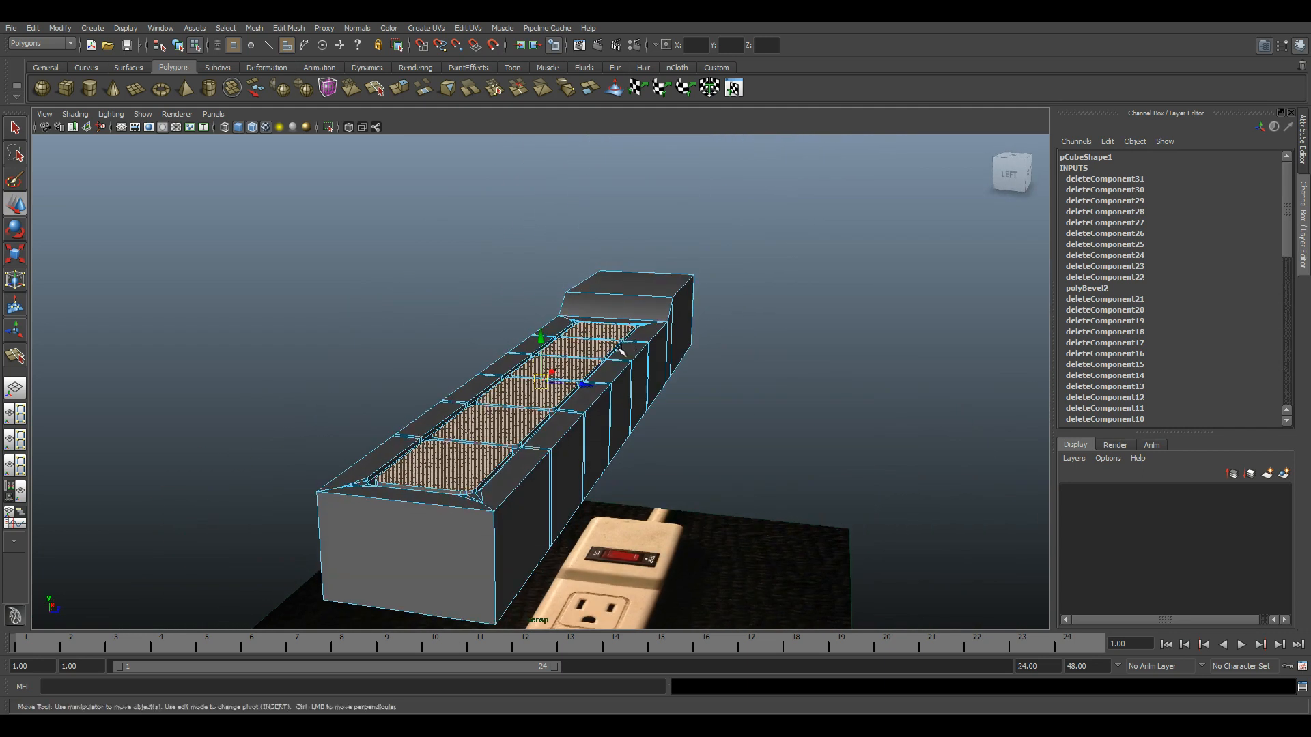
middle_click_drag(447, 437, 502, 385, "alt")
right_click_drag(501, 386, 761, 598, "alt")
left_click_drag(674, 191, 674, 190)
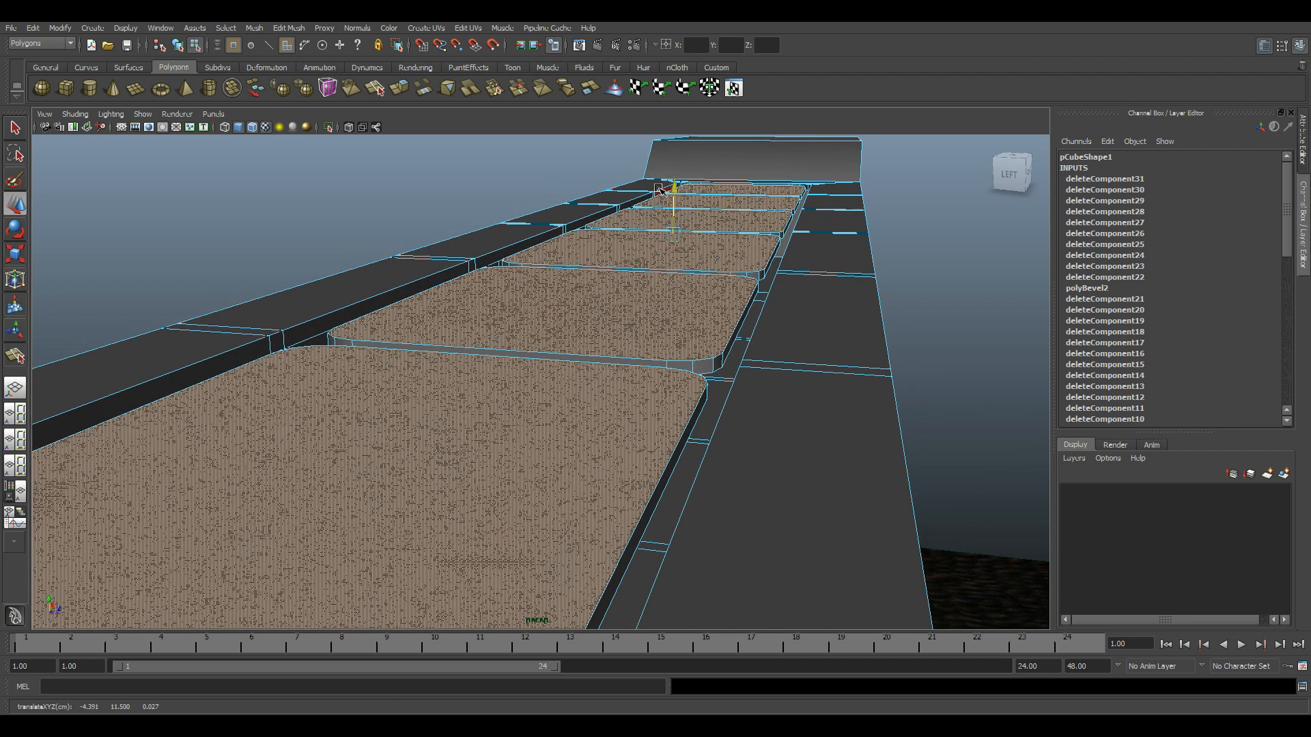
left_click(1024, 336)
- Extrude the top faces of all six outlet panels with a local Z translation of about 0.031
right_click_drag(1024, 337, 738, 380, "alt")
left_click_drag(738, 380, 717, 409, "alt")
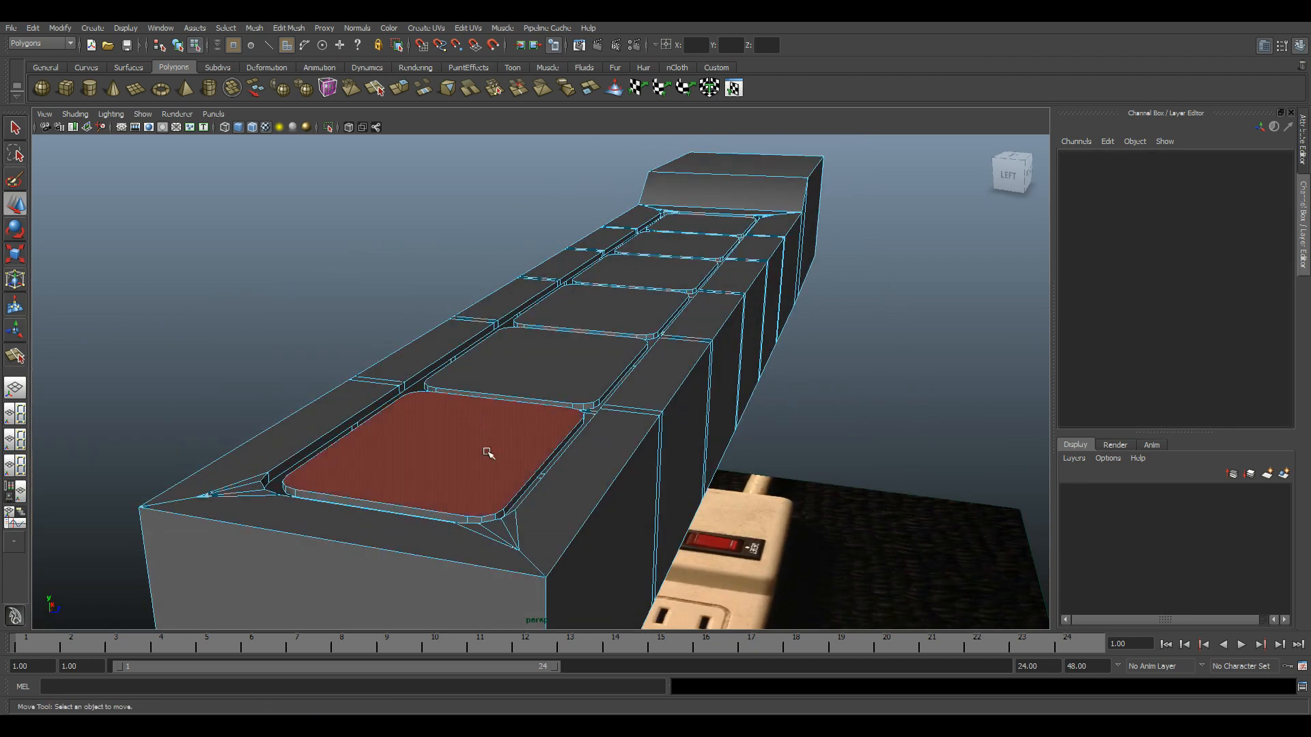
left_click(487, 453)
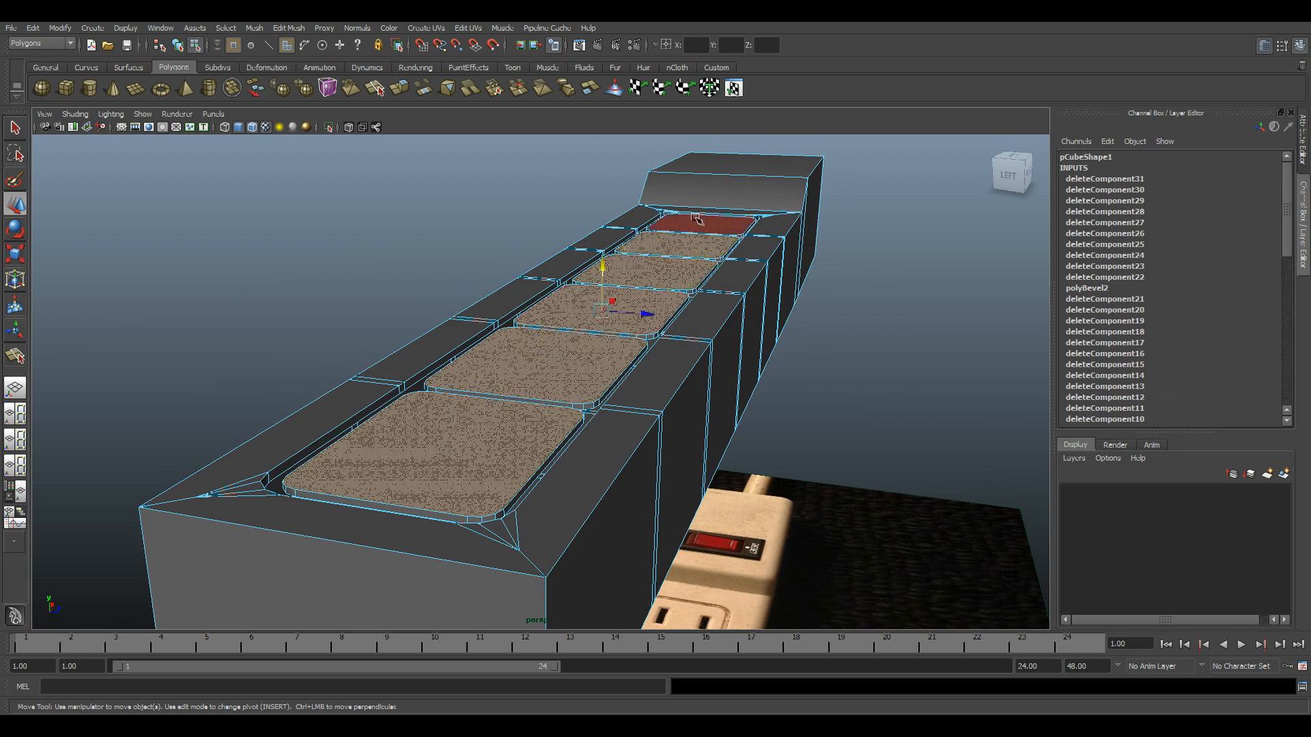
left_click(695, 219, "shift")
scroll(635, 284, "up", 1)
left_click(400, 88)
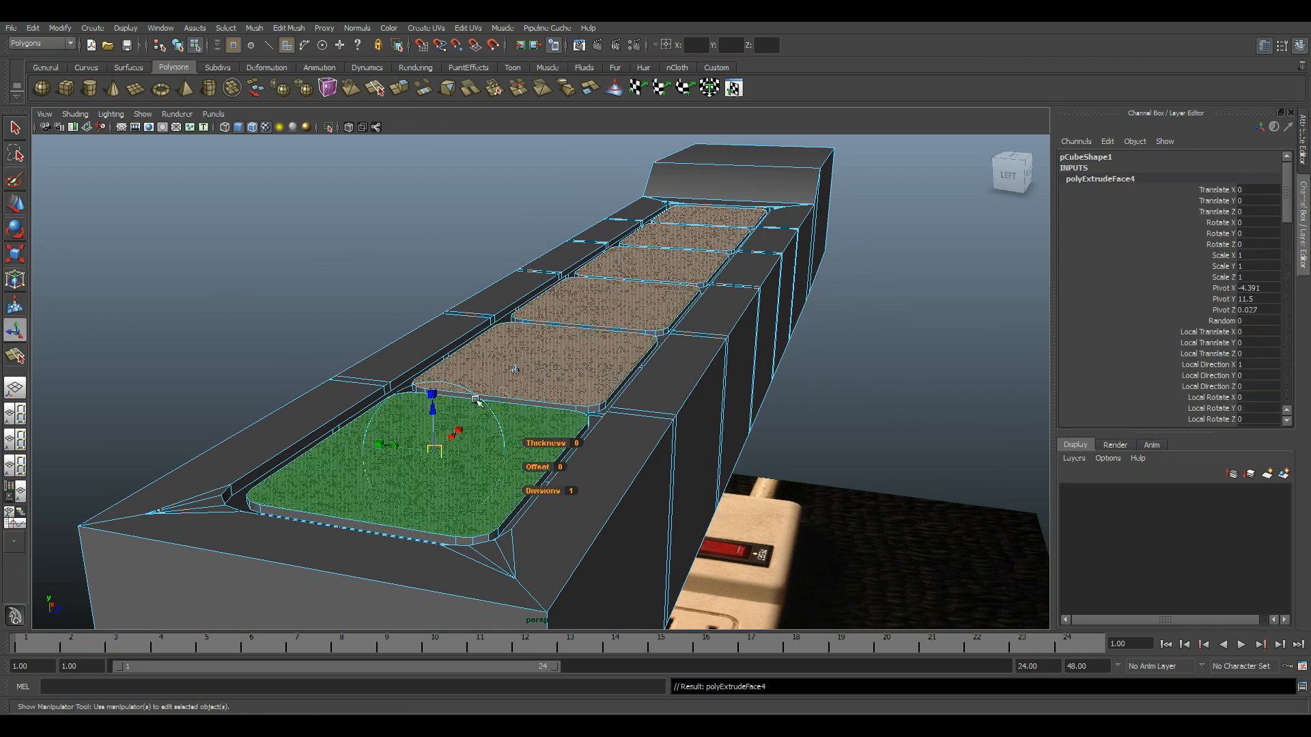
left_click_drag(432, 414, 430, 409)
left_click_drag(245, 462, 404, 387, "alt")
right_click_drag(403, 386, 459, 396, "alt")
middle_click_drag(461, 386, 465, 386)
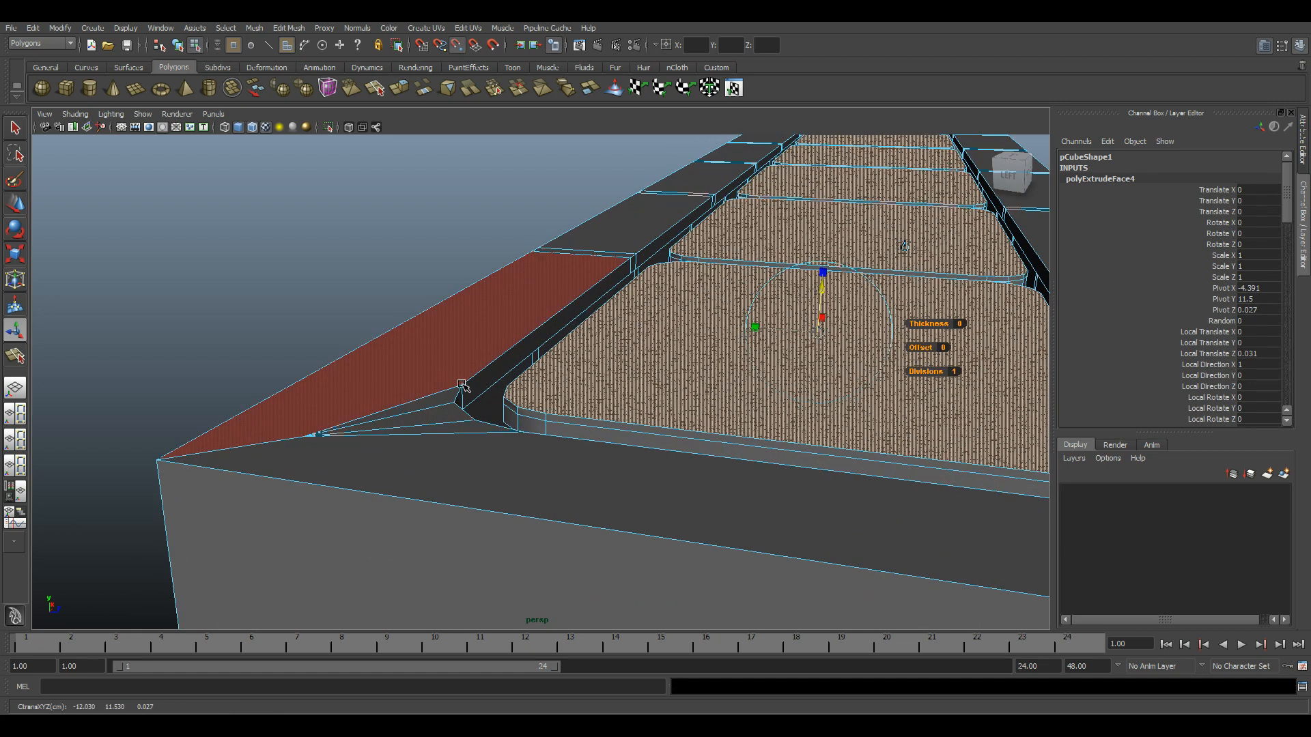
- Bevel the edges of the extruded outlet panel faces and set the bevel offset to 1
middle_click_drag(743, 424, 672, 432, "alt")
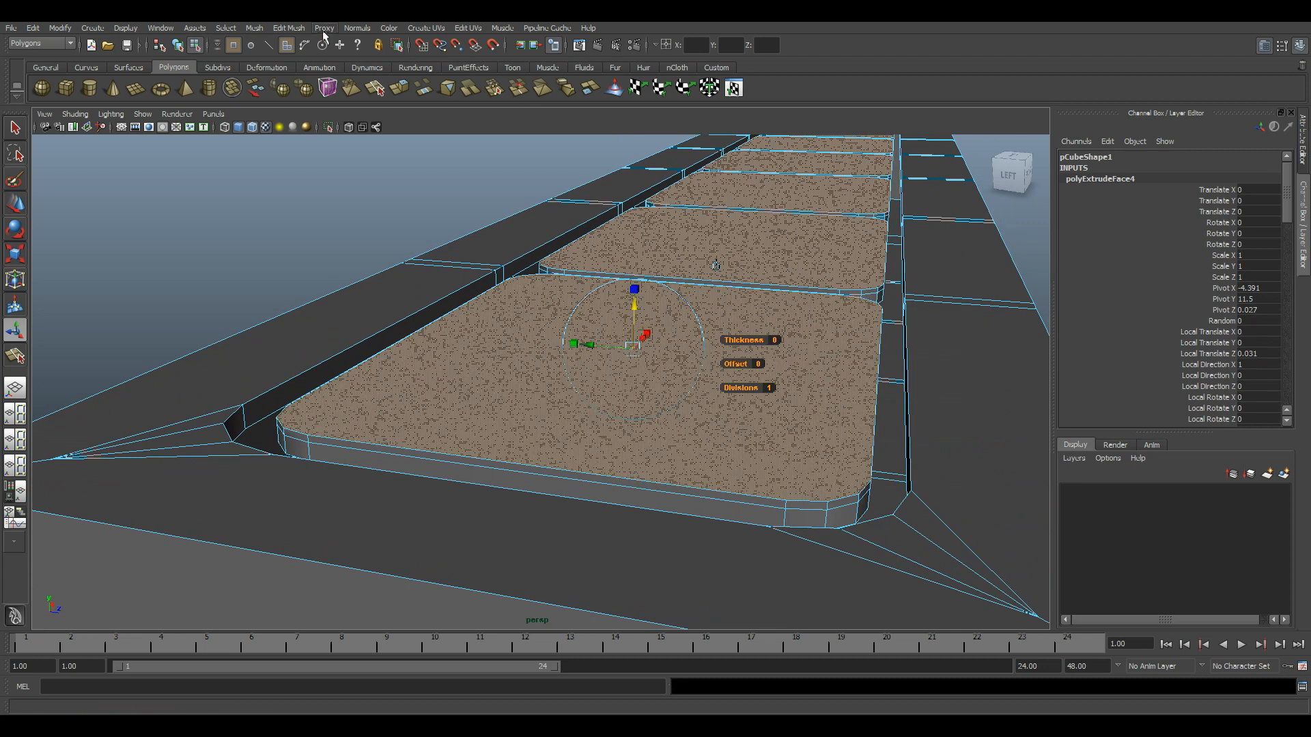
left_click(287, 29)
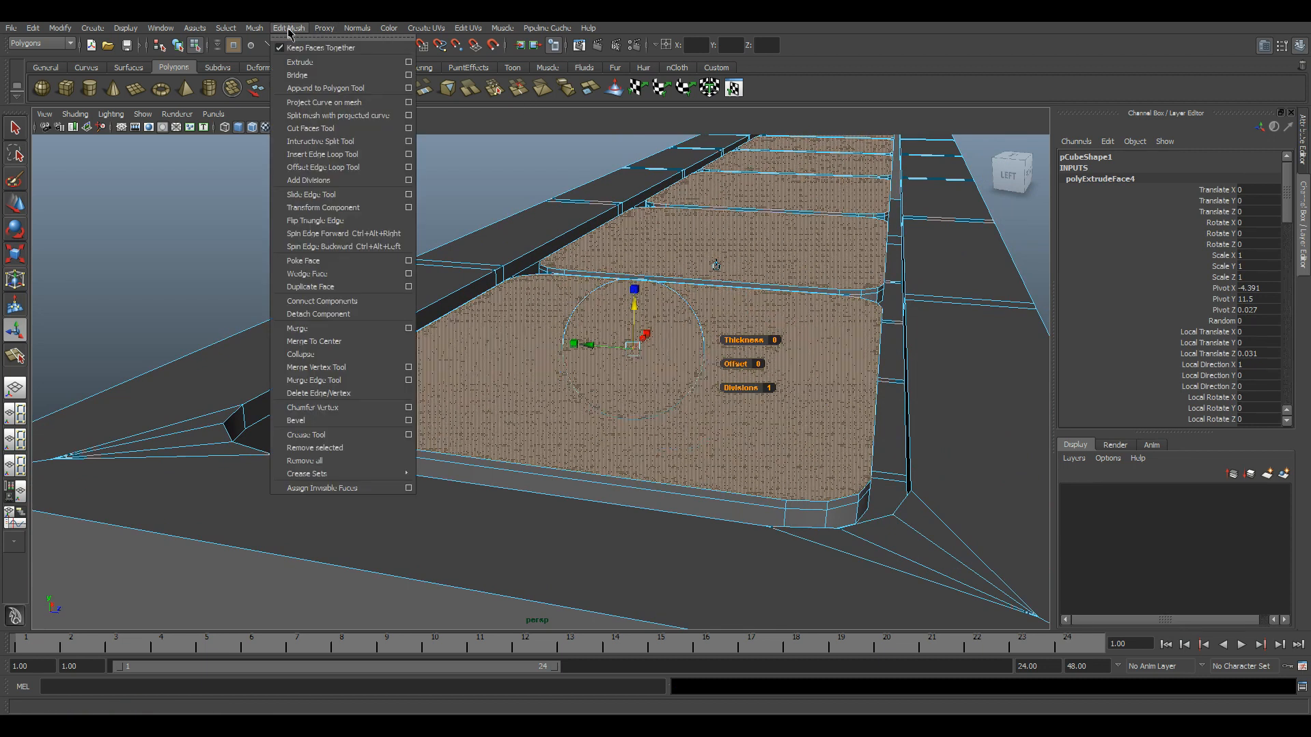
left_click(301, 420)
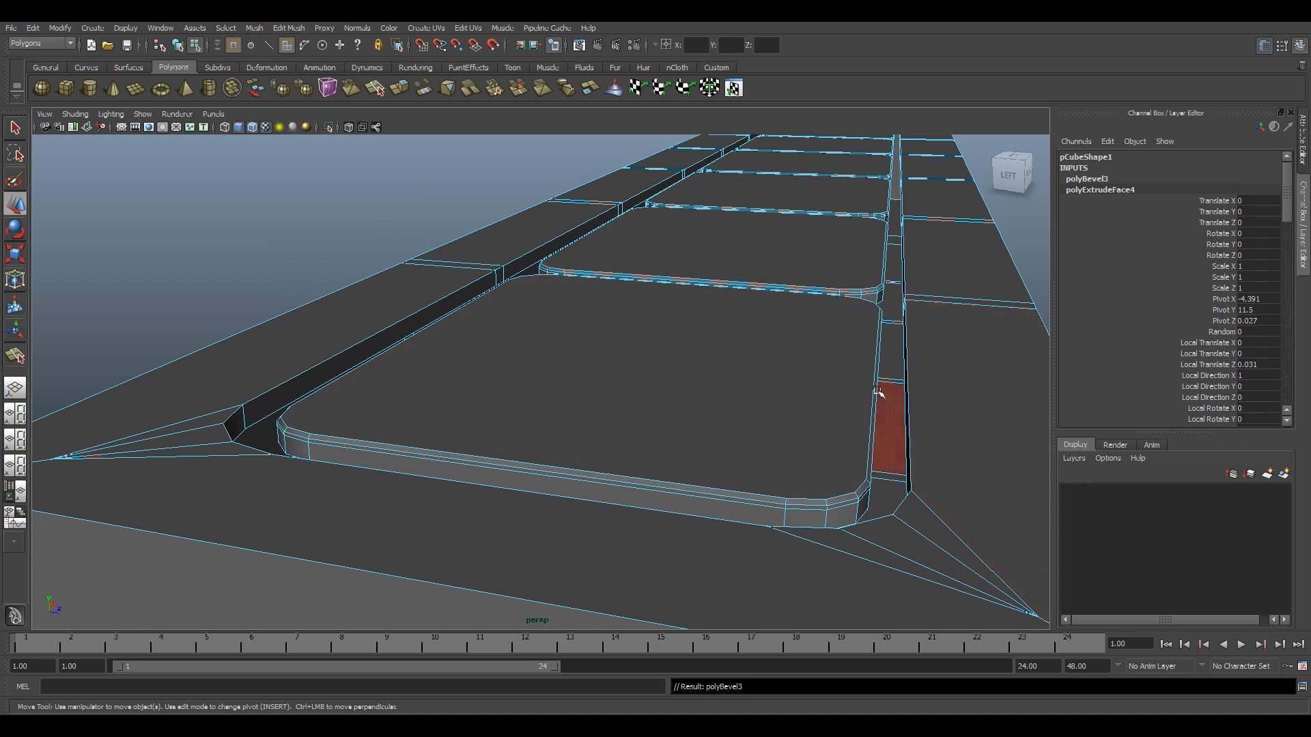
left_click(1104, 178)
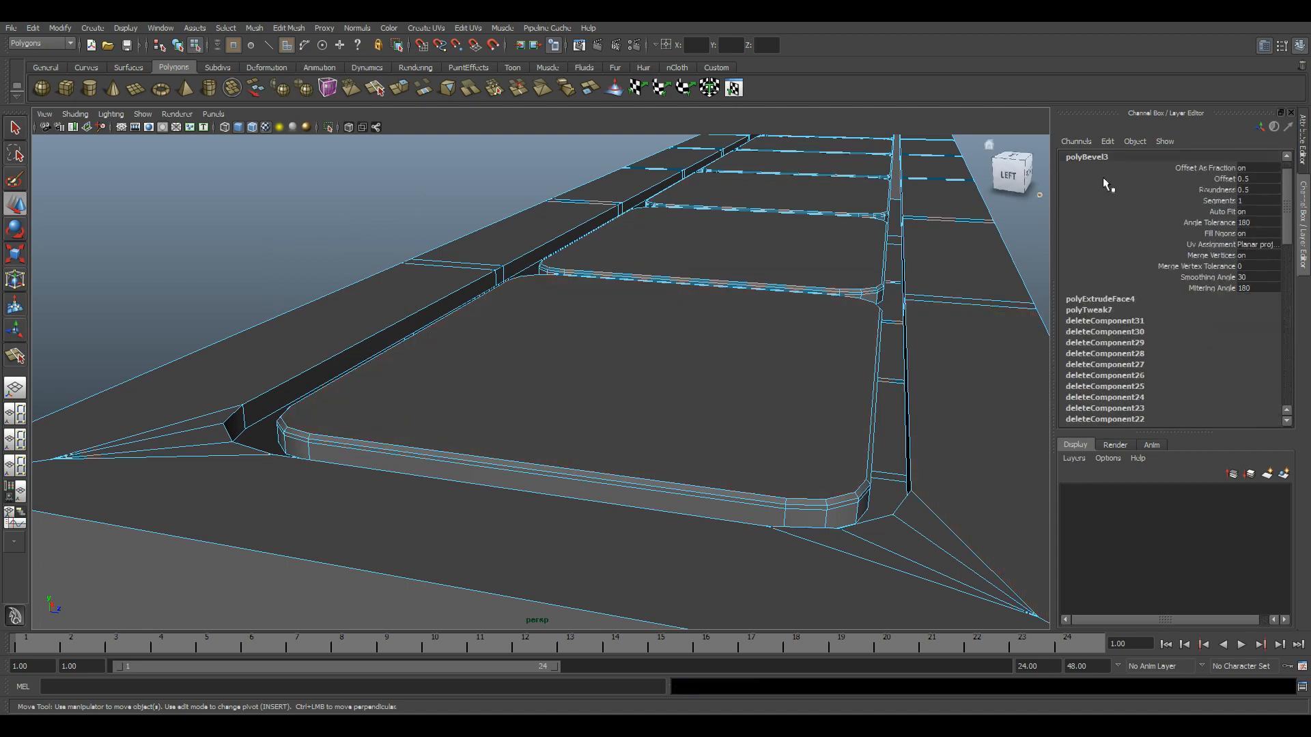
left_click(1247, 180)
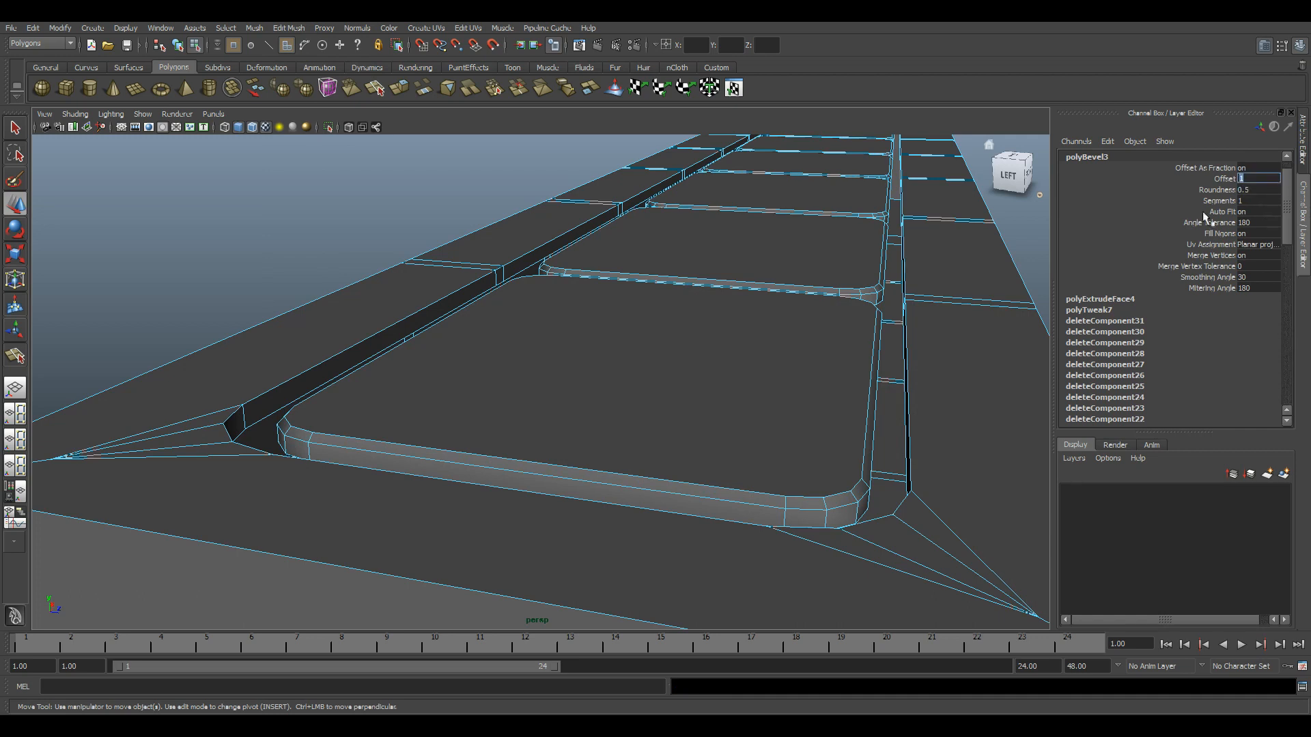
right_click_drag(983, 339, 944, 325, "alt")
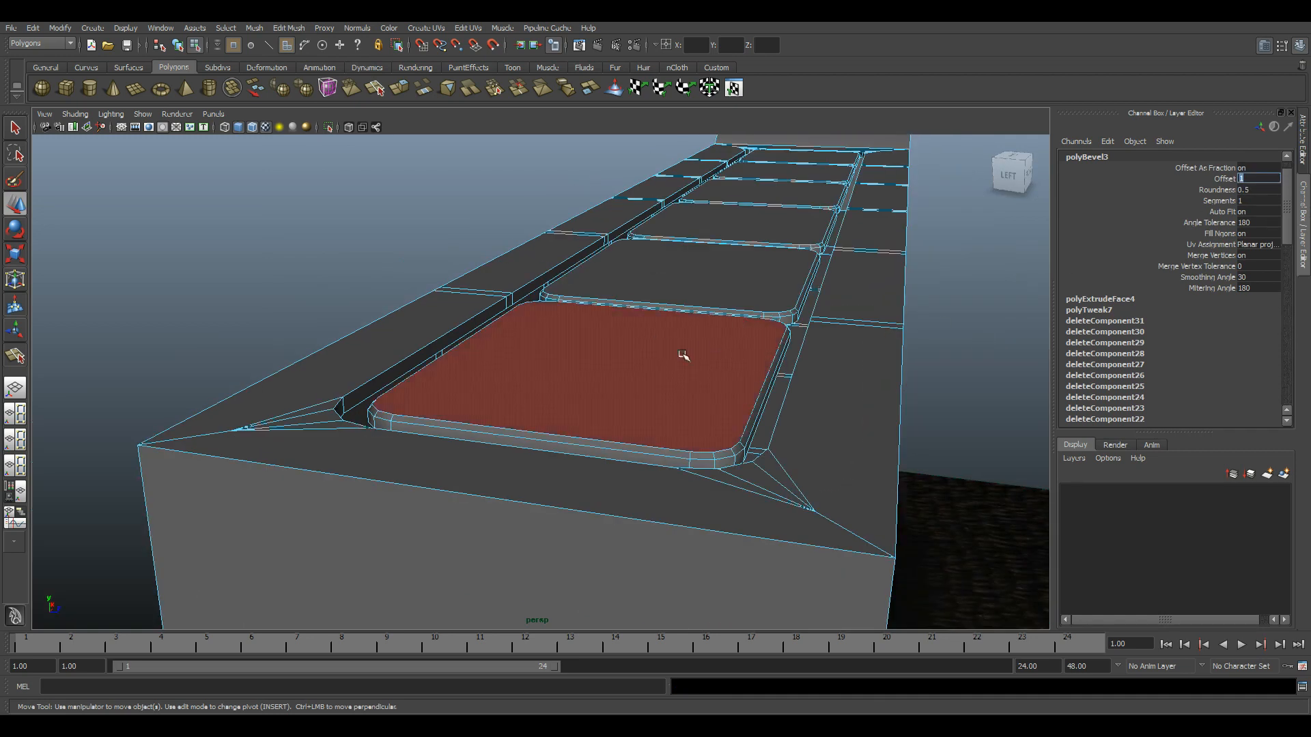
- Merge all vertices of the power strip mesh with a threshold of 0.00001 and return to the shaded view
key("F8")
left_click(813, 369)
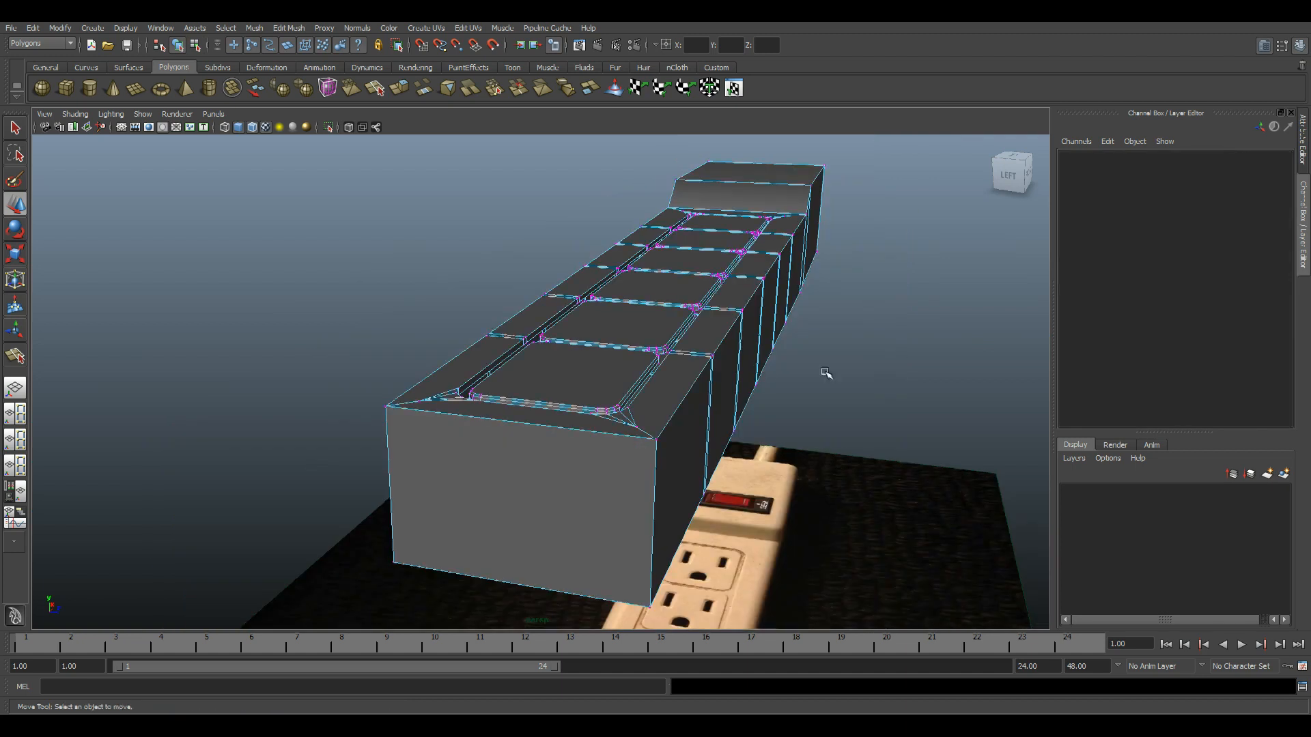
left_click_drag(829, 371, 698, 359, "alt")
key("4")
left_click_drag(249, 190, 951, 614)
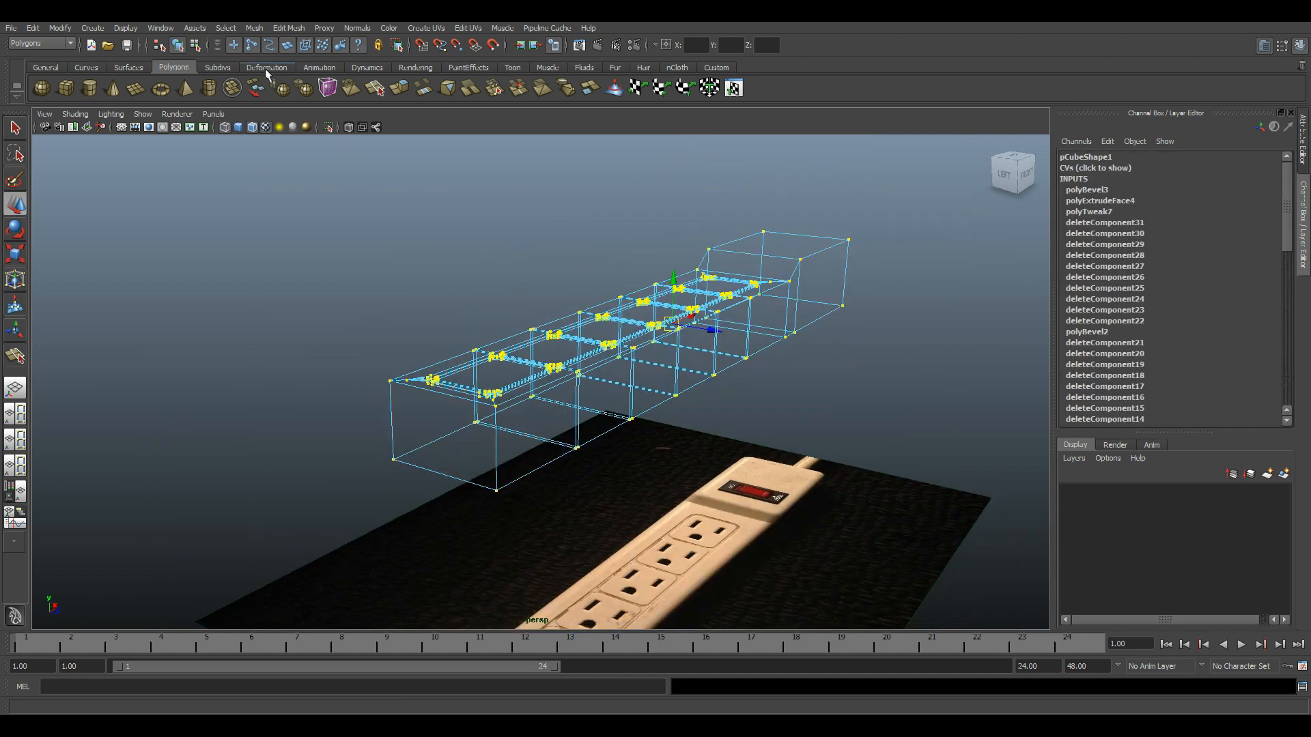
left_click(292, 30)
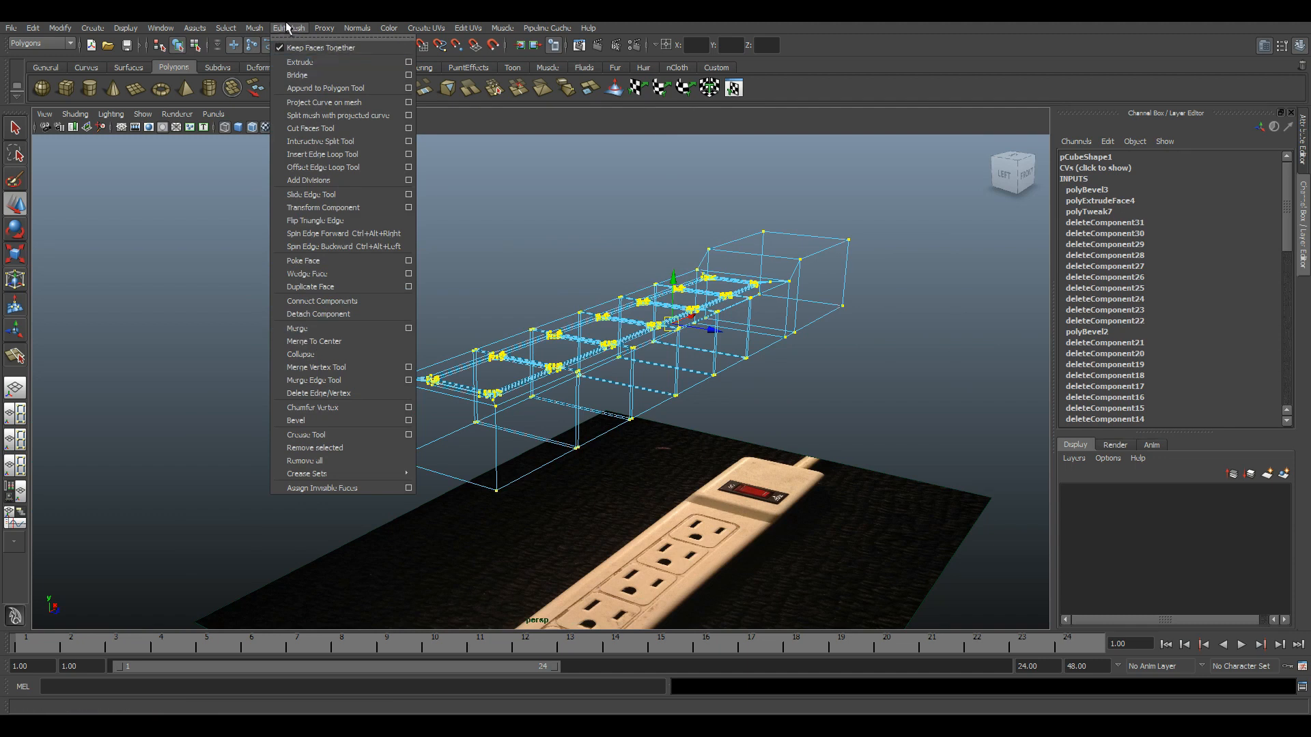
left_click(408, 330)
left_click_drag(235, 386, 463, 379)
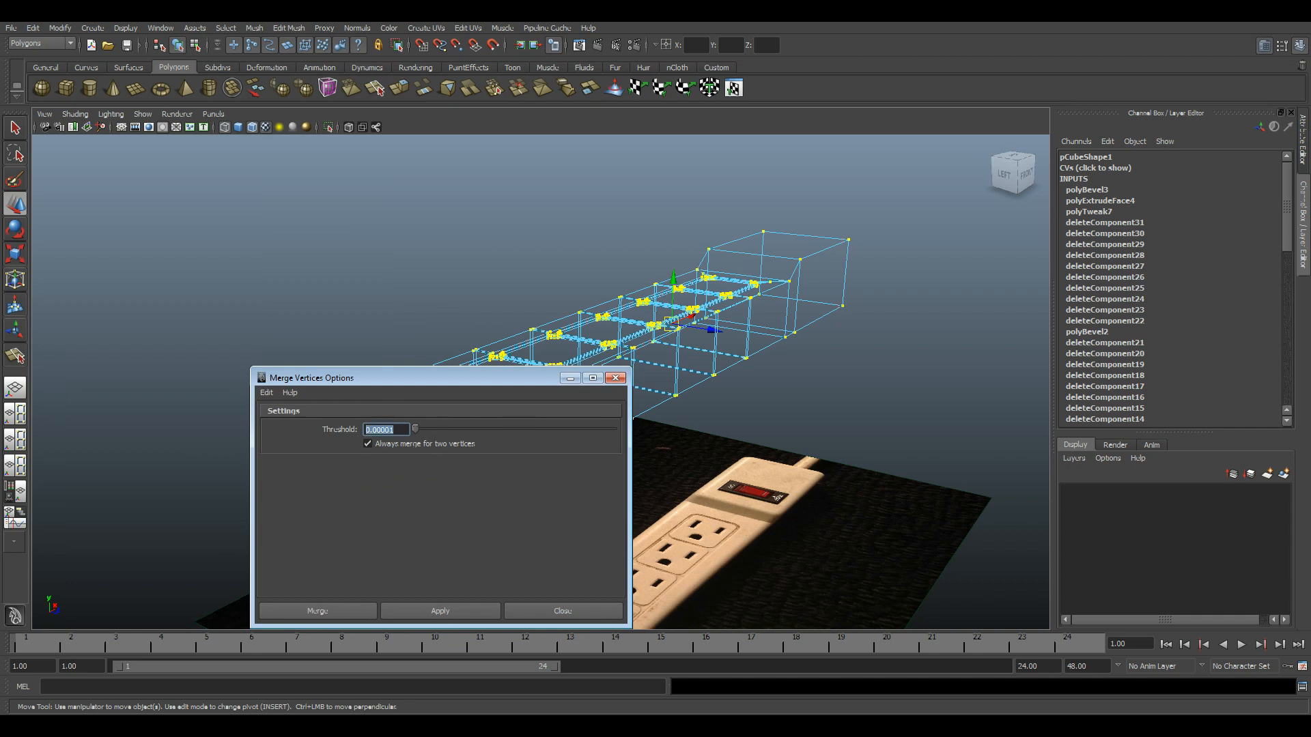
left_click(420, 612)
left_click(561, 611)
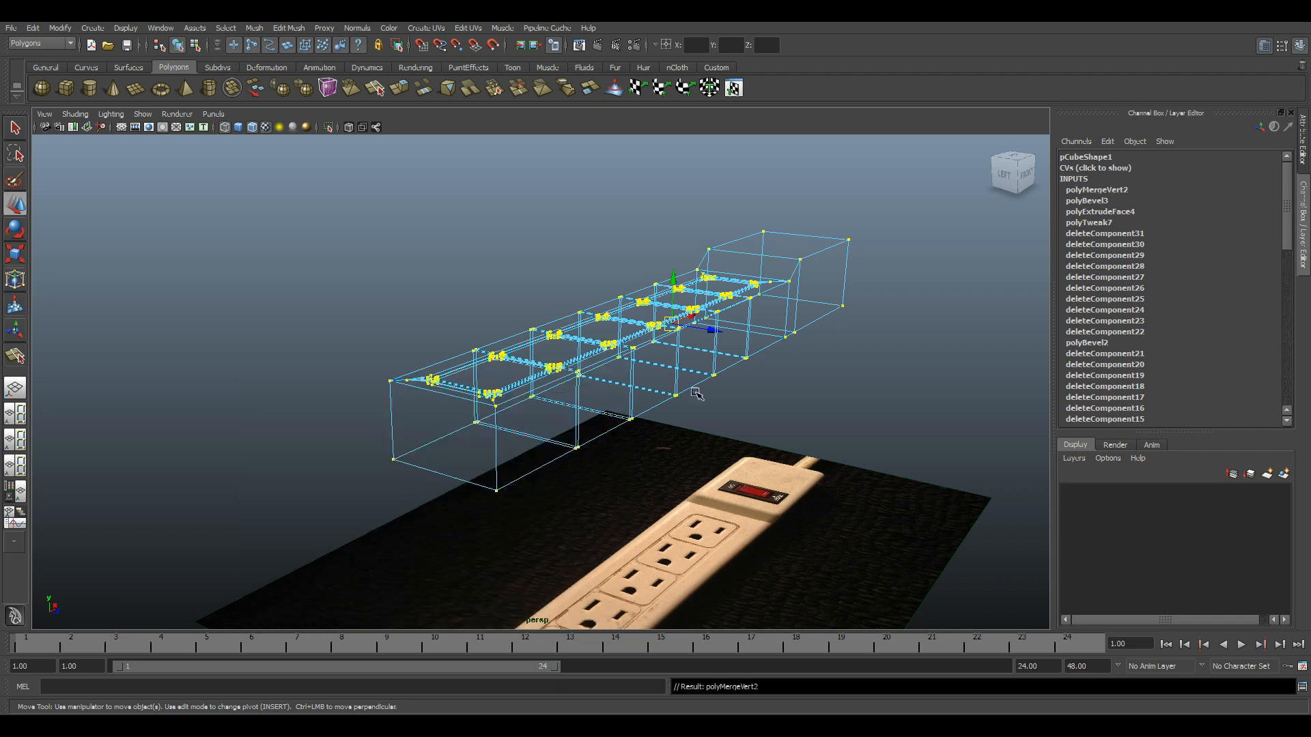
right_click_drag(696, 394, 741, 355)
left_click(890, 400)
key("5")
scroll(588, 409, "up", 3)
left_click(599, 469)
left_click_drag(799, 386, 851, 408, "alt")
left_click(850, 409)
right_click_drag(649, 478, 585, 448, "alt")
left_click(580, 373)
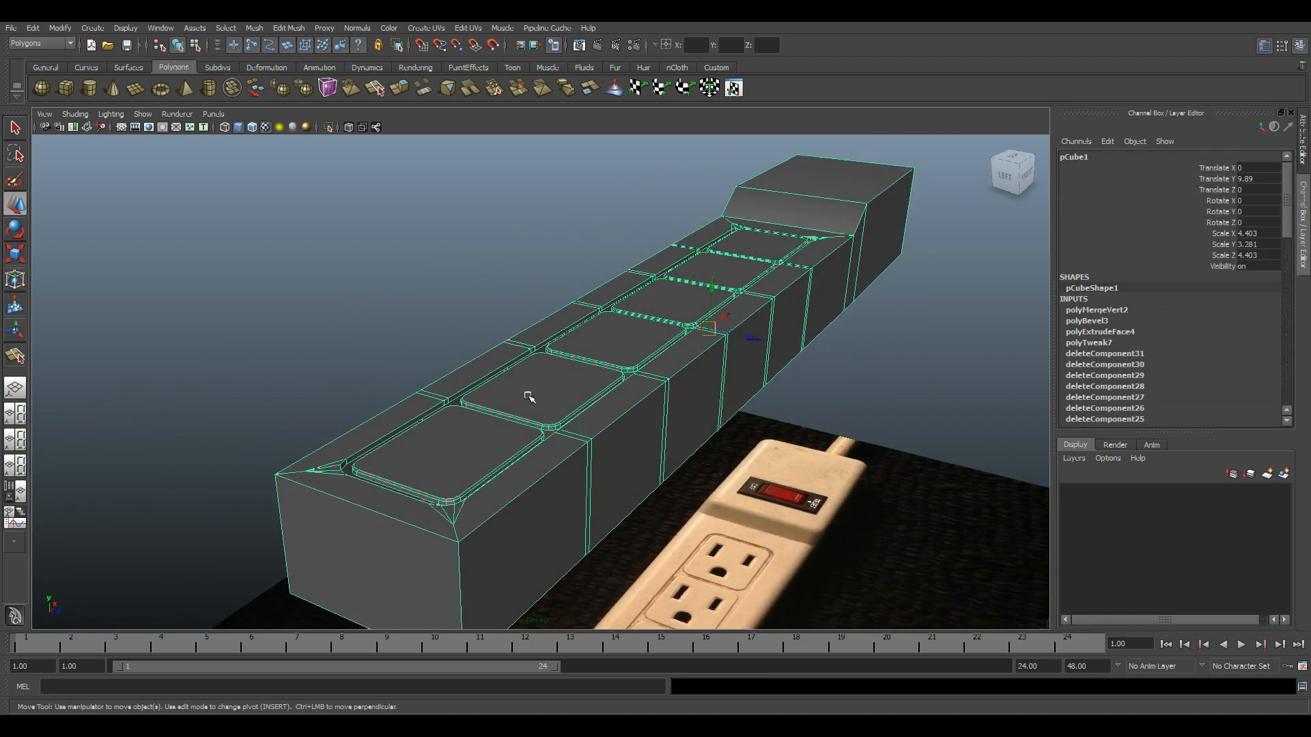
right_click_drag(512, 377, 481, 438)
double_click(454, 391)
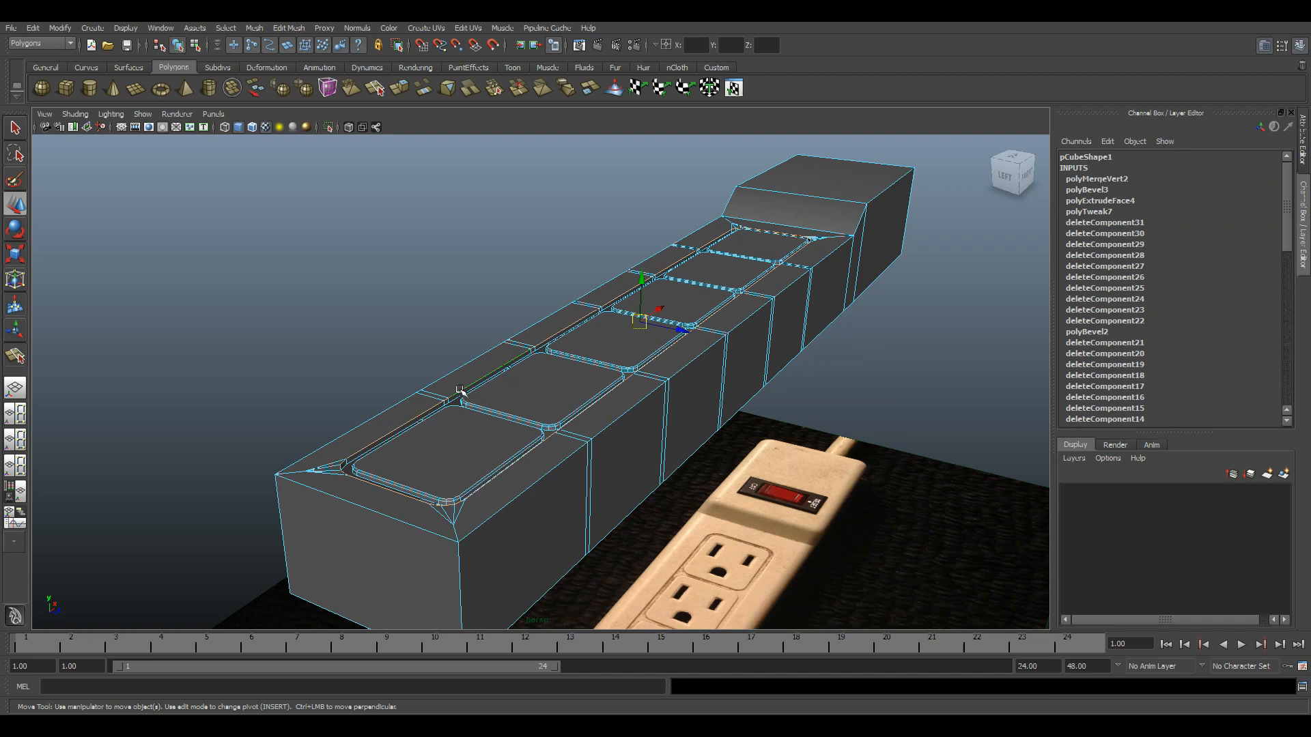
middle_click_drag(400, 466, 529, 396, "alt")
right_click_drag(529, 396, 690, 504, "alt")
middle_click_drag(550, 503, 724, 444, "alt")
middle_click_drag(540, 318, 541, 318)
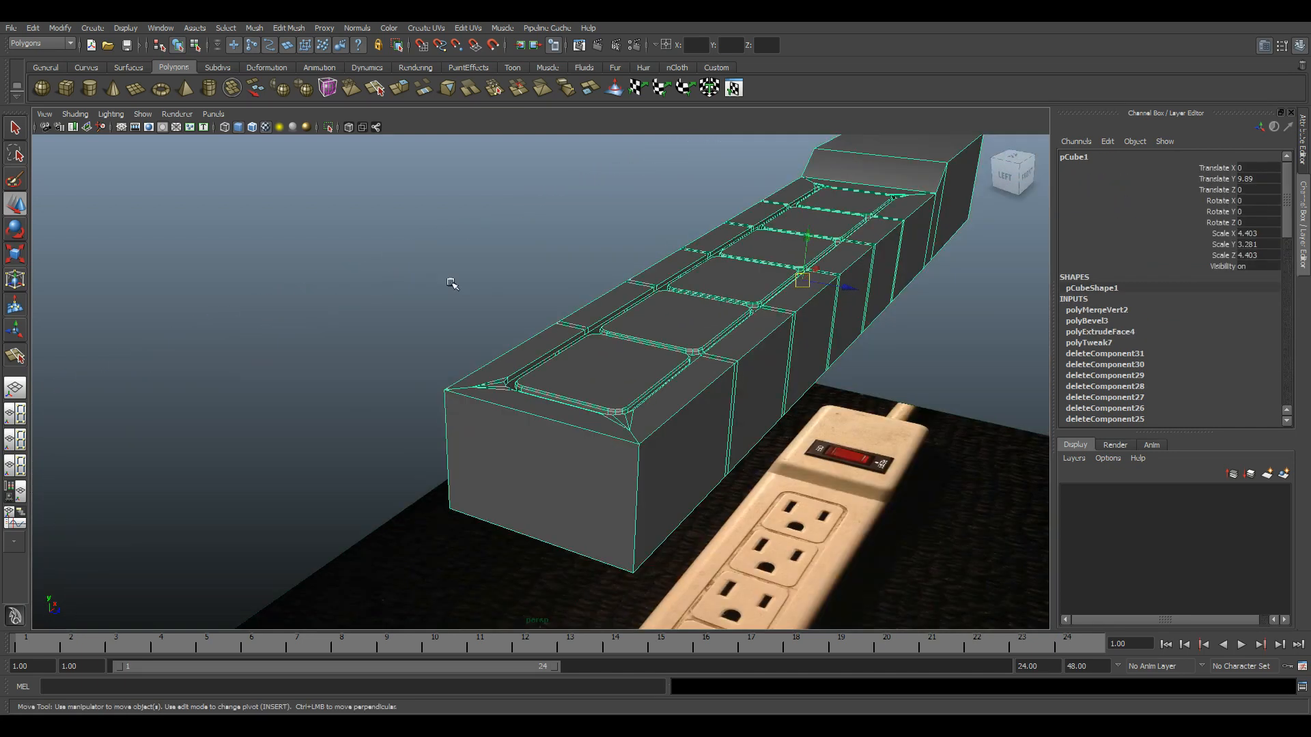
- Hide the wireframe on the shaded model and examine the rounded outlet panels and the recess around them
left_click_drag(454, 284, 477, 275, "alt")
scroll(477, 275, "up", 5)
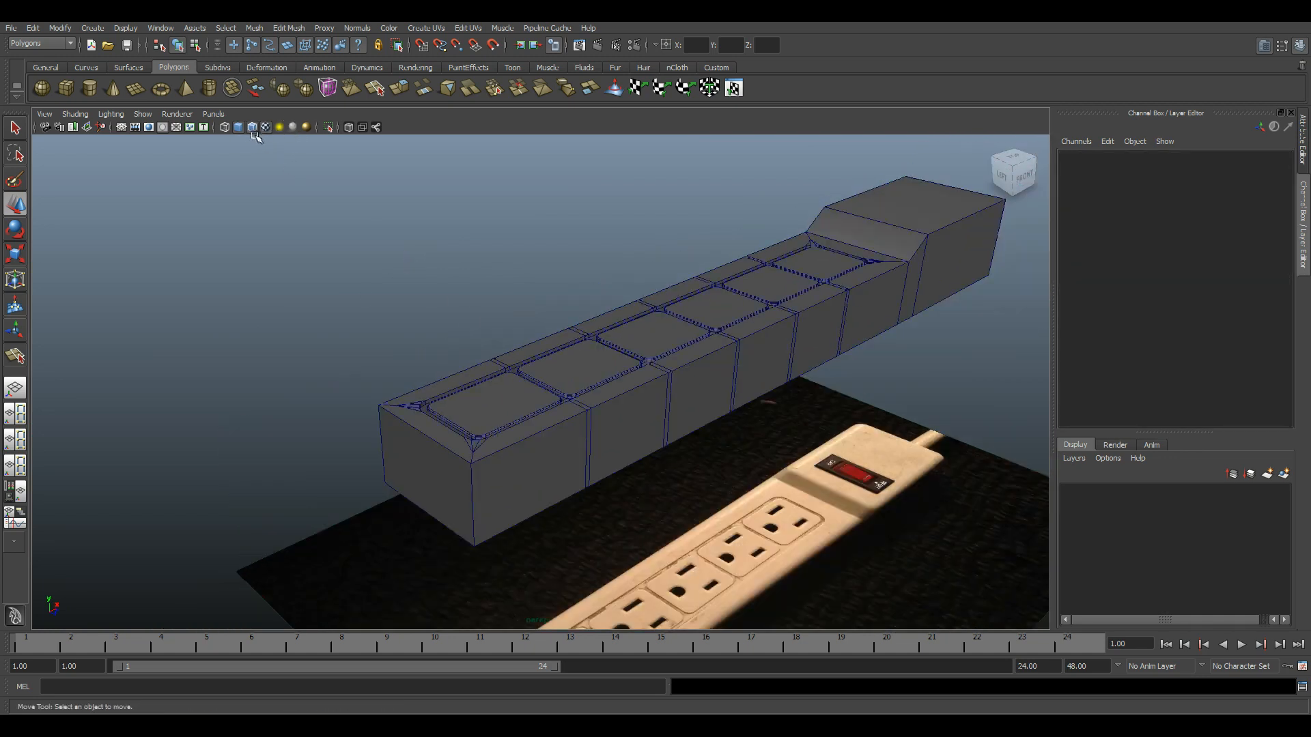
left_click(252, 129)
mouse_move(513, 426)
left_mouse_down("alt")
mouse_move(497, 501)
mouse_move(515, 497)
left_mouse_up("alt")
scroll(515, 497, "up", 5)
middle_click_drag(514, 498, 499, 440, "alt")
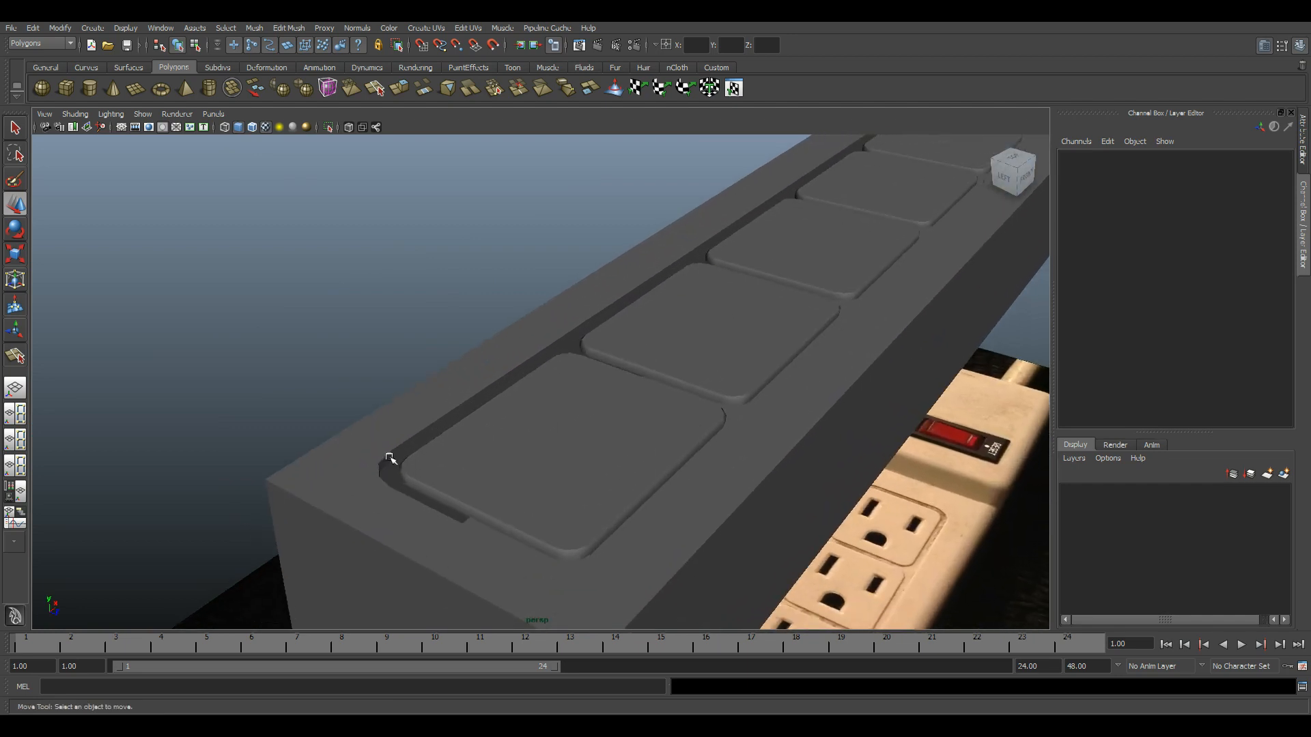
left_click_drag(447, 417, 775, 427, "alt")
right_click_drag(775, 427, 816, 582, "alt")
middle_click_drag(817, 582, 641, 430, "alt")
right_click_drag(641, 430, 504, 352, "alt")
middle_click_drag(503, 352, 615, 332, "alt")
right_click_drag(616, 332, 524, 392, "alt")
middle_click_drag(471, 390, 562, 328, "alt")
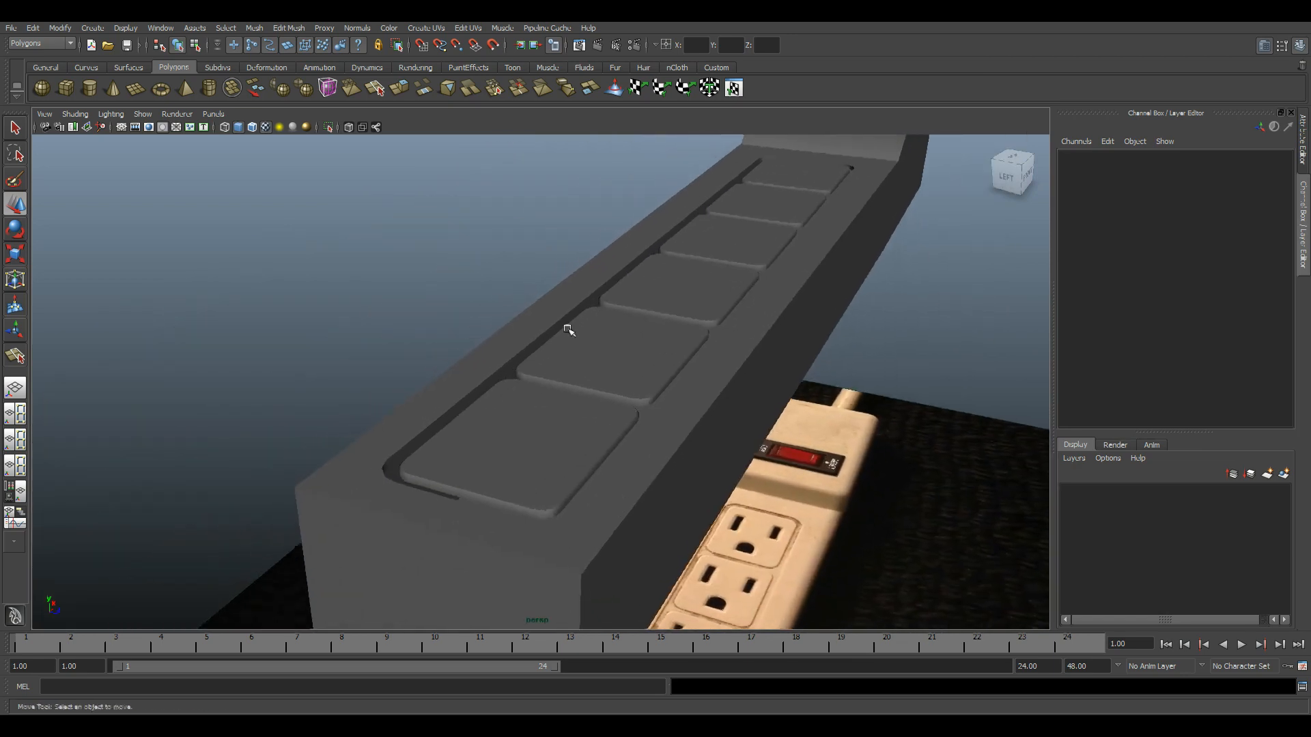
left_click_drag(524, 380, 474, 407, "alt")
right_click_drag(474, 407, 465, 450, "alt")
middle_click_drag(465, 450, 547, 379, "alt")
- Bevel the top edge loop of the recess enclosing the six outlet panels with an offset of 0.2
right_click_drag(345, 382, 347, 348)
double_click(372, 346)
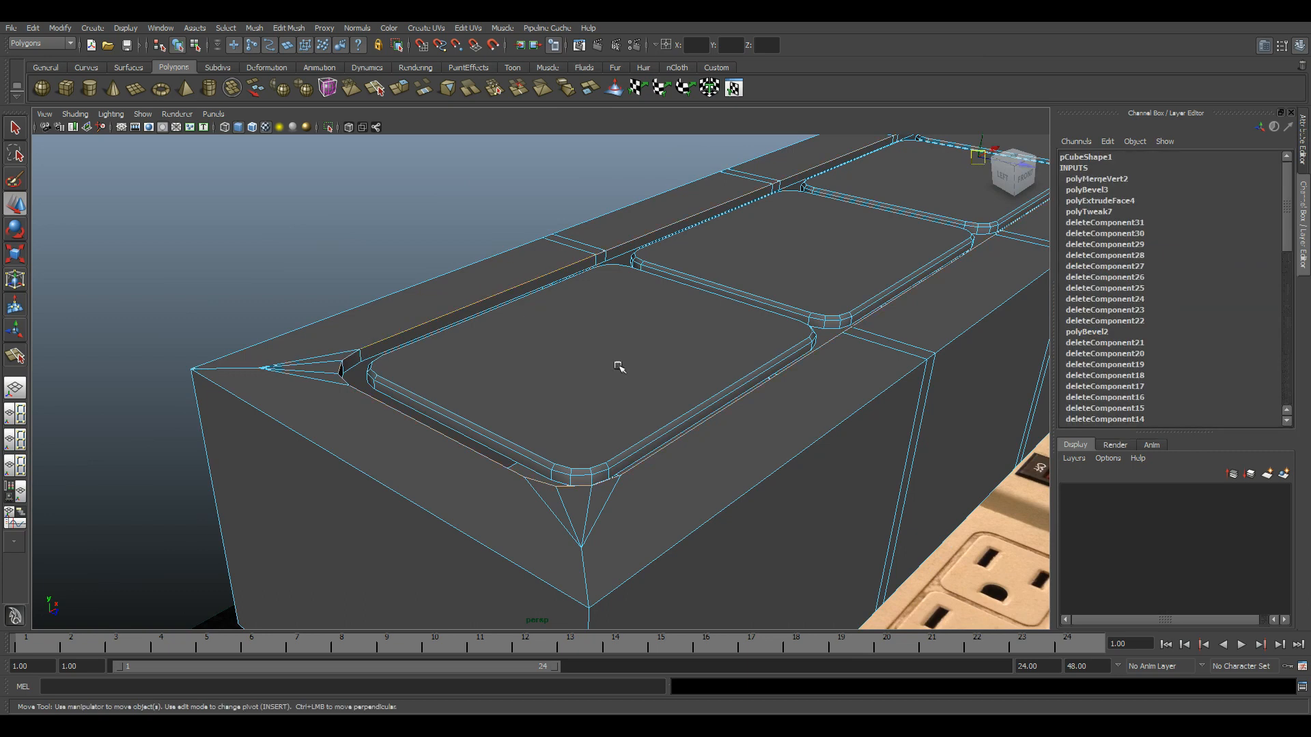
middle_click_drag(799, 273, 530, 489, "alt")
right_click_drag(908, 437, 828, 439, "alt")
middle_click_drag(828, 439, 710, 478, "alt")
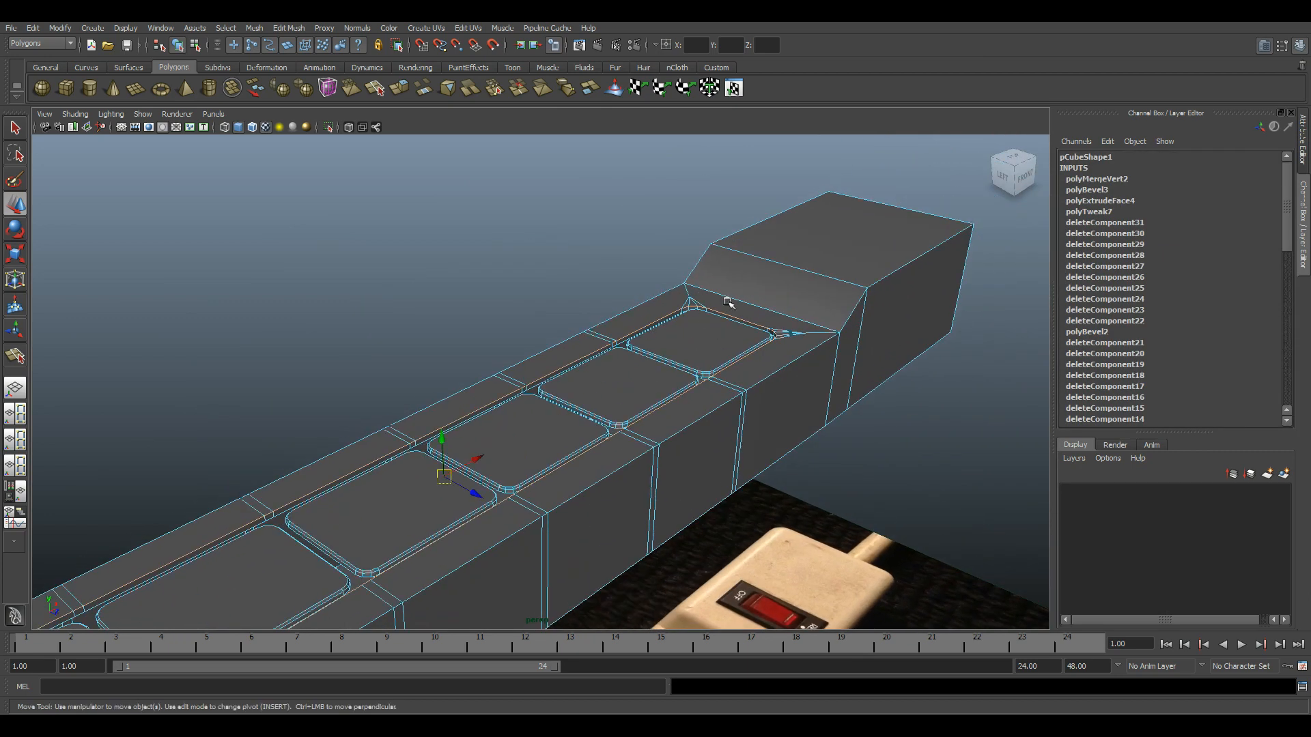
middle_click_drag(727, 407, 829, 360, "alt")
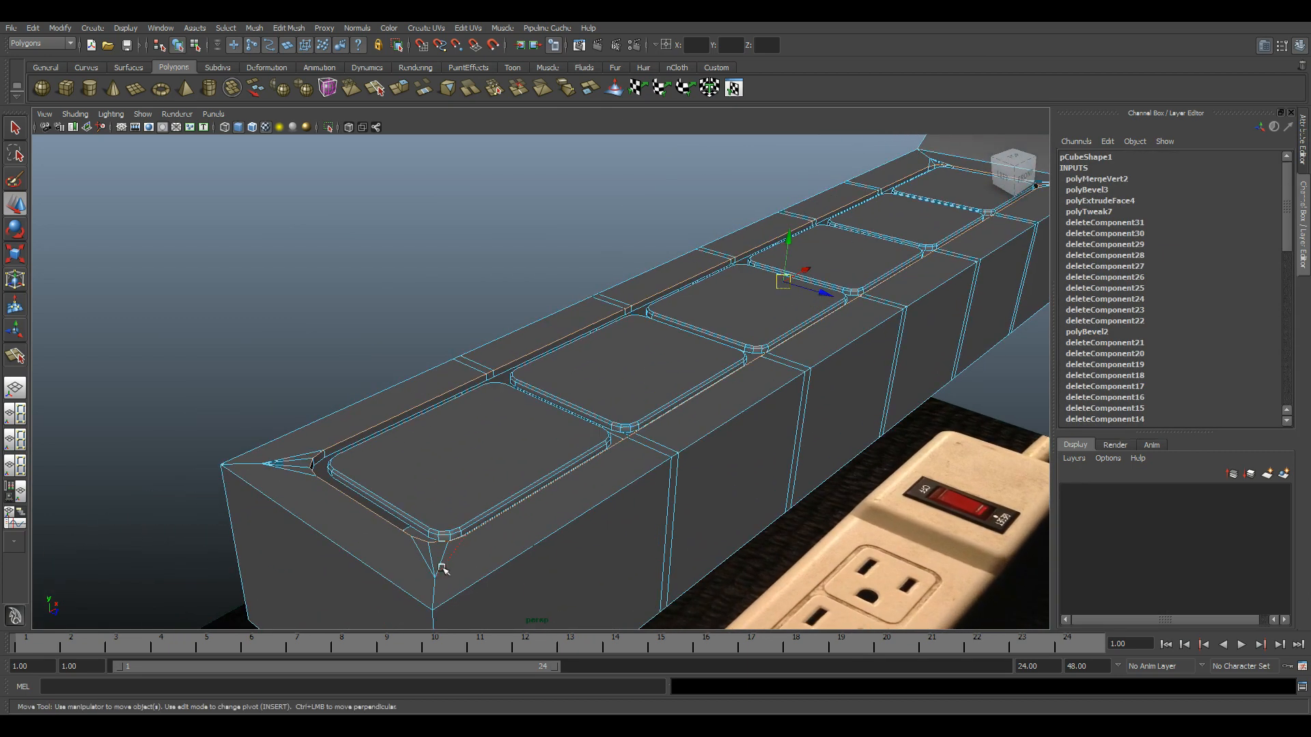
key("alt+Tab")
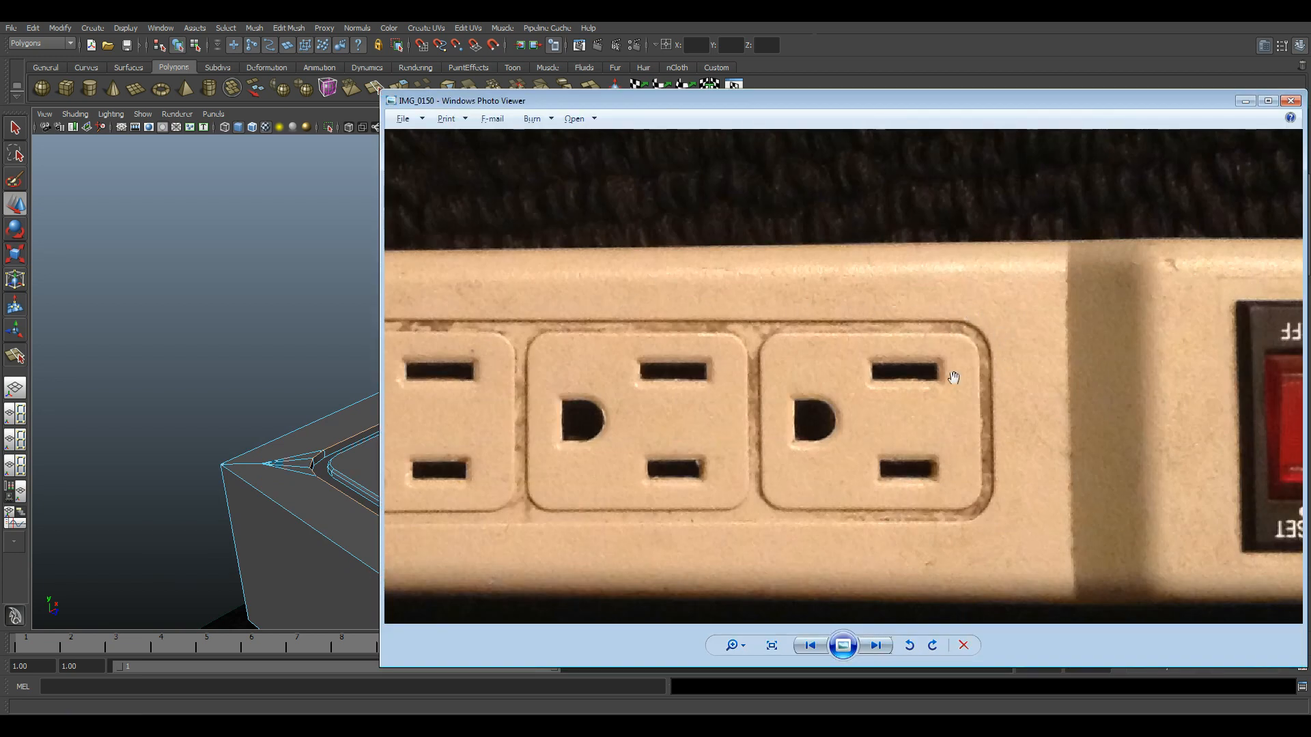
left_click(803, 19)
left_click_drag(409, 355, 449, 336, "alt")
right_click_drag(450, 336, 512, 424, "alt")
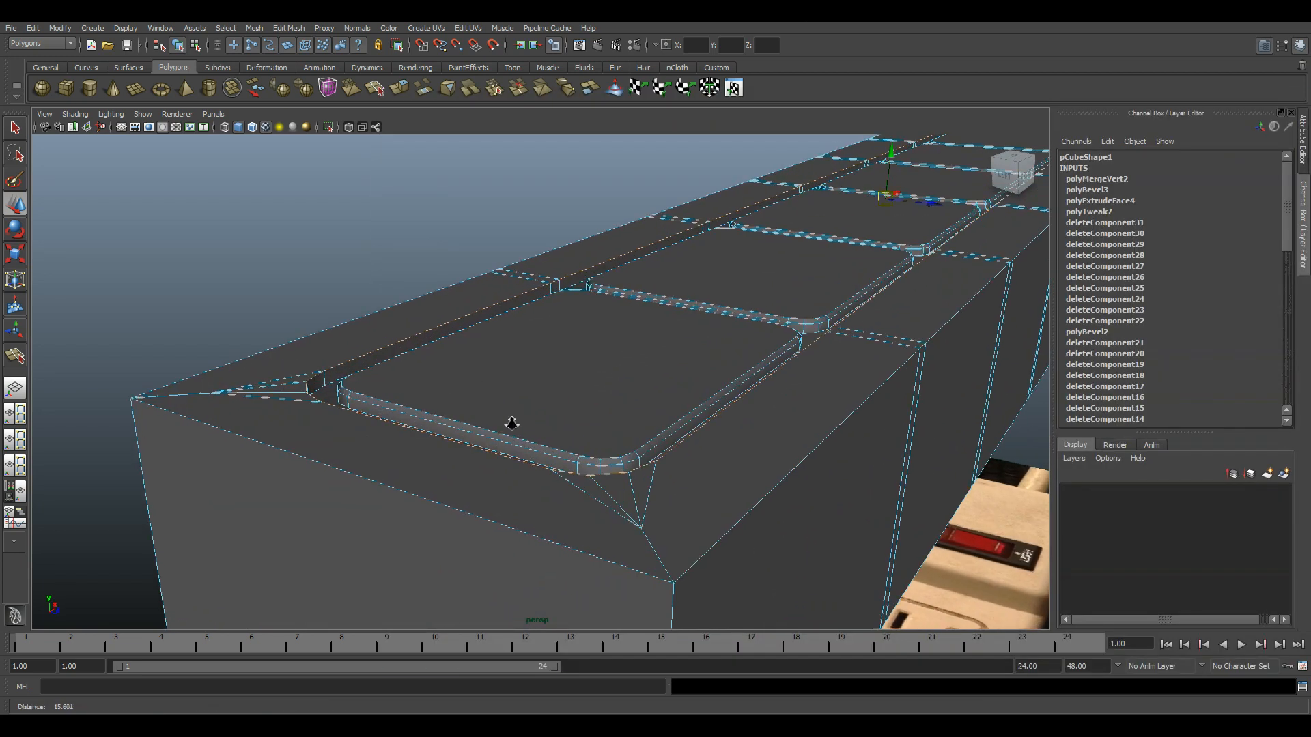
left_click(303, 28)
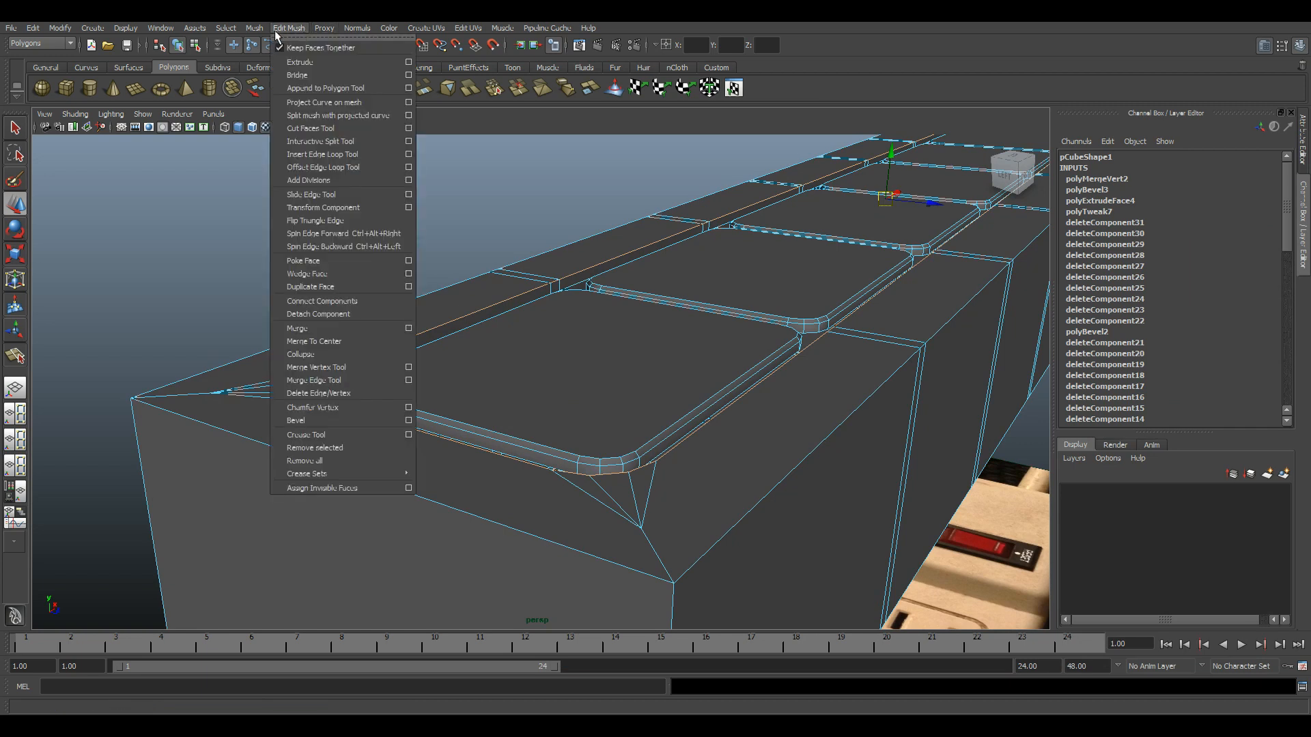
left_click(306, 419)
right_click_drag(316, 366, 465, 399, "alt")
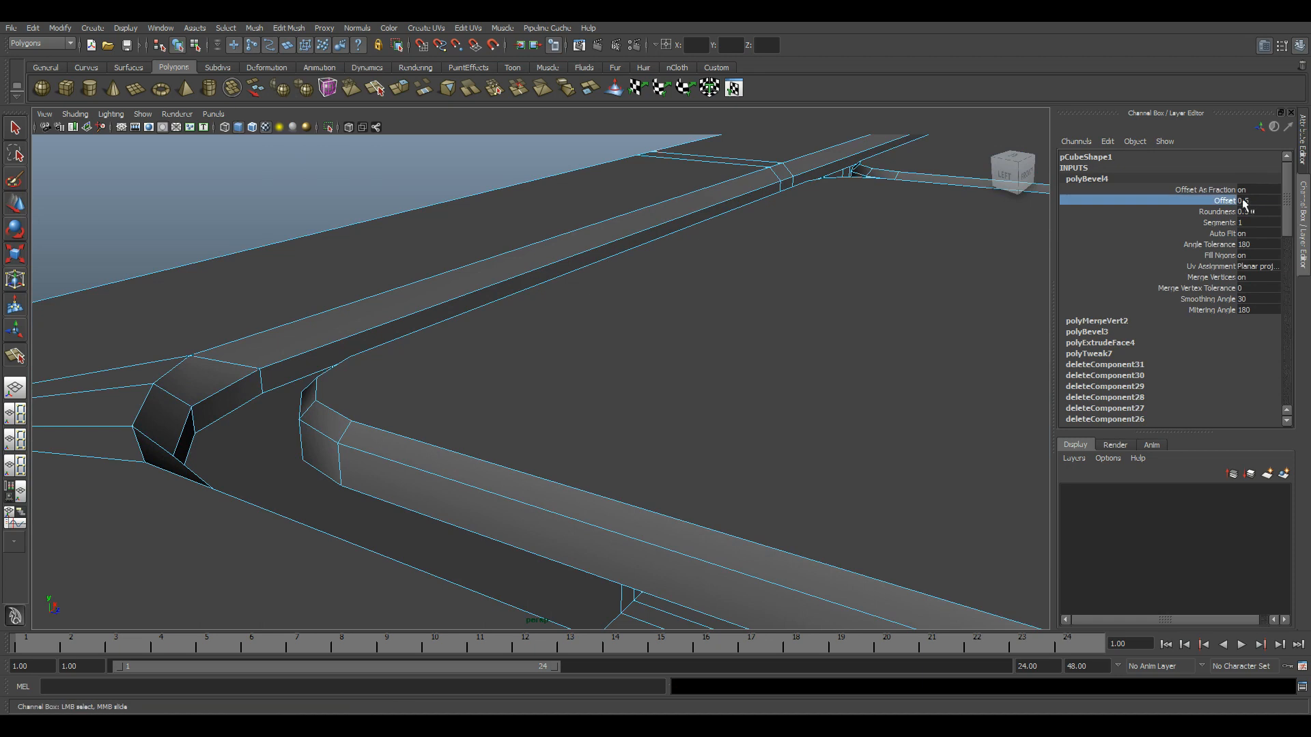
type("0.2")
key("Return")
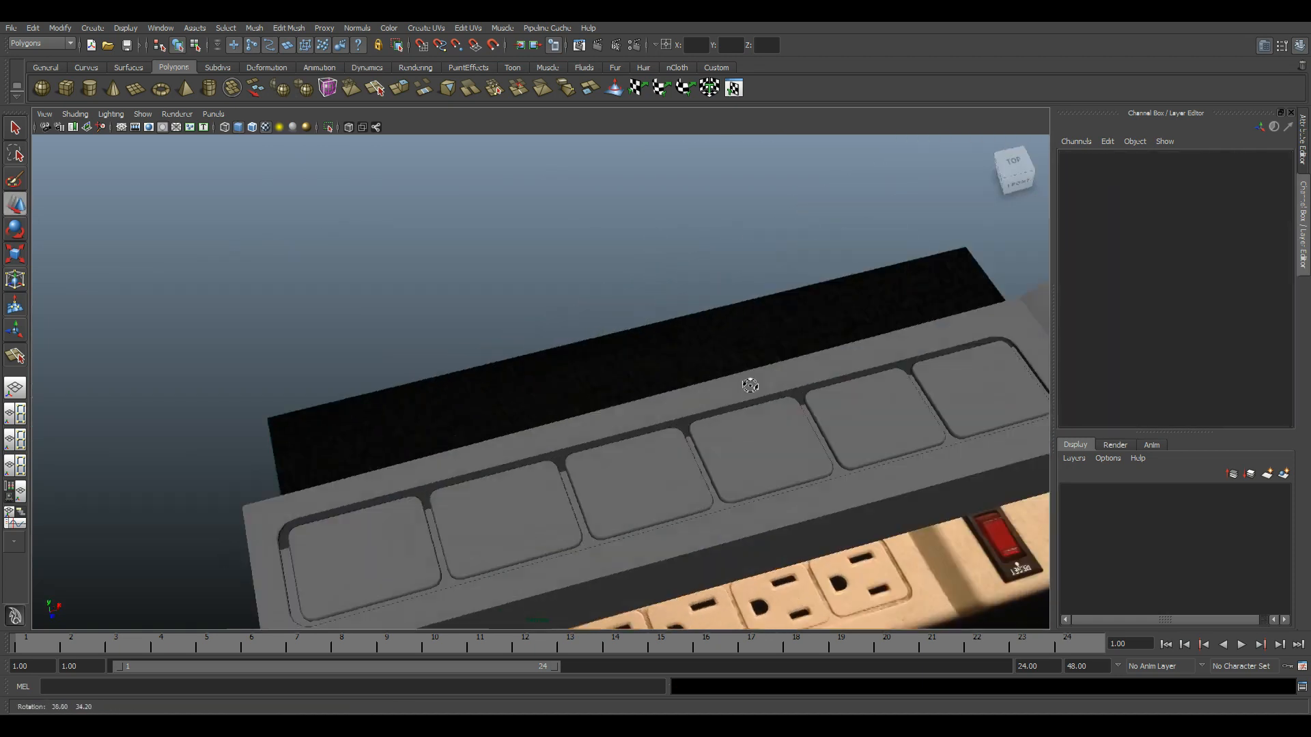
- Inspect the beveled recess rim and the overall shape of the power strip from several angles
left_click_drag(750, 386, 773, 351, "alt")
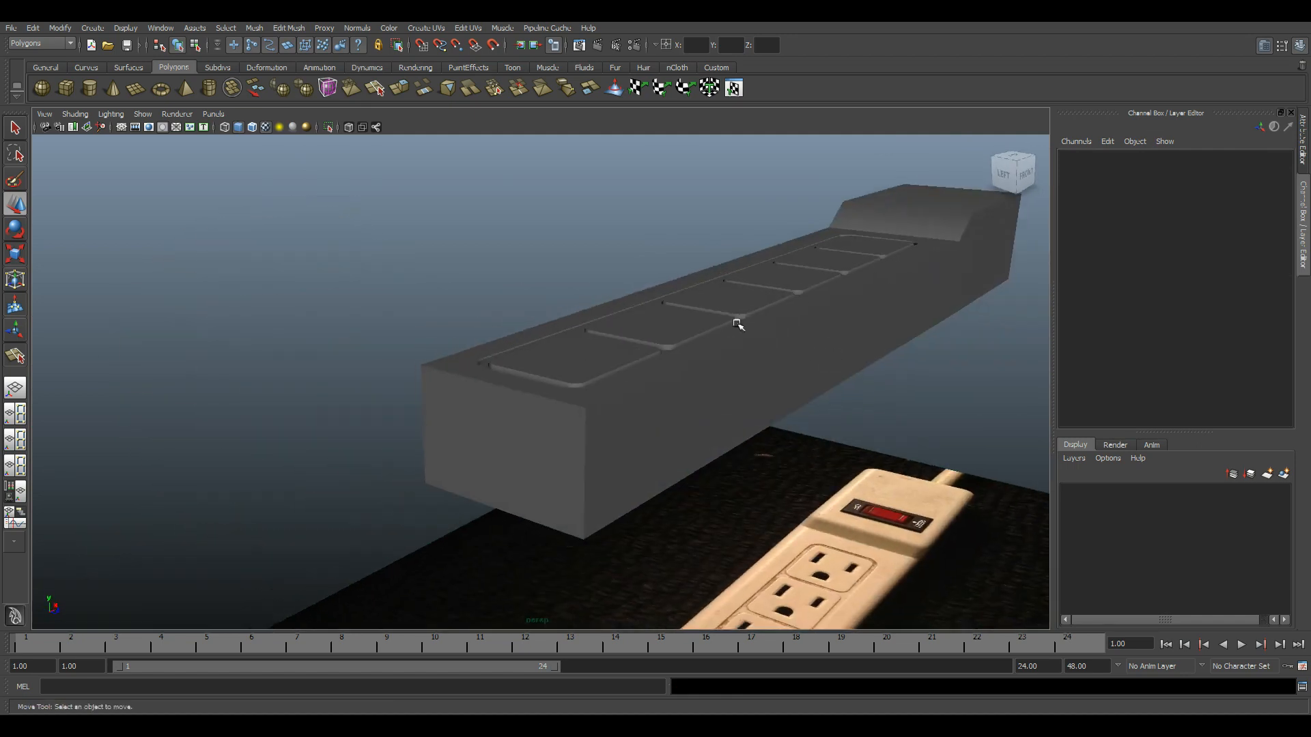
left_click(737, 322)
mouse_move(834, 331)
left_mouse_down("alt")
mouse_move(776, 371)
mouse_move(834, 343)
left_mouse_up("alt")
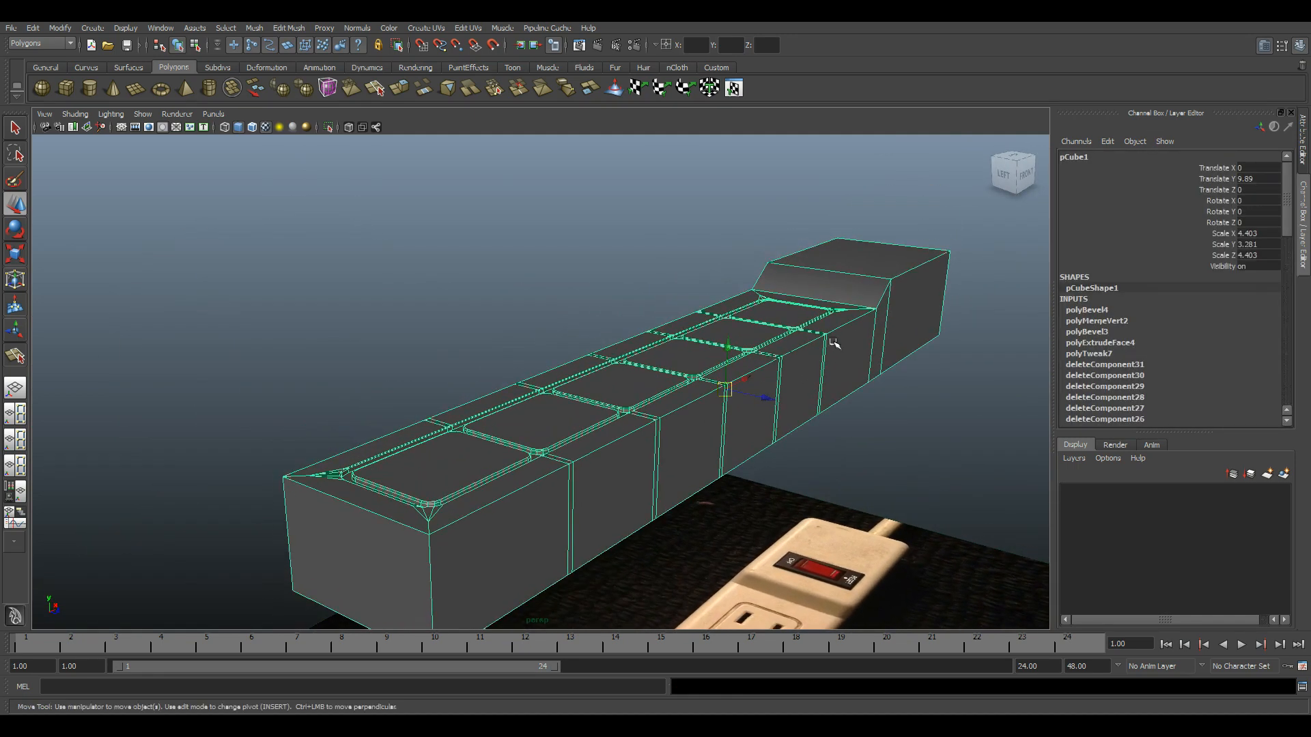
left_click(904, 388)
left_click_drag(904, 388, 740, 452, "alt")
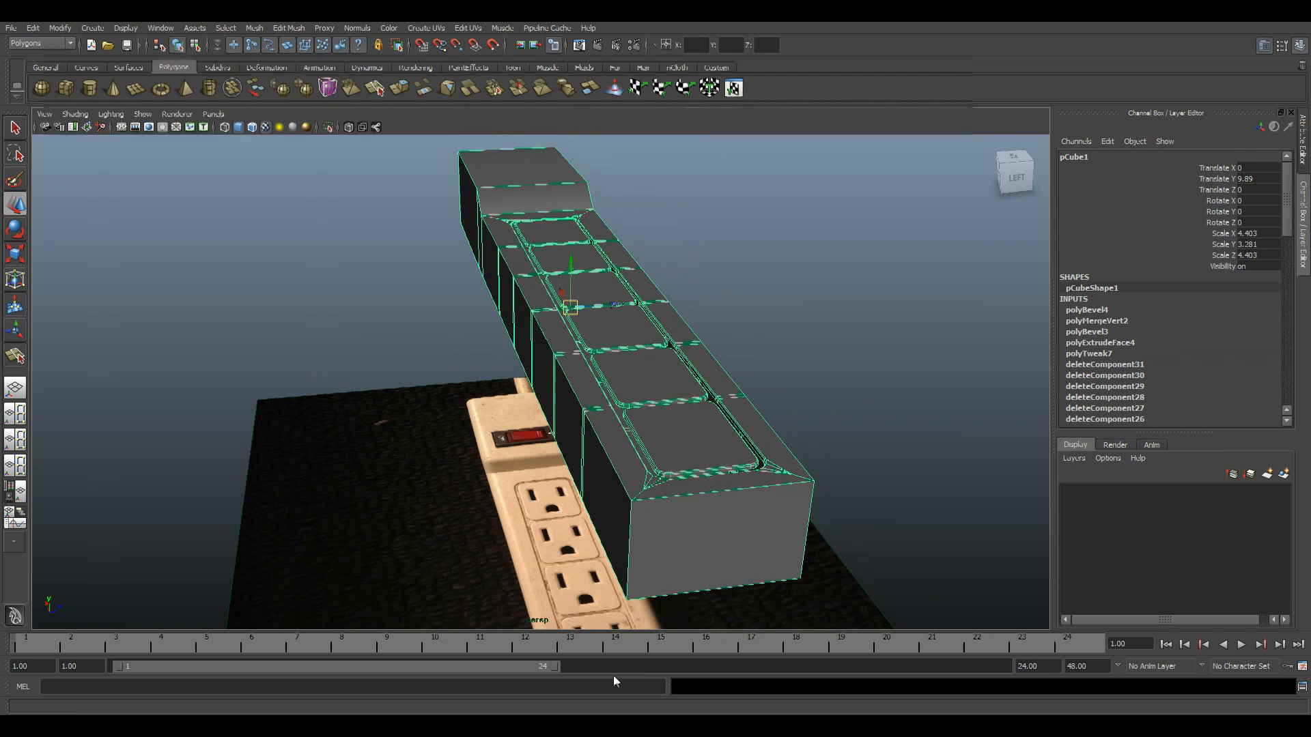
- Switch to Windows Photo Viewer and look through the power strip reference photos from IMG_0150 to IMG_0162
left_click(613, 681)
scroll(585, 383, "down", 3)
scroll(618, 281, "down", 2)
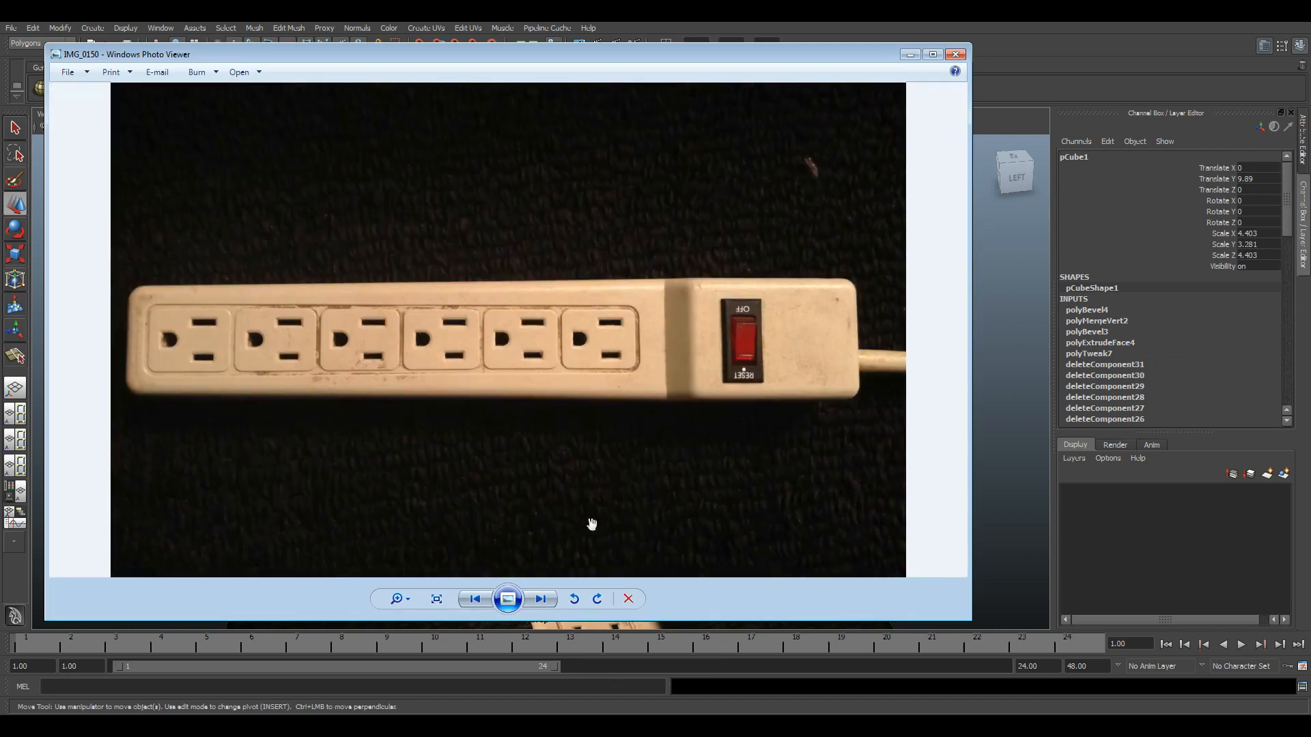
scroll(108, 305, "up", 2)
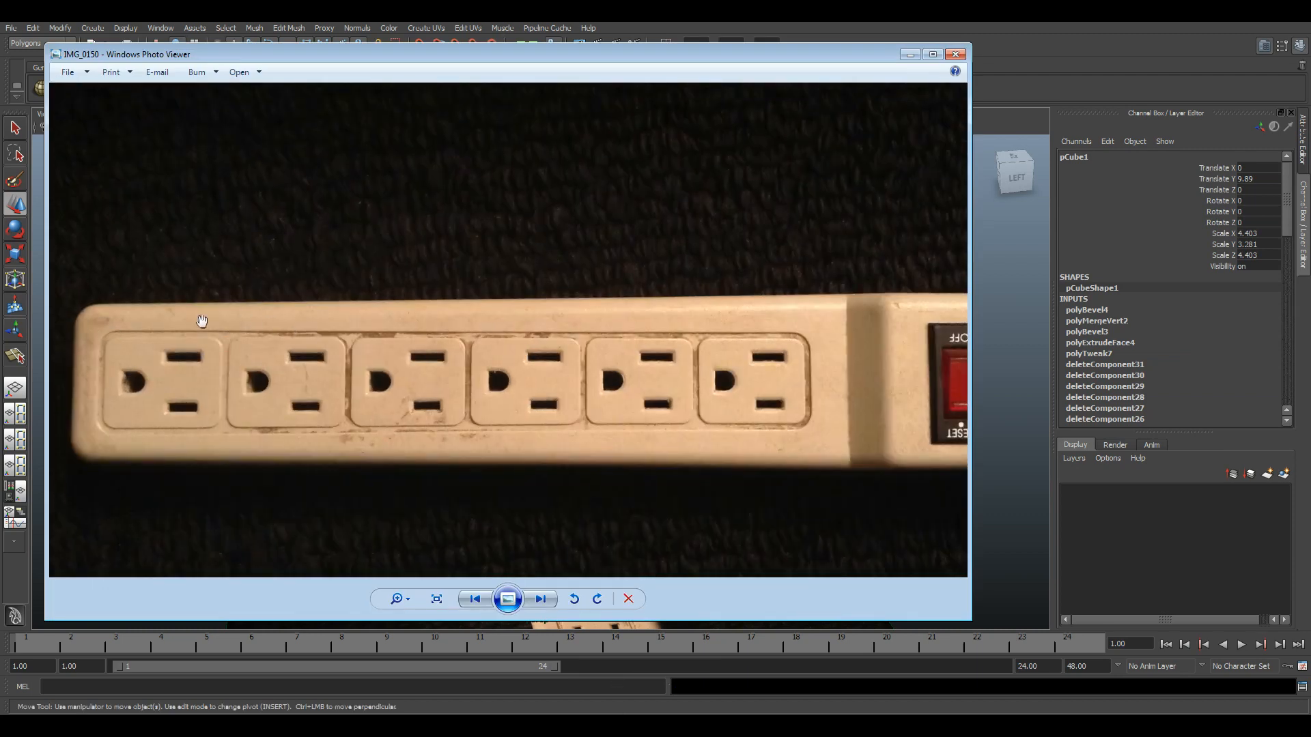
left_click(540, 599)
left_click(540, 599)
left_click(540, 599)
left_click(540, 599)
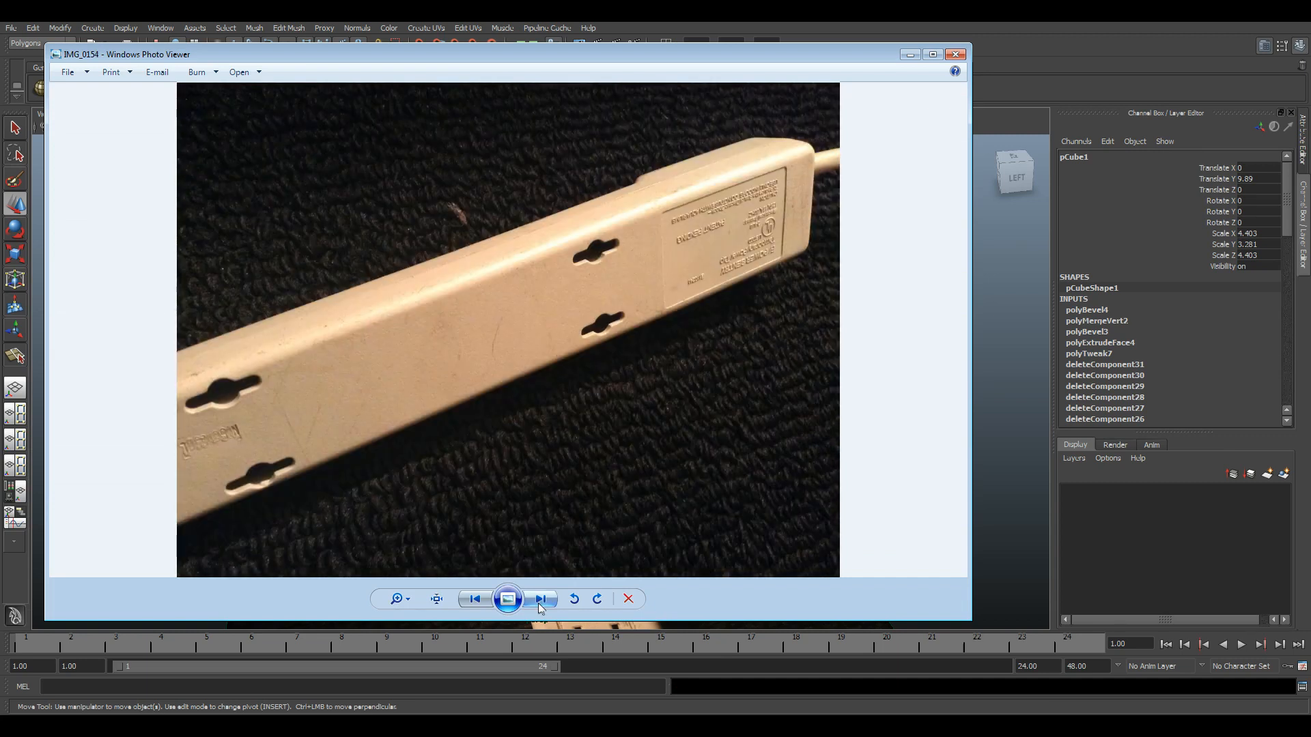
left_click(539, 601)
left_click(539, 601)
left_click(539, 600)
left_click(539, 600)
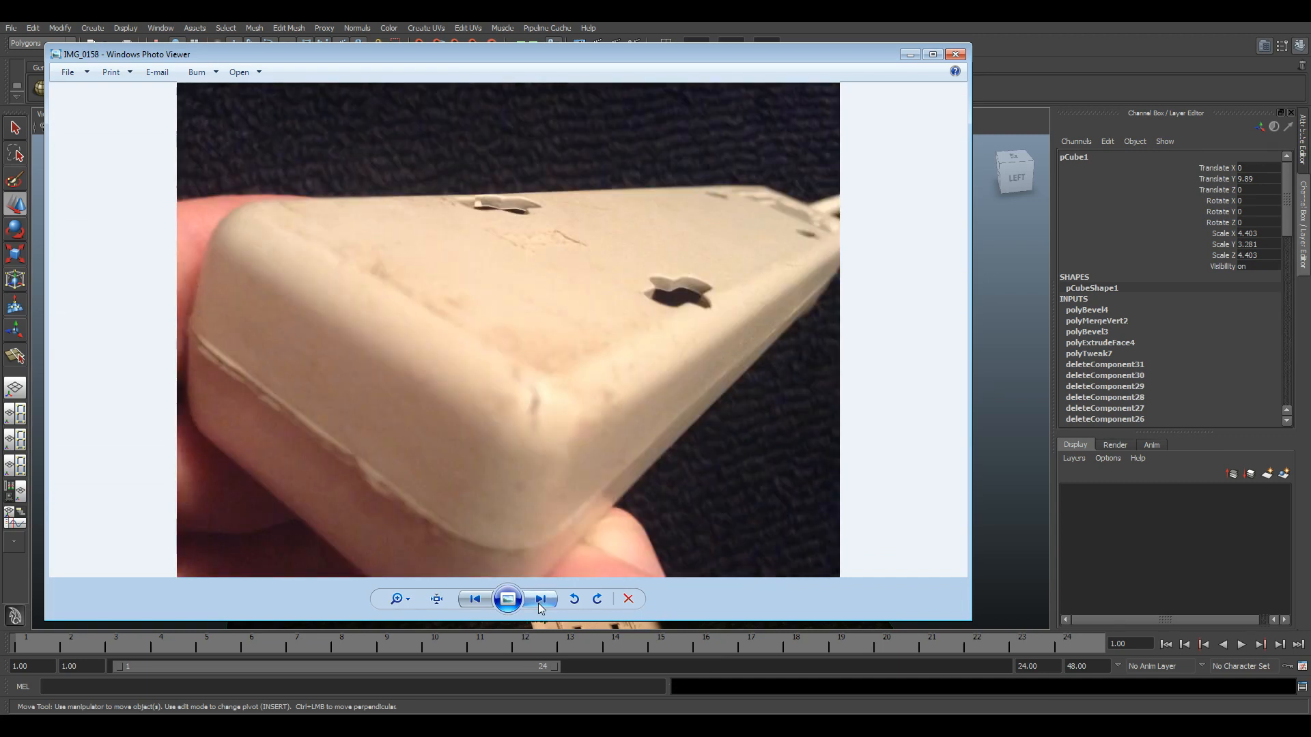
left_click(538, 602)
left_click(544, 602)
left_click(541, 601)
left_click(541, 601)
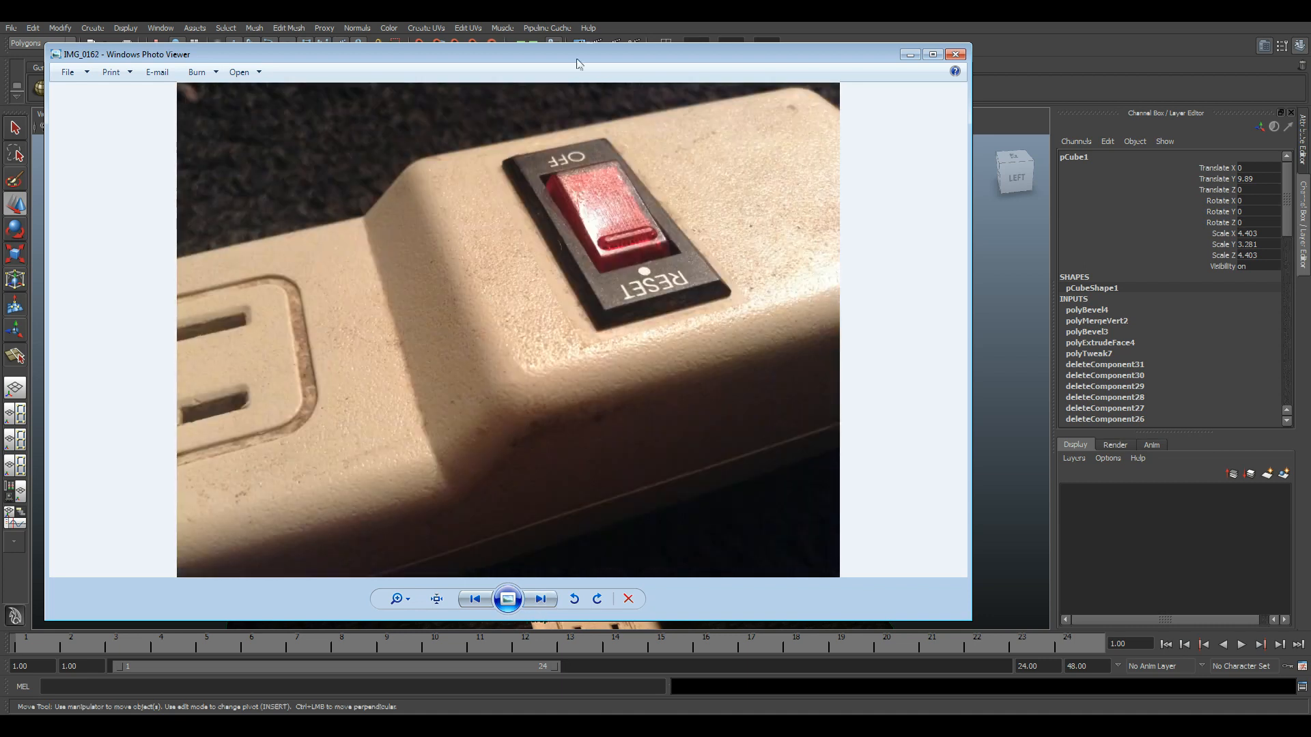
- Return to Maya and select the body's outer edges around the top of the outlet section and along the bottom
key("alt+Tab")
left_click_drag(539, 428, 488, 430, "alt")
right_click_drag(651, 375, 651, 349)
scroll(728, 422, "down", 2)
left_click_drag(729, 423, 606, 341, "alt")
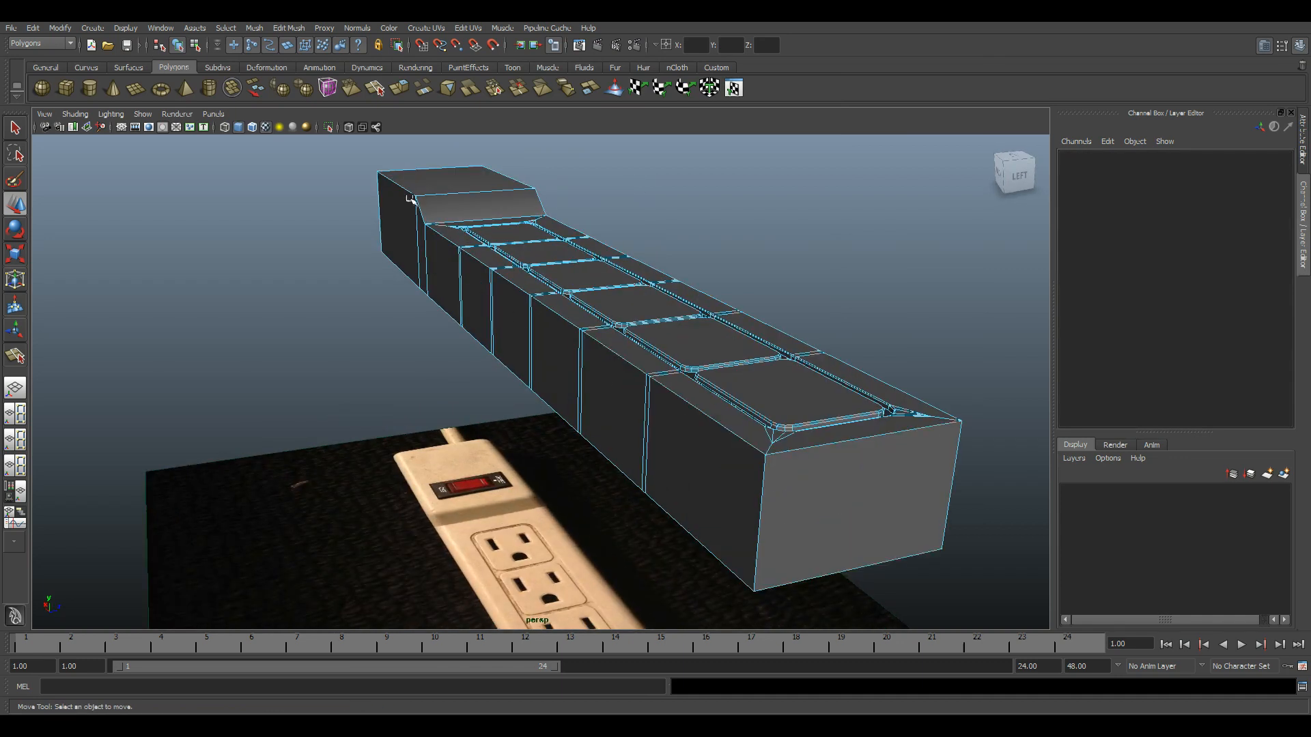
left_click_drag(456, 234, 599, 430, "alt")
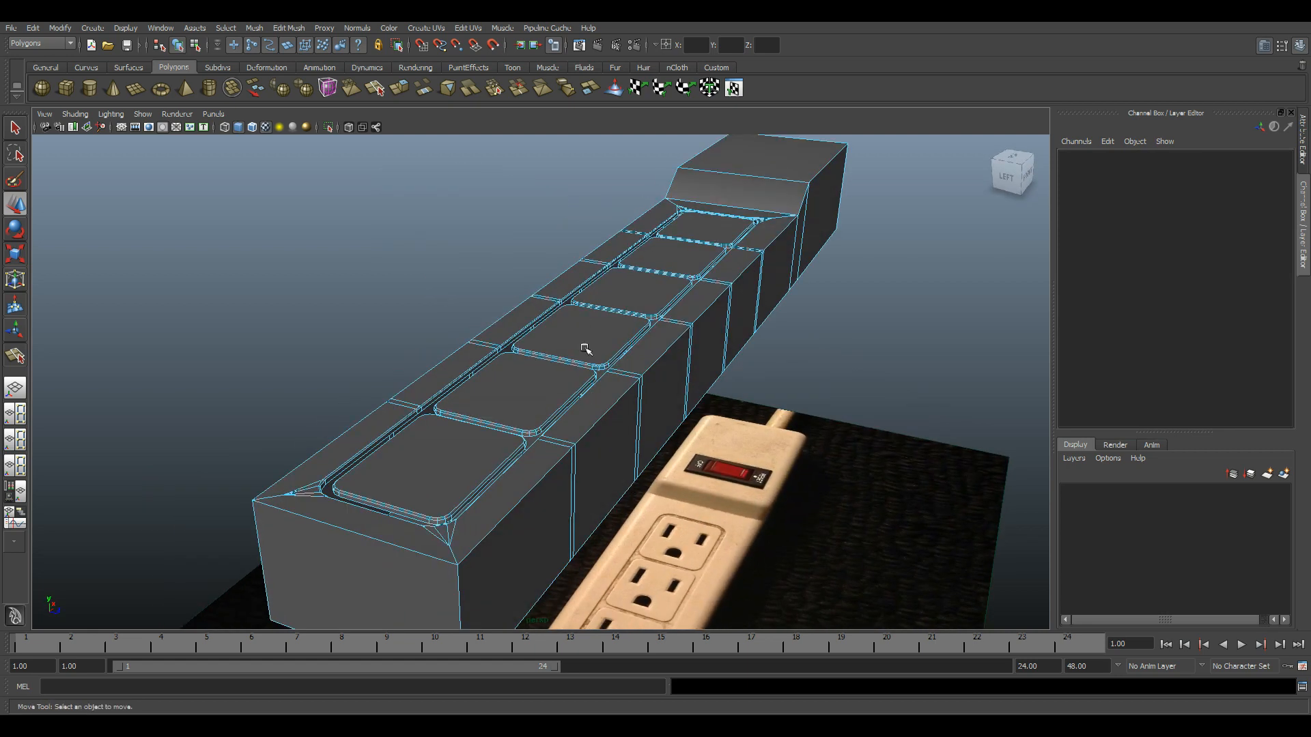
scroll(578, 355, "down", 3)
right_click_drag(574, 390, 525, 450, "alt")
left_click(513, 446)
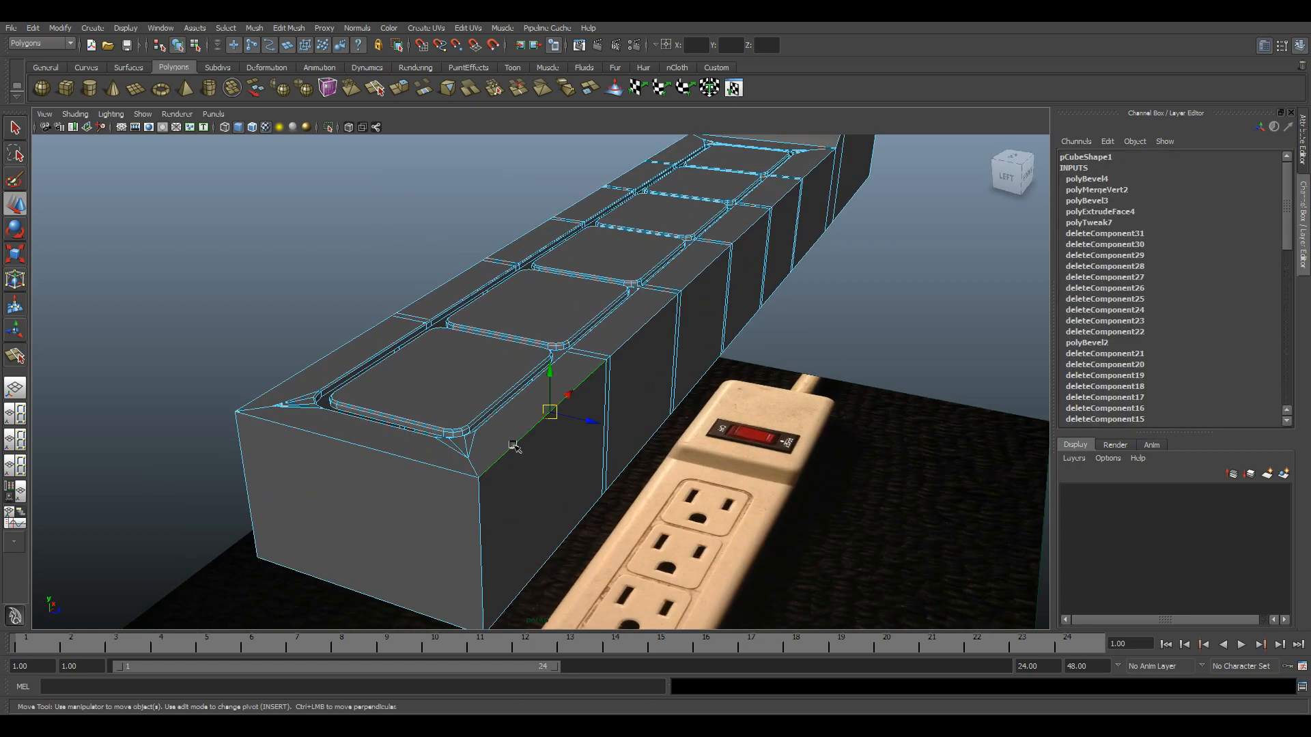
scroll(513, 446, "down", 5)
scroll(519, 478, "up", 1)
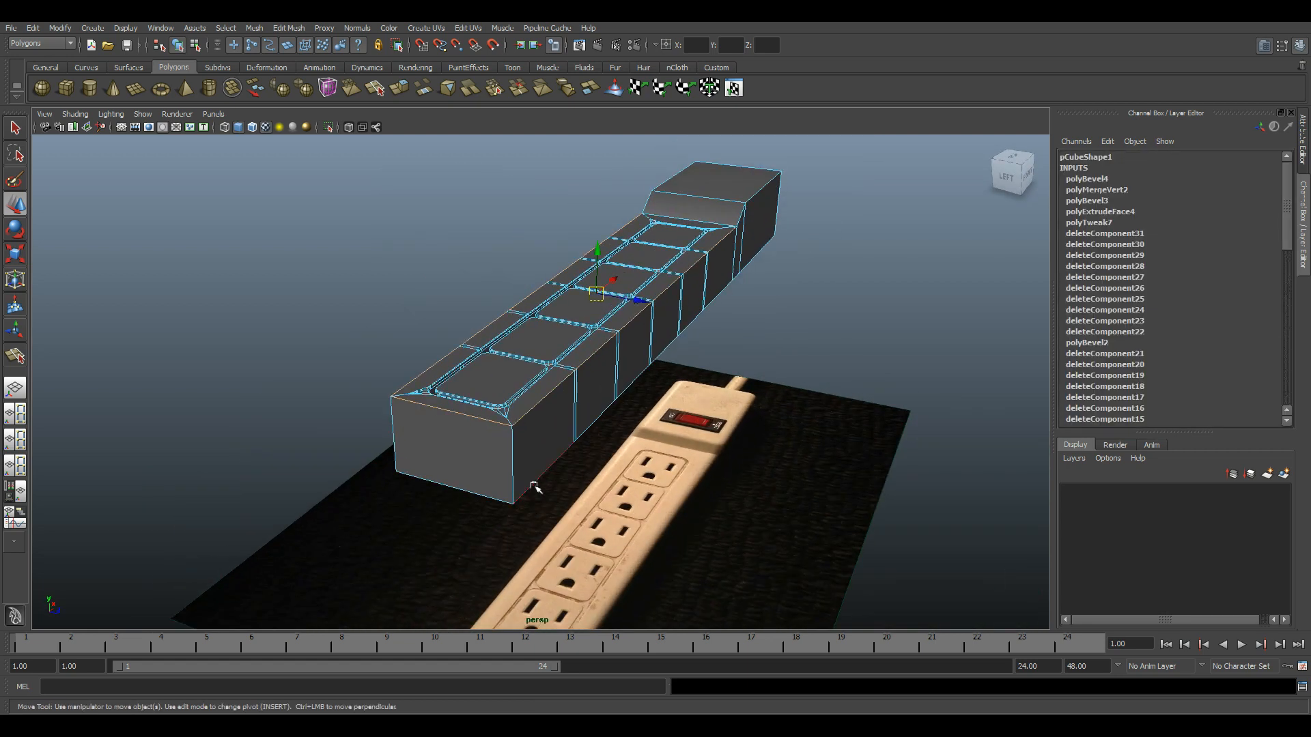
left_click_drag(695, 393, 687, 433, "alt")
- Compare the sloped transition and edges of the raised switch housing with reference photo IMG_0162
key("alt+Tab")
key("alt+Tab")
scroll(573, 367, "up", 7)
middle_click_drag(660, 346, 653, 387, "alt")
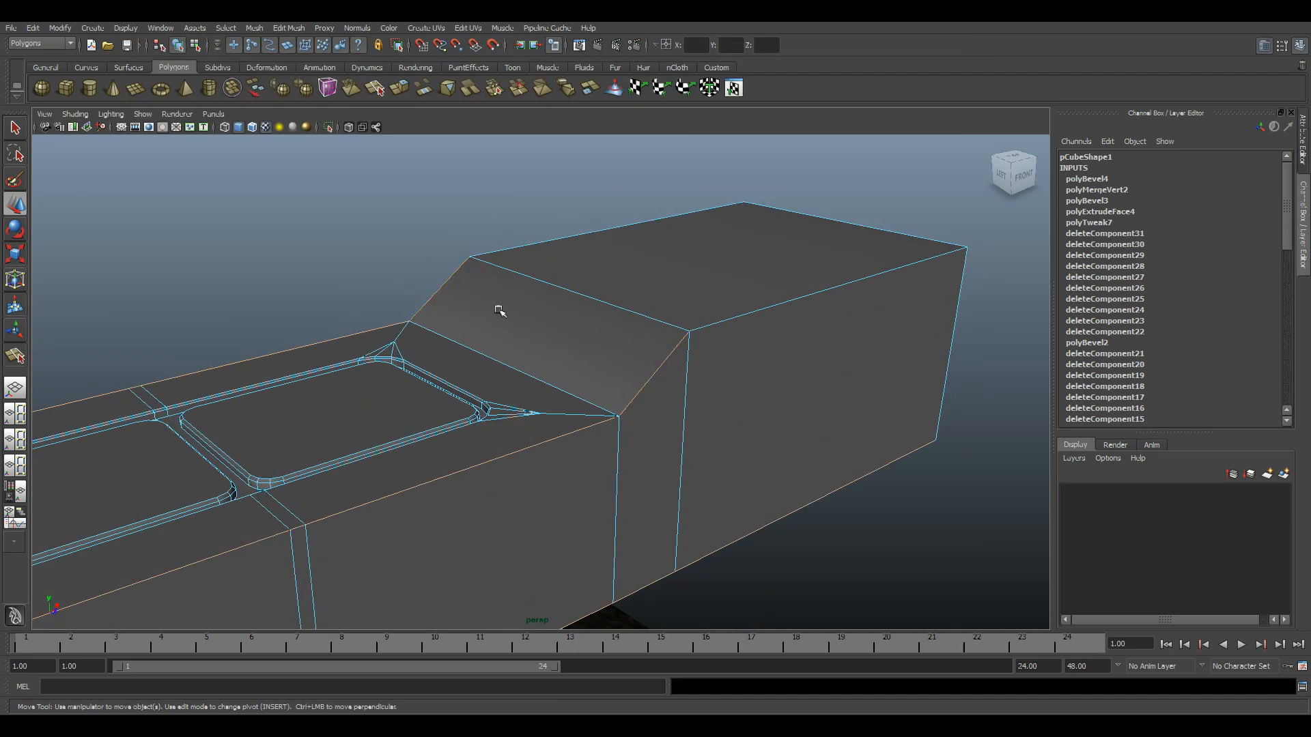
key("alt+Tab")
key("alt+Tab")
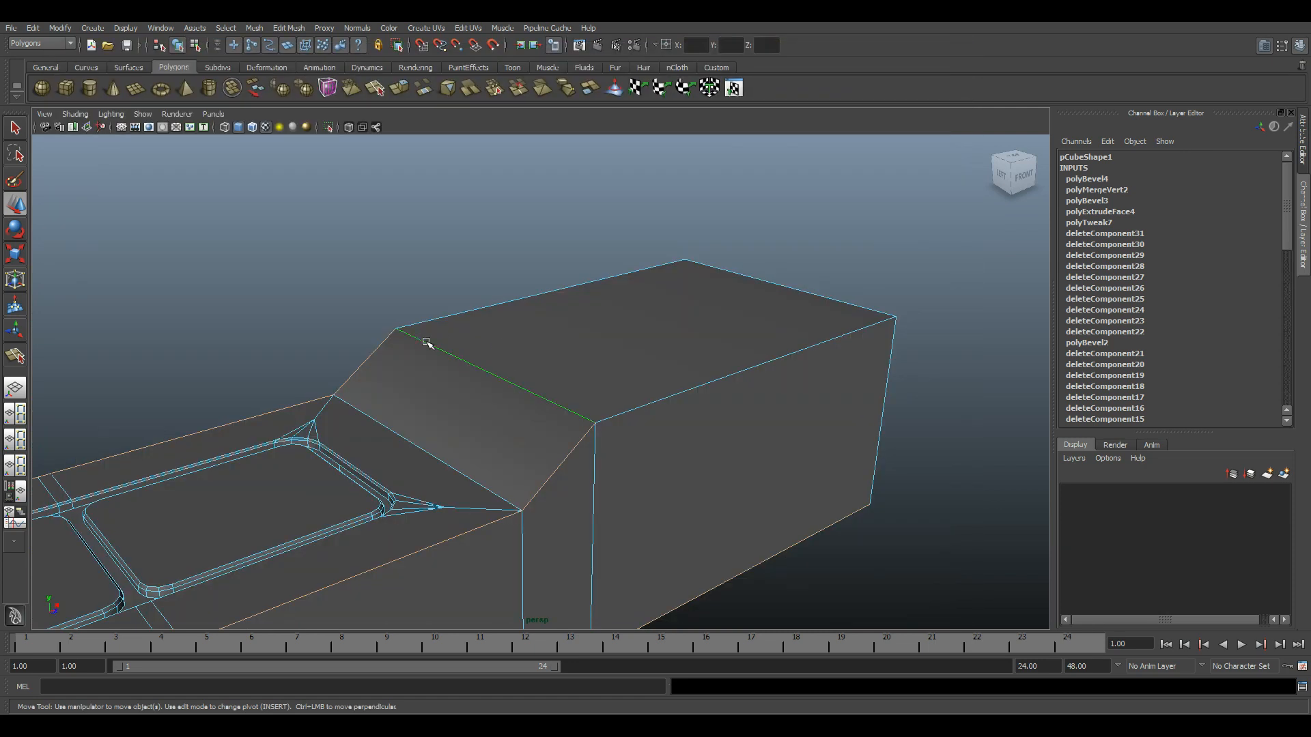
key("alt+Tab")
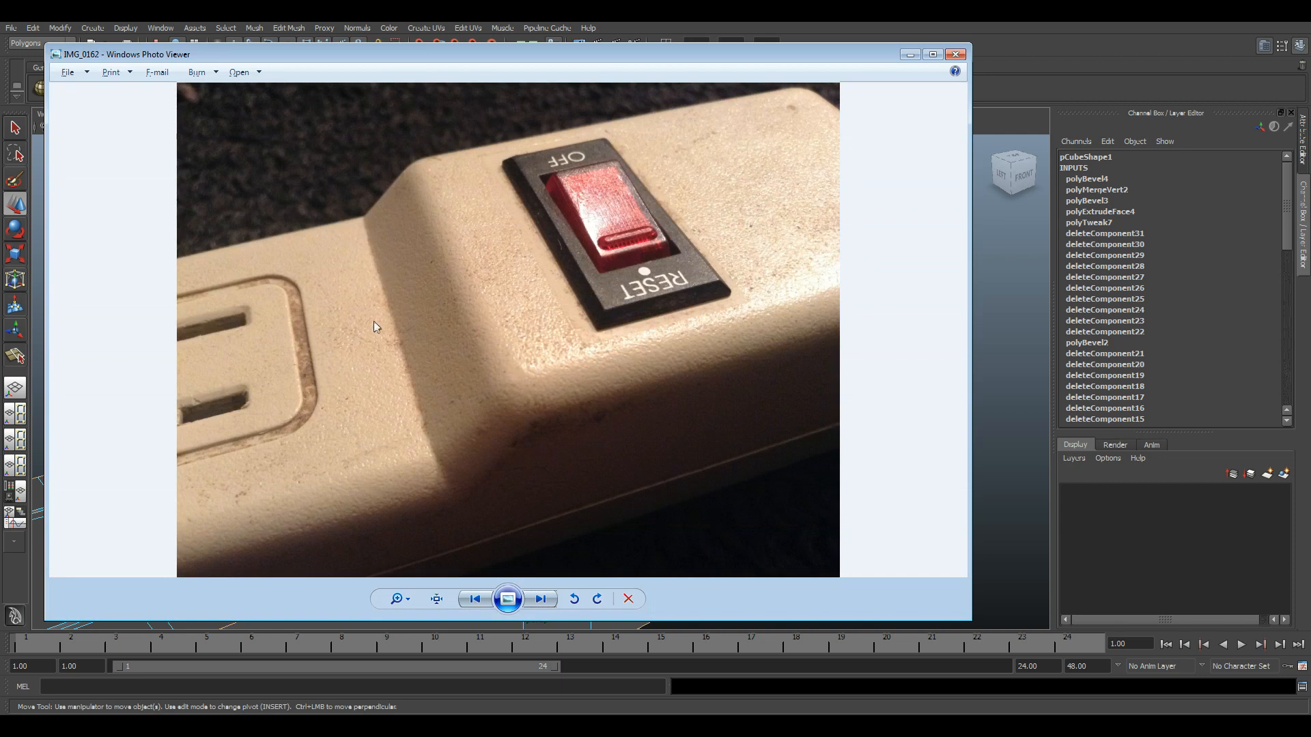
key("alt+Tab")
left_click_drag(416, 459, 471, 386, "alt")
left_click_drag(551, 484, 445, 497, "alt")
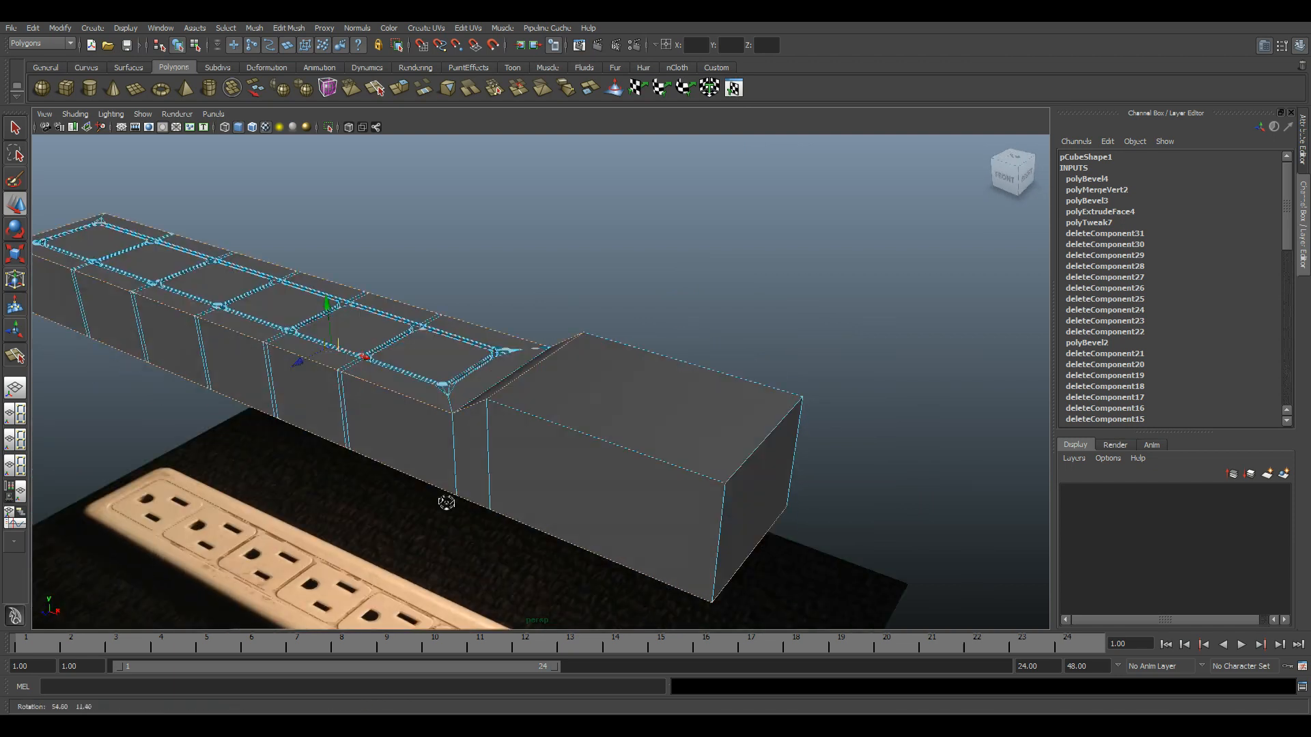
- Add the top outer edges of the raised switch housing to the edge selection, checking its shape against reference photo IMG_0162
key("alt+Tab")
key("alt+Tab")
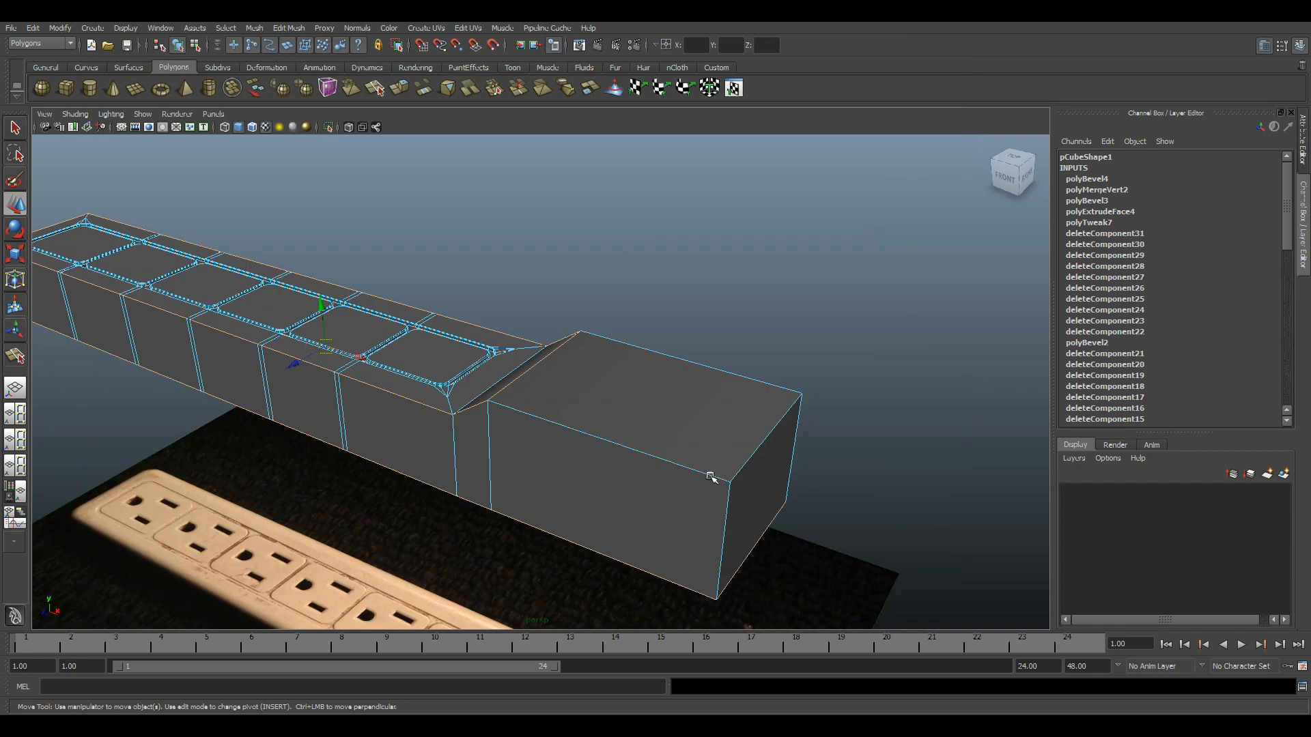
key("4")
key("5")
mouse_move(674, 466)
left_mouse_down("alt")
mouse_move(660, 487)
mouse_move(670, 422)
left_mouse_up("alt")
key("4")
mouse_move(640, 337)
left_mouse_down()
mouse_move(644, 429)
mouse_move(614, 407)
mouse_move(527, 398)
mouse_move(585, 410)
left_mouse_up()
key("ctrl+z")
key("5")
key("alt+Tab")
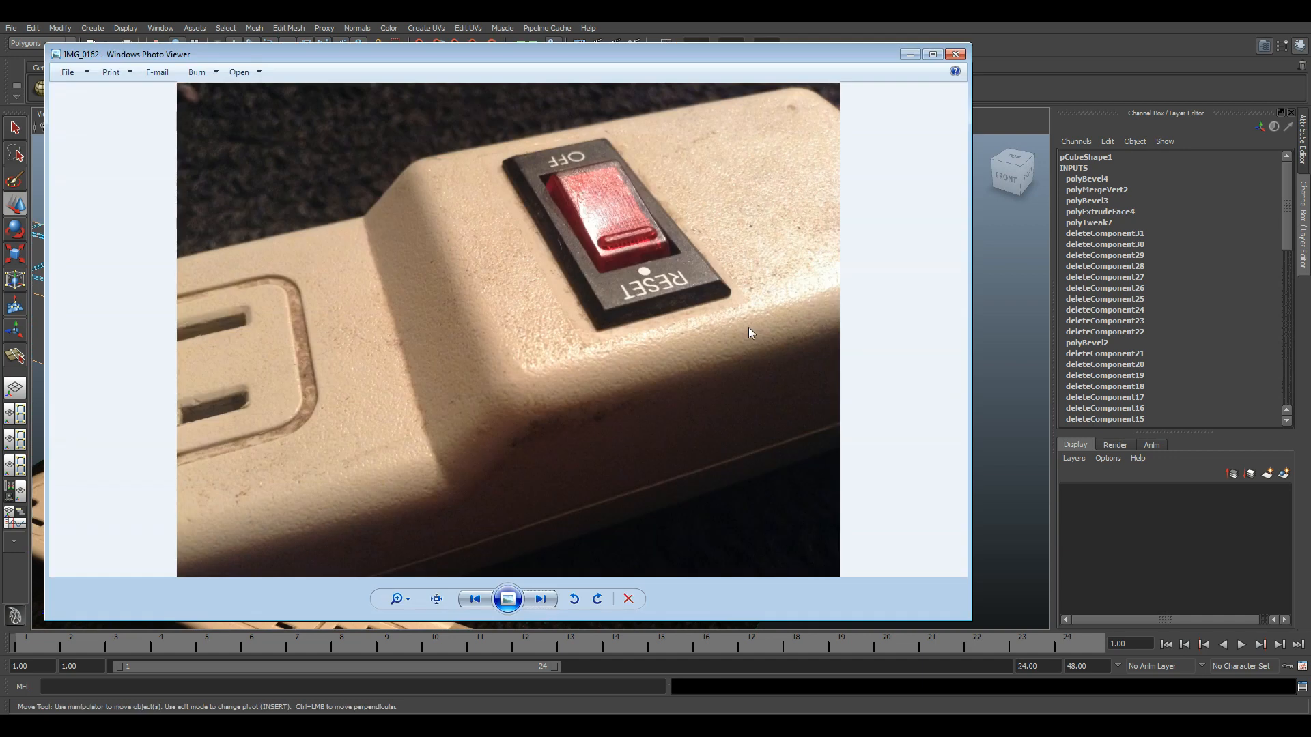
key("alt+Tab")
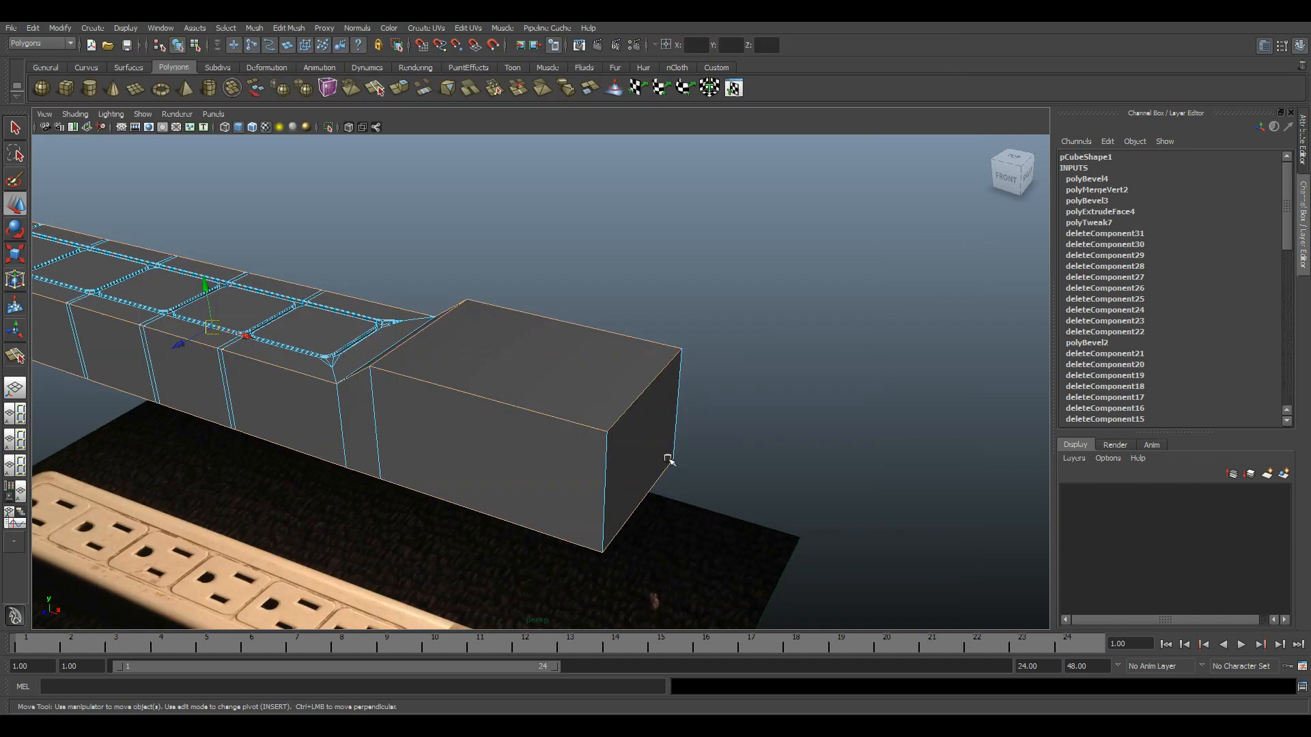
- Add the vertical corner edges at both ends of the power strip body to the edge selection
left_click_drag(668, 460, 582, 489, "alt")
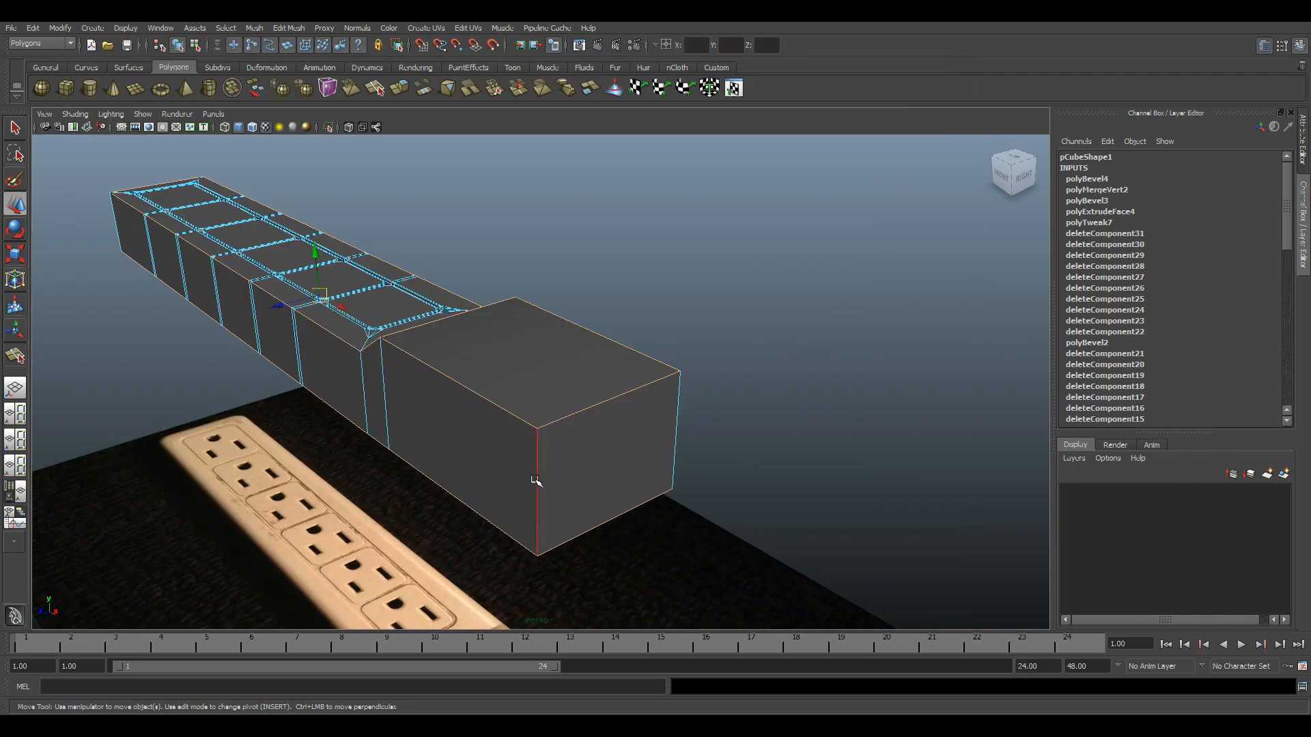
key("4")
scroll(709, 431, "down", 3)
key("5")
left_click_drag(431, 393, 453, 447, "alt")
scroll(527, 420, "up", 4)
left_click_drag(528, 419, 502, 470, "alt")
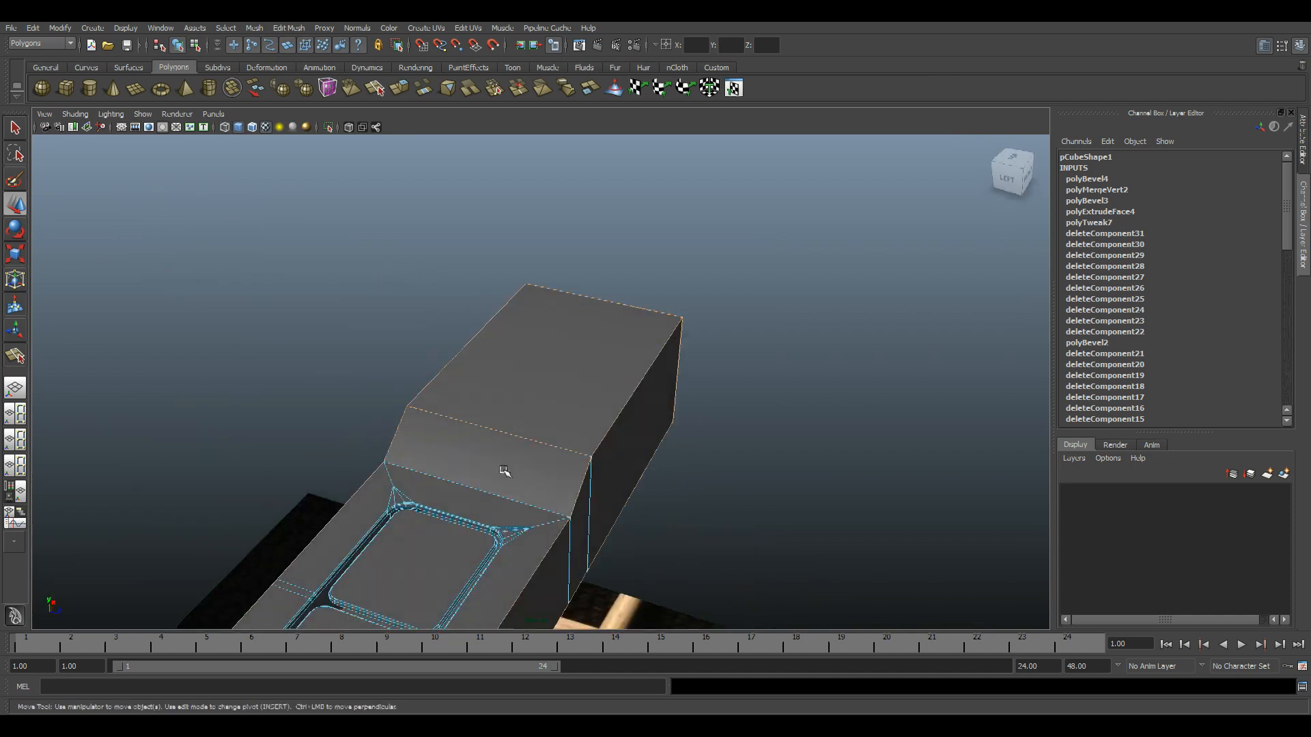
scroll(415, 473, "down", 5)
left_click_drag(414, 473, 502, 384, "alt")
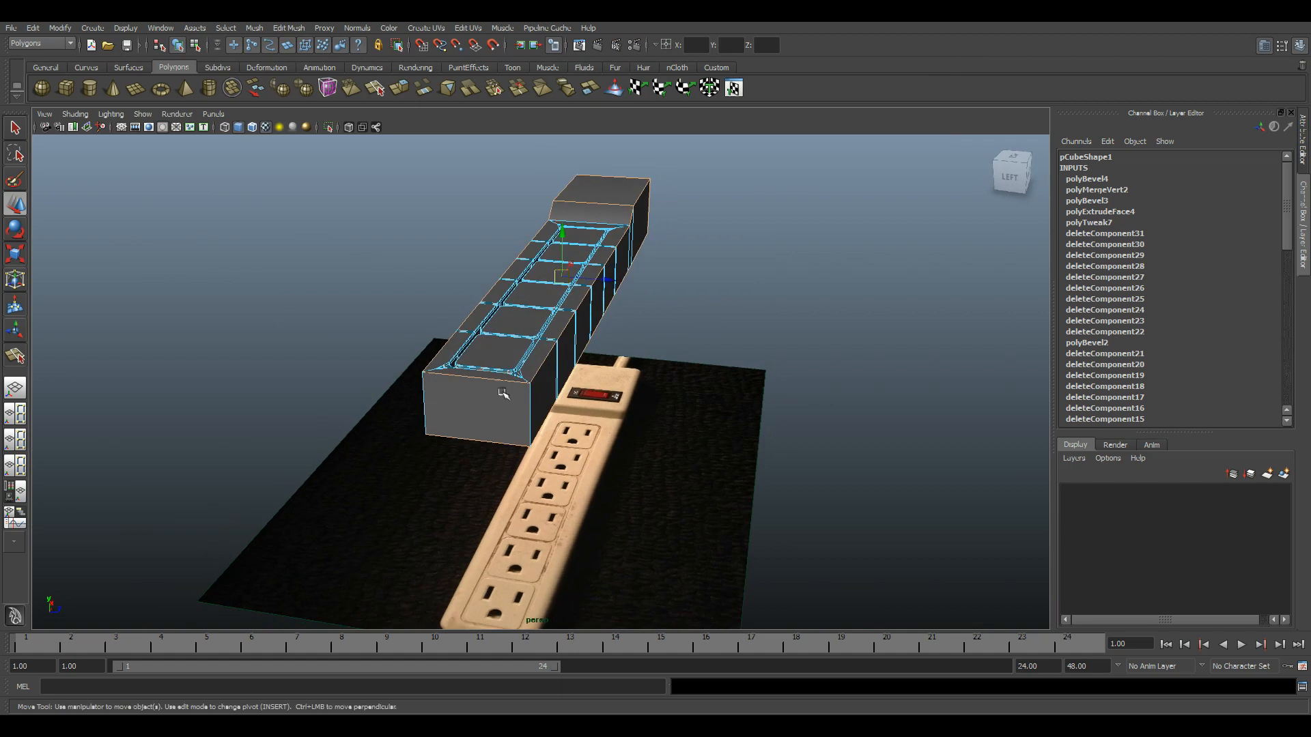
scroll(525, 403, "up", 3)
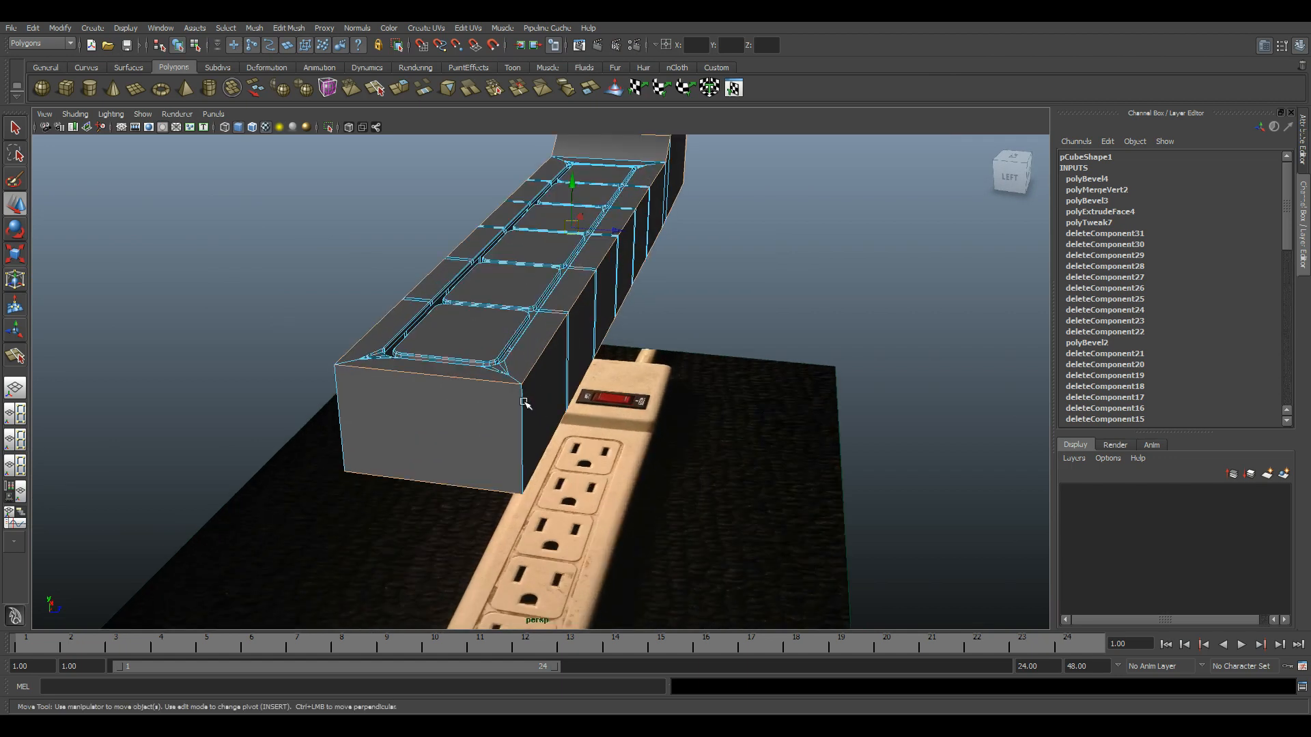
left_click_drag(339, 404, 653, 456, "alt")
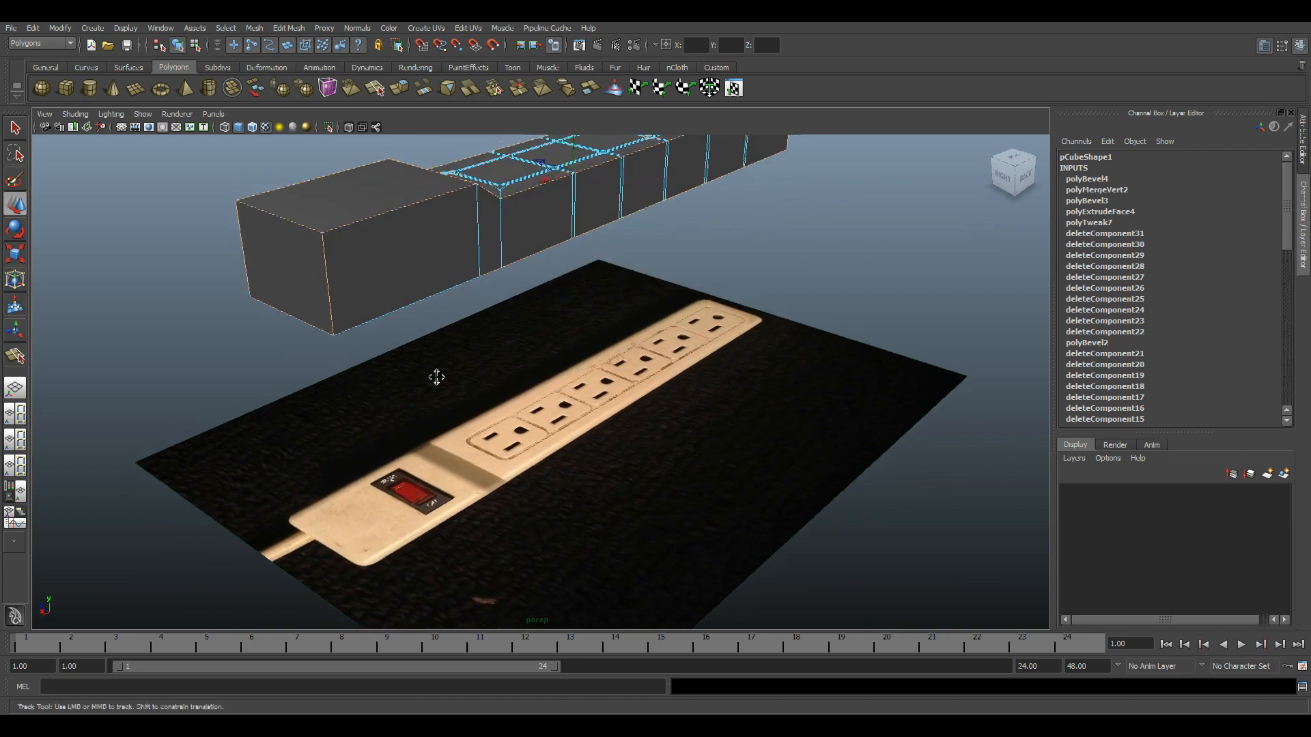
middle_click_drag(428, 327, 478, 418, "alt")
left_click_drag(466, 409, 535, 404, "alt")
- Switch to Windows Photo Viewer, review the rounded corners in reference photos IMG_0162 and IMG_0161, and return to Maya
key("alt+Tab")
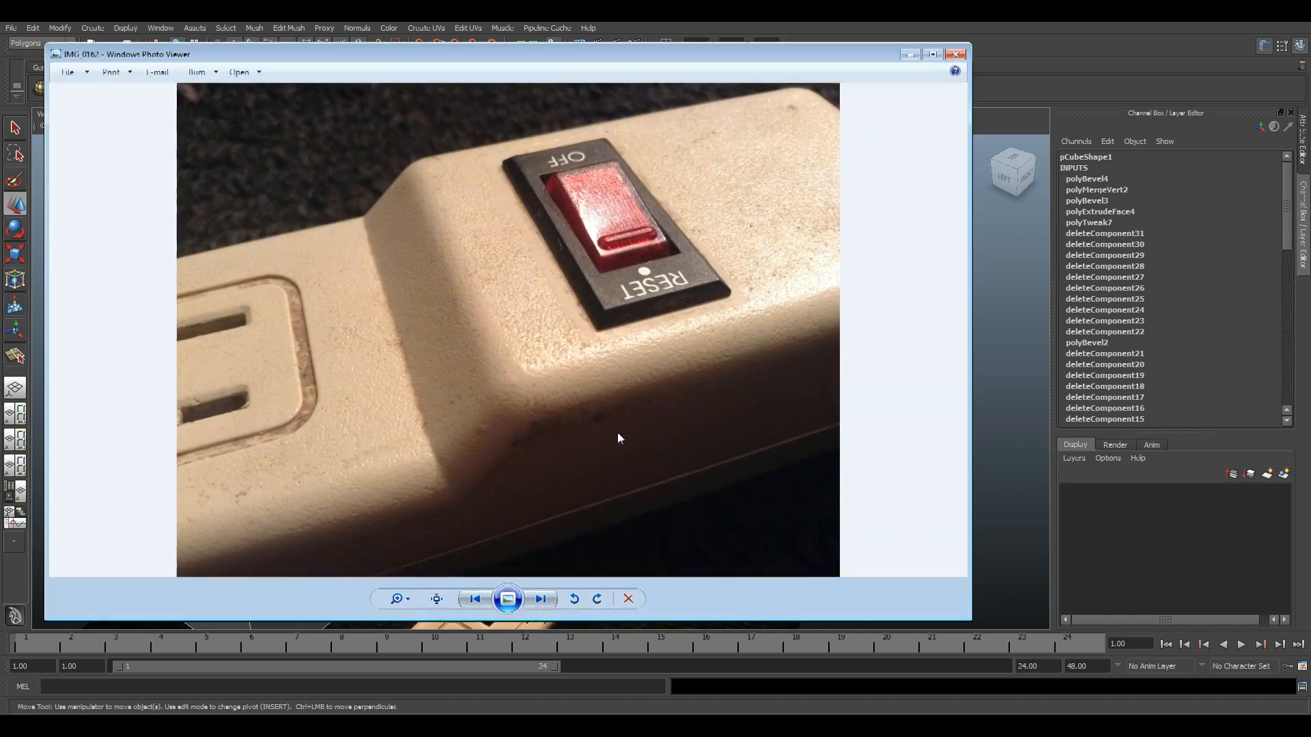
left_click(475, 601)
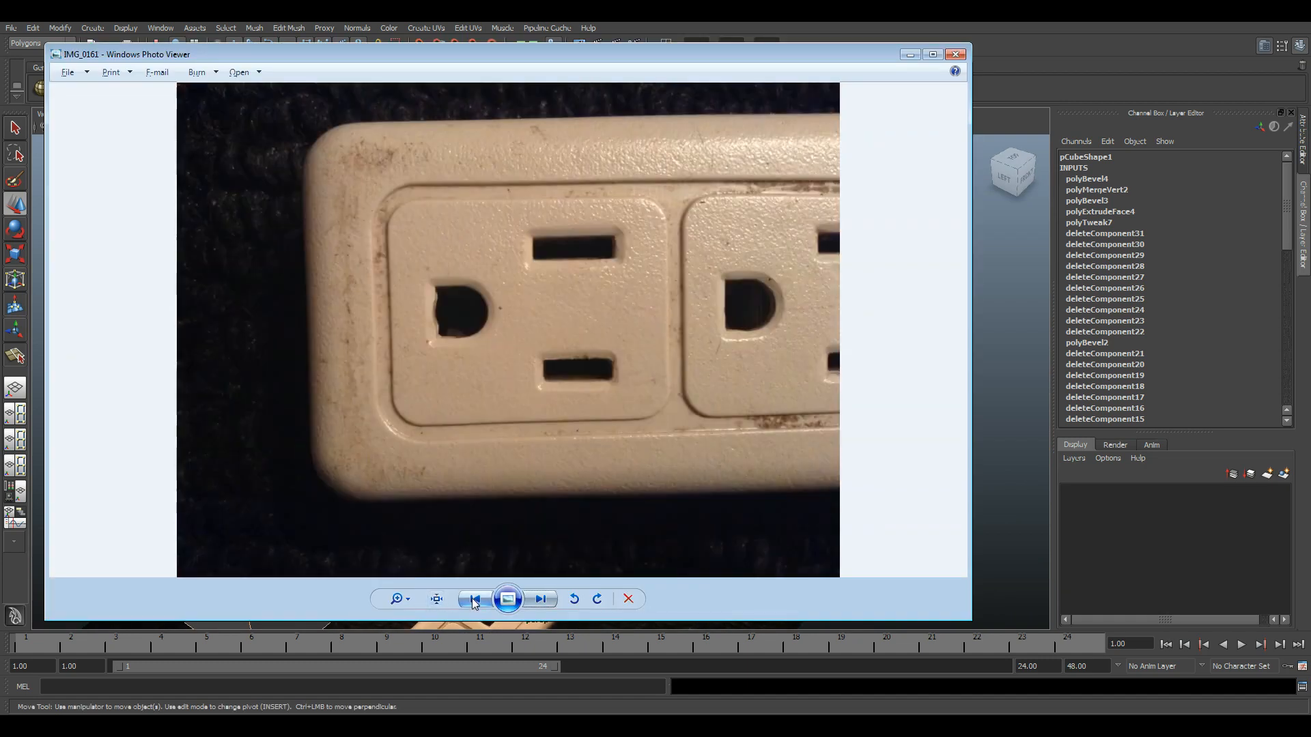
left_click(475, 601)
left_click(542, 599)
key("alt+Tab")
- Bevel the selected outer edges of the body and switch housing
left_click_drag(632, 423, 534, 383, "alt")
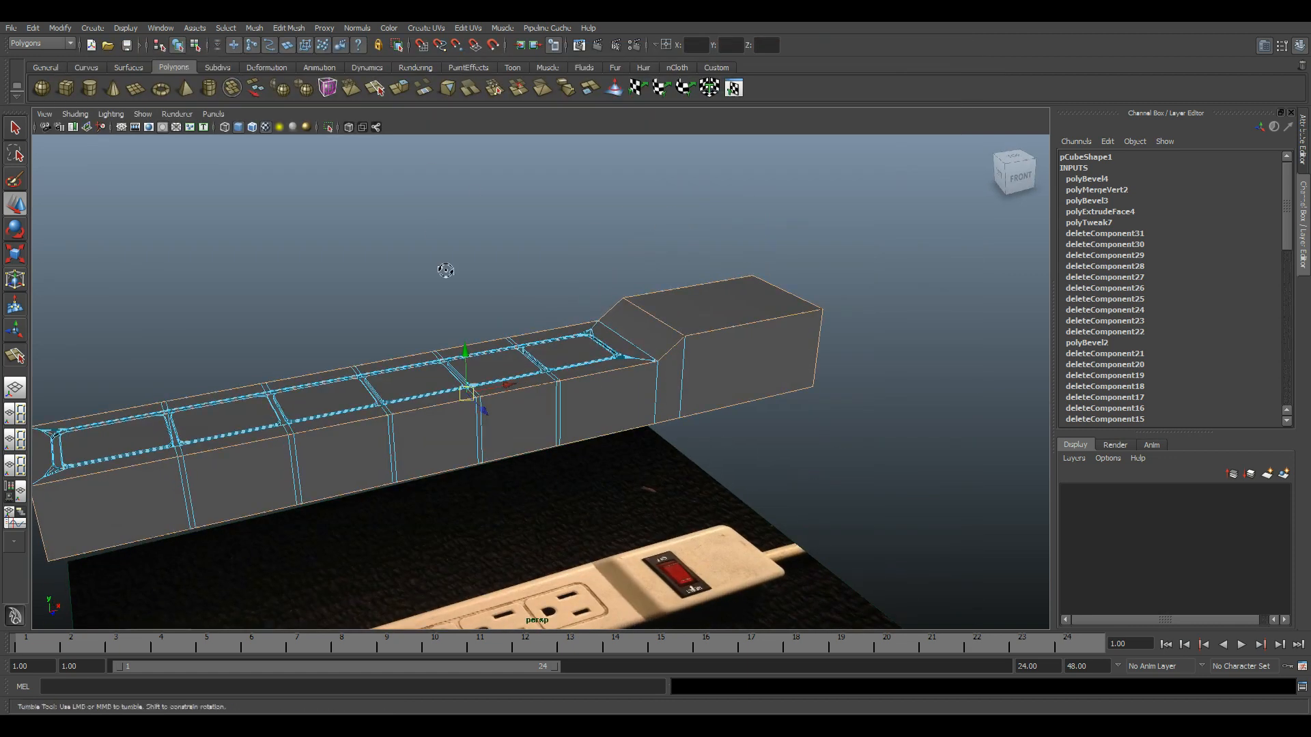
left_click_drag(433, 230, 693, 285, "alt")
middle_click_drag(632, 423, 536, 485, "alt")
right_click_drag(536, 484, 810, 580, "alt")
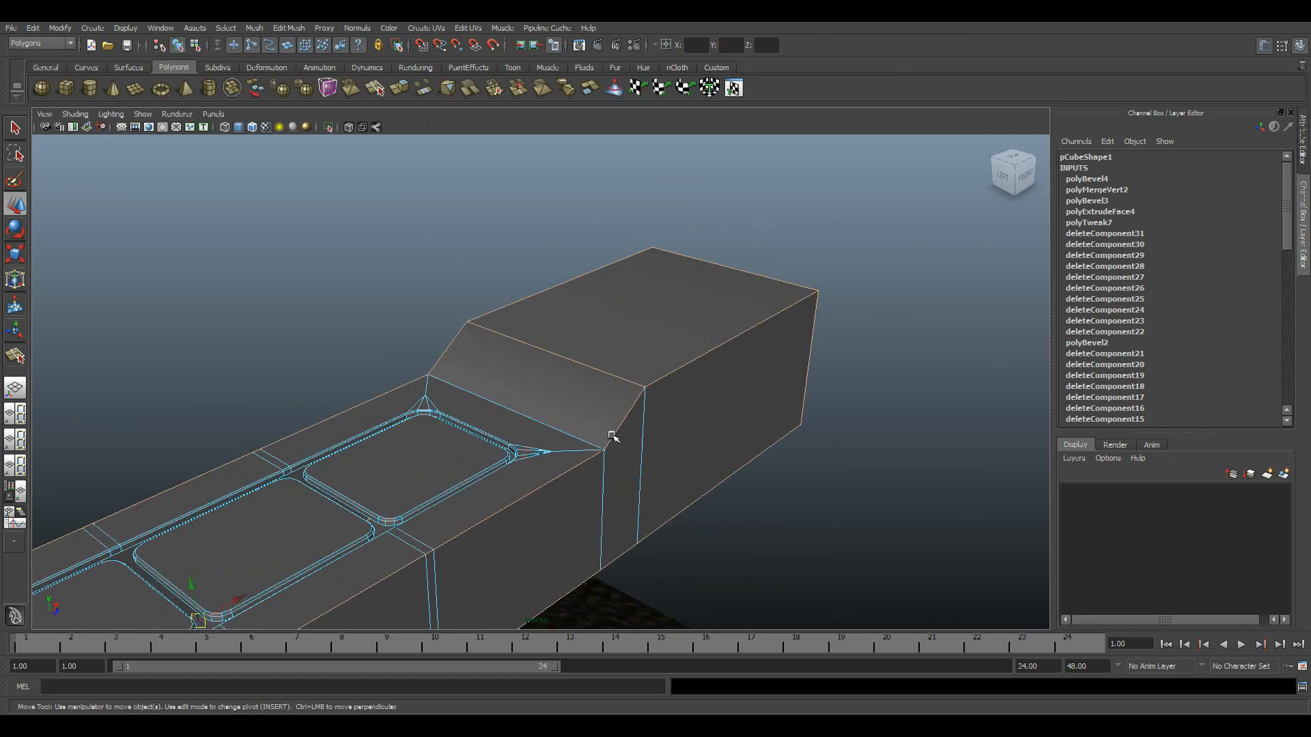
middle_click_drag(590, 537, 805, 372, "alt")
right_click_drag(806, 372, 567, 369, "alt")
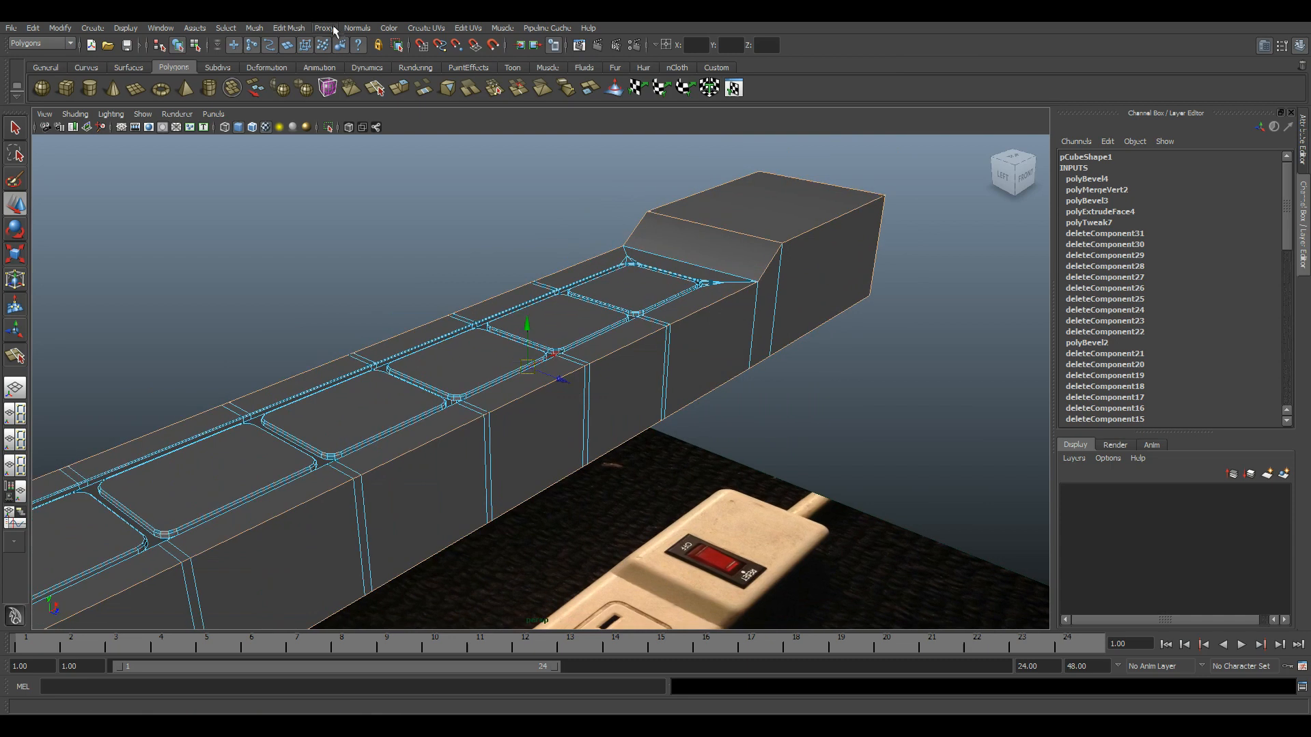
left_click(297, 31)
left_click(325, 422)
- Inspect the new bevel along the body's outer edges, the switch housing and the far end corners
middle_click_drag(634, 343, 571, 369, "alt")
mouse_move(593, 417)
left_mouse_down("alt")
mouse_move(571, 383)
mouse_move(603, 399)
left_mouse_up("alt")
right_click_drag(605, 371, 792, 429, "alt")
middle_click_drag(792, 429, 786, 429, "alt")
left_click_drag(786, 429, 734, 454, "alt")
right_click_drag(735, 455, 363, 428, "alt")
left_click_drag(362, 428, 485, 444, "alt")
right_click_drag(486, 445, 343, 464, "alt")
left_click_drag(343, 464, 506, 419, "alt")
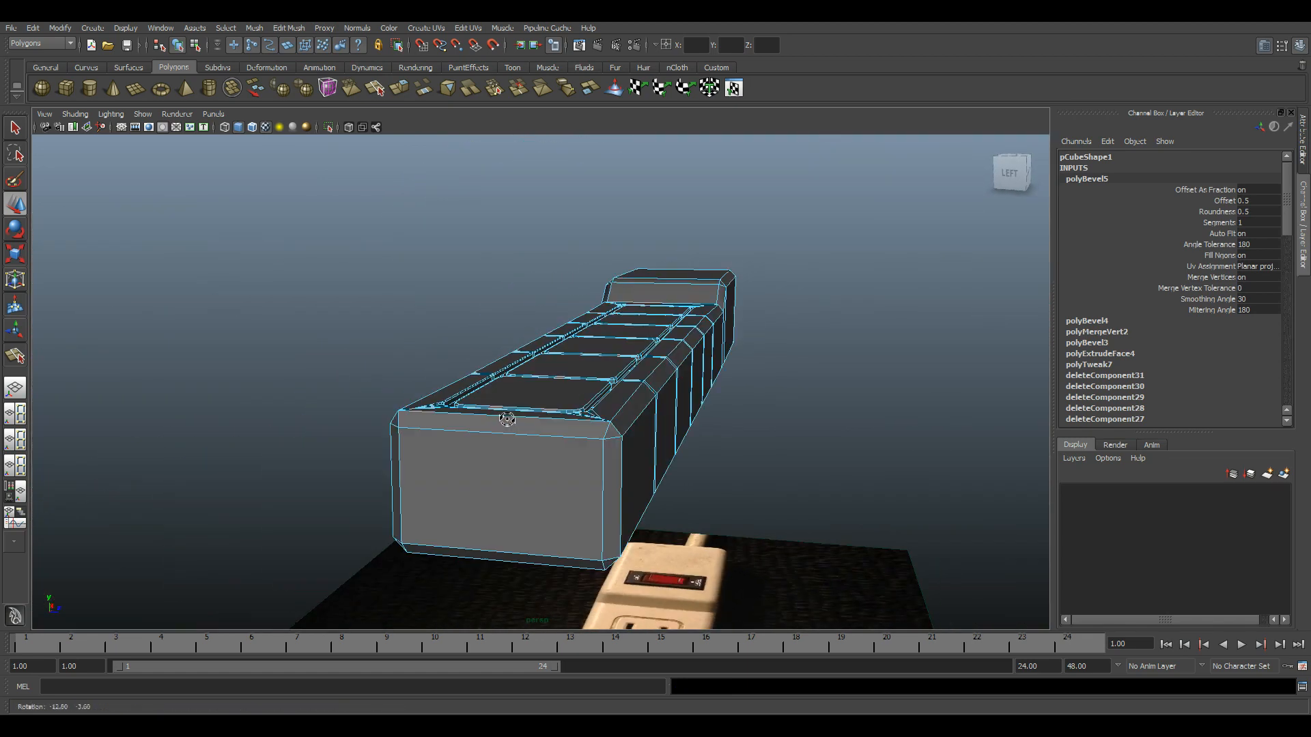
right_click_drag(506, 418, 606, 478, "alt")
middle_click_drag(606, 477, 547, 443, "alt")
- Set the outer-edge bevel's offset to 0.6, comparing it with the reference image in the top view
key("space")
key("space")
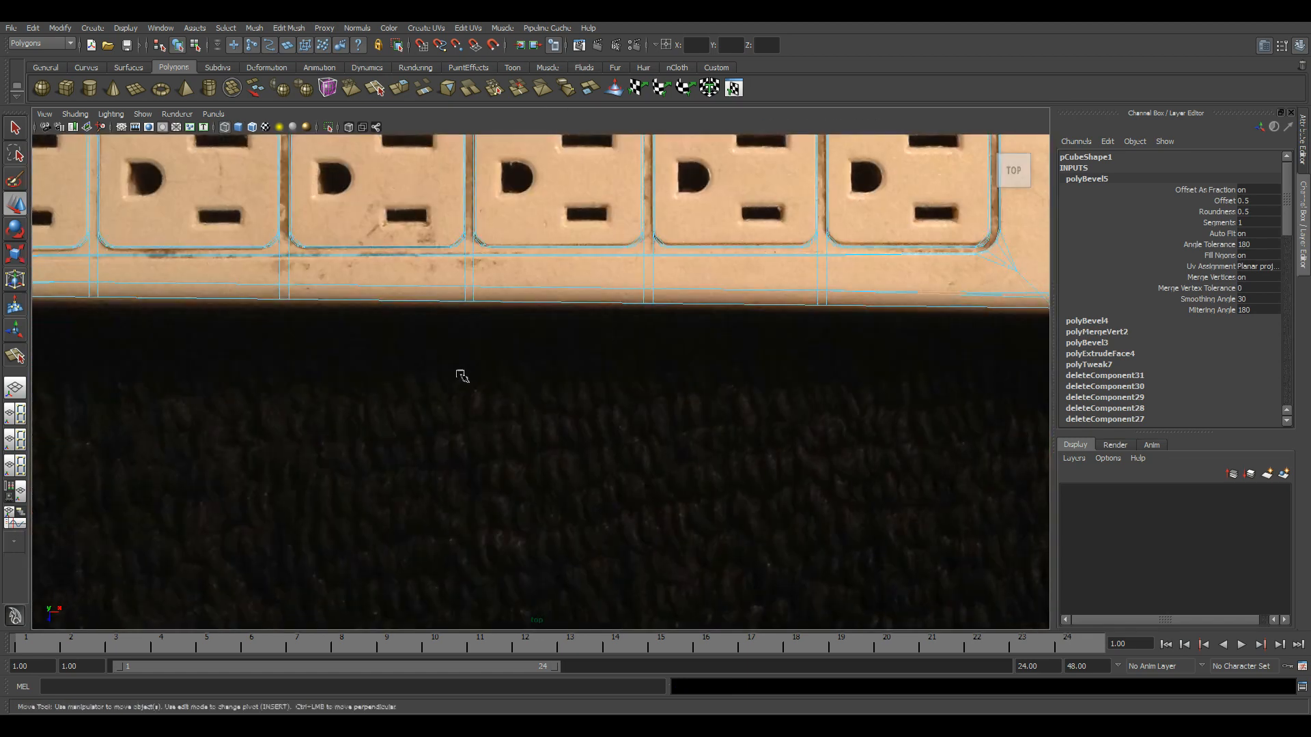
middle_click_drag(498, 398, 594, 445, "alt")
right_click_drag(667, 428, 599, 408, "alt")
middle_click_drag(648, 339, 657, 417, "alt")
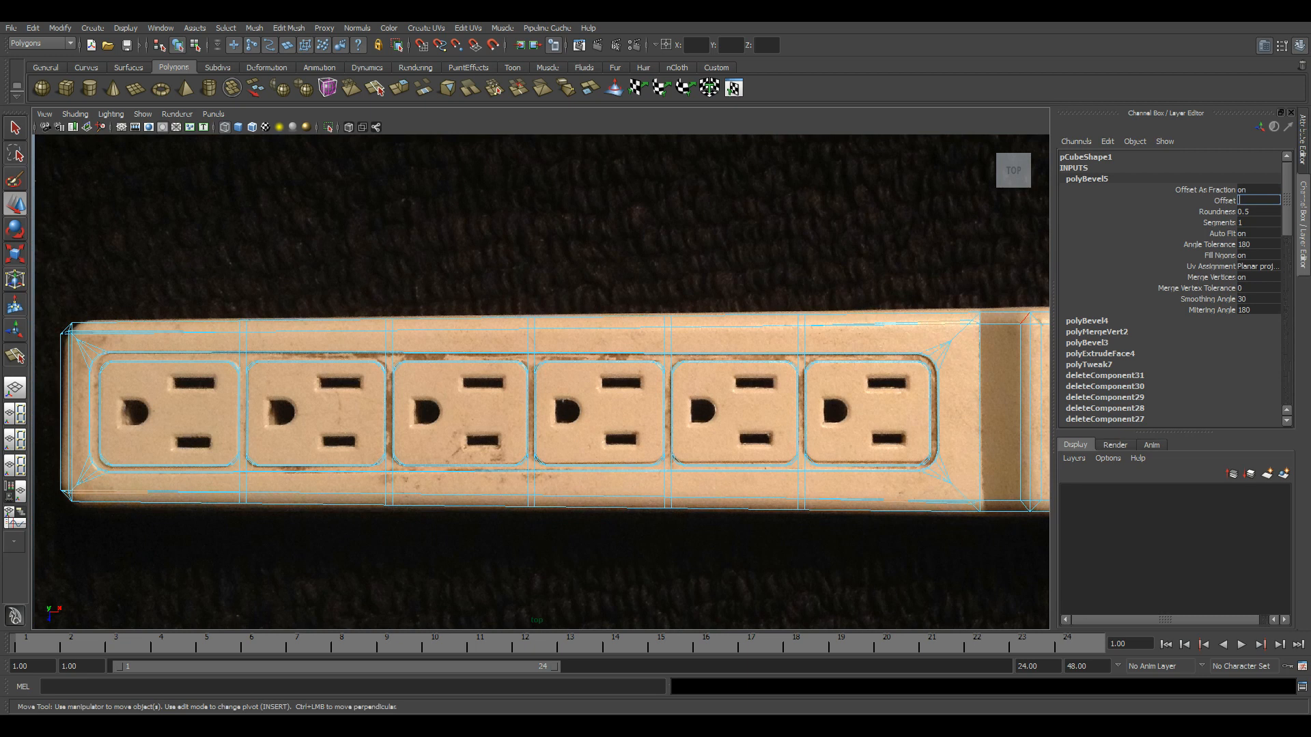
key("BackSpace")
left_click(1258, 199)
middle_click_drag(670, 503, 542, 493, "alt")
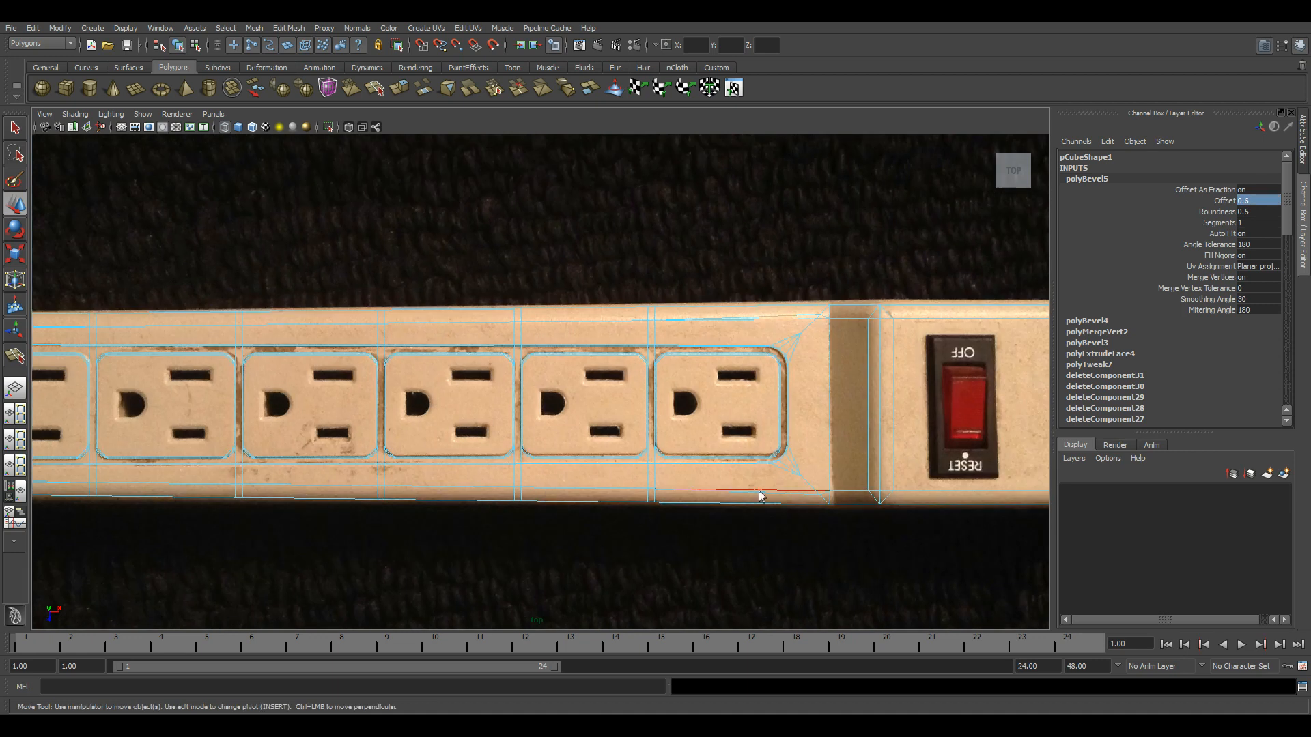
key("space")
key("space")
key("space")
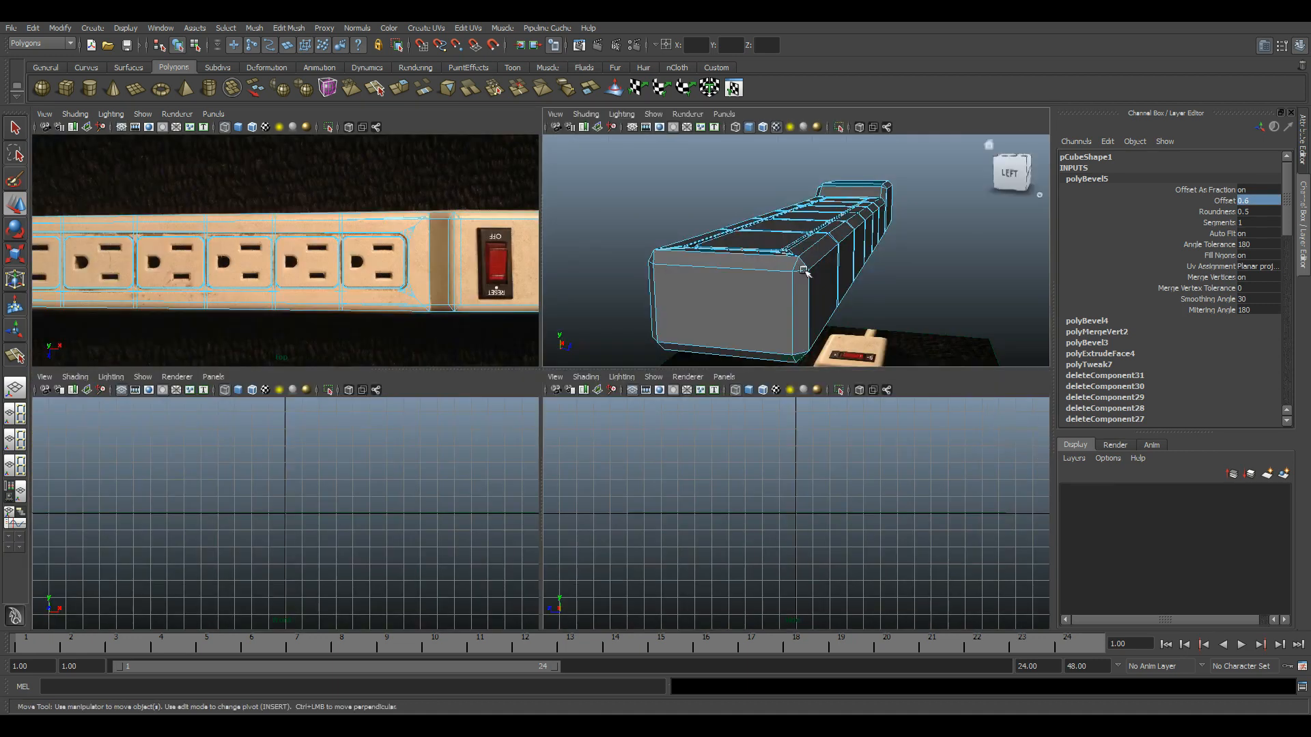
key("space")
- Set the outer-edge bevel's segments to 3
right_click_drag(492, 505, 765, 585, "alt")
left_click_drag(765, 586, 524, 515, "alt")
middle_click_drag(523, 515, 453, 387, "alt")
left_click_drag(453, 387, 525, 410, "alt")
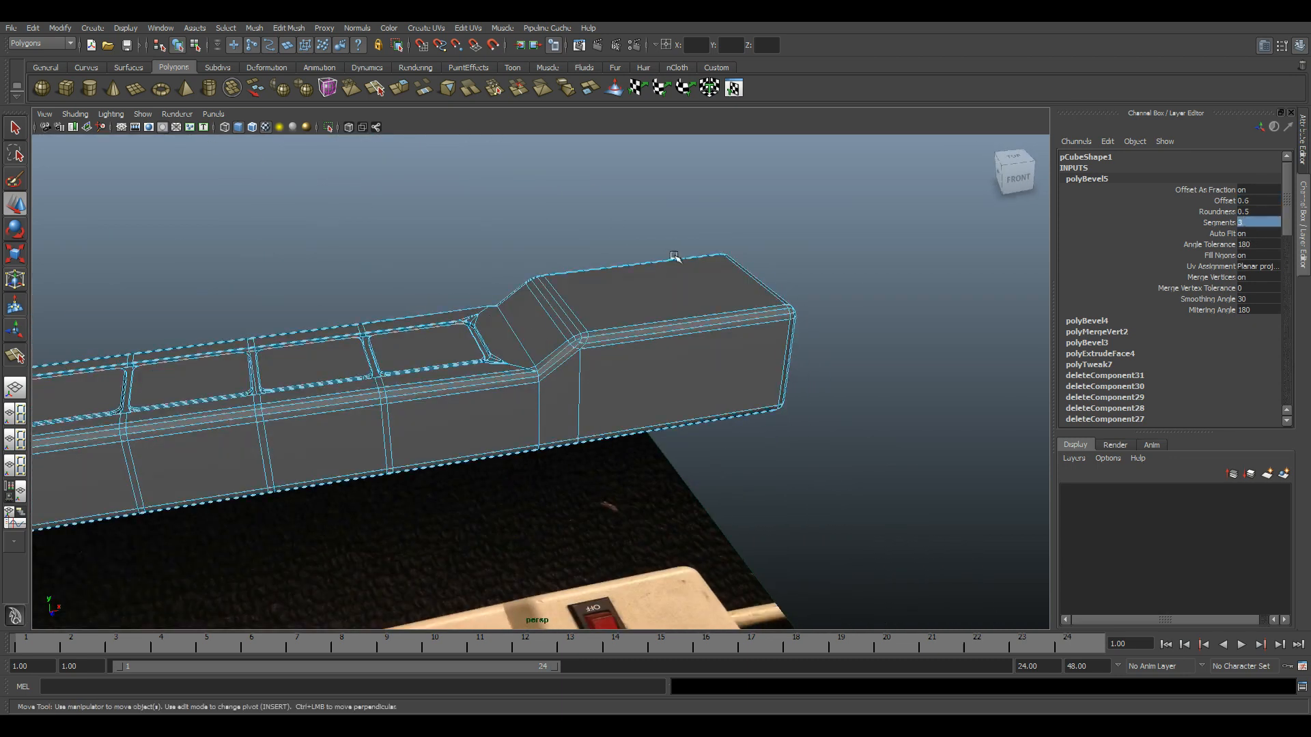
left_click(845, 258)
- Apply Soften Edge to the whole power strip body and check the smoothed shading
left_click_drag(710, 372, 726, 284, "alt")
right_click_drag(726, 284, 846, 515, "alt")
left_click(342, 366)
right_click_drag(342, 366, 333, 375, "alt")
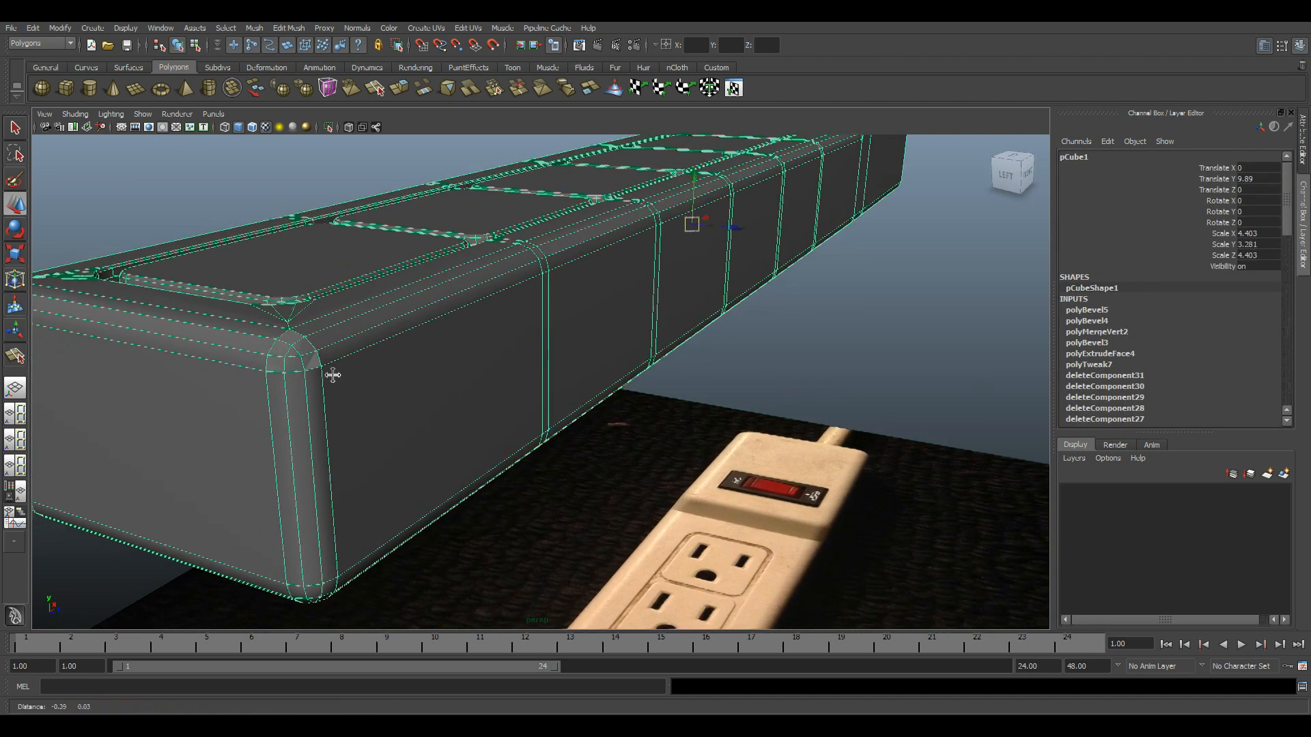
left_click(356, 28)
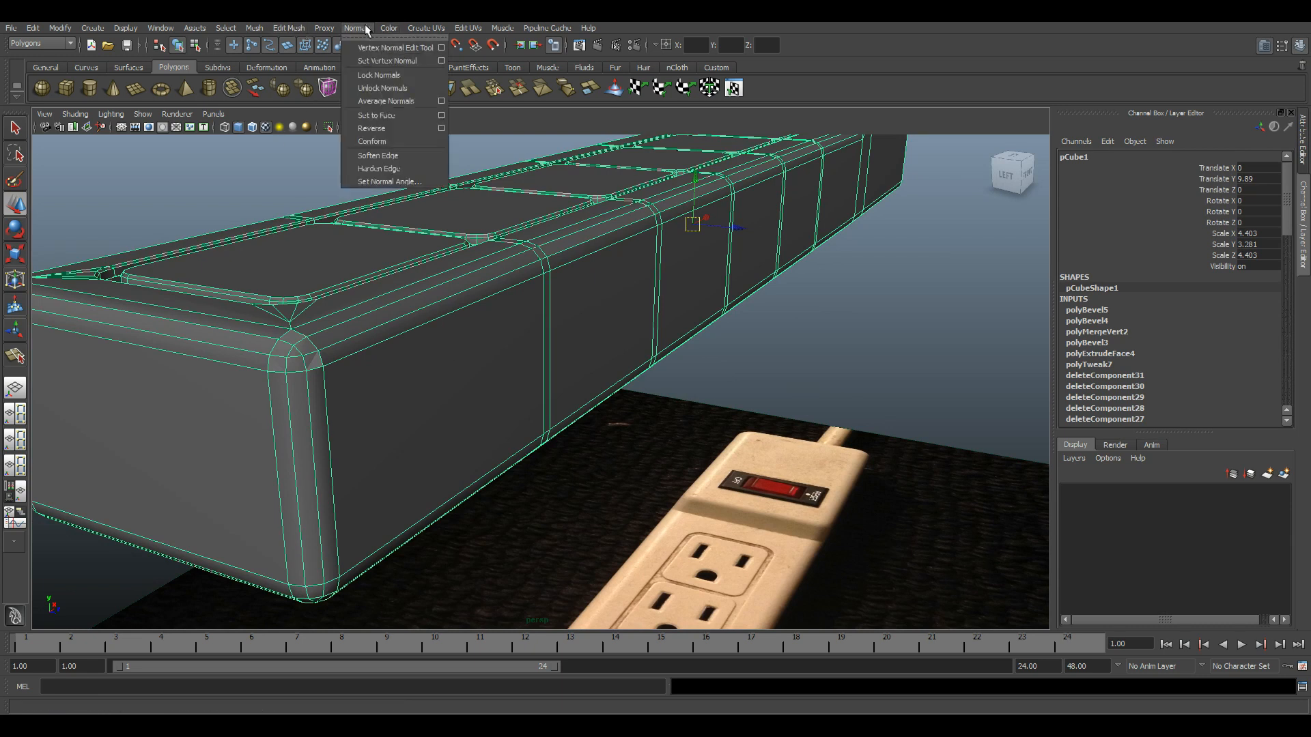
left_click(389, 155)
left_click_drag(492, 258, 640, 409, "alt")
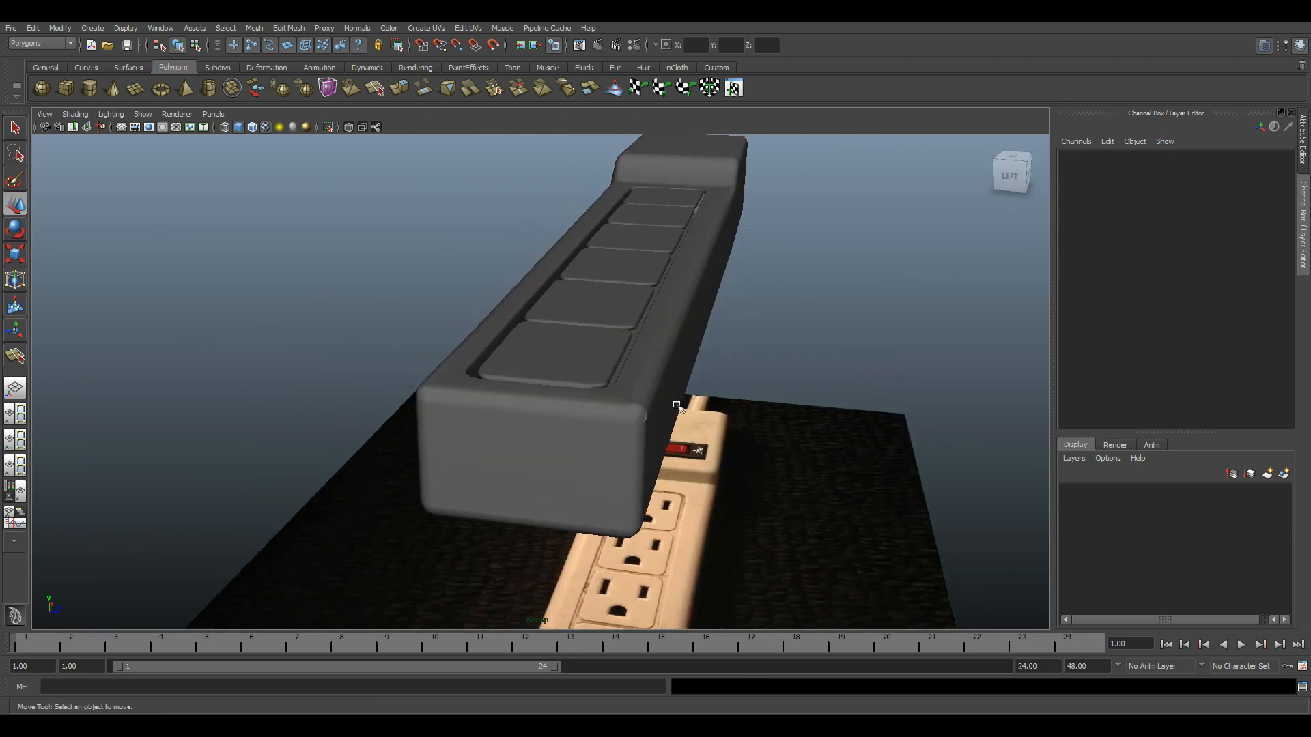
left_click_drag(631, 410, 884, 380, "alt")
- Set the offset of polyBevel5 on the body to 0.65, comparing it with the reference image in the top view
left_click(695, 309)
scroll(1094, 321, "down", 5)
left_click_drag(1288, 287, 1276, 226)
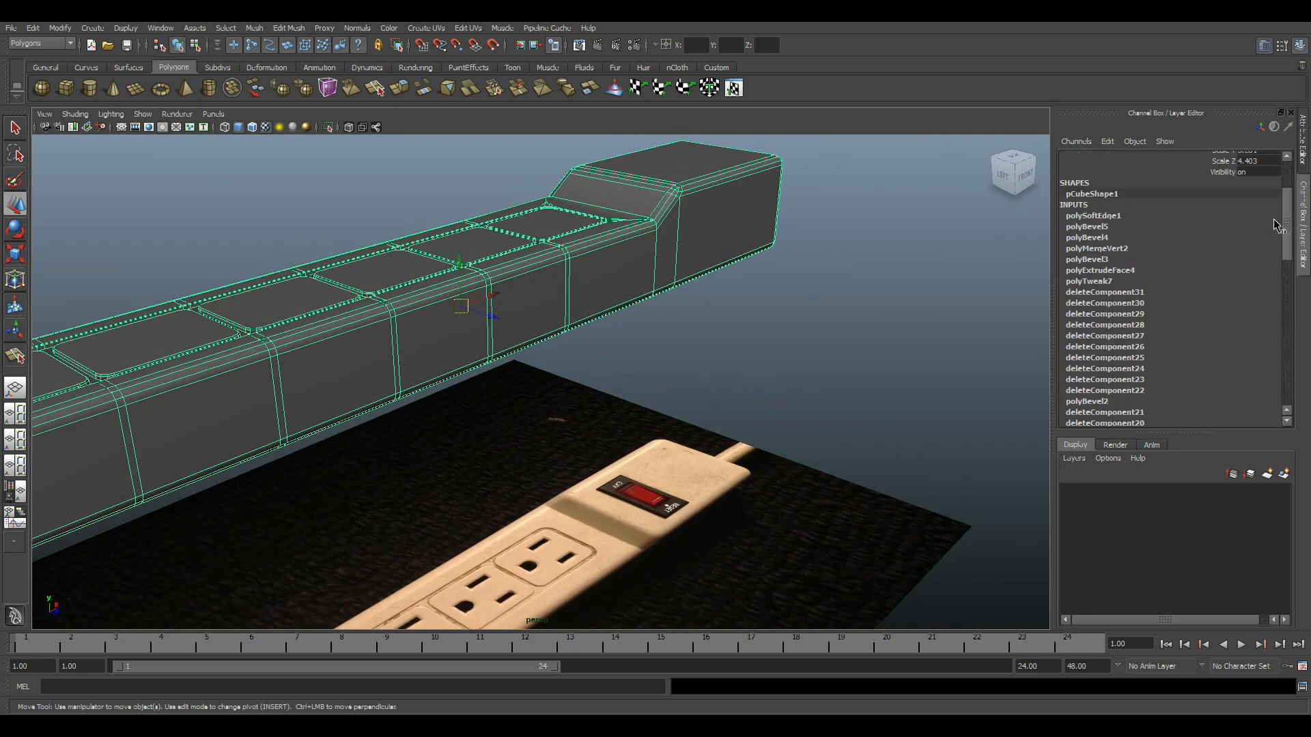
left_click(1096, 226)
left_click_drag(782, 281, 765, 379, "alt")
right_click_drag(765, 379, 848, 662, "alt")
left_click_drag(690, 427, 688, 462, "alt")
key("space")
key("space")
scroll(792, 379, "up", 5)
middle_click_drag(618, 375, 561, 382, "alt")
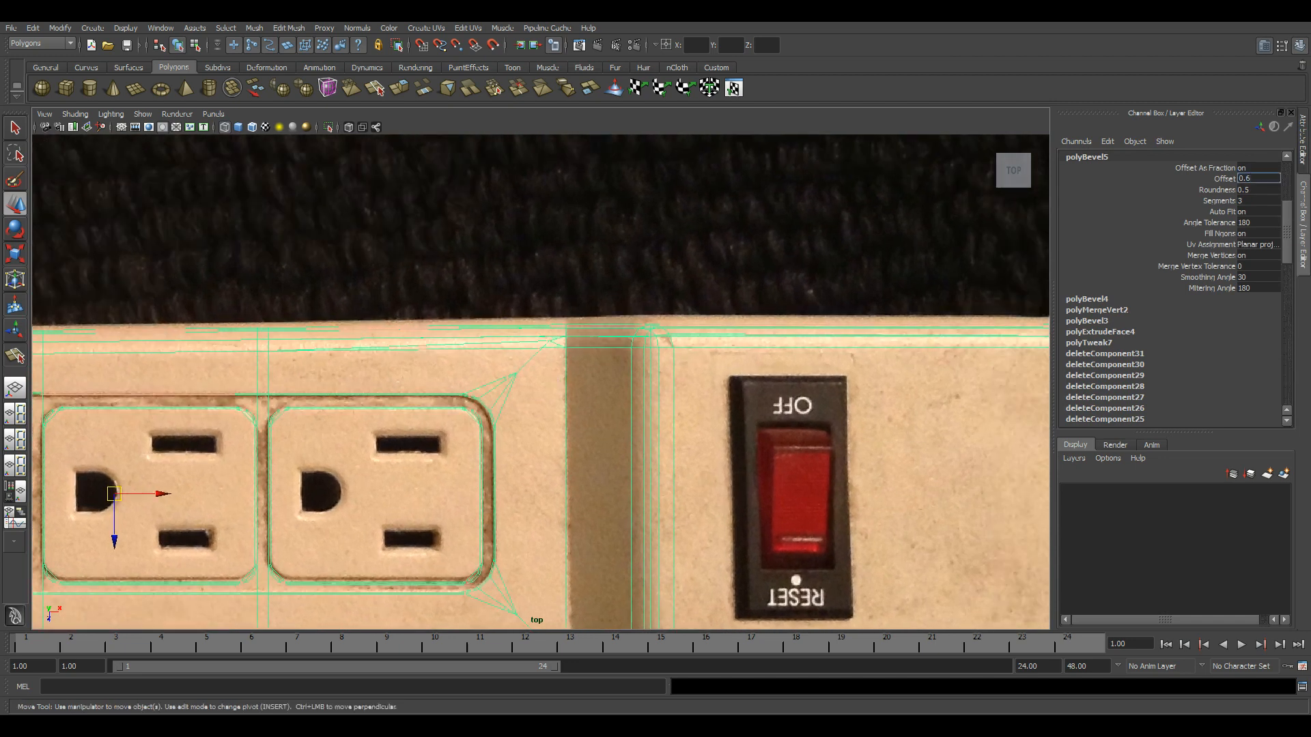
key("space")
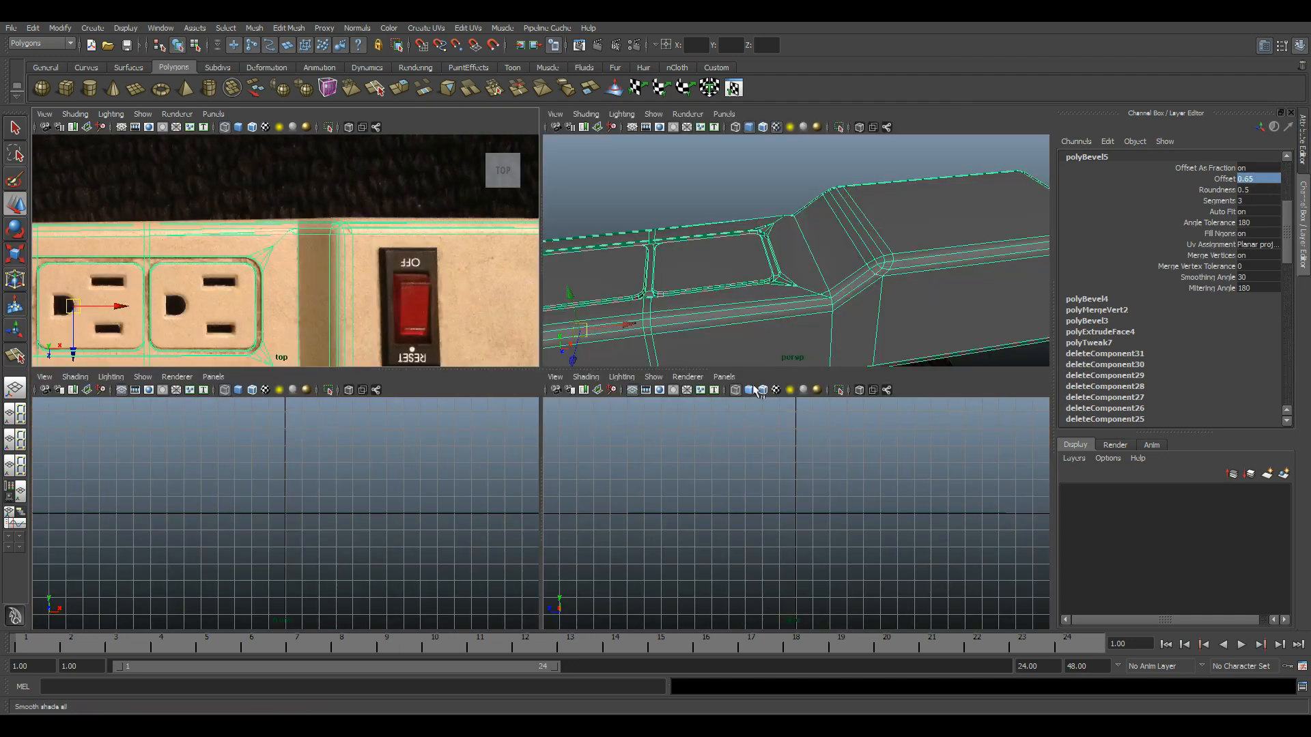
key("space")
- Inspect the rounded power strip's overall shape from both ends and around the raised switch housing
left_click_drag(488, 454, 629, 403, "alt")
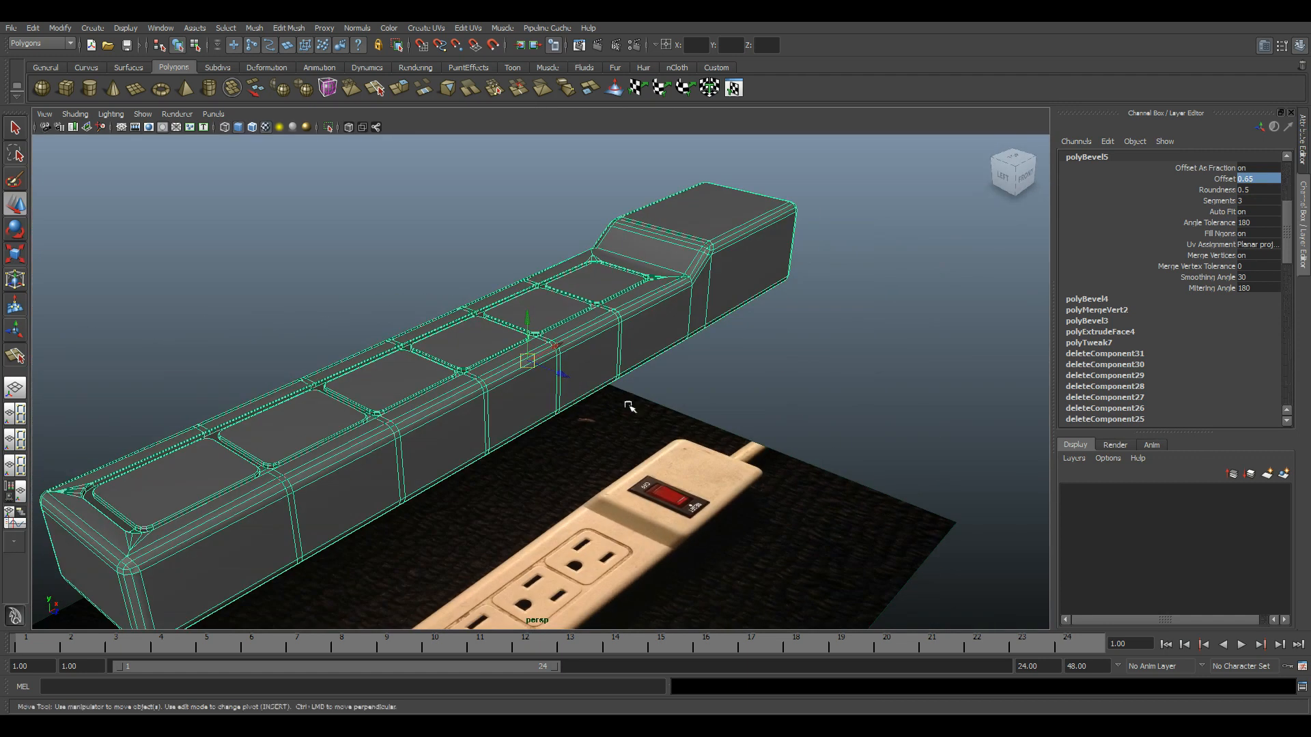
middle_click_drag(541, 424, 620, 410, "alt")
middle_click_drag(502, 434, 572, 387, "alt")
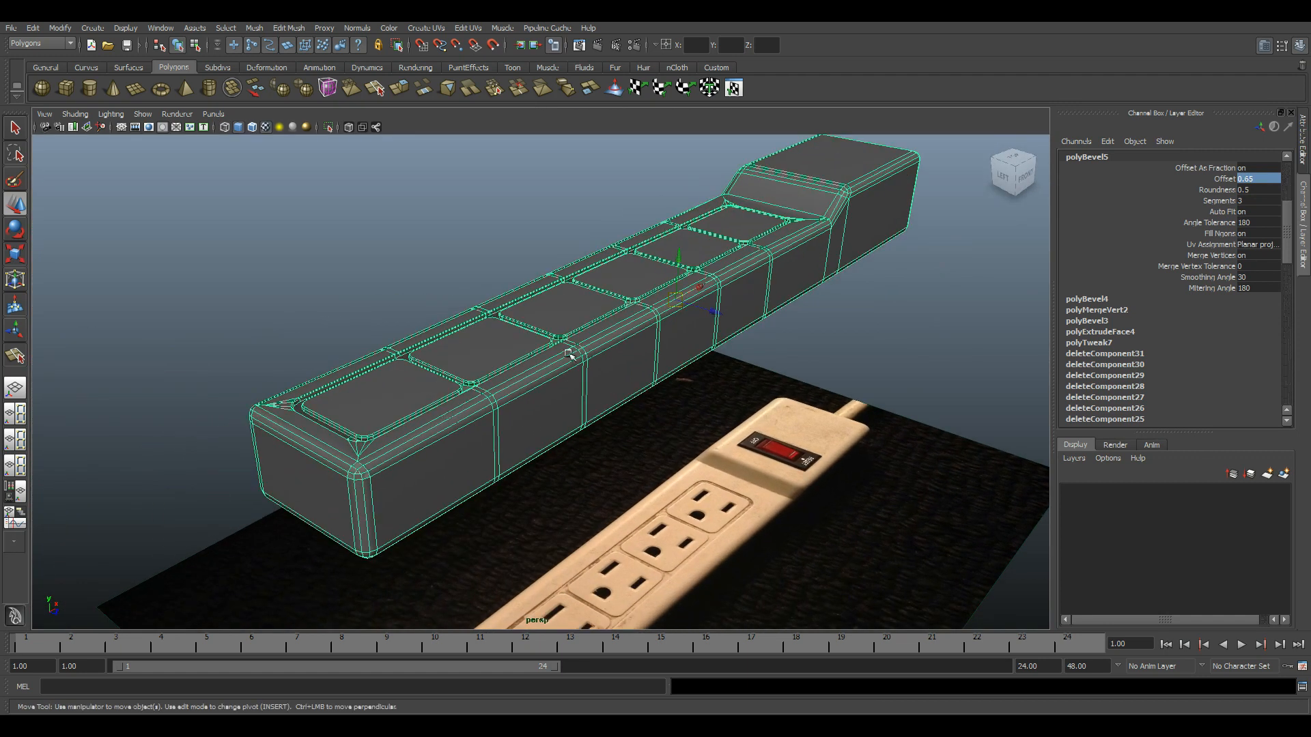
left_click(834, 375)
left_click_drag(834, 374, 673, 325, "alt")
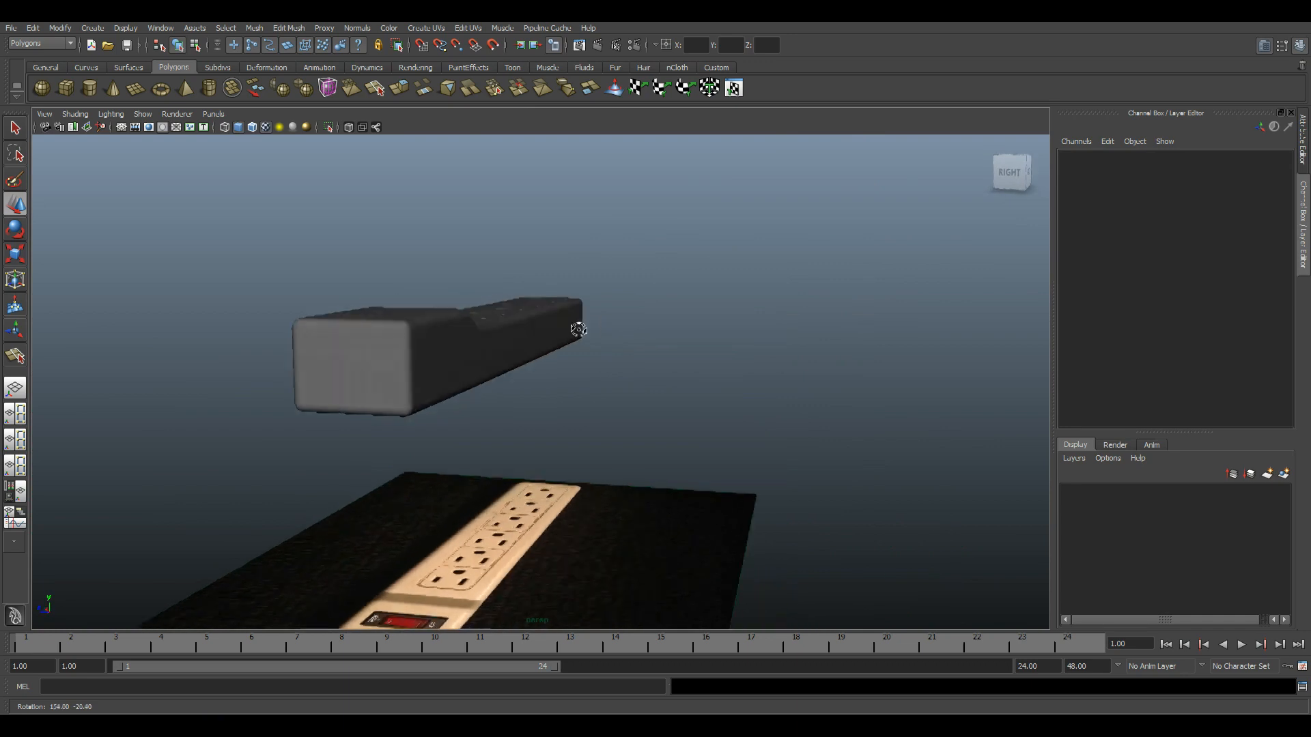
left_click_drag(530, 338, 655, 369, "alt")
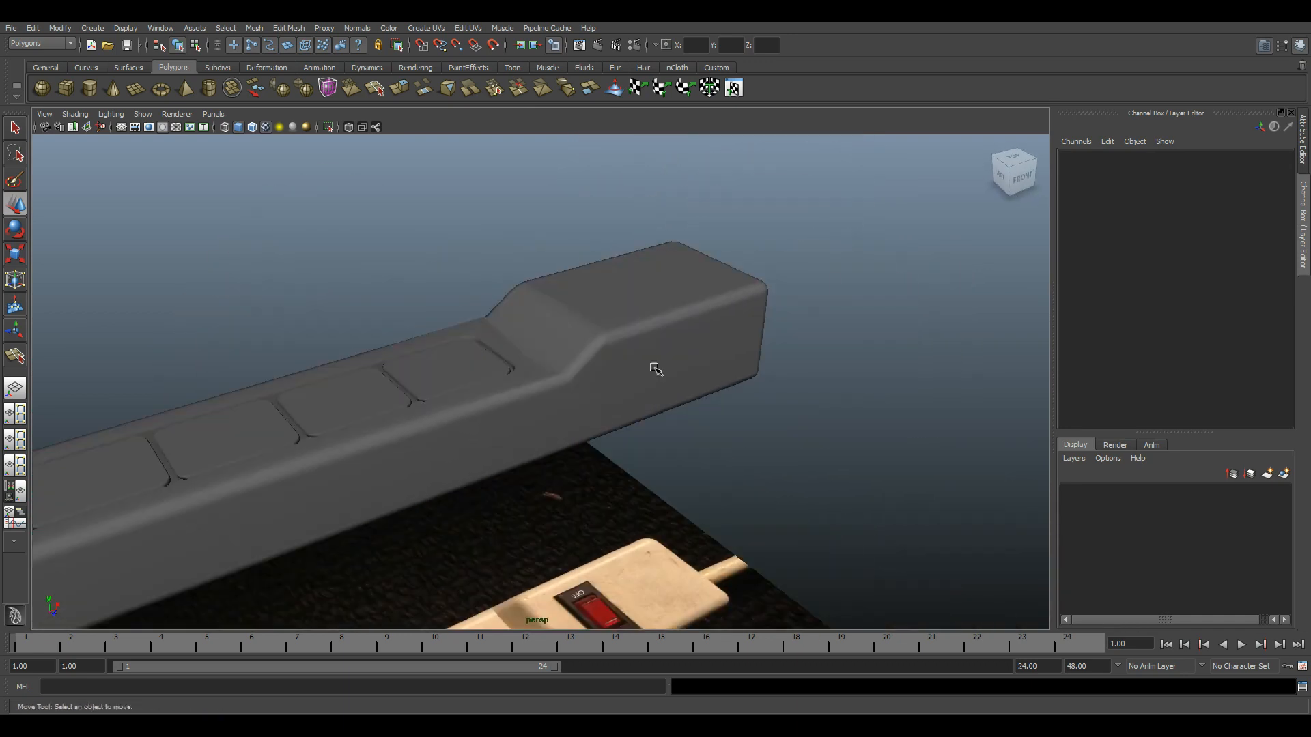
left_click_drag(816, 435, 676, 362, "alt")
left_click(594, 284)
middle_click_drag(676, 363, 609, 381, "alt")
left_click_drag(609, 381, 571, 375, "alt")
- Examine the mesh edges where the housing's slope meets the rounded side edges and the outlet recess
key("F8")
right_click_drag(571, 375, 843, 559, "alt")
middle_click_drag(671, 409, 628, 362, "alt")
right_click_drag(628, 362, 799, 560, "alt")
middle_click_drag(531, 398, 556, 424, "alt")
left_click_drag(556, 424, 646, 427, "alt")
right_click_drag(646, 427, 444, 404, "alt")
middle_click_drag(444, 404, 570, 468, "alt")
right_click_drag(571, 468, 699, 517, "alt")
left_click_drag(699, 517, 676, 462, "alt")
middle_click_drag(731, 515, 725, 353, "alt")
left_click_drag(725, 353, 492, 395, "alt")
middle_click_drag(492, 395, 629, 435, "alt")
key("F10")
left_click_drag(596, 444, 724, 372, "alt")
middle_click_drag(642, 454, 471, 321, "alt")
left_click_drag(472, 321, 369, 181, "alt")
middle_click_drag(601, 397, 664, 362, "alt")
left_click_drag(592, 448, 623, 481, "alt")
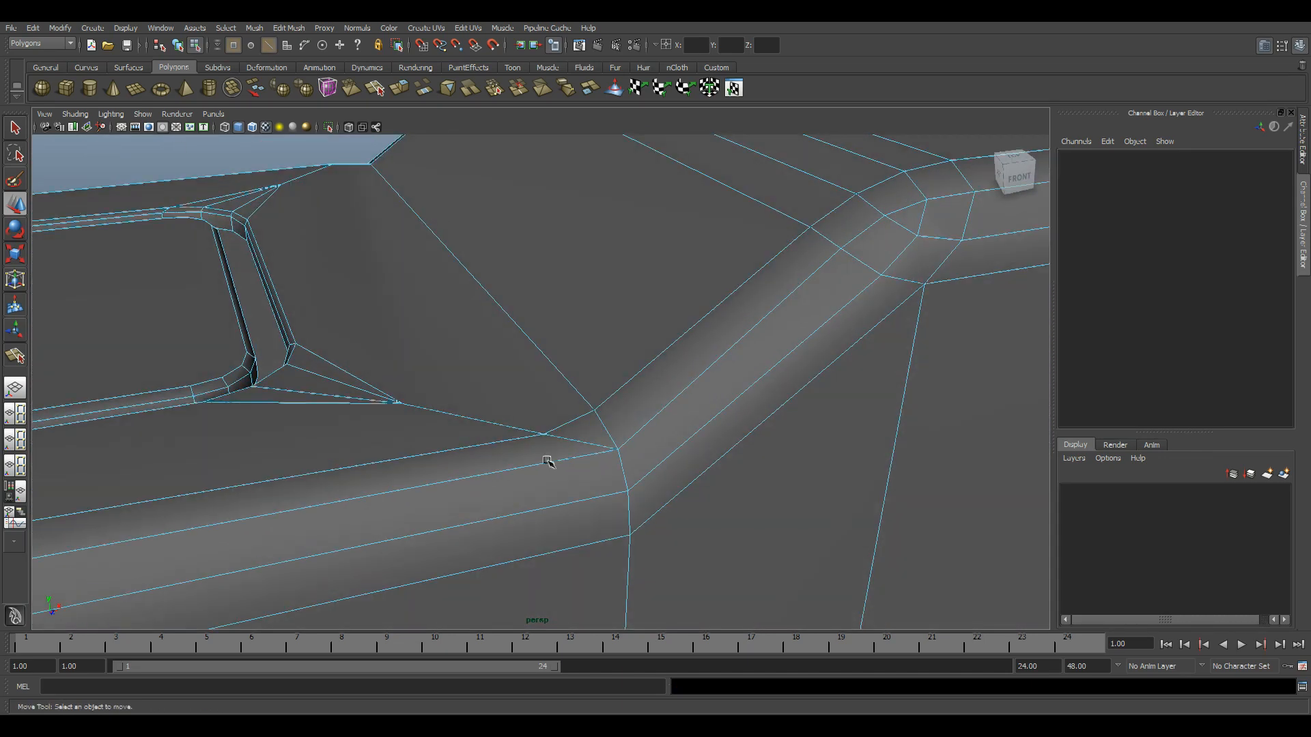
- Delete the short diagonal edges at both corners of the slope's base beside the rounded side edges
middle_click_drag(548, 462, 672, 482, "alt")
left_click(689, 472)
left_click_drag(688, 473, 522, 410, "alt")
right_click_drag(522, 410, 725, 579, "alt")
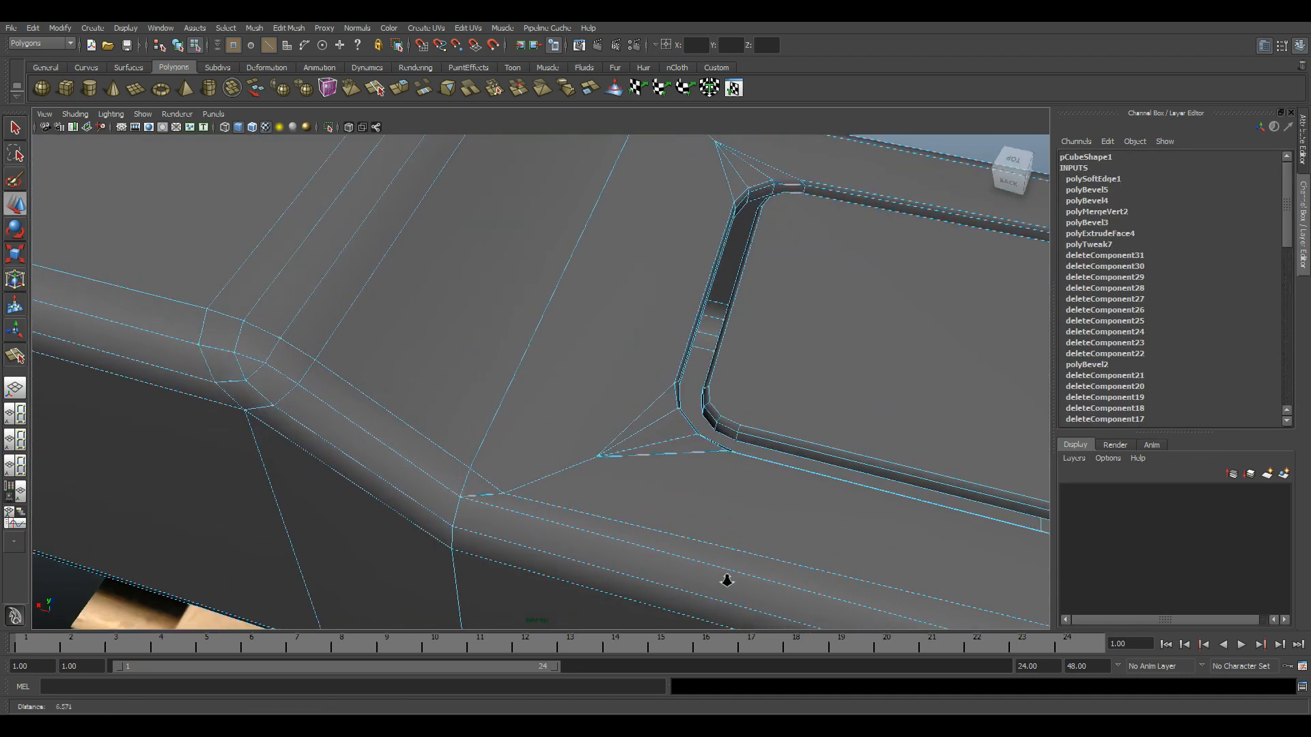
left_click(492, 497, "shift")
left_click_drag(574, 468, 421, 480, "alt")
right_click_drag(421, 479, 464, 328, "alt")
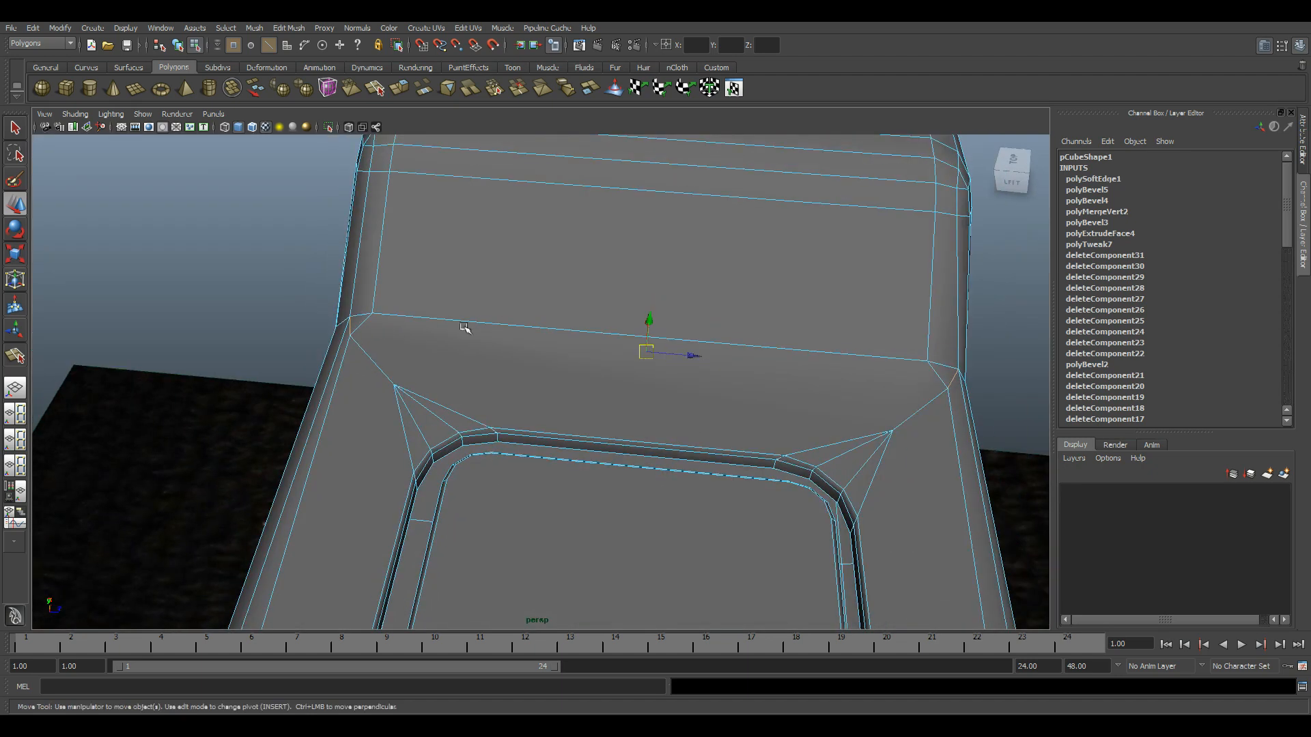
left_click(362, 357)
- Snap the loose vertex at one corner of the slope's base onto the neighbouring corner vertex
left_click_drag(268, 331, 544, 430, "alt")
right_click_drag(543, 430, 598, 466, "alt")
left_click(455, 374)
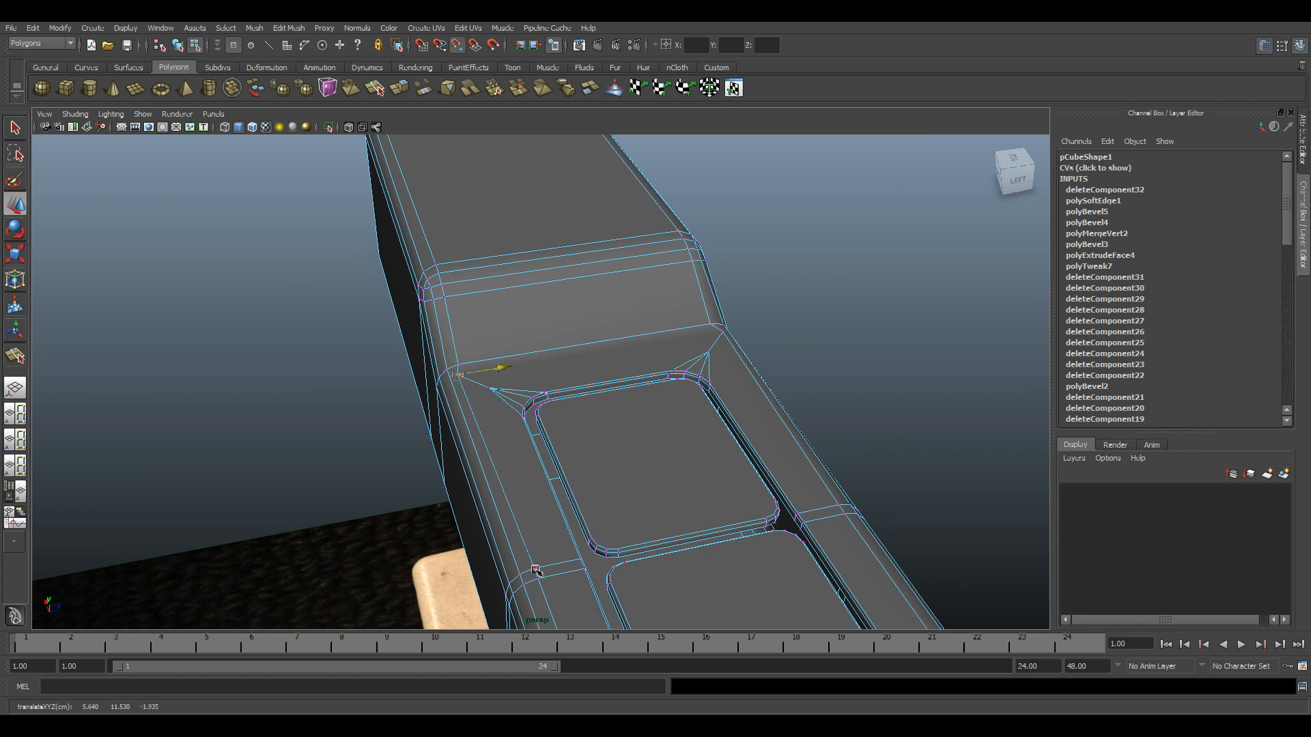
left_click_drag(491, 408, 562, 404, "alt")
right_click_drag(416, 437, 462, 466, "alt")
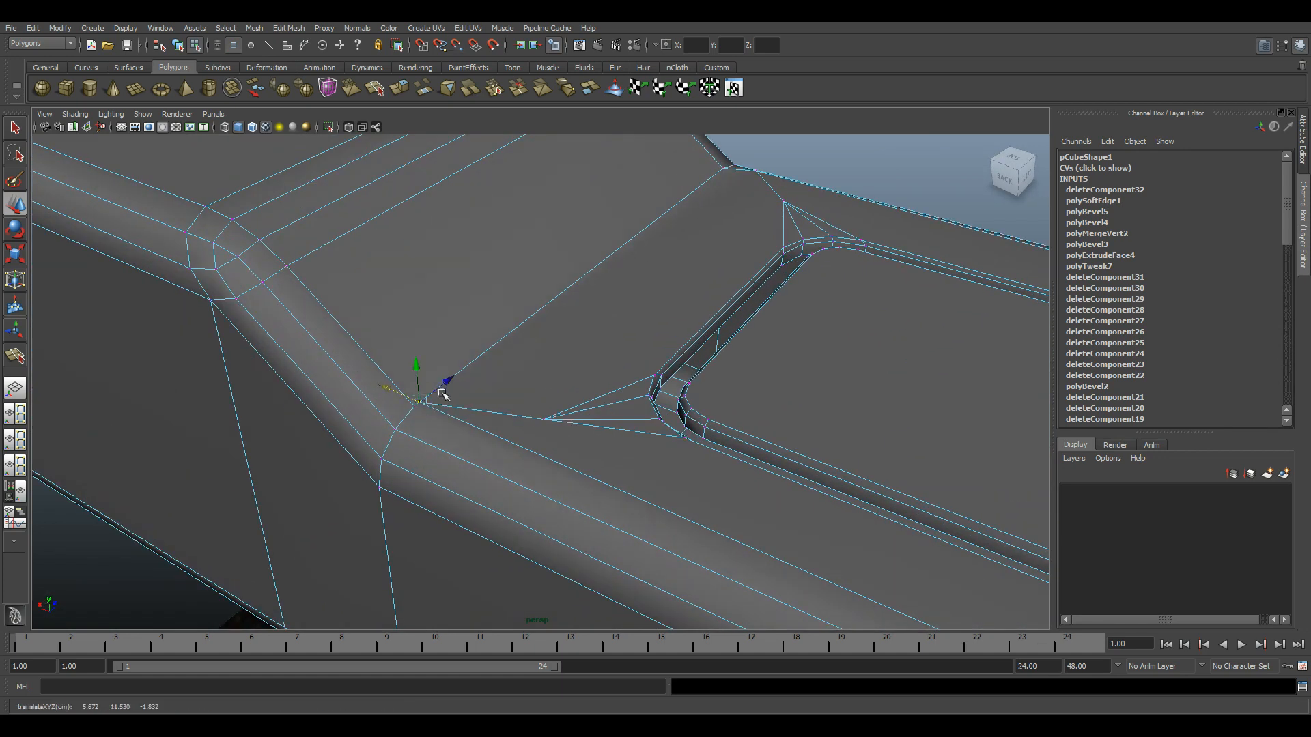
left_click_drag(454, 426, 727, 461, "alt")
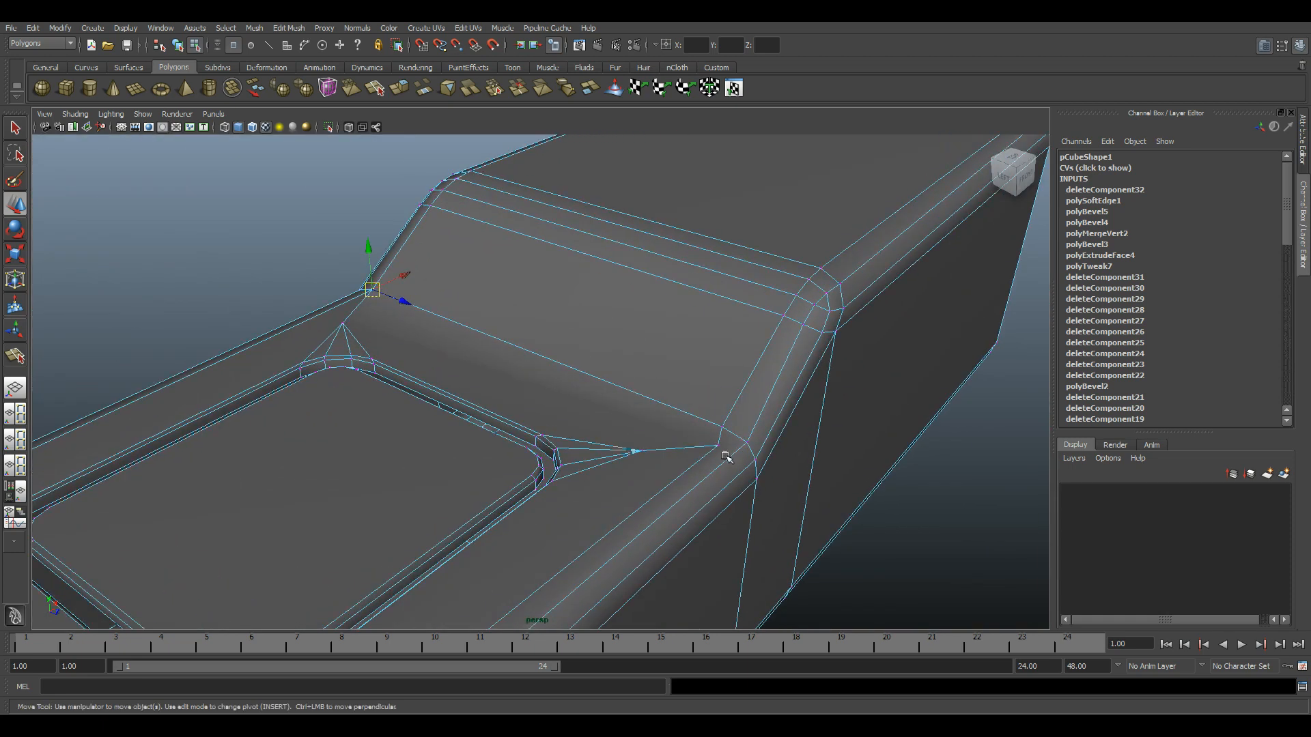
- Snap the loose vertex at the other corner of the slope's base onto the adjacent corner vertex and return to object mode
right_click_drag(718, 445, 690, 409, "alt")
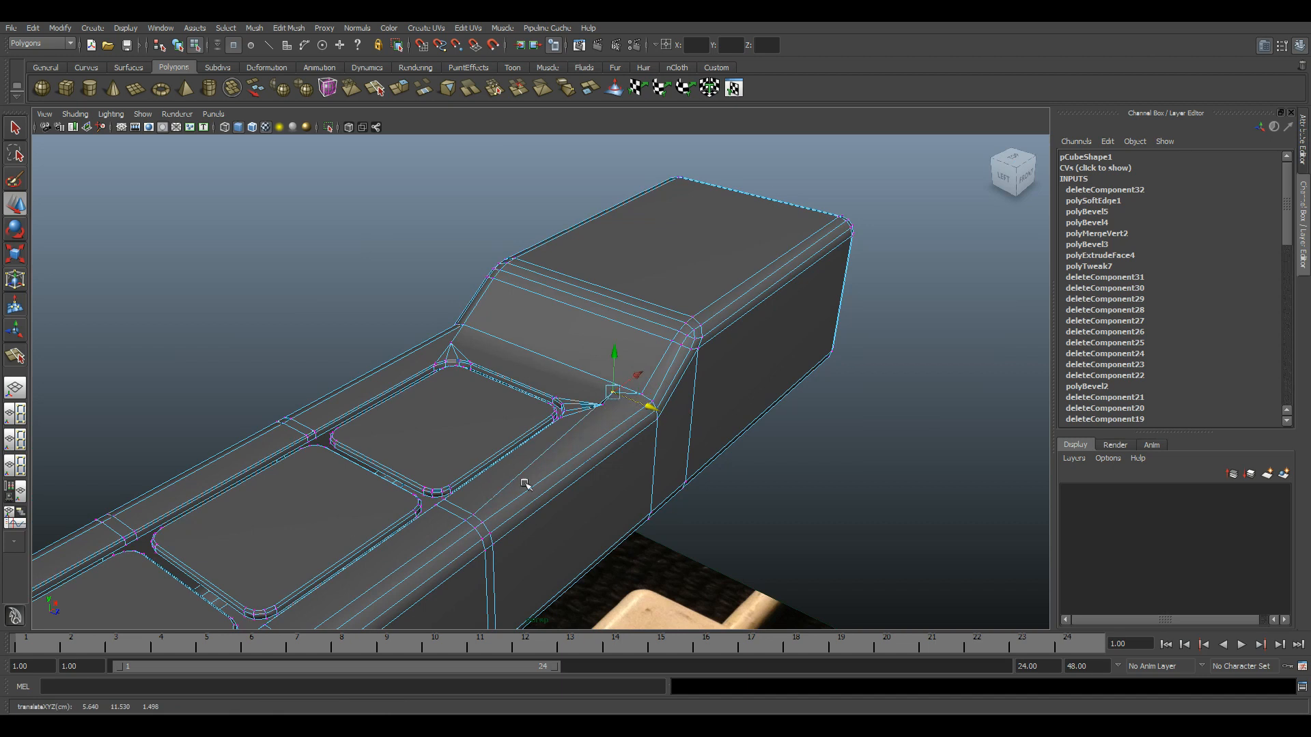
right_click_drag(475, 513, 688, 423, "alt")
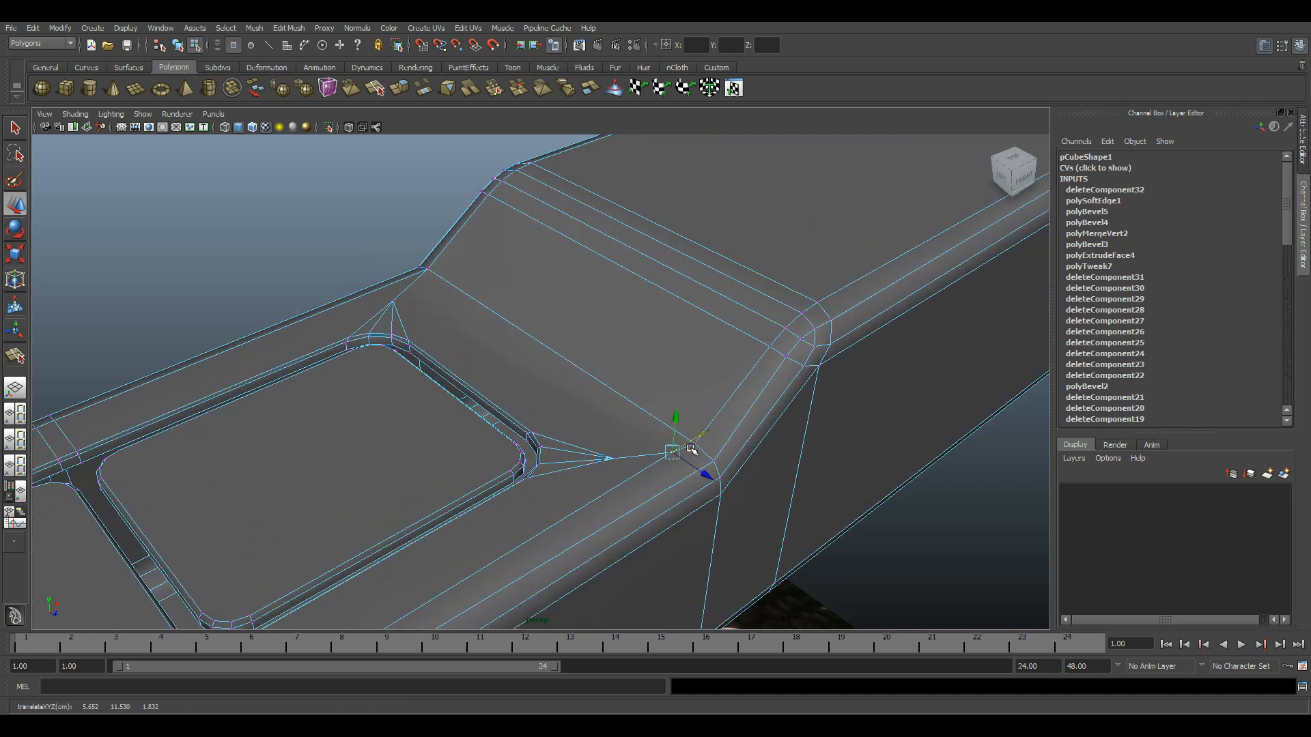
left_click_drag(695, 447, 711, 469, "alt")
key("F8")
left_click(892, 460)
left_click_drag(892, 459, 583, 482, "alt")
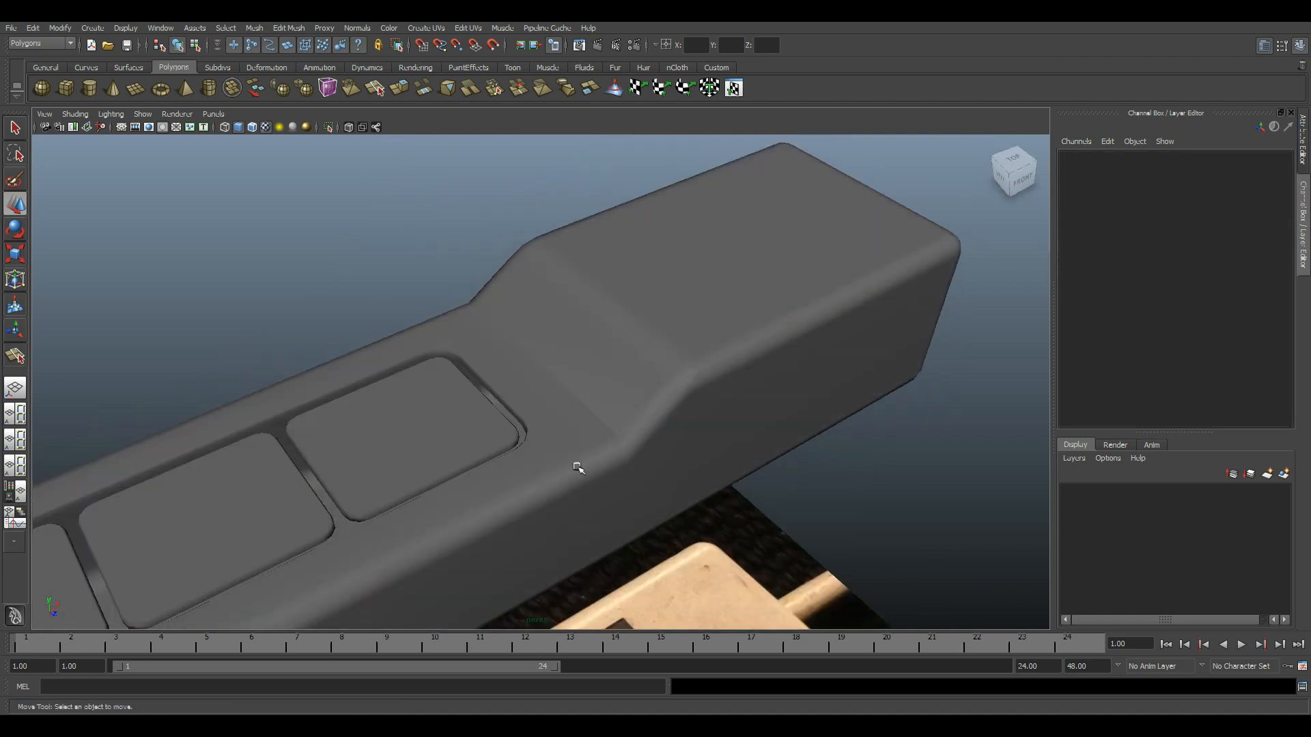
- Delete the fan of edges linking the outlet recess's rounded corner to the nearby corner of the slope's base
left_click(570, 438)
right_click_drag(569, 439, 565, 517, "alt")
middle_click_drag(565, 518, 571, 483, "alt")
right_click_drag(606, 447, 542, 468)
left_click(534, 458)
left_click(318, 178)
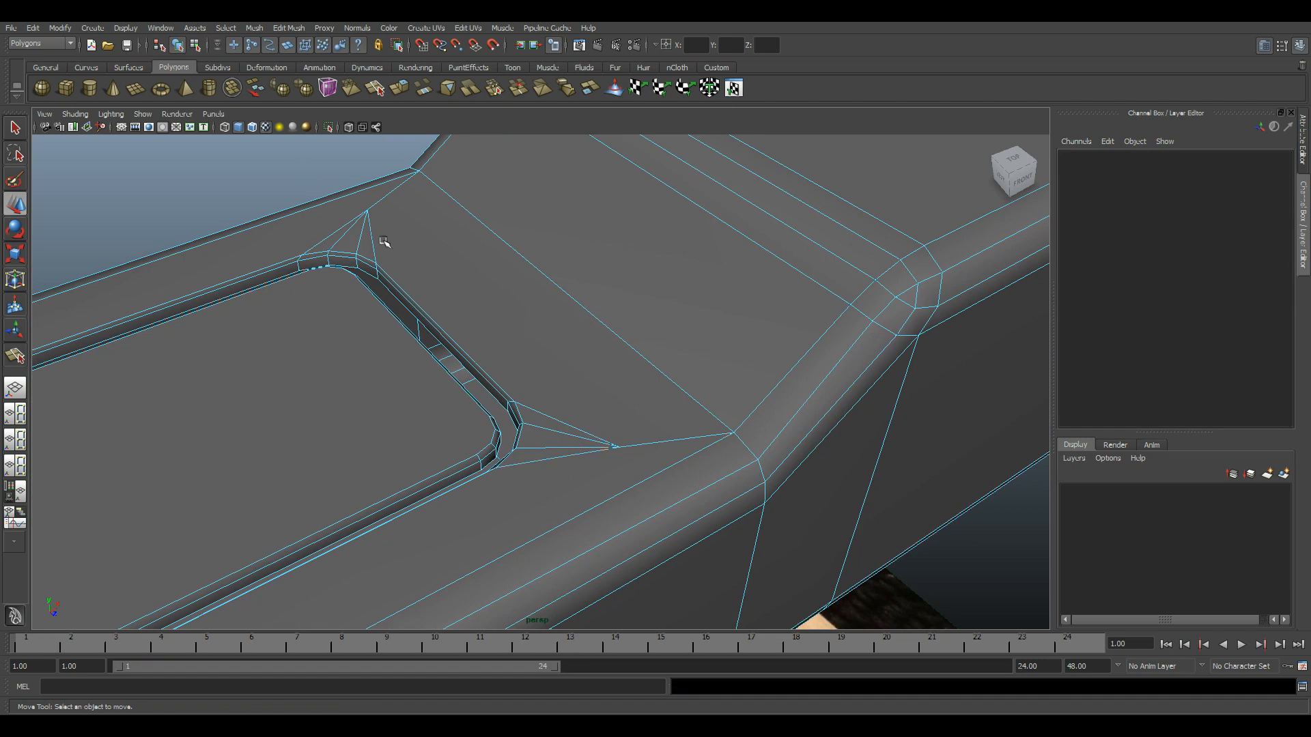
left_click(535, 464)
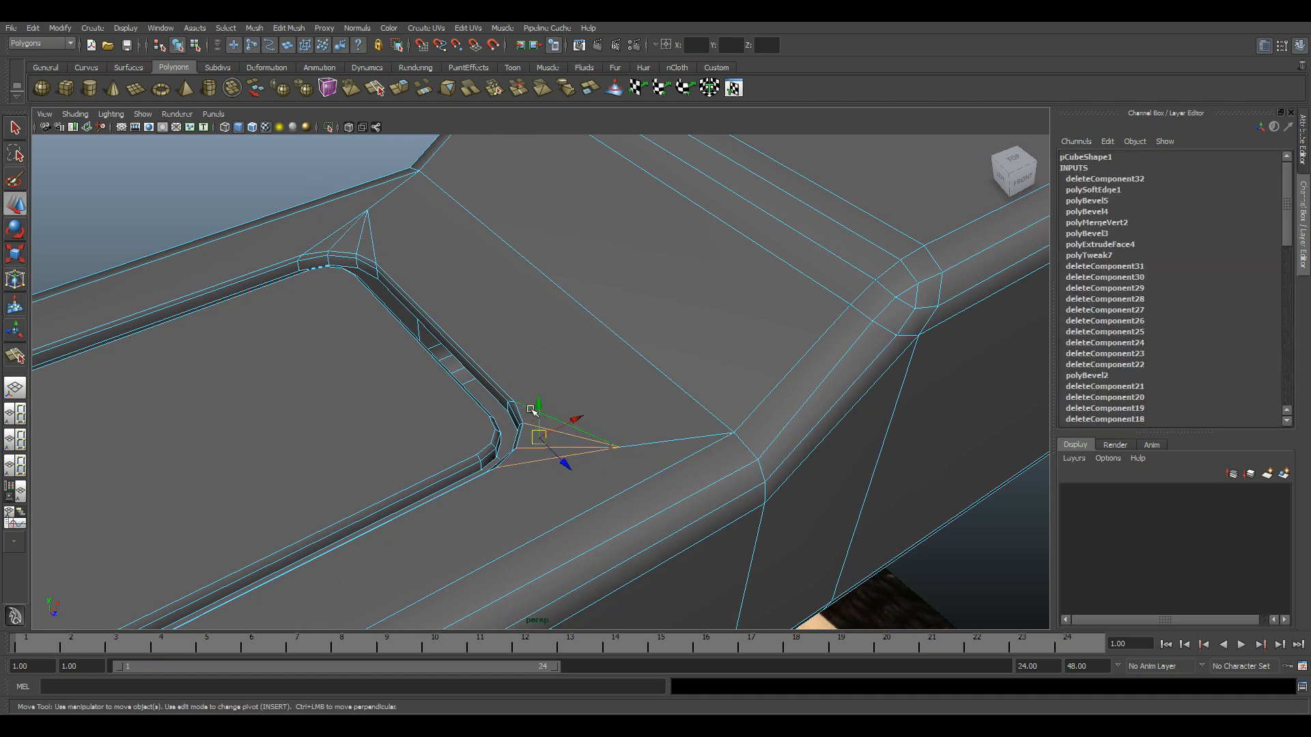
left_click(624, 433)
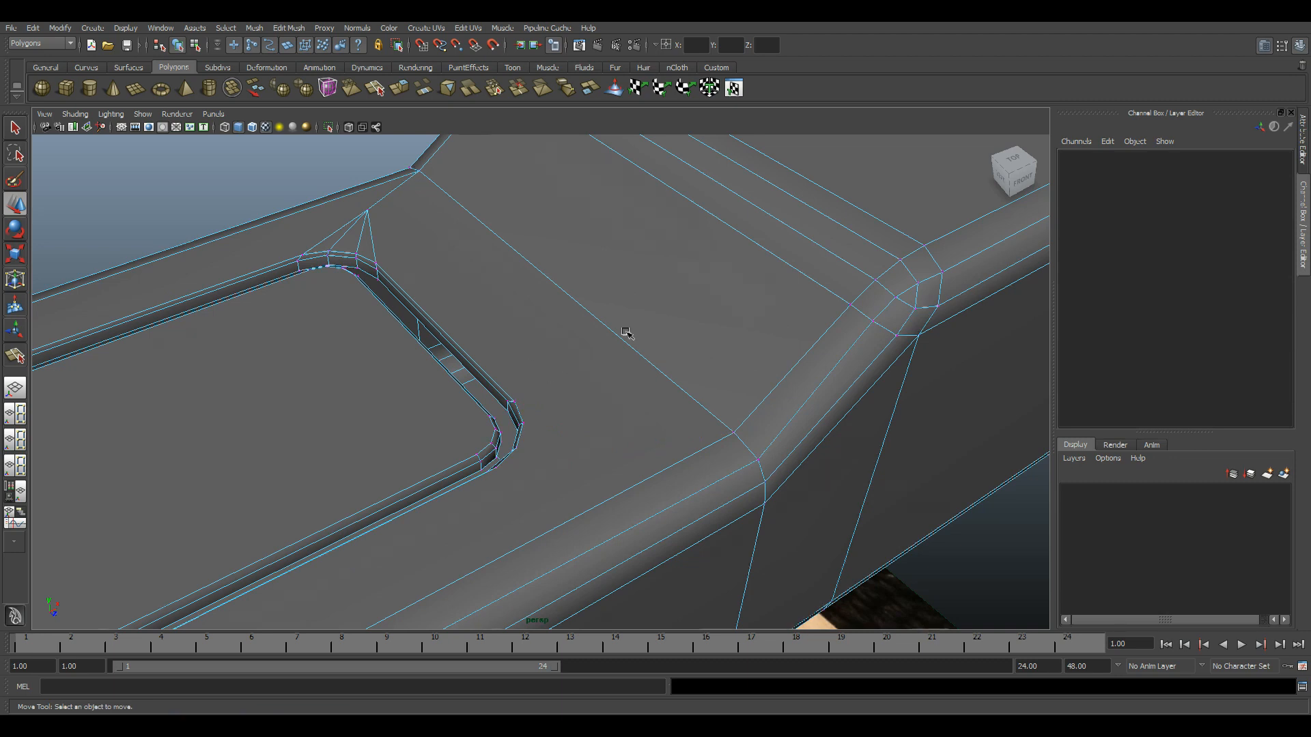
- Try to delete the converging edges at the outlet recess's opposite corner near the slope, and undo that deletion
scroll(627, 334, "down", 3)
middle_click_drag(389, 269, 673, 483, "alt")
right_click_drag(673, 482, 666, 409)
middle_click_drag(645, 447, 552, 438, "alt")
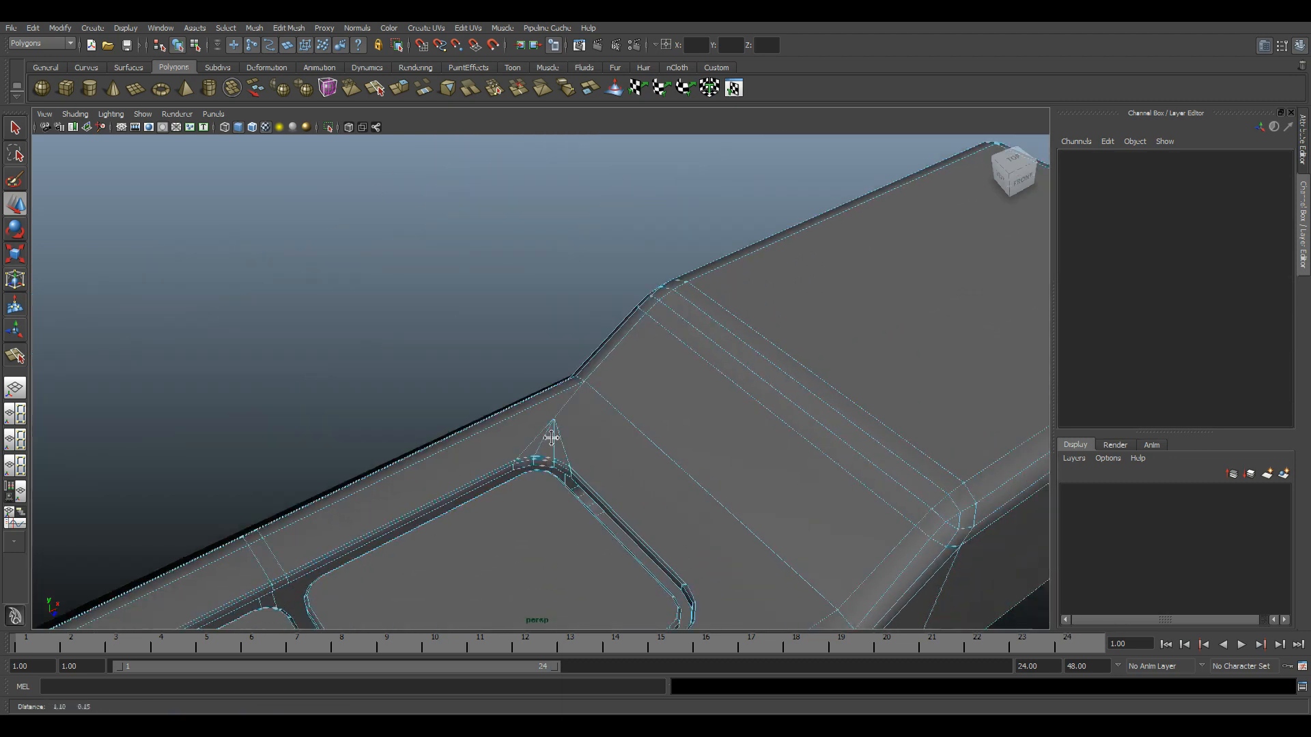
scroll(500, 464, "up", 3)
left_click(519, 476)
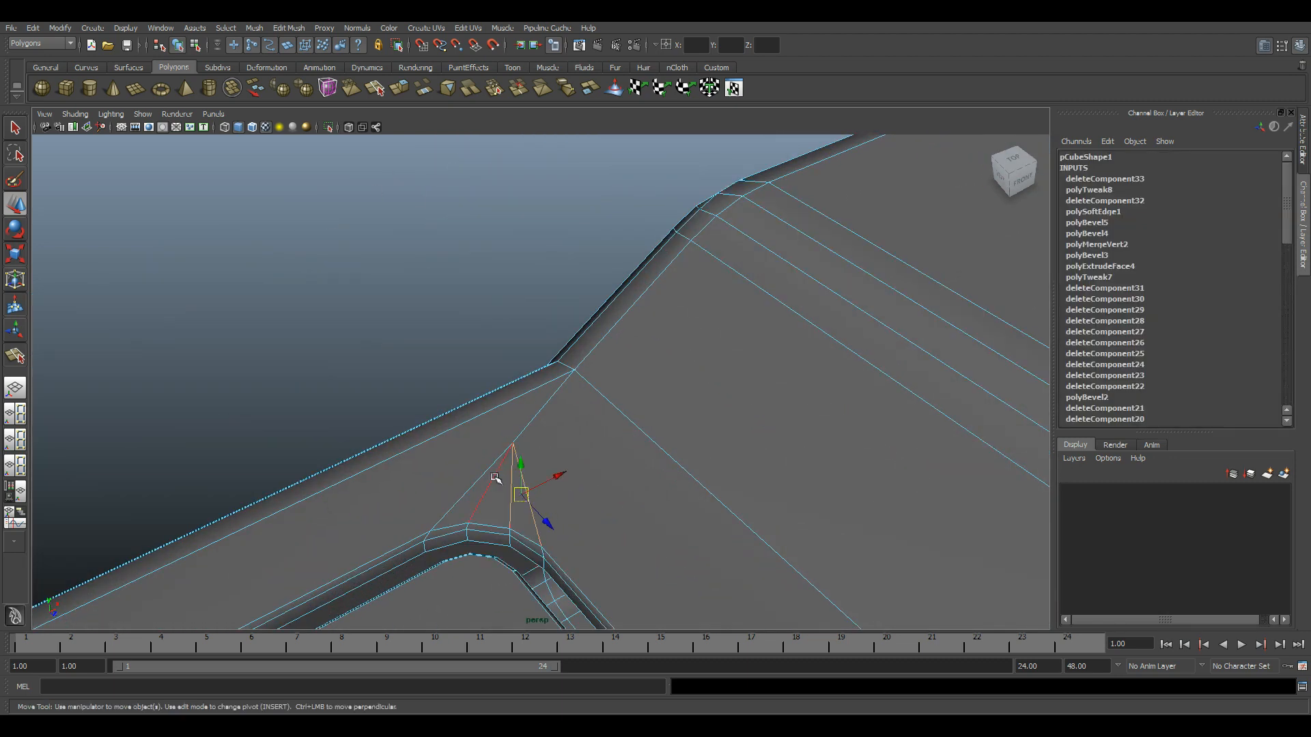
key("Delete")
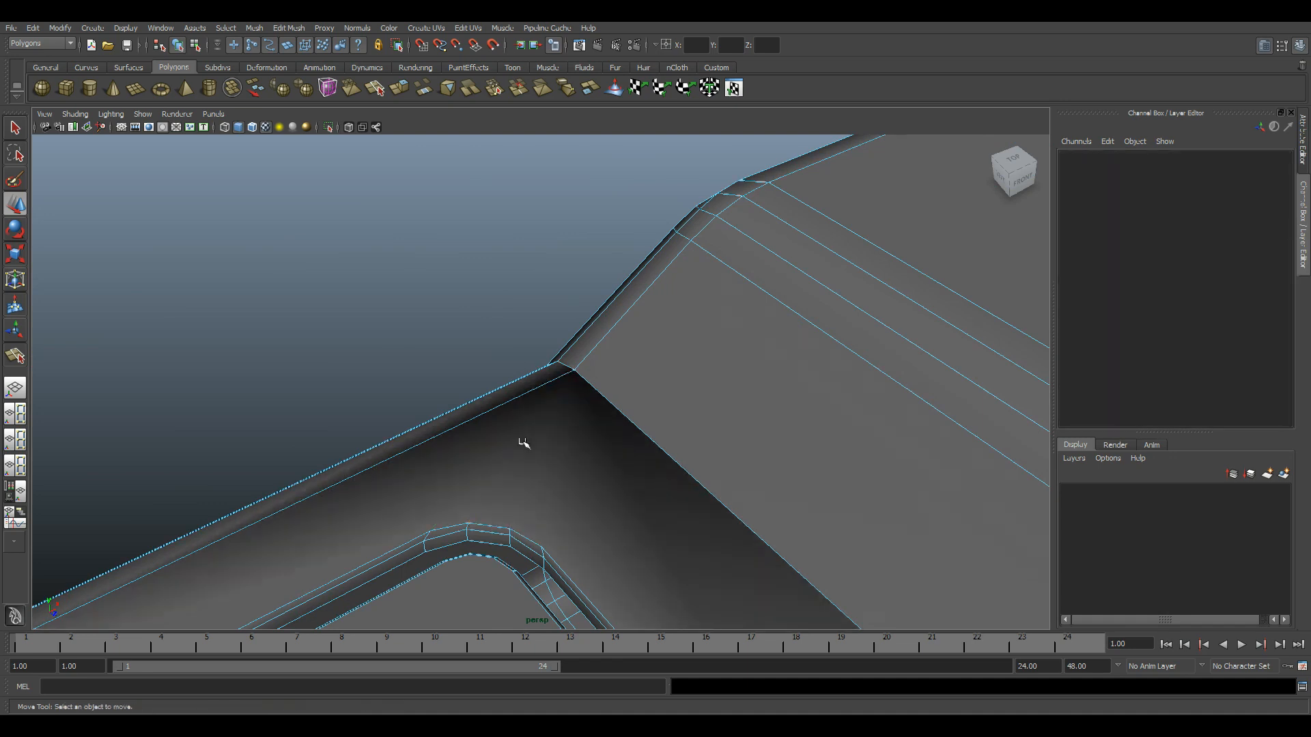
key("ctrl+z")
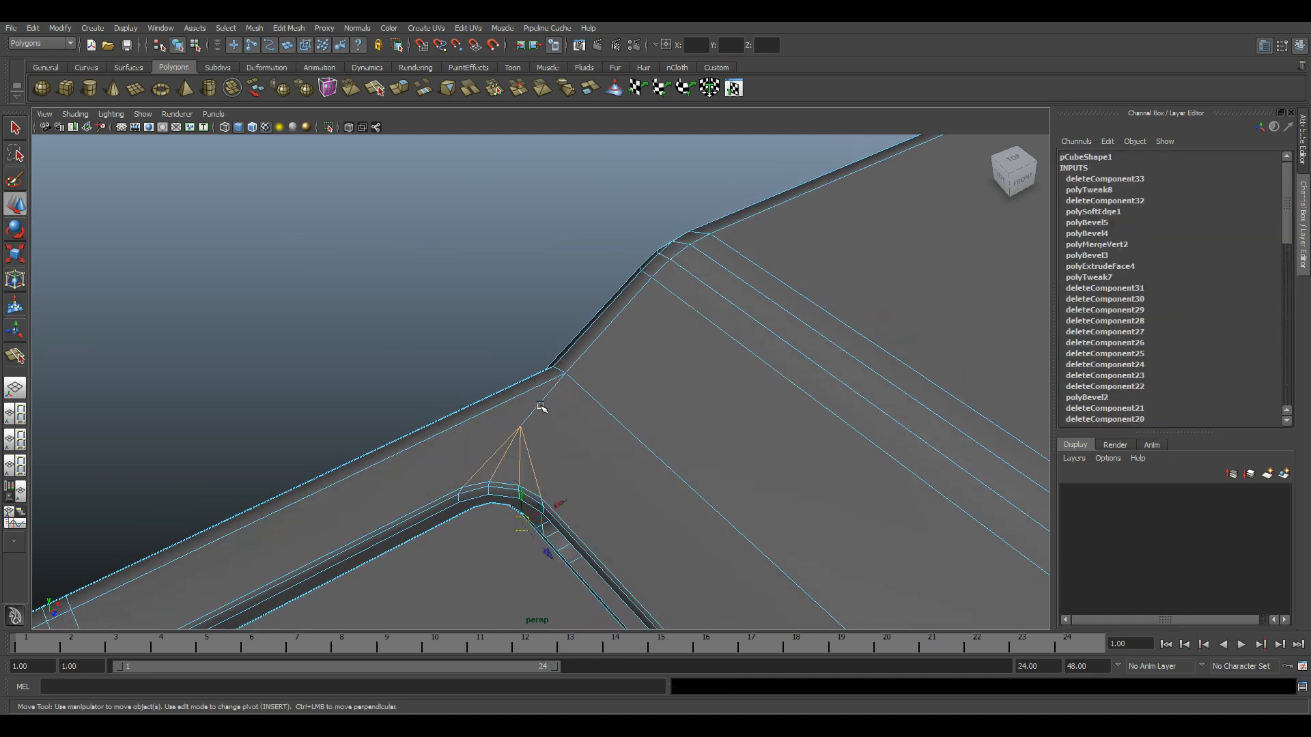
- Delete the fan of edges and its connecting edge between the recess's opposite rounded corner and the slope's base corner
left_click(536, 425)
left_click(532, 416)
left_click(504, 444)
left_click_drag(503, 444, 550, 421, "alt")
scroll(577, 361, "up", 5)
left_click(541, 441)
scroll(540, 471, "up", 3)
left_click_drag(526, 531, 703, 482, "alt")
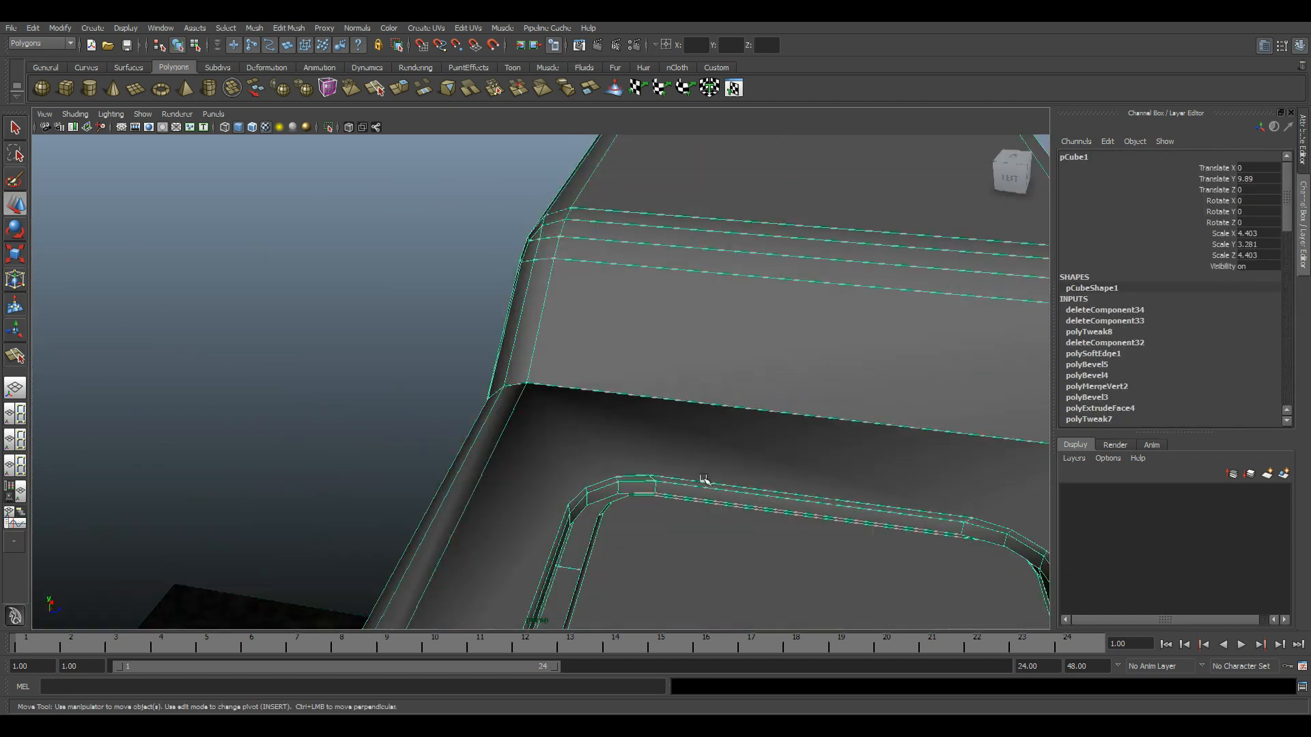
- Examine the surface shading around the slope's base and the adjoining outlet recess, and select the power strip body
scroll(751, 499, "down", 8)
left_click(781, 506)
scroll(690, 526, "down", 3)
left_click_drag(673, 530, 621, 442, "alt")
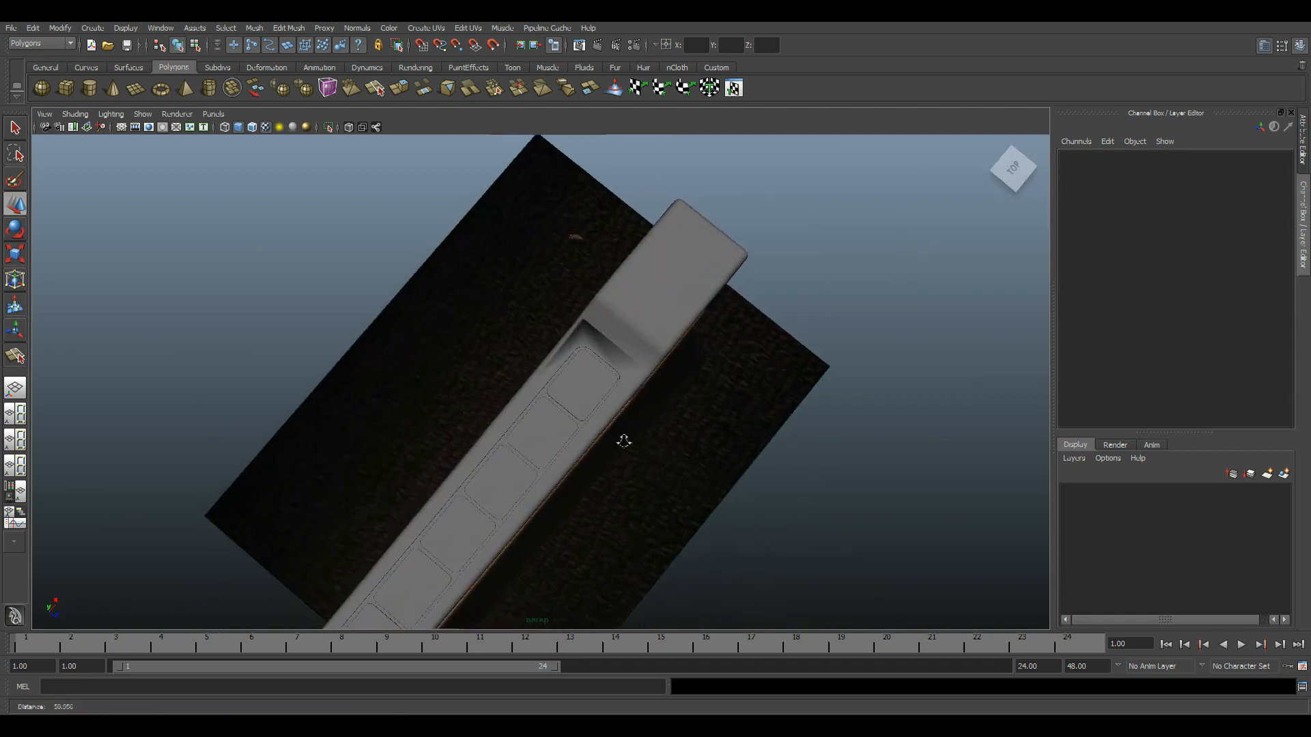
scroll(635, 519, "up", 8)
left_click(590, 304)
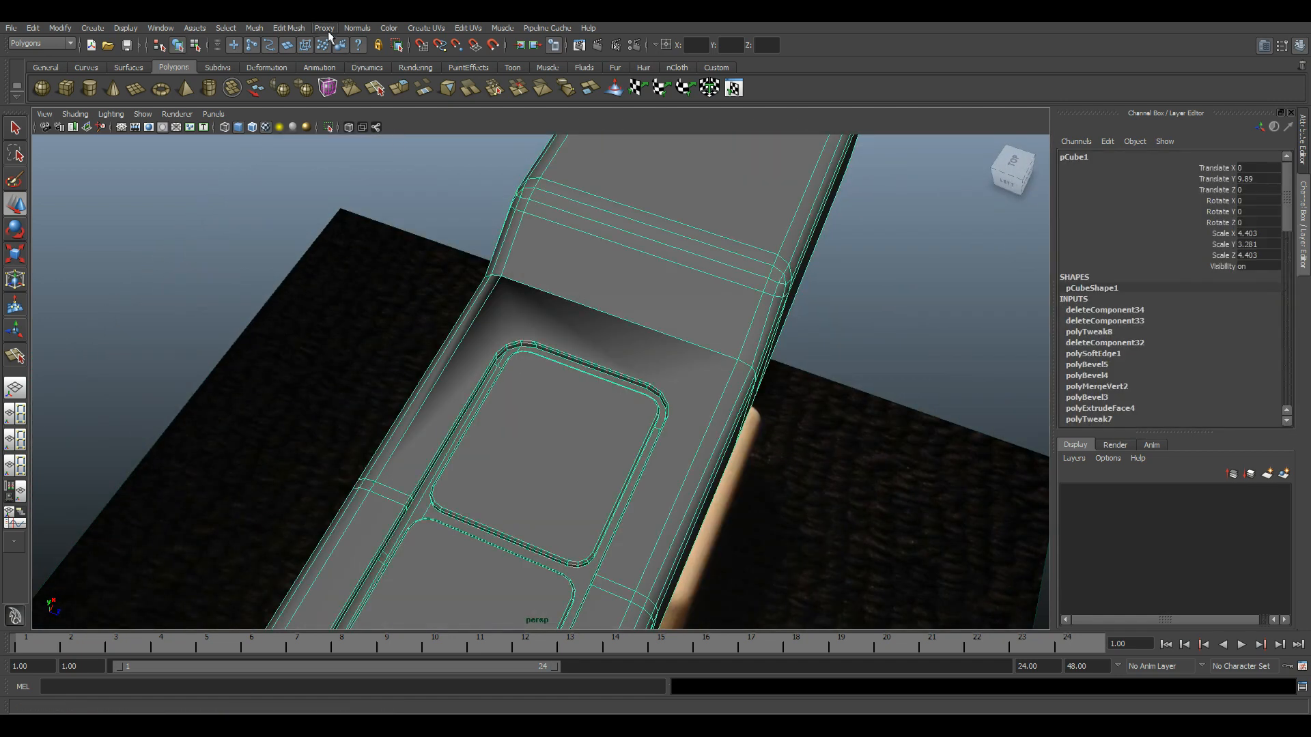
- Soften the edges of the power strip body and examine the shading around its raised end
mouse_move(357, 27)
left_click(381, 159)
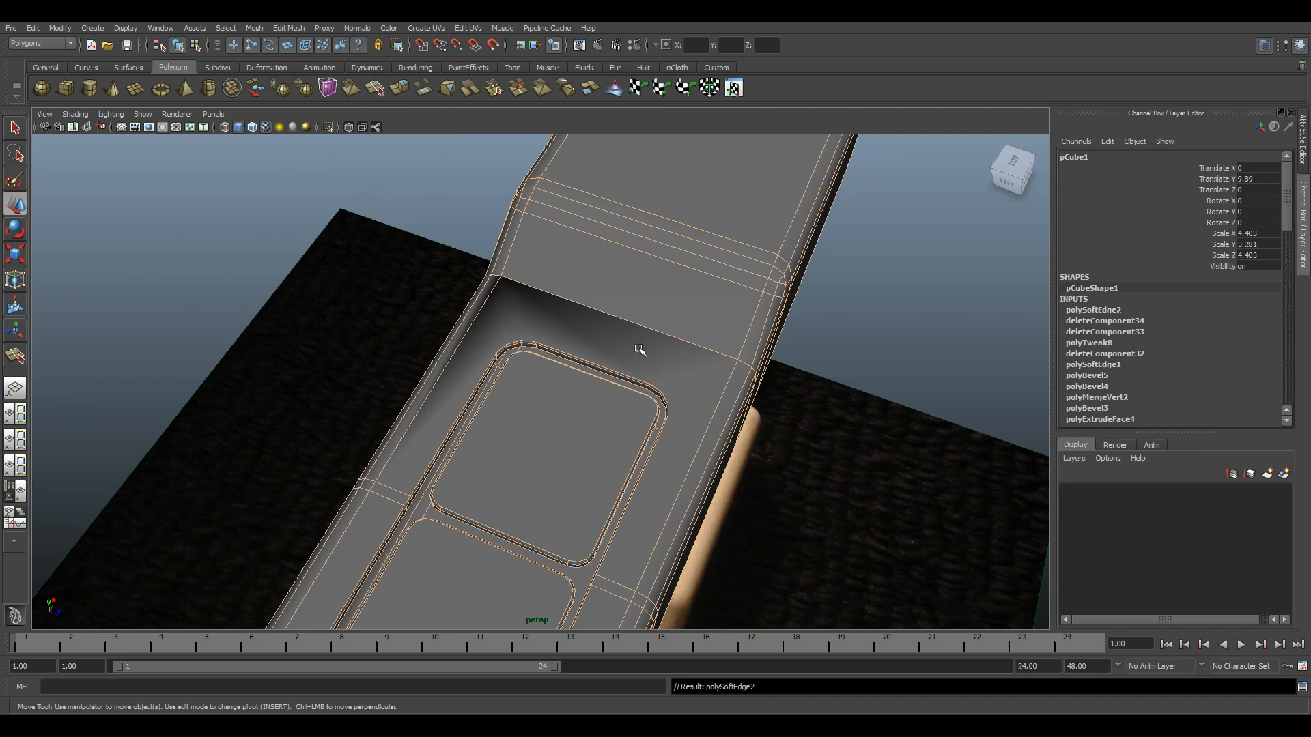
scroll(683, 342, "down", 5)
left_click(793, 316)
left_click_drag(605, 410, 690, 396, "alt")
scroll(690, 396, "up", 8)
middle_click_drag(714, 395, 683, 560, "alt")
left_click(536, 307)
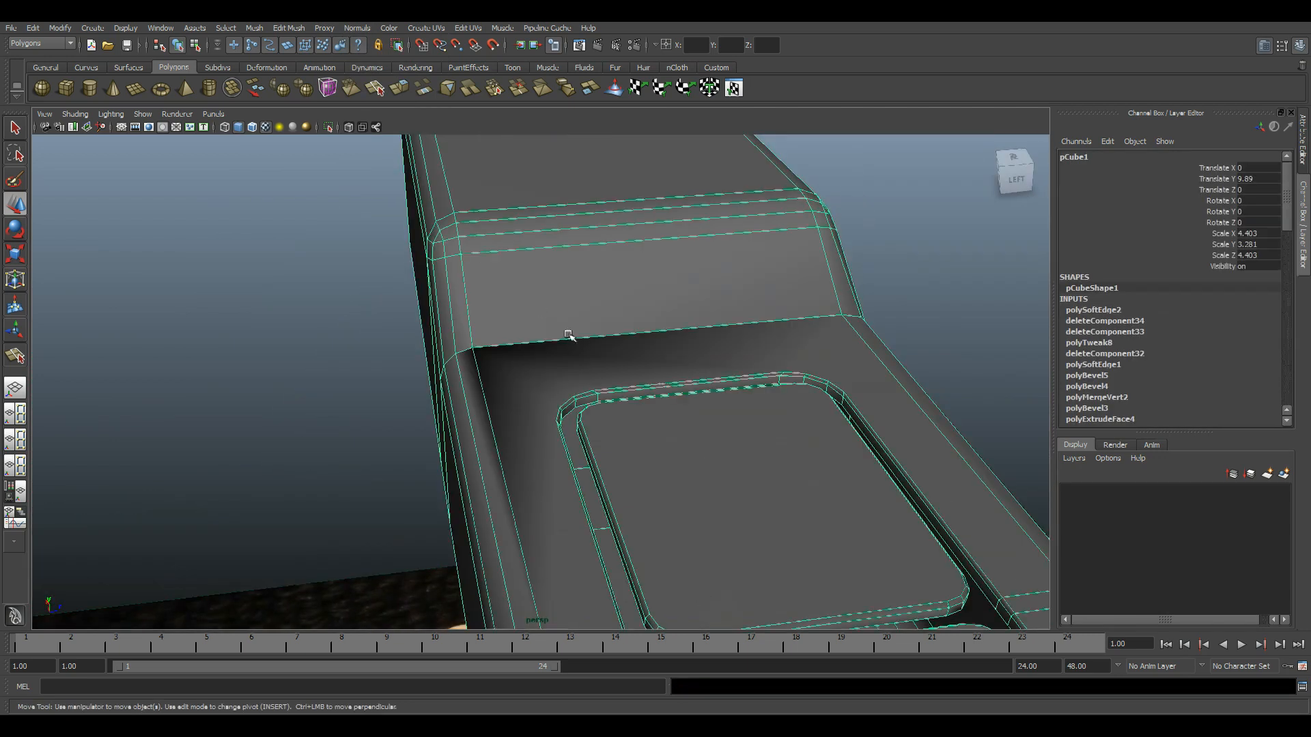
- Select the vertices of the whole power strip body and merge the overlapping ones
scroll(535, 308, "down", 5)
right_click_drag(550, 403, 550, 367)
scroll(551, 367, "down", 3)
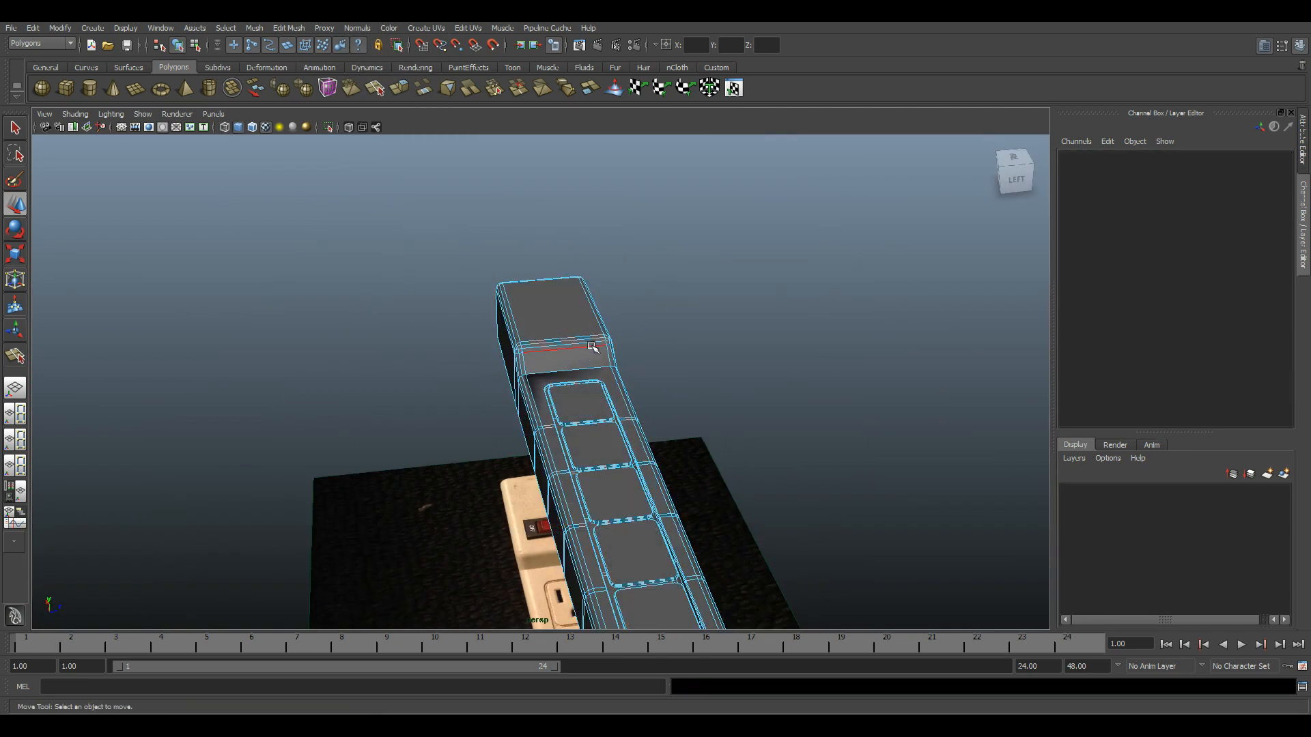
left_click_drag(383, 255, 753, 527)
scroll(746, 421, "down", 3)
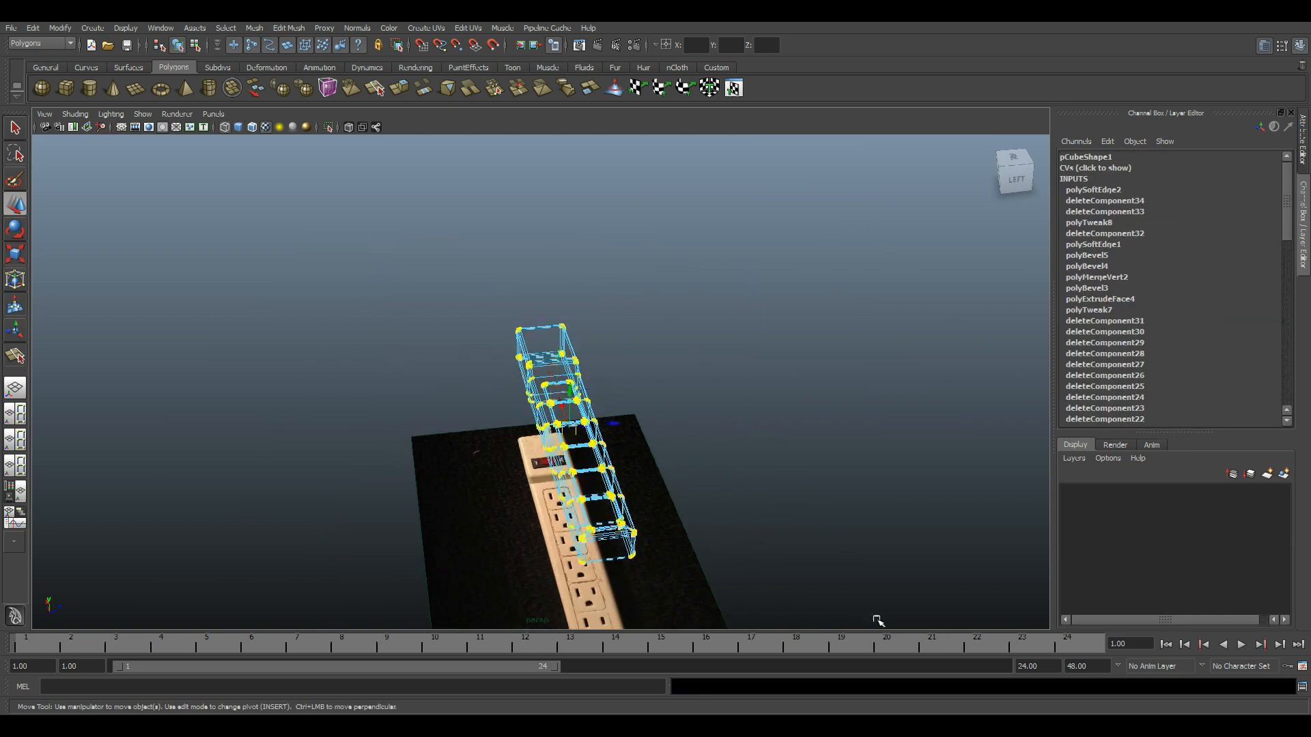
scroll(560, 424, "up", 3)
left_click(288, 28)
left_click(319, 329)
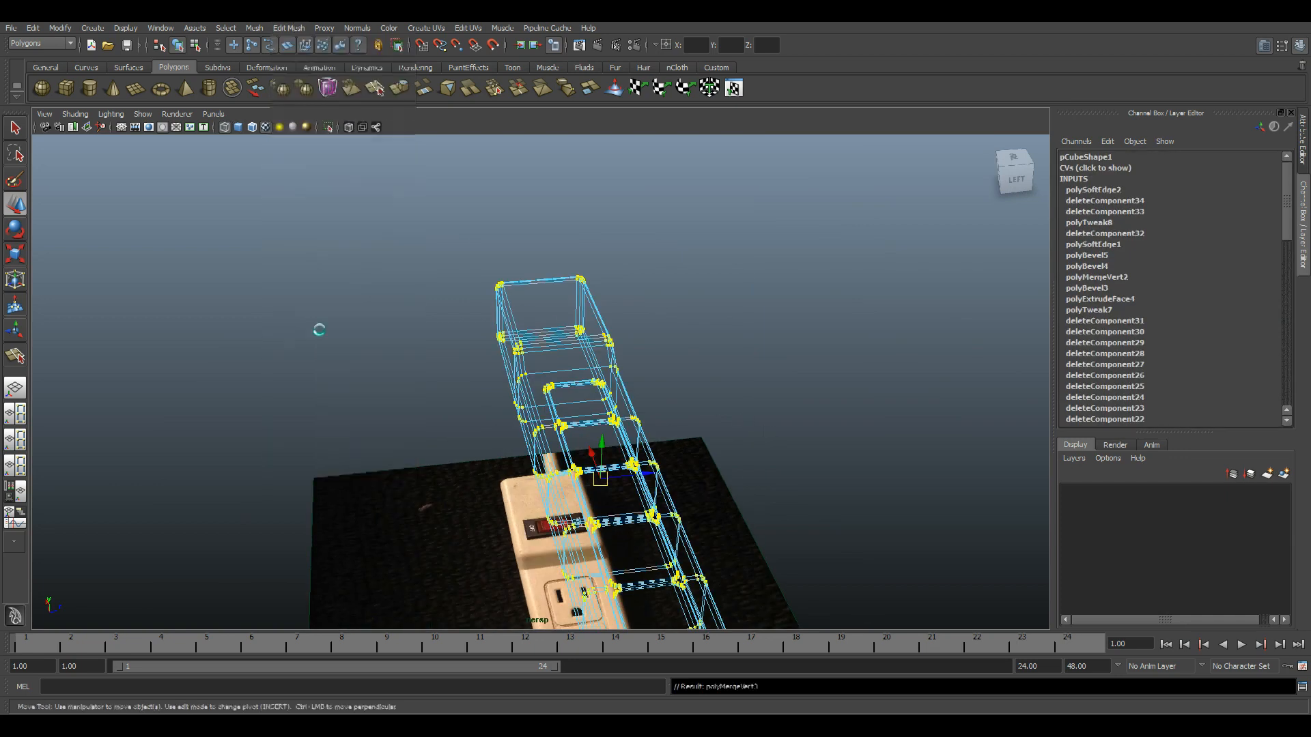
- Examine the merged body's sides, end and socket recesses in shaded display
key("5")
left_click(756, 290)
left_click_drag(757, 290, 661, 424, "alt")
scroll(471, 373, "up", 5)
left_click(470, 372)
scroll(478, 376, "down", 6)
left_click(503, 487)
middle_click_drag(503, 488, 495, 341, "alt")
scroll(495, 340, "down", 2)
scroll(495, 341, "up", 4)
left_click(513, 525)
left_click(306, 314)
left_click_drag(612, 380, 325, 387, "alt")
scroll(708, 465, "up", 3)
middle_click_drag(325, 386, 387, 369, "alt")
- Delete the extra diagonal edges fanning into the front corner of the end socket recess
right_click_drag(510, 376, 521, 325)
middle_click_drag(350, 300, 537, 377, "alt")
right_click_drag(537, 377, 583, 524, "alt")
middle_click_drag(582, 524, 550, 452, "alt")
scroll(550, 452, "up", 2)
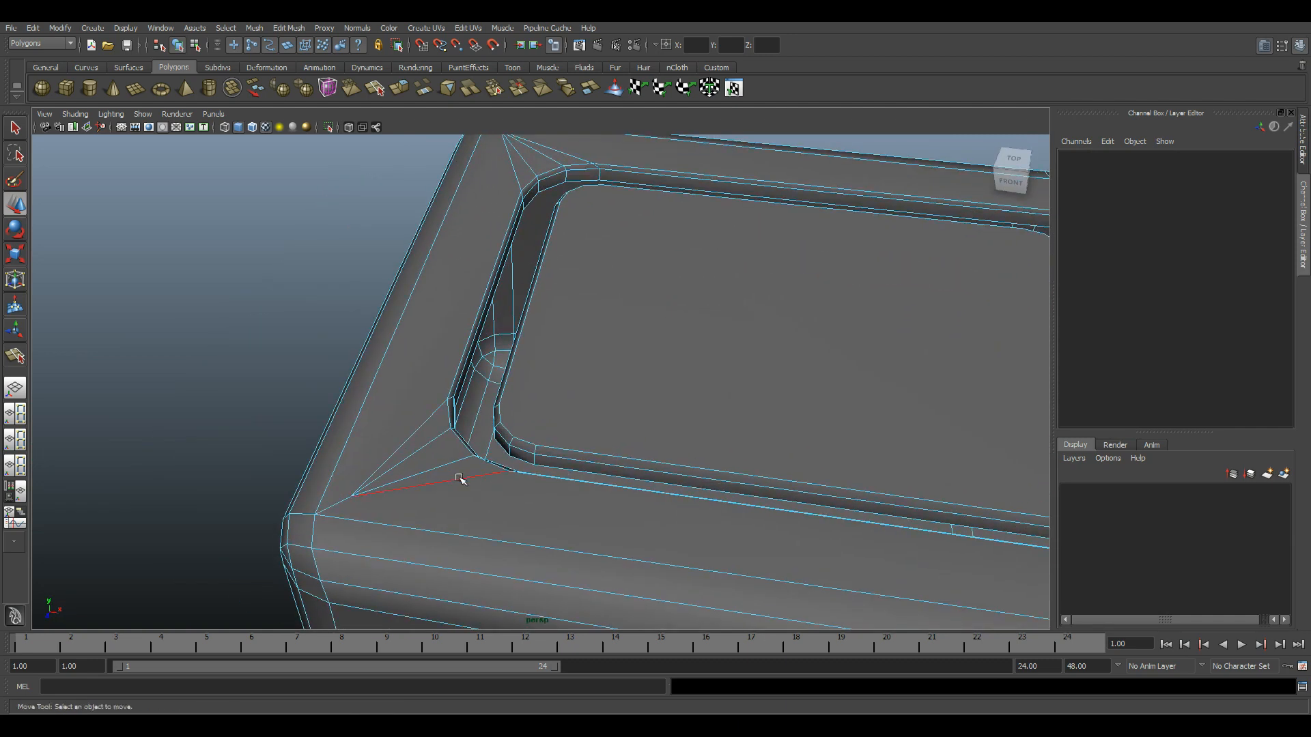
left_click(459, 478)
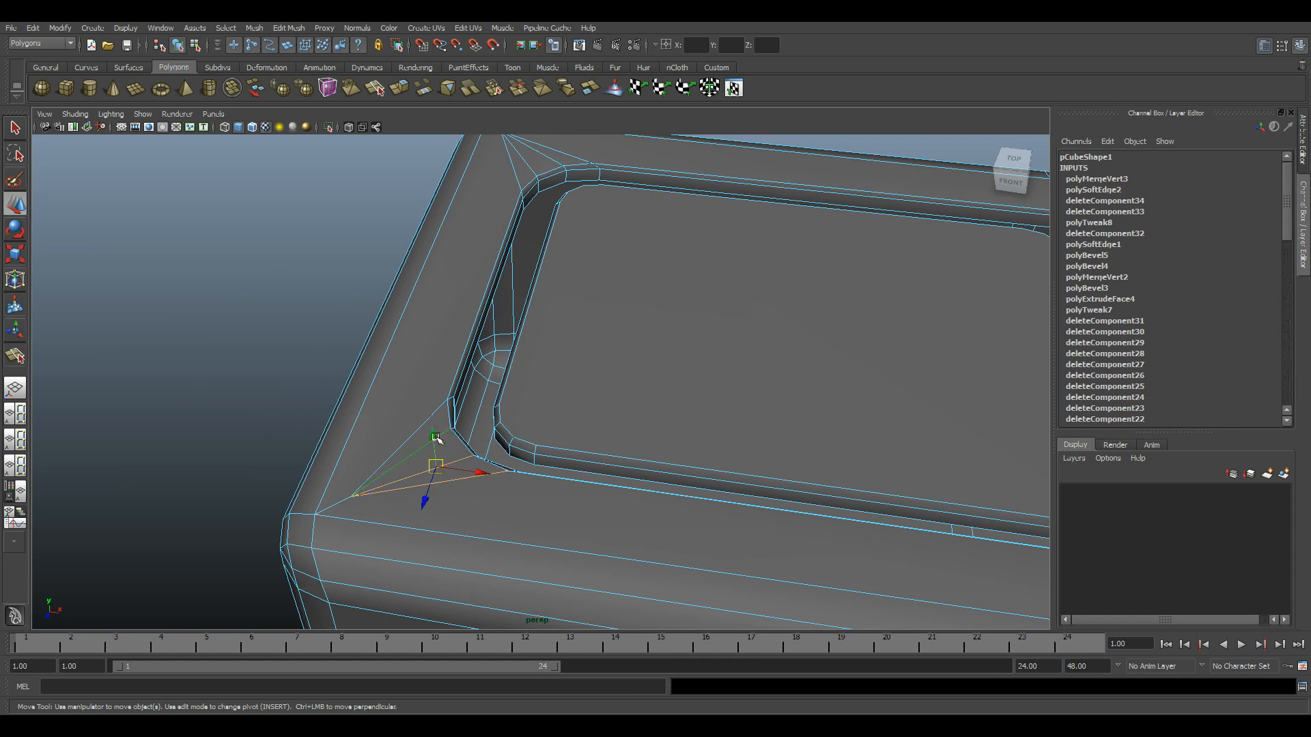
key("Delete")
- Delete the extra diagonal edges fanning into the rear corner of the same socket recess
middle_click_drag(500, 338, 549, 489, "alt")
scroll(552, 608, "up", 3)
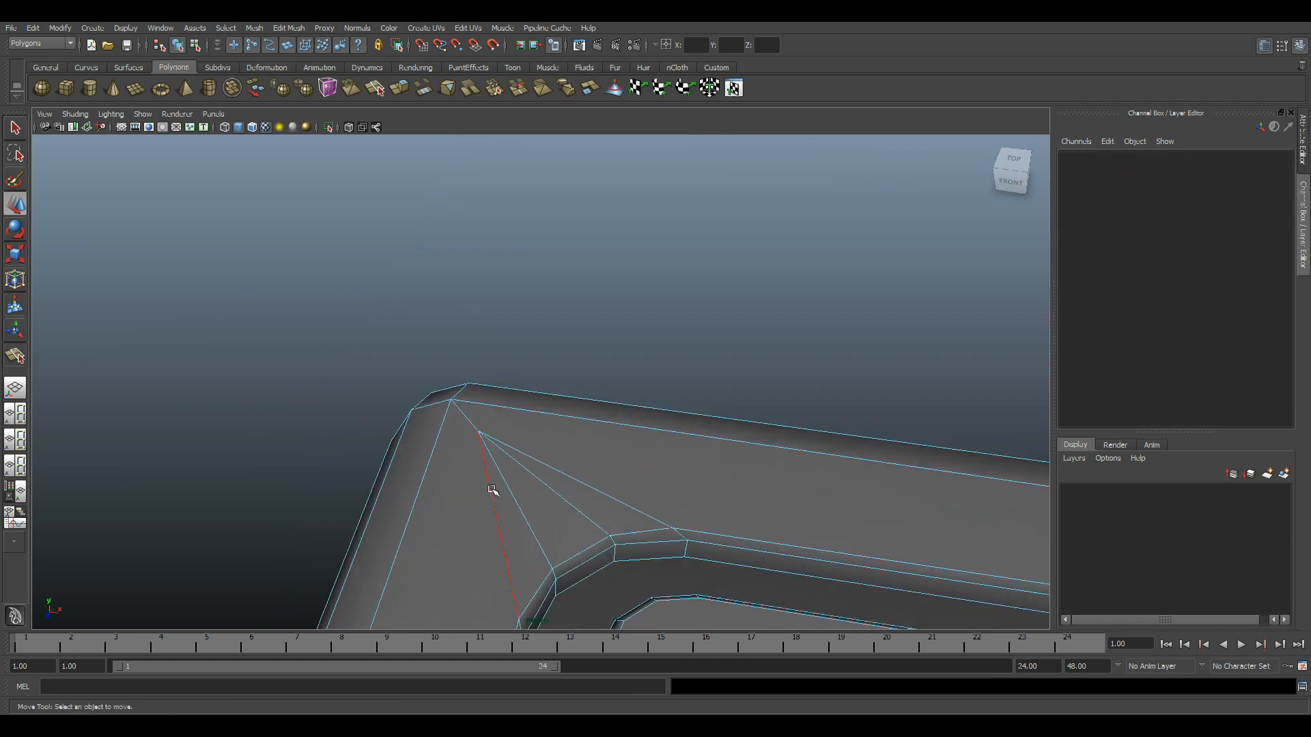
left_click(497, 488)
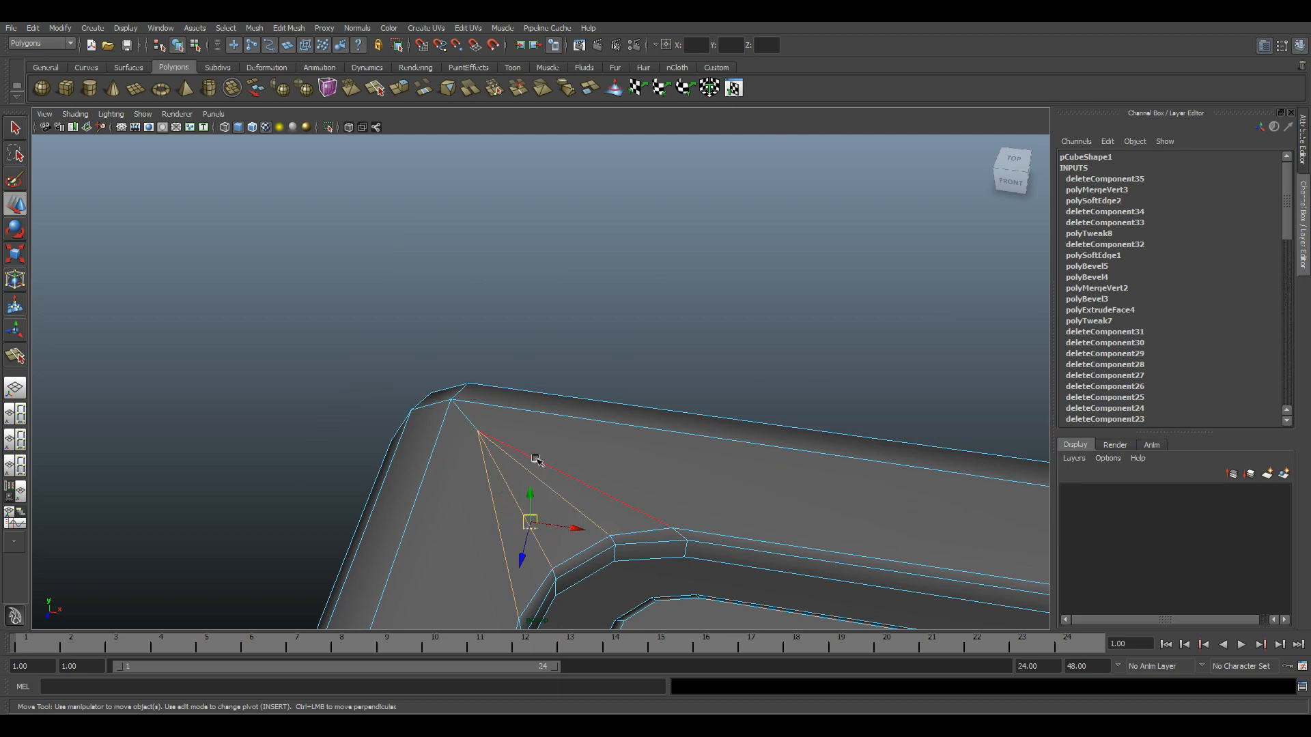
scroll(471, 424, "down", 5)
left_click(478, 429)
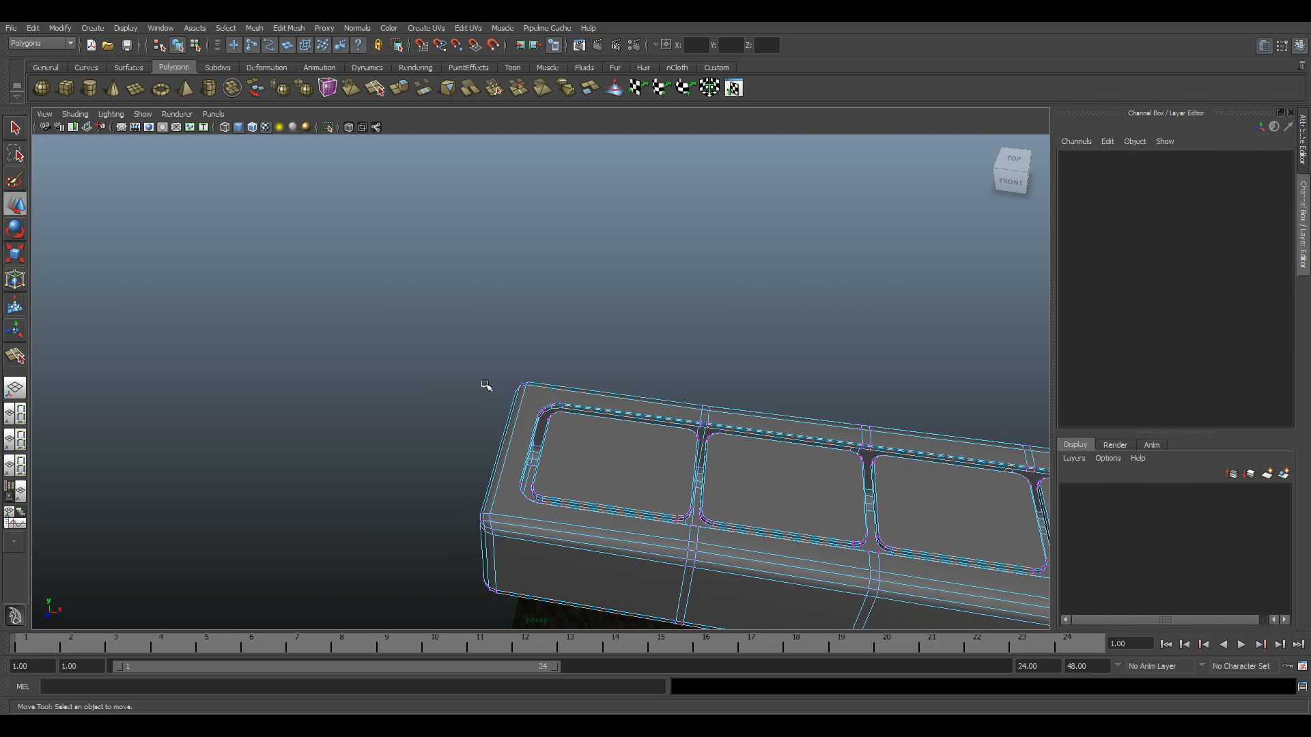
- Examine the shading of the body's rounded end corner in object mode
left_click_drag(621, 366, 684, 469, "alt")
middle_click_drag(685, 469, 723, 437, "alt")
right_click_drag(568, 506, 632, 571, "alt")
middle_click_drag(632, 570, 619, 457, "alt")
key("F8")
right_click_drag(550, 430, 614, 503, "alt")
middle_click_drag(614, 503, 600, 451, "alt")
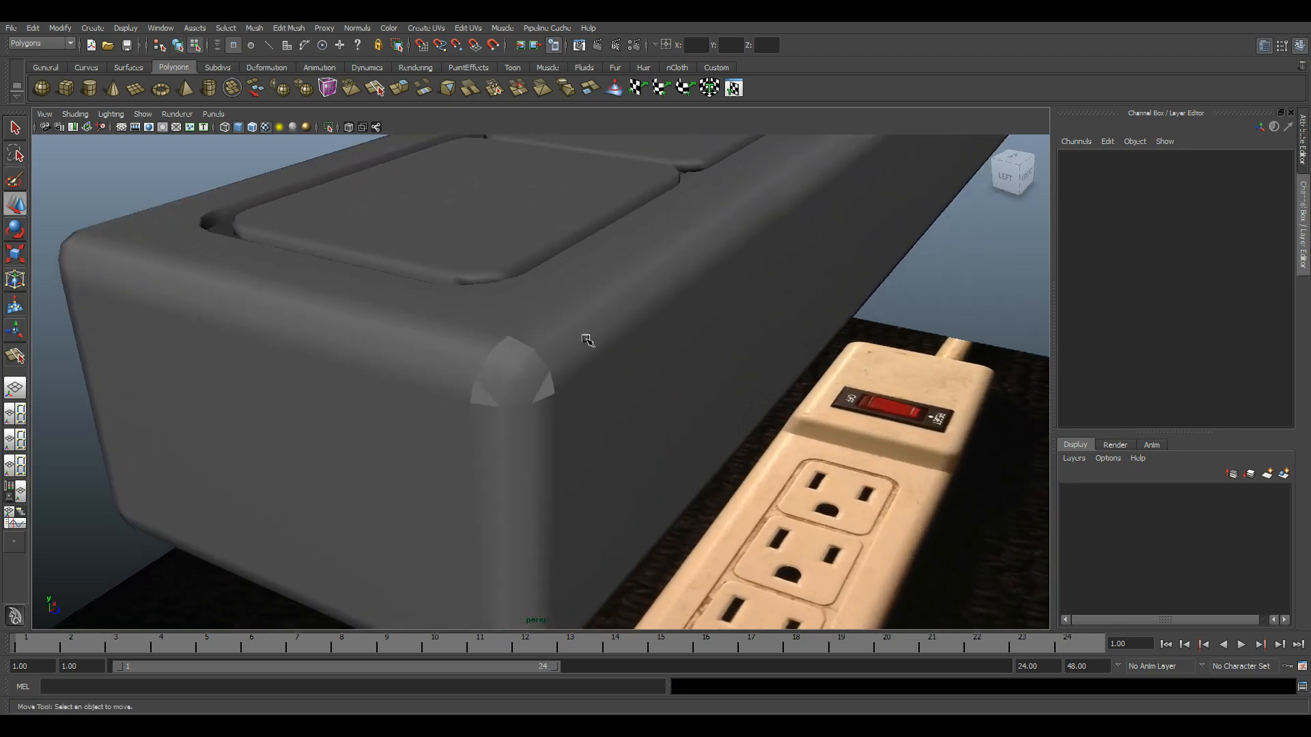
- Select the small faces forming the rounded end corner and merge their vertices
left_click(574, 355)
middle_click_drag(562, 382, 560, 393, "alt")
right_click_drag(560, 393, 506, 388, "alt")
key("F9")
left_click_drag(586, 441, 585, 442)
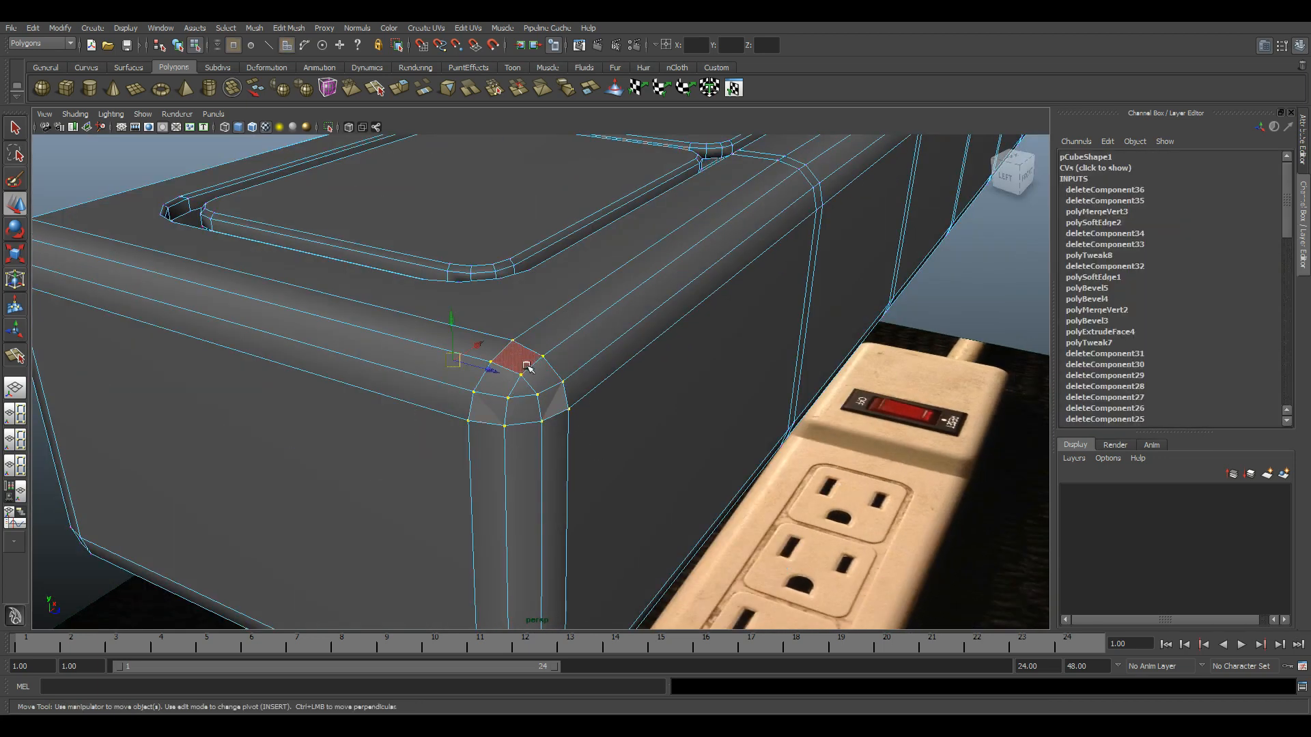
scroll(570, 386, "up", 4)
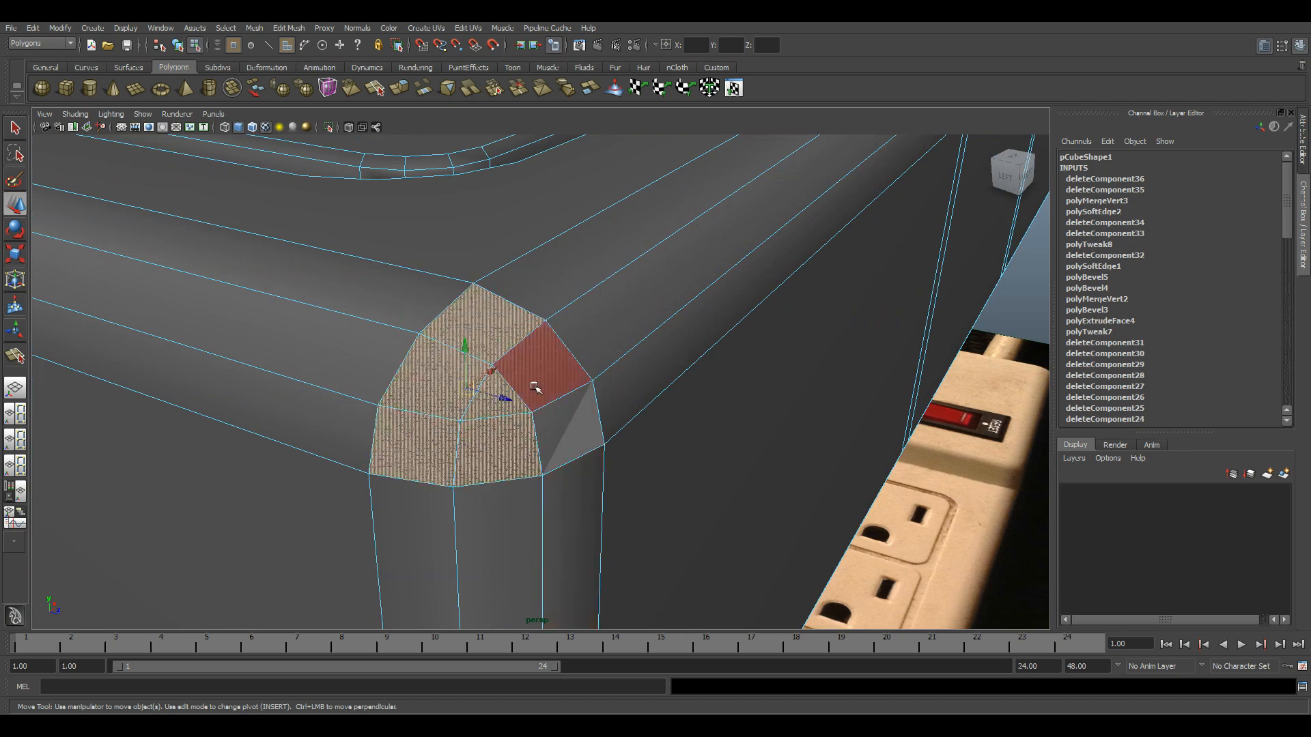
left_click(559, 434, "shift")
key("f")
scroll(567, 464, "down", 8)
left_click_drag(533, 520, 687, 474, "alt")
key("f")
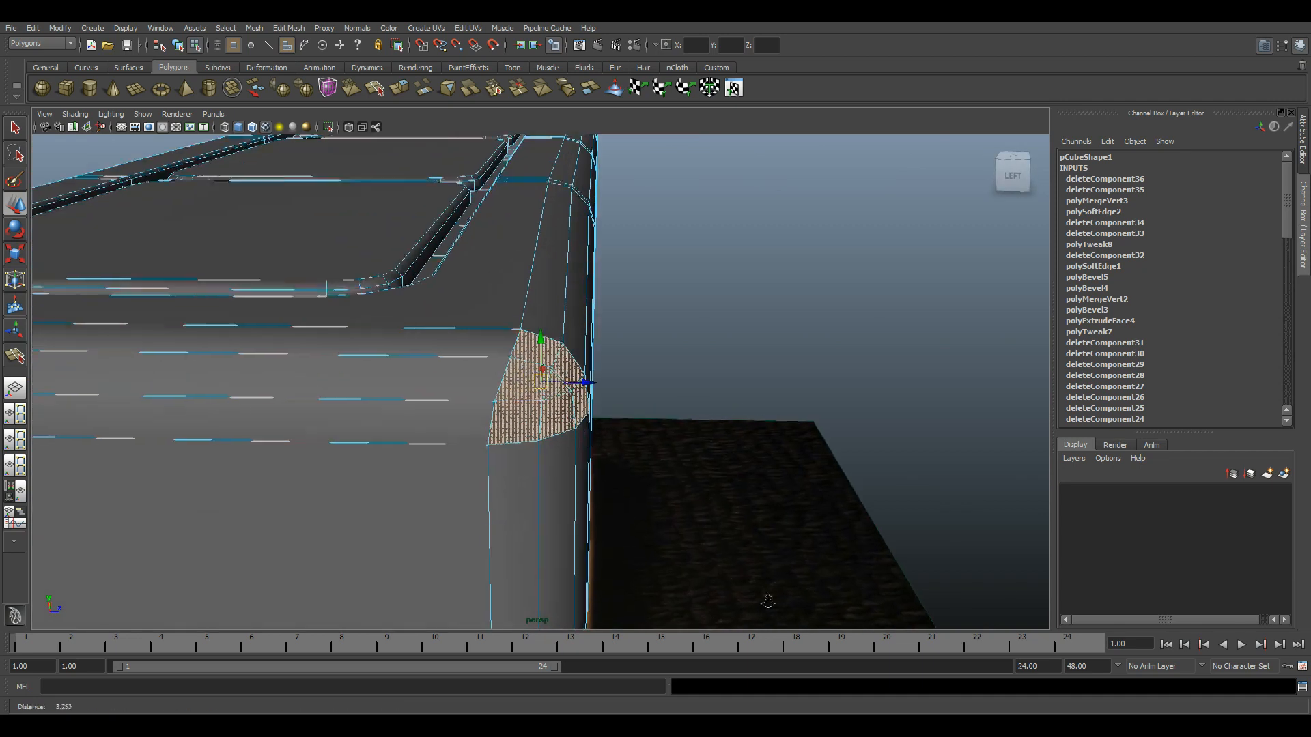
left_click_drag(541, 398, 478, 369, "alt")
left_click(298, 28)
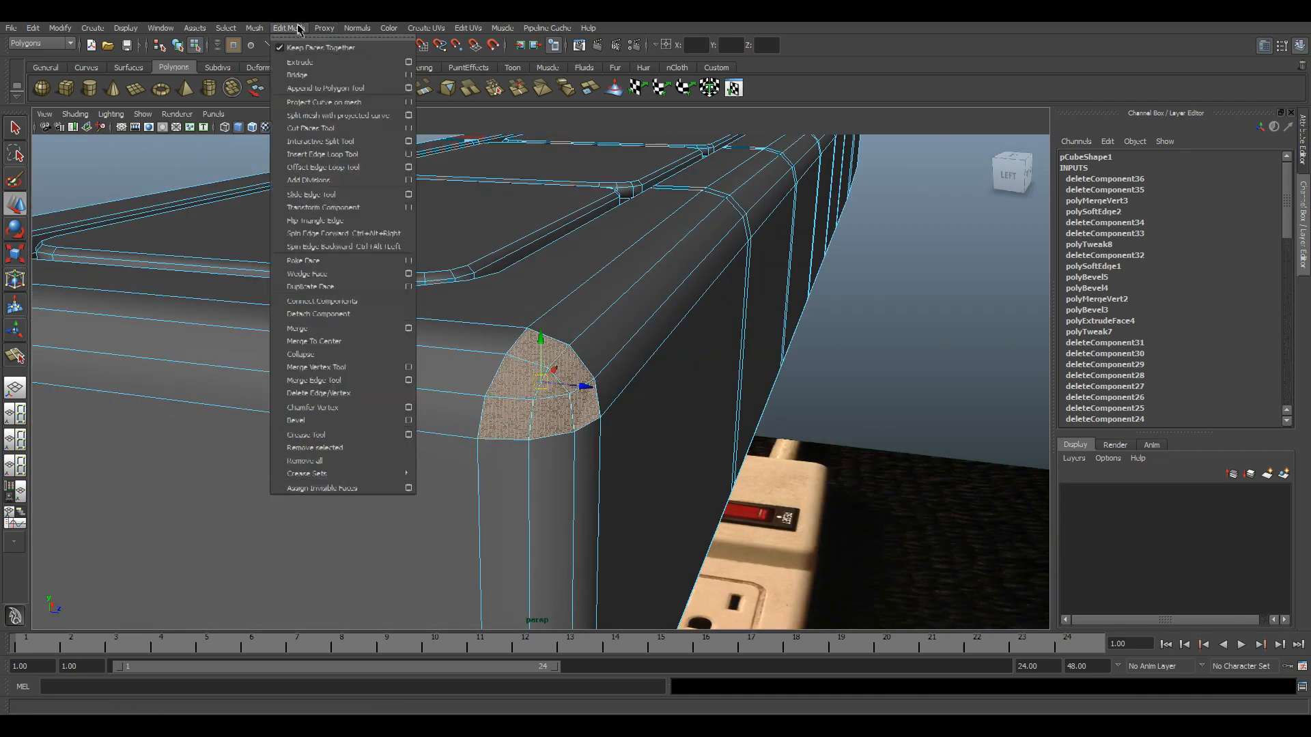
left_click(321, 328)
- Select the edges around the rounded end corner and soften them
left_click_drag(355, 341, 501, 411, "alt")
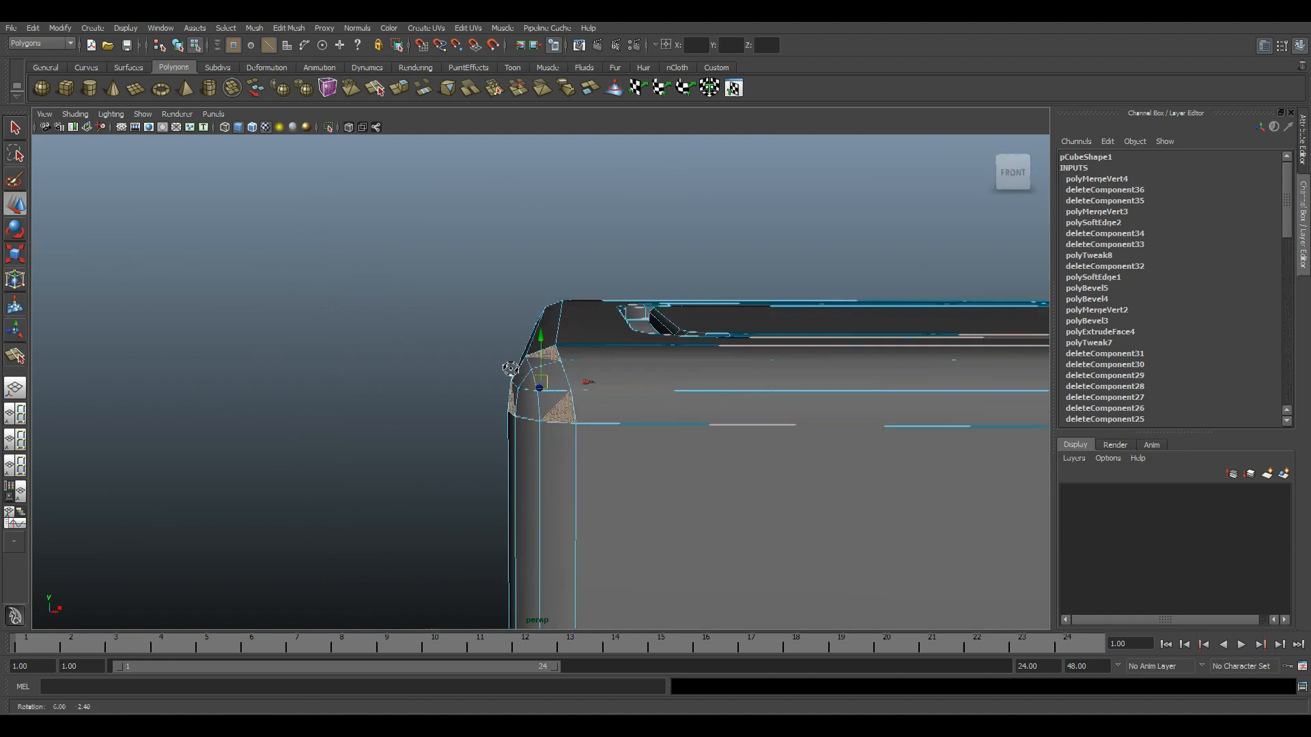
left_click_drag(442, 319, 575, 426)
left_click(274, 28)
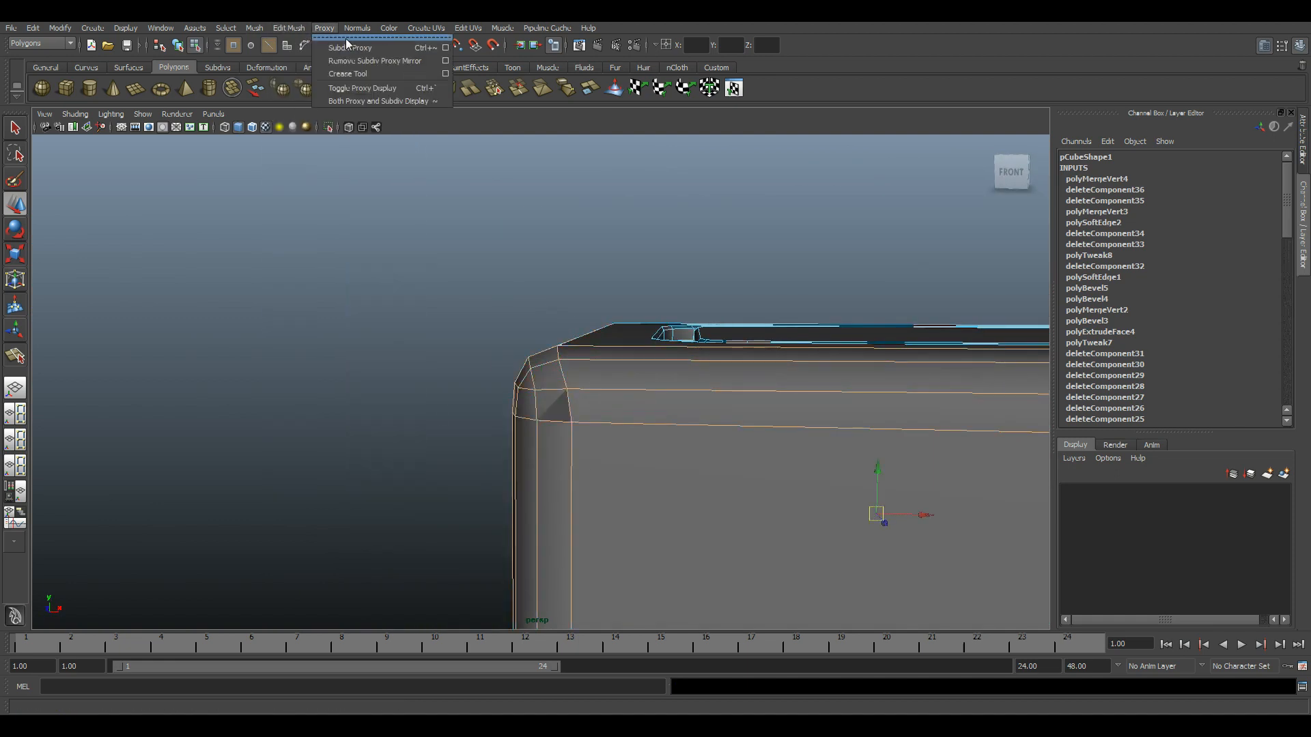
mouse_move(357, 28)
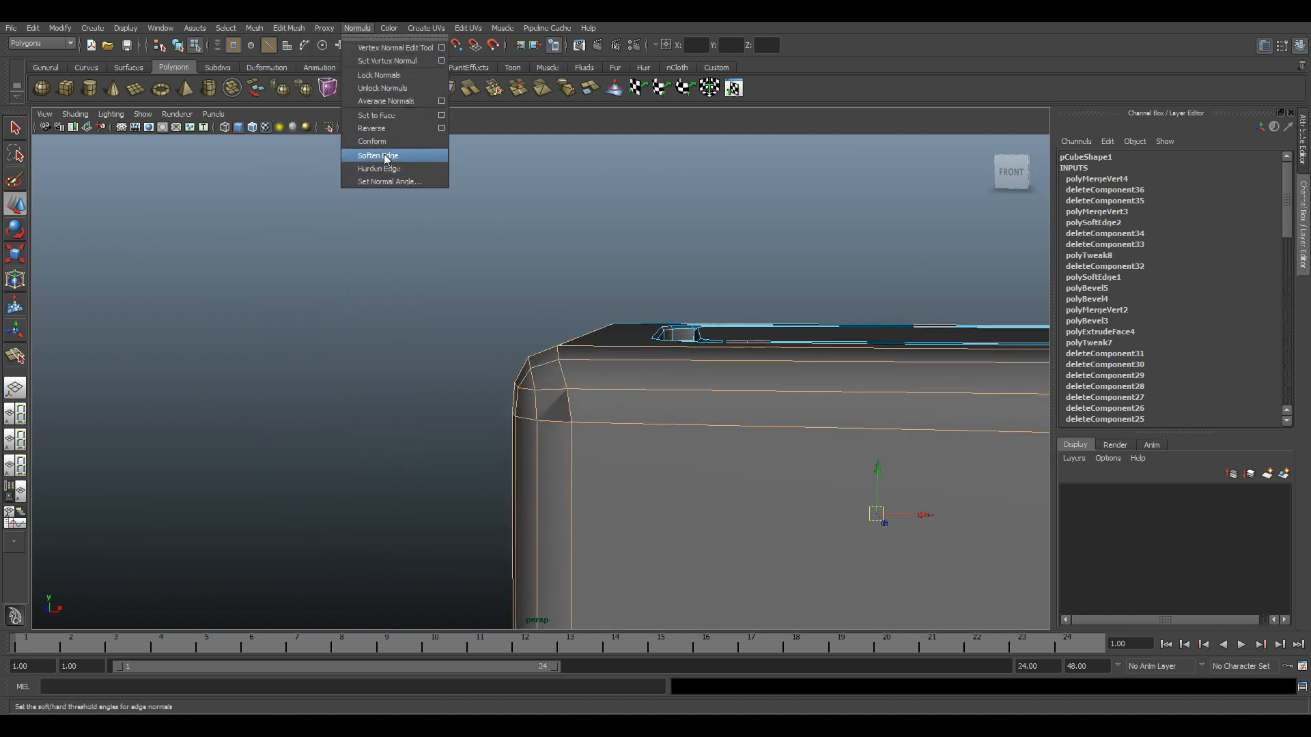
left_click(377, 155)
left_click(614, 255)
left_click_drag(614, 255, 630, 376, "alt")
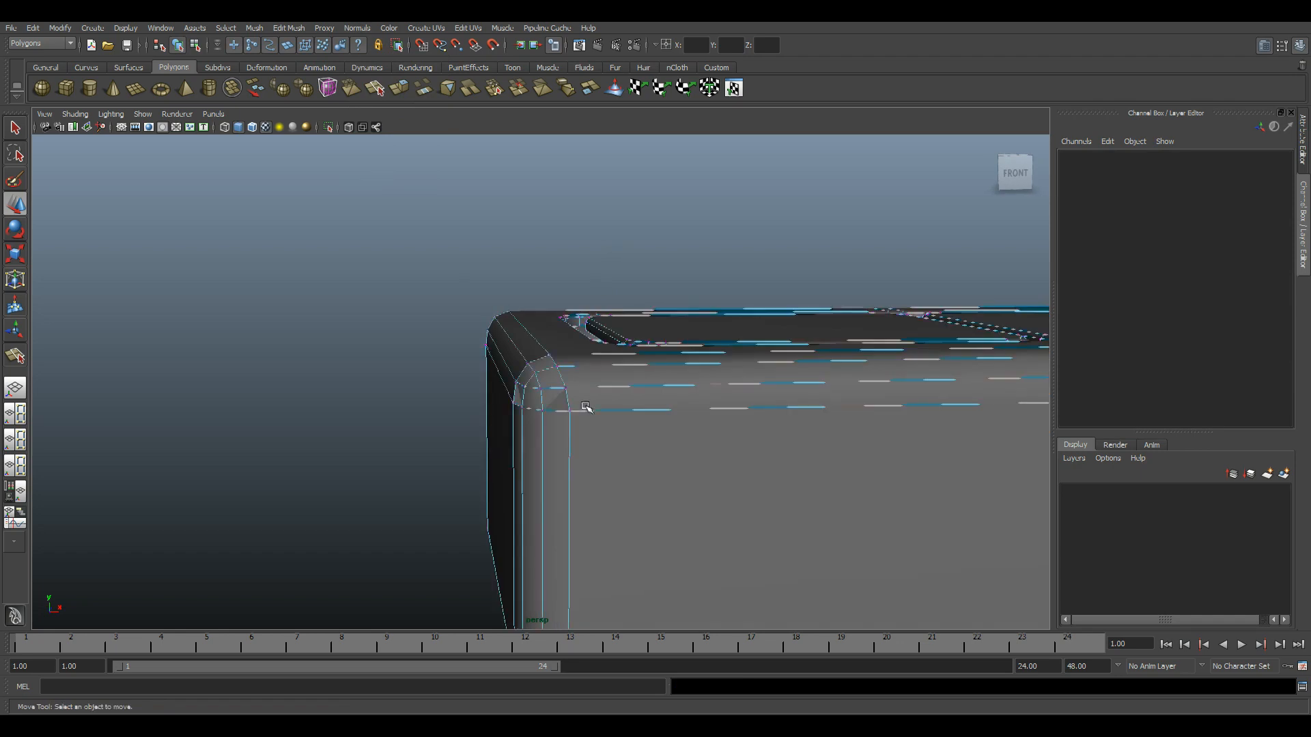
- Examine the rounded corner's edge layout in the front view, in wireframe and shaded display
scroll(587, 408, "down", 3)
right_click_drag(592, 408, 539, 407)
left_click_drag(601, 407, 535, 372, "alt")
key("space")
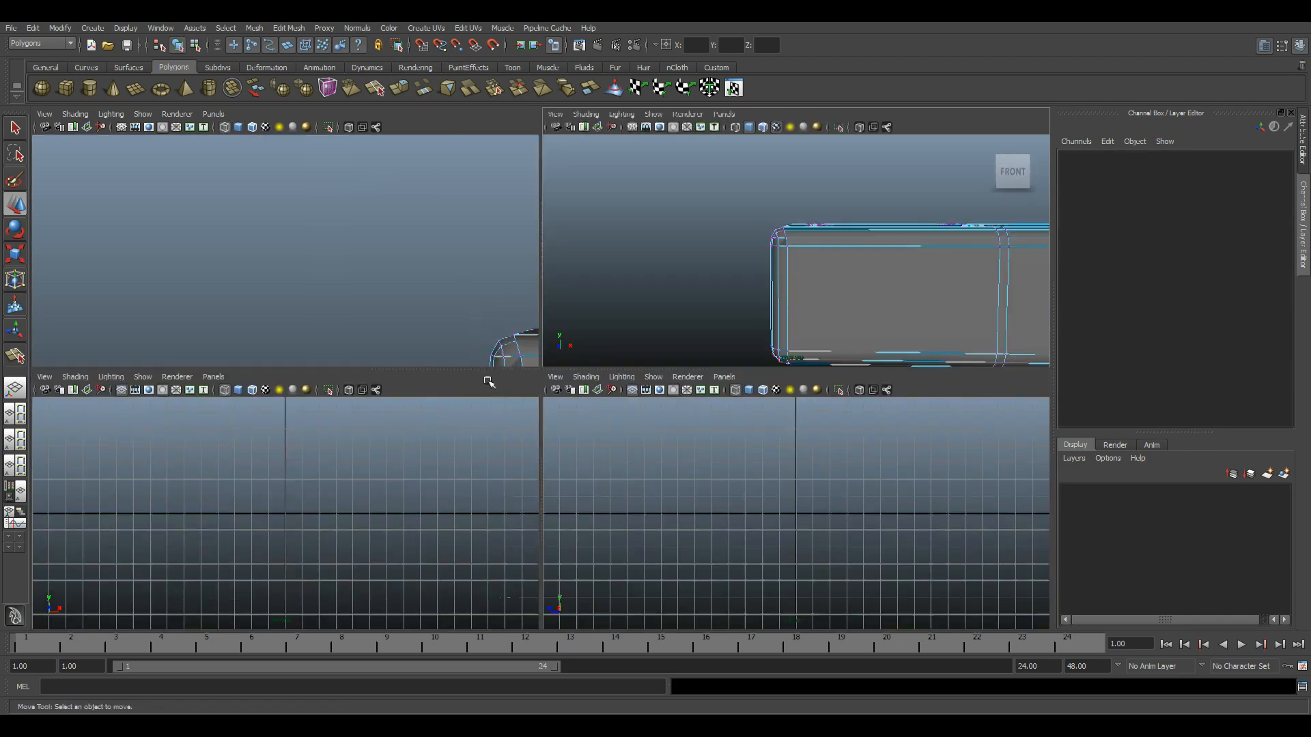
key("space")
right_click_drag(469, 465, 474, 389, "alt")
middle_click_drag(474, 389, 601, 625, "alt")
right_click_drag(601, 625, 903, 581, "alt")
middle_click_drag(903, 581, 949, 369, "alt")
right_click_drag(949, 369, 956, 614, "alt")
middle_click_drag(624, 435, 626, 319, "alt")
right_click_drag(626, 319, 581, 287, "alt")
middle_click_drag(797, 481, 767, 397, "alt")
right_click_drag(767, 397, 596, 489, "alt")
middle_click_drag(502, 577, 535, 536, "alt")
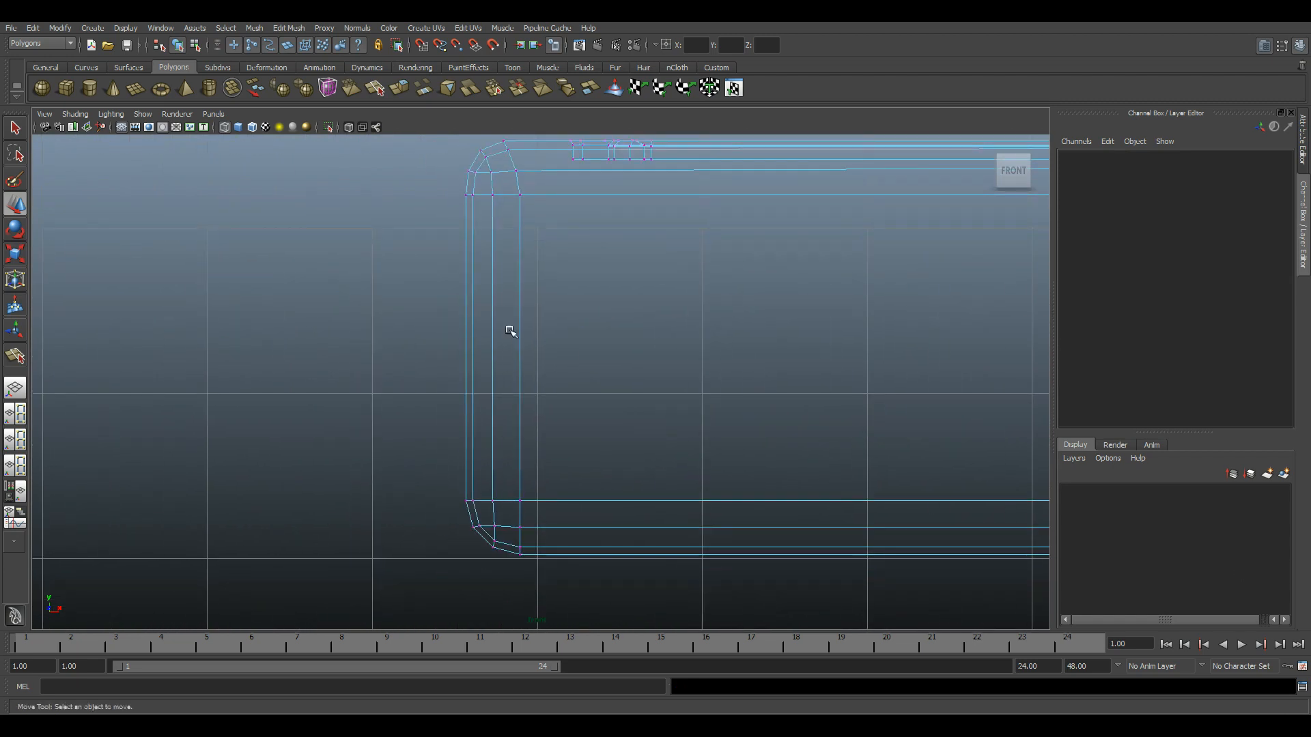
middle_click_drag(524, 188, 541, 243, "alt")
right_click_drag(541, 243, 710, 425, "alt")
middle_click_drag(556, 261, 571, 152, "alt")
key("5")
scroll(597, 369, "down", 5)
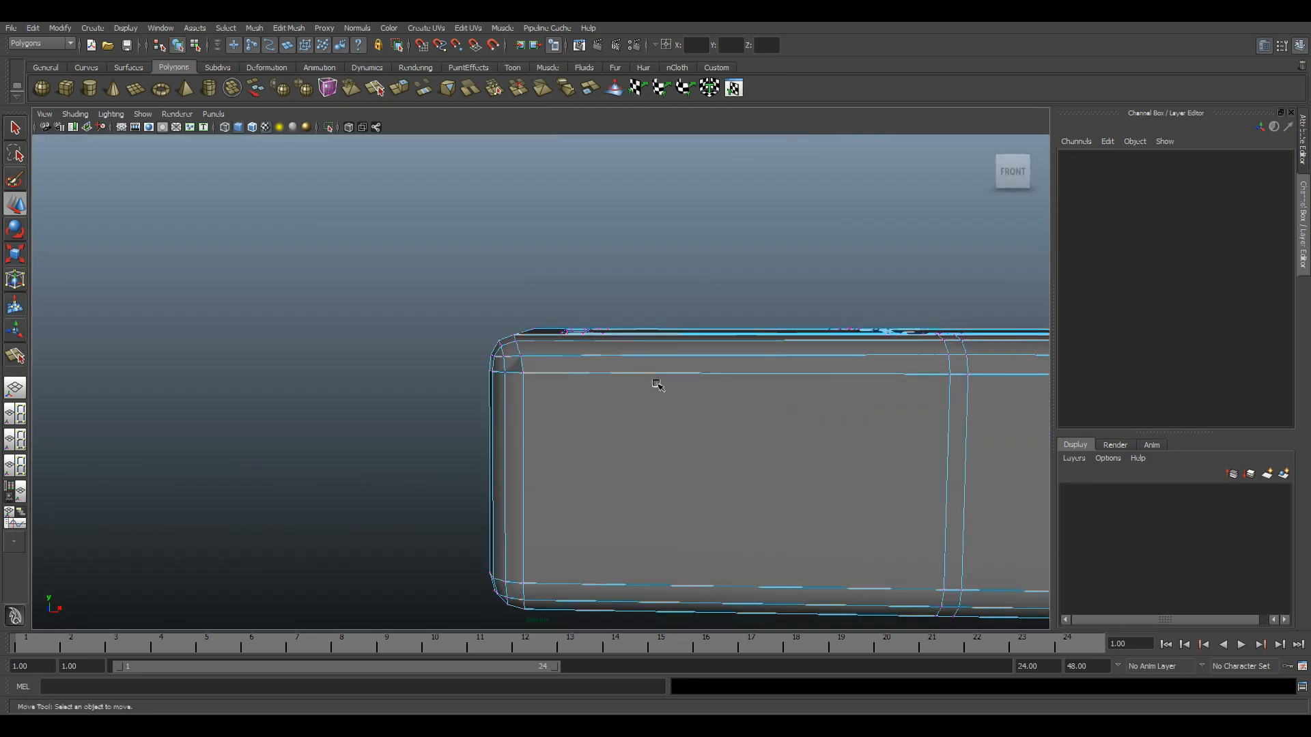
- Delete the badly shaded triangular face on the long side of the rounded corner
right_click_drag(655, 380, 585, 509, "alt")
left_click_drag(586, 509, 547, 407, "alt")
right_click_drag(547, 407, 605, 421, "alt")
left_click(605, 421)
left_click_drag(605, 421, 539, 444, "alt")
left_click(579, 425)
right_click_drag(540, 444, 611, 508, "alt")
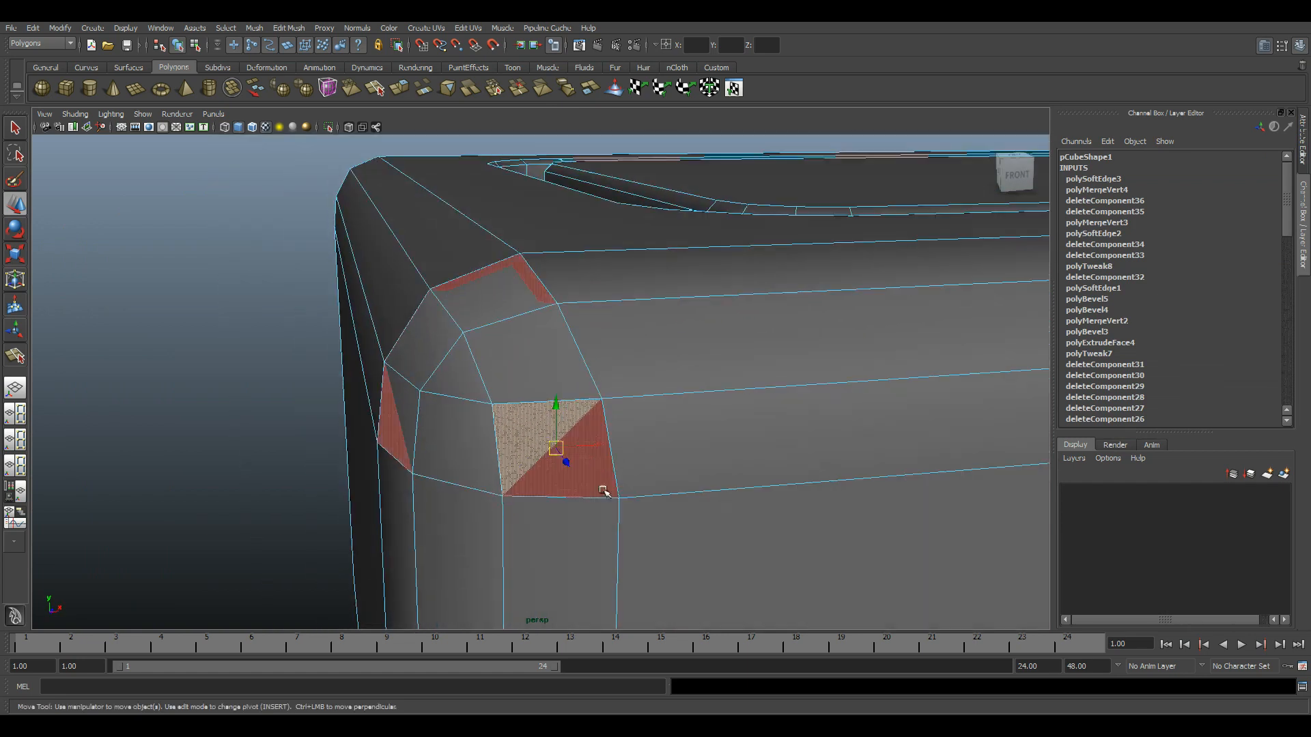
key("Delete")
- Delete another stray face at the rounded corner, undo the last action and check the shading
left_click_drag(592, 459, 601, 468, "alt")
right_click_drag(602, 468, 506, 439, "alt")
left_click(436, 413)
key("Delete")
left_click_drag(506, 439, 574, 426, "alt")
left_click(574, 426)
right_click_drag(580, 509, 691, 332, "alt")
key("ctrl+z")
left_click_drag(691, 332, 649, 462, "alt")
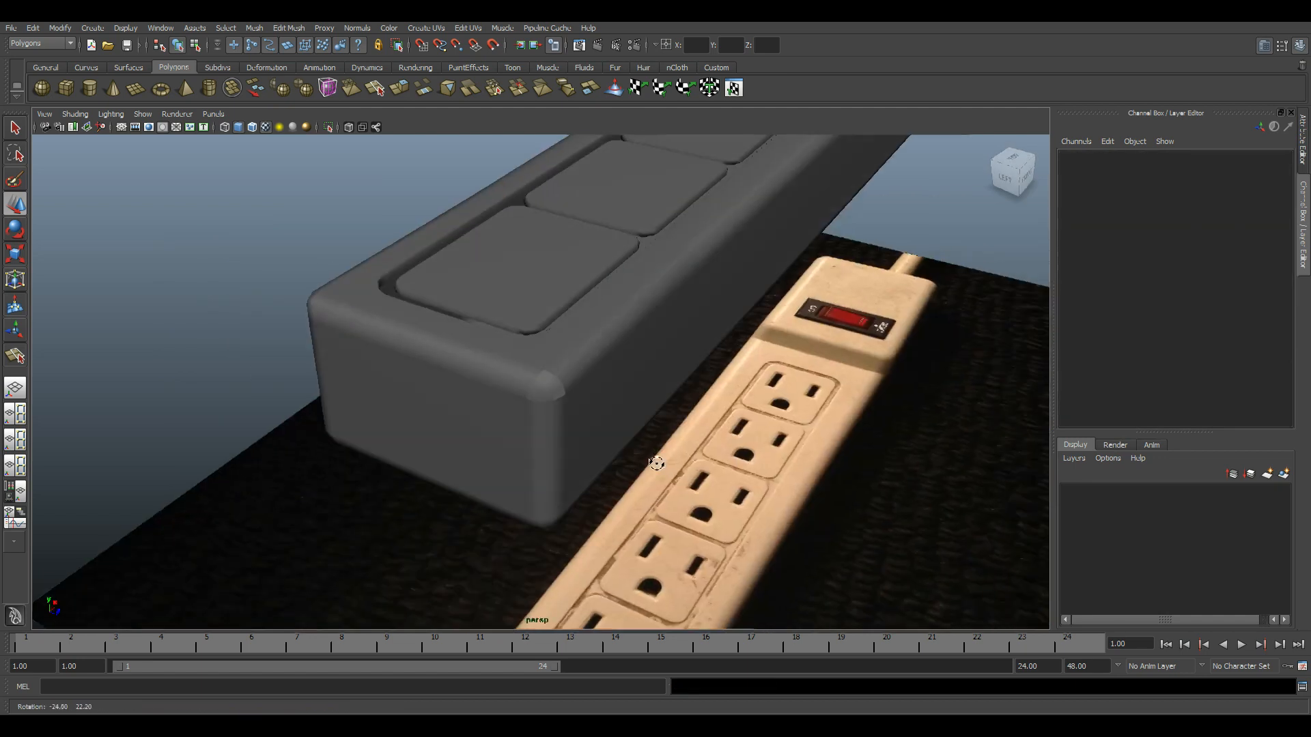
- Delete the remaining faulty face on the rounded corner to open a four-sided hole
scroll(568, 430, "up", 5)
left_click_drag(567, 430, 571, 424, "alt")
scroll(580, 434, "up", 4)
left_click(585, 438)
key("Delete")
- Extrude the lower edge of the corner hole upward to start a replacement face
left_click_drag(686, 509, 523, 389, "alt")
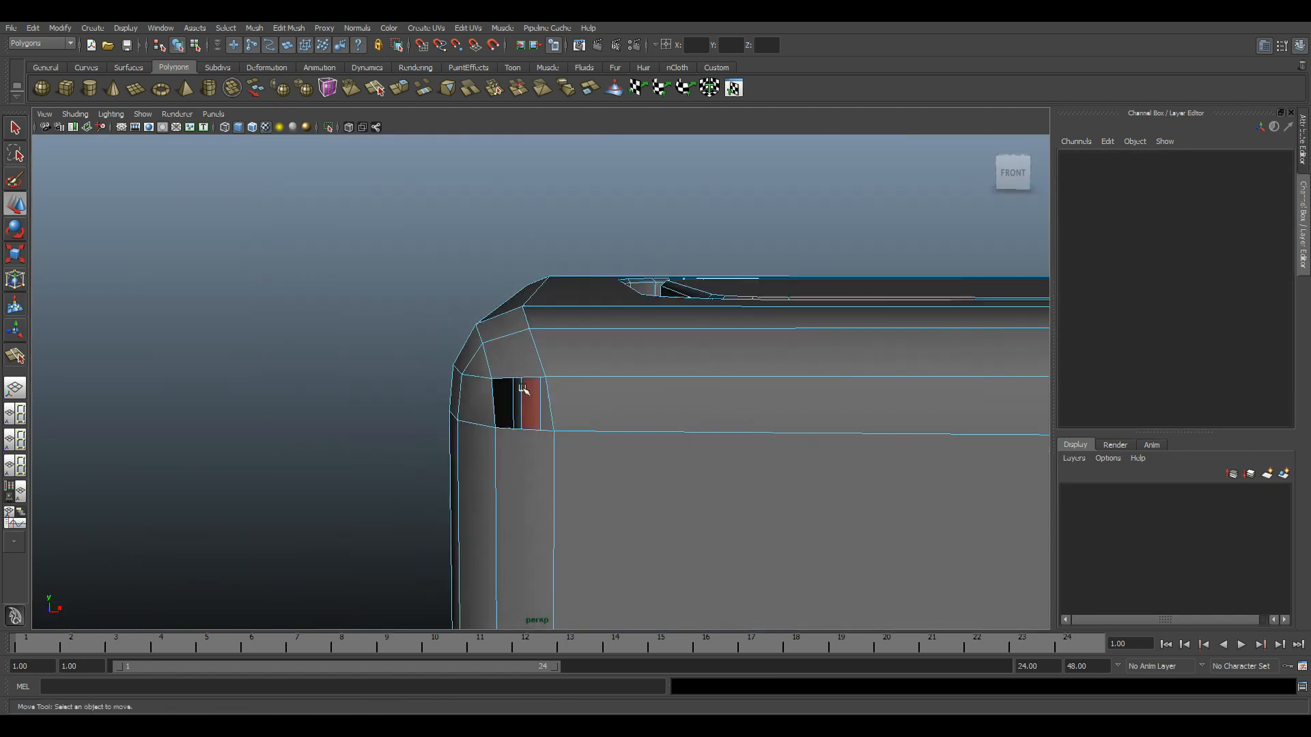
left_click(516, 430)
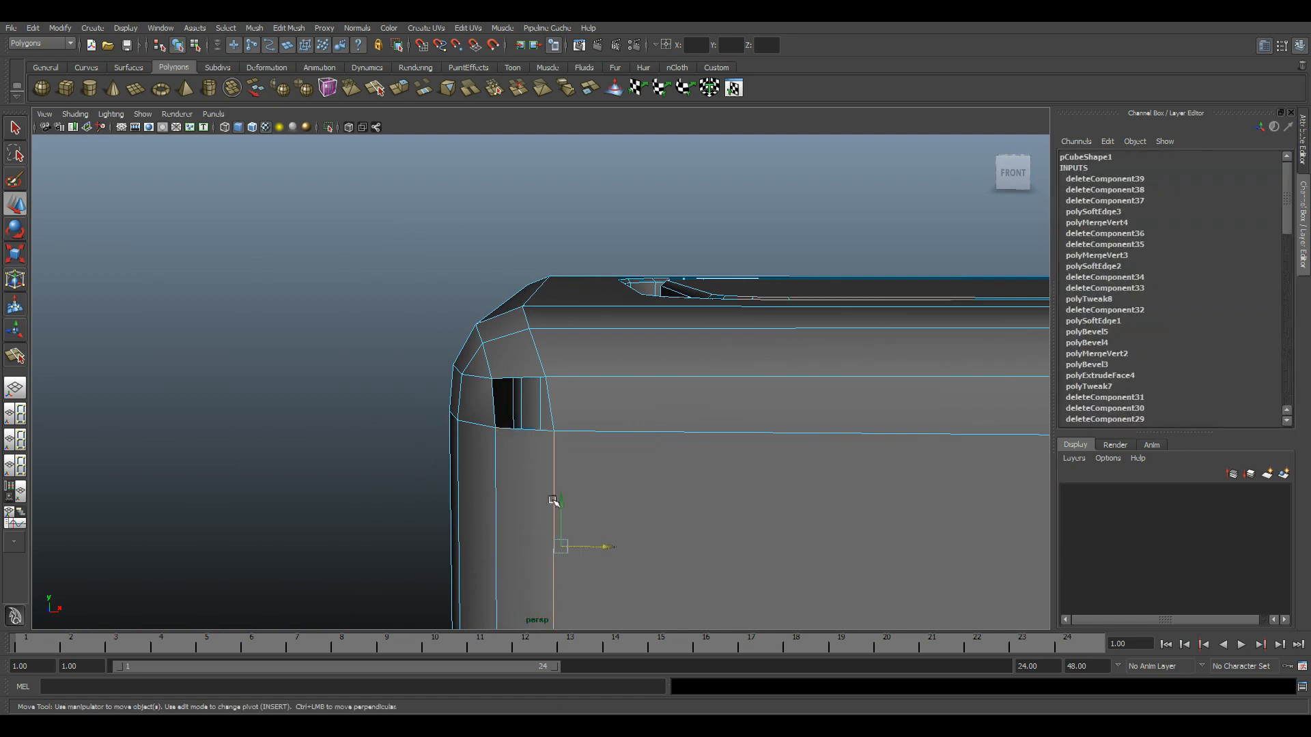
left_click_drag(534, 442, 583, 488, "alt")
scroll(571, 482, "down", 10)
right_click_drag(567, 477, 941, 452, "alt")
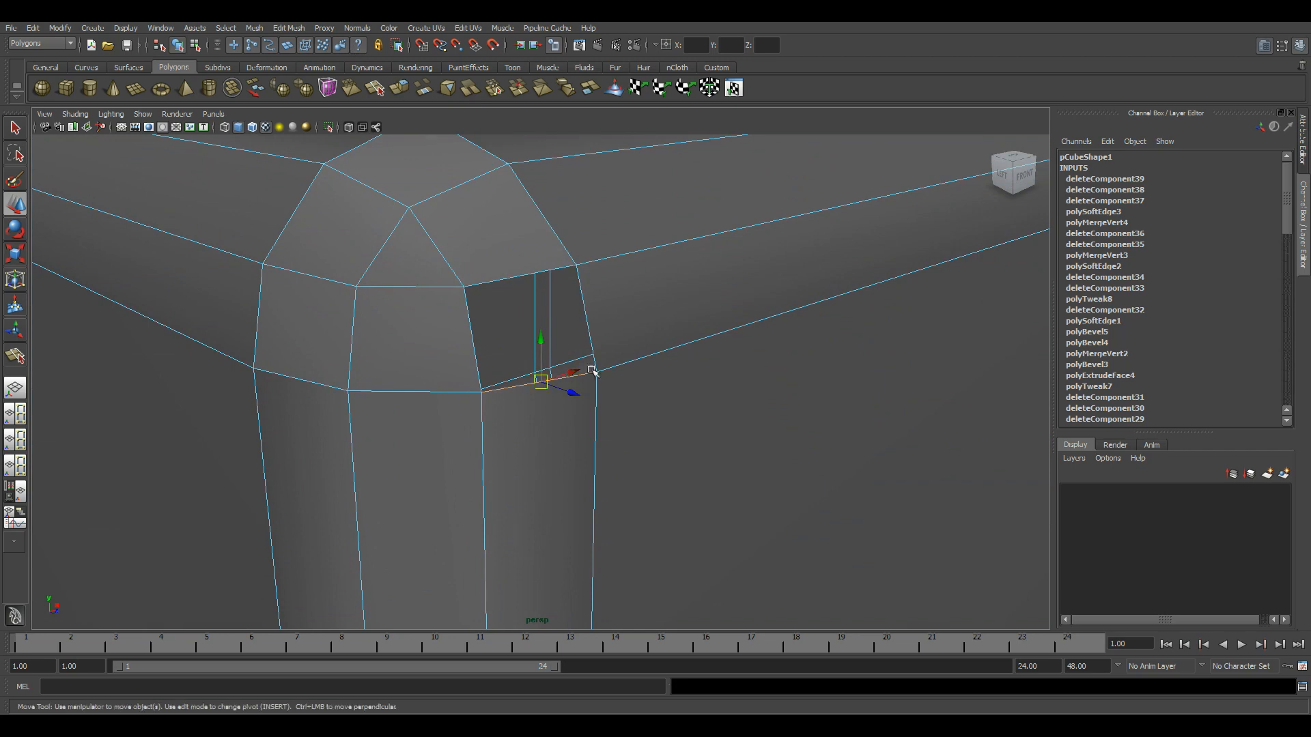
key("ctrl+e")
left_click_drag(542, 380, 546, 306)
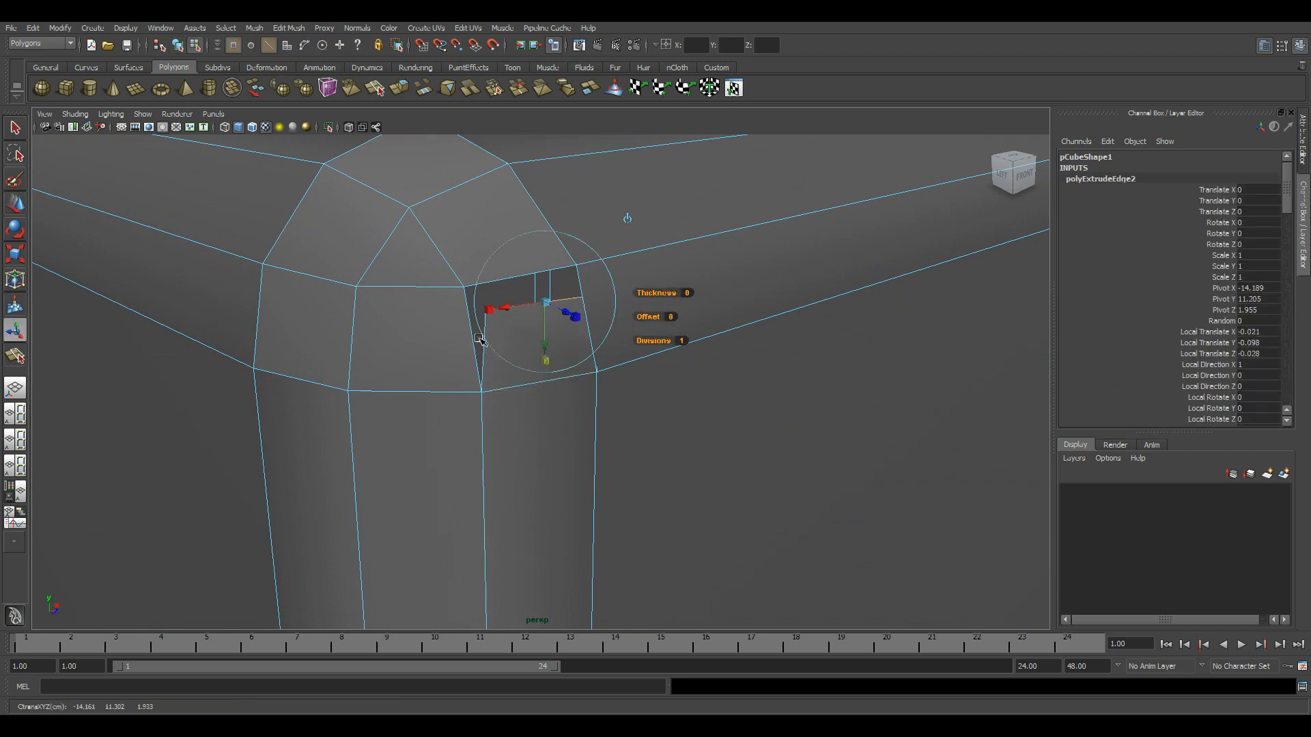
- Snap both vertices of the extruded edge onto the upper corners of the hole to close it
left_click_drag(643, 421, 530, 418, "alt")
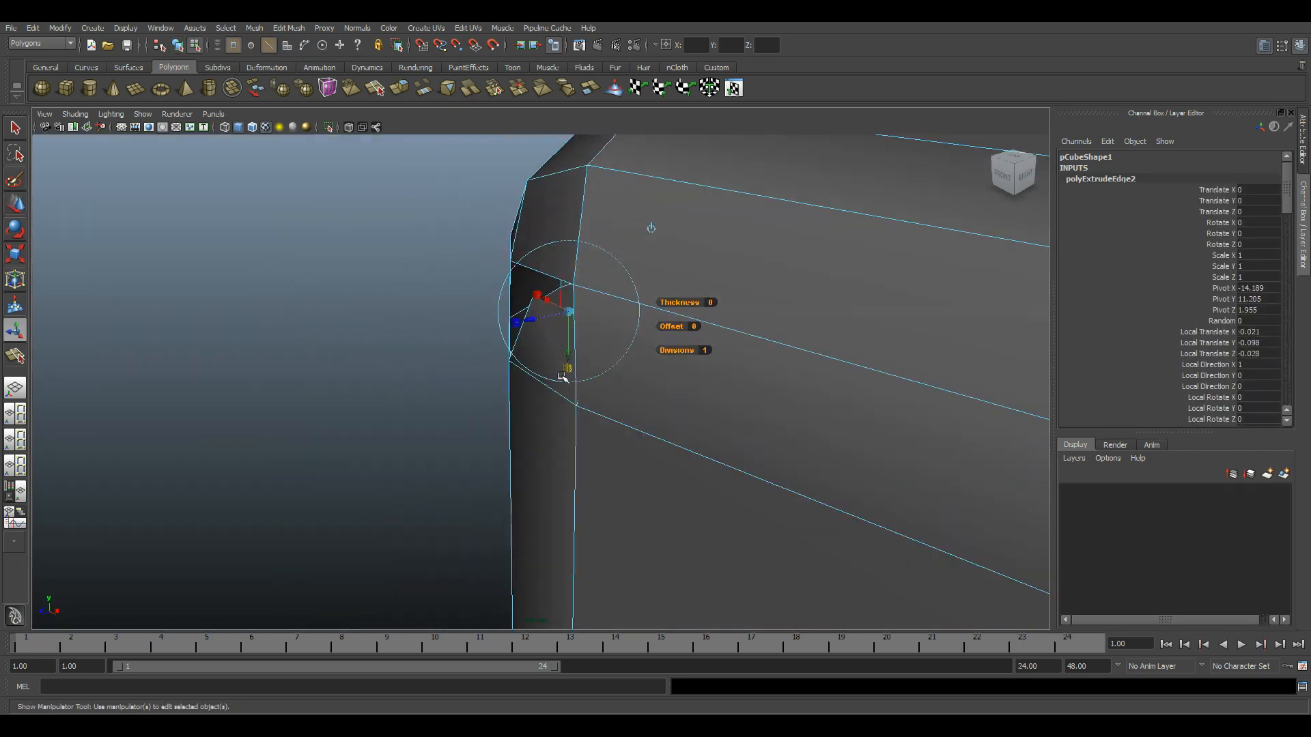
key("w")
left_click_drag(569, 312, 476, 335)
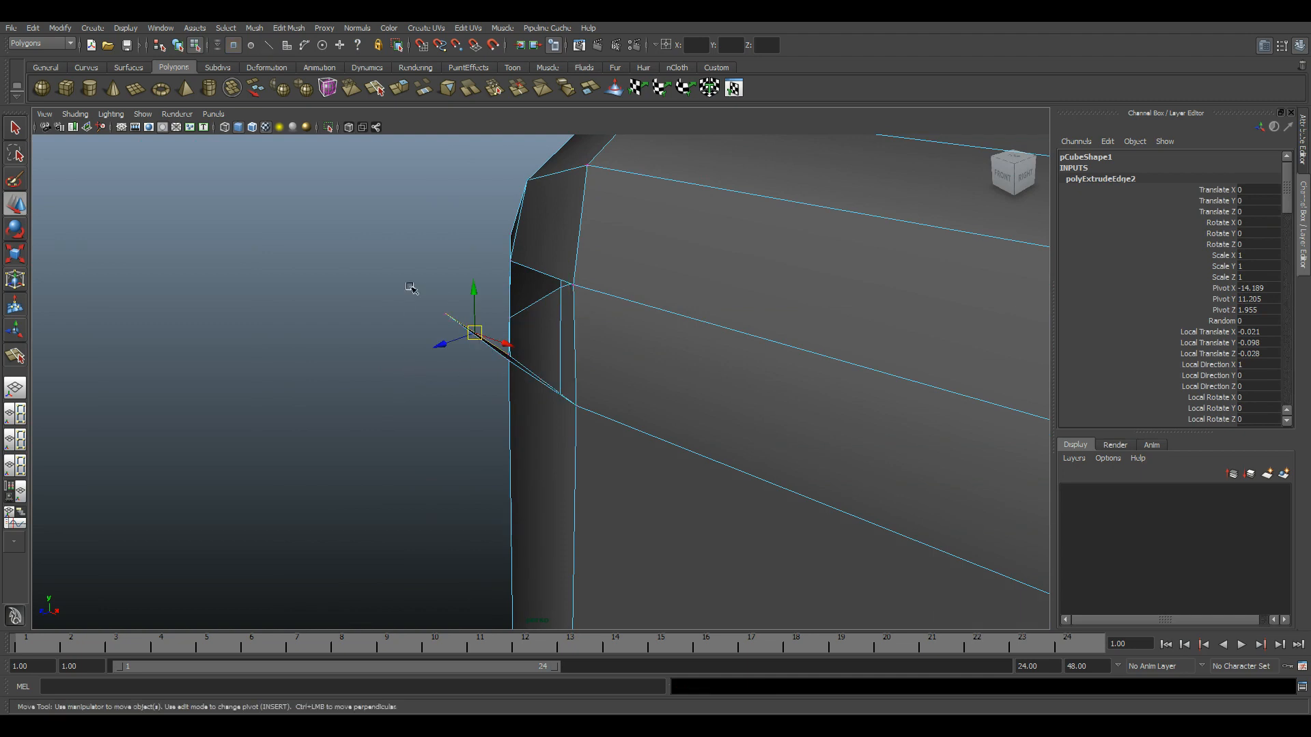
left_click_drag(410, 288, 456, 330)
left_click_drag(465, 389, 509, 365, "alt")
key("v")
middle_click_drag(439, 284, 462, 267)
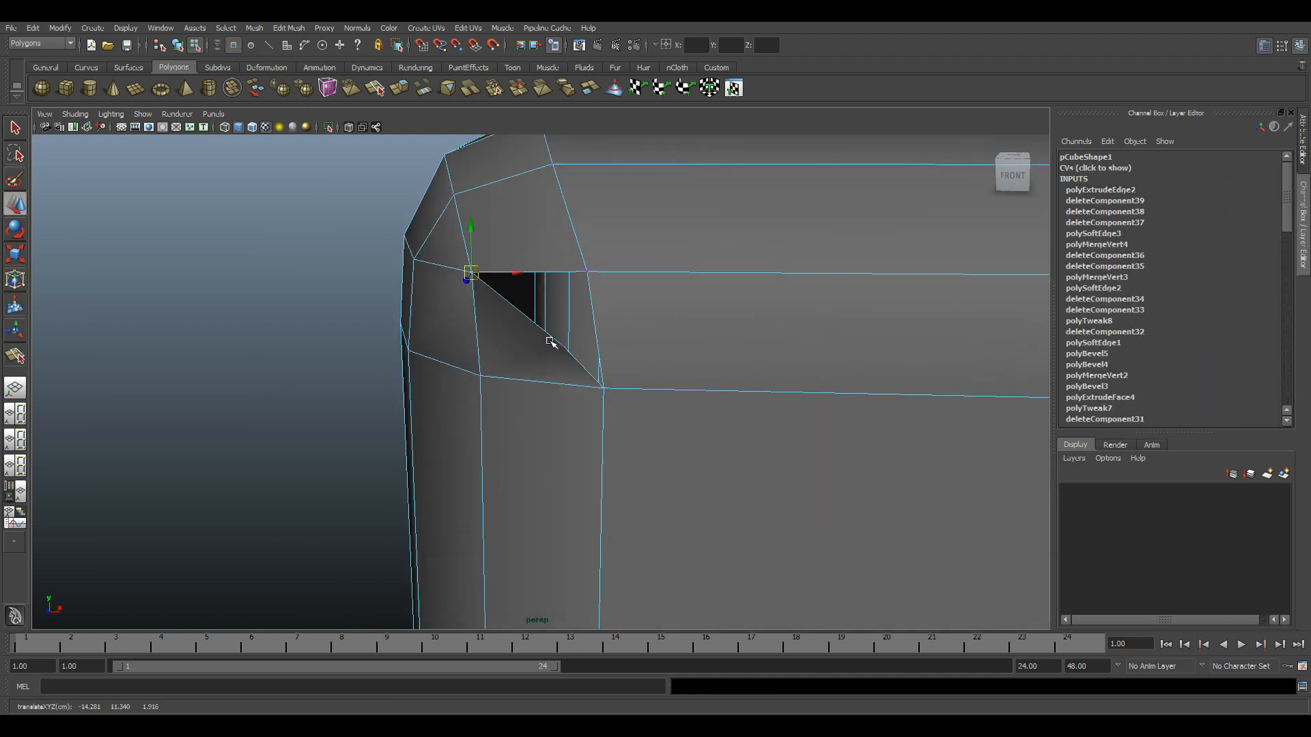
key("v")
middle_click_drag(574, 353, 583, 279)
- Delete the corner face directly above the rebuilt one
left_click_drag(550, 305, 644, 394, "alt")
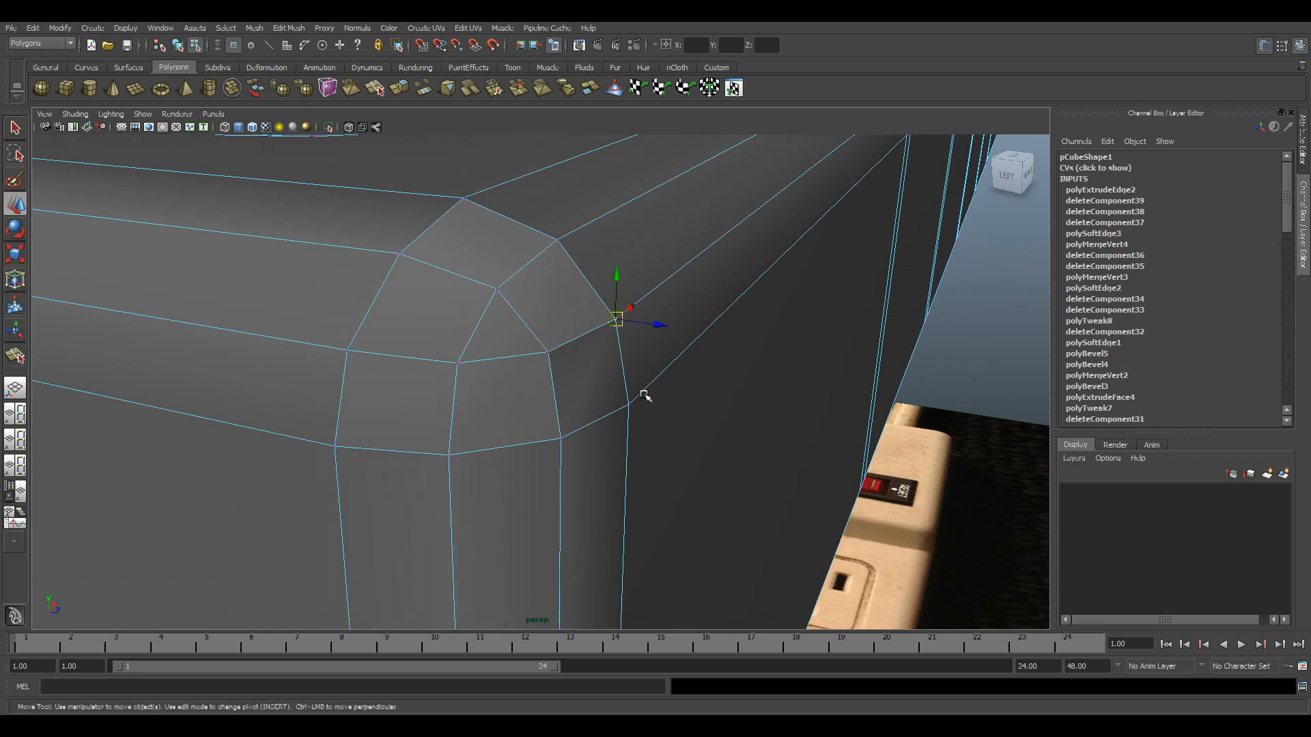
key("F11")
left_click(567, 306)
key("Delete")
key("F10")
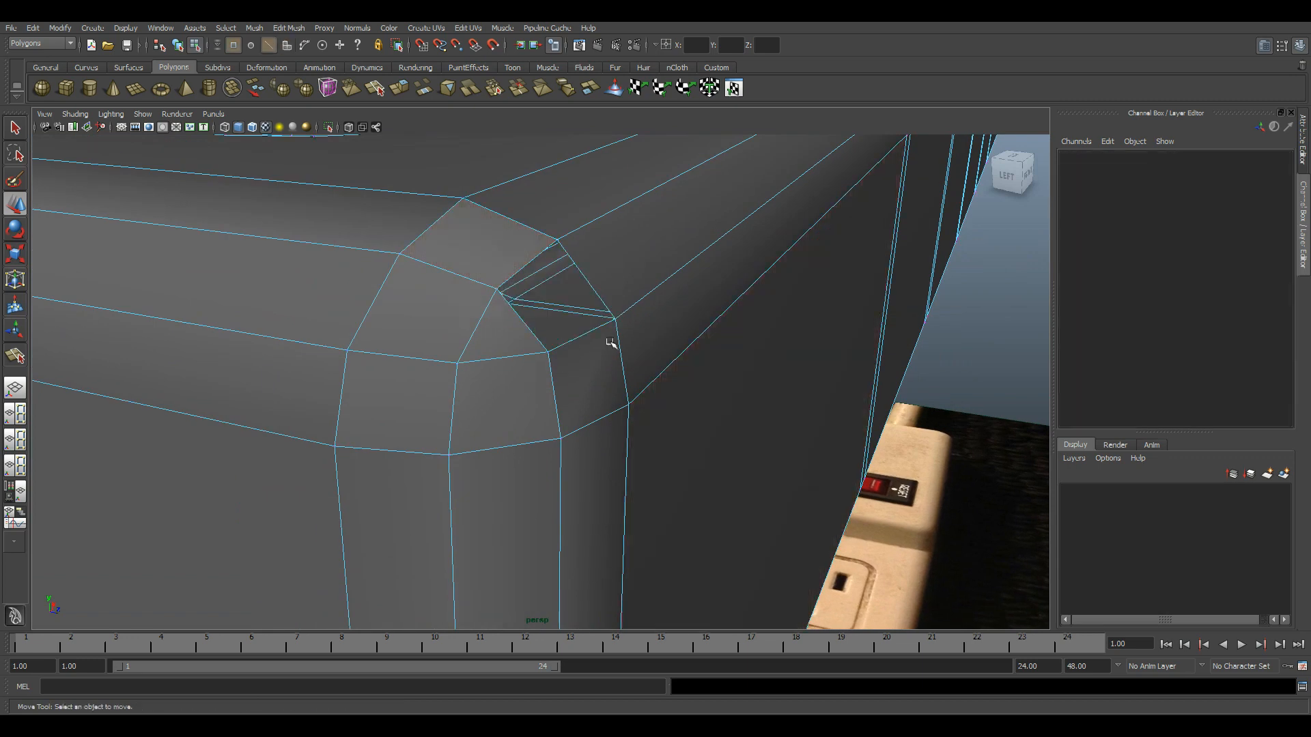
- Extrude the lower edge of the new corner opening upward to form a replacement face
left_click(587, 333)
left_click_drag(587, 334, 527, 236, "alt")
left_click(402, 91)
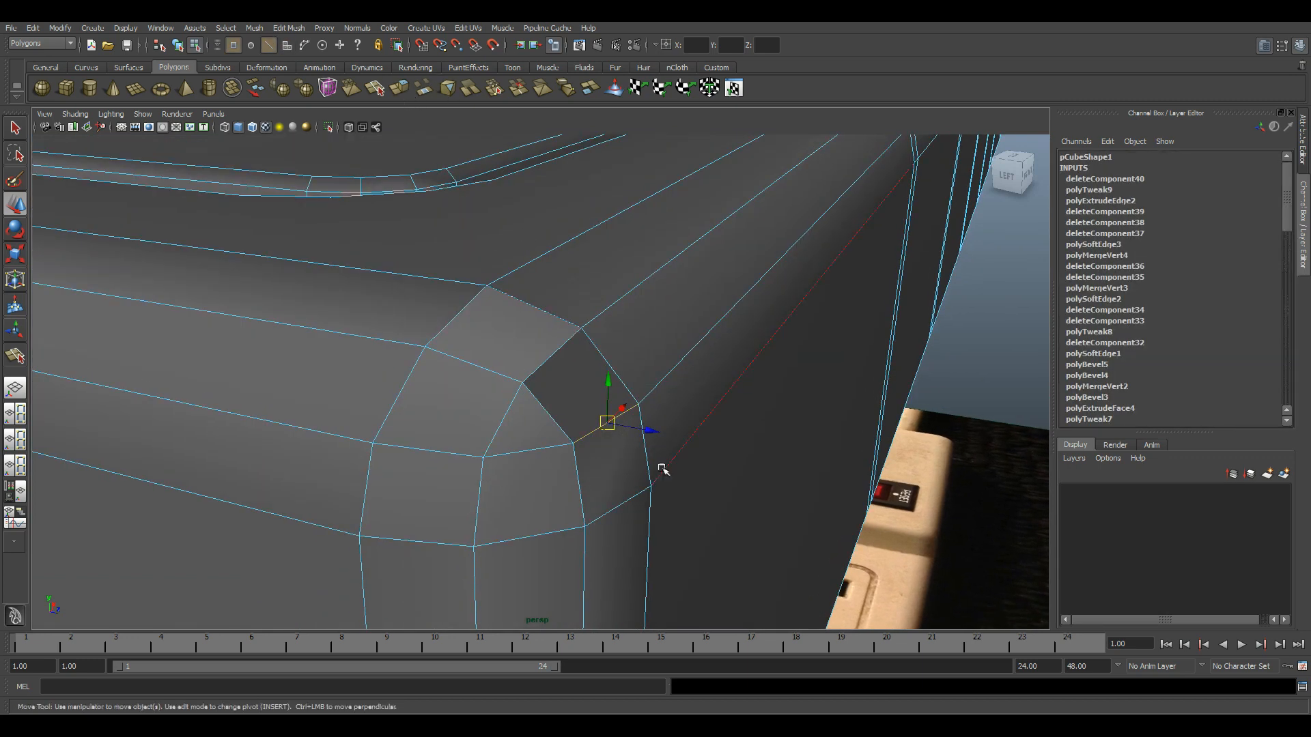
left_click_drag(608, 424, 613, 276)
left_click(978, 381)
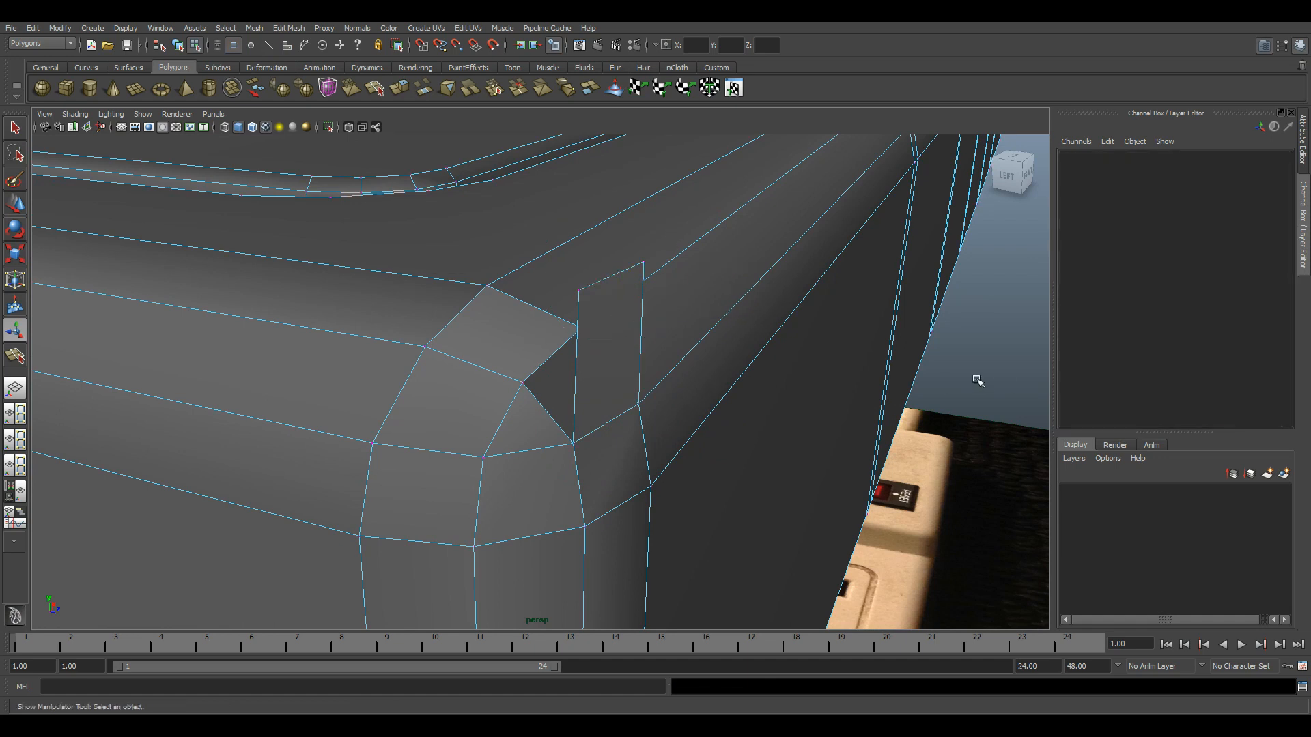
- Snap both free vertices of the extruded corner edge onto the opening's remaining corners to close it
left_click(579, 290)
key("w")
middle_click_drag(520, 386, 517, 384)
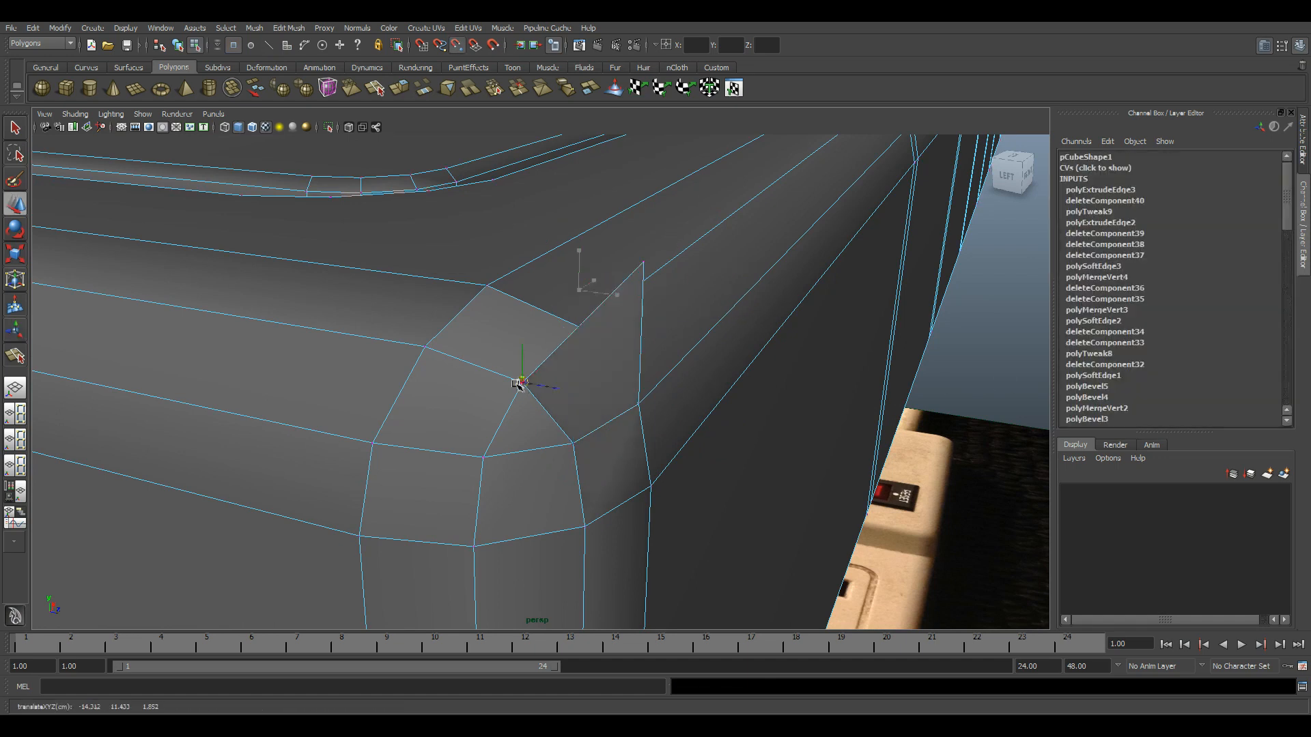
middle_click_drag(579, 341, 578, 336)
- Delete the neighbouring face at the top of the corner and extrude the opening's edge shared with the rebuilt face across it
right_click_drag(497, 334, 499, 352)
left_click(499, 343)
key("Delete")
left_click(545, 375)
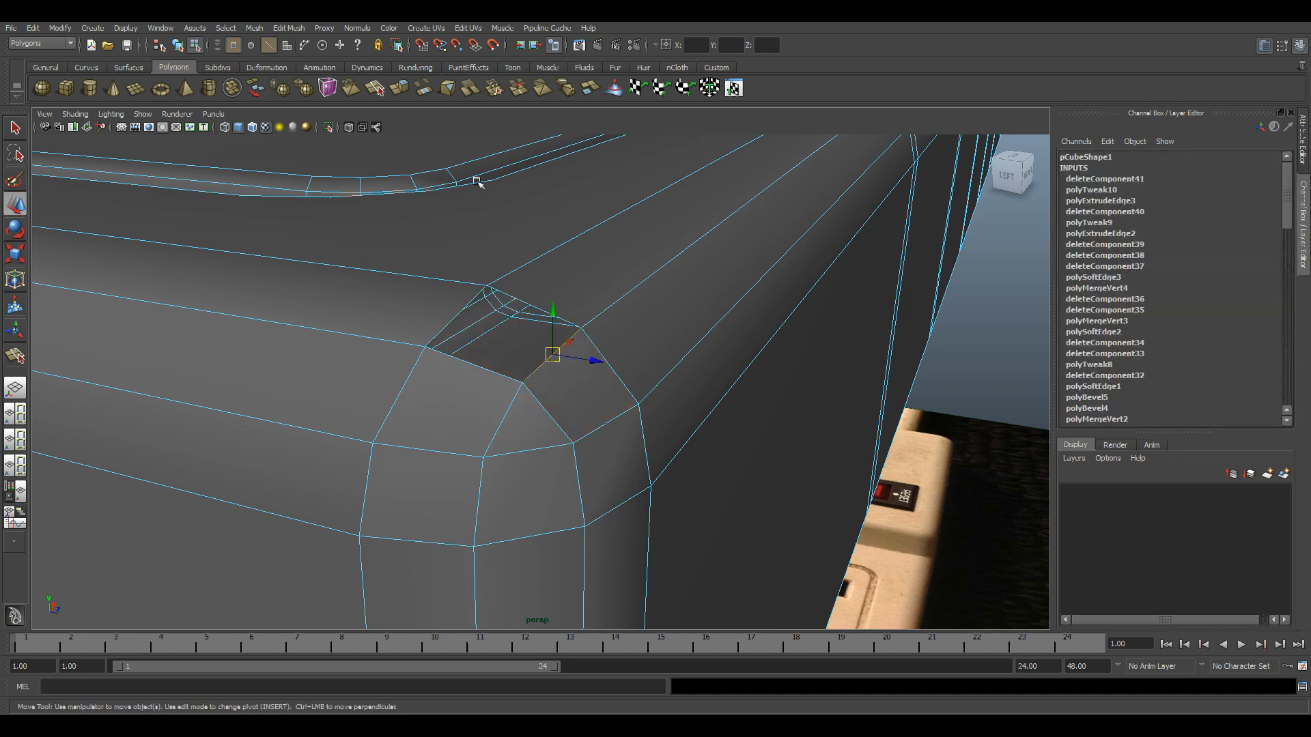
left_click(399, 88)
left_click_drag(553, 356, 480, 281)
- Snap the two free vertices of the new face onto the far corners of the top opening
middle_click_drag(493, 300, 543, 342, "alt")
right_click_drag(560, 403, 613, 445, "alt")
right_click_drag(494, 383, 445, 381)
key("w")
left_click(491, 335)
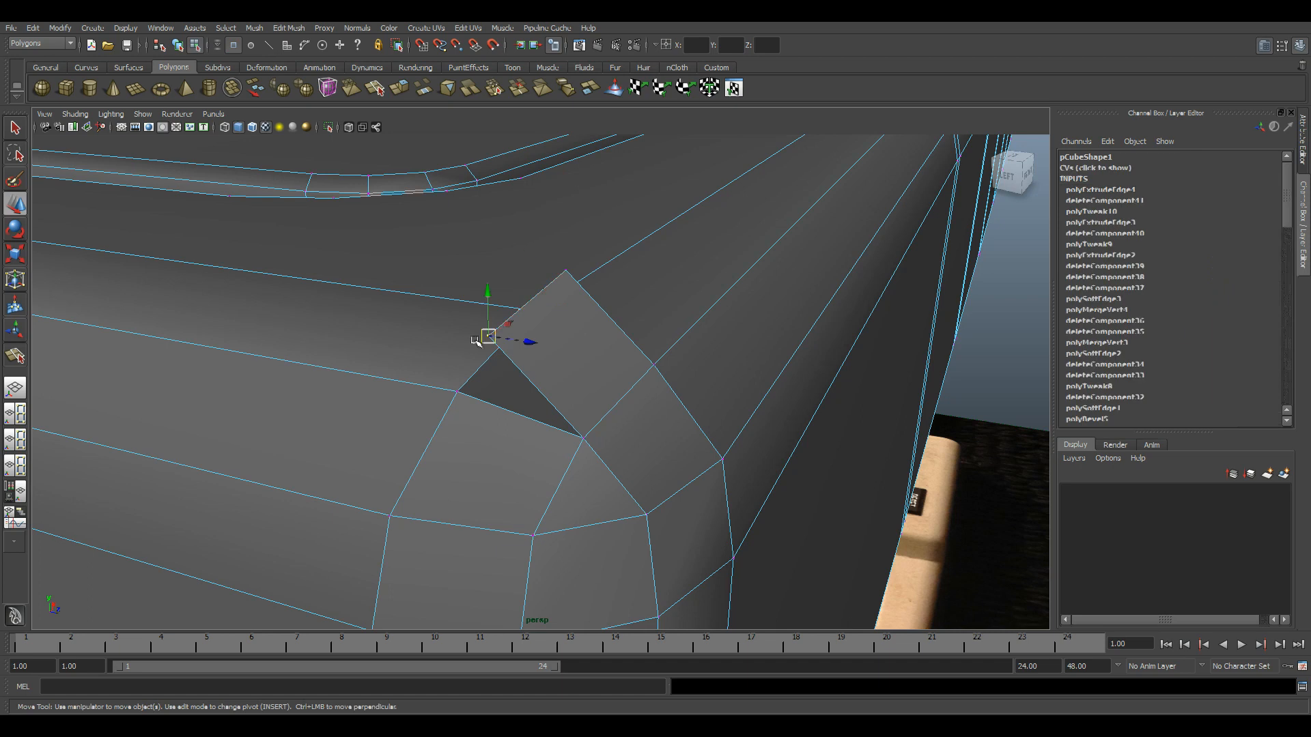
middle_click_drag(486, 340, 455, 401)
left_click_drag(554, 238, 588, 277)
middle_click_drag(588, 277, 535, 311)
- Delete the faulty face on the other side of the rounded corner and extrude the opening's upper edge downward
left_click_drag(910, 371, 854, 326)
left_click_drag(853, 326, 654, 400)
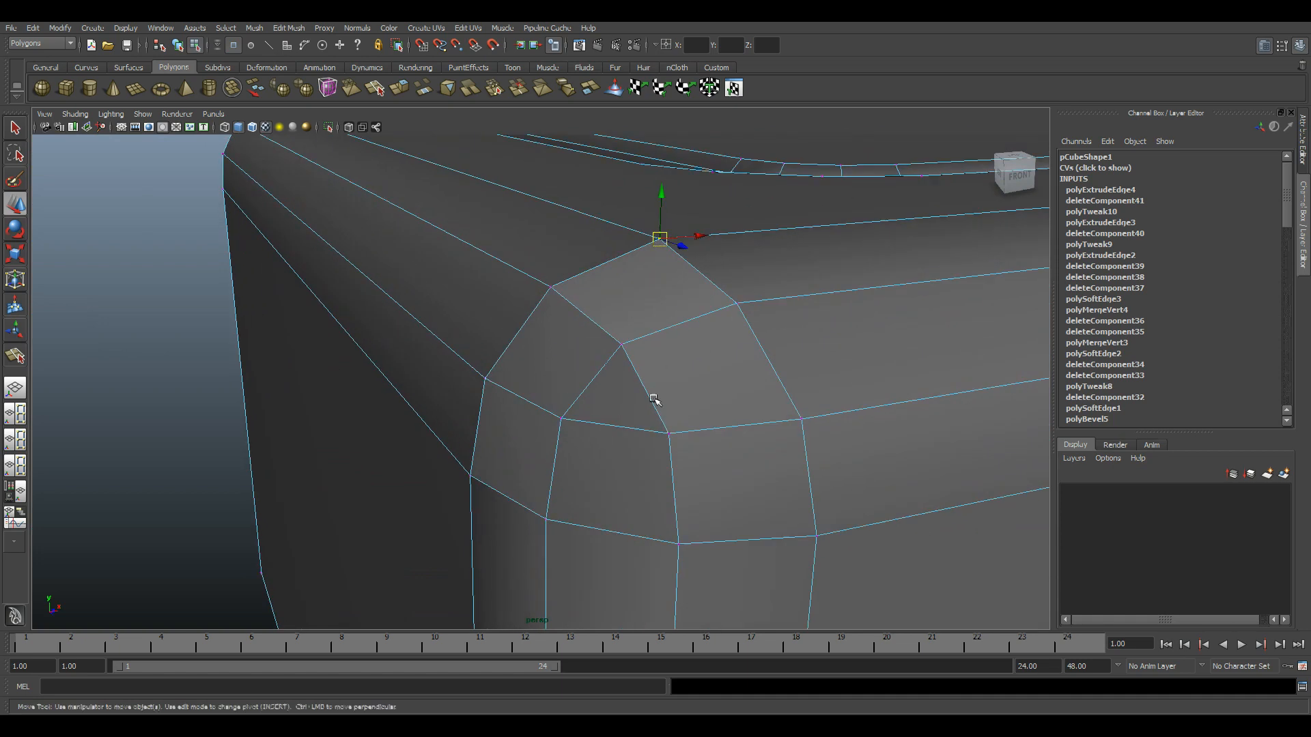
left_click(560, 357)
key("Delete")
key("F10")
left_click_drag(631, 424, 467, 314, "alt")
left_click(561, 311)
left_click(402, 97)
- Snap the extruded edge's two vertices onto the lower corners of the opening to close it
key("w")
key("F9")
key("v")
middle_click_drag(502, 348, 483, 378)
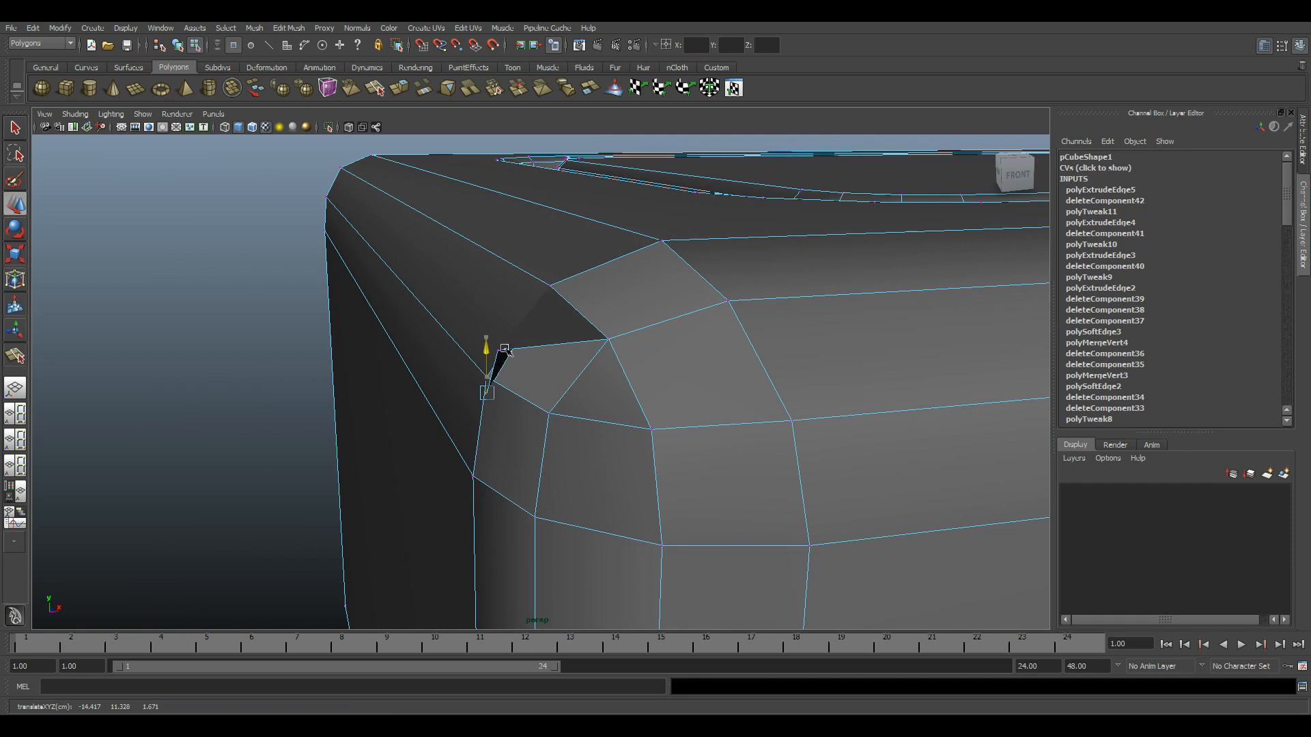
key("v")
middle_click_drag(535, 374, 539, 418)
- Delete the corner face directly below the rebuilt one and extrude the opening's upper edge outward and down
left_click_drag(539, 418, 550, 433, "alt")
key("F11")
left_click(532, 440)
key("Delete")
right_click_drag(600, 427, 545, 386)
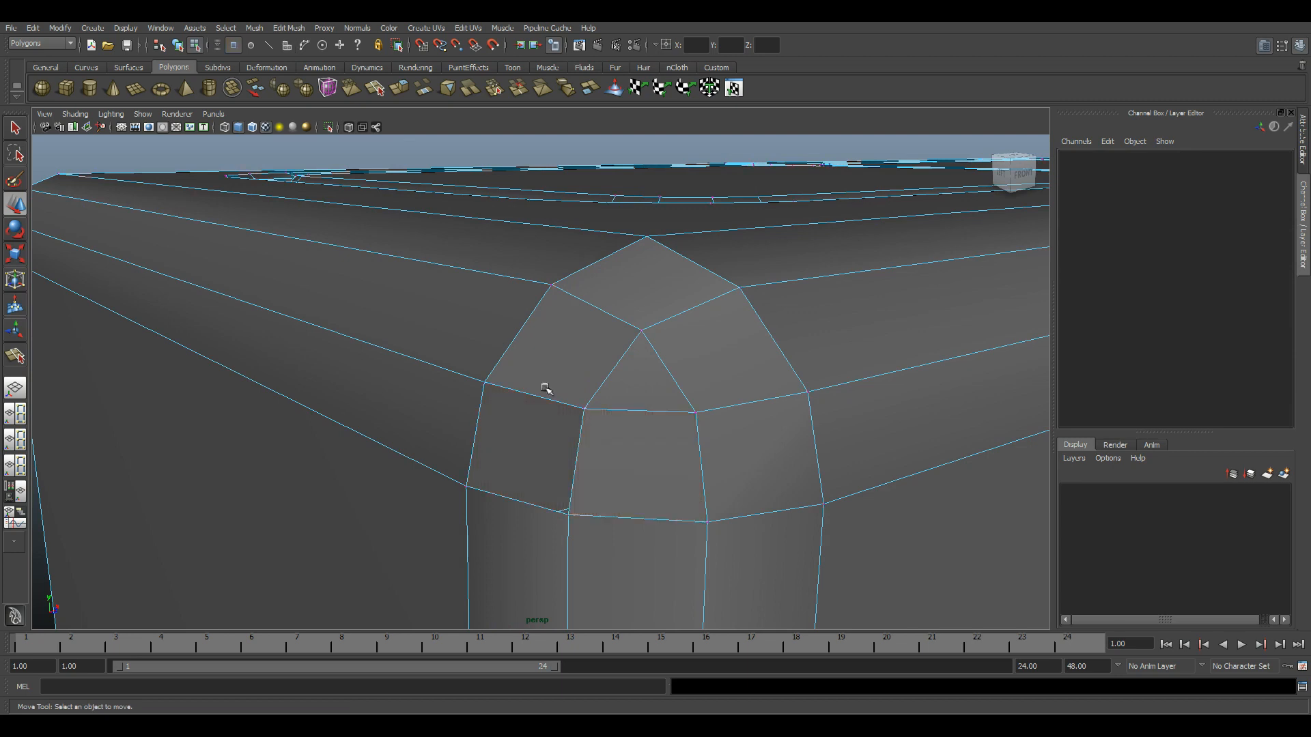
left_click(540, 399)
left_click_drag(541, 398, 477, 468, "alt")
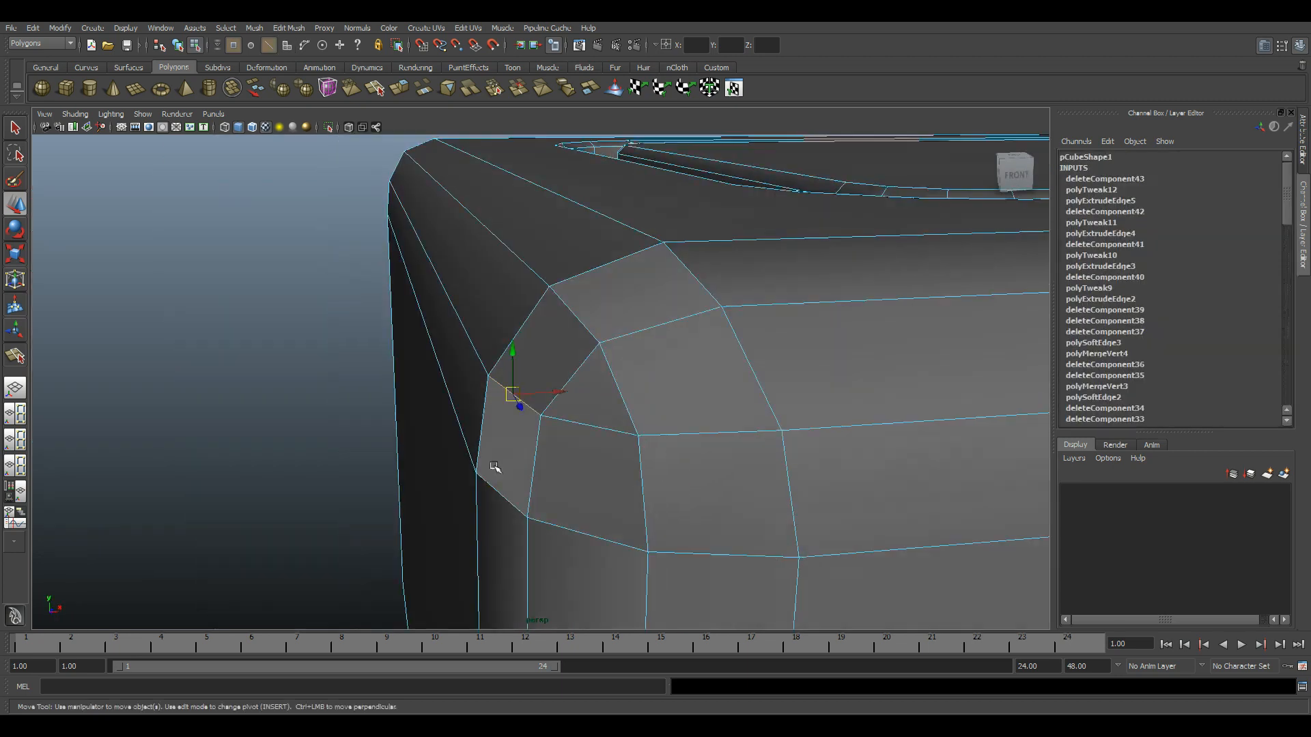
left_click(393, 91)
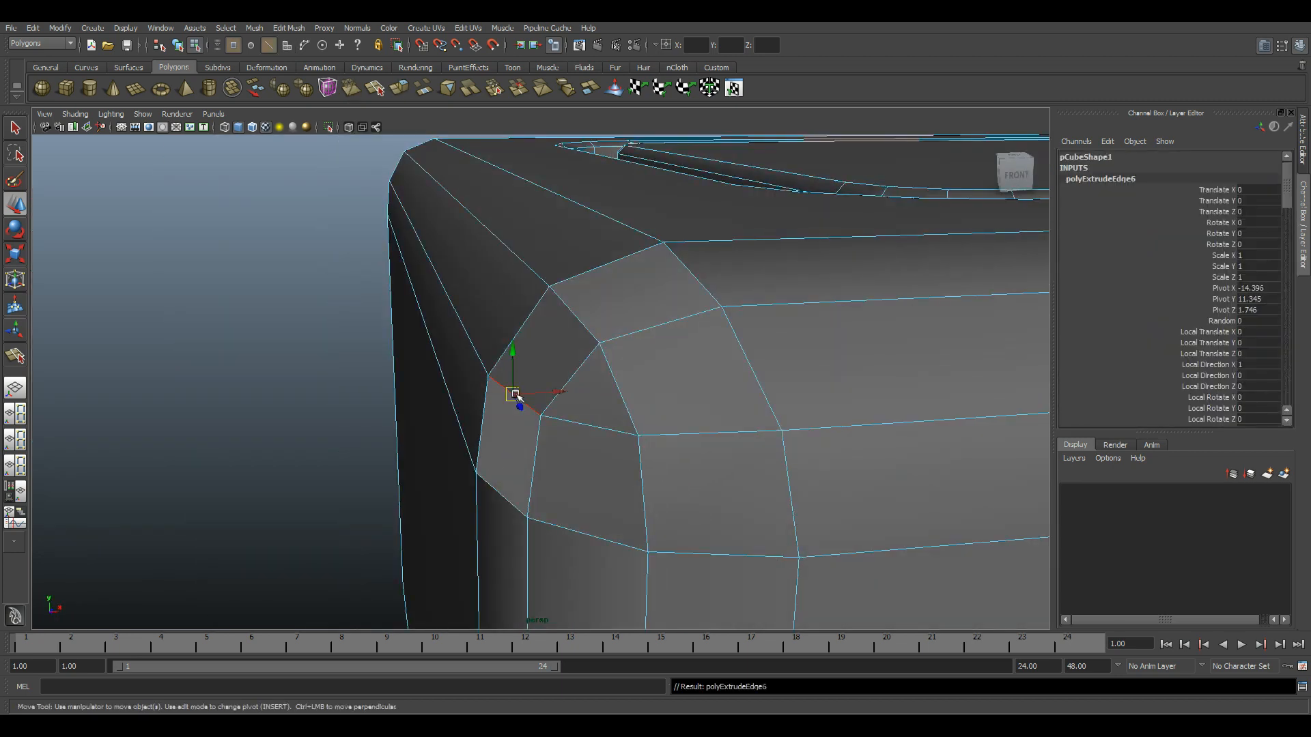
left_click_drag(512, 395, 441, 457)
- Snap both vertices of this last extruded edge onto the lower opening's bottom corners
key("w")
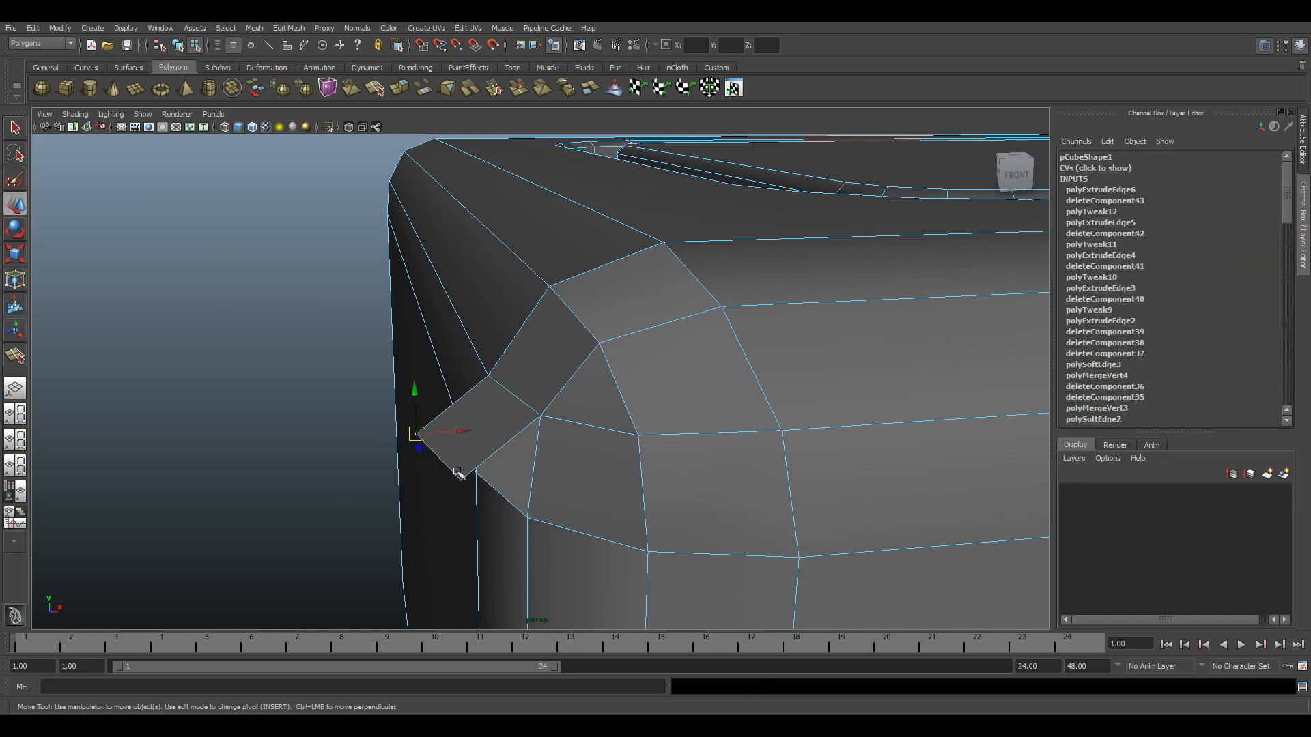
key("v")
left_click_drag(462, 481, 528, 518)
left_click(417, 435)
key("v")
left_click_drag(418, 434, 618, 407)
- Select the edges around the strip's rounded corner, convert the selection to faces and merge their vertices
scroll(493, 468, "down", 3)
scroll(617, 407, "down", 4)
right_click_drag(619, 406, 692, 366)
left_click(639, 396)
middle_click_drag(639, 396, 570, 392, "alt")
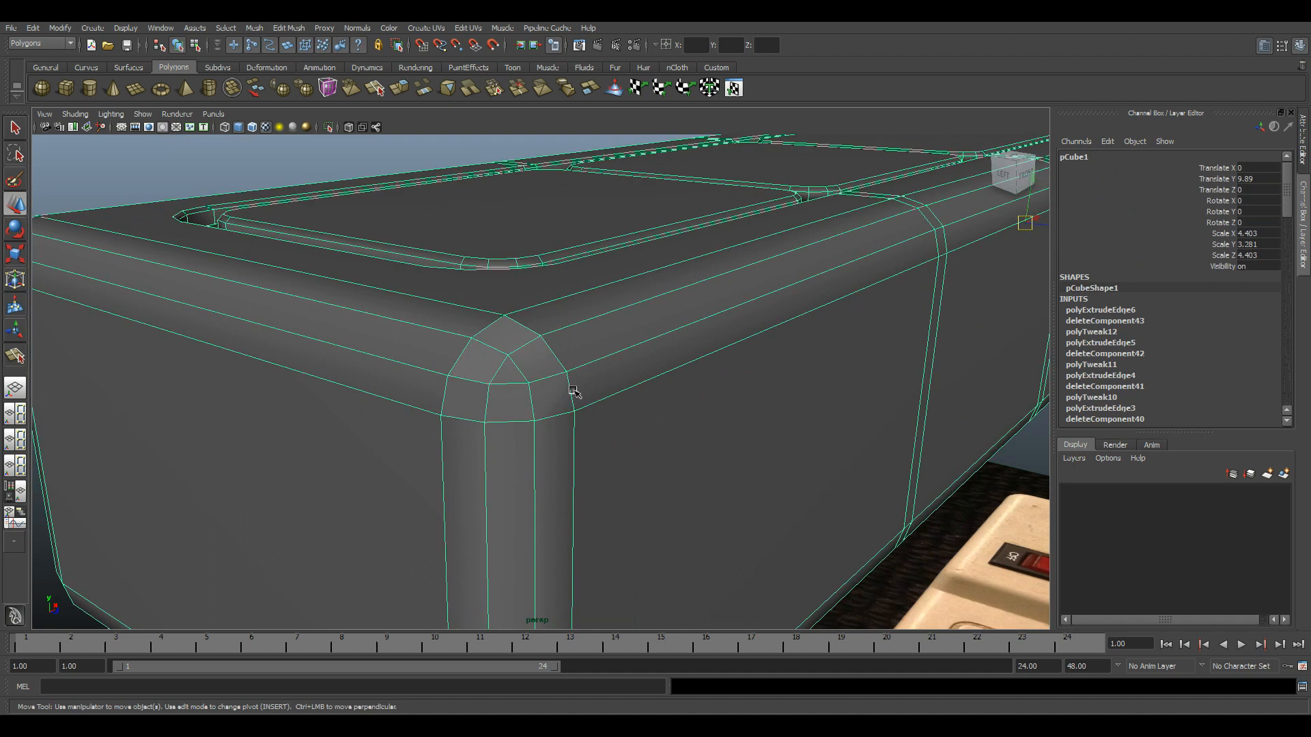
right_click_drag(571, 392, 552, 340)
left_click_drag(629, 447, 629, 448)
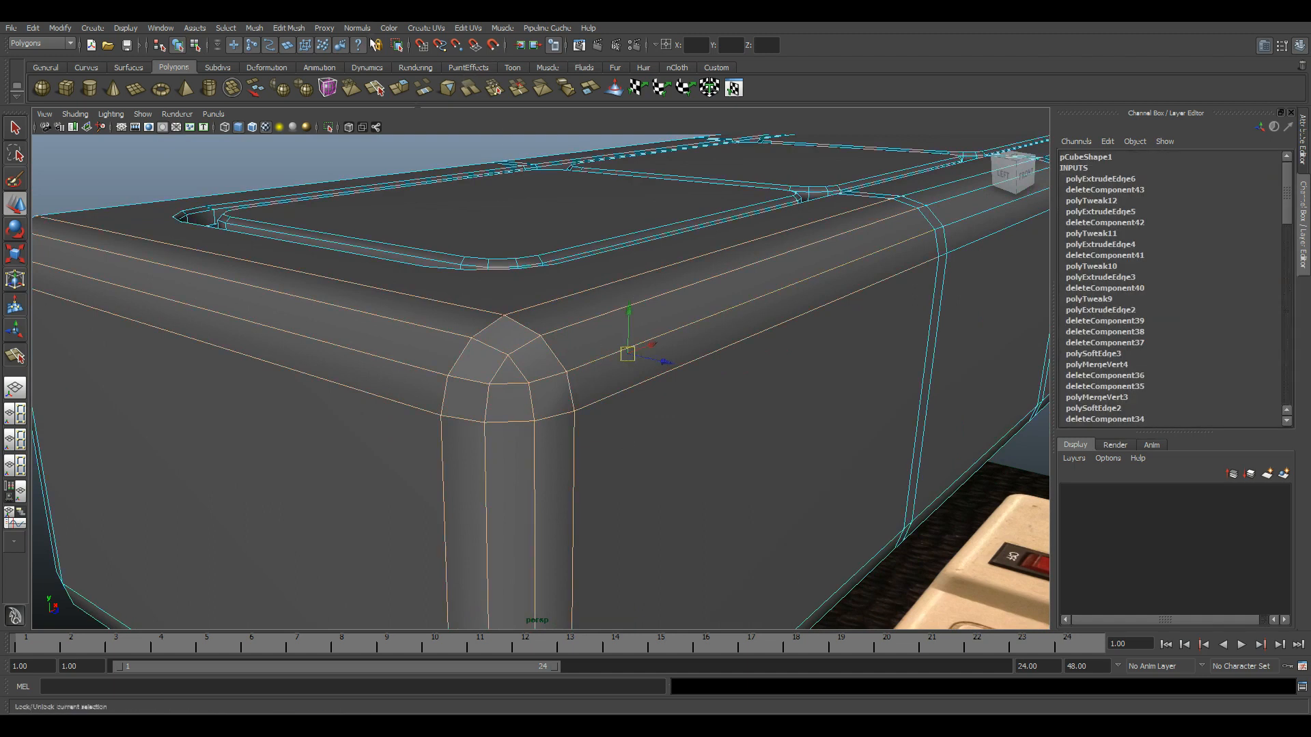
key("ctrl+F11")
scroll(519, 383, "down", 1)
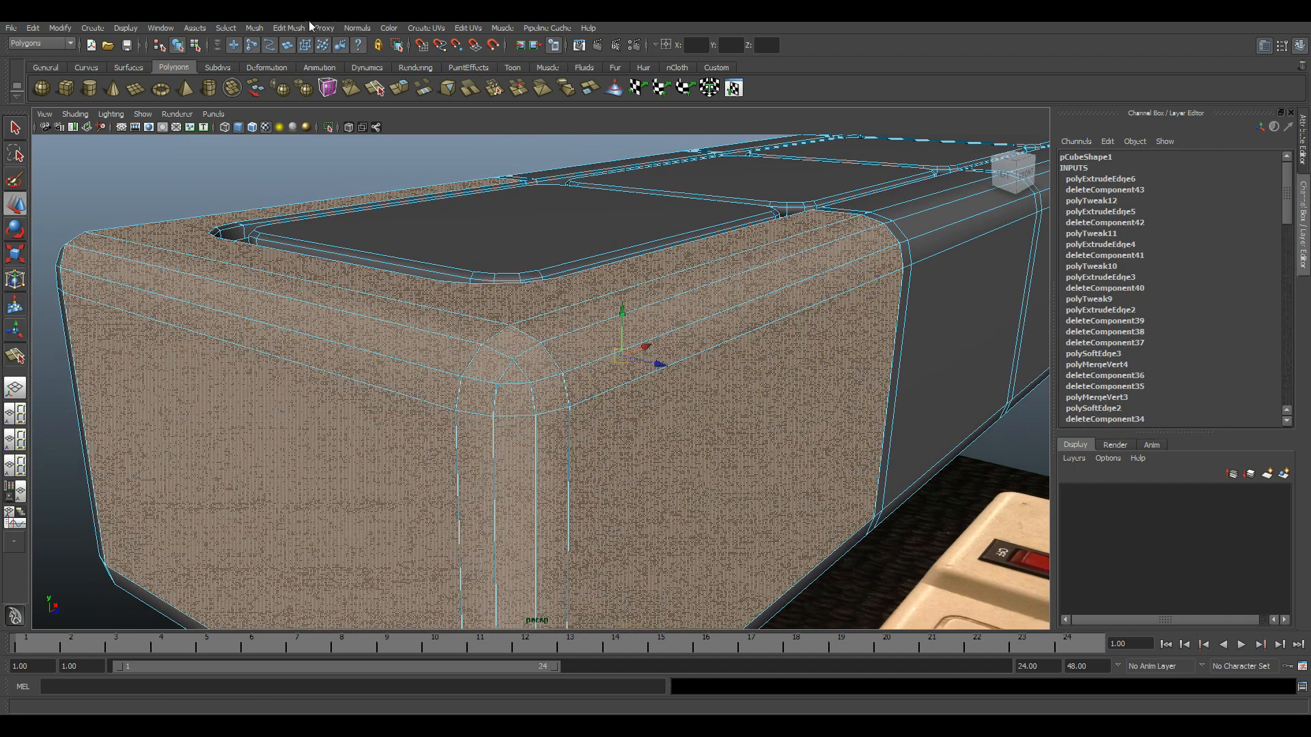
left_click(357, 29)
mouse_move(296, 33)
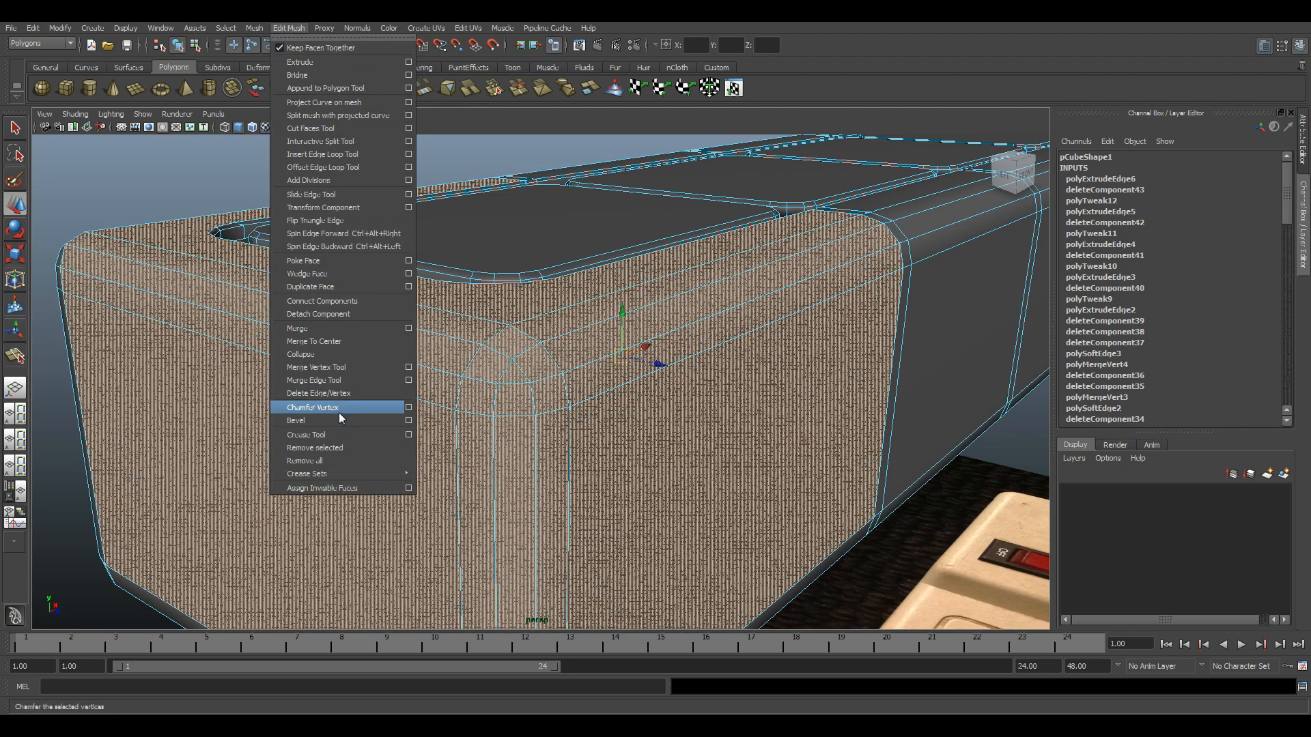
left_click(301, 331)
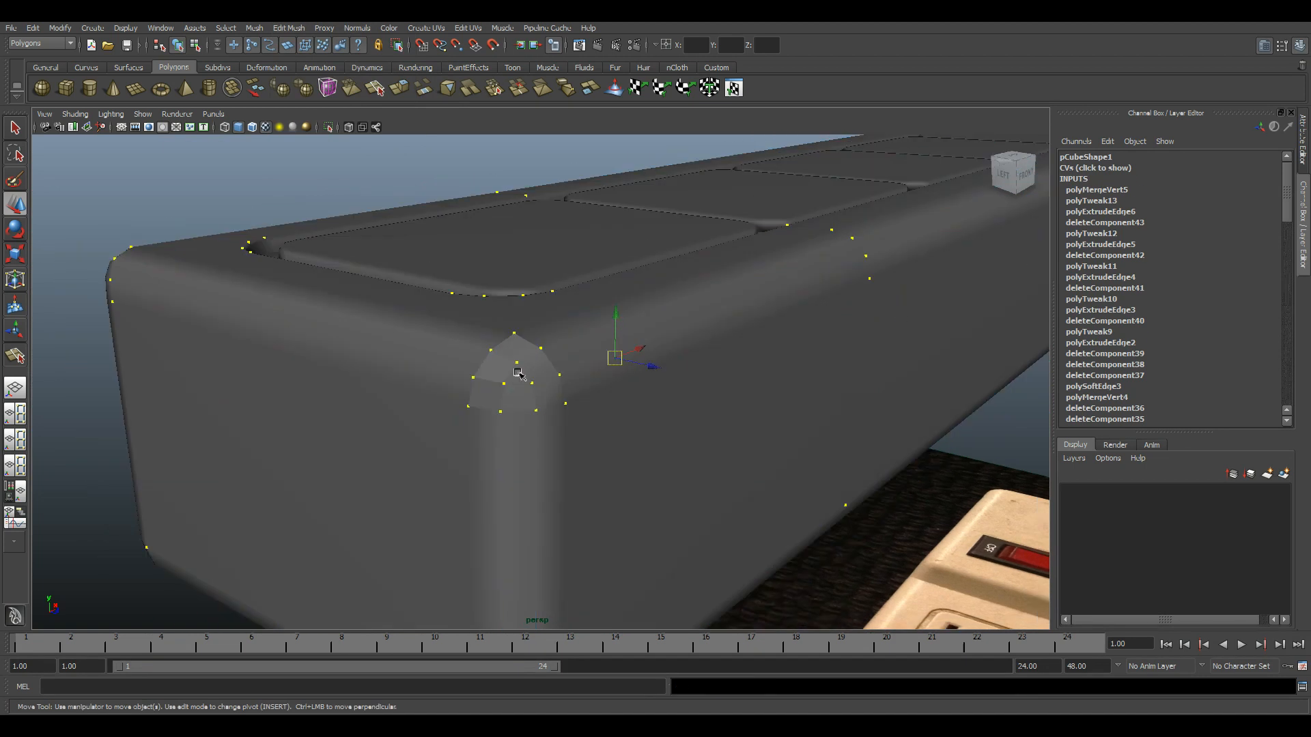
- Soften all edges of the power strip body and deselect it
key("F8")
left_click(358, 28)
left_click(386, 155)
scroll(541, 304, "down", 6)
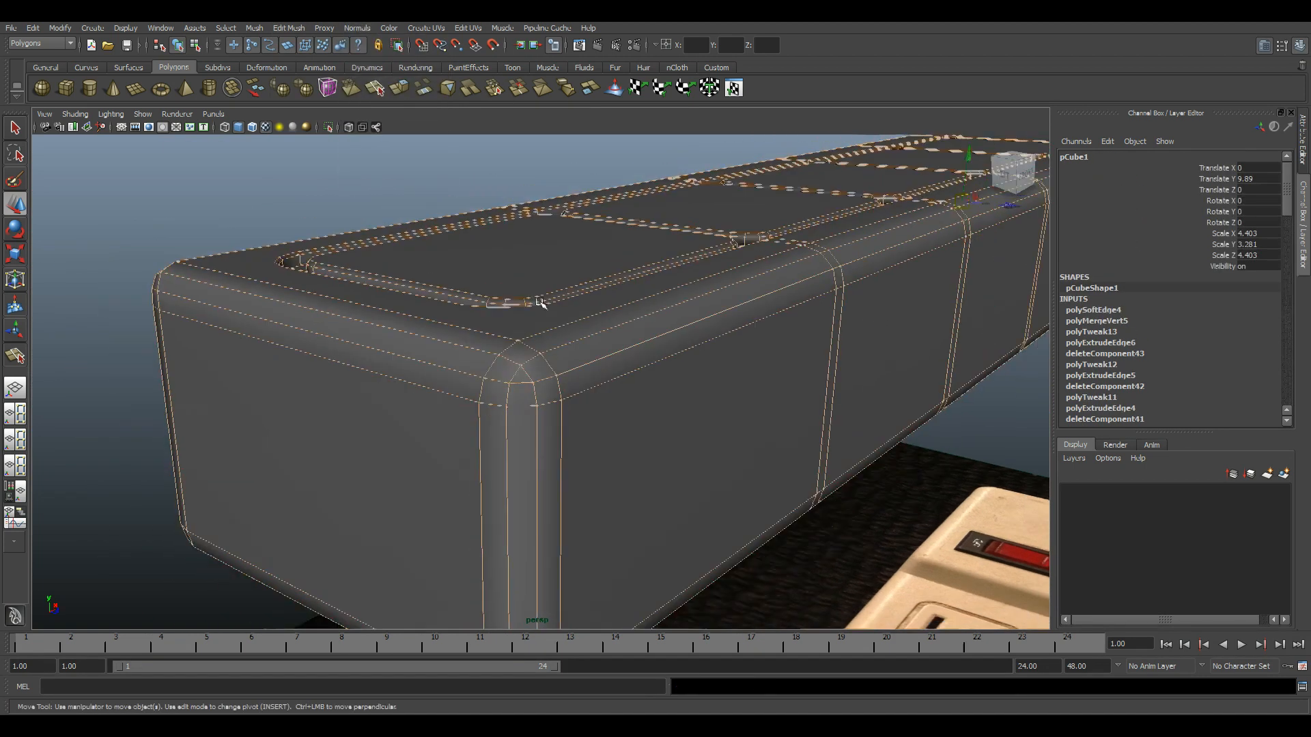
left_click(594, 198)
left_click_drag(506, 388, 542, 444, "alt")
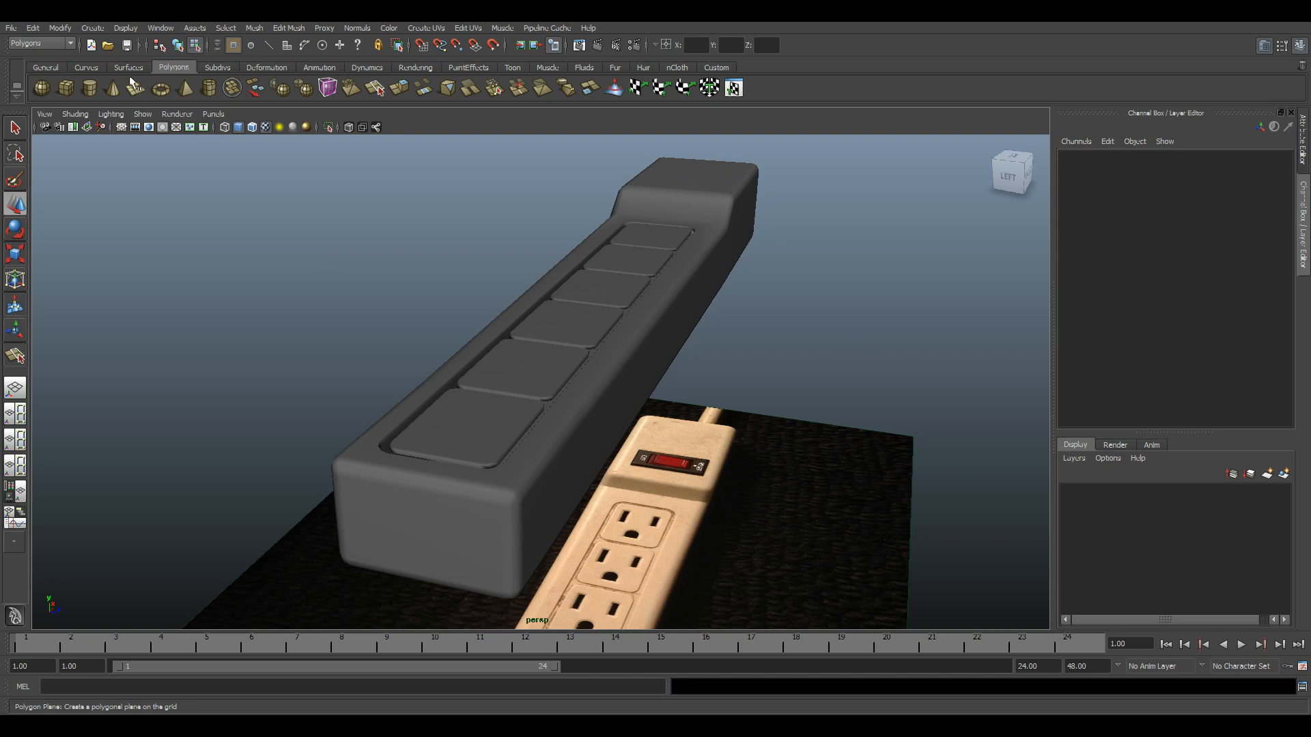
- Create a polygon plane with 1 width and 1 height subdivision and raise it to about 13.27 in Y
left_click(136, 90)
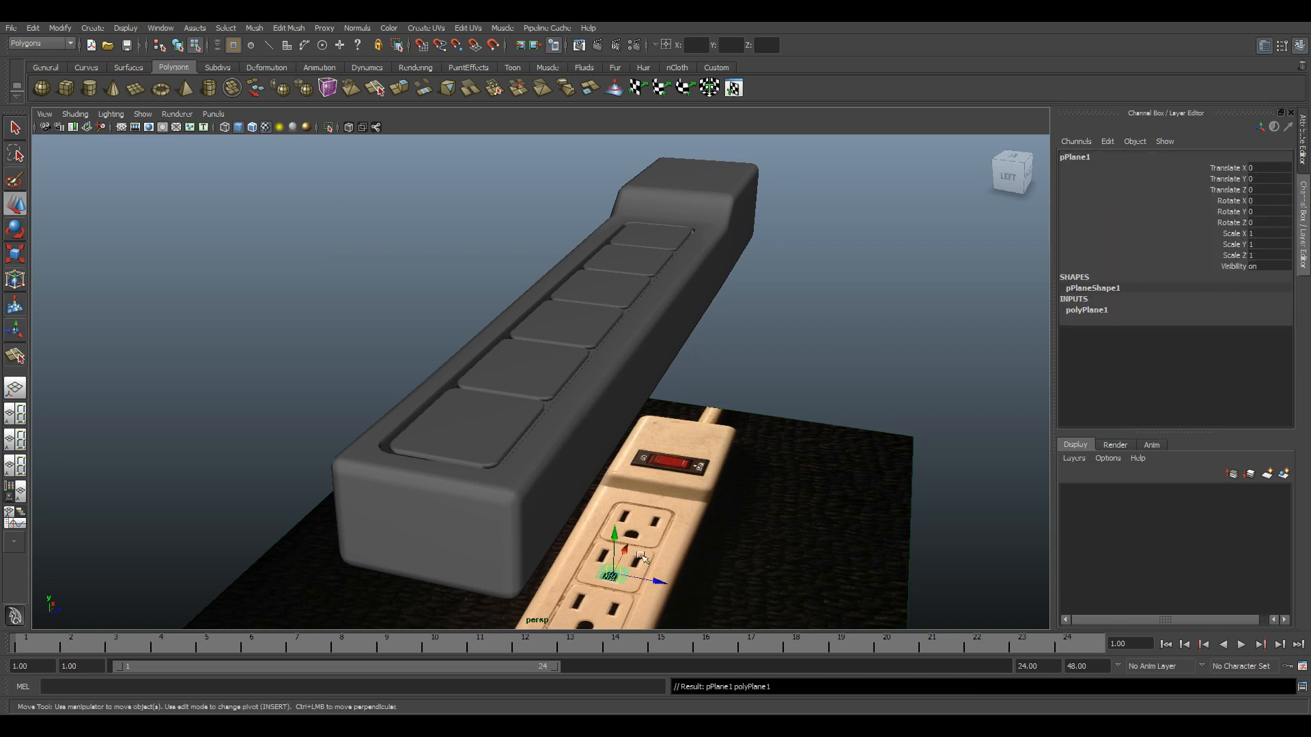
left_click(1086, 311)
left_click_drag(613, 540, 706, 385)
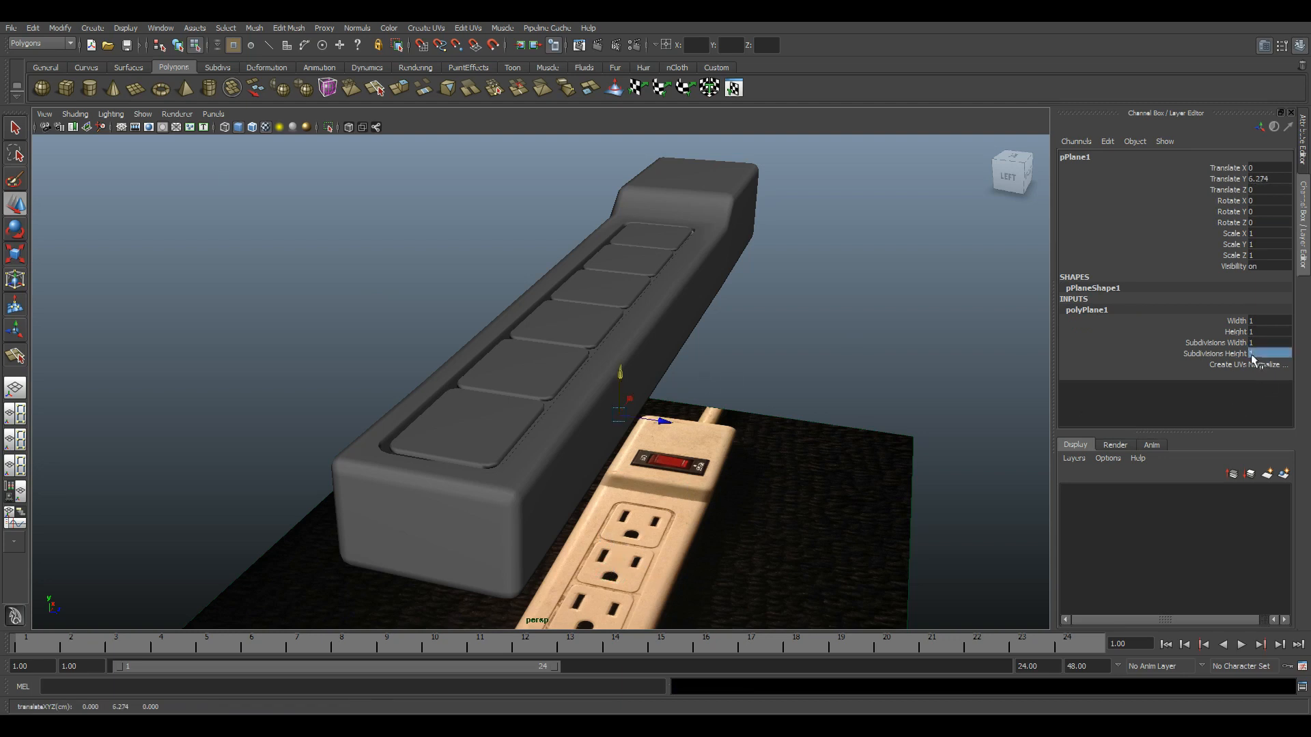
left_click_drag(620, 373, 623, 240)
- Scale the plane uniformly to about 25.95
scroll(622, 247, "down", 4)
left_click_drag(737, 273, 681, 238, "alt")
key("r")
left_click_drag(675, 284, 1065, 290)
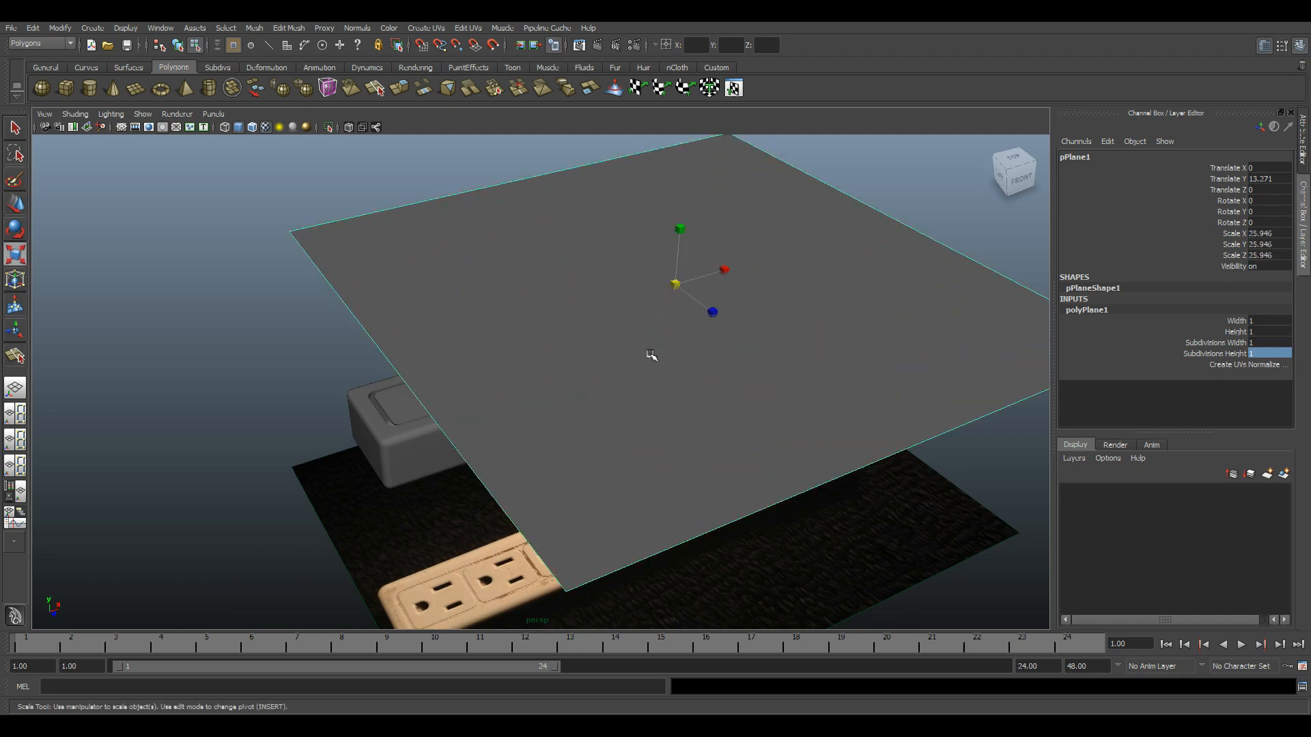
- In the top view, narrow the plane to about 3.93 in Z and shift it to about -1.3 in X
right_click_drag(651, 355, 628, 311, "alt")
left_click_drag(628, 311, 615, 374, "alt")
key("space")
key("space")
right_click_drag(614, 331, 453, 339, "alt")
middle_click_drag(453, 339, 513, 316, "alt")
scroll(504, 355, "down", 1)
left_click_drag(476, 461, 480, 419)
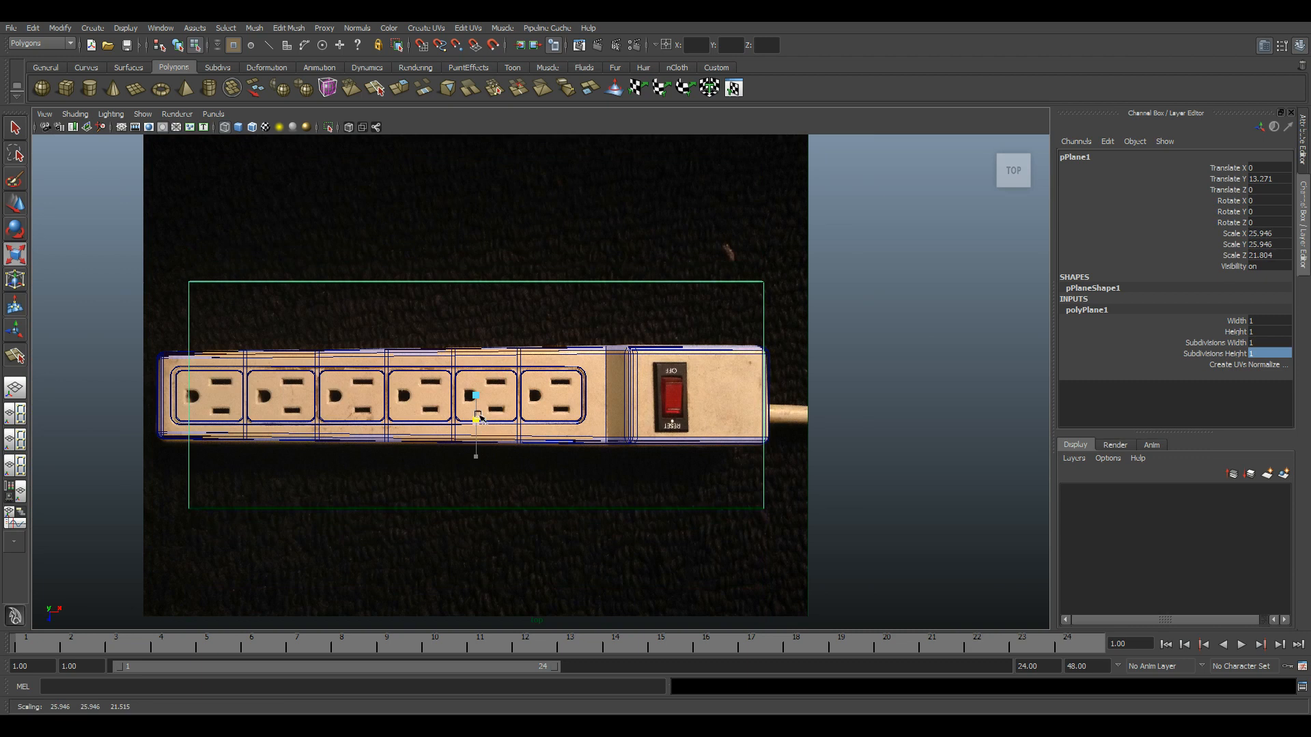
scroll(380, 403, "up", 2)
key("w")
left_click_drag(609, 413, 548, 412)
middle_click_drag(172, 418, 398, 401, "alt")
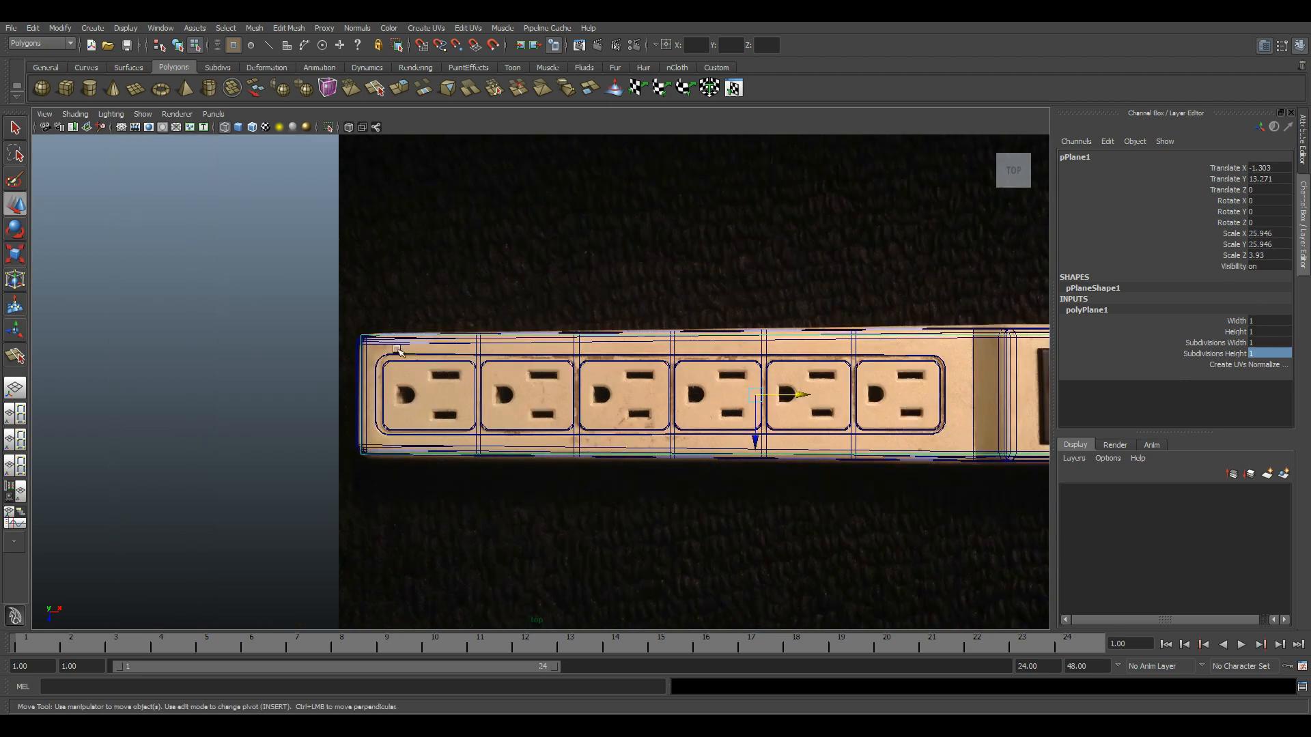
- Shrink the plane uniformly to about 21.9 in X and position it at about -2.25 in X over the outlets
middle_click_drag(555, 389, 518, 387, "alt")
key("r")
left_click_drag(720, 393, 695, 393)
key("w")
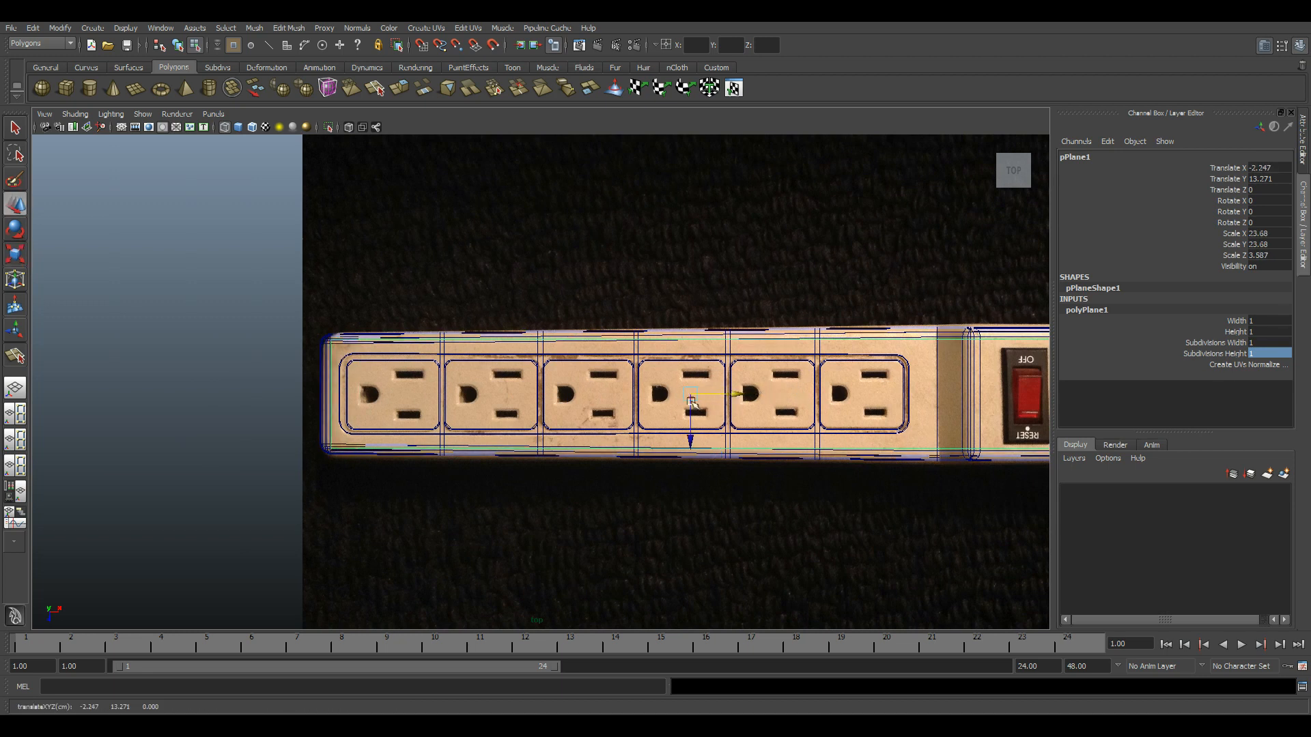
key("r")
left_click_drag(690, 395, 659, 396)
- In the perspective view, lower the plane above the strip to about 13.14 in Y
key("space")
key("space")
left_click_drag(722, 331, 785, 311, "alt")
scroll(679, 407, "up", 3)
key("w")
left_click_drag(629, 203, 628, 200)
mouse_move(714, 307)
left_mouse_down("alt")
mouse_move(748, 283)
mouse_move(715, 307)
left_mouse_up("alt")
scroll(685, 392, "up", 3)
middle_click_drag(573, 423, 669, 328, "alt")
scroll(677, 369, "up", 3)
middle_click_drag(679, 387, 639, 457, "alt")
middle_click_drag(597, 383, 550, 405, "alt")
scroll(689, 368, "down", 2)
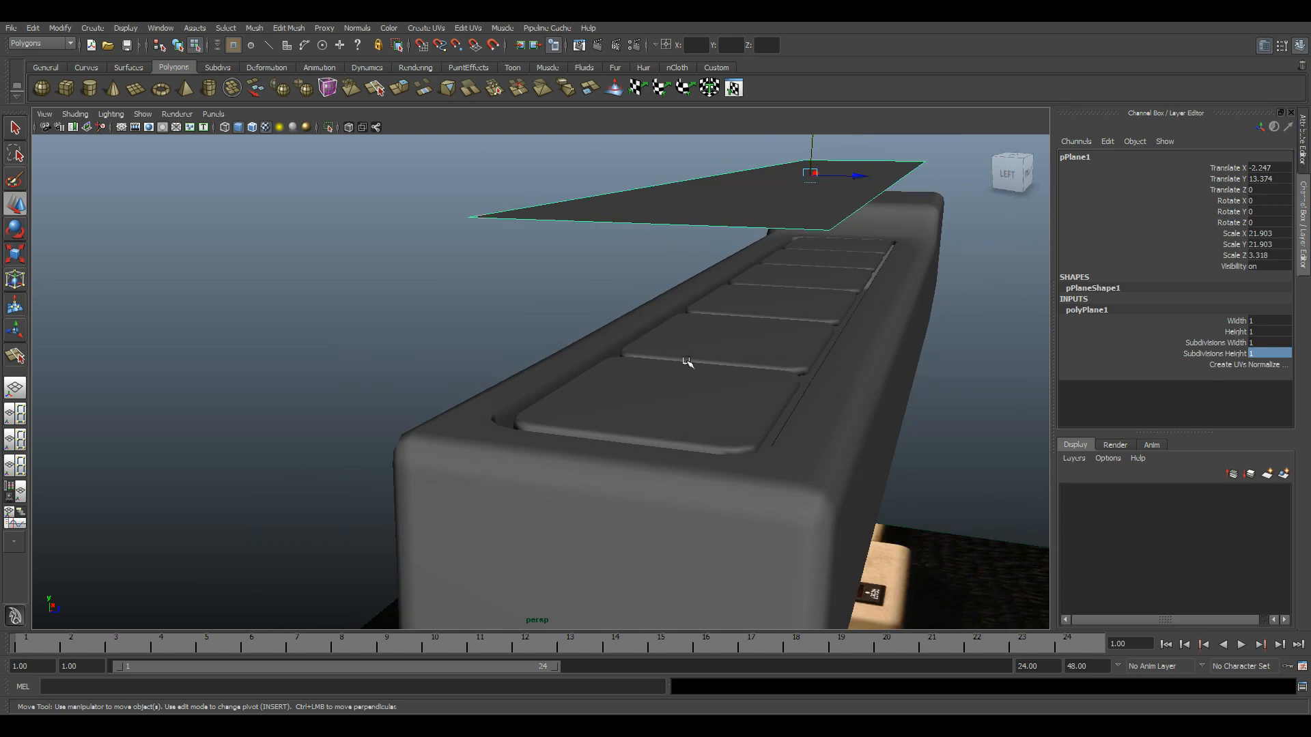
left_click_drag(633, 304, 645, 331, "alt")
left_click_drag(797, 155, 797, 166)
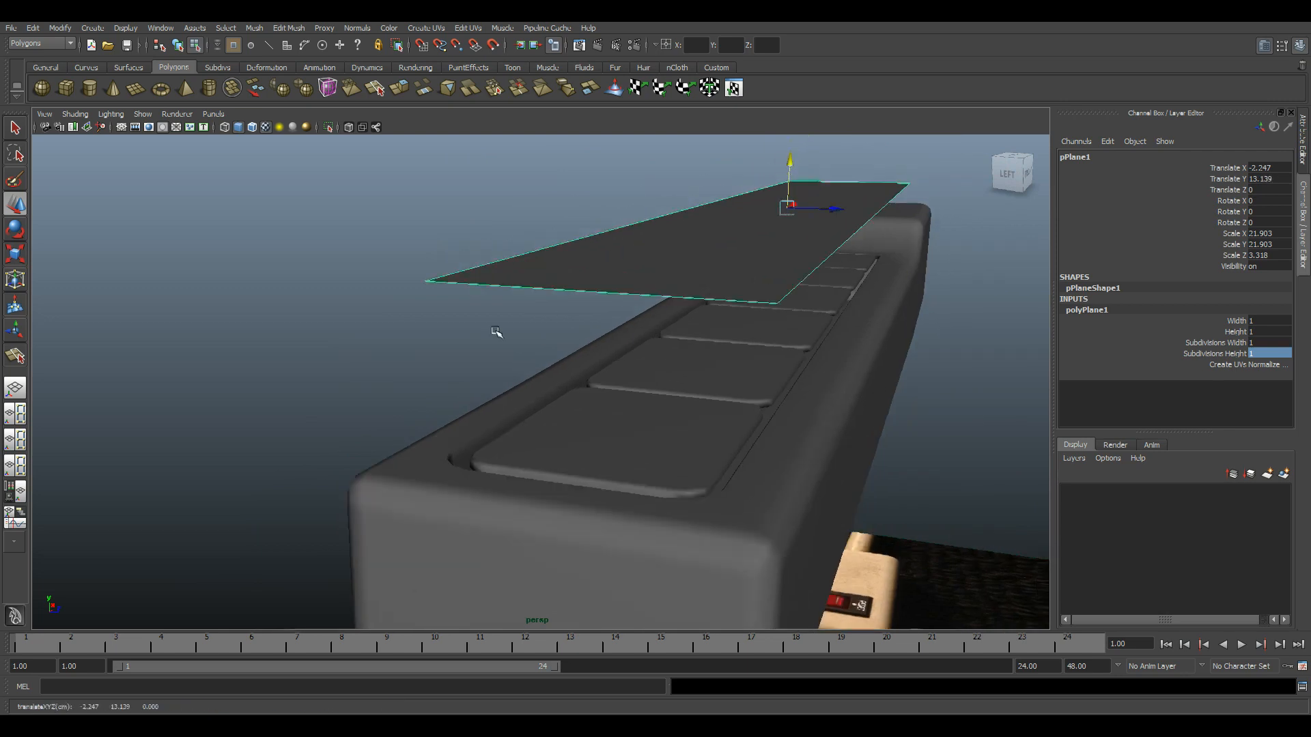
- Show the wireframe on the shaded model and lower the plane to about 11.42 in Y at the strip's top surface
scroll(519, 382, "up", 4)
middle_click_drag(410, 437, 510, 357, "alt")
scroll(567, 410, "up", 3)
left_click_drag(591, 425, 578, 441, "alt")
middle_click_drag(341, 592, 410, 536, "alt")
left_click(250, 128)
middle_click_drag(638, 321, 495, 430, "alt")
right_click_drag(542, 366, 689, 375, "alt")
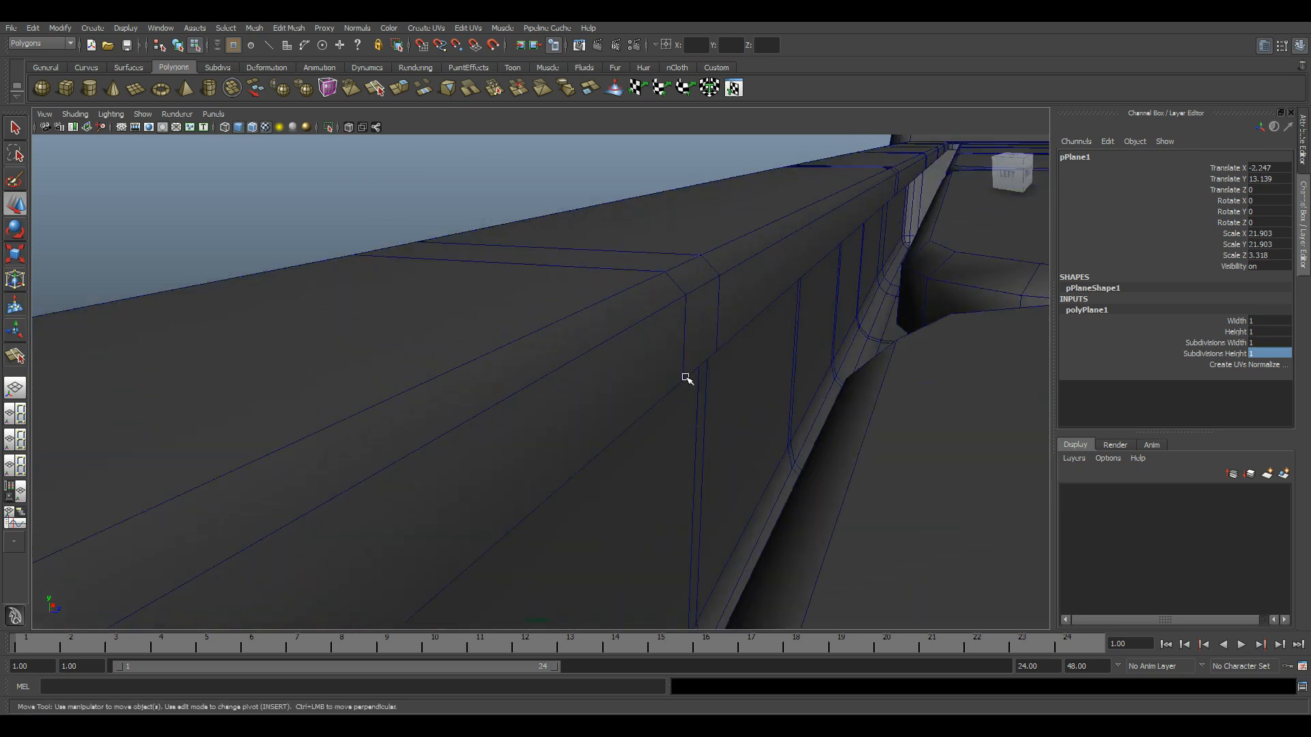
middle_click_drag(685, 378, 682, 379)
scroll(707, 386, "down", 5)
left_click_drag(737, 412, 629, 369, "alt")
- In the top view, narrow the plane to about 3.06 in Z around the outlet recess
key("space")
key("space")
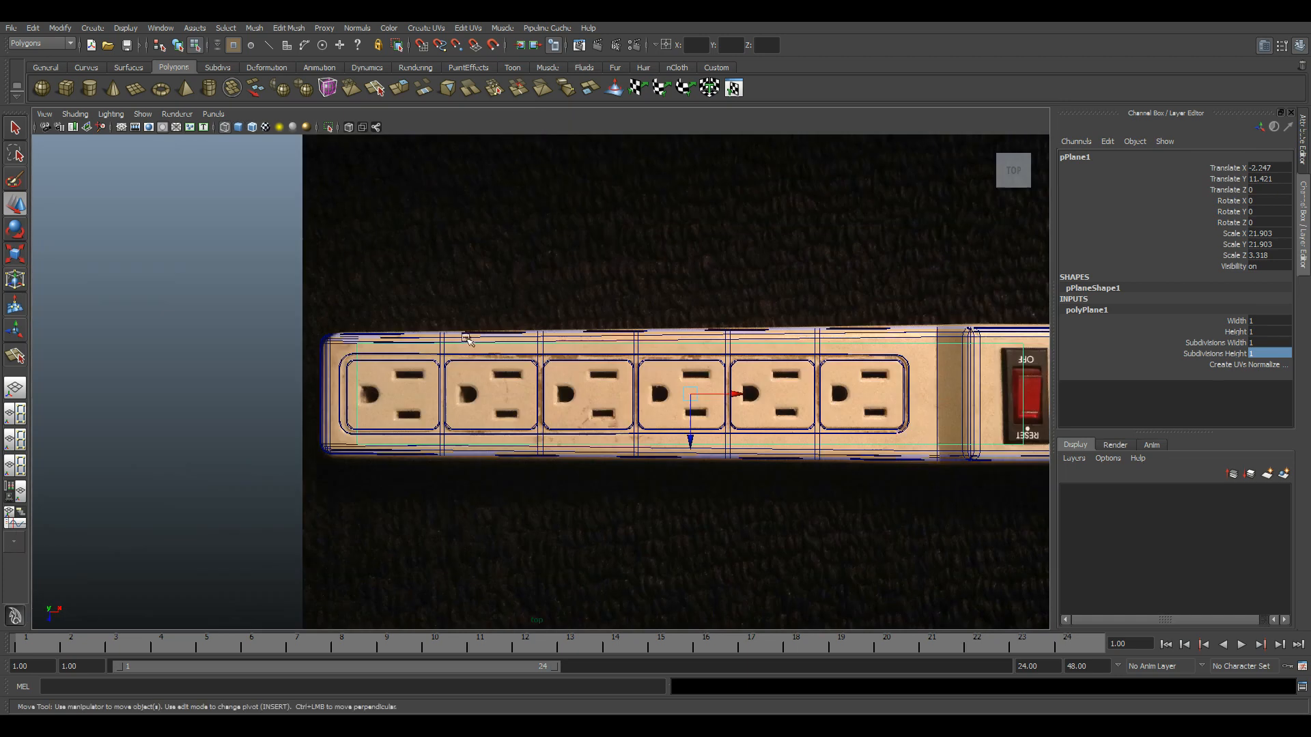
scroll(478, 352, "up", 4)
scroll(489, 357, "up", 2)
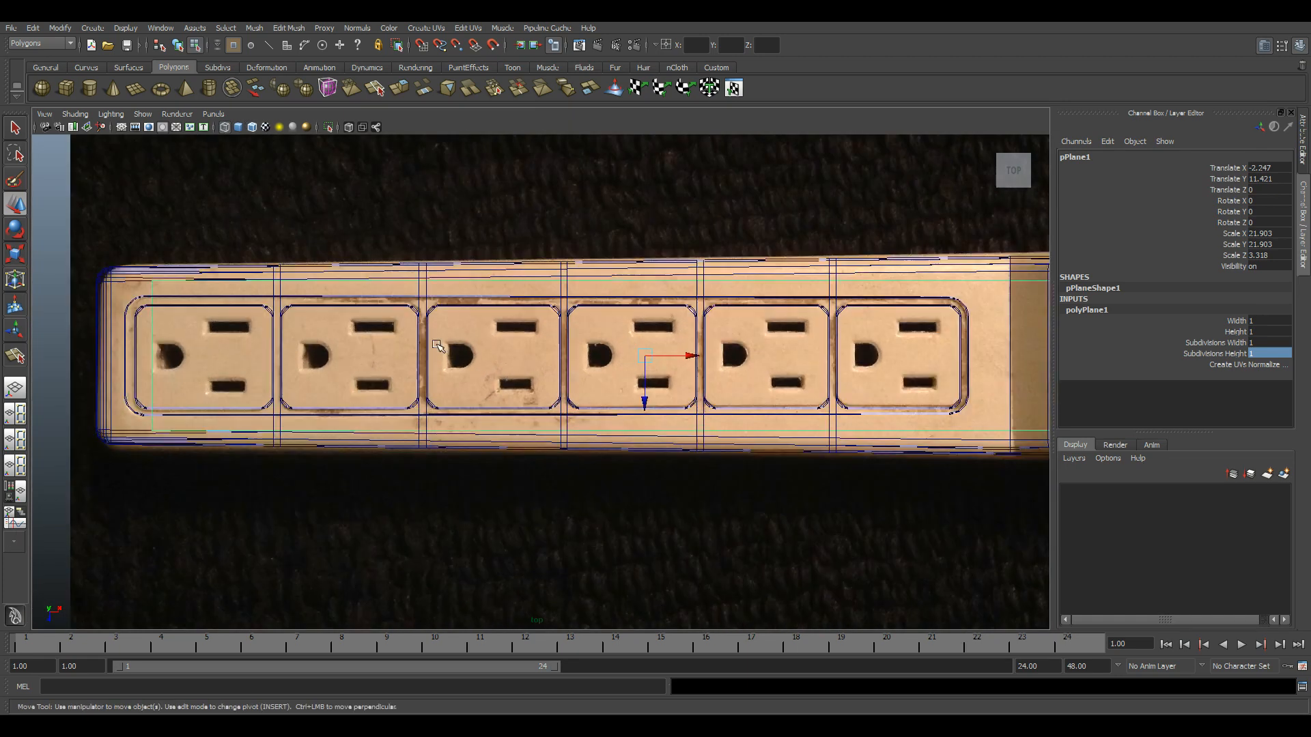
key("6")
key("r")
key("4")
key("5")
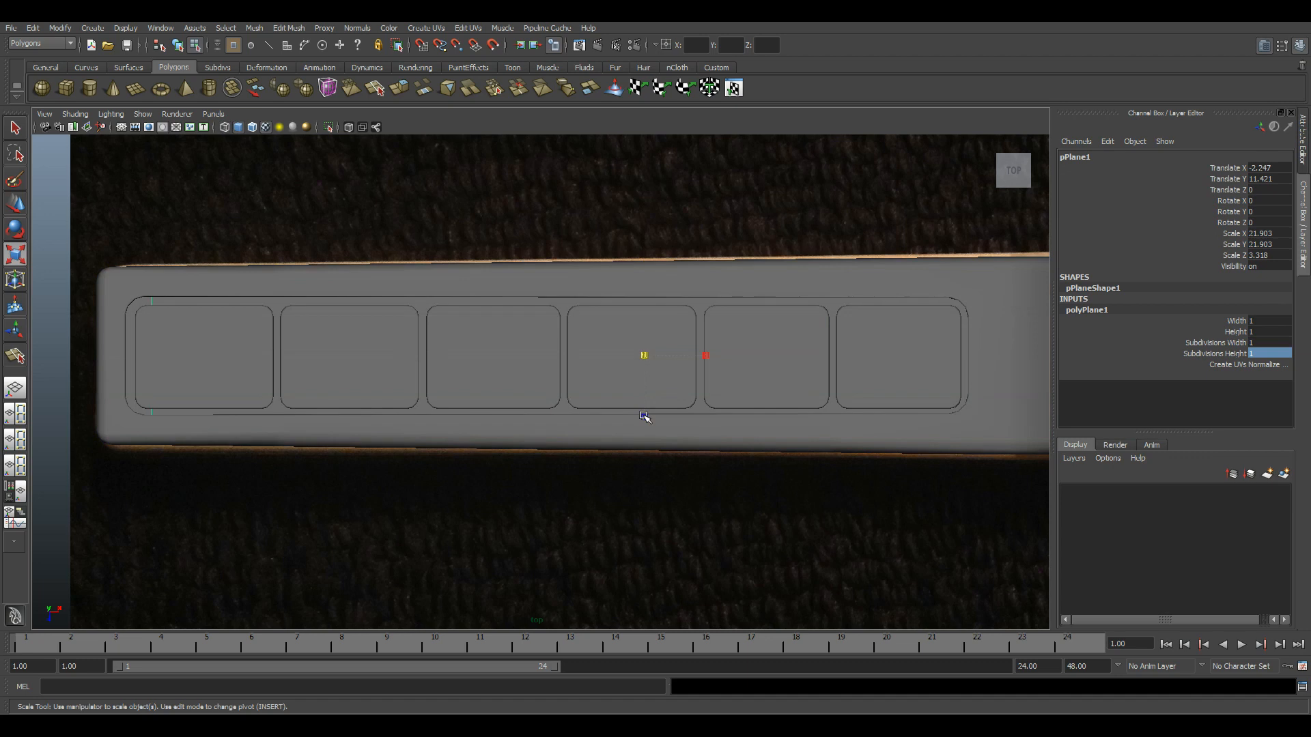
left_click_drag(633, 399, 643, 416)
key("4")
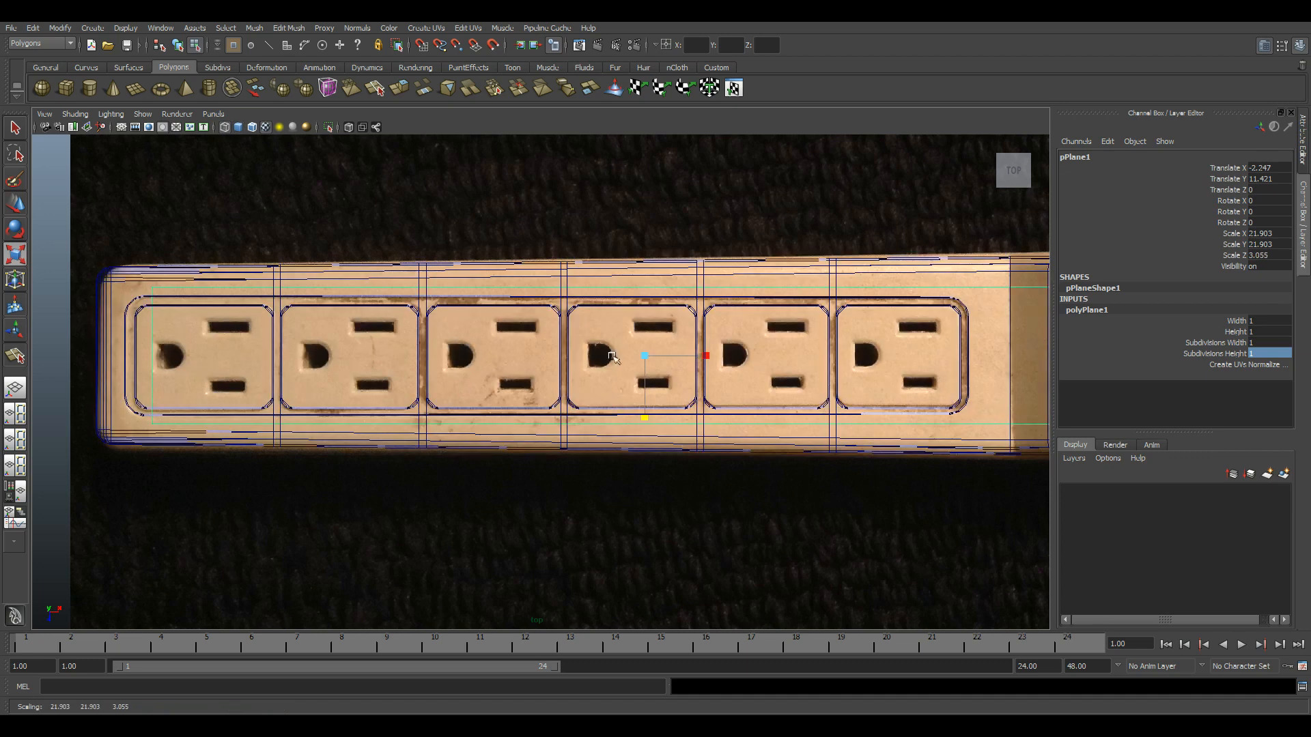
- Shift the plane along X toward the strip's end and move its end vertices to fit around the outlet recess
scroll(828, 376, "down", 1)
key("w")
left_click_drag(683, 359, 616, 356)
left_click_drag(62, 321, 244, 286, "alt")
right_click_drag(232, 261, 193, 254)
left_click_drag(186, 234, 255, 446)
left_click_drag(260, 322, 363, 340)
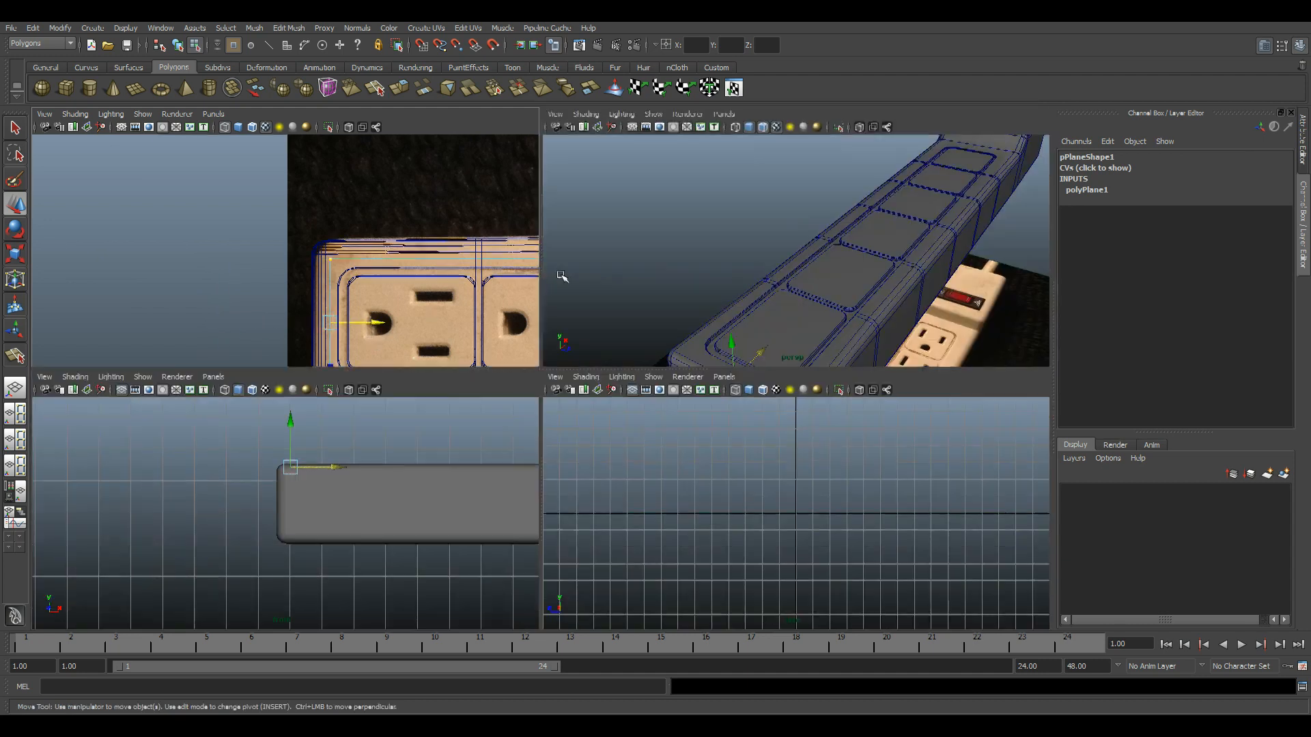
- Return to object mode and examine how the plane sits against the strip's top surface in perspective
key("space")
left_click_drag(562, 278, 764, 401, "alt")
left_click(747, 325)
scroll(585, 415, "up", 3)
left_click_drag(585, 415, 662, 407, "alt")
scroll(815, 440, "up", 5)
middle_click_drag(816, 441, 611, 458, "alt")
left_click_drag(611, 459, 568, 398, "alt")
scroll(629, 445, "down", 5)
left_click_drag(618, 327, 544, 383, "alt")
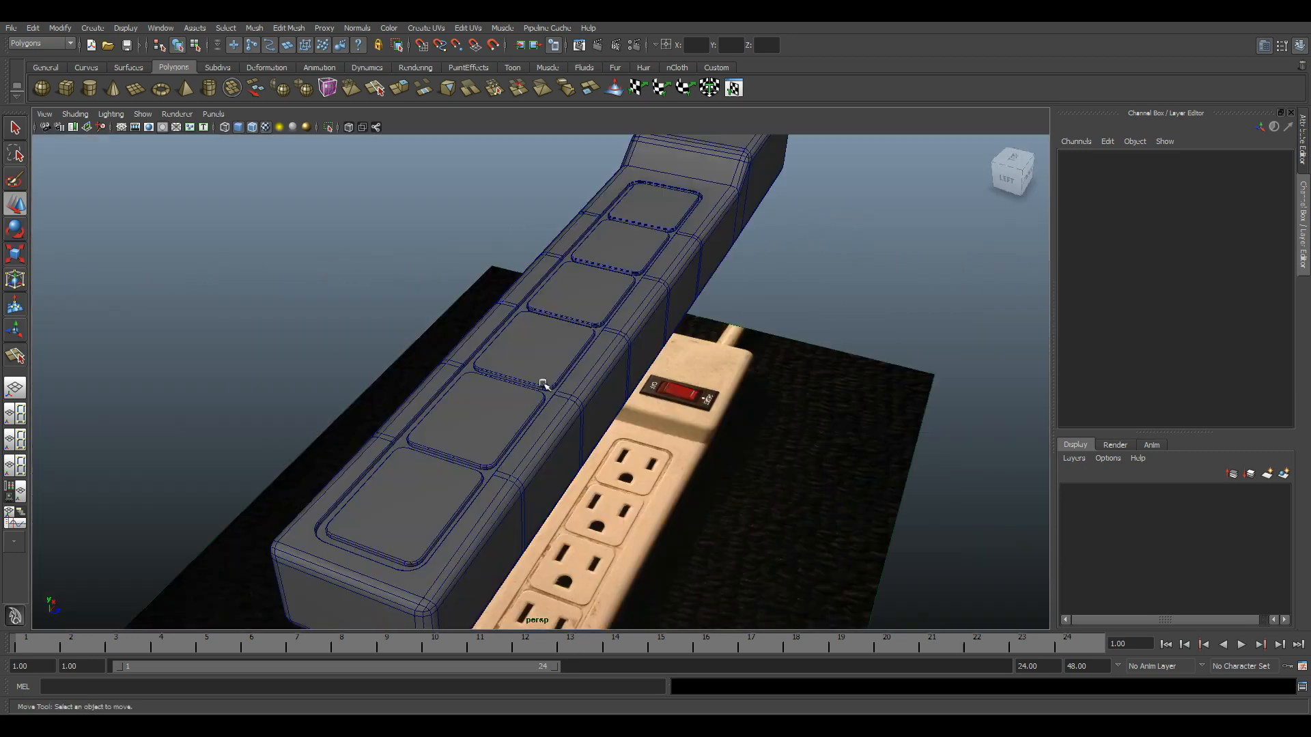
- Turn off the wireframe overlay on the shaded model and inspect the whole power strip
scroll(545, 383, "down", 4)
mouse_move(601, 452)
left_mouse_down("alt")
mouse_move(611, 411)
mouse_move(594, 455)
left_mouse_up("alt")
scroll(611, 411, "up", 4)
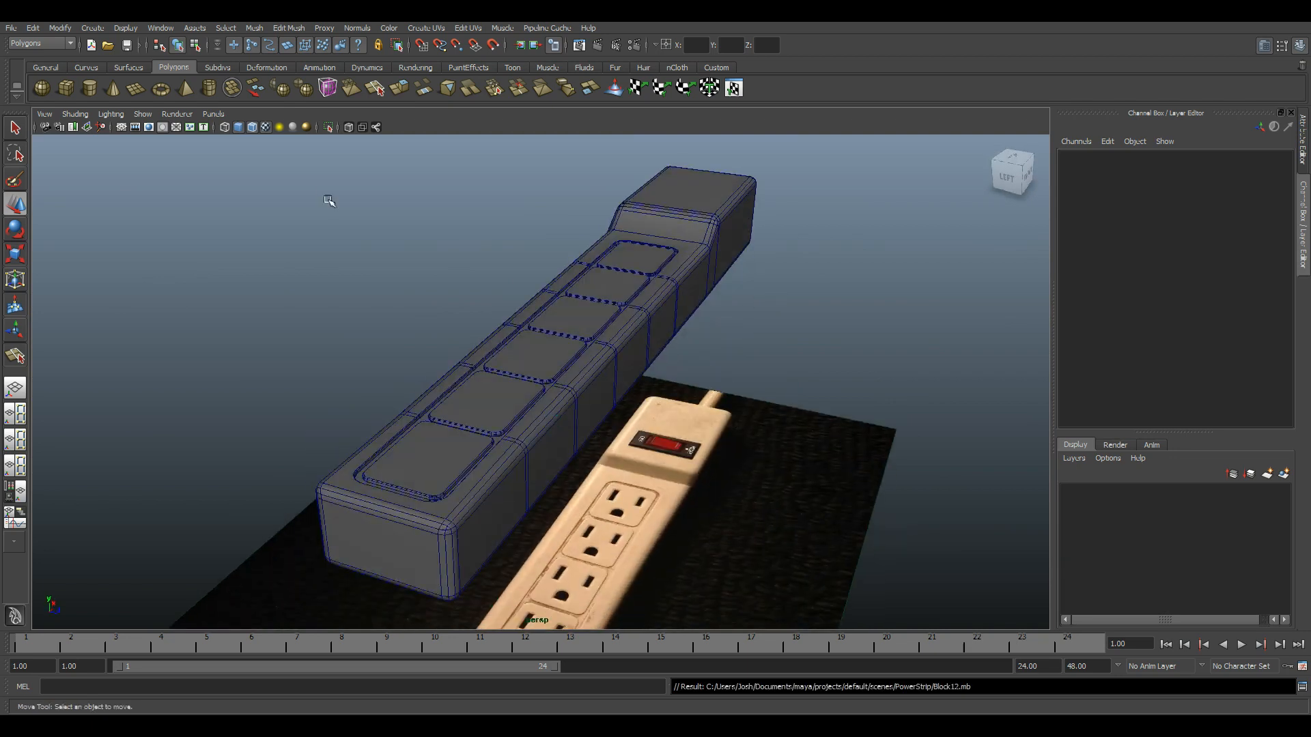
left_click(256, 129)
mouse_move(566, 405)
left_mouse_down("alt")
mouse_move(378, 430)
mouse_move(300, 385)
mouse_move(284, 396)
mouse_move(383, 456)
mouse_move(475, 391)
left_mouse_up("alt")
right_click_drag(475, 390, 620, 372, "alt")
left_click_drag(621, 372, 539, 395, "alt")
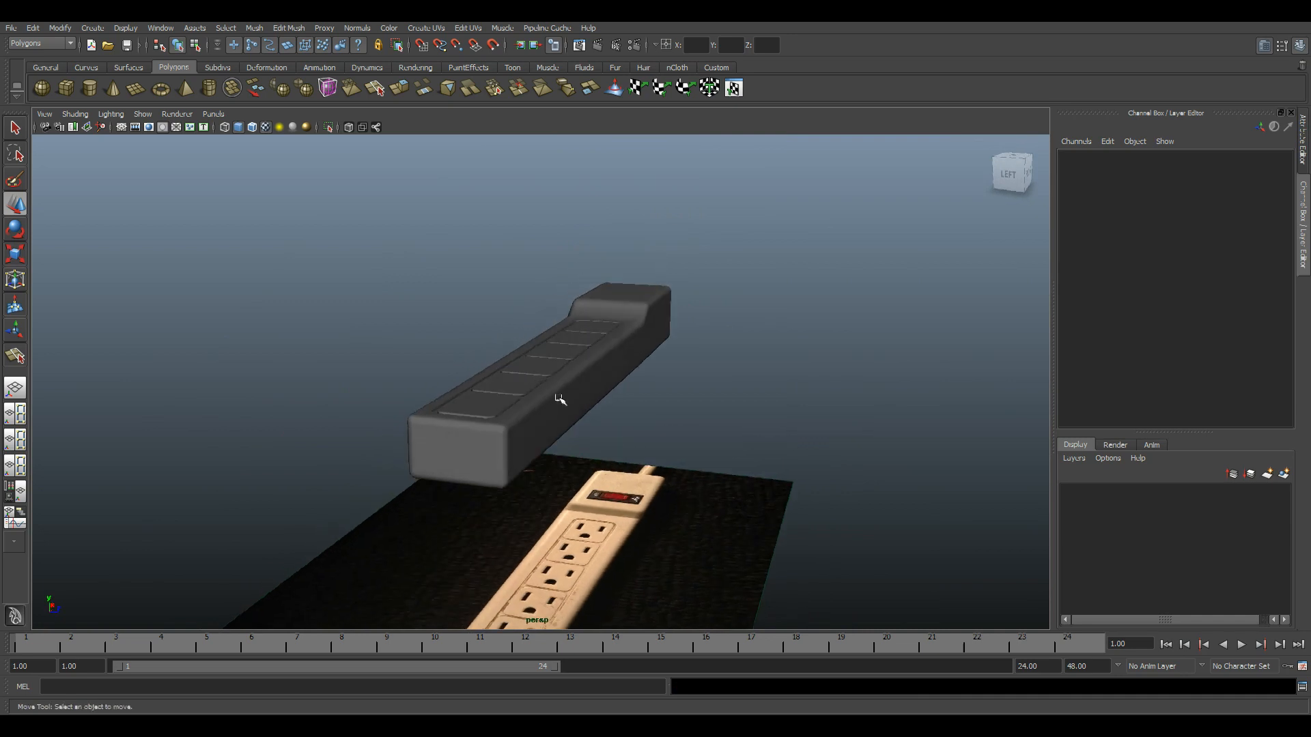
left_click_drag(748, 401, 623, 375, "alt")
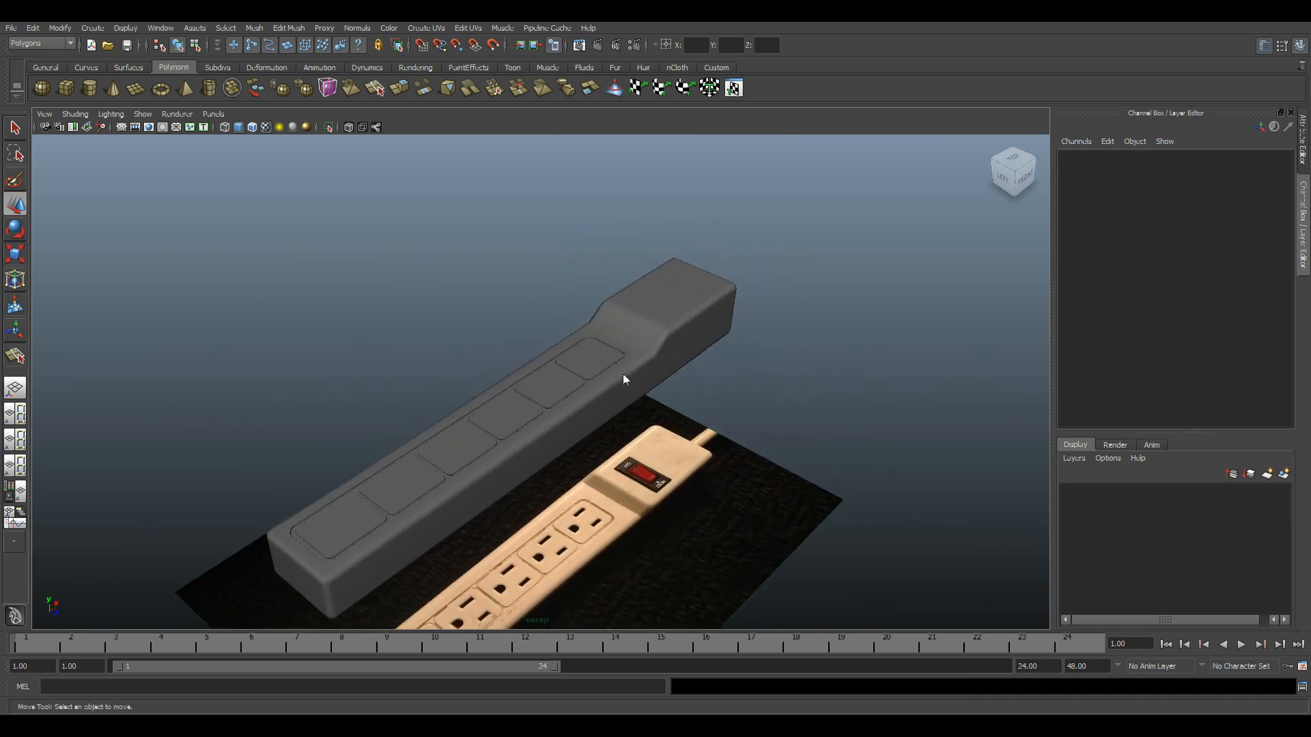
- Examine the power switch and the strip's end on the reference photo in the top view
key("space")
key("space")
middle_click_drag(663, 406, 307, 416, "alt")
middle_click_drag(763, 335, 585, 351, "alt")
right_click_drag(585, 351, 997, 509, "alt")
middle_click_drag(606, 331, 527, 328, "alt")
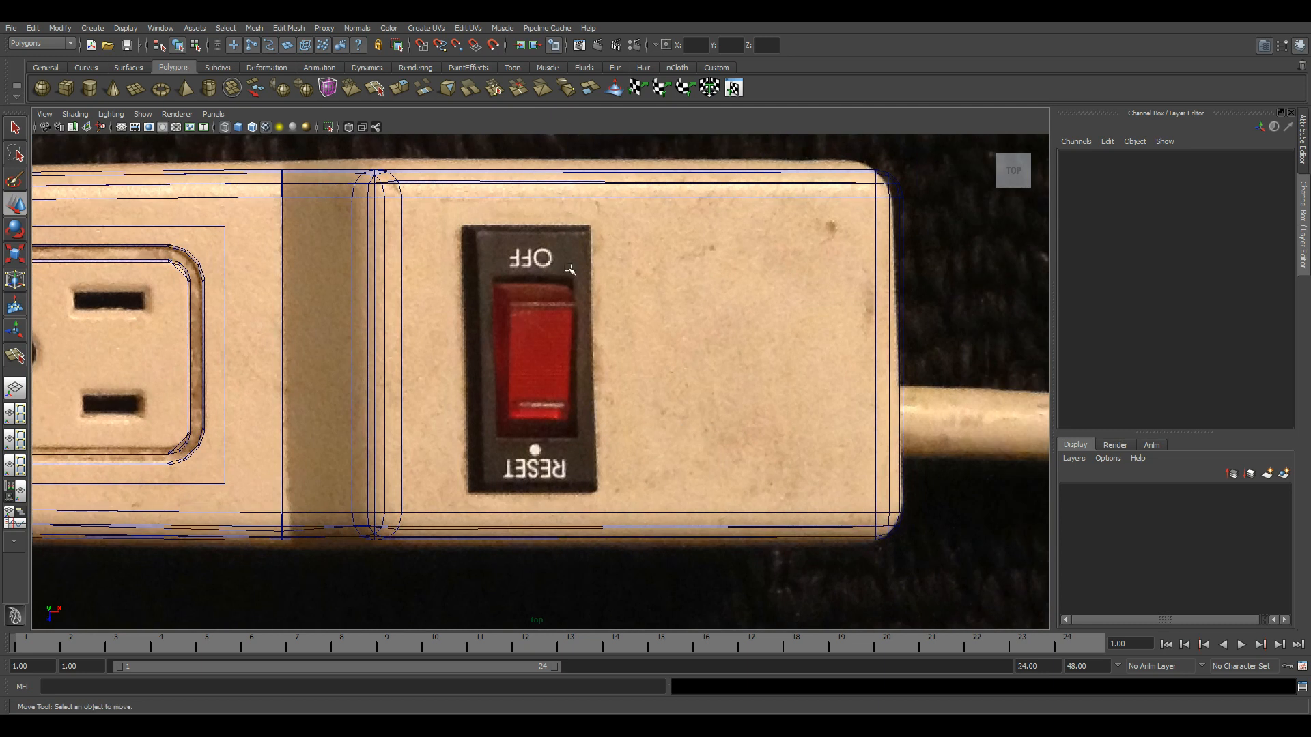
middle_click_drag(775, 358, 765, 370, "alt")
right_click_drag(881, 433, 828, 419, "alt")
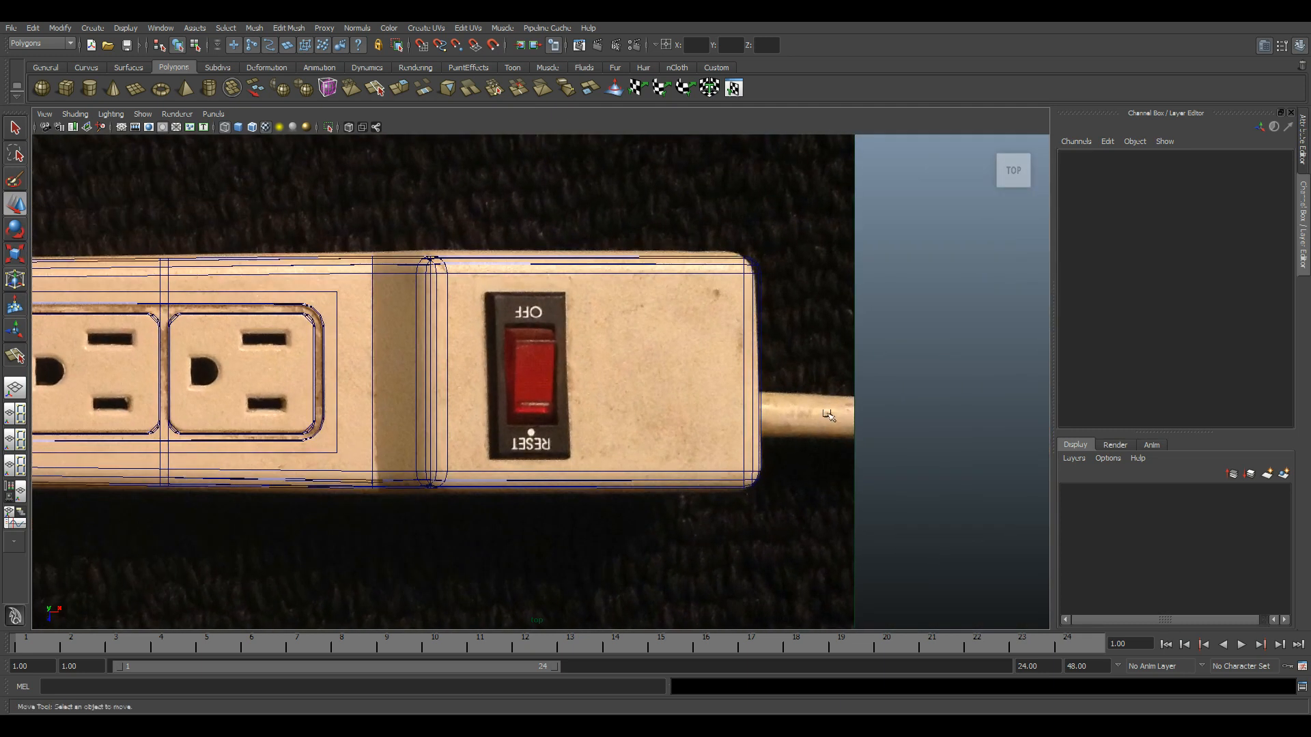
- Save the scene and return to the perspective view of the power strip
key("space")
key("ctrl+s")
key("space")
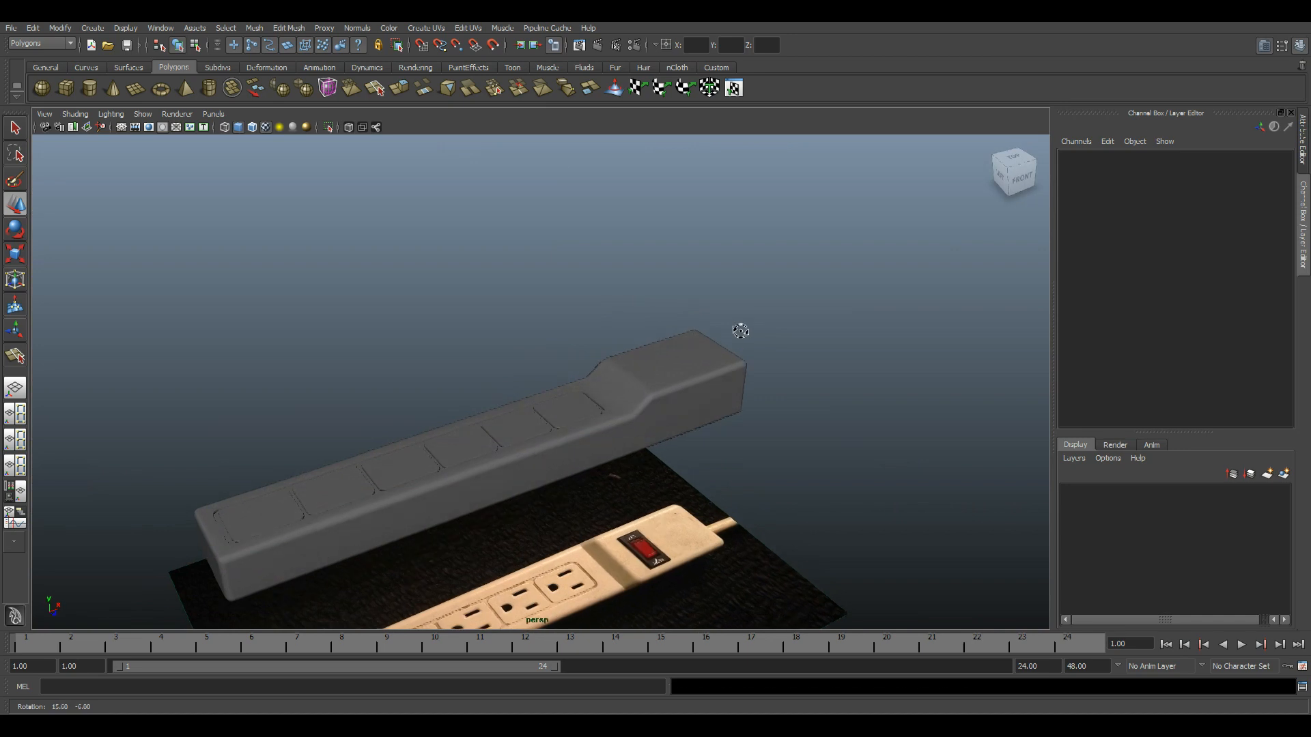
left_click_drag(740, 330, 670, 375, "alt")
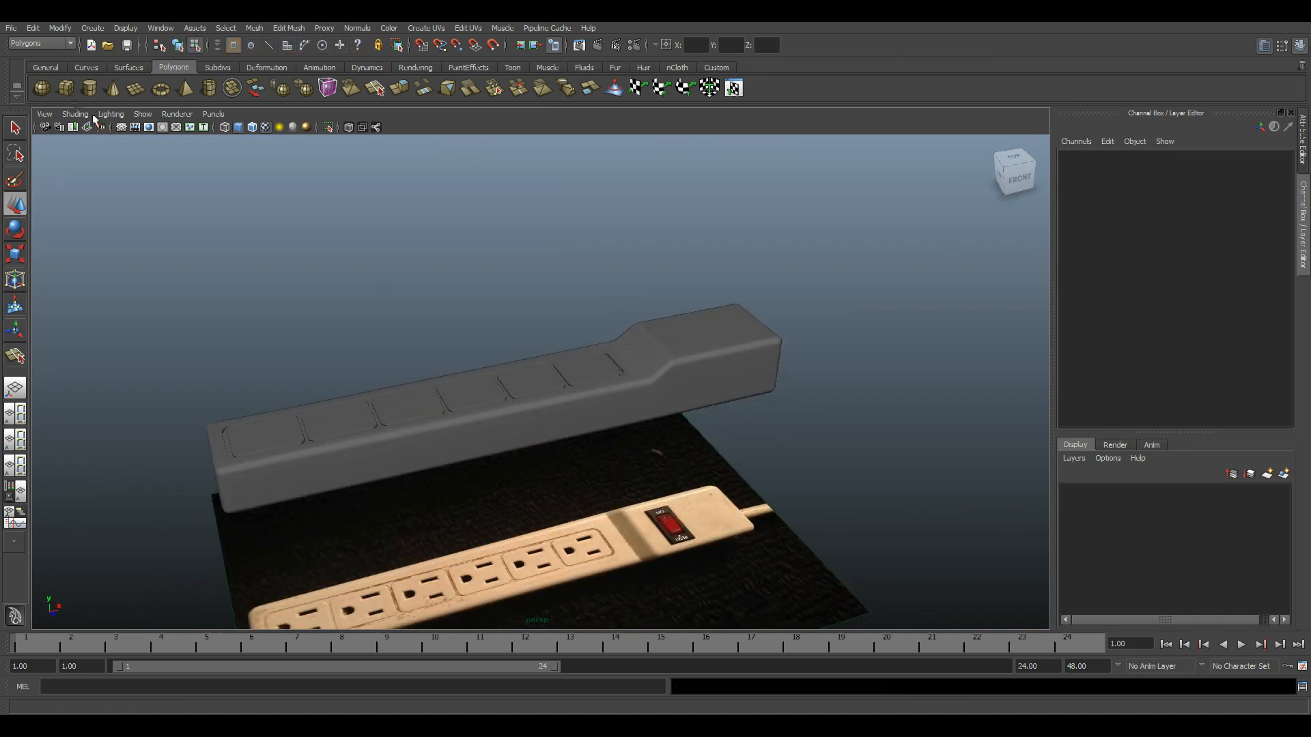
- Create a polygon cube and raise it to about 10.111 in Y
left_click(68, 93)
left_click_drag(524, 530, 527, 369)
key("space")
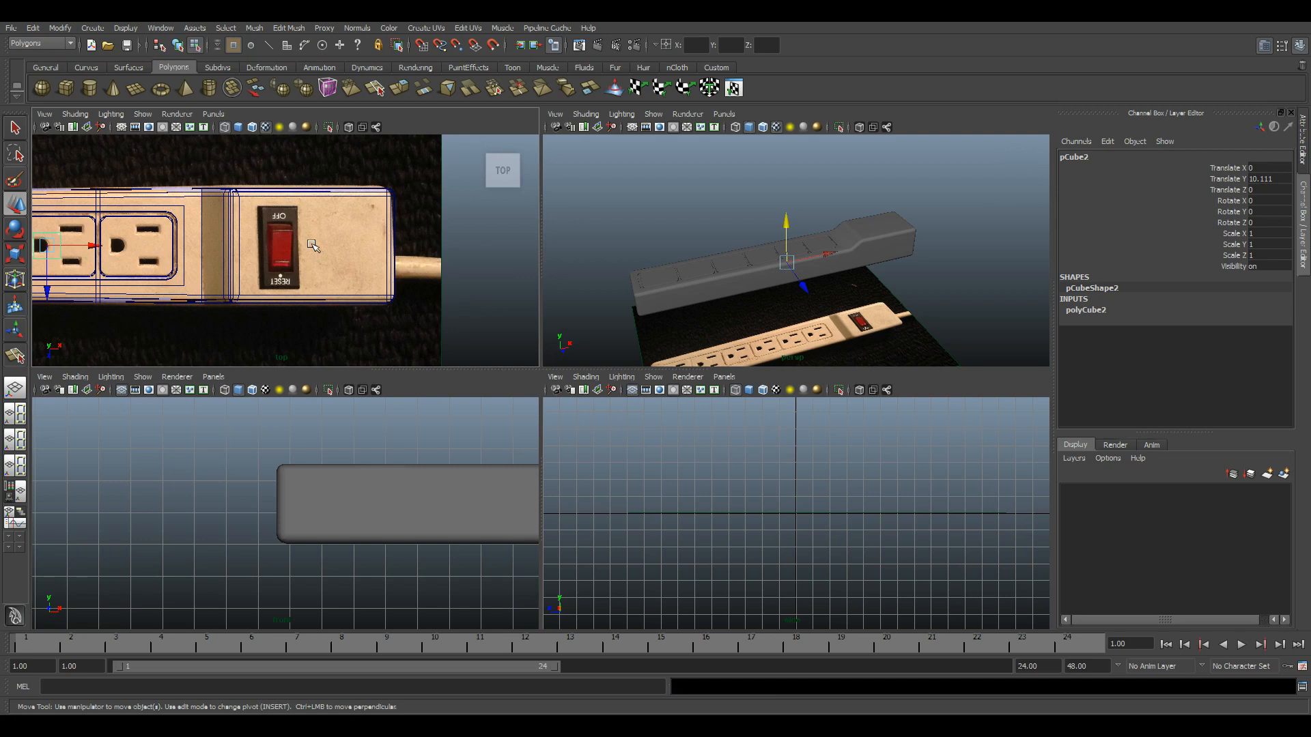
- In the top view, move the cube to about 8.868 in X over the switch and scale it to about 3.019 in Z
key("space")
scroll(301, 366, "down", 3)
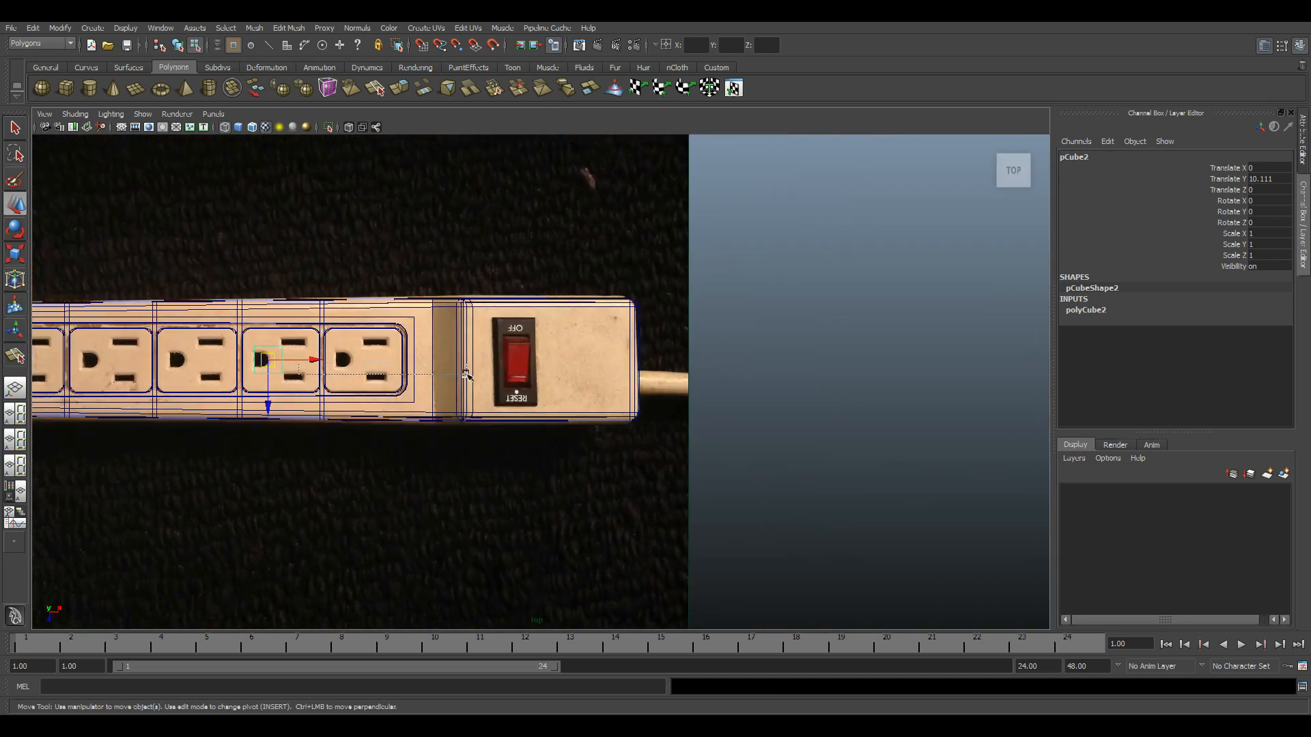
left_click_drag(312, 360, 526, 381)
scroll(556, 386, "up", 6)
key("r")
left_click(478, 452)
key("ctrl+z")
left_click_drag(491, 428, 487, 481)
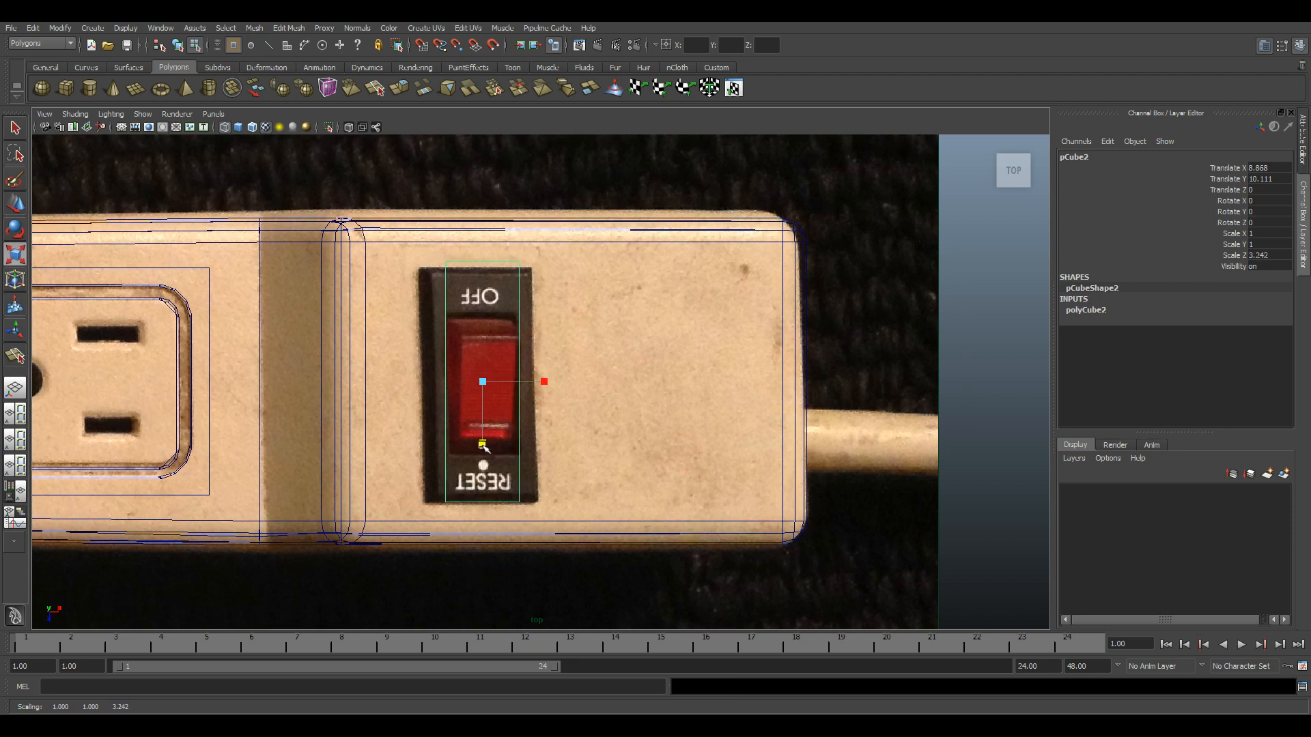
- Fit the cube to the switch plate's outline, positioned at about 8.841 in X and 0.028 in Z, with an X scale of about 1.321
key("w")
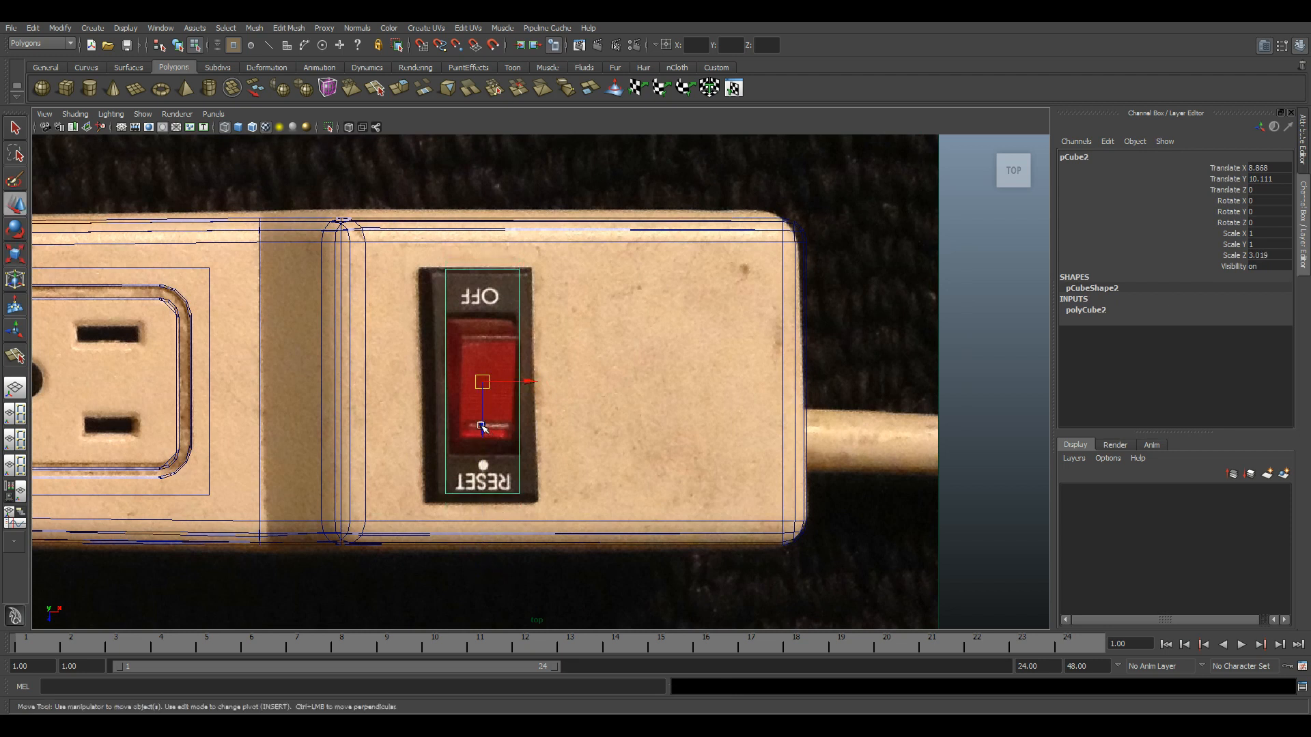
left_click_drag(482, 428, 482, 435)
key("r")
mouse_move(544, 391)
left_mouse_down()
mouse_move(569, 411)
mouse_move(527, 391)
mouse_move(546, 390)
left_mouse_up()
key("w")
key("r")
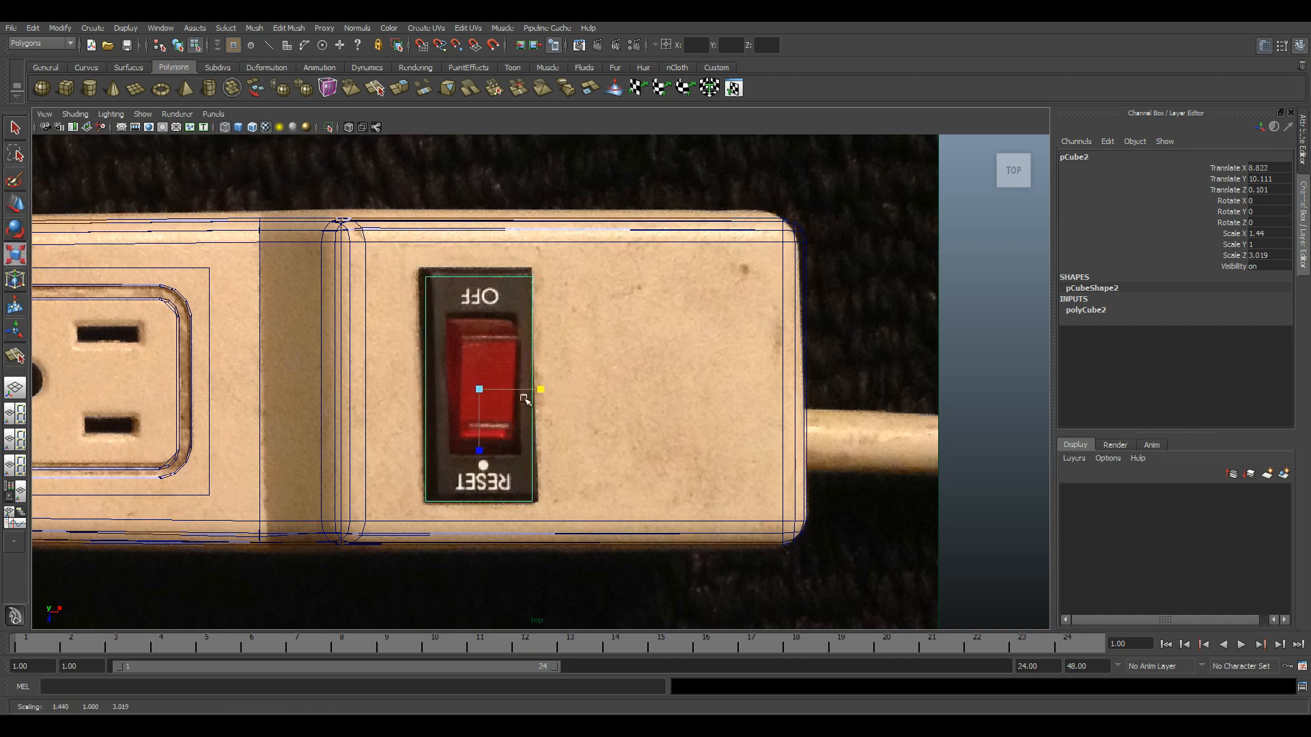
key("w")
key("r")
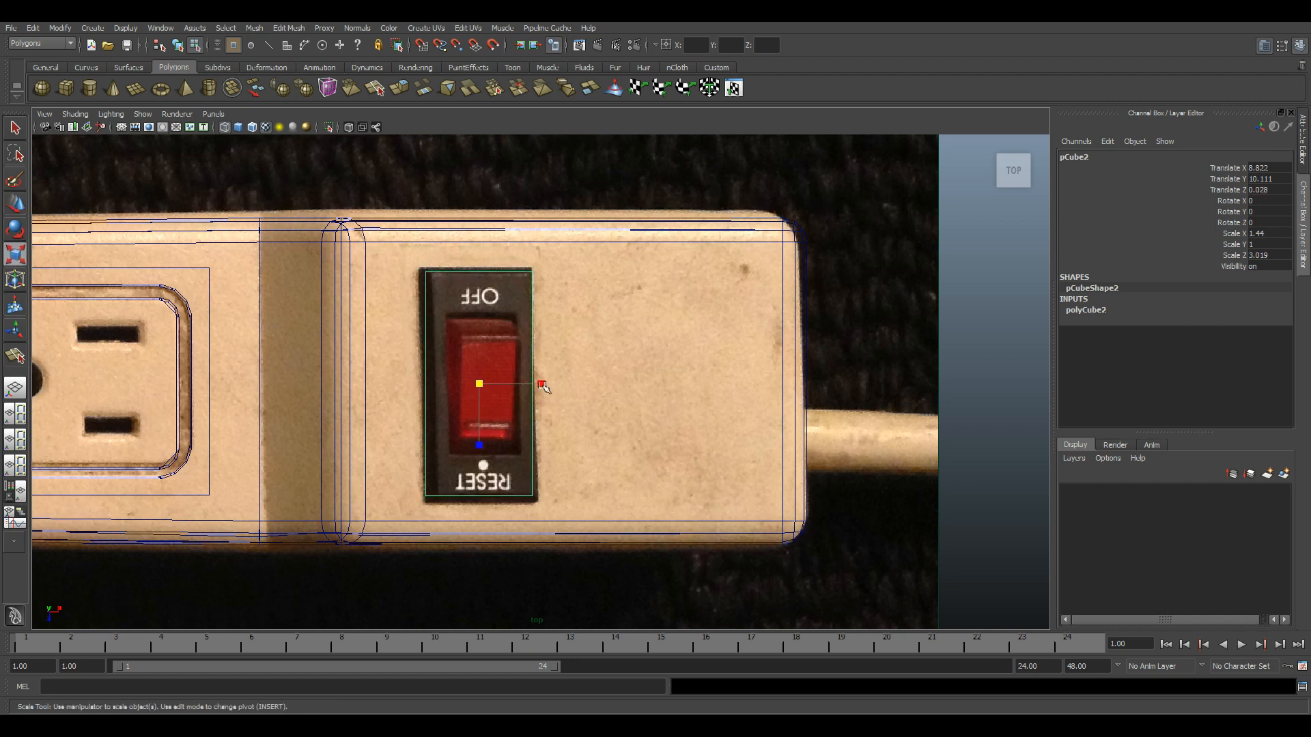
left_click_drag(542, 386, 537, 386)
key("w")
key("r")
key("w")
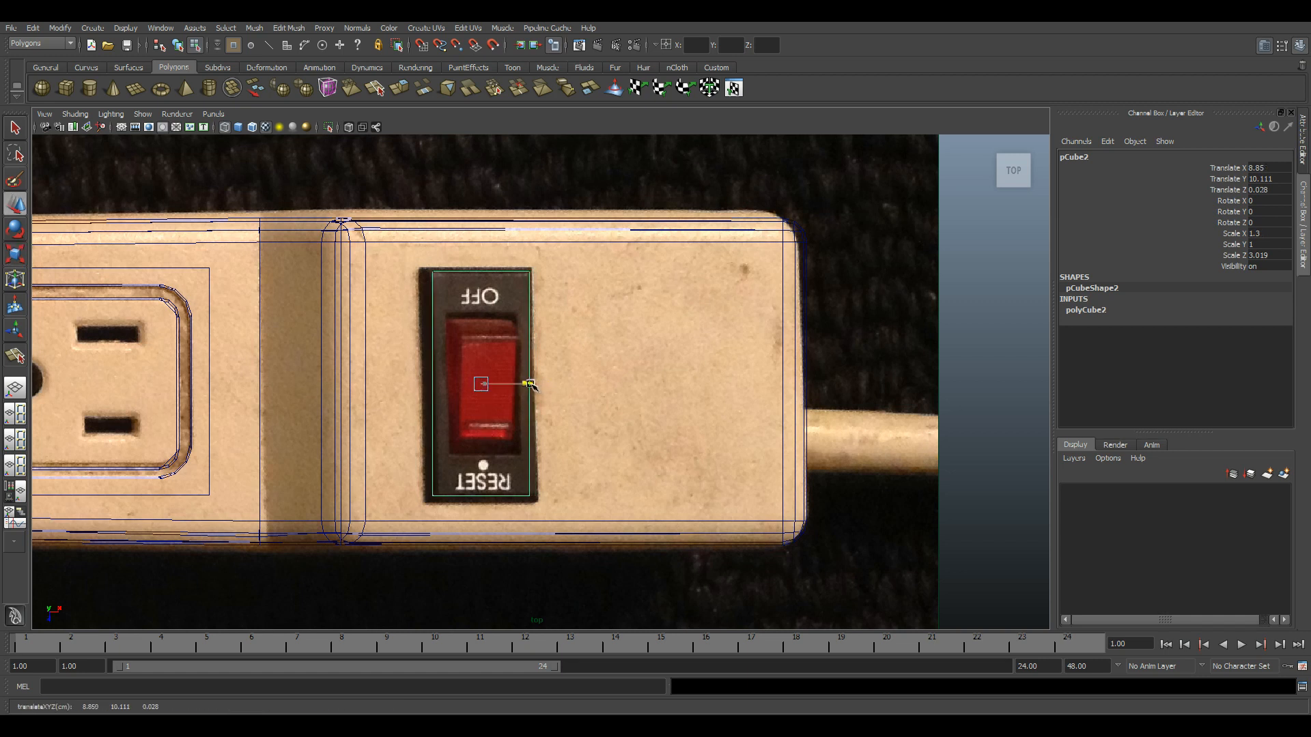
key("r")
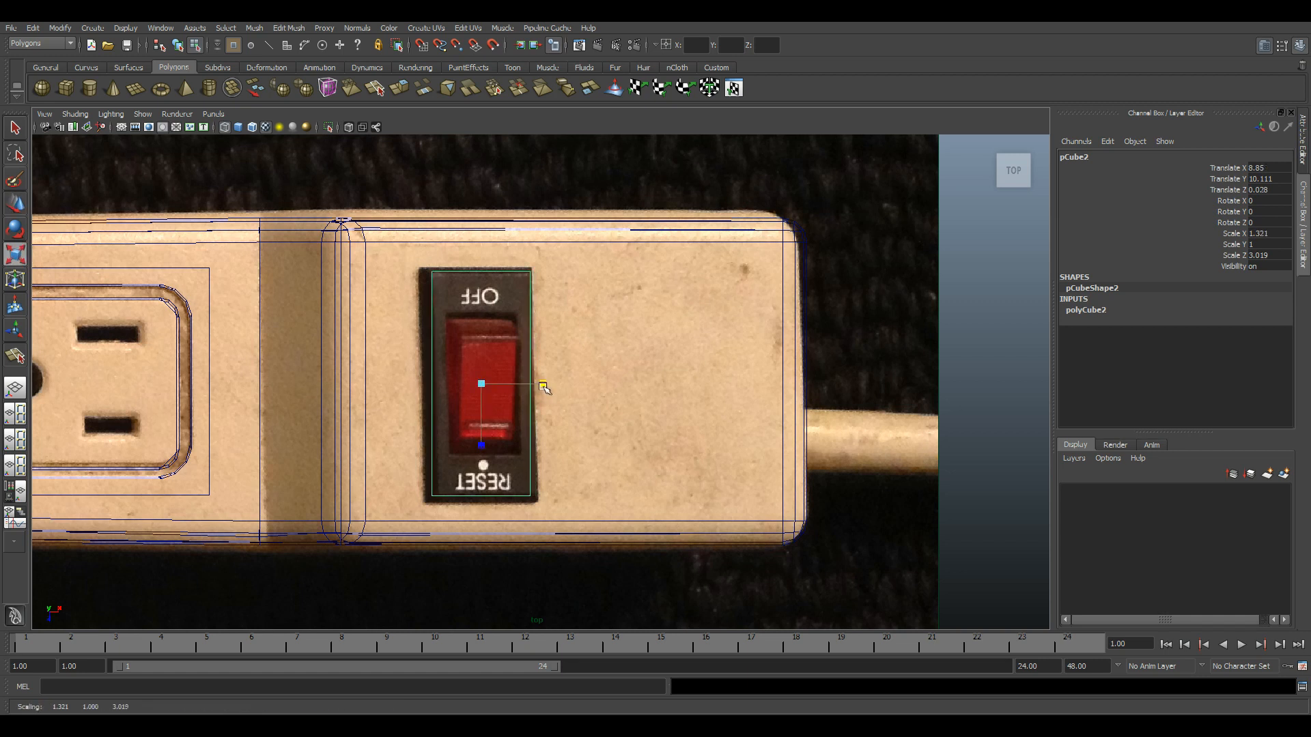
key("w")
- Raise the cube above the strip to about 17.815 in Y and delete its bottom face
key("space")
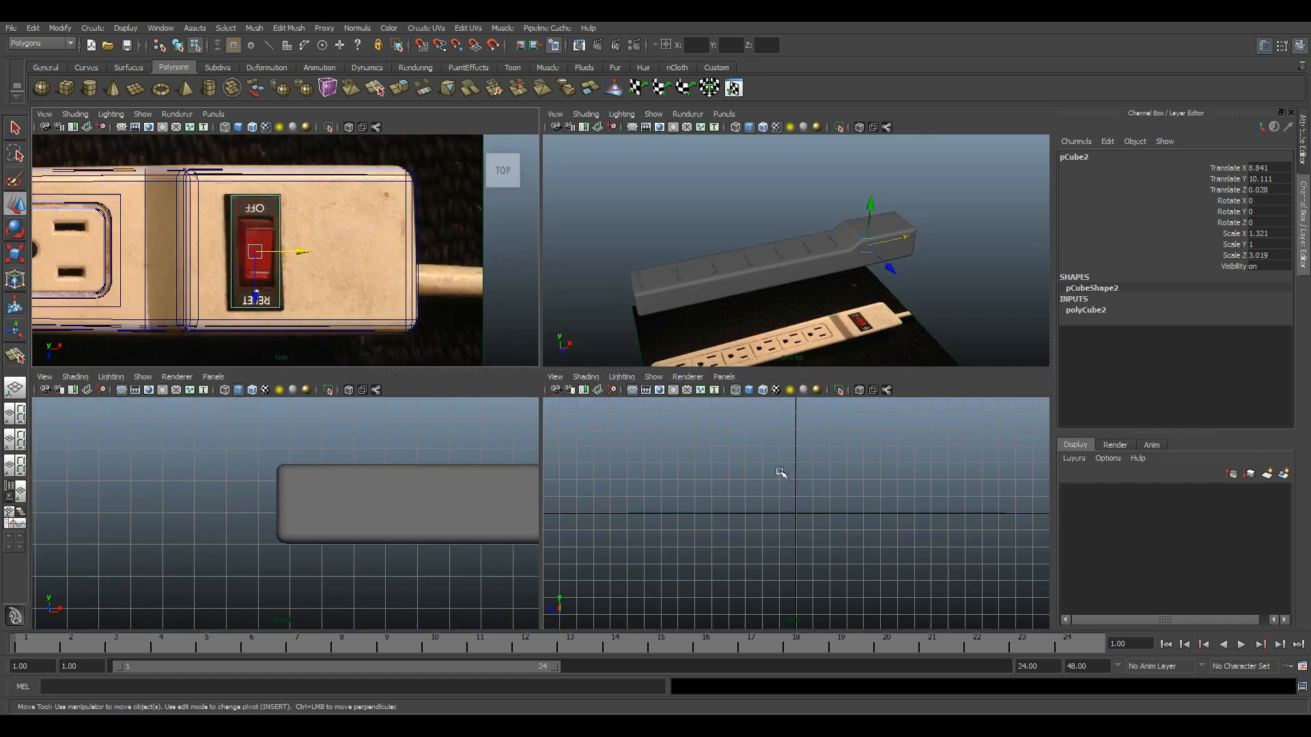
key("space")
key("space")
key("space")
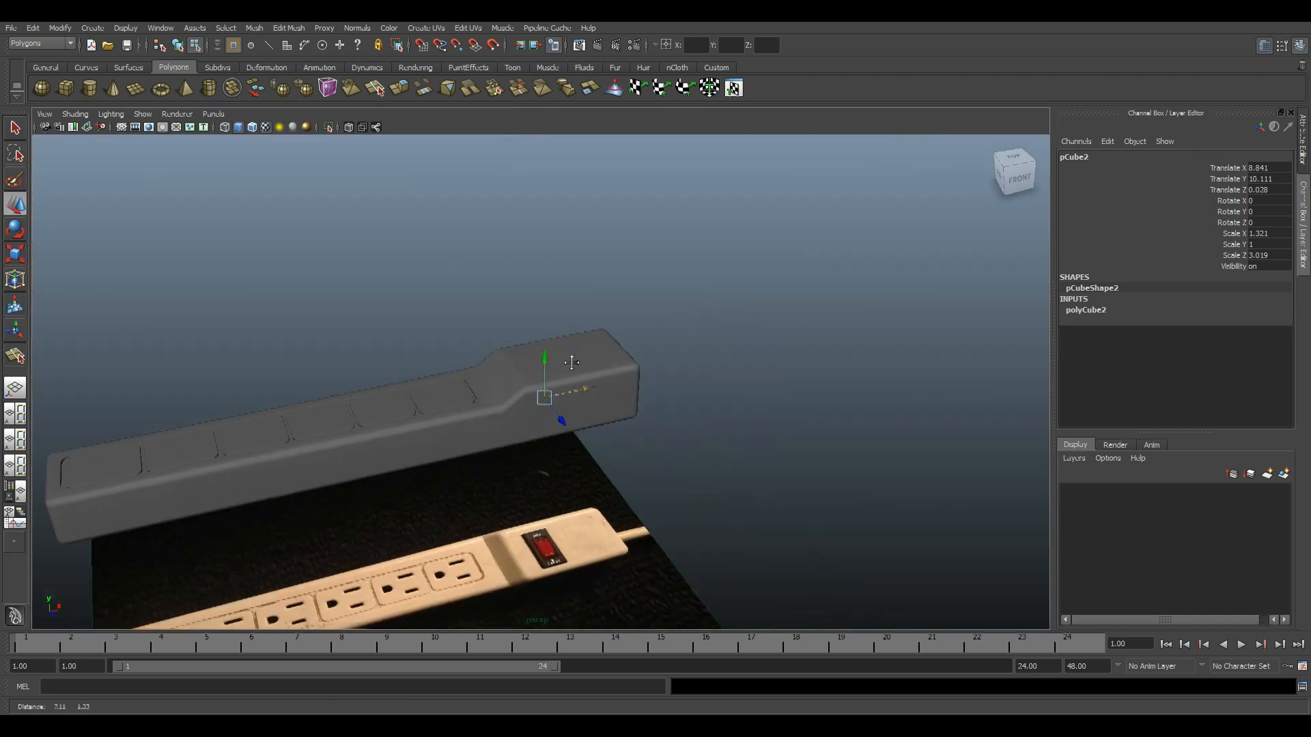
left_click_drag(554, 360, 561, 213)
key("f")
left_click_drag(571, 460, 497, 384, "alt")
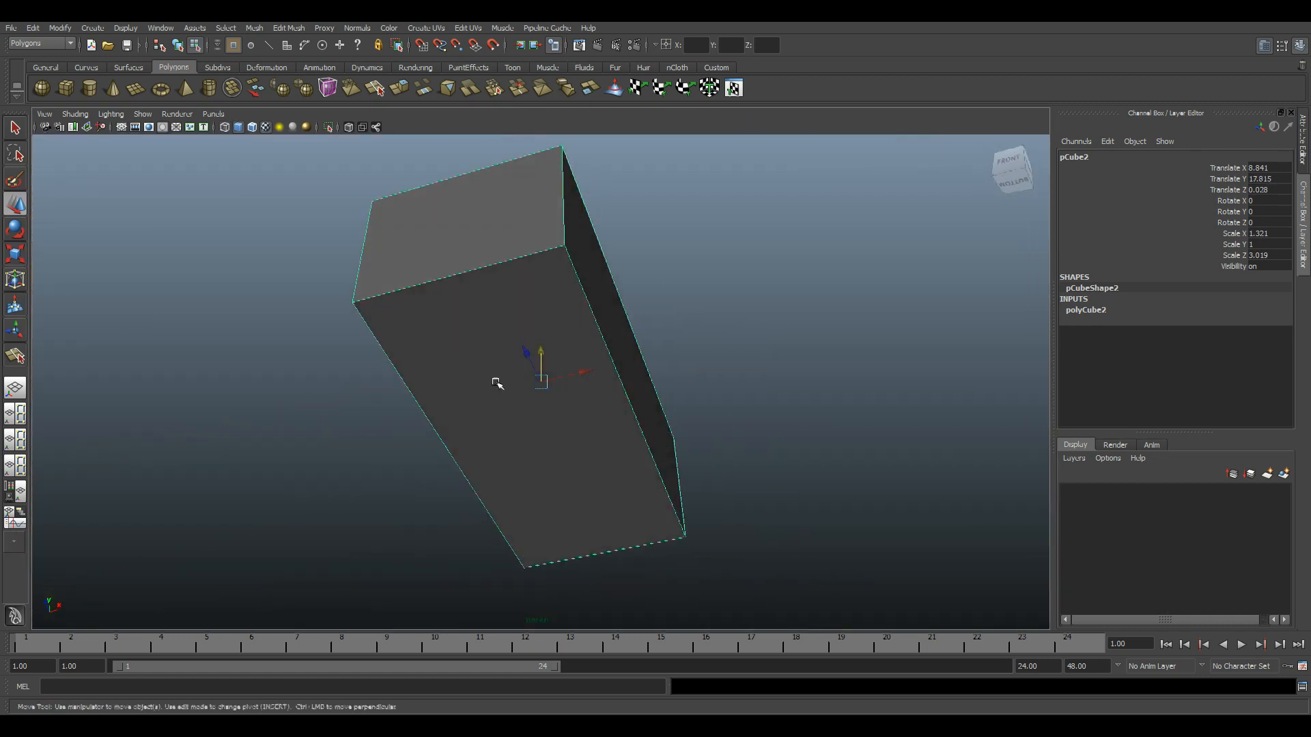
left_click(503, 363)
key("Delete")
right_click_drag(595, 285, 647, 240)
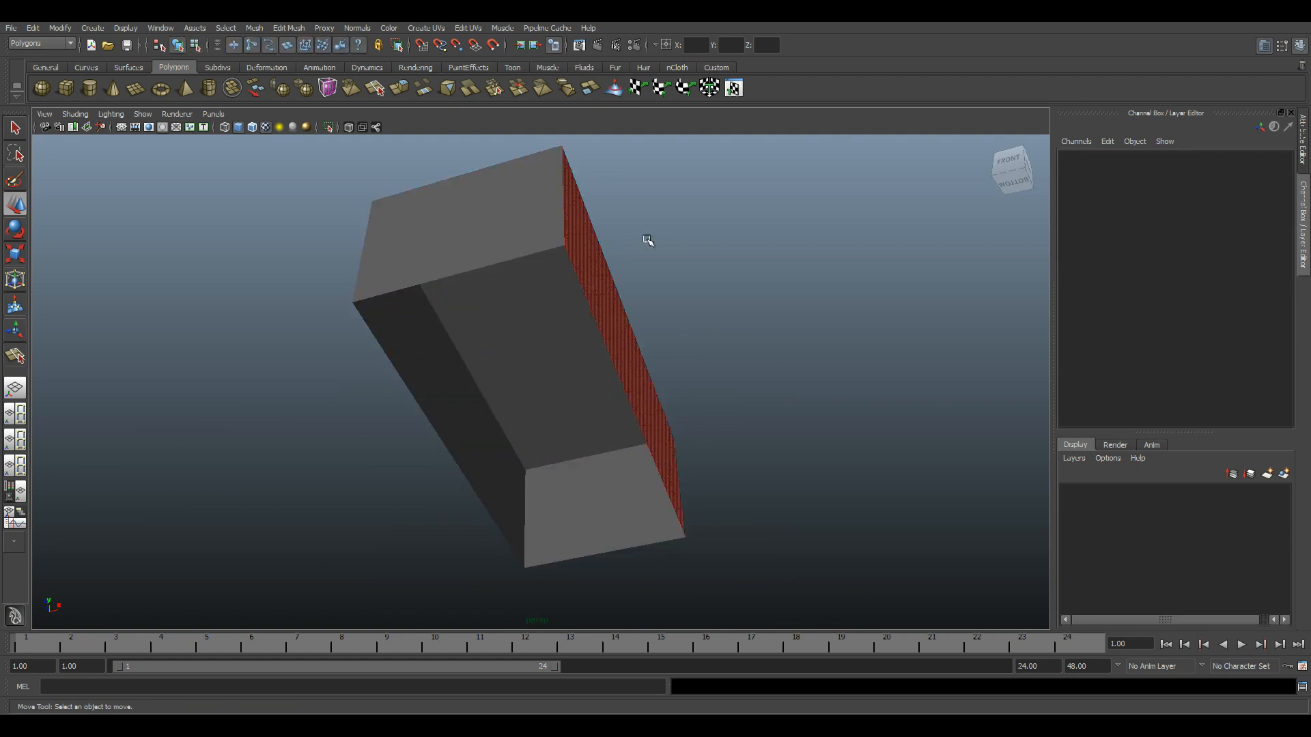
- Flatten the open cube to about 0.375 in Y scale and lower it onto the strip's raised end
left_click_drag(695, 369, 638, 467, "alt")
scroll(638, 467, "down", 4)
left_click(565, 397)
scroll(560, 396, "down", 3)
left_click_drag(534, 393, 541, 463, "alt")
key("r")
key("w")
left_click_drag(546, 437, 651, 440, "alt")
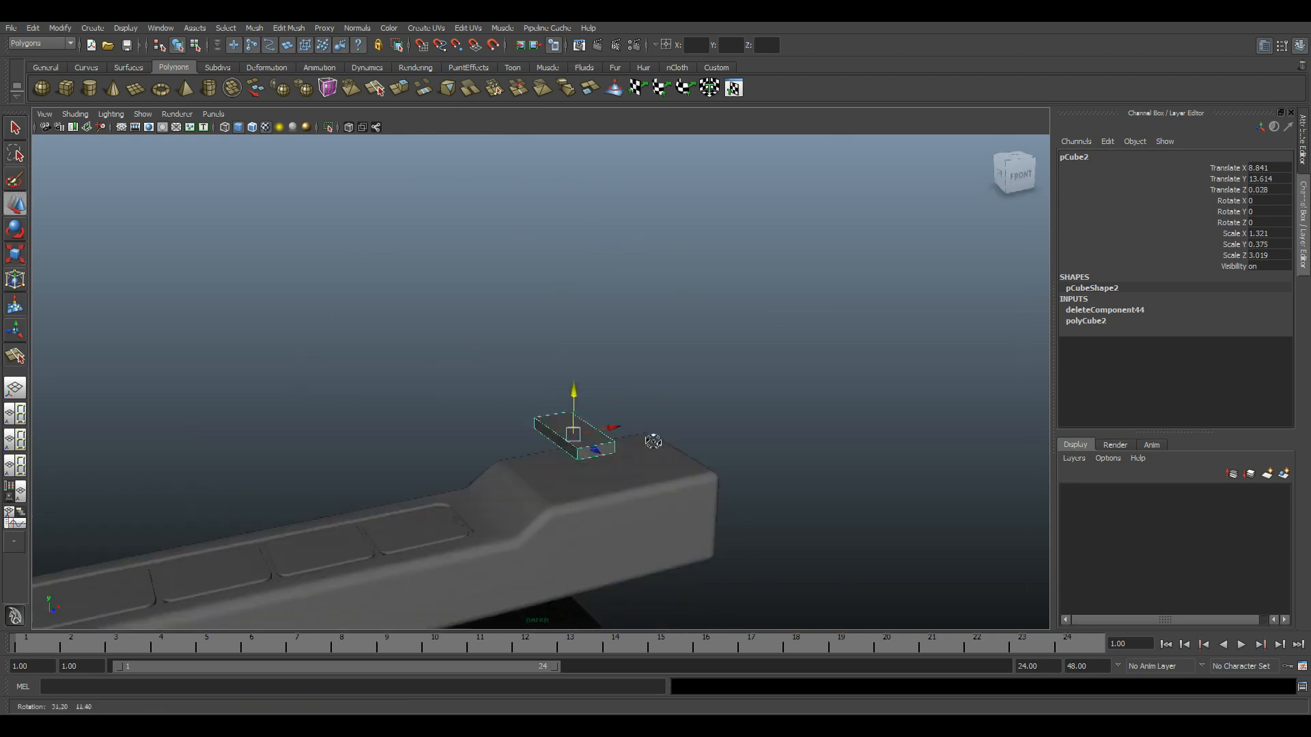
scroll(685, 560, "up", 3)
left_click_drag(685, 561, 620, 448, "alt")
left_click_drag(542, 265, 547, 377)
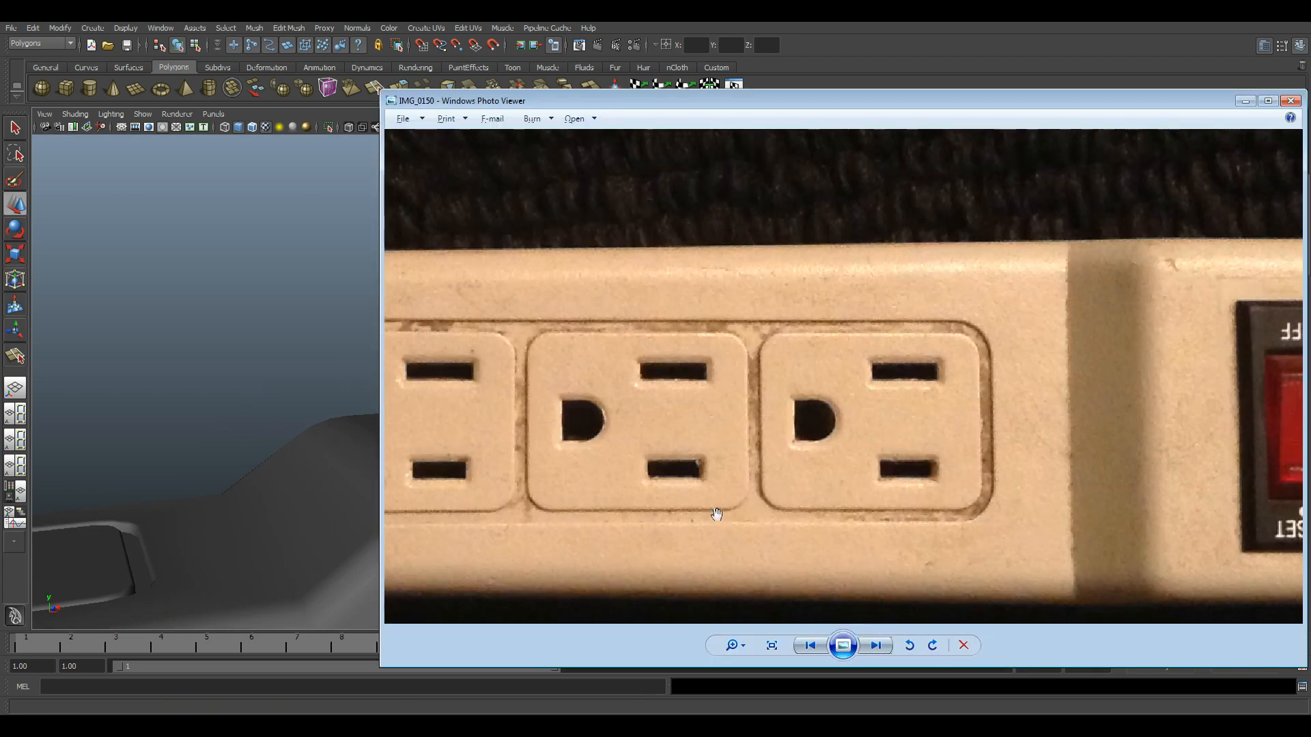
- Browse the reference photos to the close-up IMG_0163 and examine the shape of the switch and its plate
scroll(717, 515, "down", 3)
left_click(880, 653)
left_click(881, 653)
left_click(882, 652)
left_click(882, 652)
left_click(884, 650)
left_click(884, 649)
left_click(884, 649)
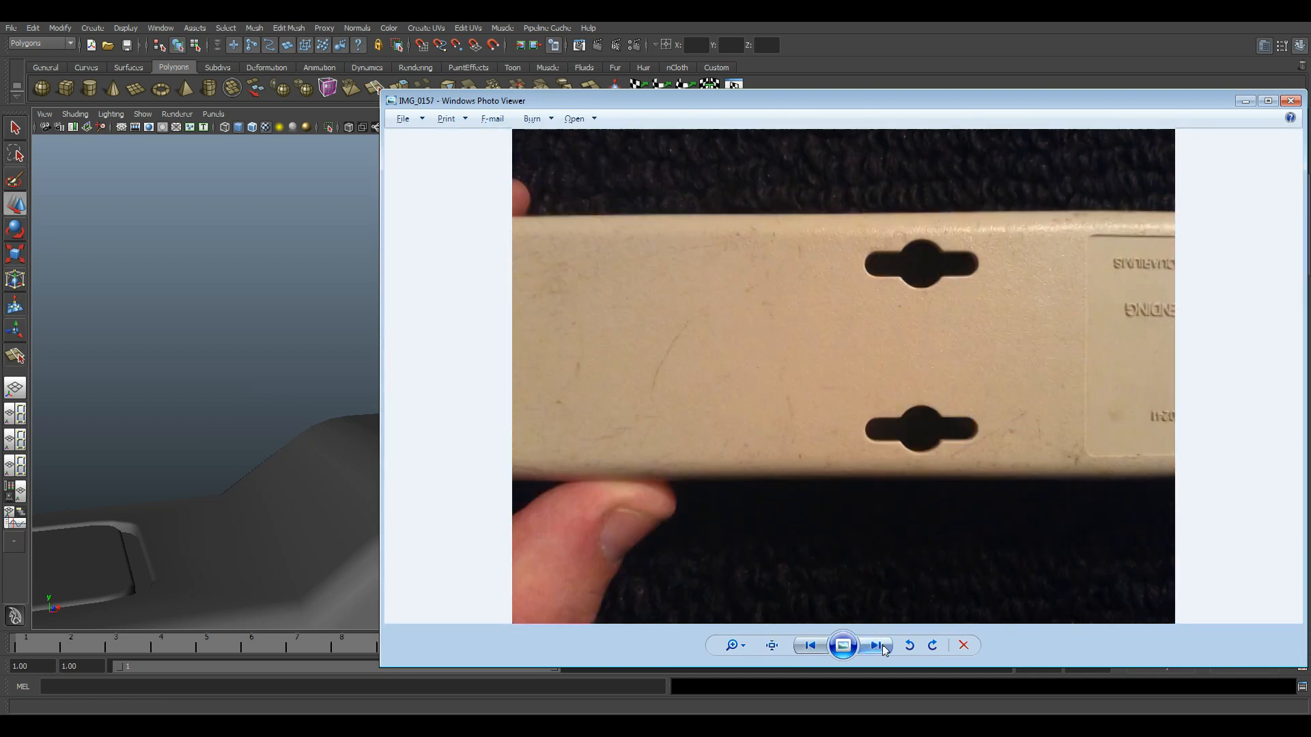
left_click(884, 648)
left_click(884, 648)
left_click(884, 648)
left_click(884, 648)
left_click(883, 649)
left_click(883, 648)
left_click(874, 647)
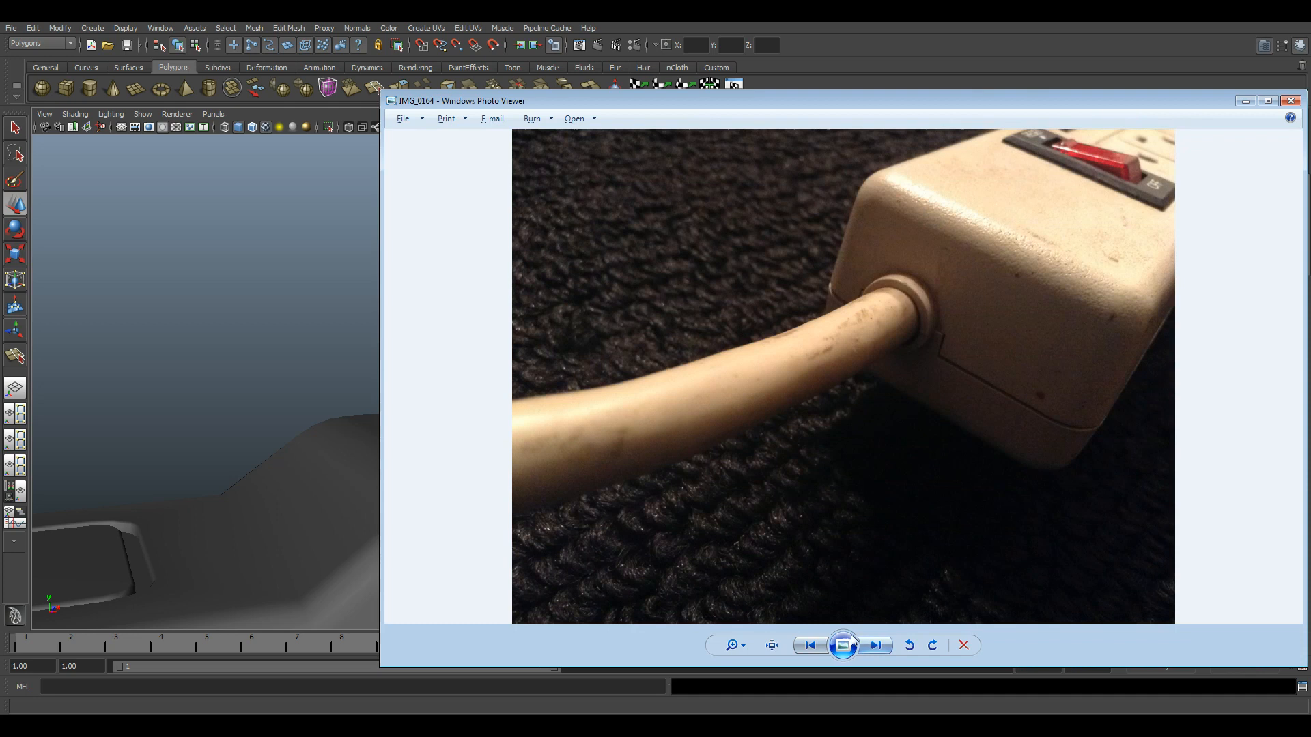
left_click(813, 646)
scroll(961, 381, "up", 8)
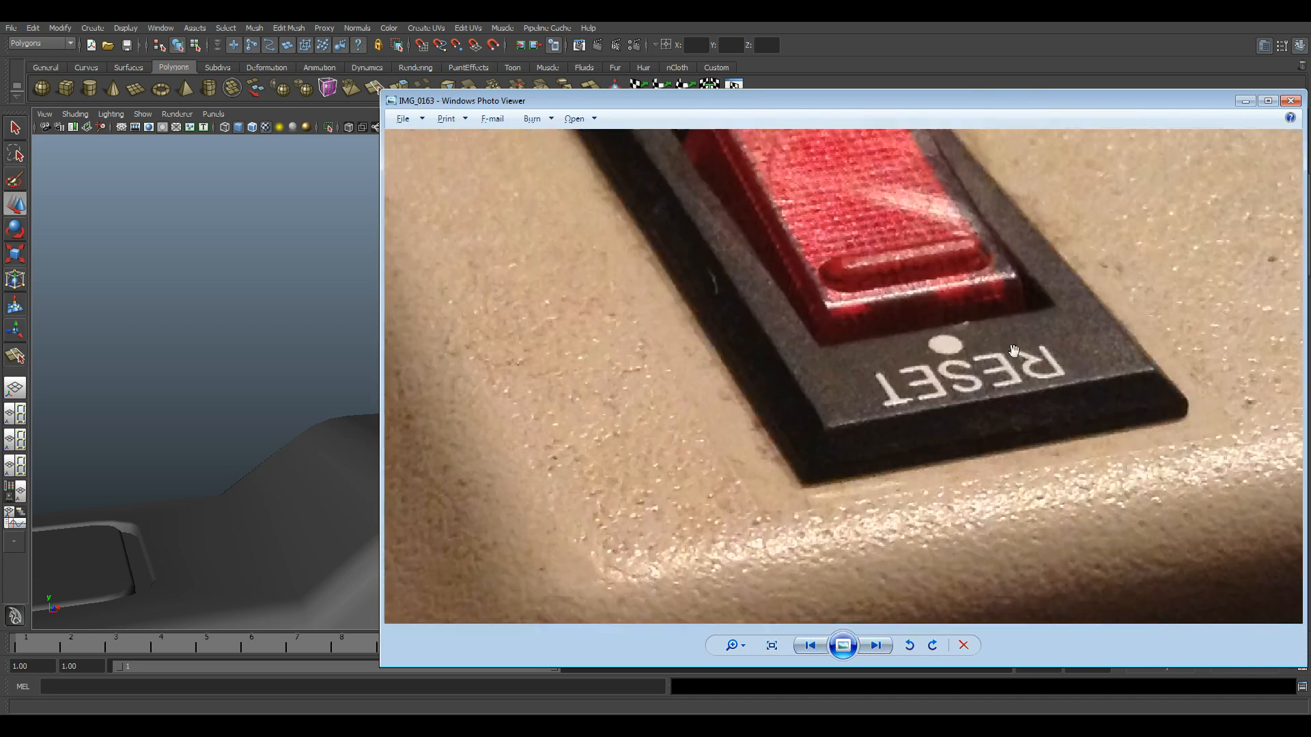
scroll(961, 381, "down", 5)
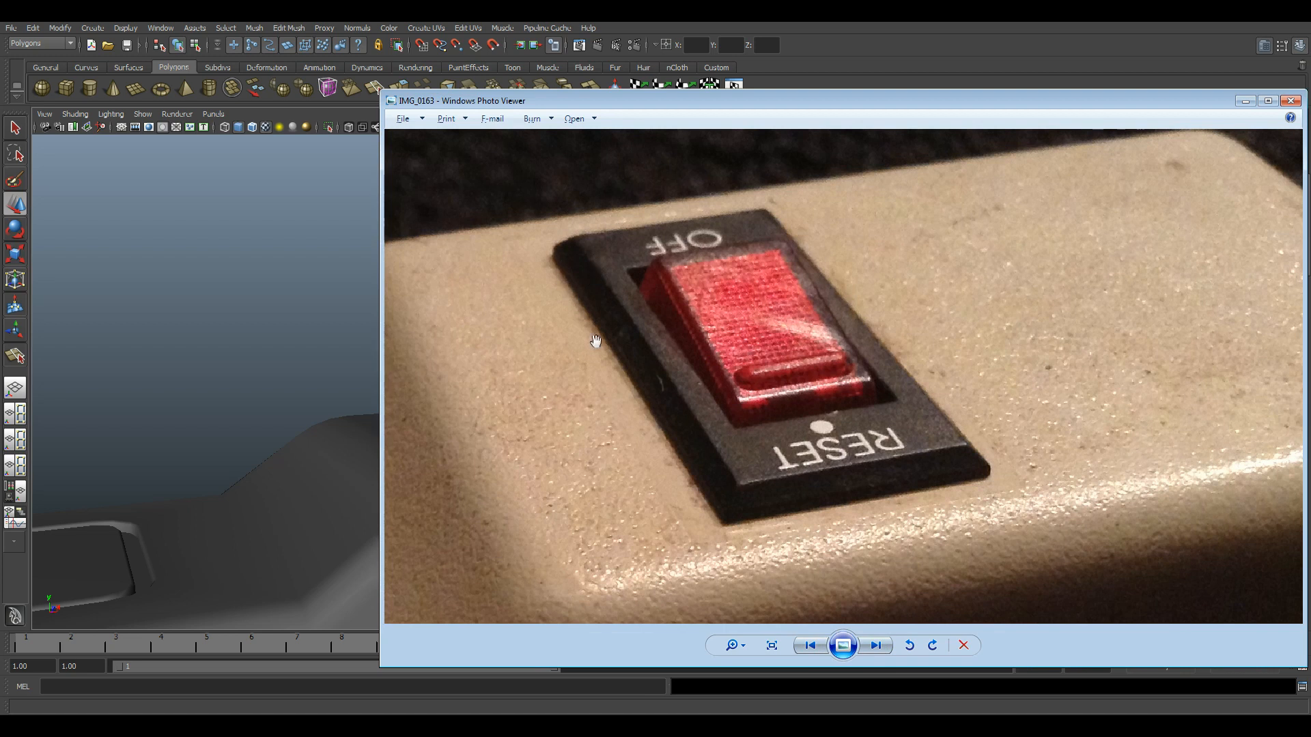
- Back in Maya, lower the cube's top face to about 12.393 in Y to match the switch plate's thin rim in the photo
left_click(796, 27)
scroll(588, 413, "up", 4)
key("F11")
left_click(594, 414)
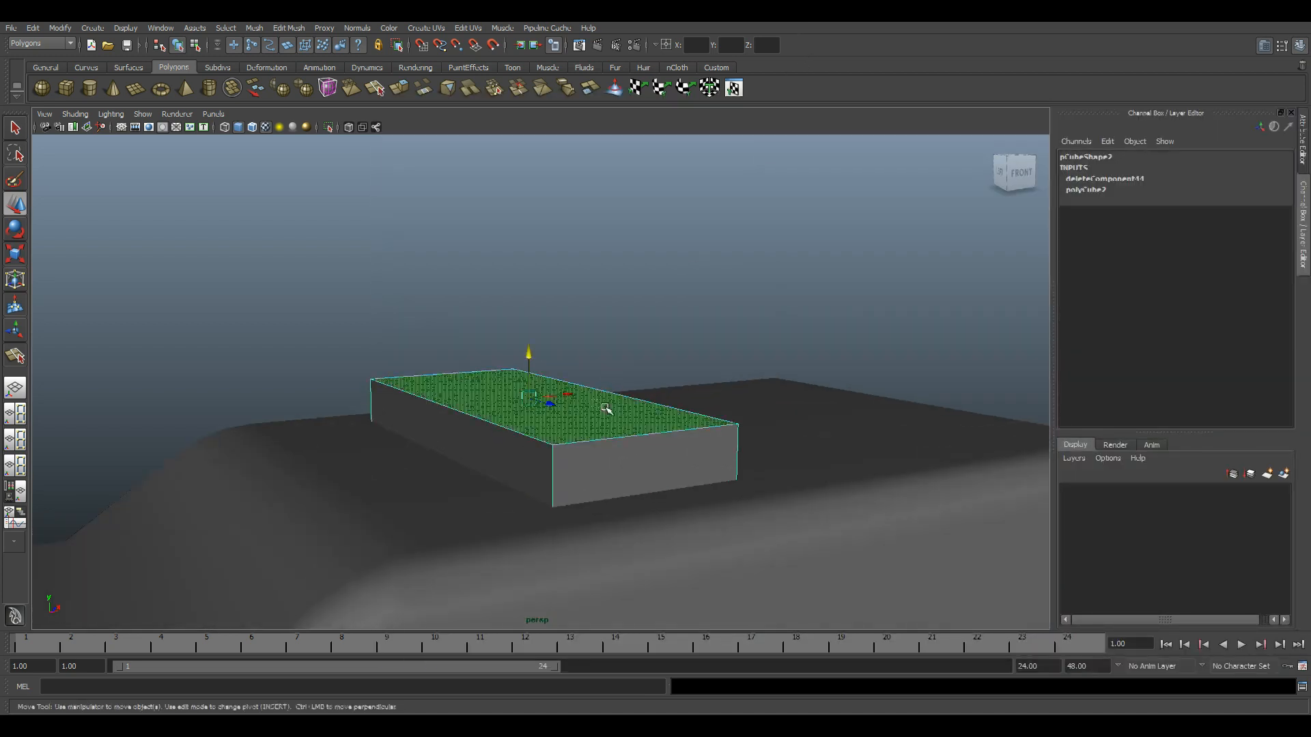
left_click_drag(530, 362, 538, 394)
key("alt+Tab")
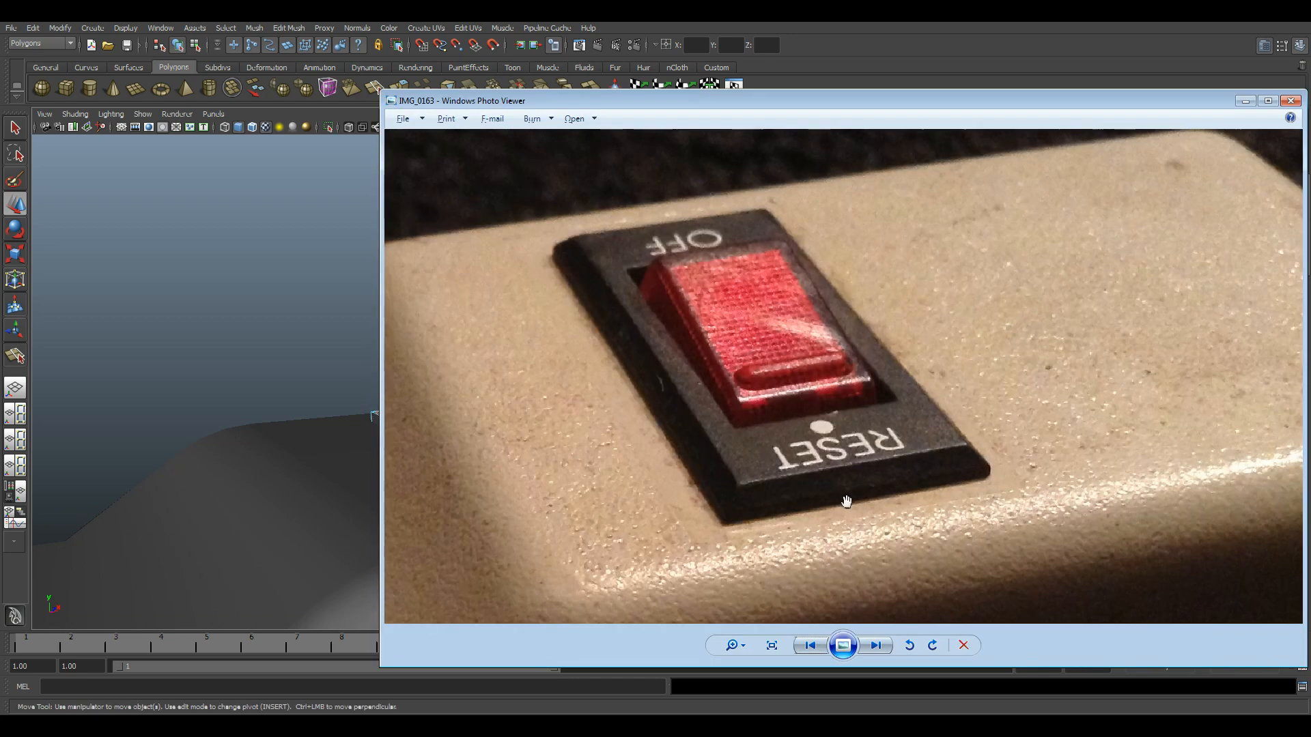
key("alt+Tab")
left_click_drag(532, 387, 532, 388)
key("alt+Tab")
key("alt+Tab")
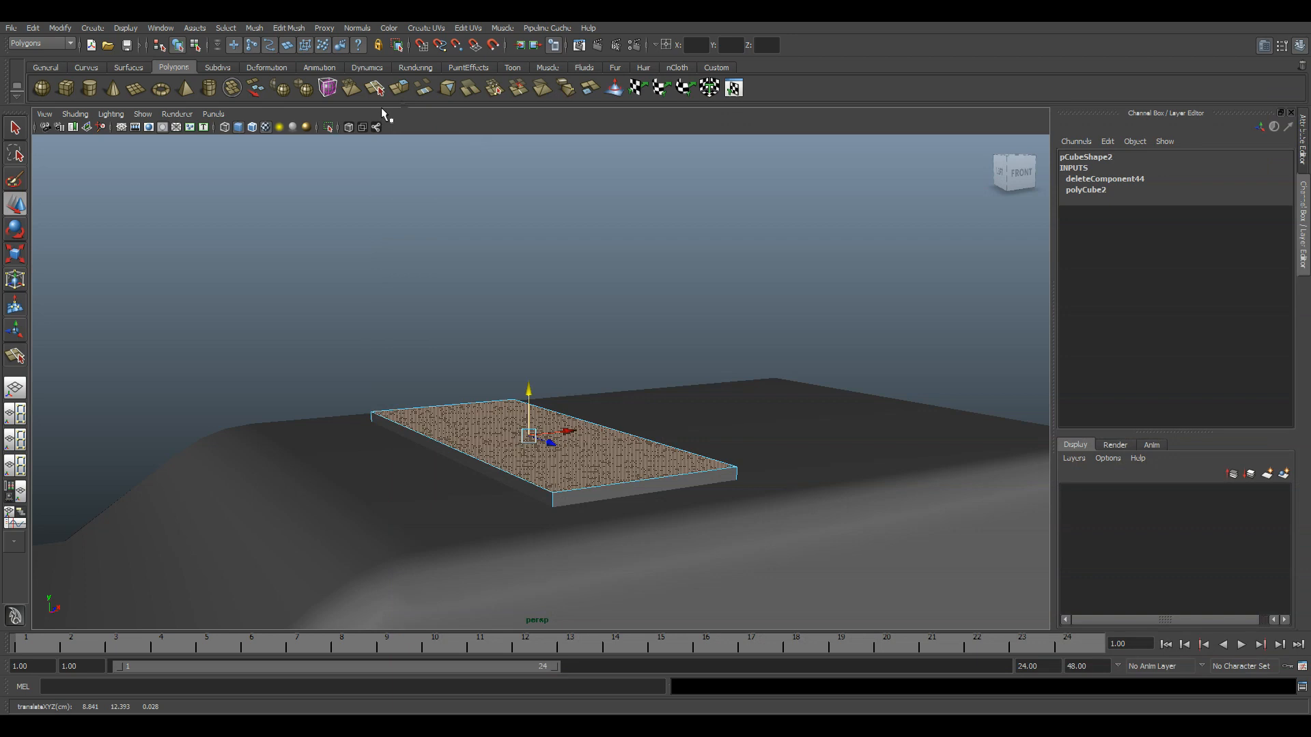
- Extrude the switch plate's top face and raise the new face slightly
left_click(414, 95)
left_click_drag(528, 393, 527, 375)
key("alt+Tab")
key("alt+Tab")
- Scale the extruded top face inward along X and Z to form the sloped edges shown in the reference photo
key("r")
key("alt+Tab")
key("alt+Tab")
left_click_drag(628, 448, 504, 396, "alt")
key("alt+Tab")
key("alt+Tab")
mouse_move(505, 397)
left_mouse_down("alt")
mouse_move(546, 398)
mouse_move(519, 398)
left_mouse_up("alt")
key("alt+Tab")
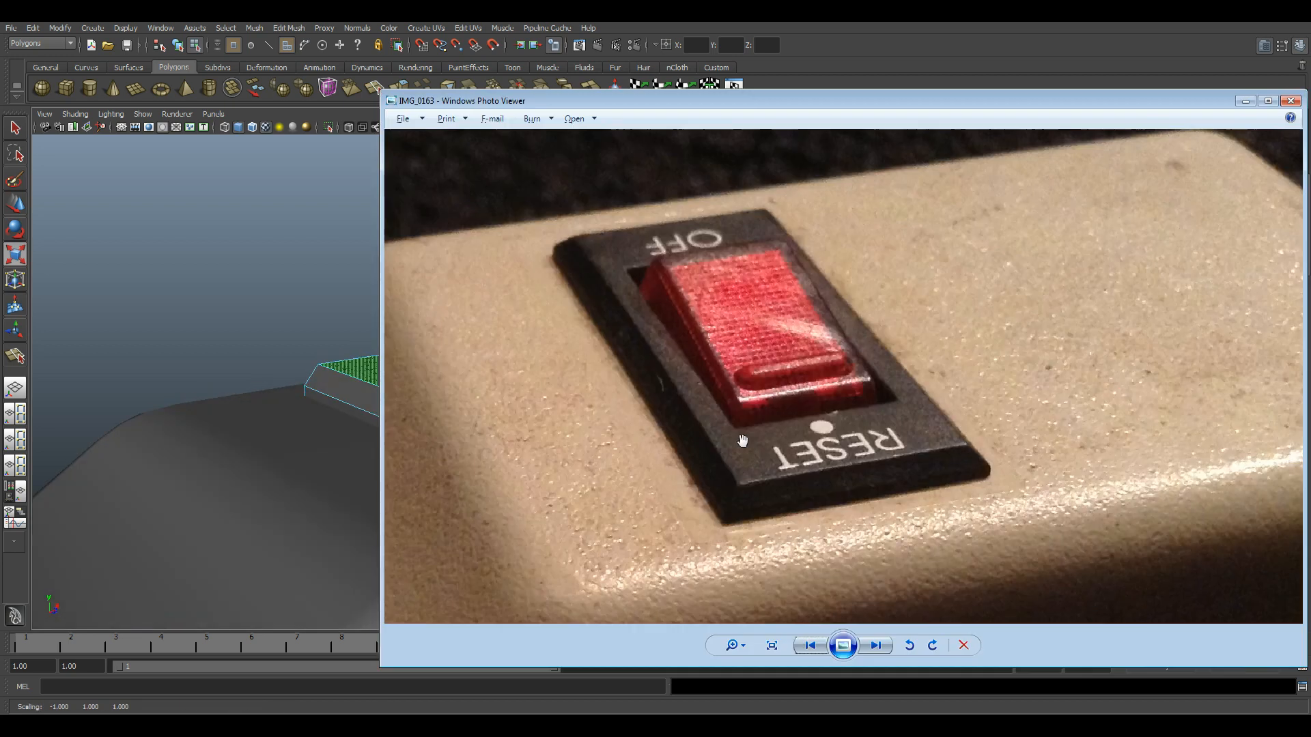
key("alt+Tab")
left_click_drag(751, 478, 629, 453, "alt")
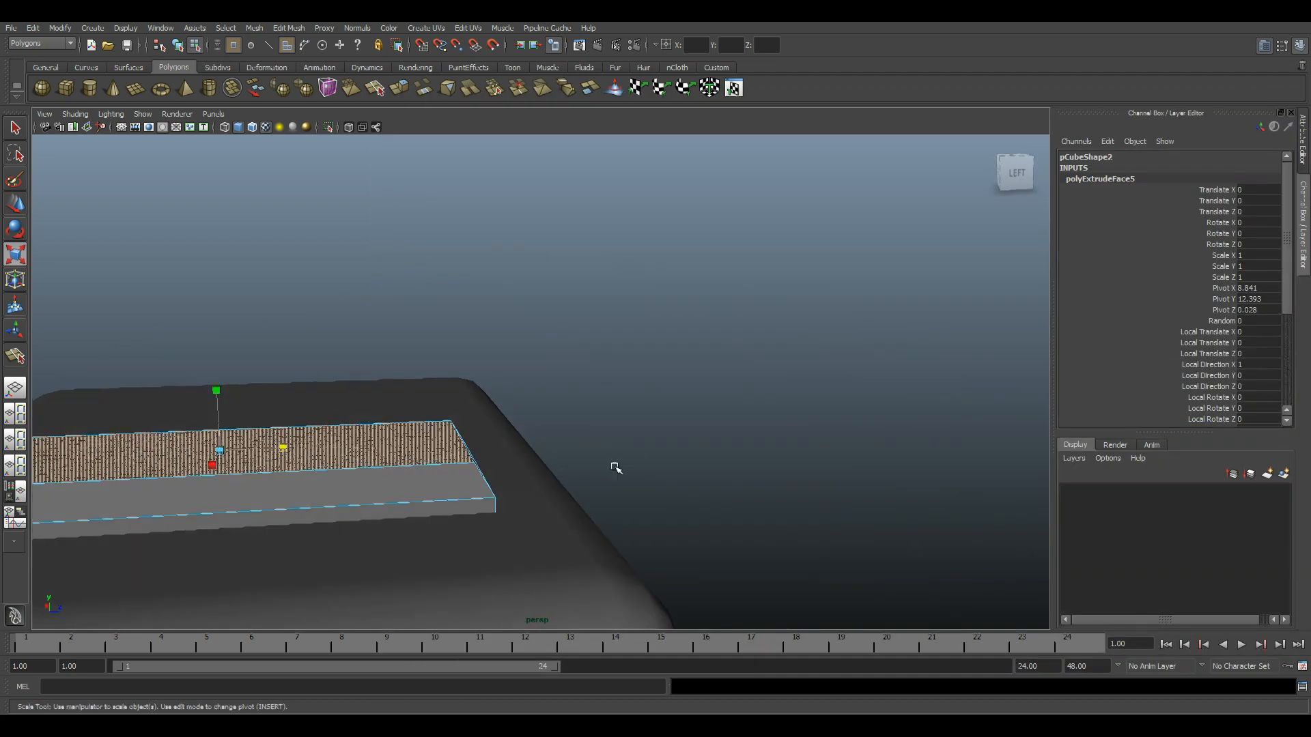
key("alt+Tab")
key("alt+Tab")
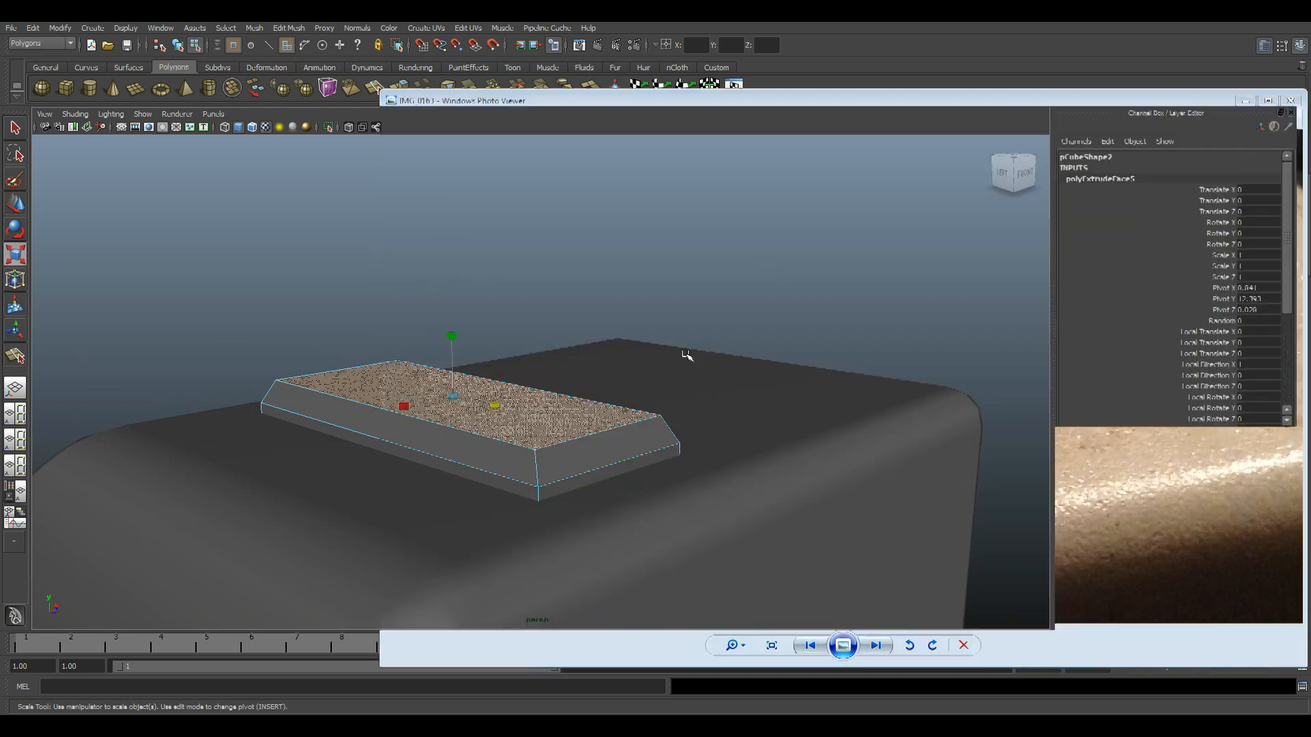
- Deselect the plate and examine its fit on the strip from several angles and over the reference photo
left_click_drag(686, 355, 608, 422, "alt")
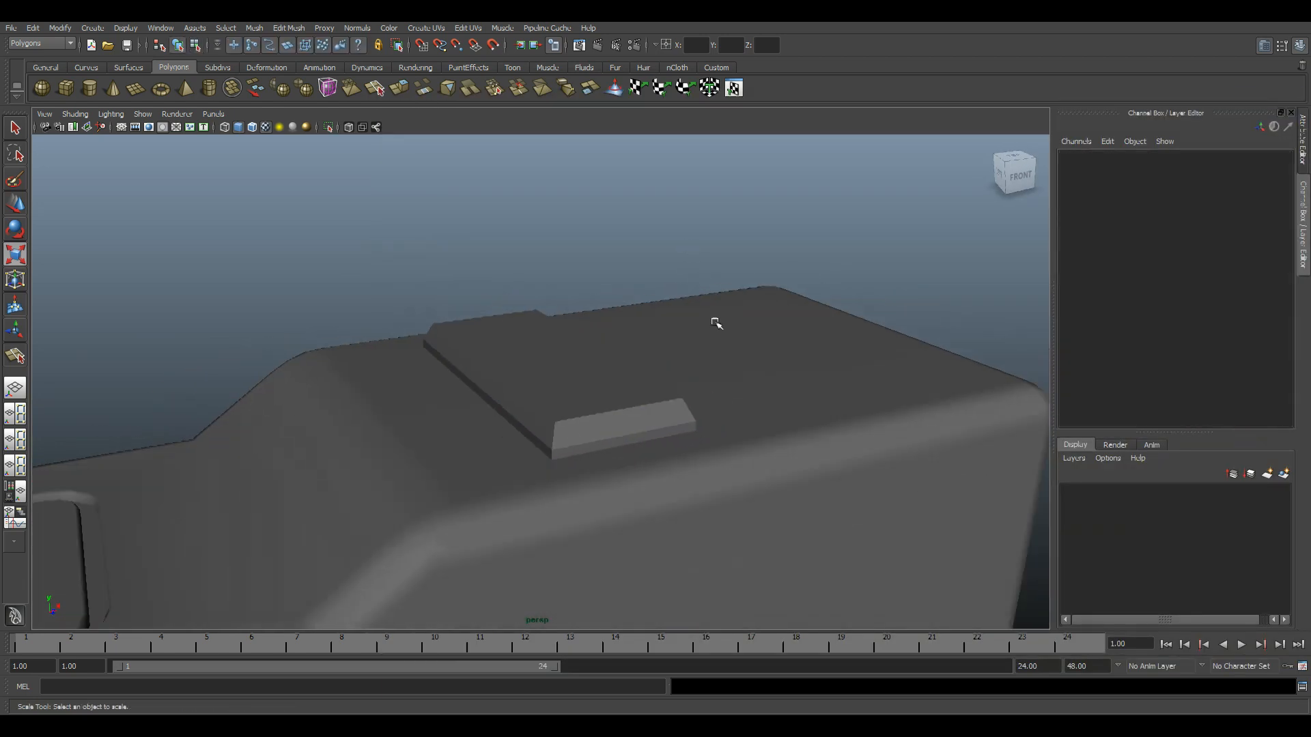
left_click_drag(715, 323, 399, 359, "alt")
key("space")
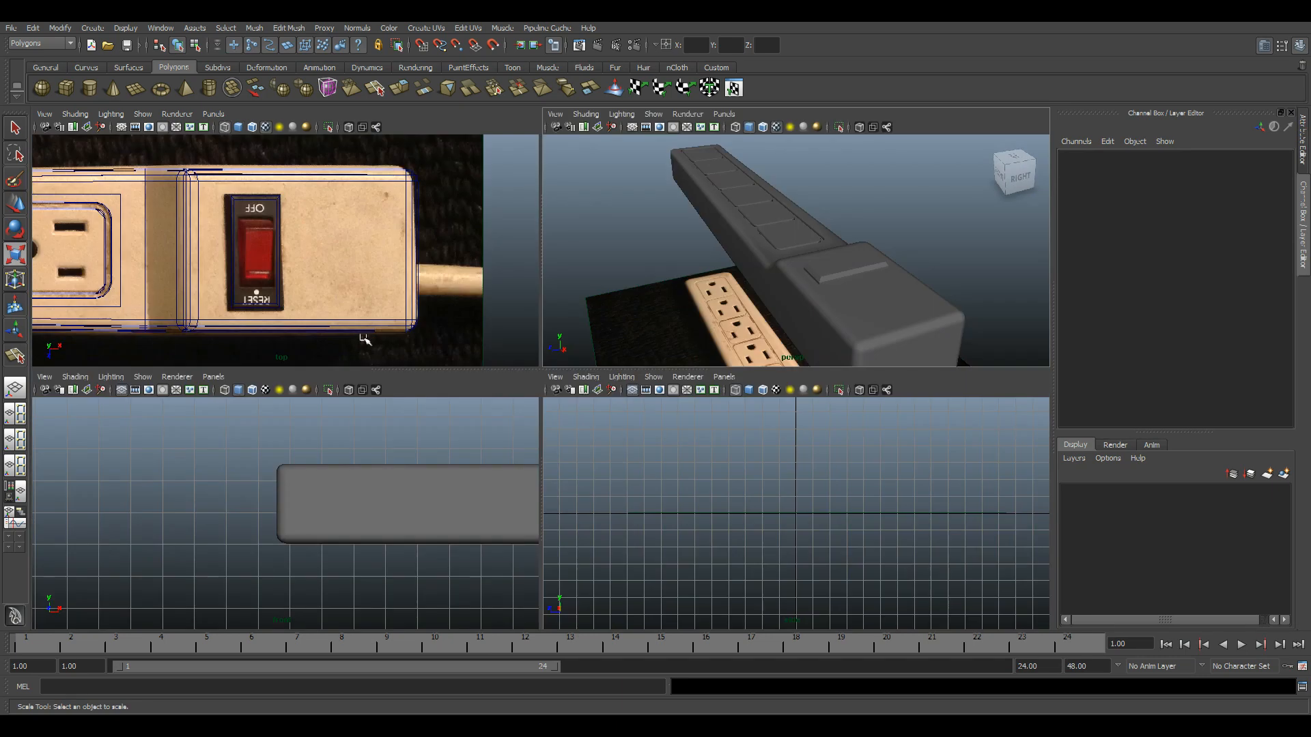
key("space")
scroll(409, 346, "up", 1)
key("space")
left_click_drag(785, 307, 826, 293, "alt")
right_click_drag(826, 294, 878, 321, "alt")
left_click_drag(877, 321, 845, 296, "alt")
key("space")
right_click_drag(764, 383, 737, 437, "alt")
left_click_drag(737, 437, 599, 348, "alt")
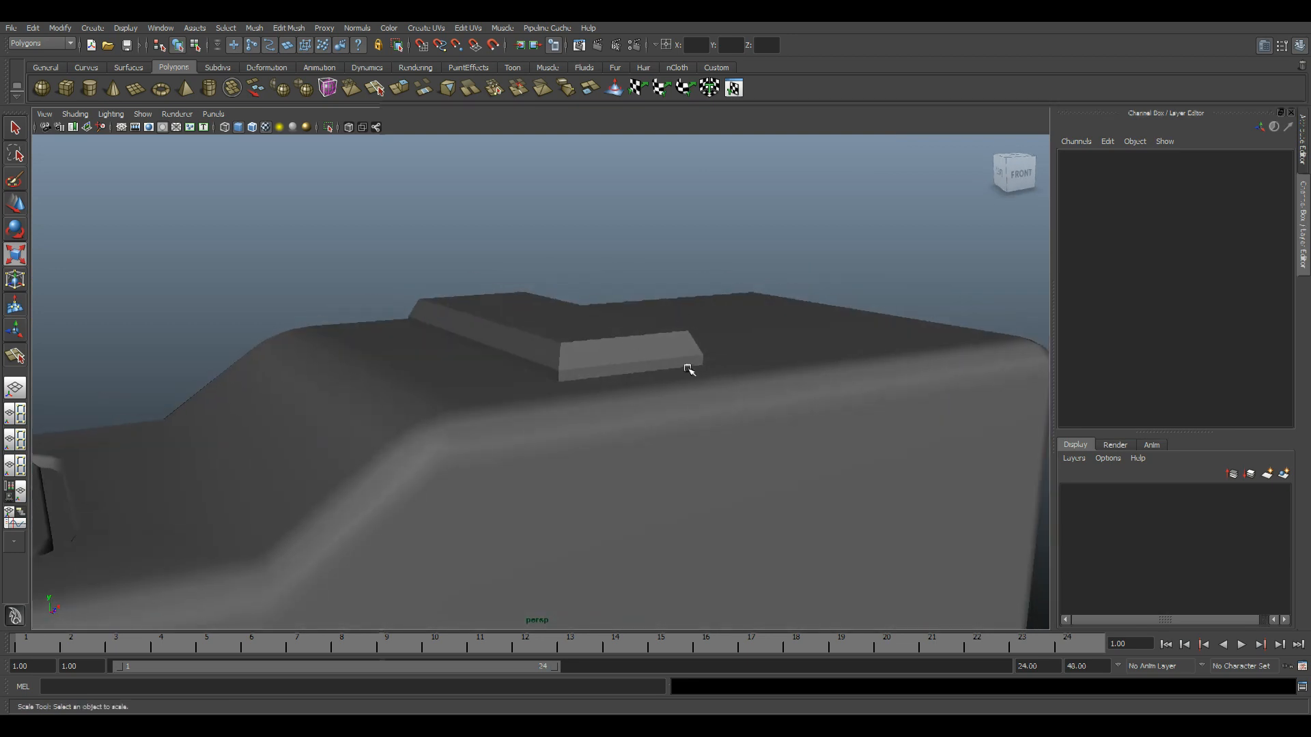
- Lower the switch plate slightly toward the strip's surface and compare its height with the reference photo
key("alt+Tab")
key("alt+Tab")
left_click(591, 334)
key("w")
left_click_drag(540, 267, 538, 276)
right_click_drag(578, 325, 669, 247)
scroll(686, 288, "down", 2)
scroll(686, 288, "down", 5)
key("alt+Tab")
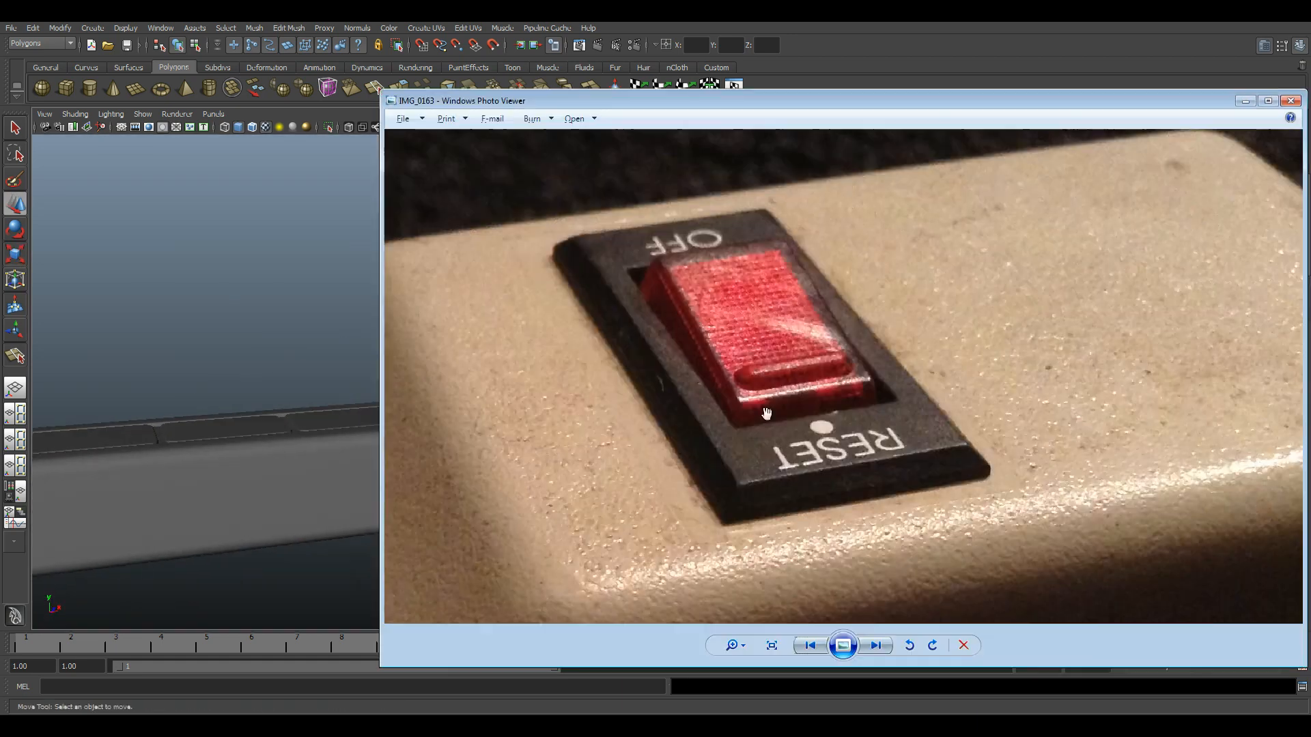
key("alt+Tab")
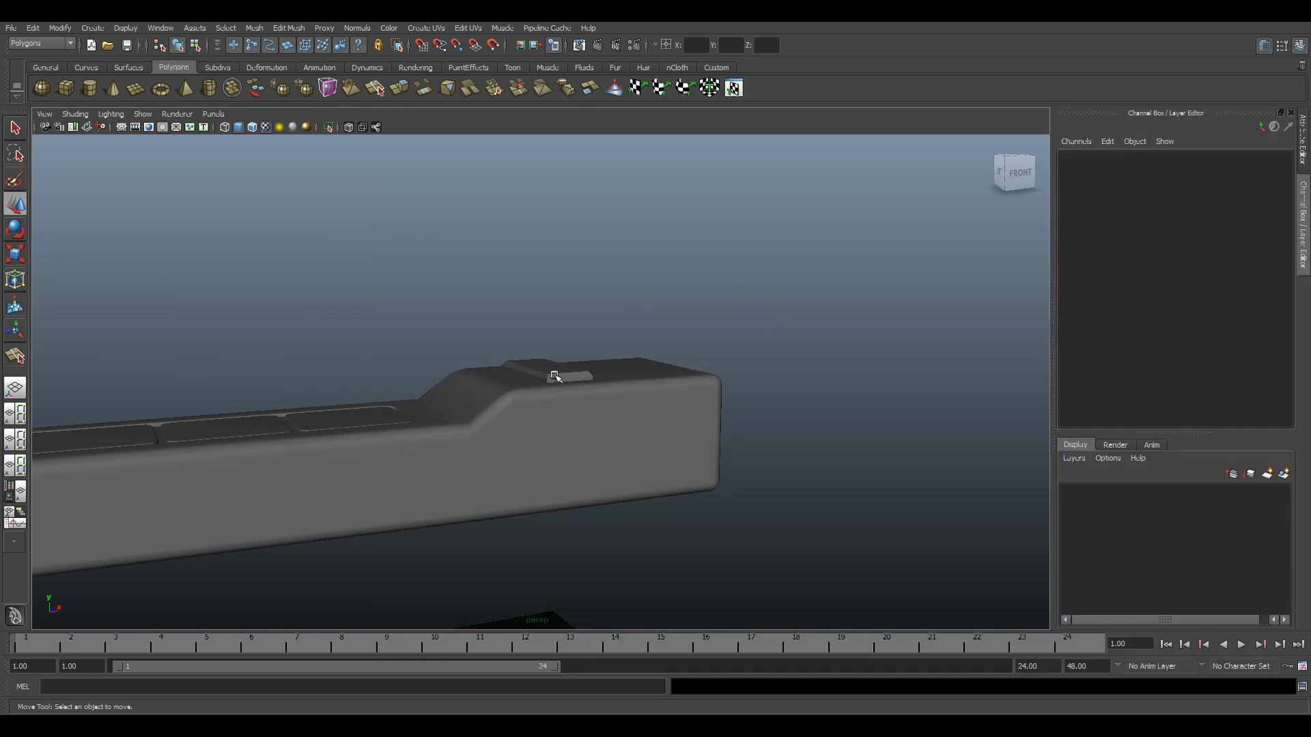
- Nudge the switch plate's top face up slightly and compare the plate with the switch close-up photo
scroll(559, 391, "up", 4)
right_click_drag(564, 371, 564, 410)
left_click(564, 356)
left_click_drag(548, 312, 548, 310)
left_click(577, 324)
left_click(564, 369)
scroll(688, 292, "down", 5)
left_click(671, 296)
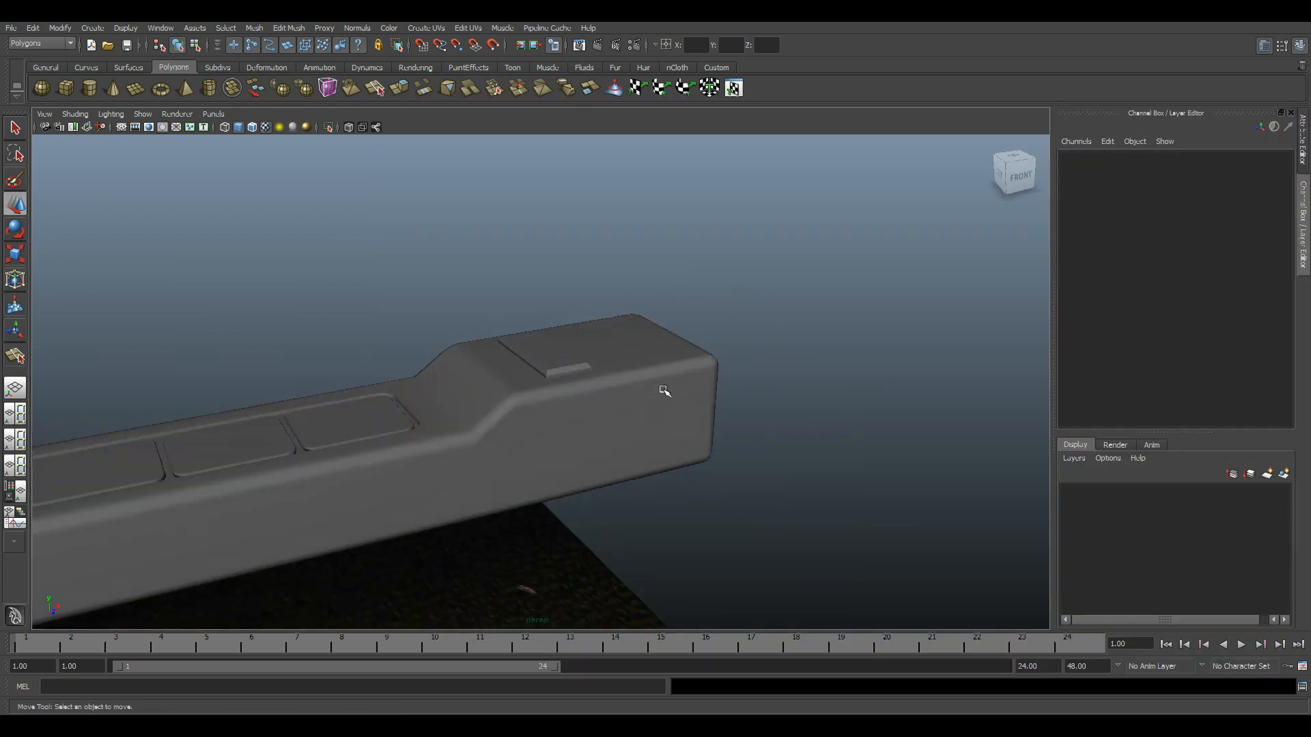
key("alt+Tab")
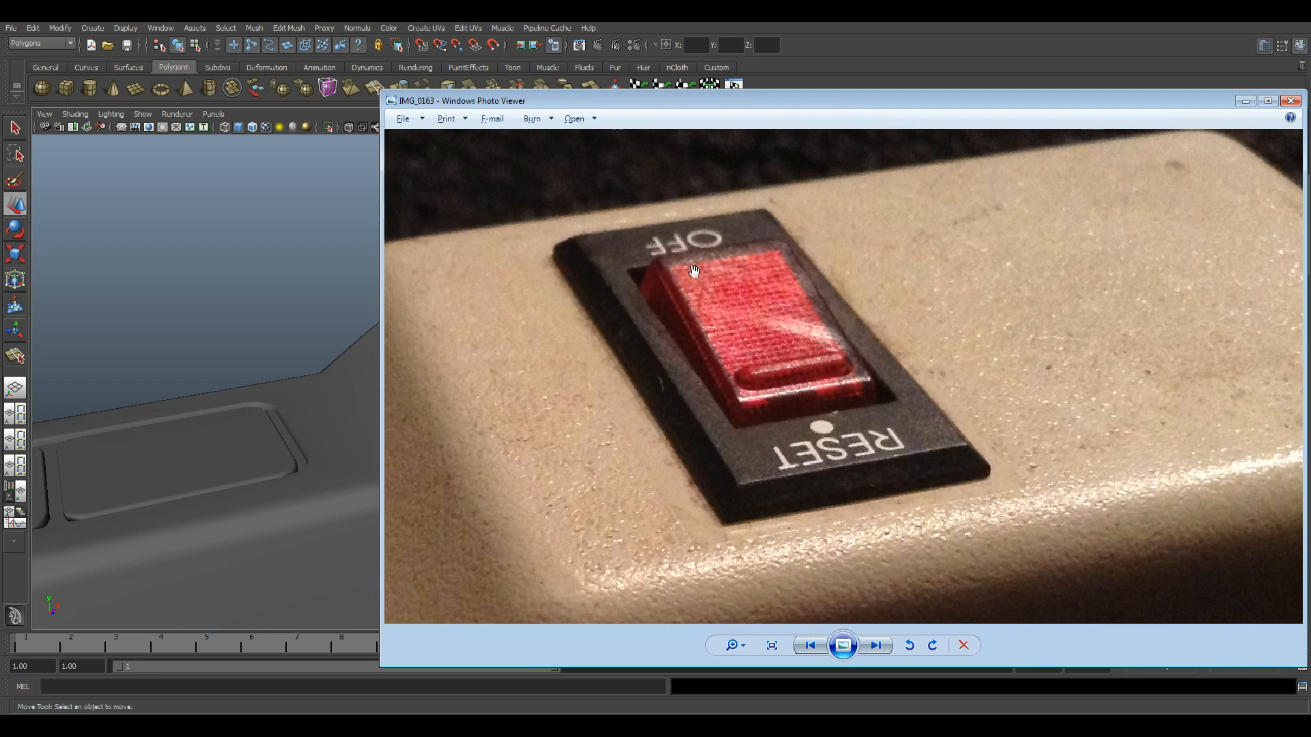
- Examine the switch plate on the strip in perspective, and compare its outline with the reference photo in the top view
key("alt+Tab")
left_click_drag(616, 359, 598, 435, "alt")
scroll(599, 287, "down", 3)
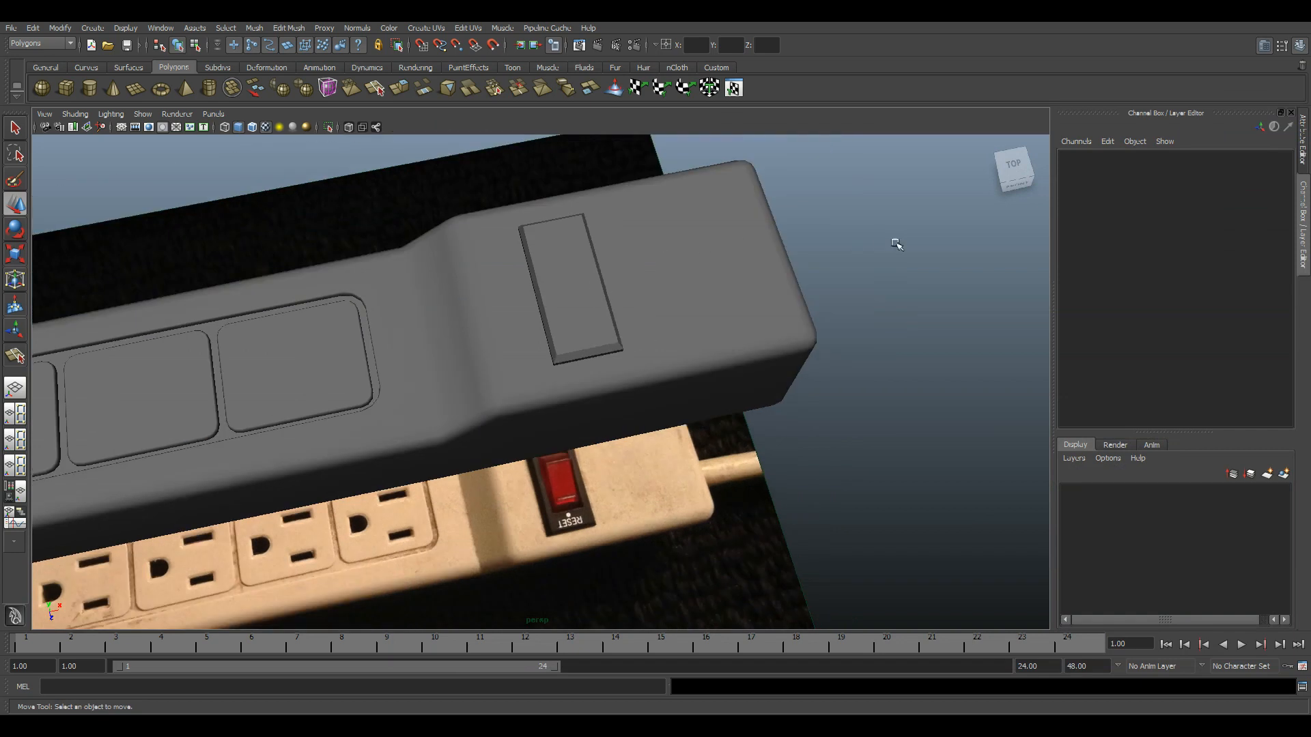
right_click_drag(887, 244, 655, 415, "alt")
left_click_drag(655, 415, 804, 327, "alt")
right_click_drag(805, 327, 721, 426, "alt")
left_click_drag(721, 426, 524, 513, "alt")
key("space")
key("space")
right_click_drag(626, 357, 728, 469, "alt")
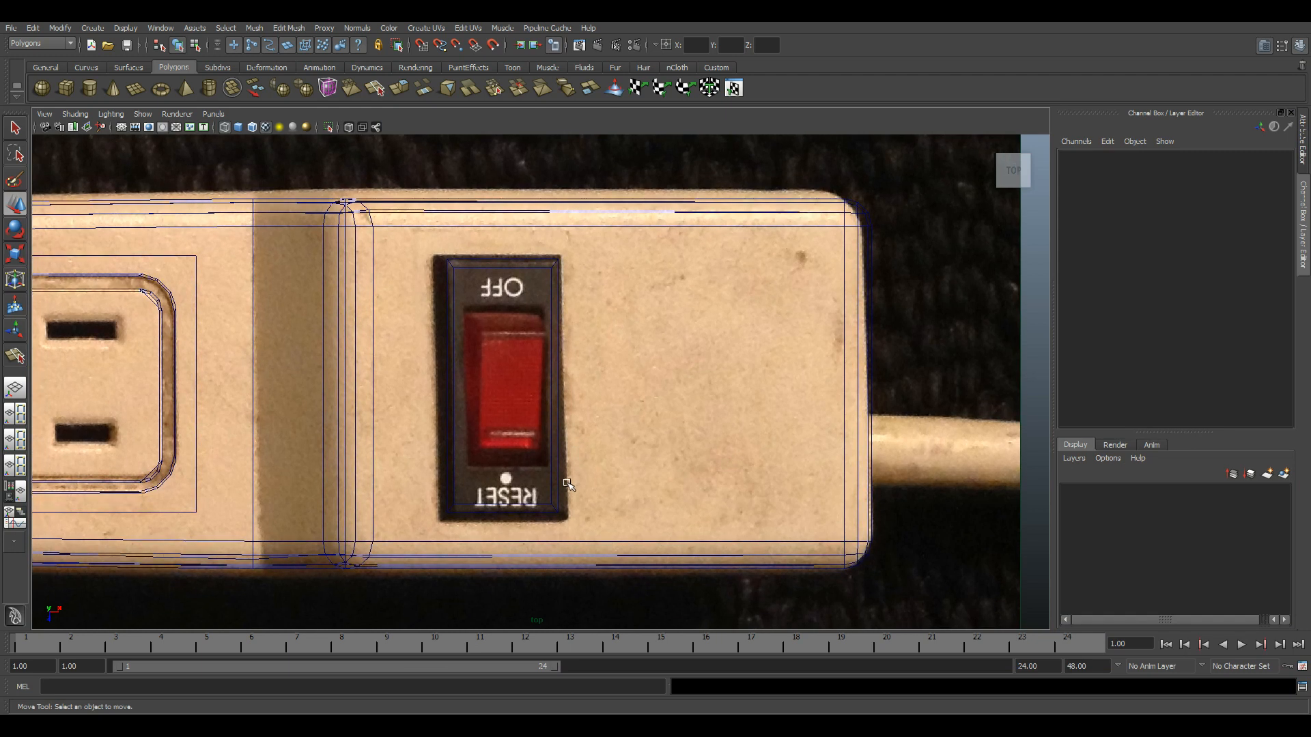
key("space")
key("space")
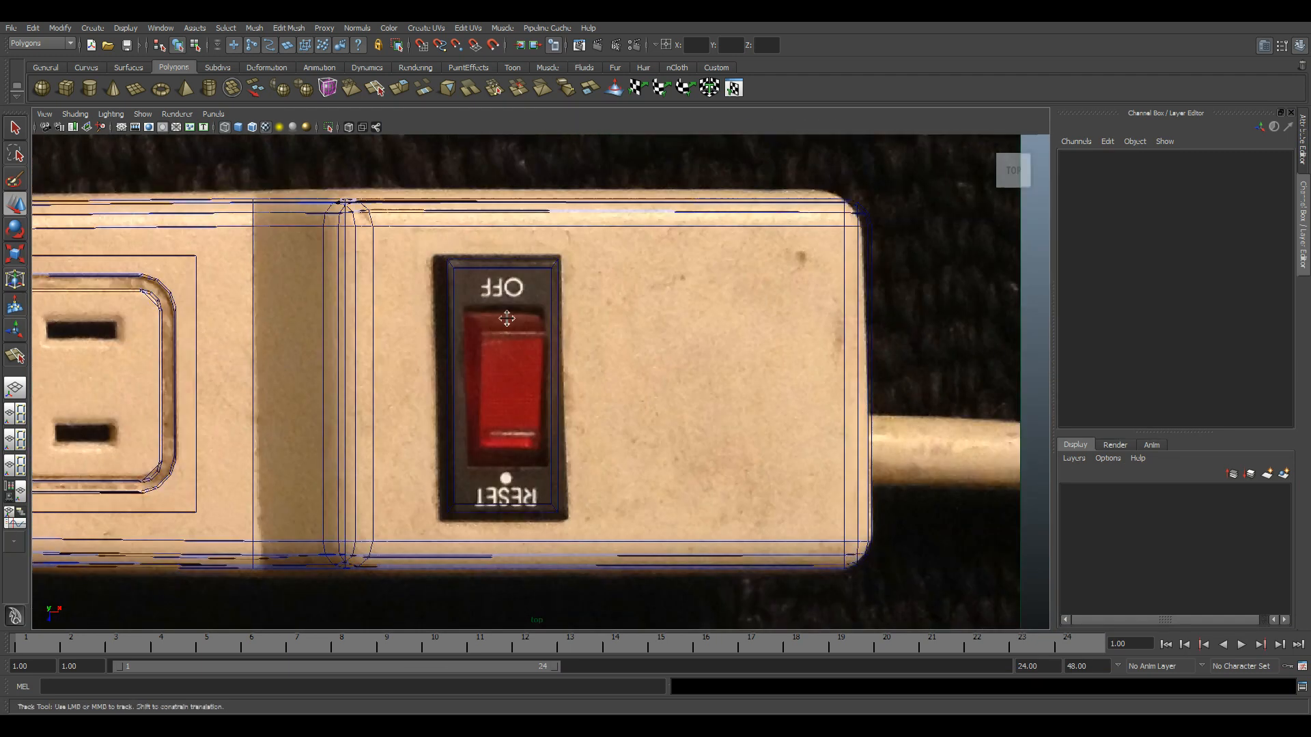
right_click_drag(445, 234, 550, 325, "alt")
middle_click_drag(501, 252, 540, 321, "alt")
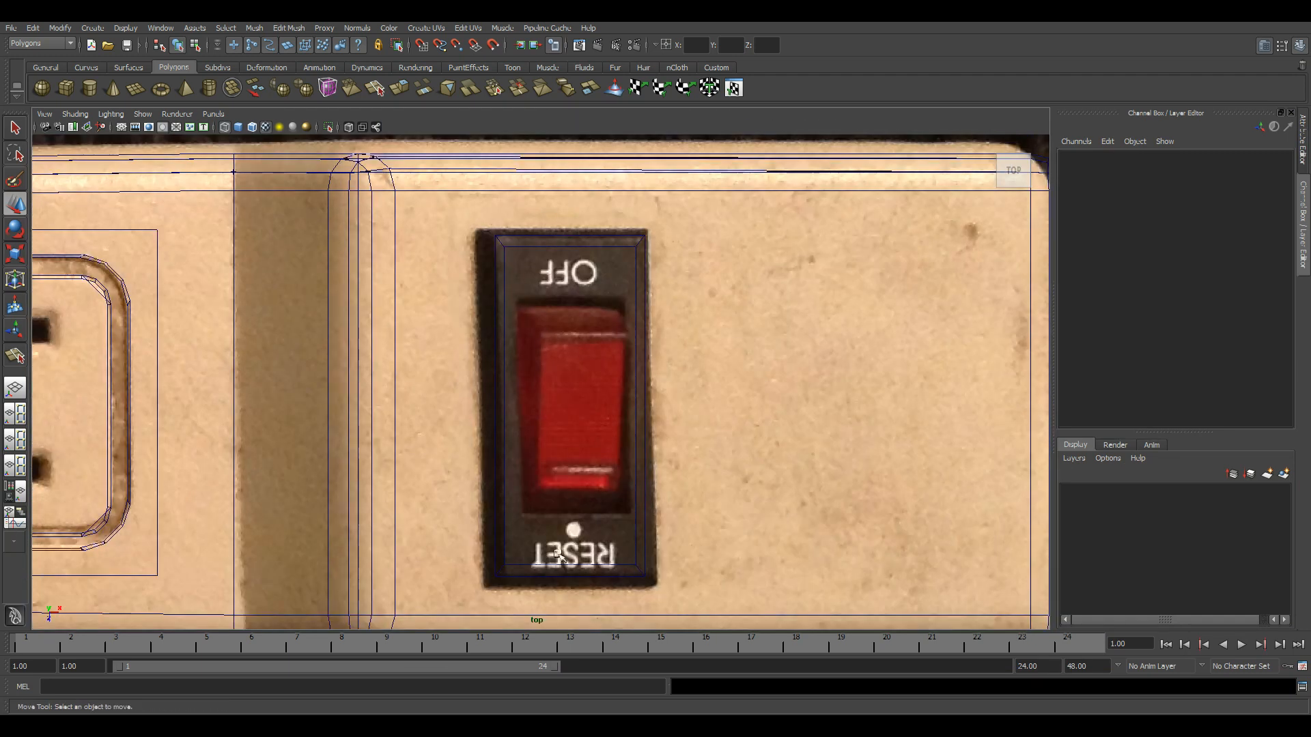
left_click(508, 559)
middle_click_drag(581, 487, 582, 506, "alt")
right_click_drag(583, 506, 592, 372, "alt")
right_click_drag(593, 372, 567, 369)
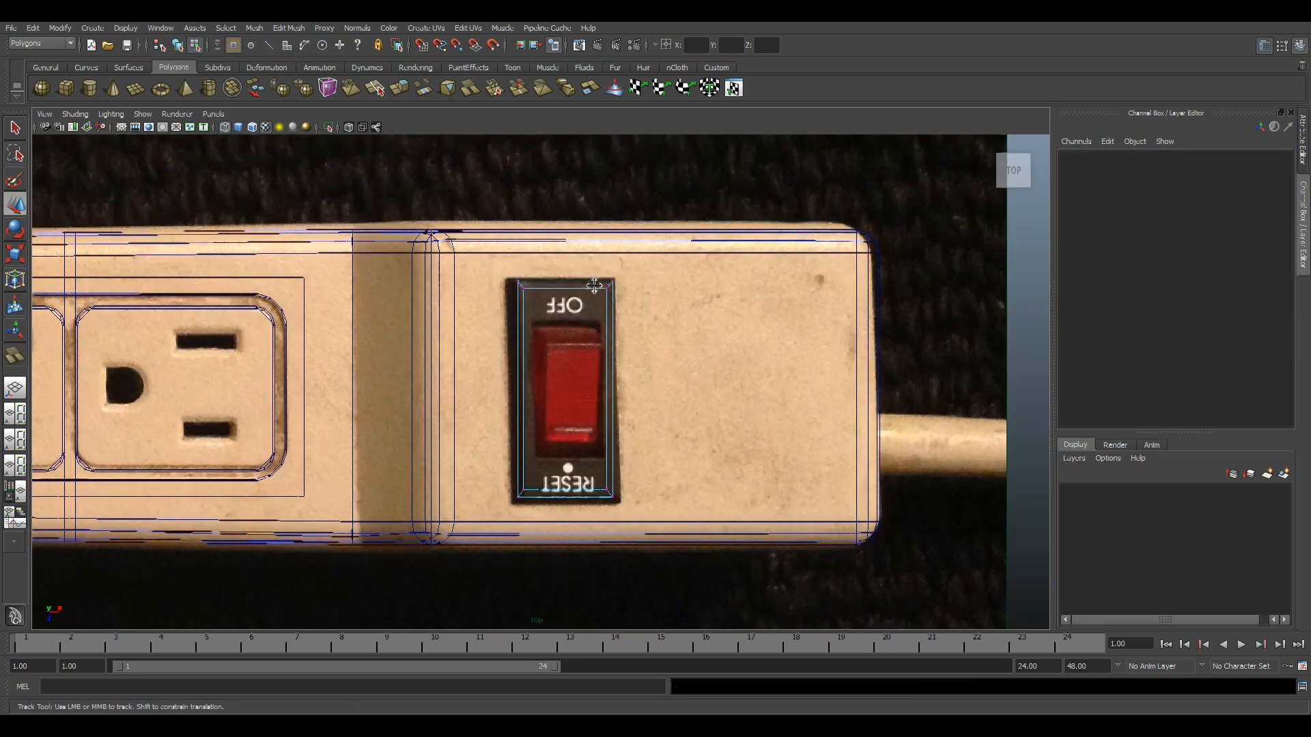
right_click_drag(597, 284, 672, 406, "alt")
key("F8")
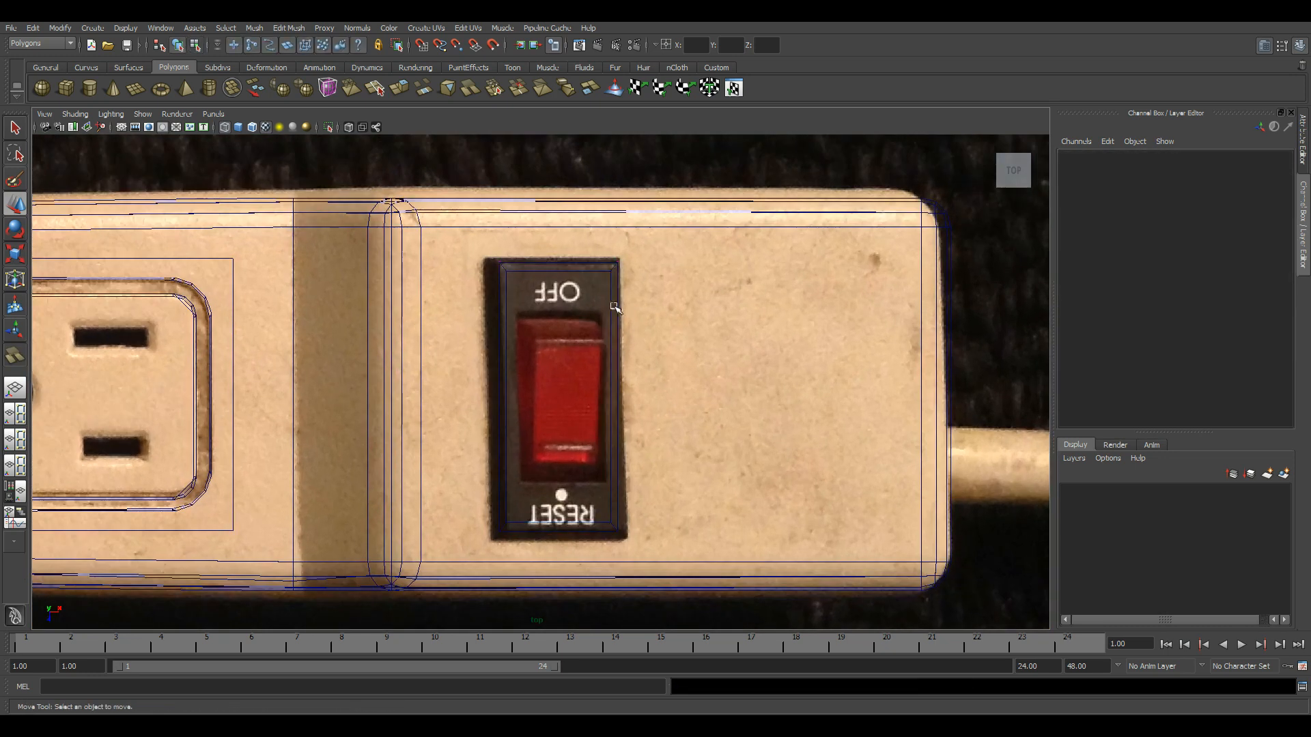
- Cut the switch plate's faces across its width, just beyond both ends of the red rocker in the reference photo
left_click(612, 307)
key("space")
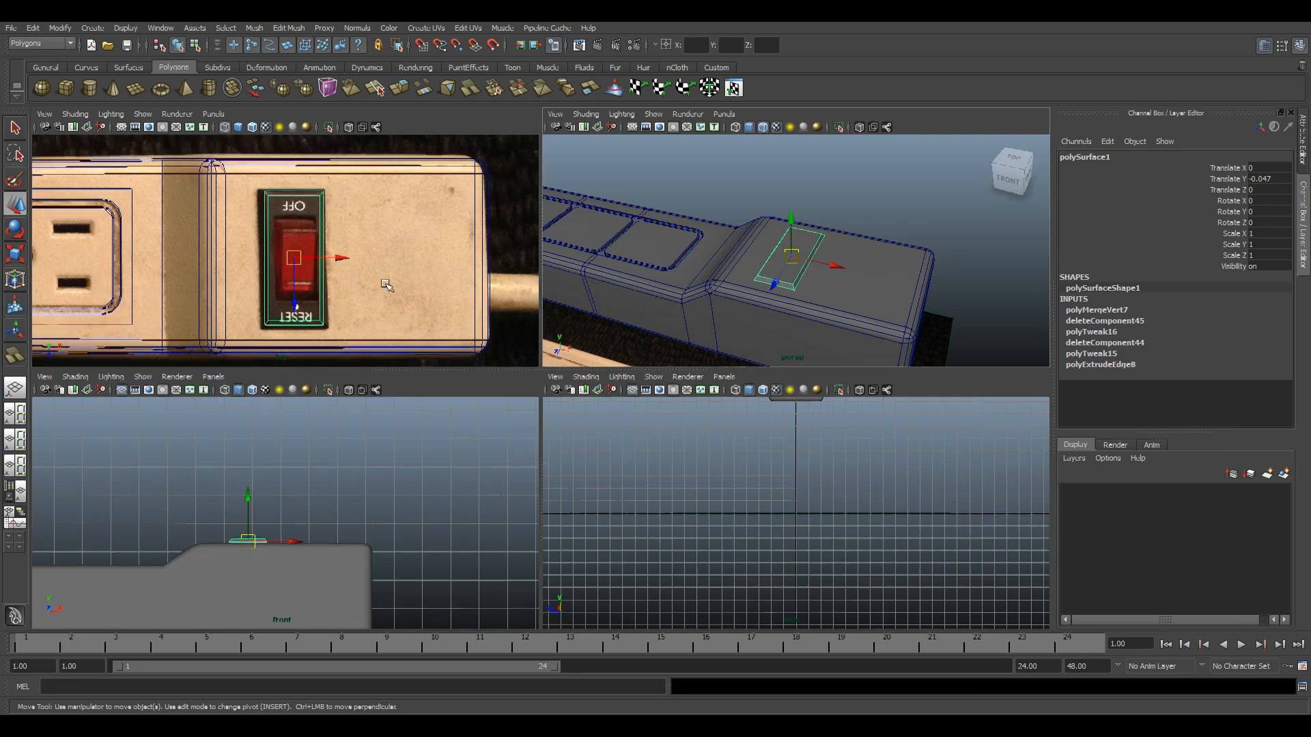
key("space")
key("space")
key("space")
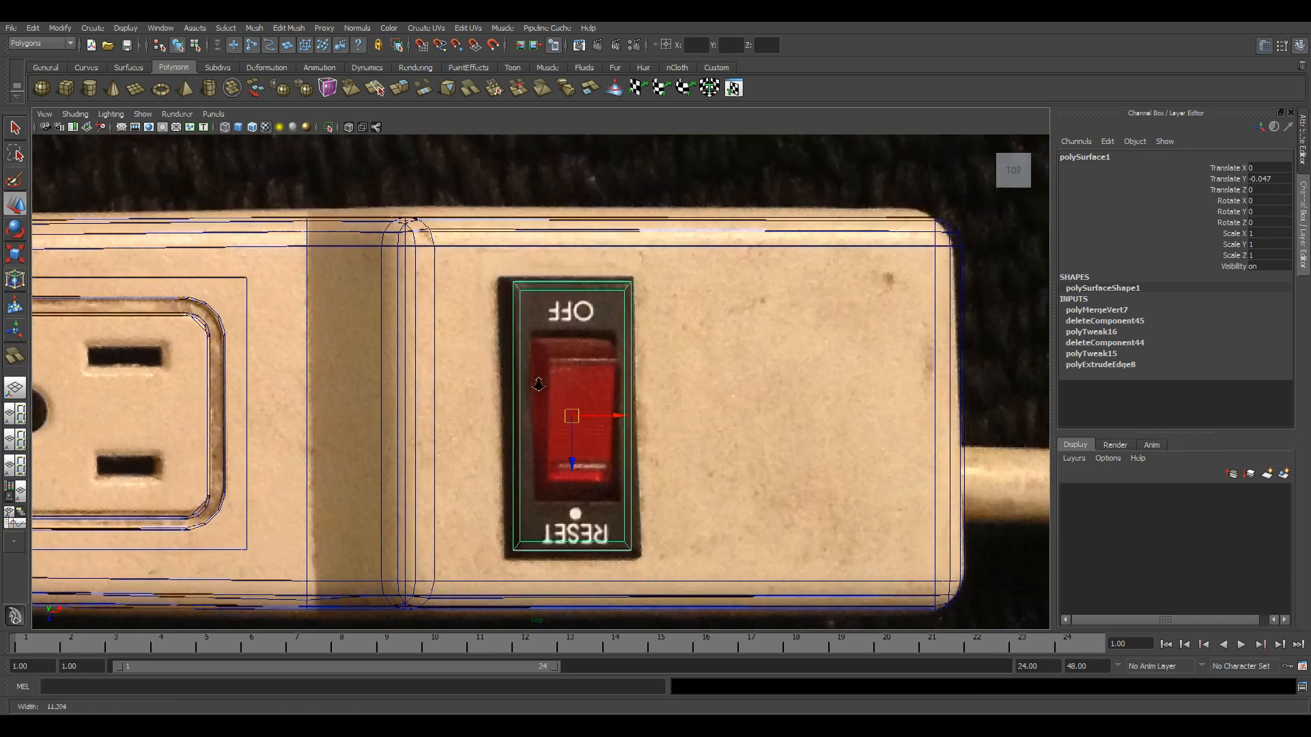
scroll(474, 341, "up", 4)
left_click(288, 27)
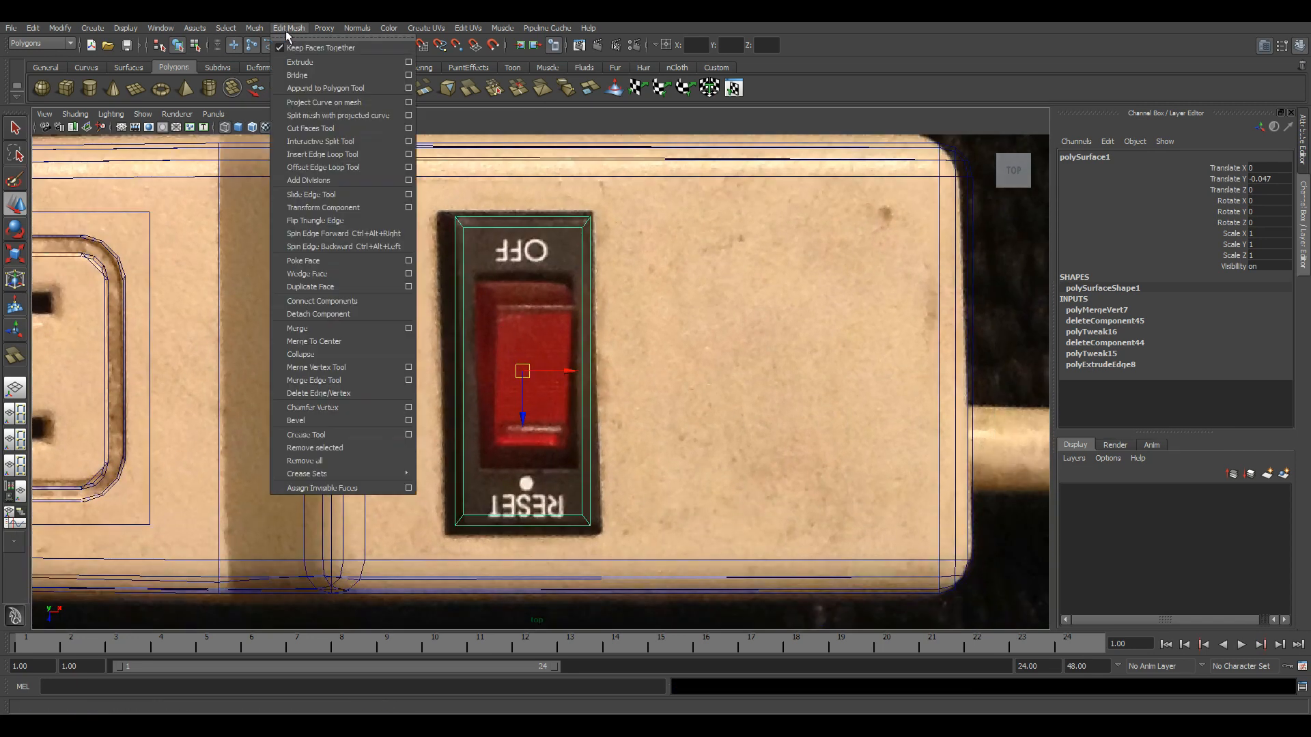
left_click(307, 129)
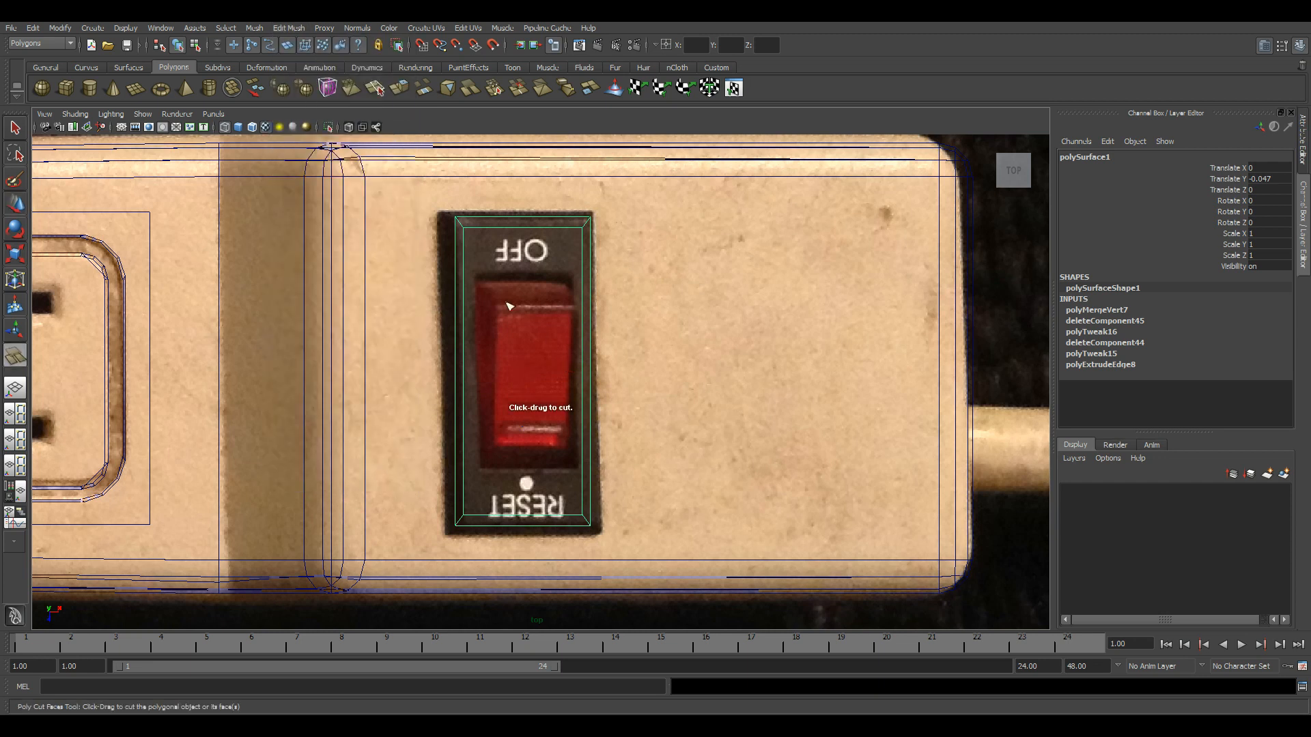
scroll(543, 271, "up", 1)
left_click_drag(514, 278, 570, 288)
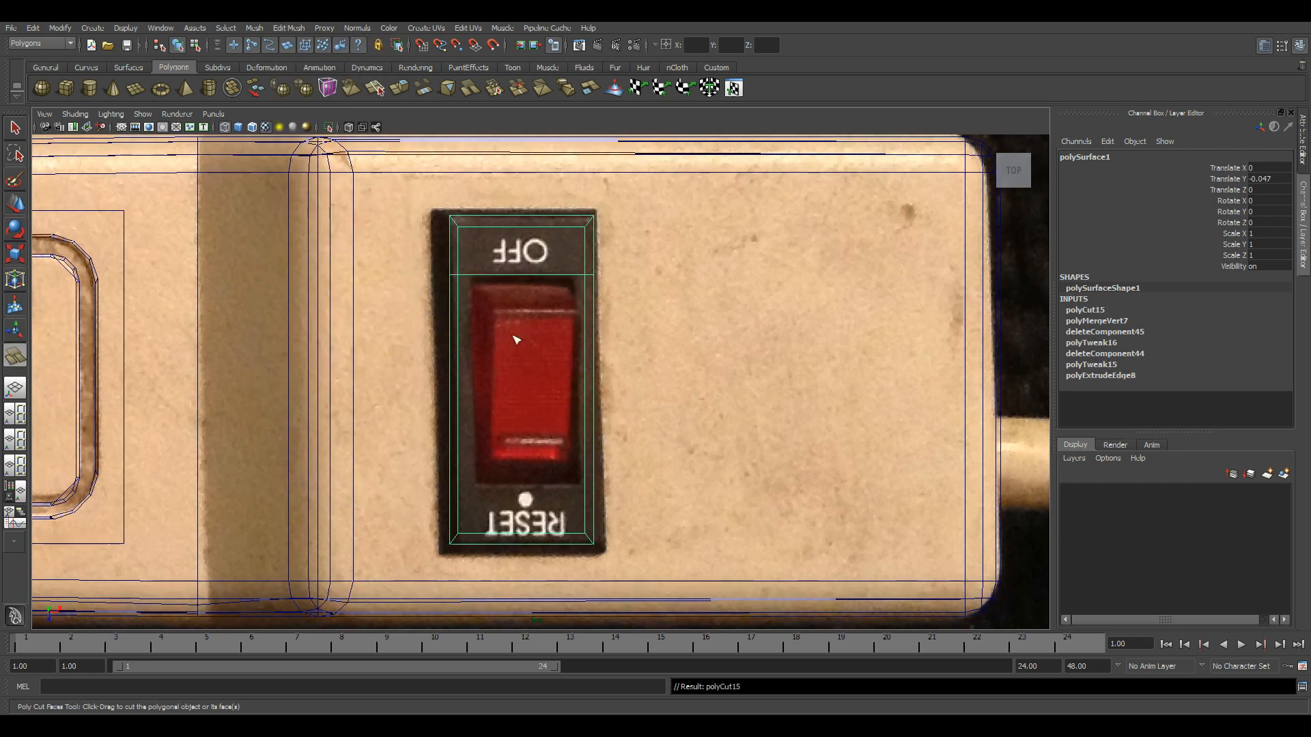
left_click_drag(488, 490, 482, 486)
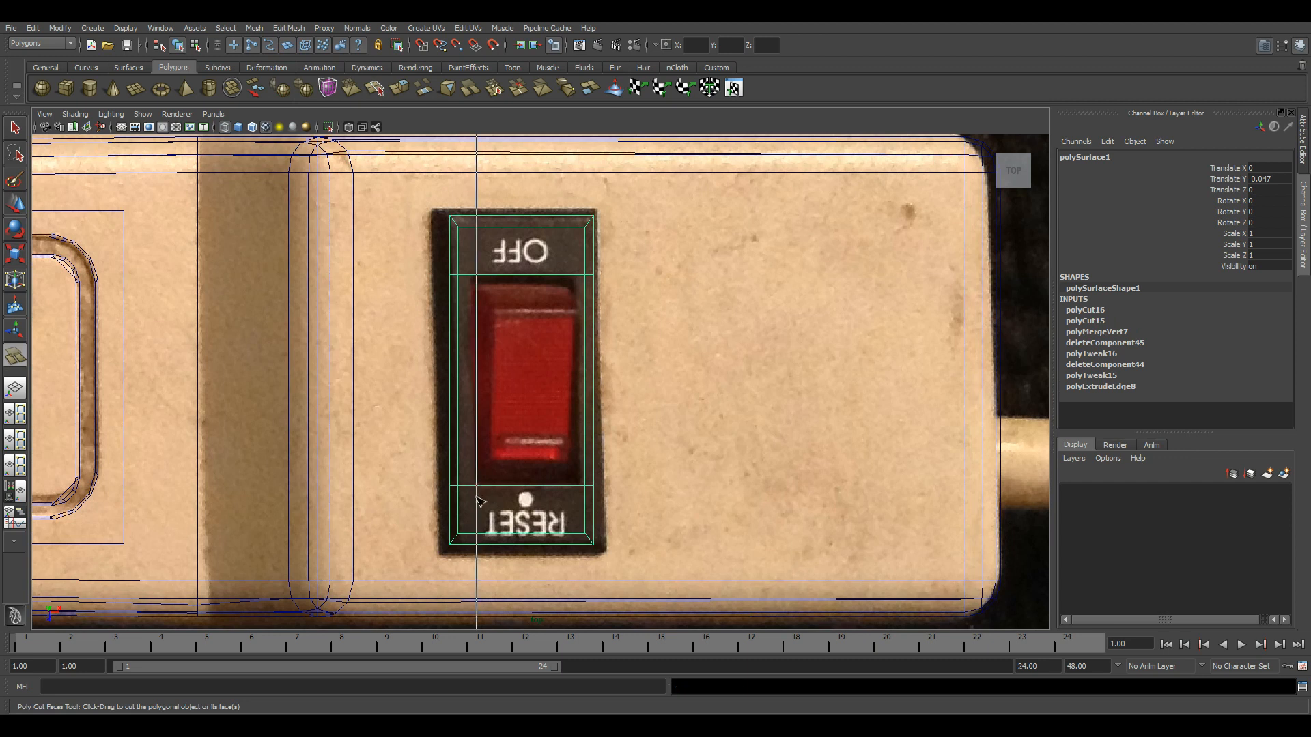
- Cut the switch plate's faces lengthwise along both sides of the red rocker, redoing the cut nearest the strip's cord end
left_click_drag(475, 418, 478, 471)
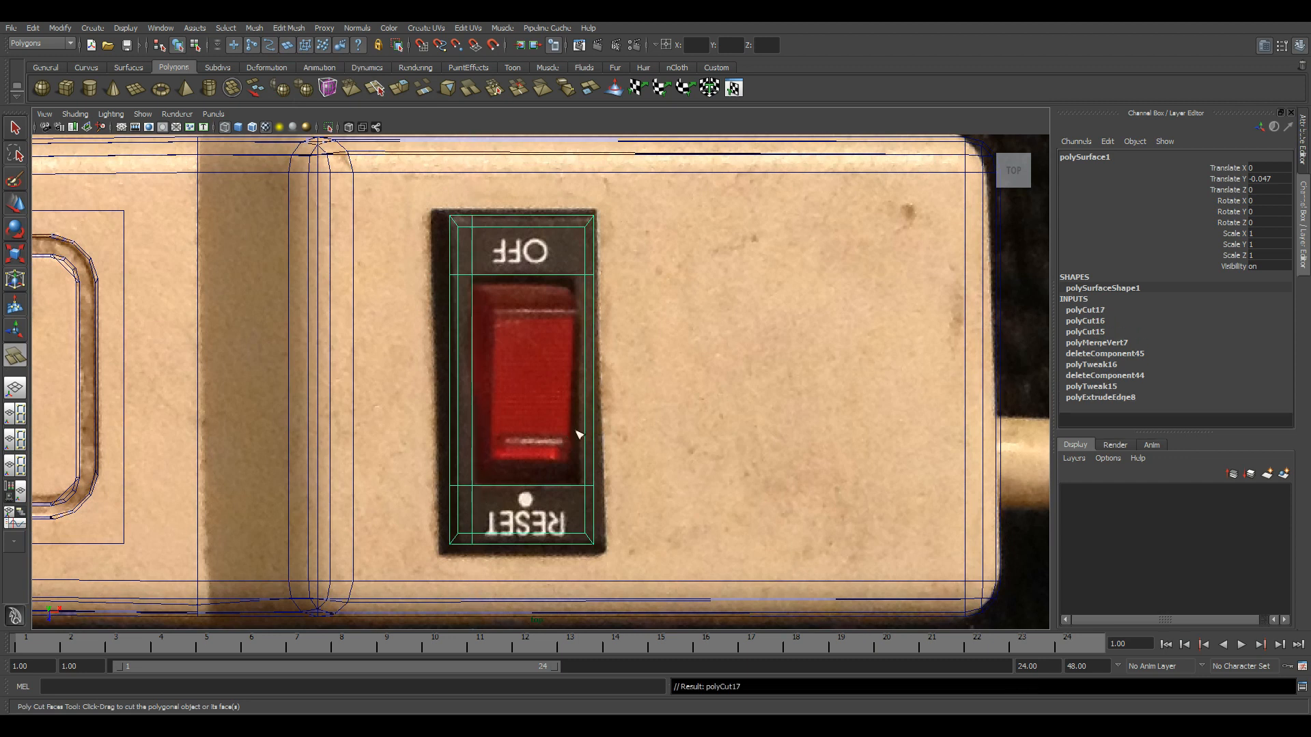
left_click_drag(581, 432, 572, 465)
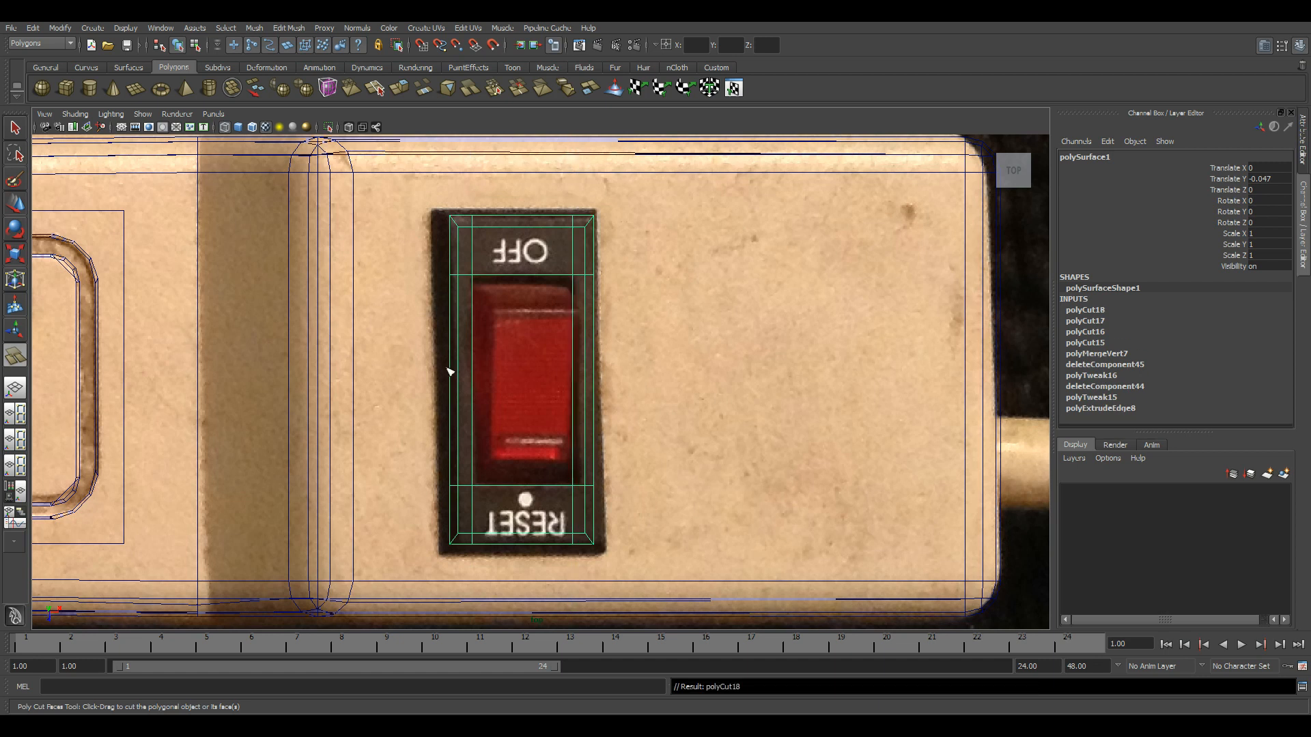
left_click_drag(573, 340, 565, 402)
key("ctrl+z")
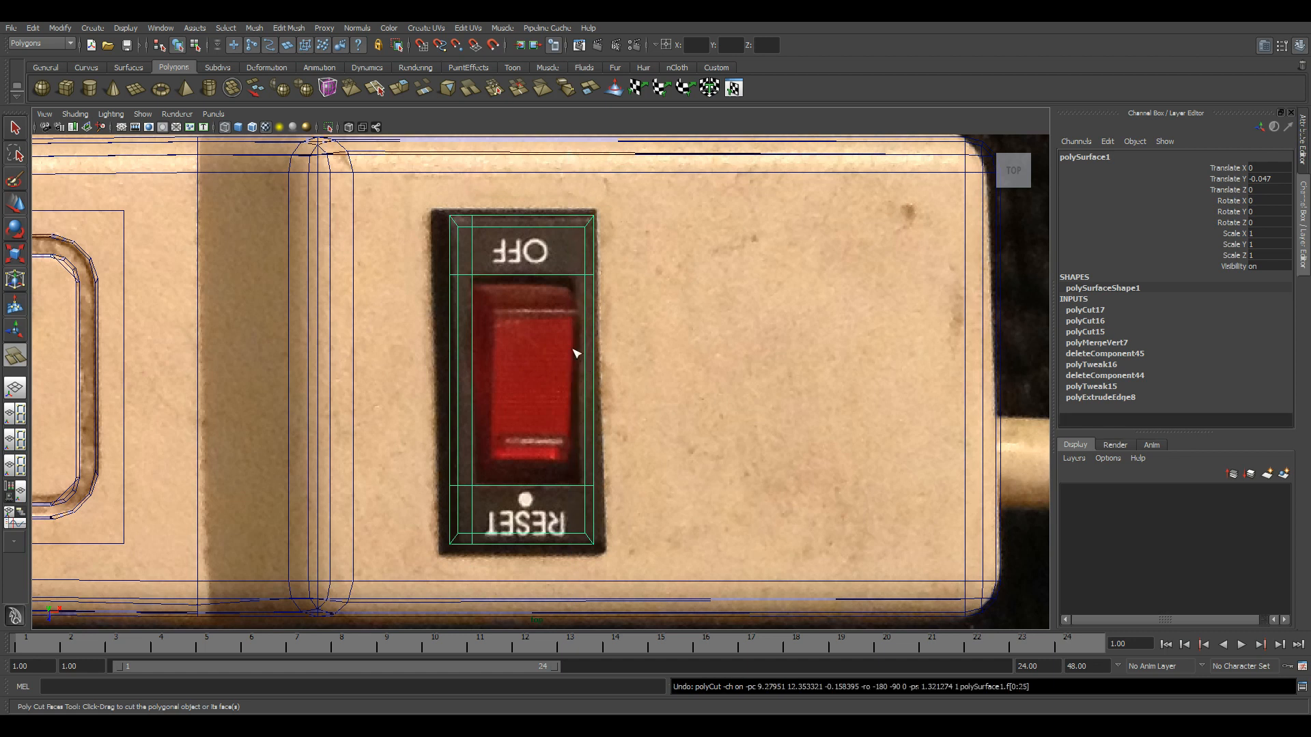
left_click_drag(576, 353, 572, 396)
- Examine the new cuts on the switch plate in the perspective view from several angles
key("space")
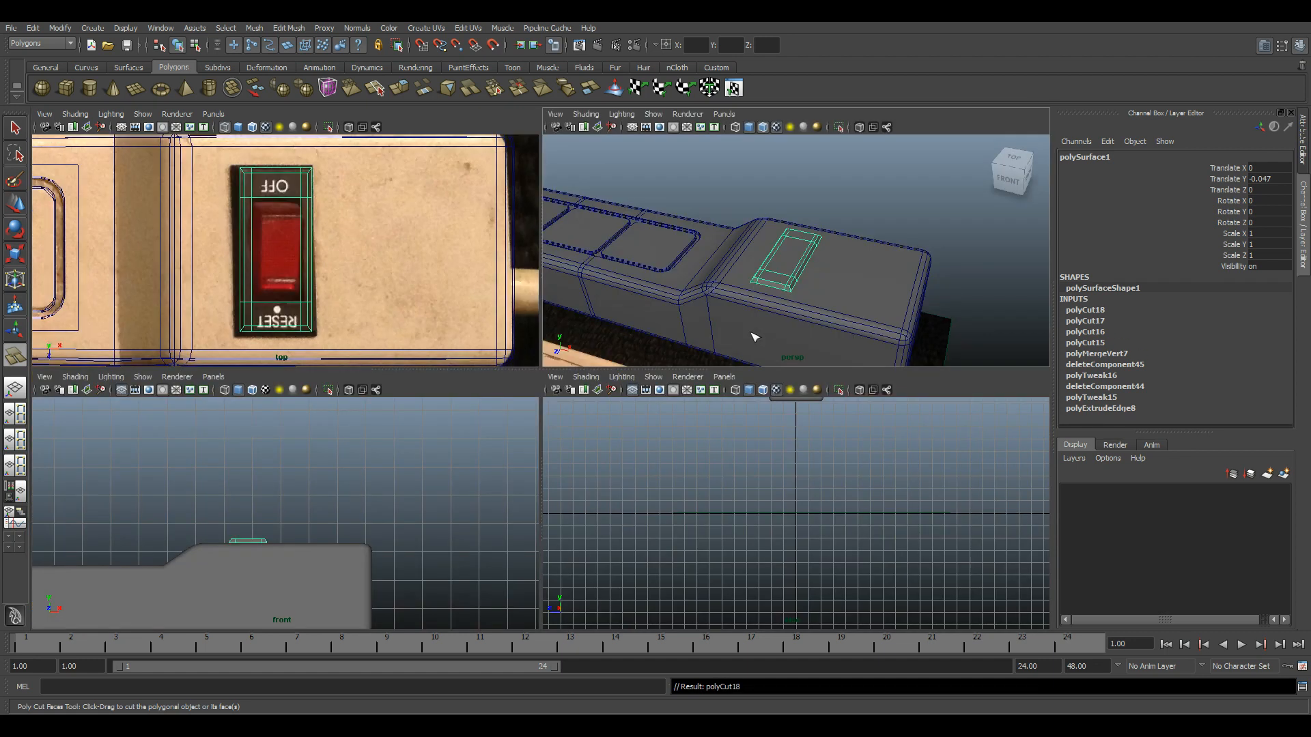
key("space")
left_click_drag(711, 380, 527, 453, "alt")
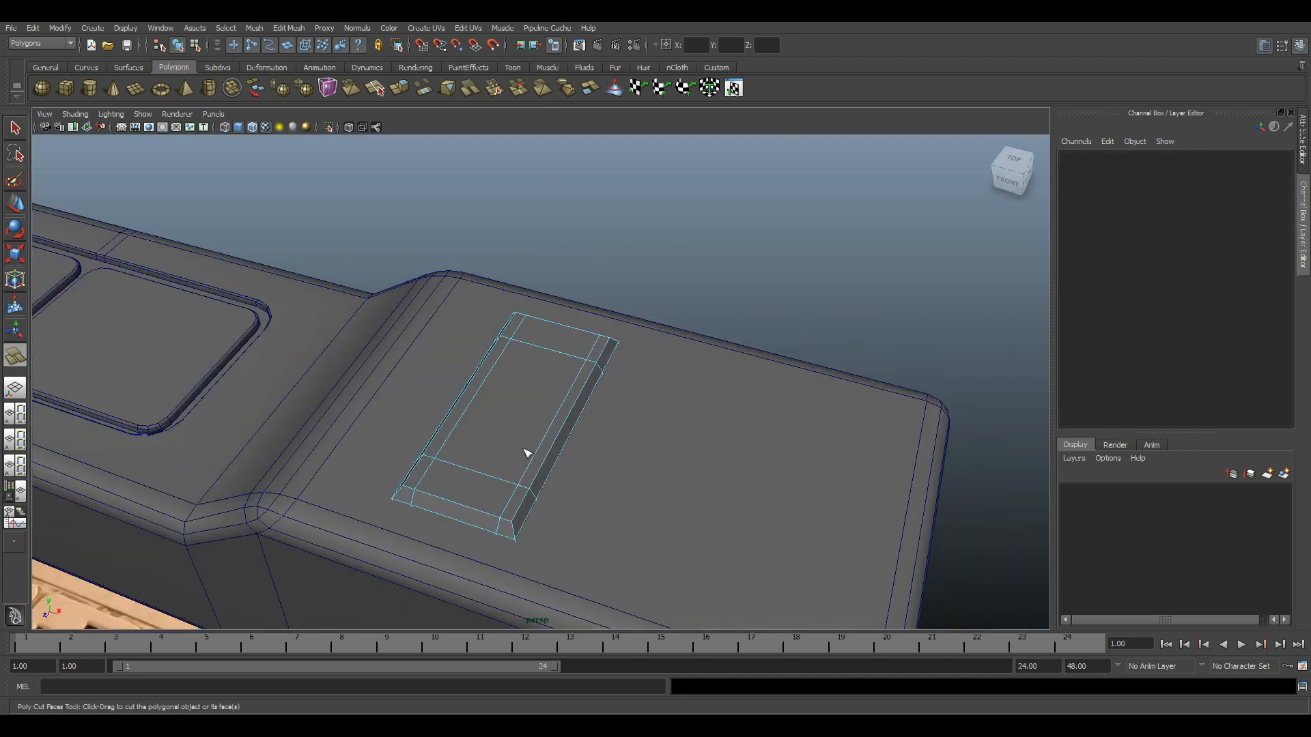
left_click_drag(513, 397, 569, 440, "alt")
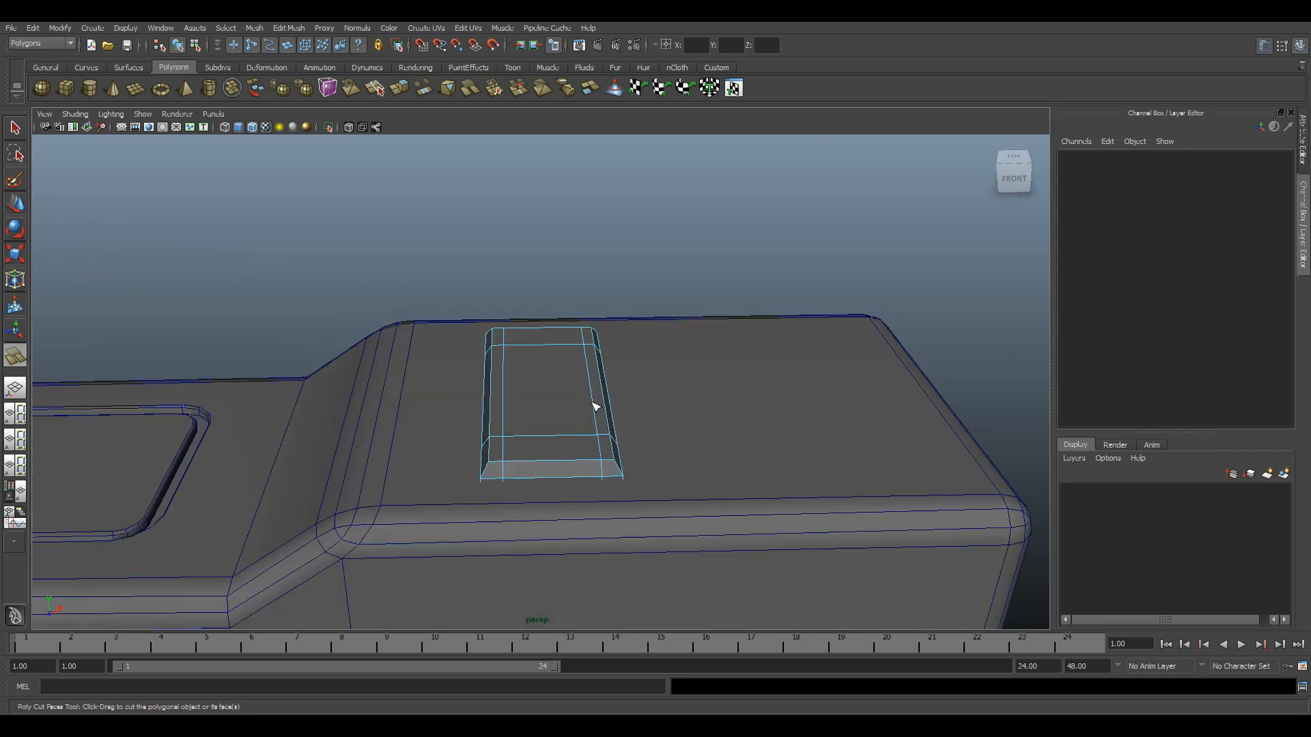
key("w")
left_click(596, 384)
left_click_drag(596, 384, 624, 401, "alt")
left_click(575, 484)
left_click_drag(575, 485, 600, 479, "alt")
scroll(625, 411, "up", 4)
left_click(629, 410)
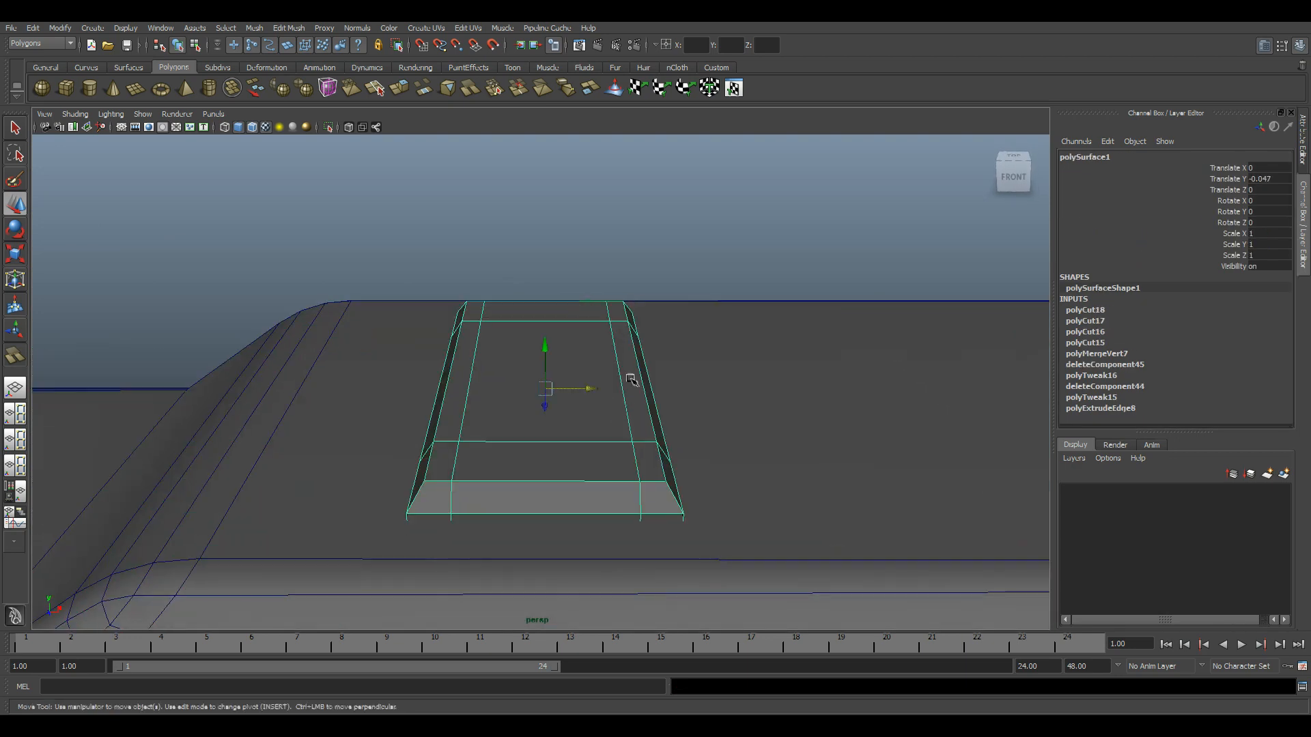
key("F10")
left_click(623, 380)
left_click_drag(653, 389, 700, 383)
scroll(734, 388, "down", 4)
left_click(691, 362)
- Extrude the switch plate's central rectangular face and move it down to form the rocker recess
key("F11")
left_click(543, 374)
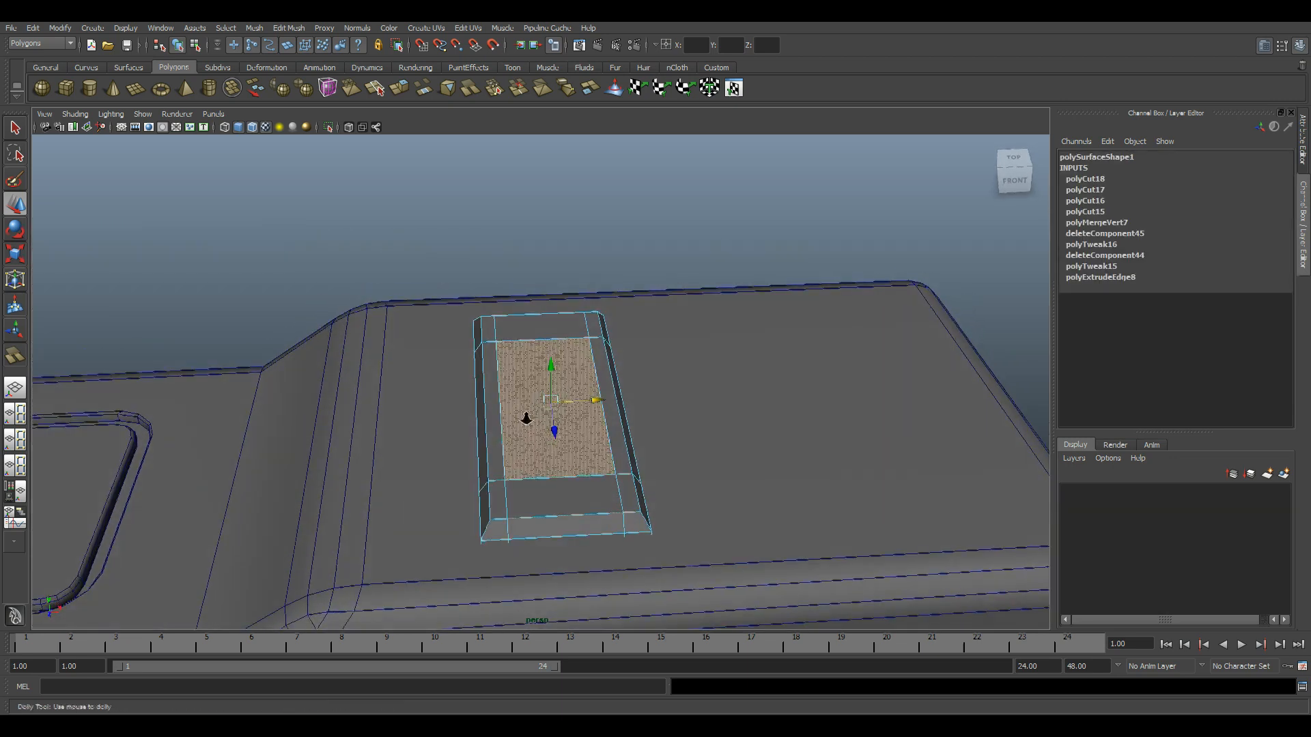
key("f")
left_click(396, 89)
key("w")
left_click_drag(543, 486, 552, 400, "alt")
left_click_drag(576, 311, 566, 315)
left_click_drag(618, 567, 673, 536, "alt")
right_click_drag(673, 536, 823, 554, "alt")
left_click_drag(676, 440, 620, 394, "alt")
right_click_drag(620, 395, 429, 158, "alt")
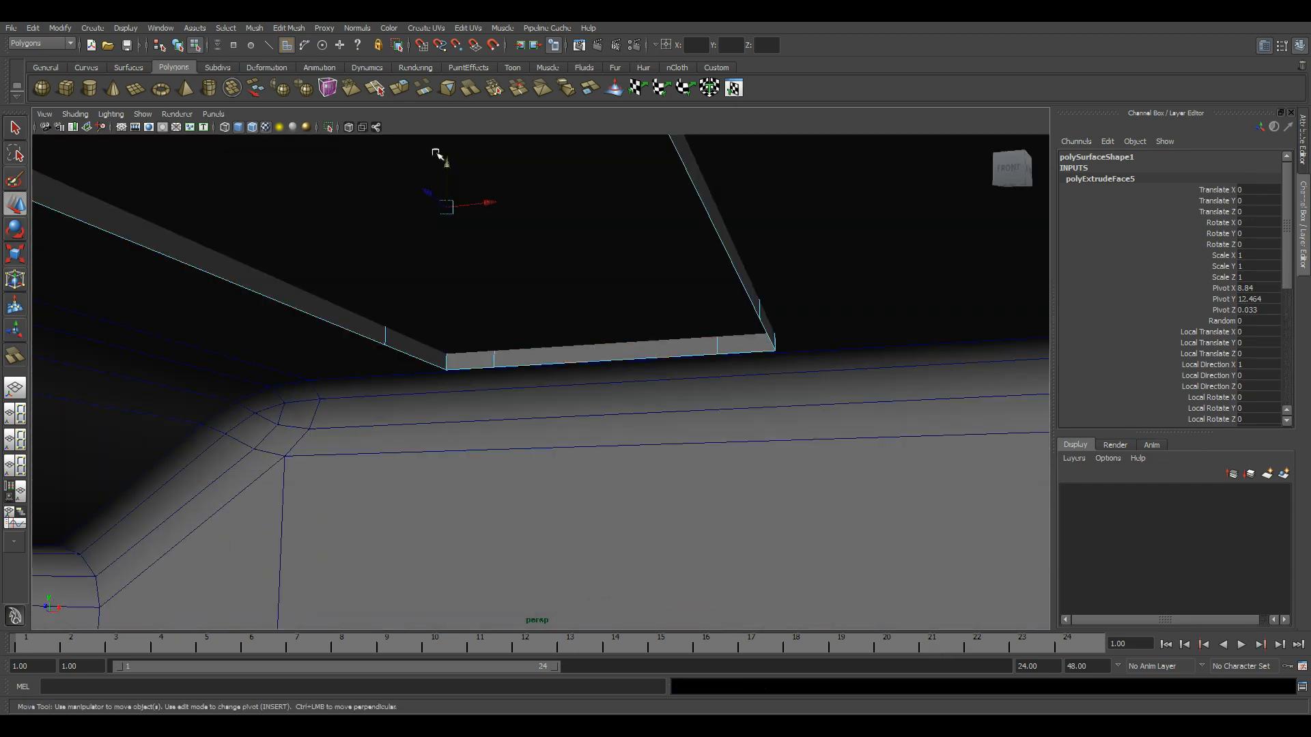
left_click_drag(447, 160, 445, 201)
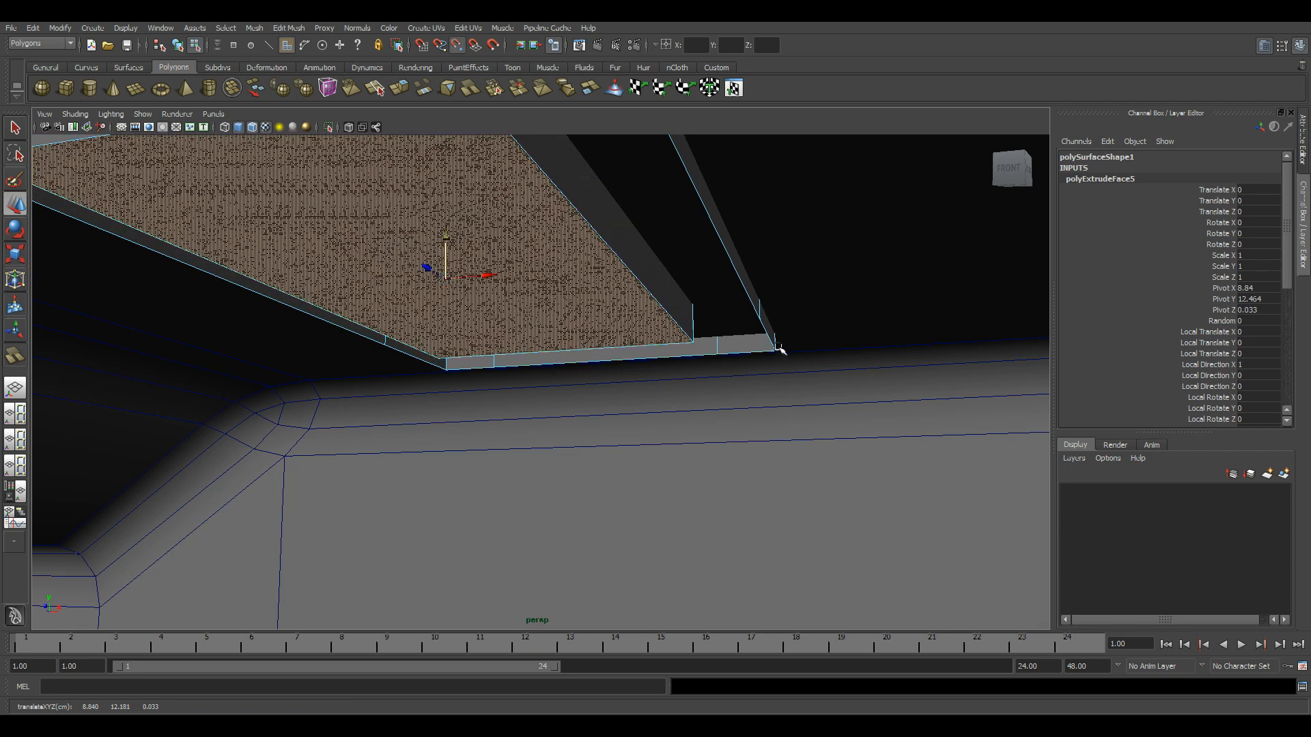
- Return to object mode, deselect the plate and examine the depth of the switch recess from several angles
left_click_drag(775, 353, 662, 387, "alt")
right_click_drag(662, 387, 629, 383, "alt")
key("F8")
left_click(728, 280)
left_click_drag(724, 287, 639, 354, "alt")
scroll(618, 366, "up", 6)
scroll(619, 370, "down", 3)
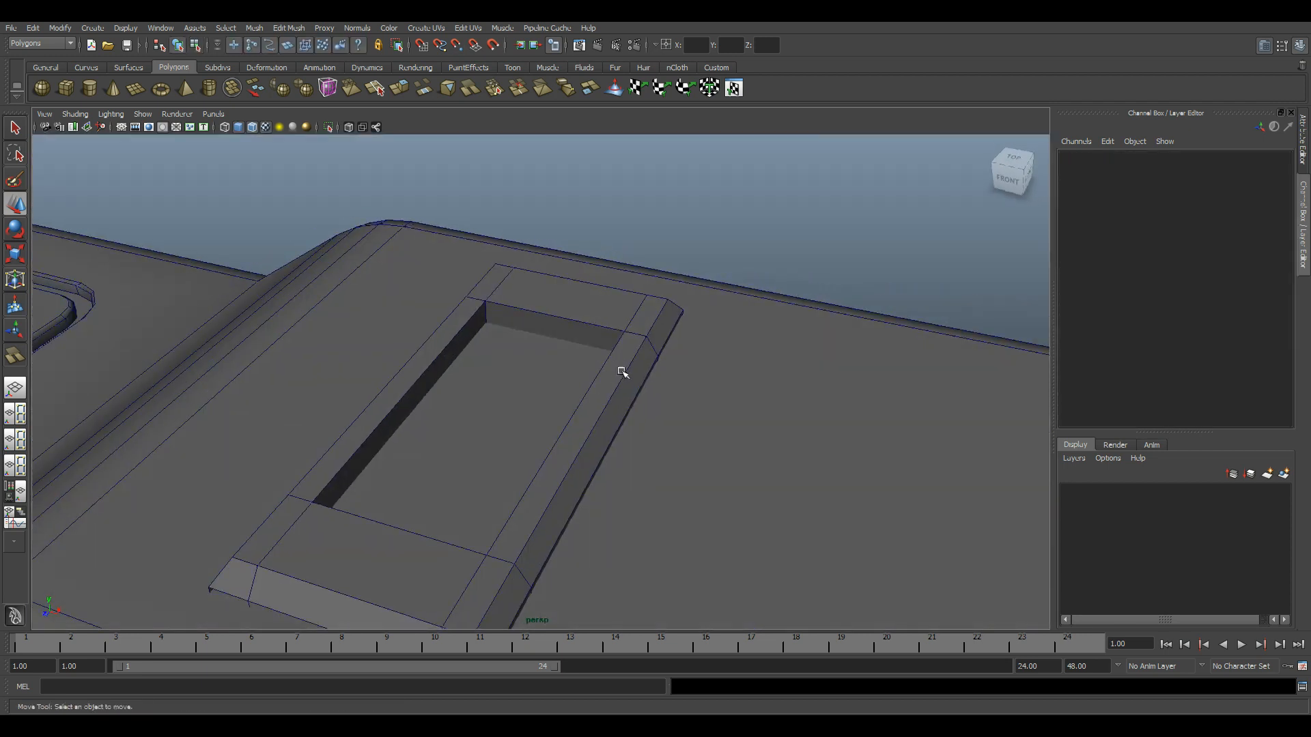
left_click_drag(686, 403, 654, 389, "alt")
left_click_drag(518, 422, 597, 433, "alt")
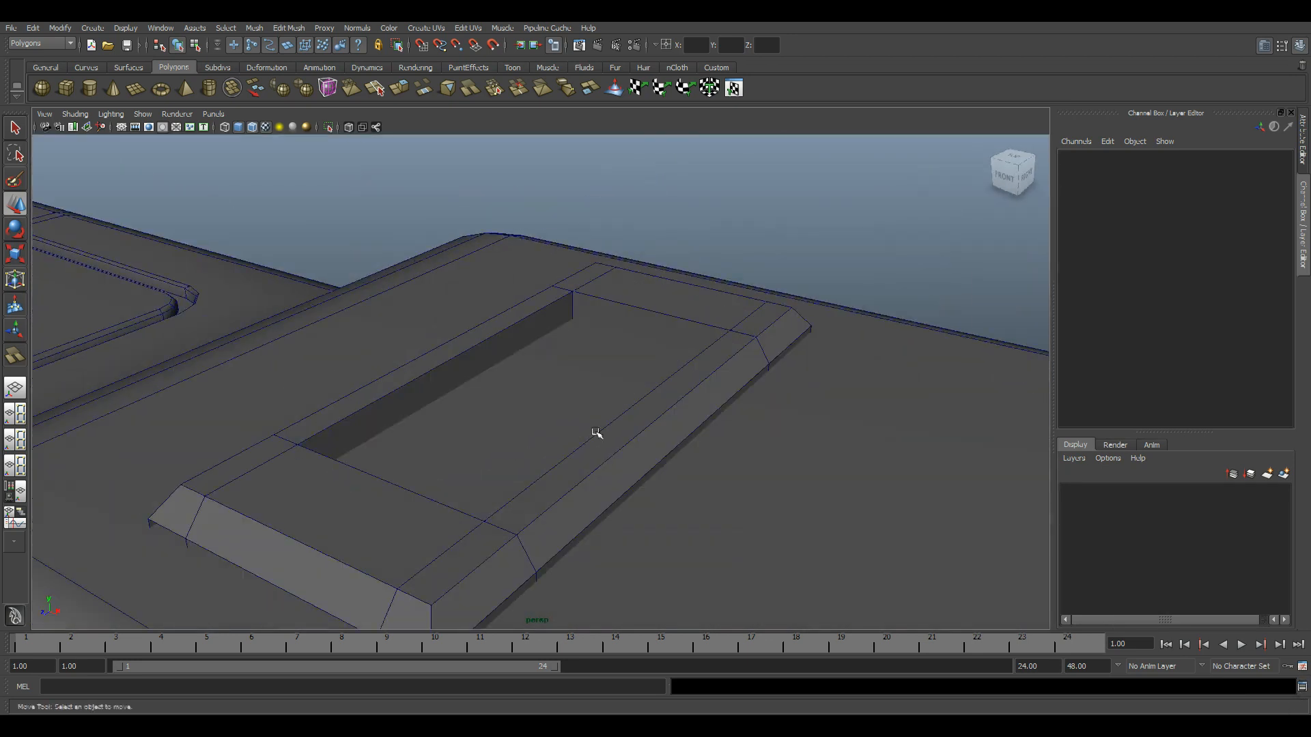
- Bevel the four upper rim edges of the switch recess
left_click(609, 300)
left_click(546, 311, "shift")
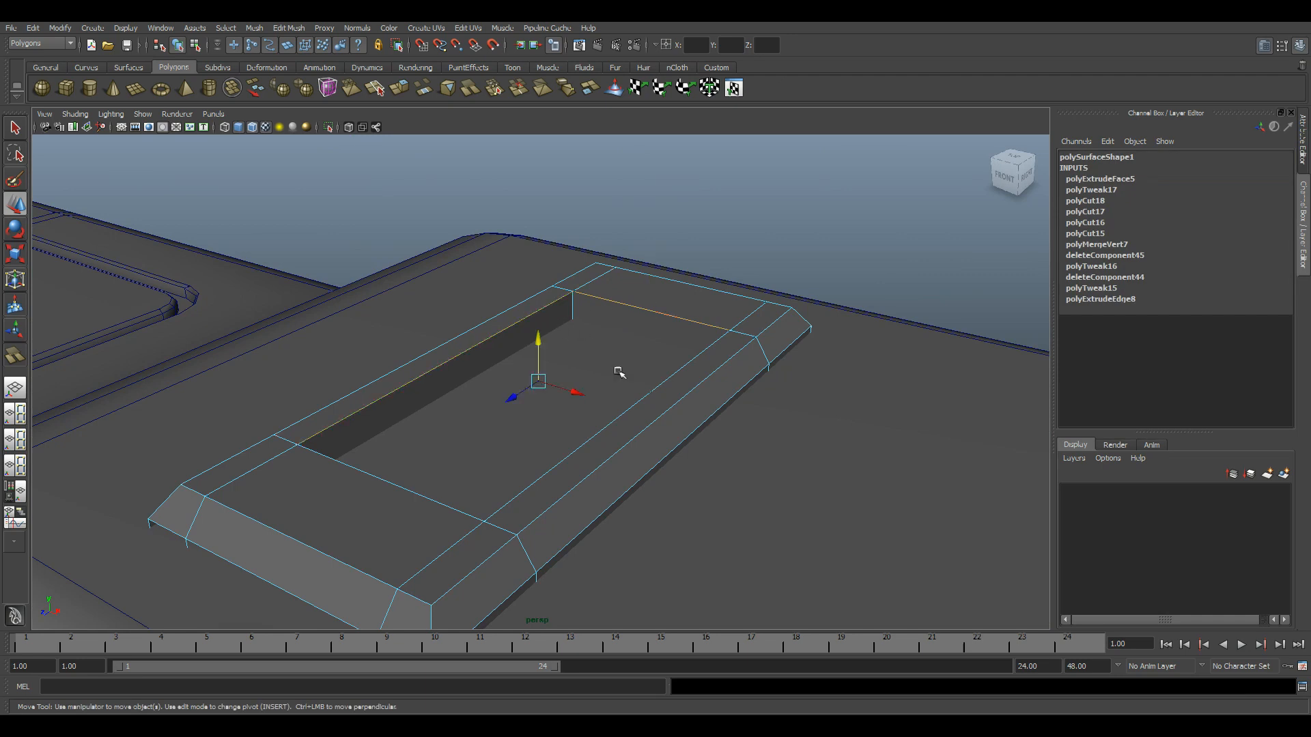
left_click(655, 393, "shift")
left_click_drag(457, 512, 442, 466, "alt")
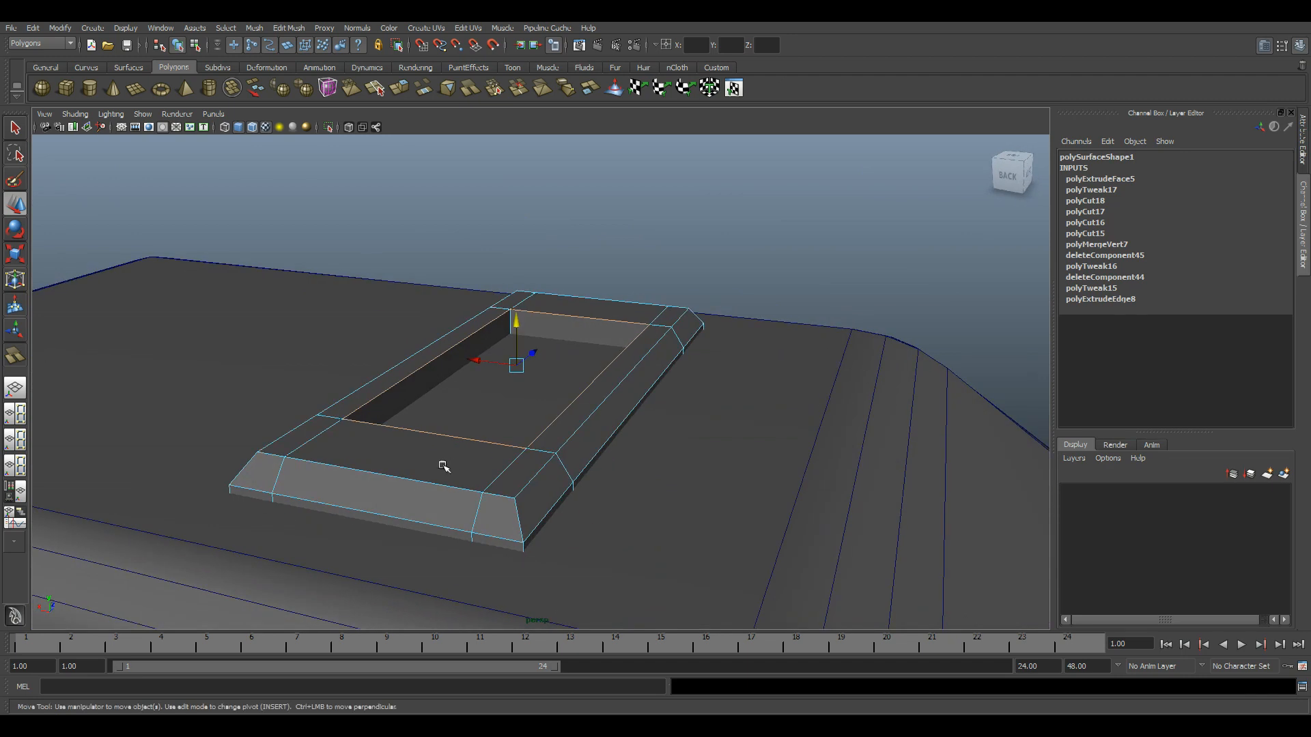
left_click(290, 28)
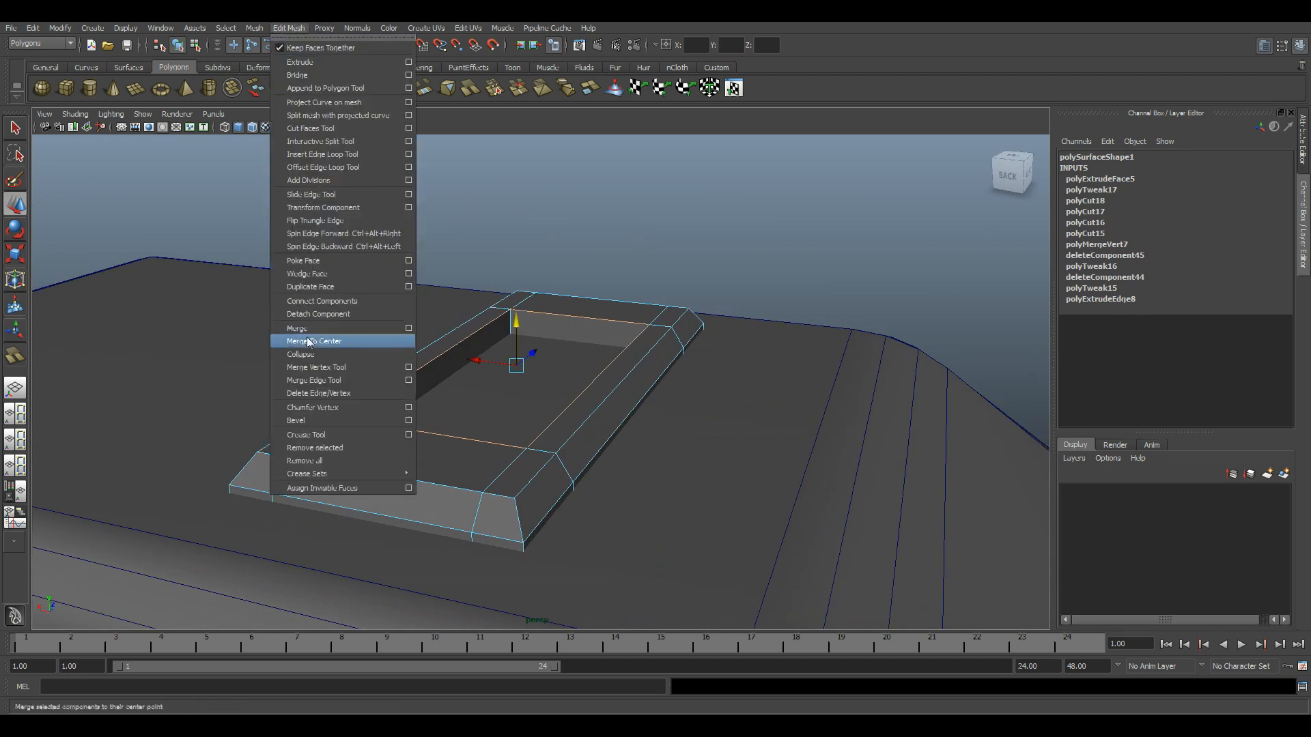
left_click(314, 420)
left_click_drag(328, 412, 703, 410, "alt")
- Set the recess rim bevel's offset to 0.15 after trying 0.2, and check the result from another angle
left_click(1242, 201)
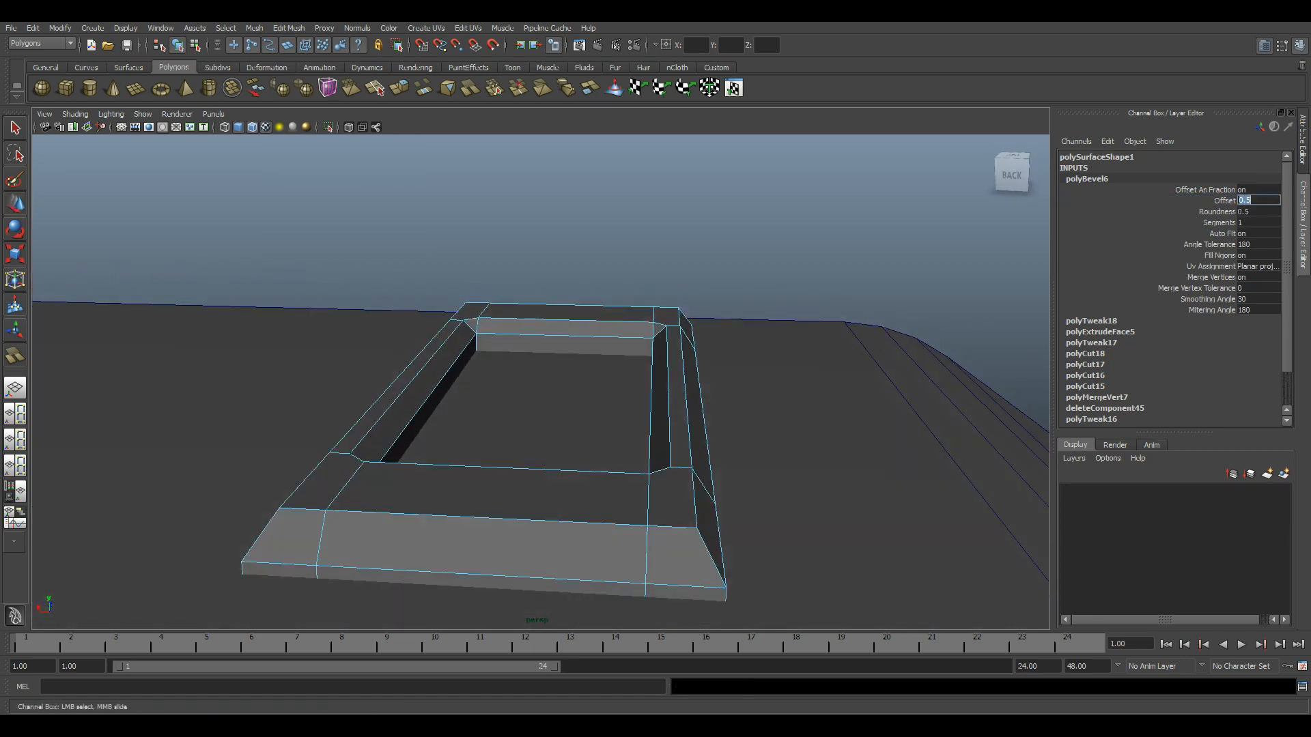
type("0.2")
key("Return")
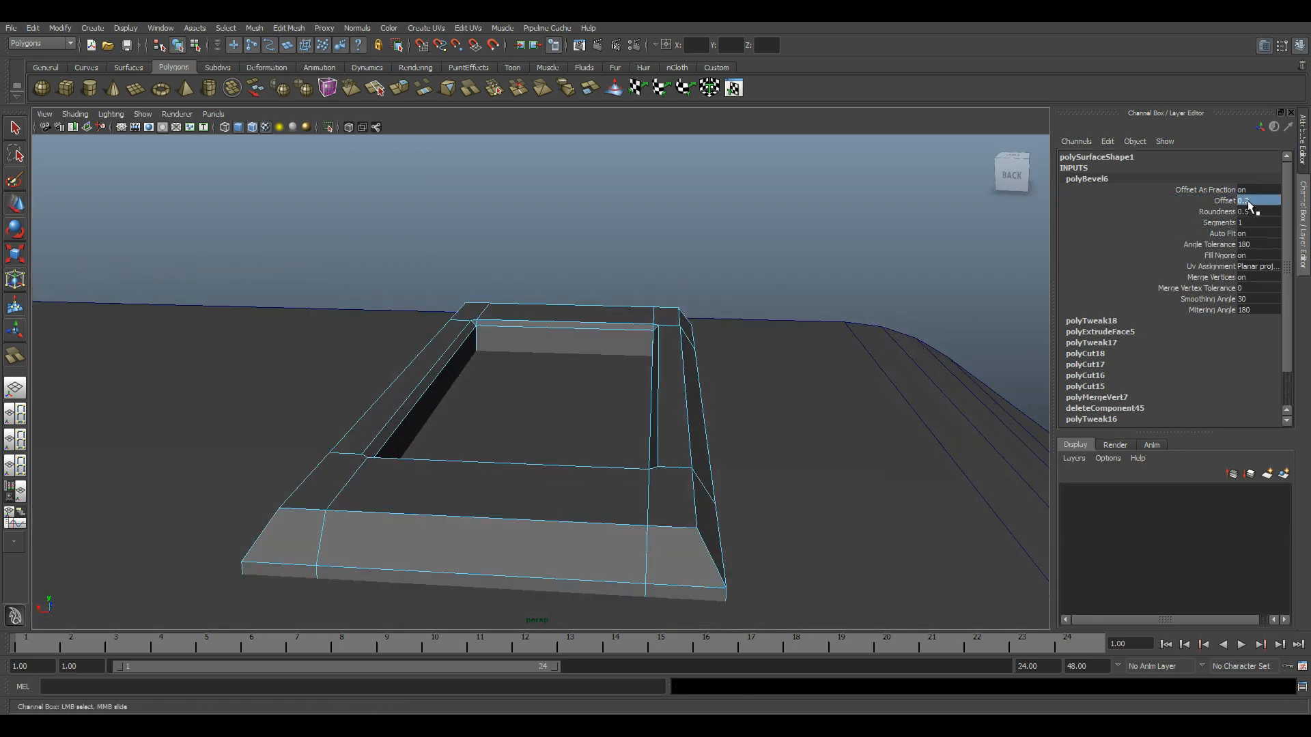
key("Return")
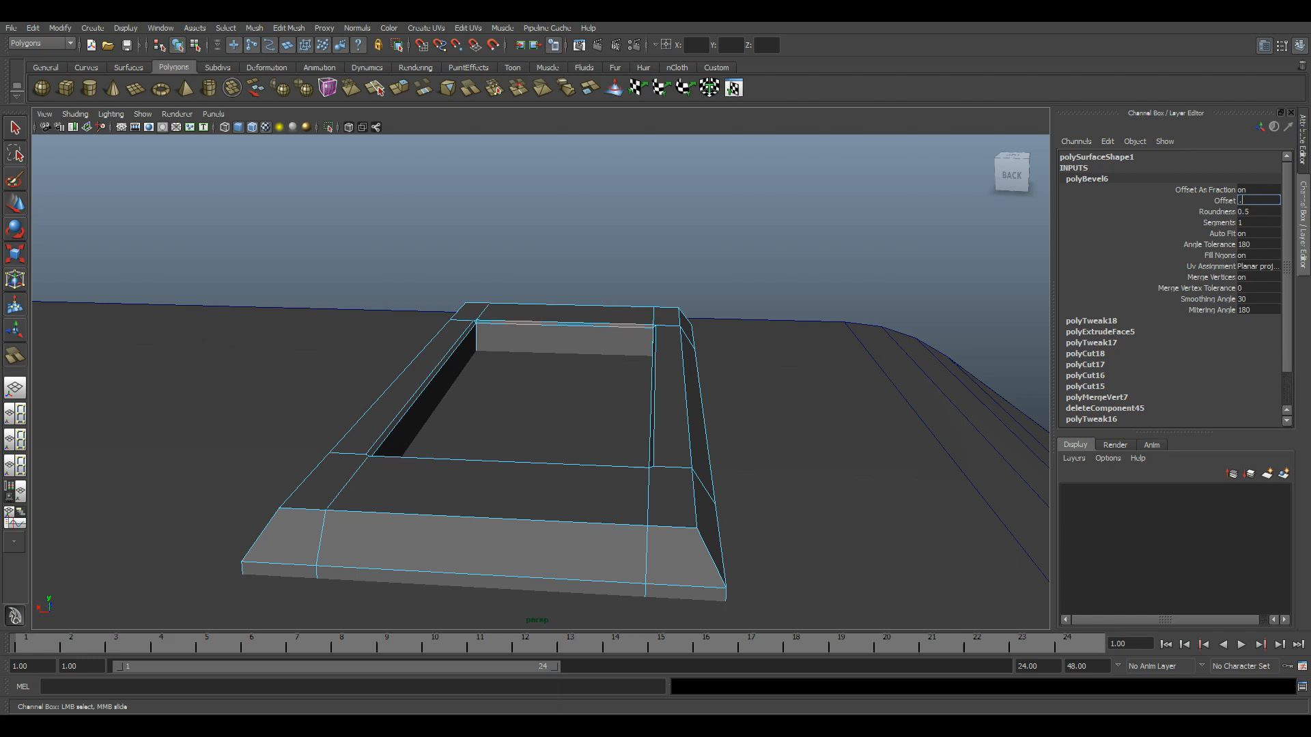
type("5")
key("Return")
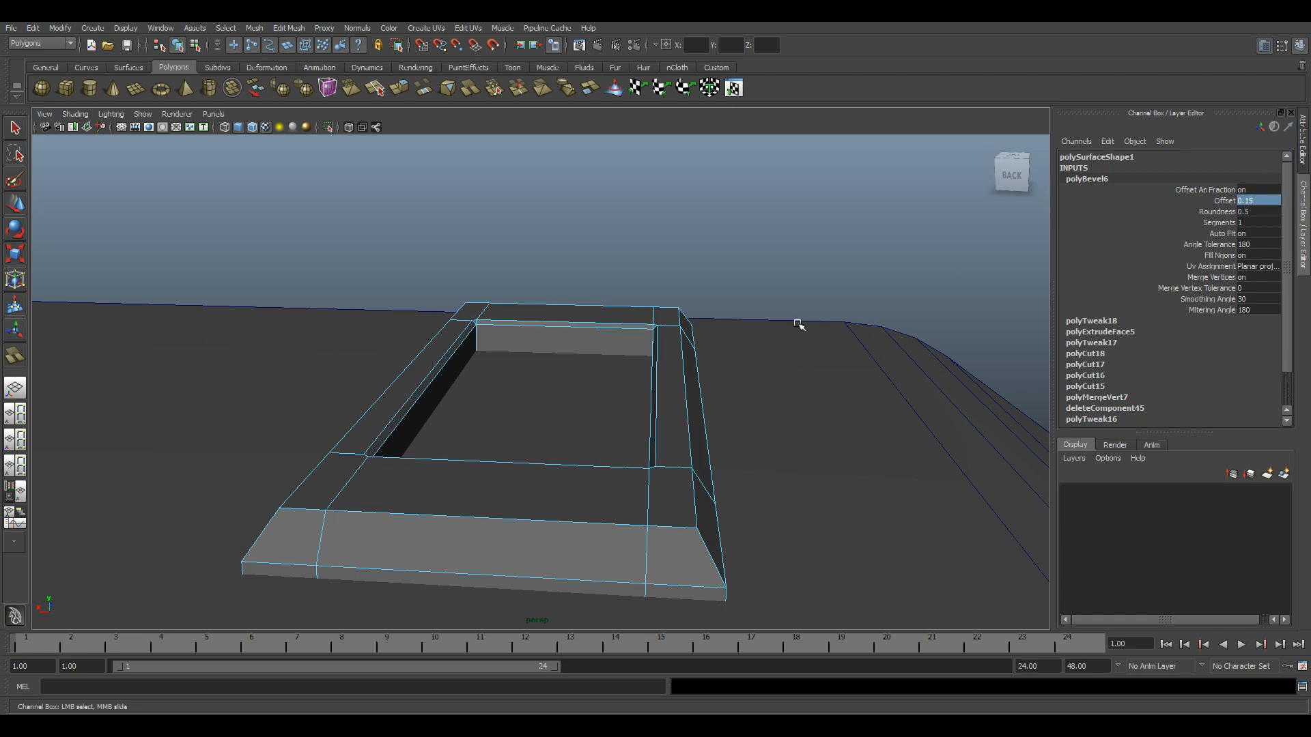
left_click(813, 298)
scroll(812, 306, "down", 5)
left_click_drag(811, 307, 694, 337, "alt")
scroll(655, 403, "up", 4)
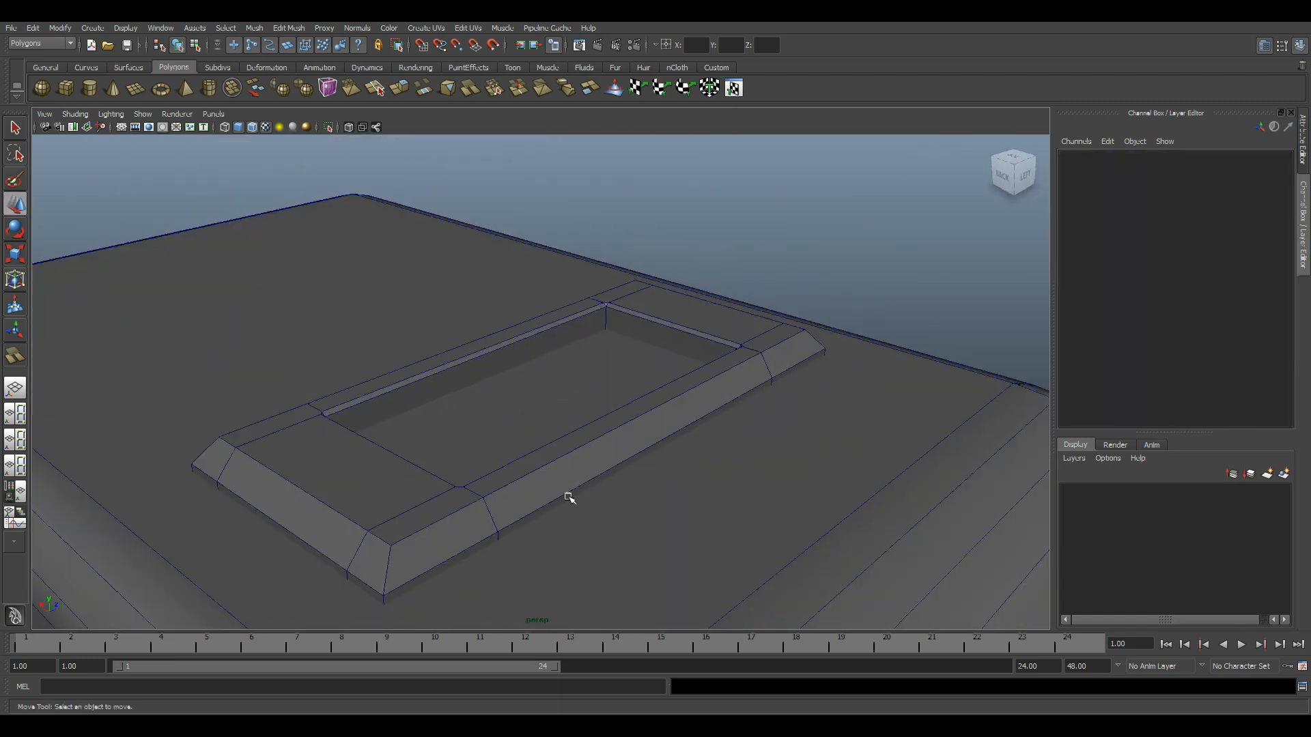
- Select the outer edge loop around the switch plate's top face and bevel it
middle_click_drag(569, 497, 615, 413, "alt")
right_click_drag(586, 409, 590, 376)
left_click_drag(591, 383, 420, 439, "alt")
left_click(412, 418)
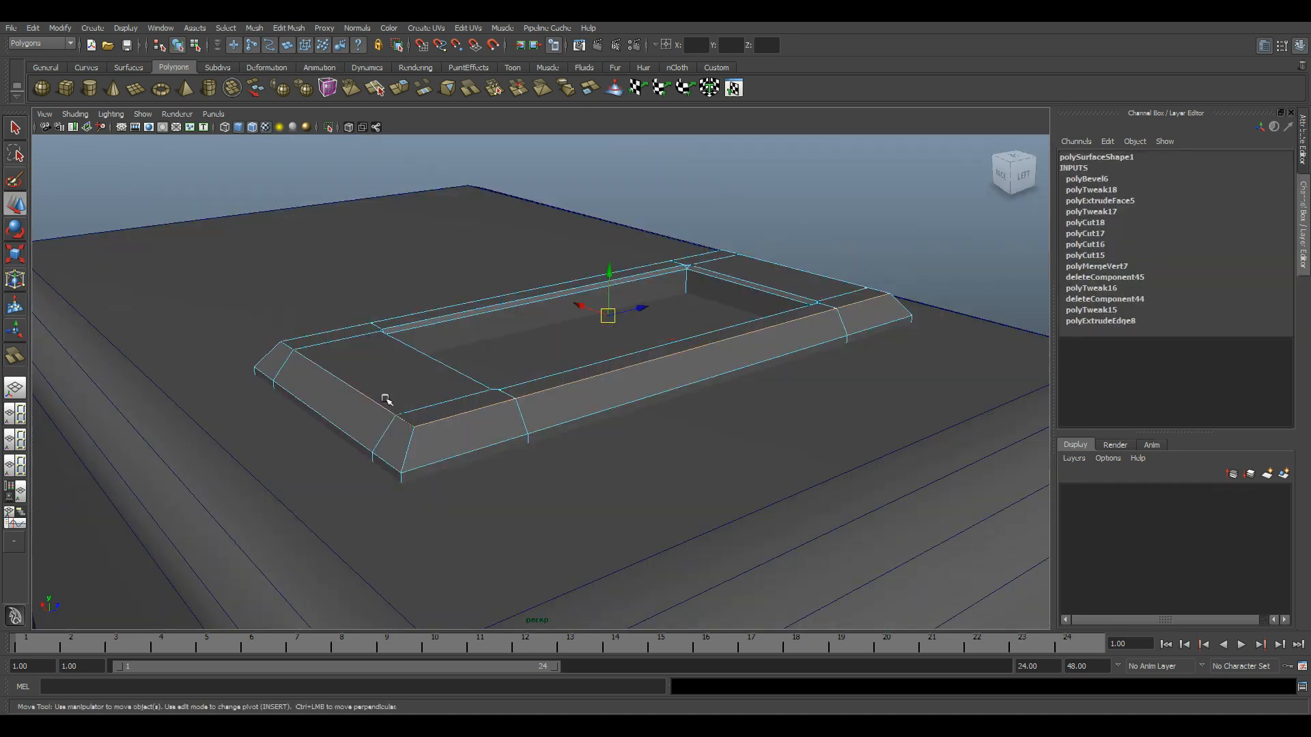
left_click_drag(338, 343, 353, 424, "alt")
right_click_drag(354, 424, 401, 400, "alt")
left_click(289, 28)
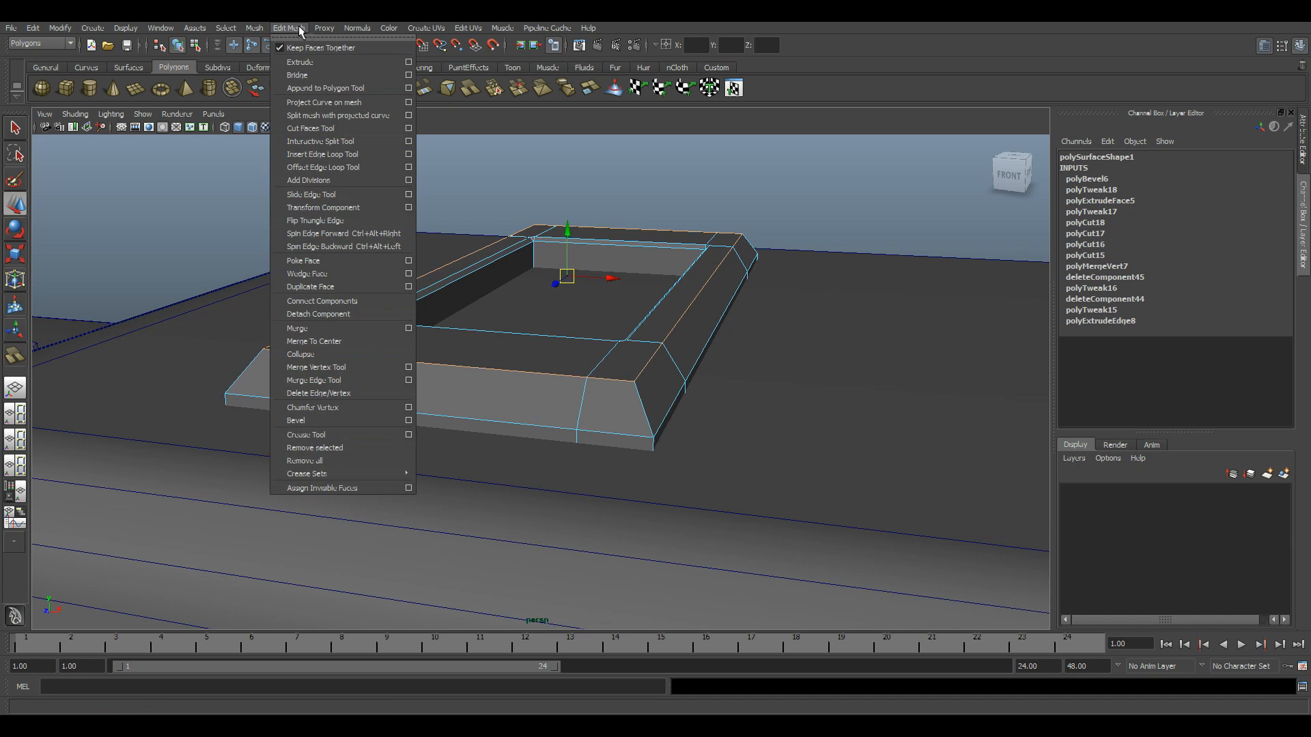
left_click(312, 420)
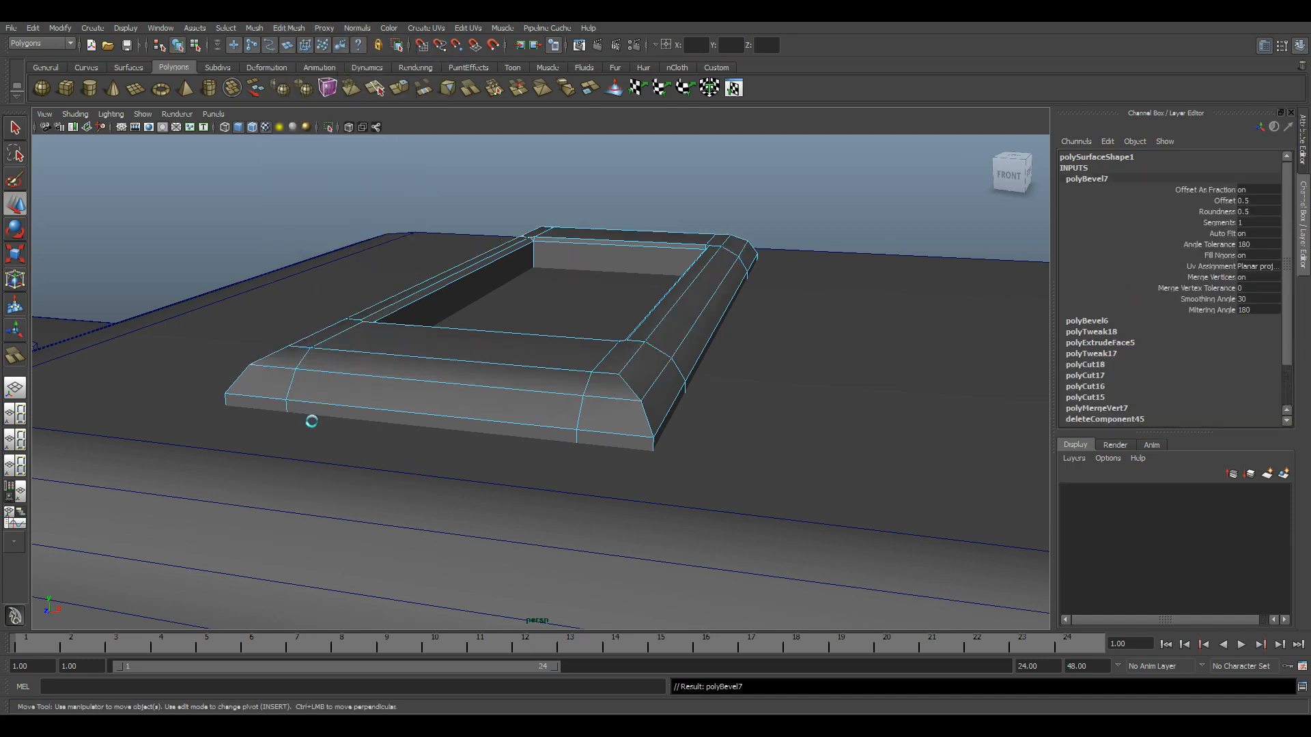
- Set the offset of the plate's outer top edge bevel to 0.1 after trying 0.15, and deselect the plate
middle_click_drag(476, 336, 480, 357, "alt")
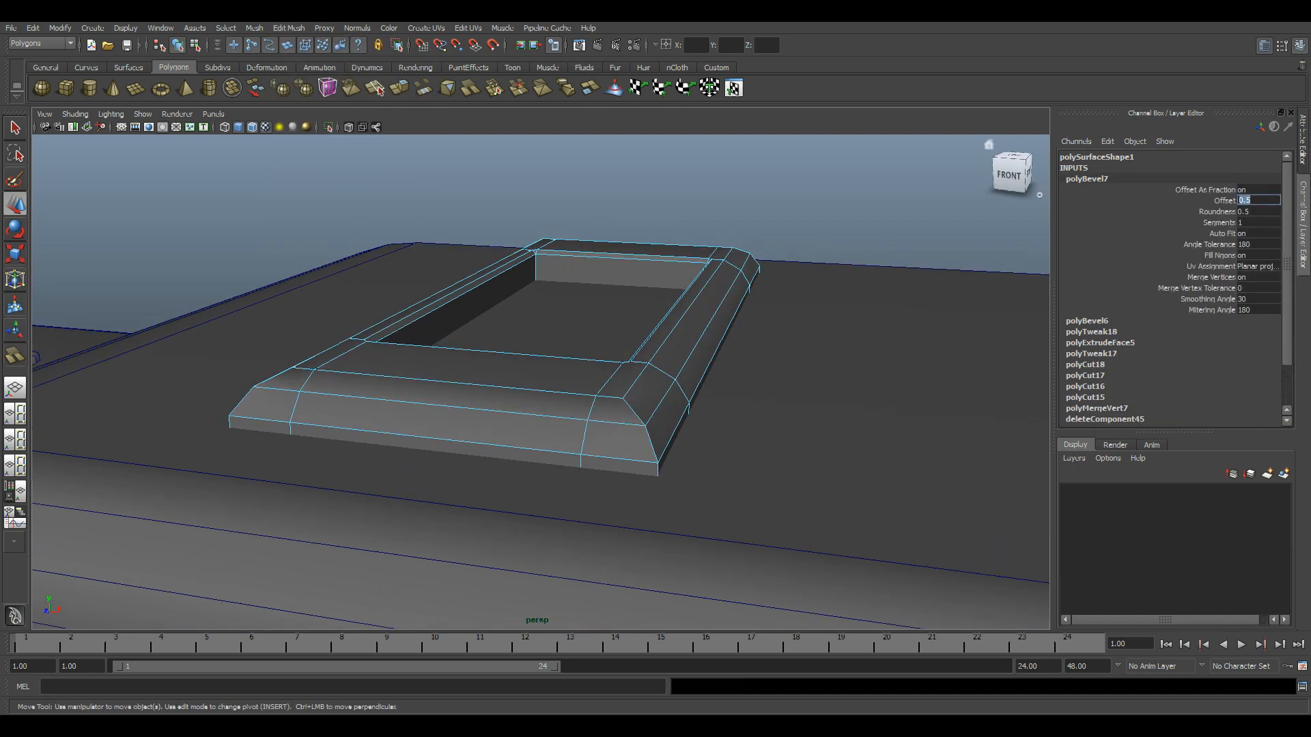
type(".15")
key("Return")
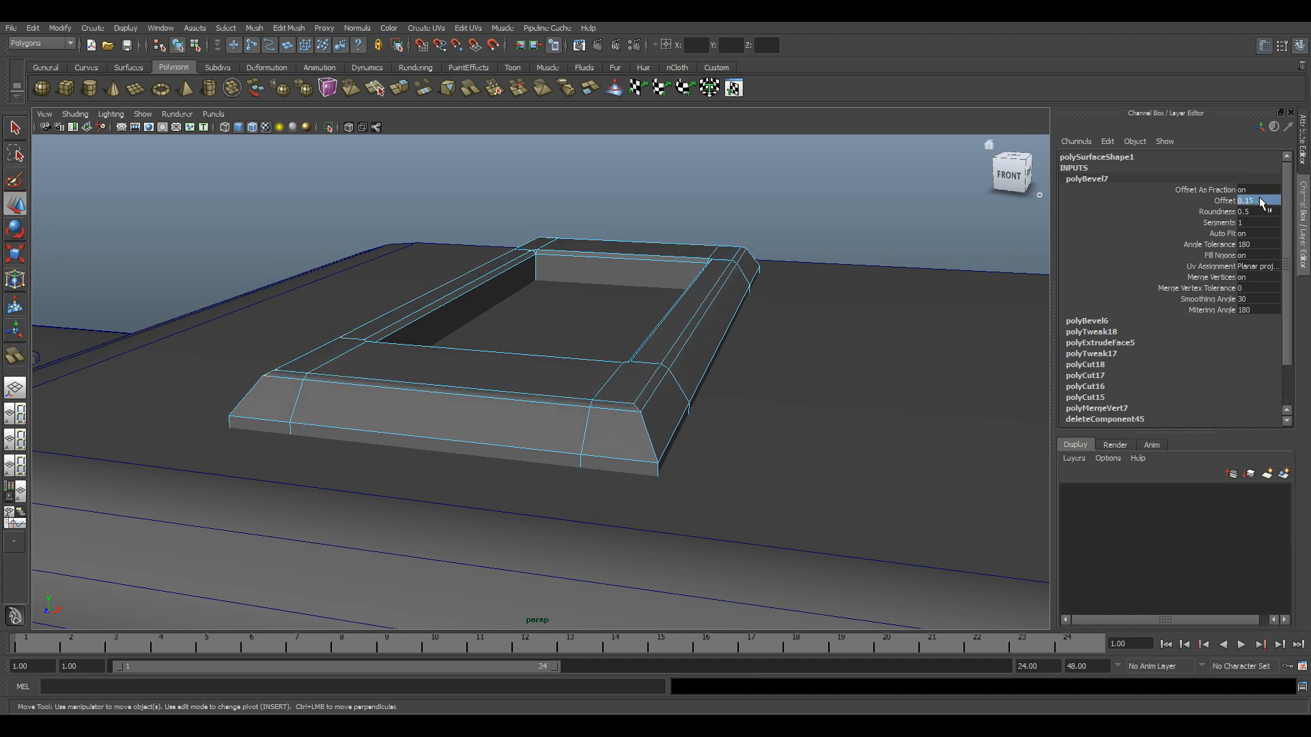
type(".1")
key("Return")
left_click(870, 225)
- Select the lower outer edge loop around the switch plate's base and bevel it
scroll(871, 226, "down", 4)
left_click_drag(870, 225, 764, 277, "alt")
scroll(667, 383, "up", 4)
right_click_drag(662, 363, 610, 554)
double_click(564, 514)
left_click_drag(488, 400, 408, 120, "alt")
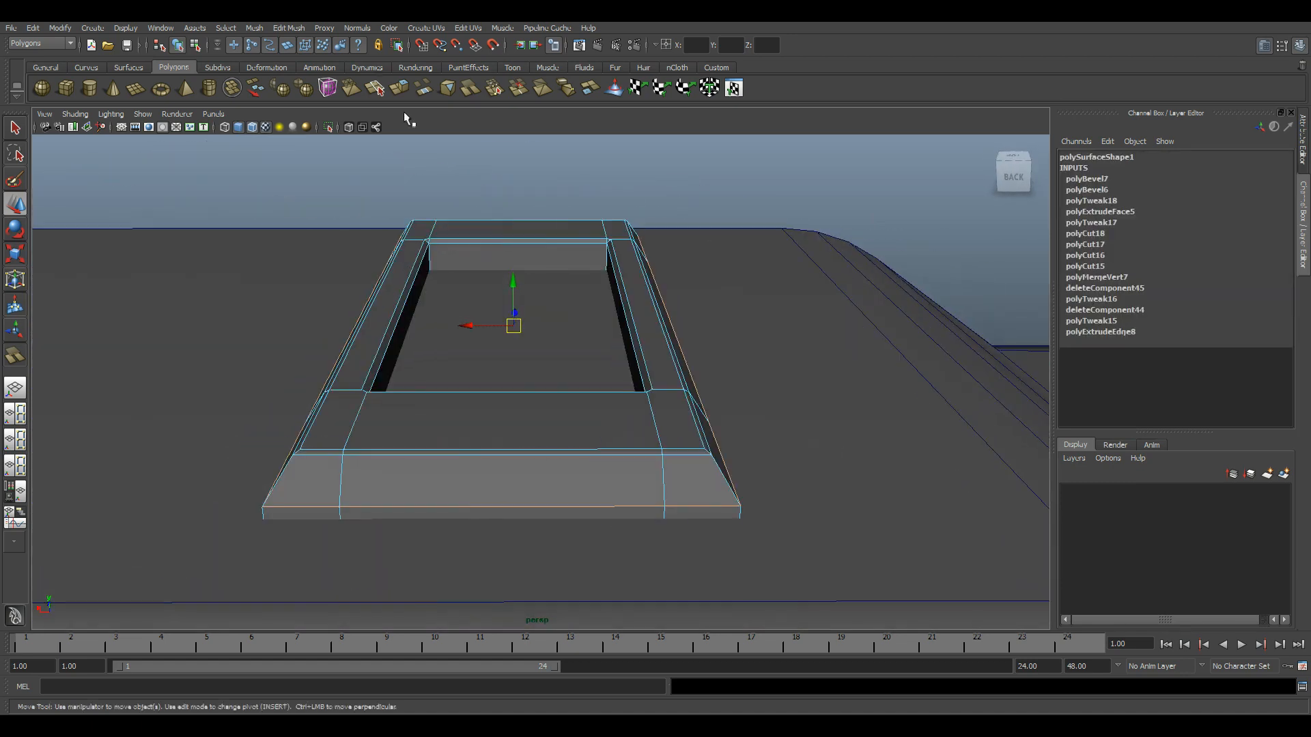
left_click(288, 28)
left_click(340, 421)
- Set the base edge bevel's offset to 0.1 and deselect the switch plate
left_click(1229, 201)
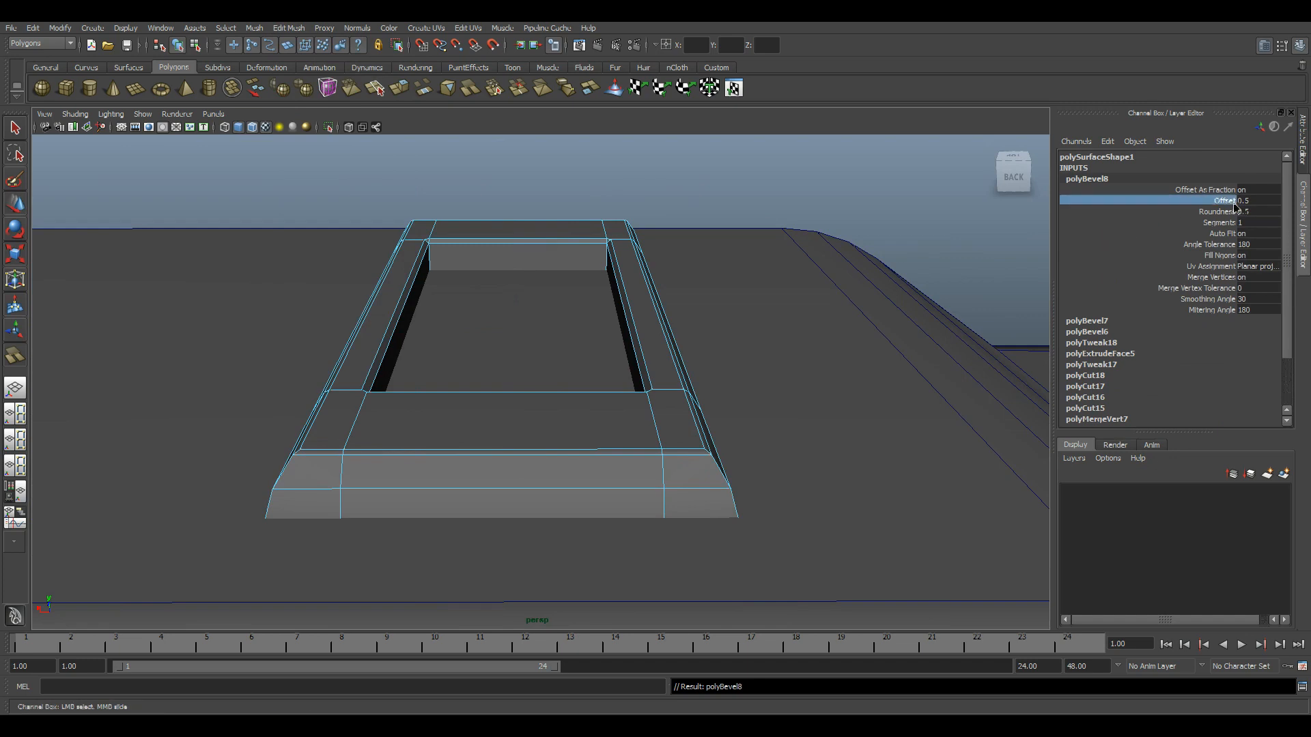
key("w")
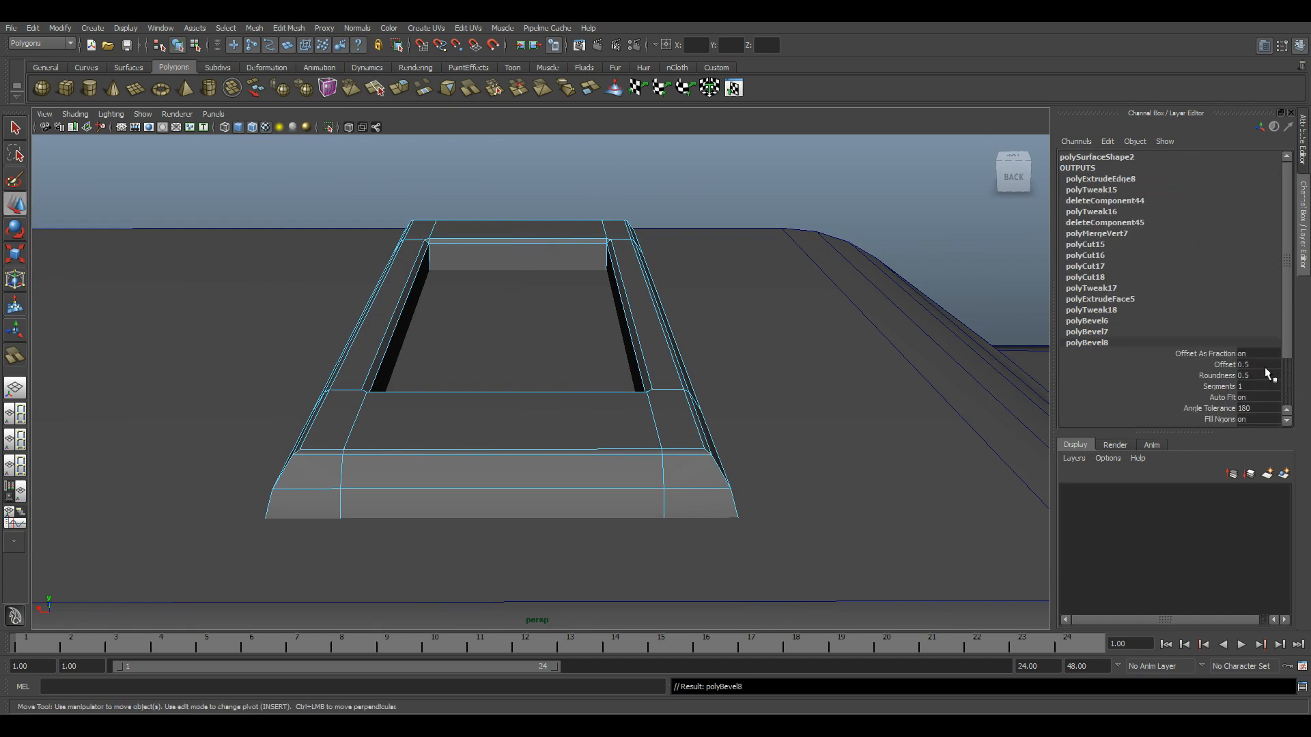
type(".1")
key("Return")
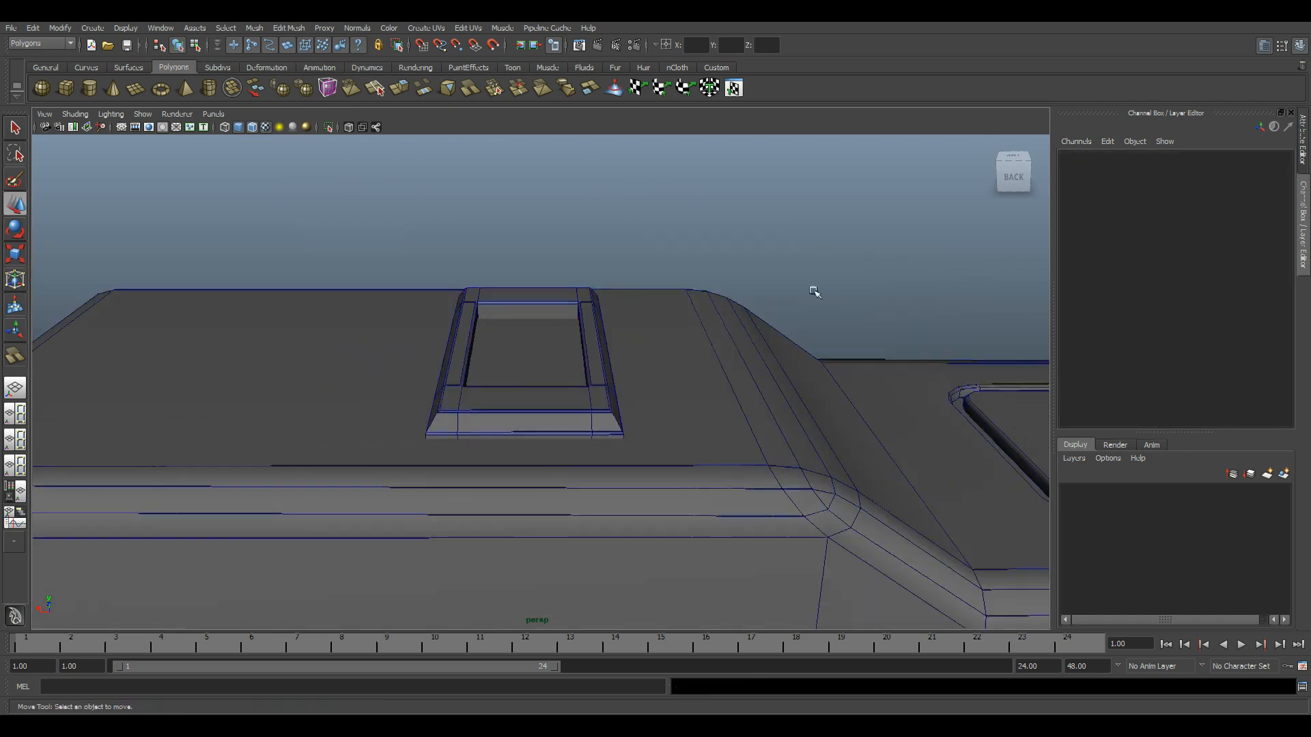
- Turn off the wireframe overlay on the shaded model and inspect the finished switch plate
left_click_drag(813, 289, 654, 311, "alt")
scroll(653, 311, "up", 4)
left_click(254, 129)
mouse_move(483, 286)
left_mouse_down("alt")
mouse_move(585, 383)
mouse_move(418, 367)
mouse_move(574, 453)
mouse_move(608, 432)
mouse_move(383, 477)
mouse_move(524, 389)
mouse_move(511, 400)
left_mouse_up("alt")
right_click_drag(510, 400, 1087, 664, "alt")
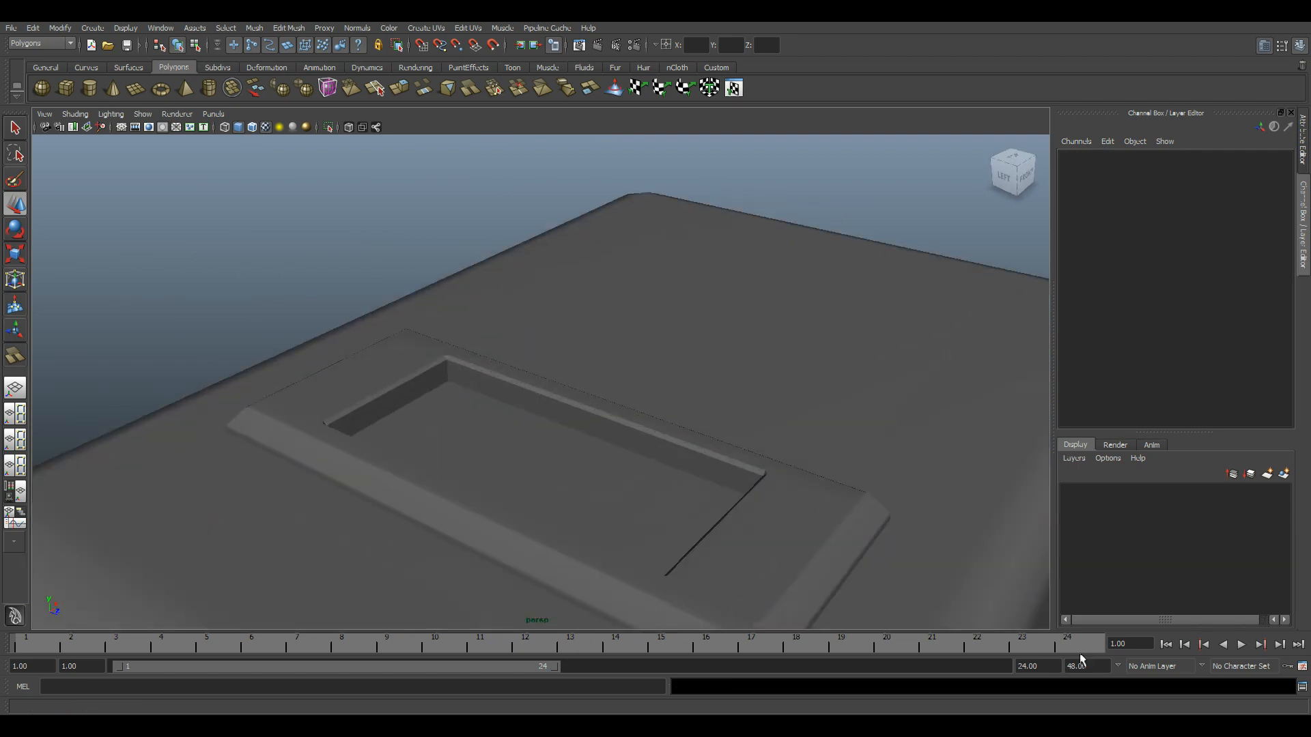
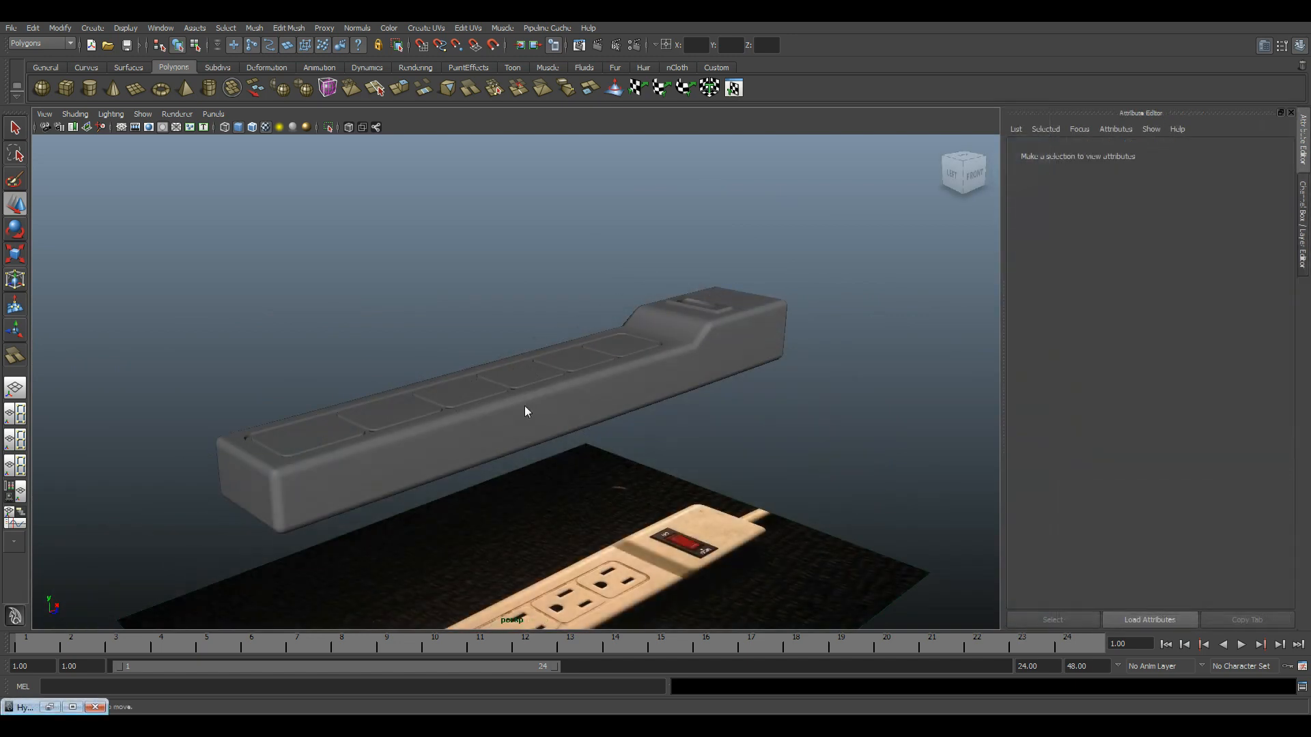
- In the front view, select the body's bottom row of vertices and move them up to make the power strip thinner
key("space")
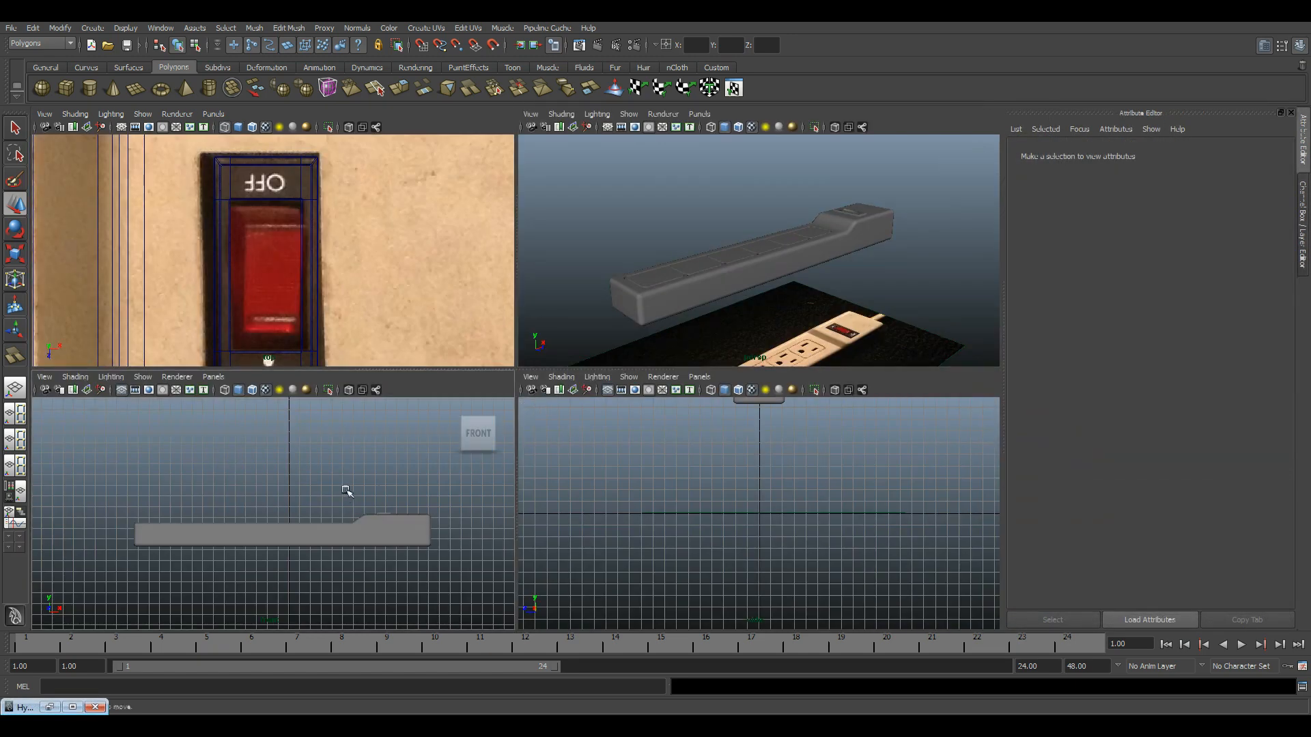
key("space")
left_click(644, 412)
right_click_drag(646, 413, 571, 410)
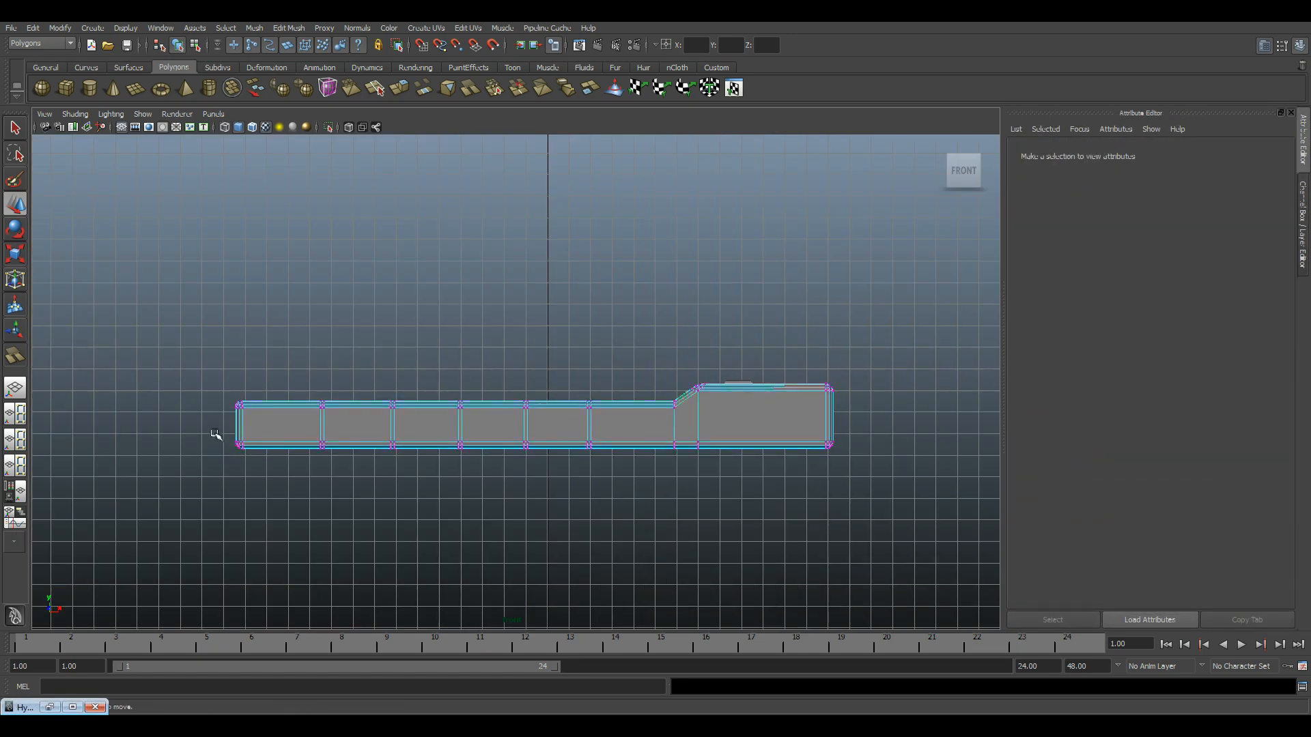
left_click_drag(846, 481, 845, 481)
left_click_drag(540, 409, 515, 390)
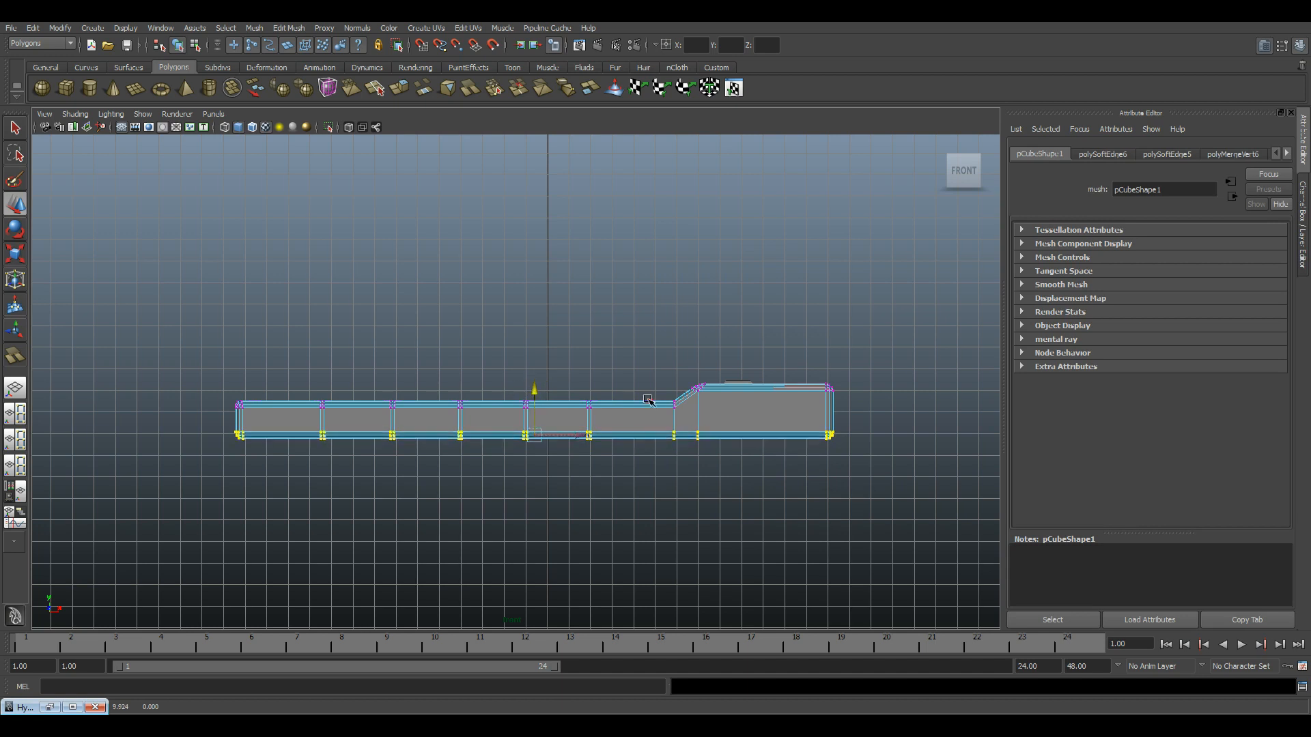
left_click(770, 363)
- Examine the thinner body in the perspective view, including the raised end with the switch plate
key("space")
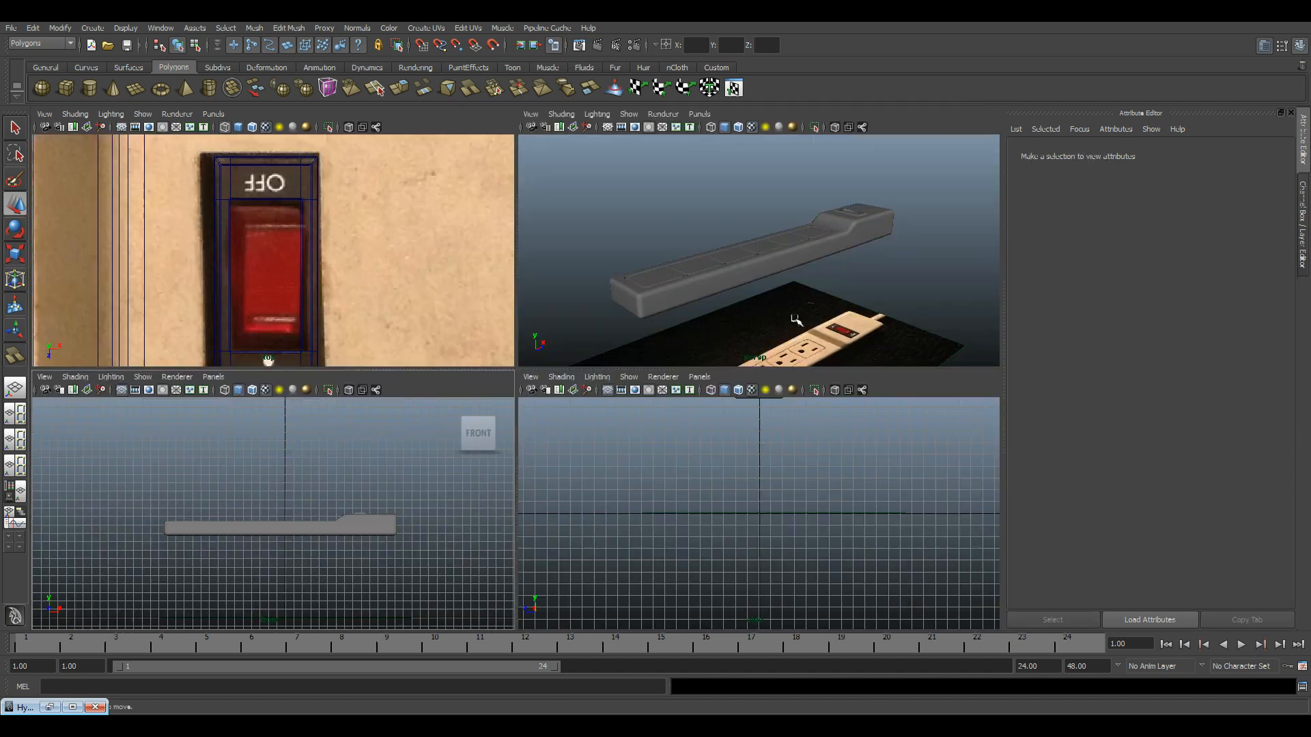
key("space")
left_click_drag(678, 340, 568, 409, "alt")
key("space")
left_click_drag(748, 247, 695, 390, "alt")
key("space")
middle_click_drag(724, 360, 569, 485, "alt")
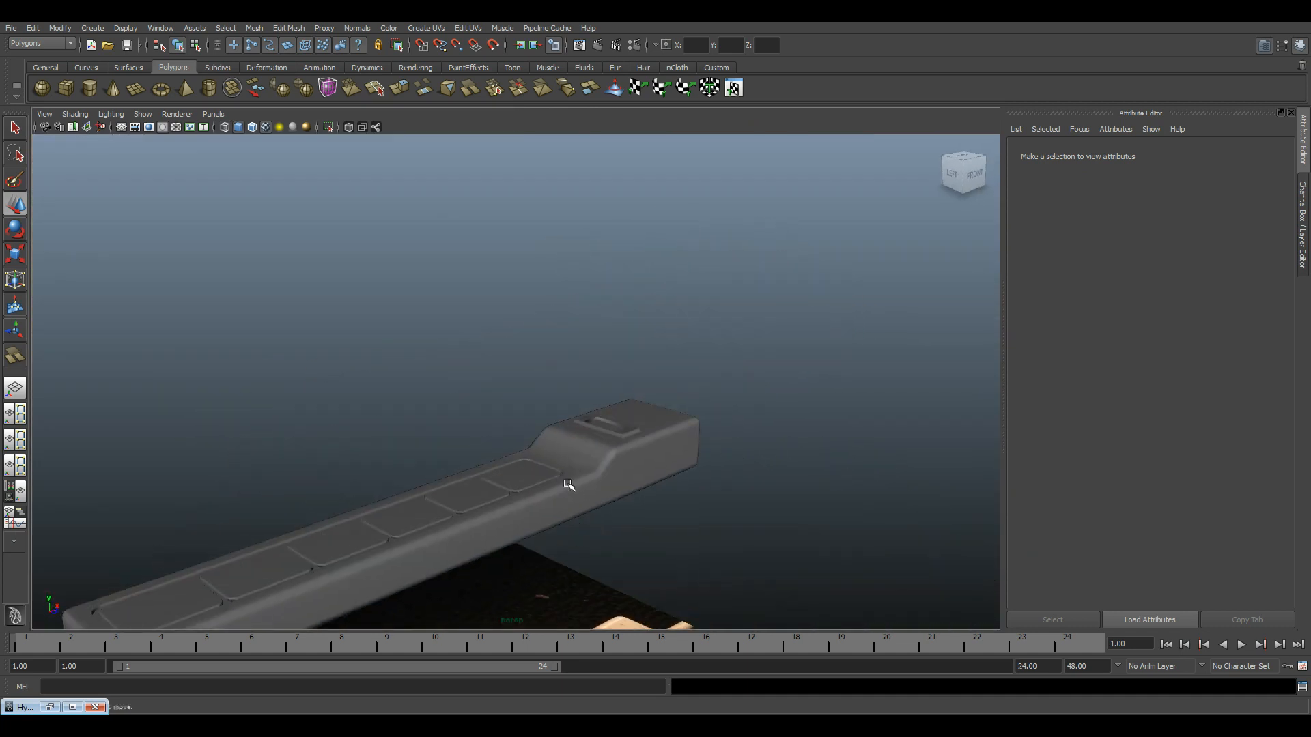
right_click_drag(569, 486, 685, 450, "alt")
middle_click_drag(685, 451, 467, 371, "alt")
- Open the Hypershade and assign the lambert1 material to the switch plate
left_click(570, 417)
left_click(512, 375)
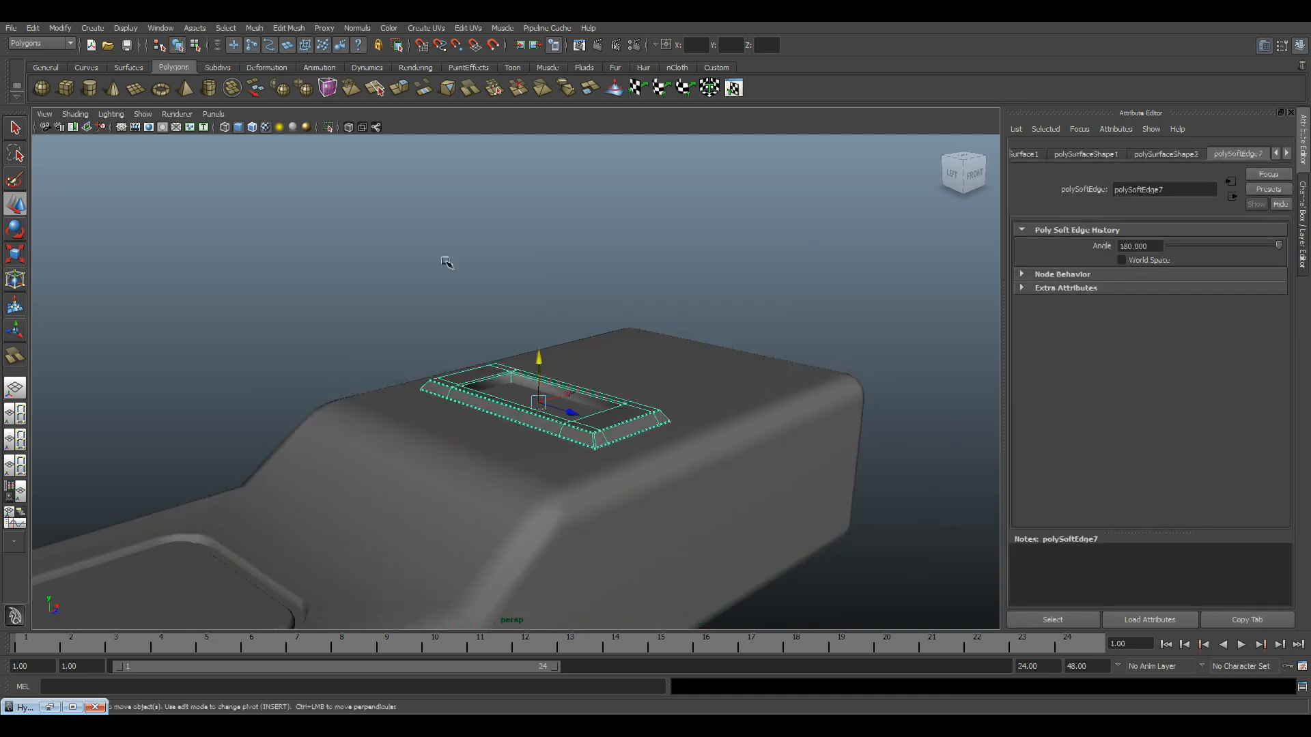
left_click(447, 263)
left_click(160, 27)
mouse_move(198, 73)
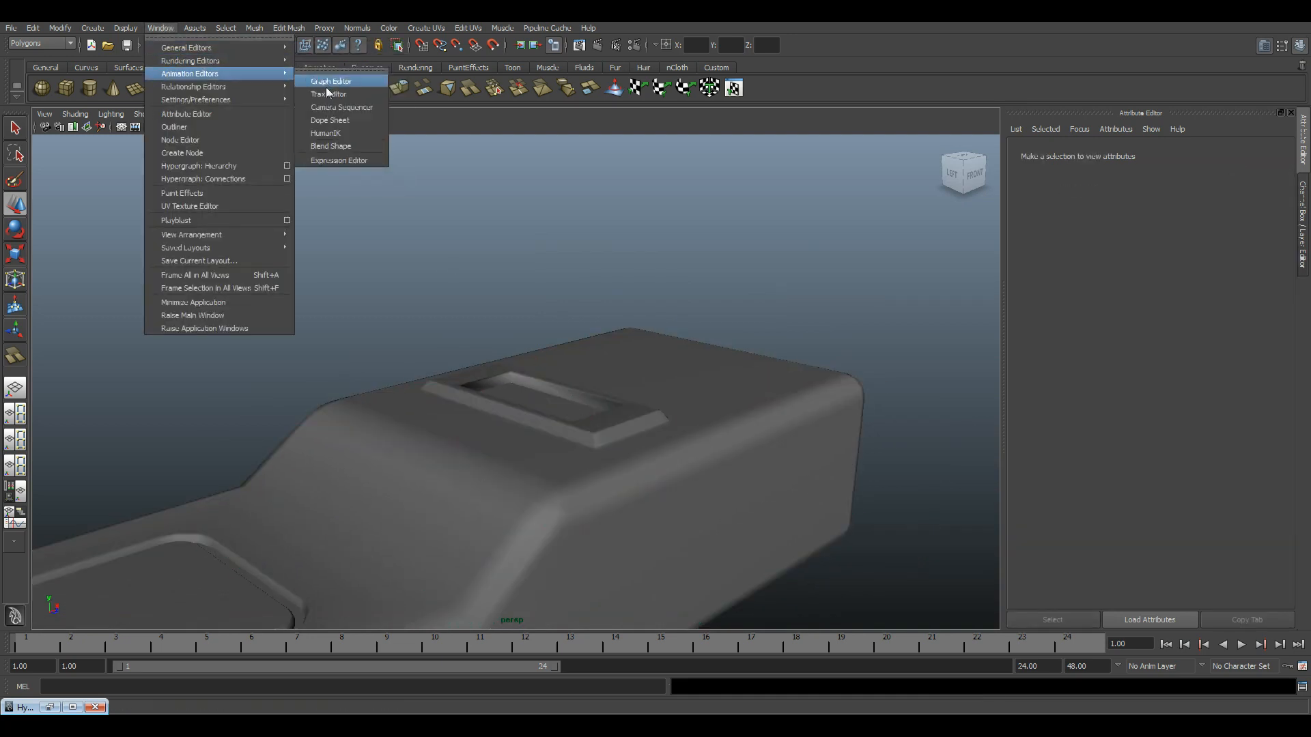
mouse_move(280, 61)
left_click(333, 94)
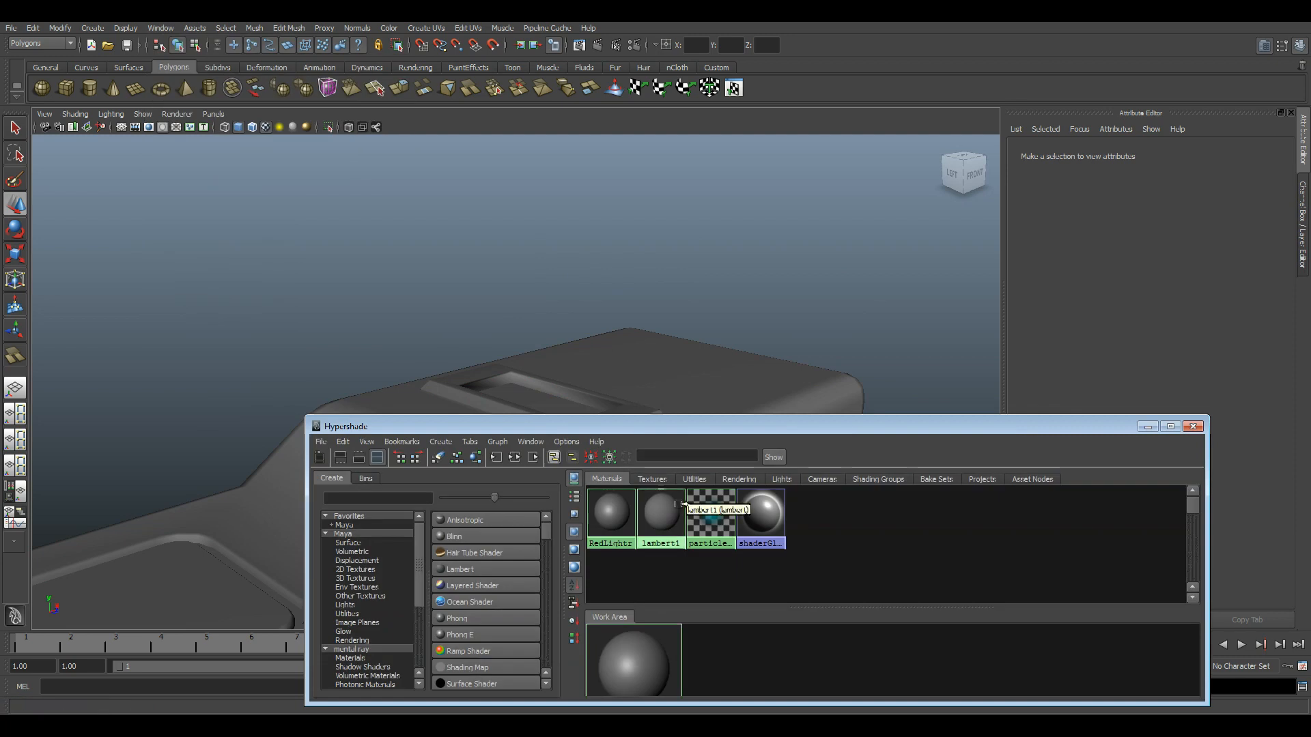
left_click_drag(632, 426, 954, 329)
middle_click_drag(979, 418, 593, 441)
scroll(579, 434, "down", 4)
left_click_drag(578, 434, 537, 449, "alt")
scroll(537, 451, "down", 3)
middle_click_drag(788, 284, 764, 305, "alt")
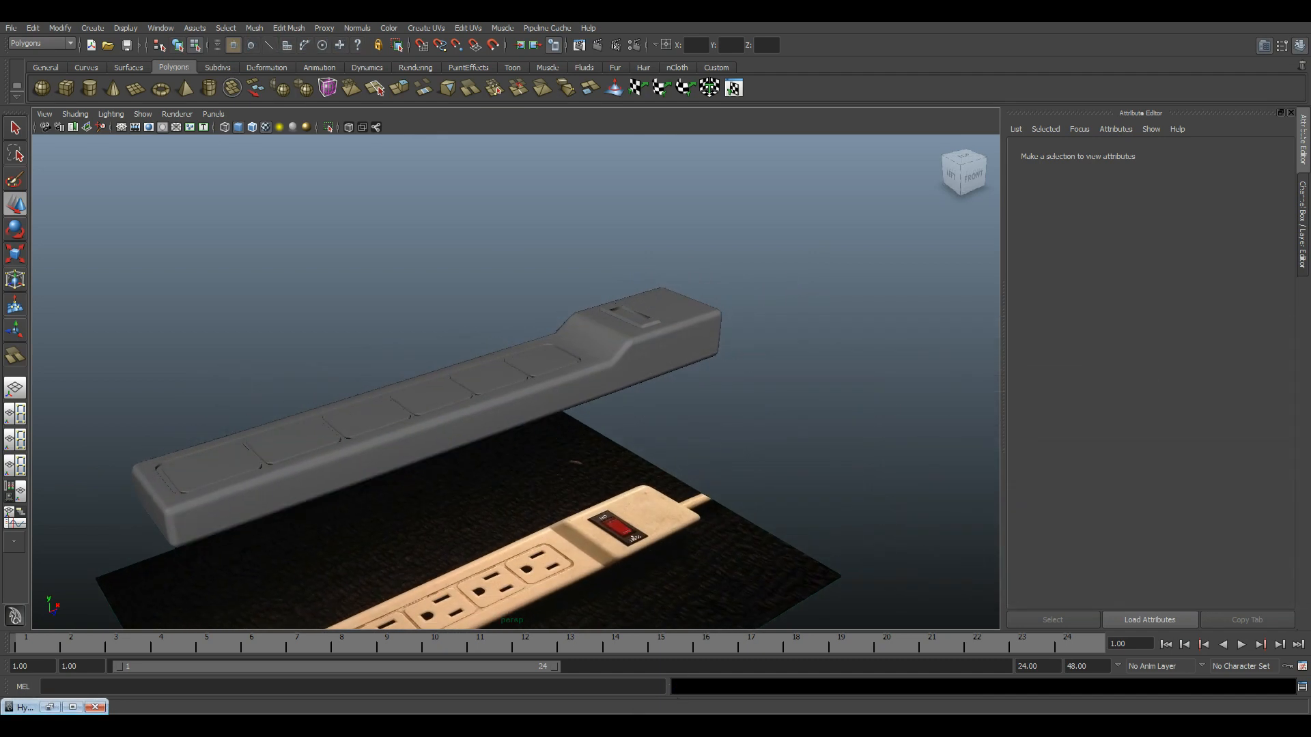
- Switch to the photo viewer and examine the reference photos of the switch end and the collar where the cable enters
left_click(592, 725)
left_click(537, 602)
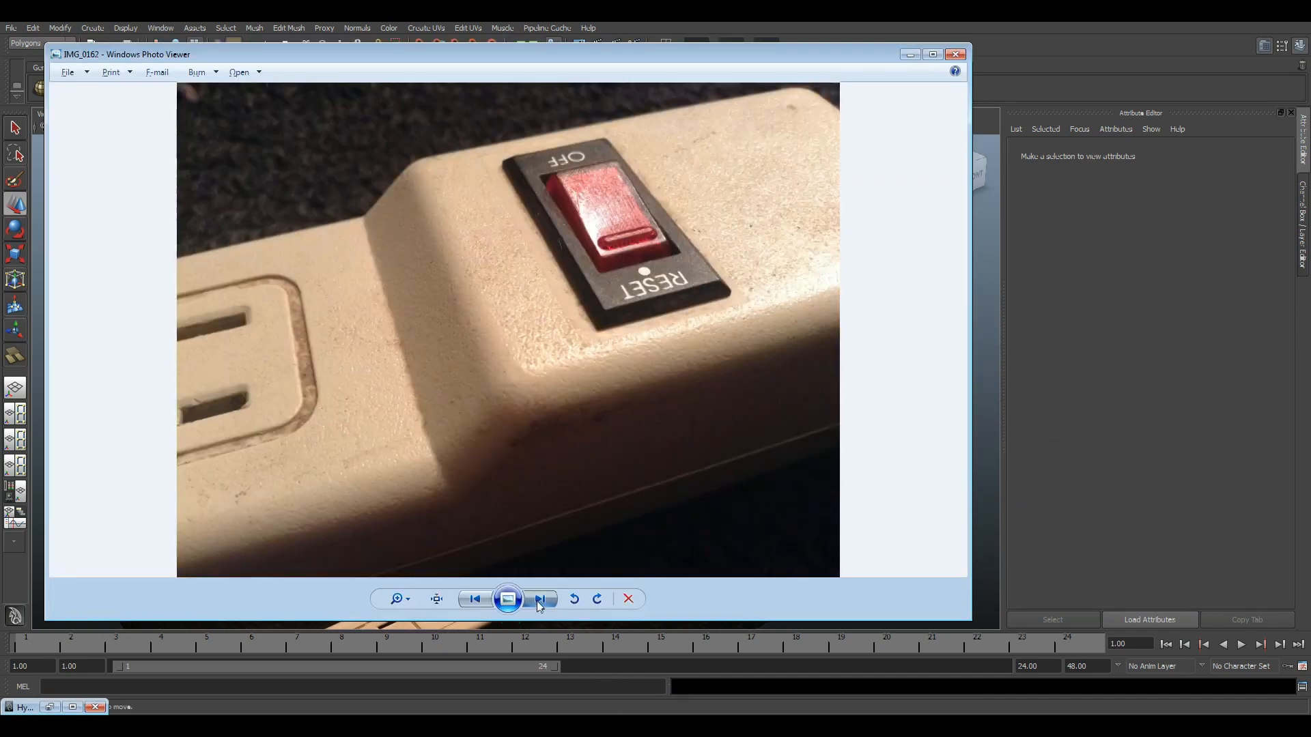
left_click(537, 601)
left_click(537, 602)
left_click(476, 602)
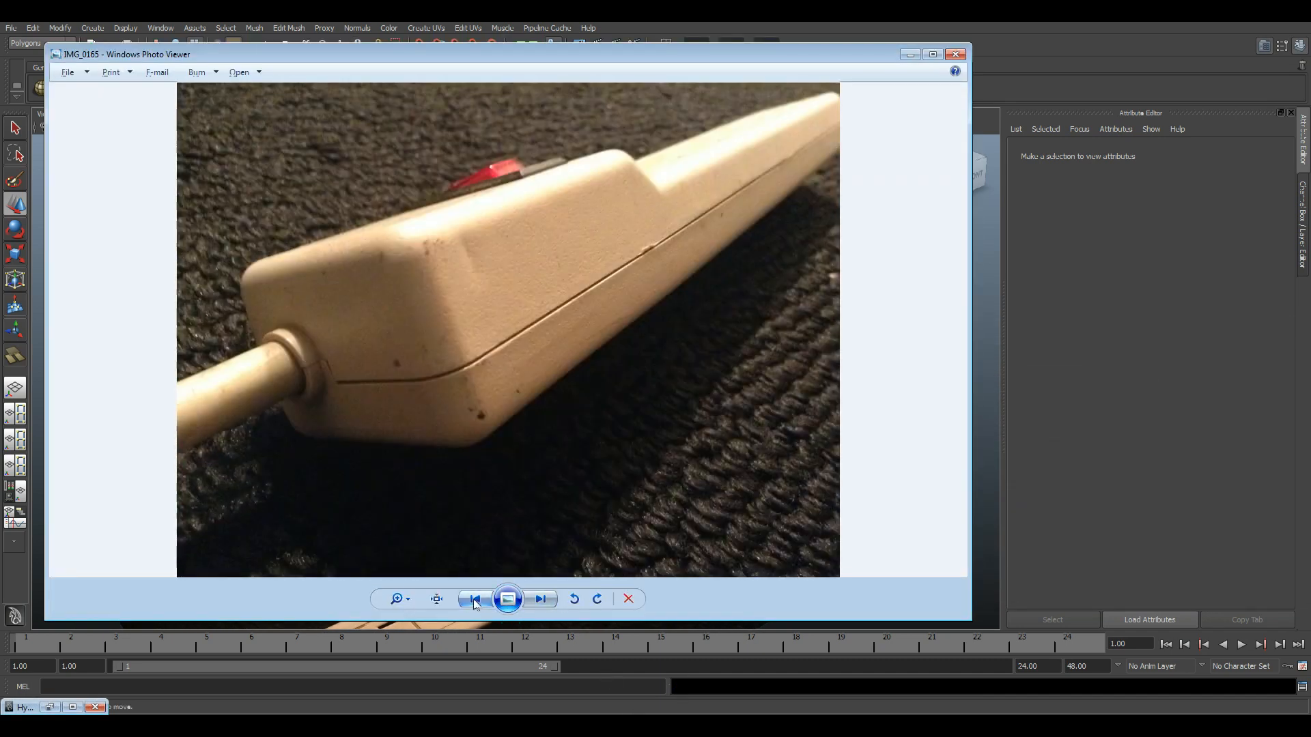
left_click(476, 601)
scroll(576, 232, "up", 3)
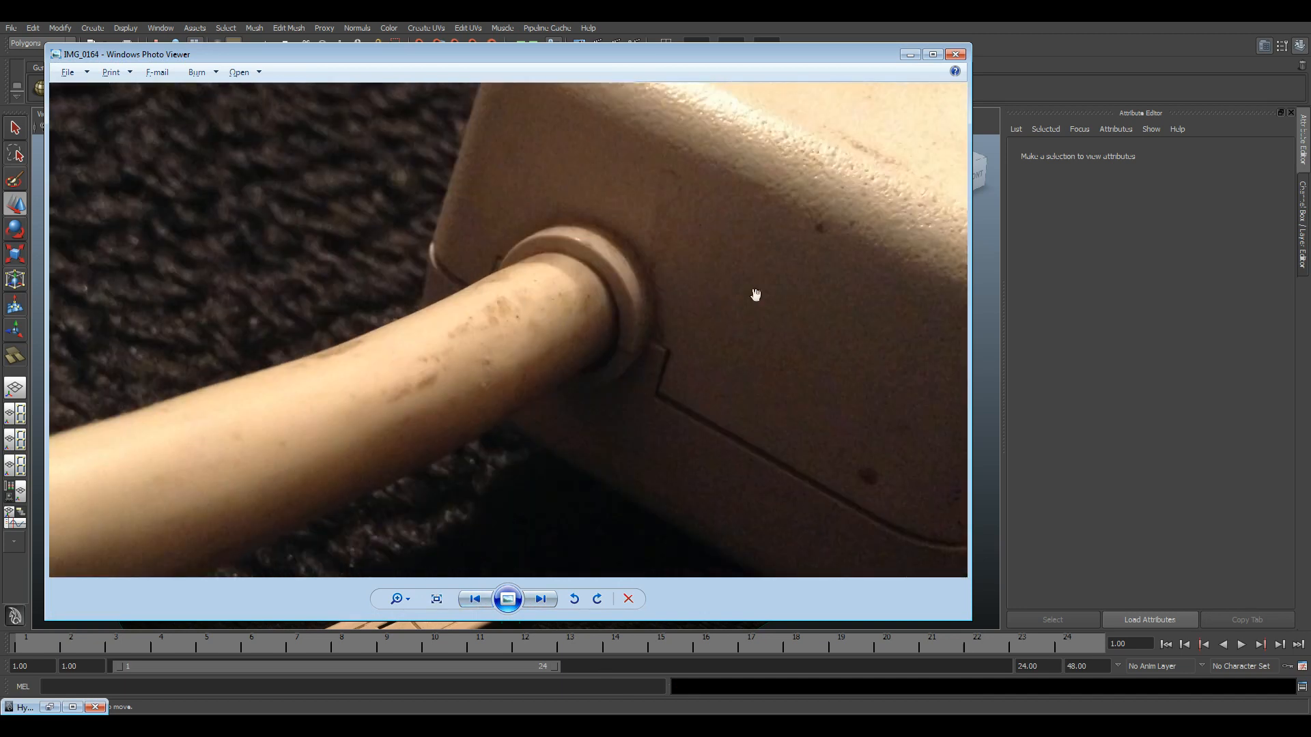
left_click_drag(756, 295, 660, 417)
scroll(705, 493, "down", 1)
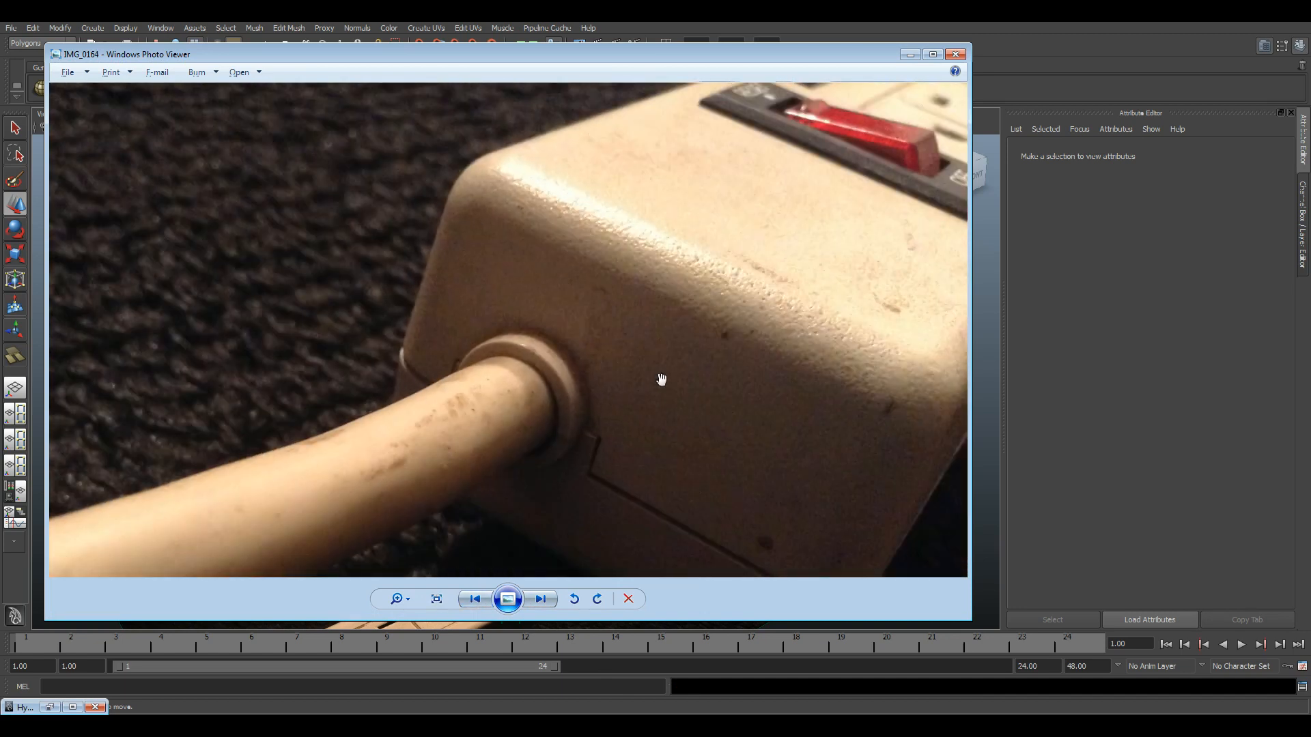
scroll(776, 350, "down", 1)
left_click(1030, 24)
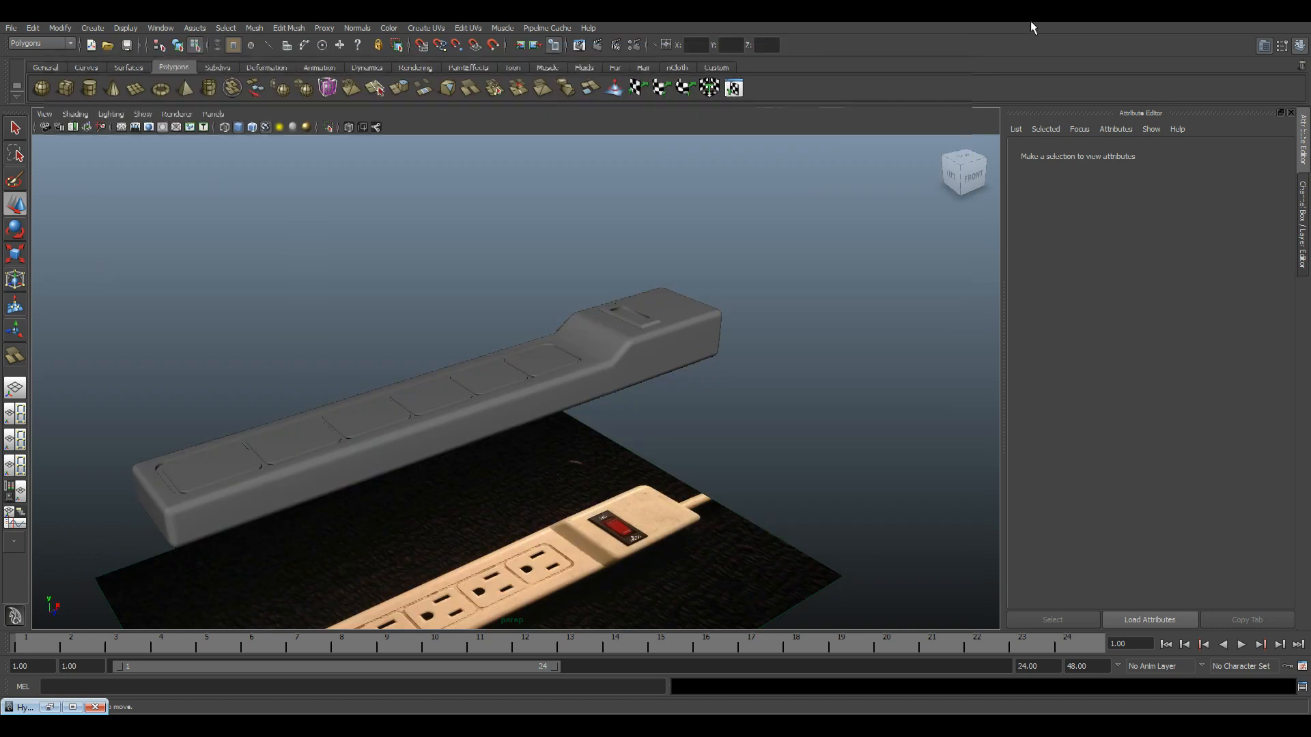
- Create a polygon cylinder and raise it above the power strip
left_click(92, 29)
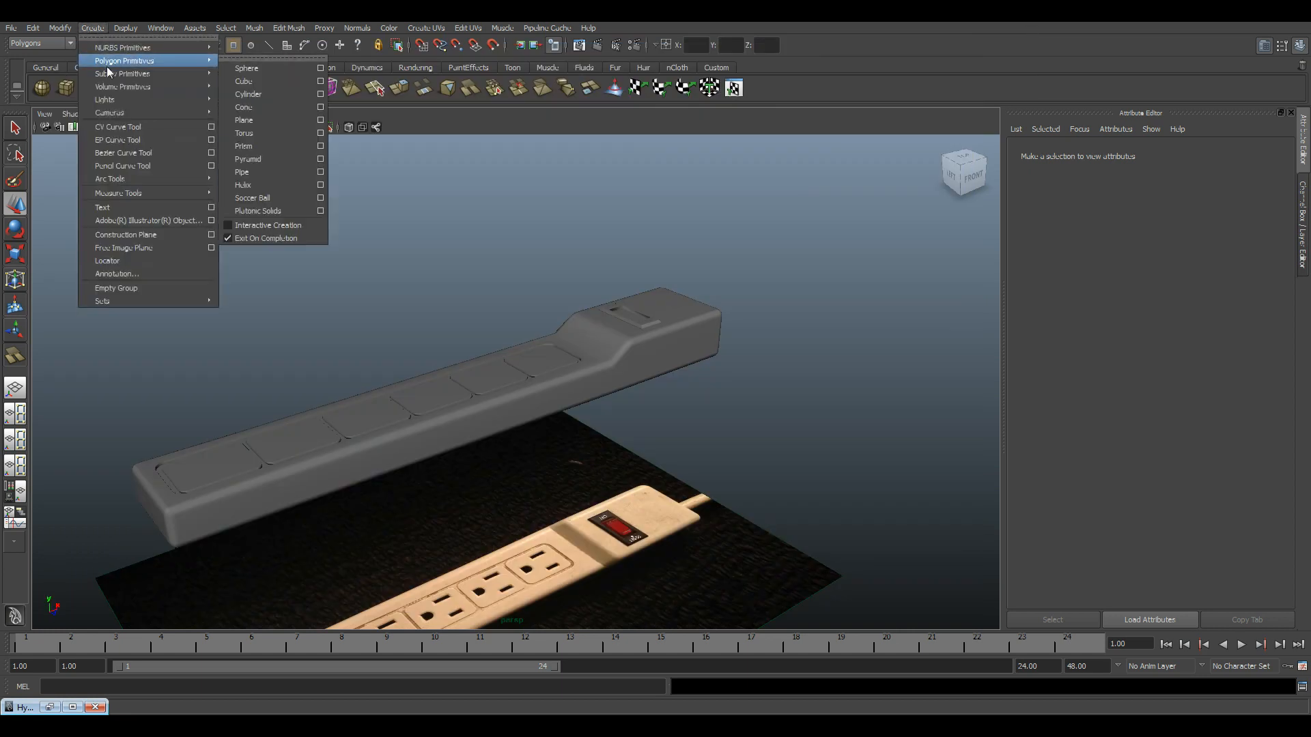
mouse_move(194, 61)
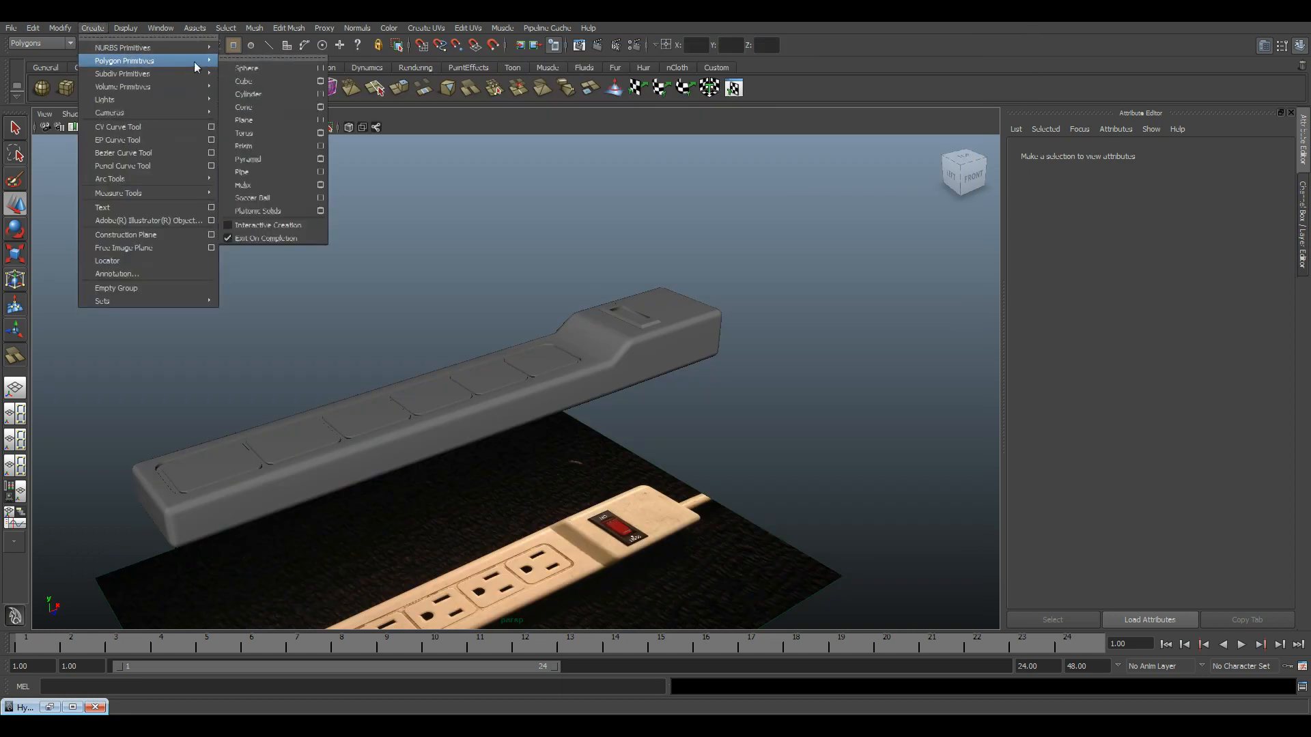
left_click(253, 94)
left_click_drag(499, 563, 493, 404)
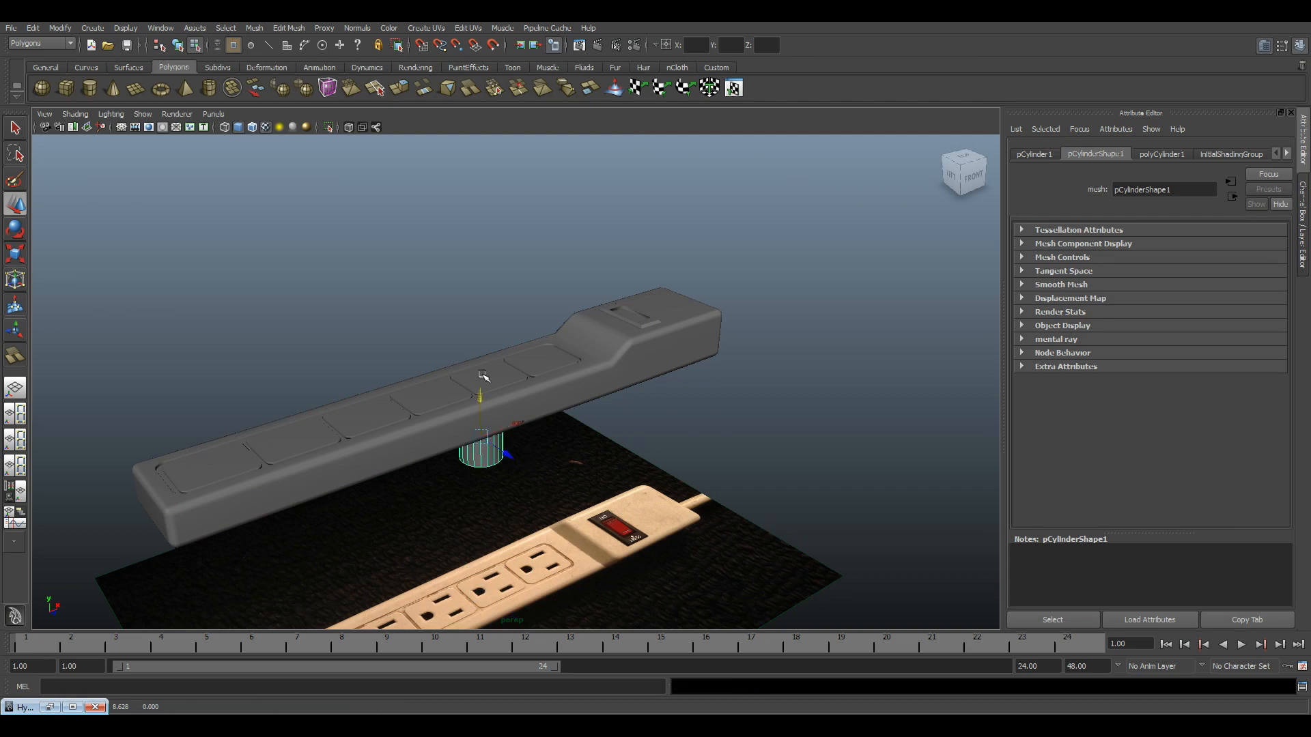
left_click_drag(482, 356, 478, 198)
middle_click_drag(469, 232, 518, 360, "alt")
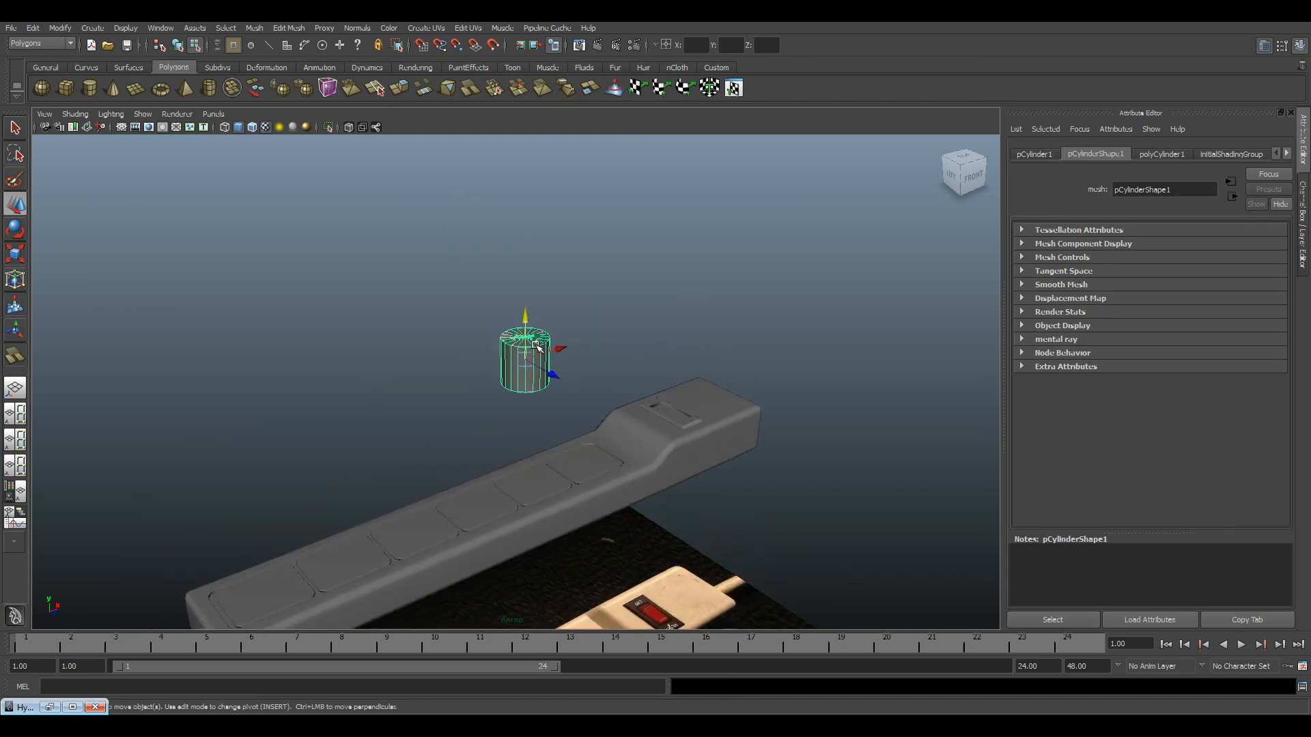
- Lay the cylinder on its side by setting its Z rotation to 90
scroll(538, 347, "up", 3)
key("e")
left_click_drag(506, 309, 601, 299)
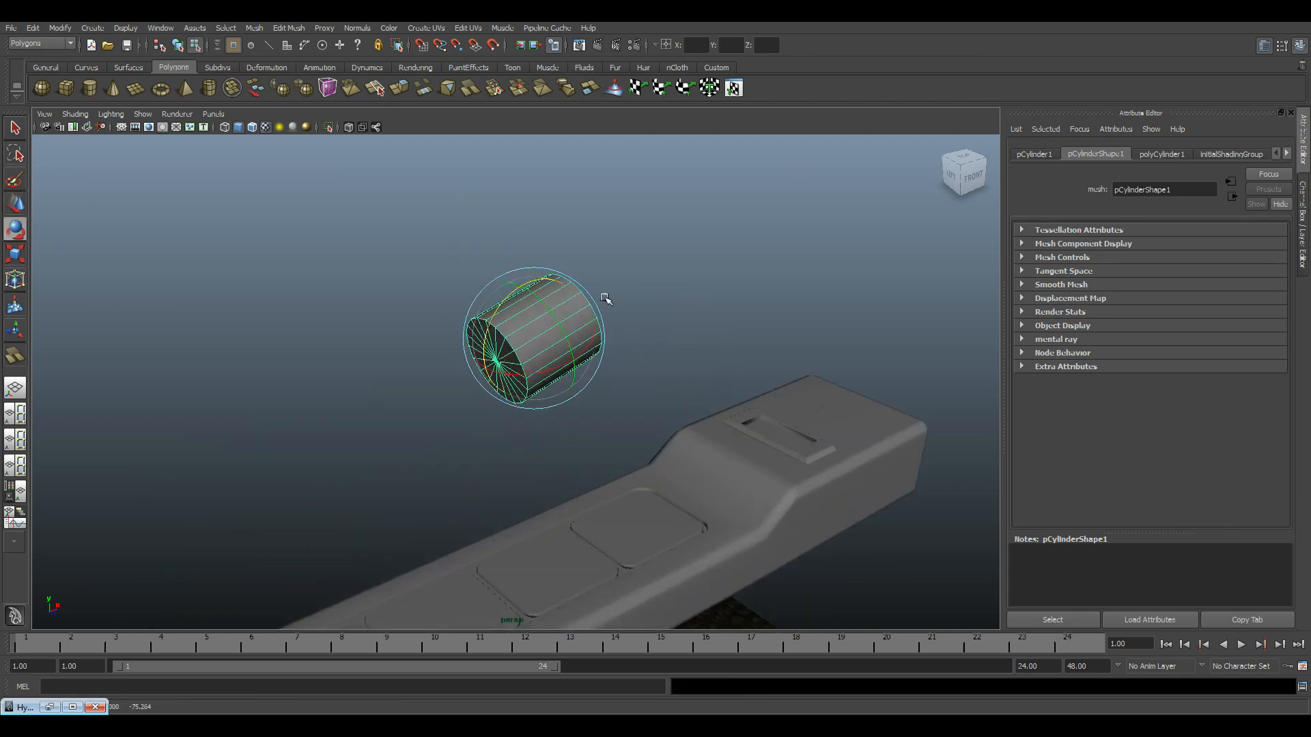
key("ctrl+a")
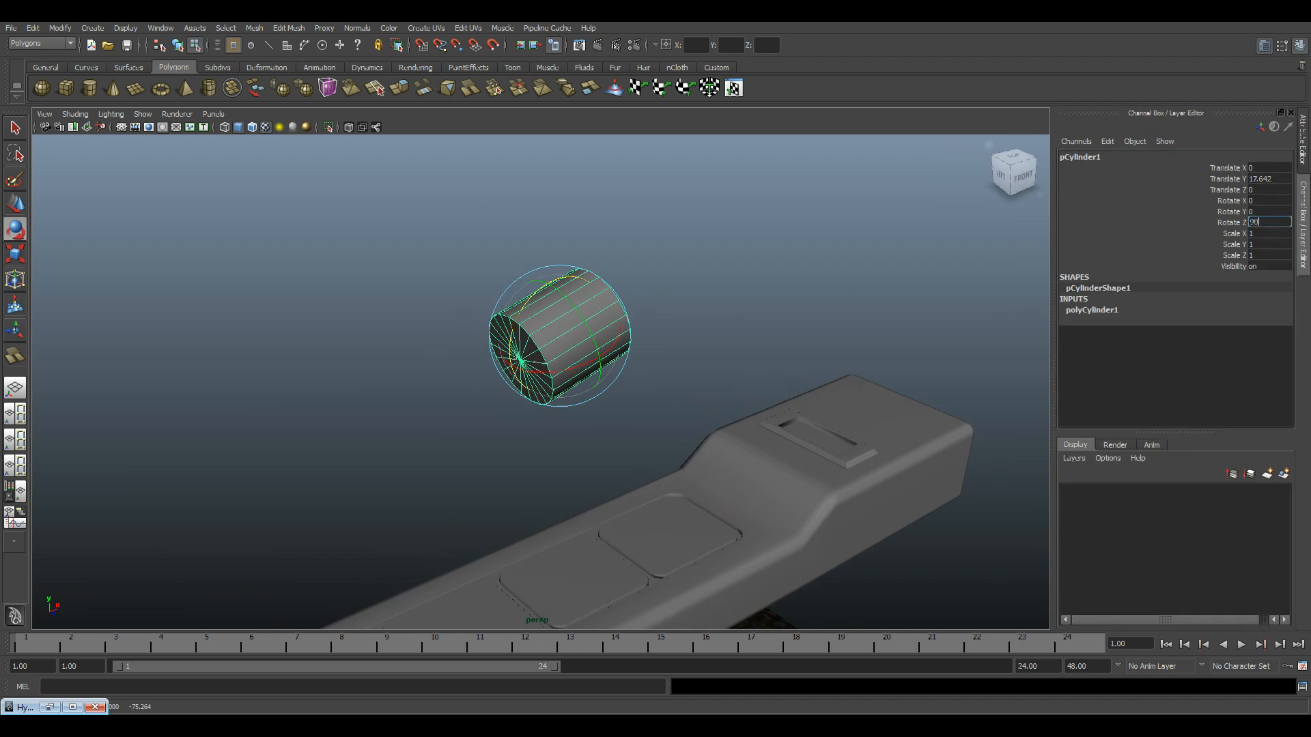
key("Return")
- In the top view, move the cylinder to the cable end of the power strip
key("space")
key("space")
scroll(544, 304, "down", 15)
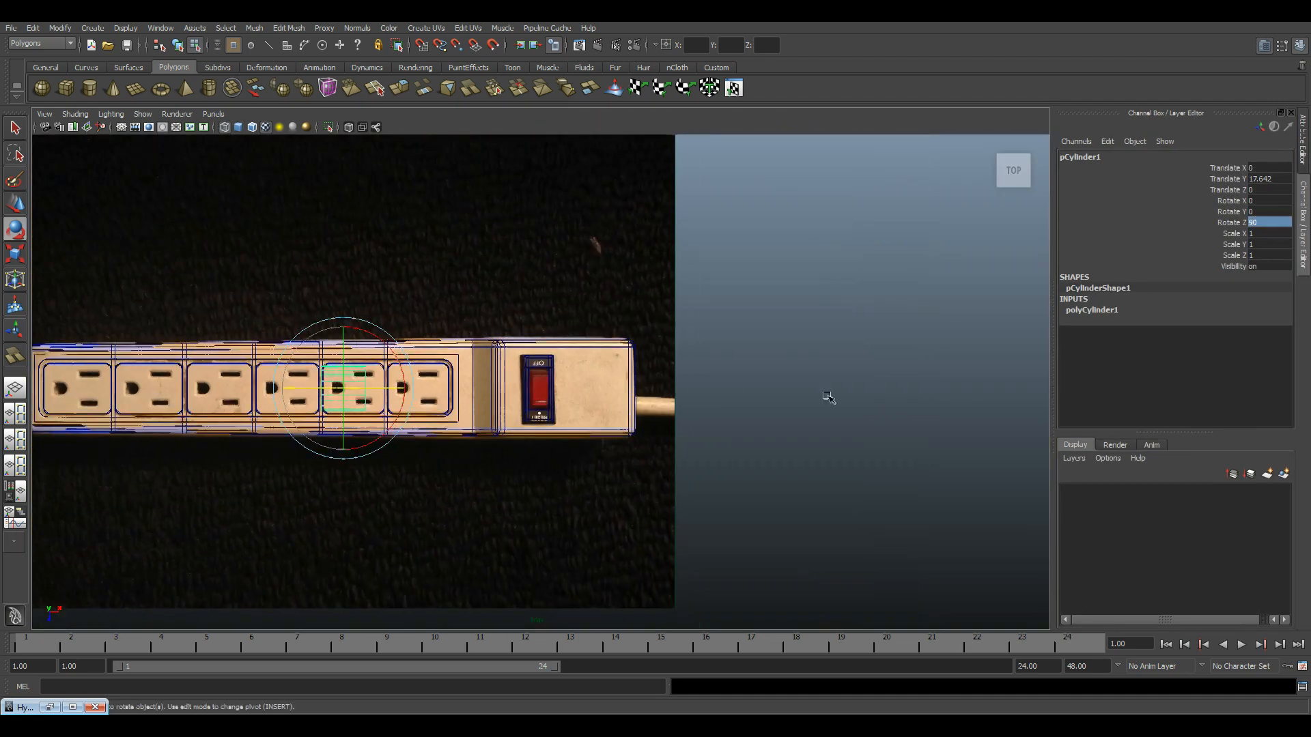
key("w")
left_click_drag(379, 390, 624, 404)
scroll(660, 446, "up", 10)
middle_click_drag(660, 447, 621, 431, "alt")
- Scale the cylinder uniformly to 0.475 and align it with the cable in the reference photo, at about X 12.78, Z 0.79
key("r")
left_click_drag(453, 417, 355, 432)
key("w")
left_click_drag(458, 418, 445, 410)
key("r")
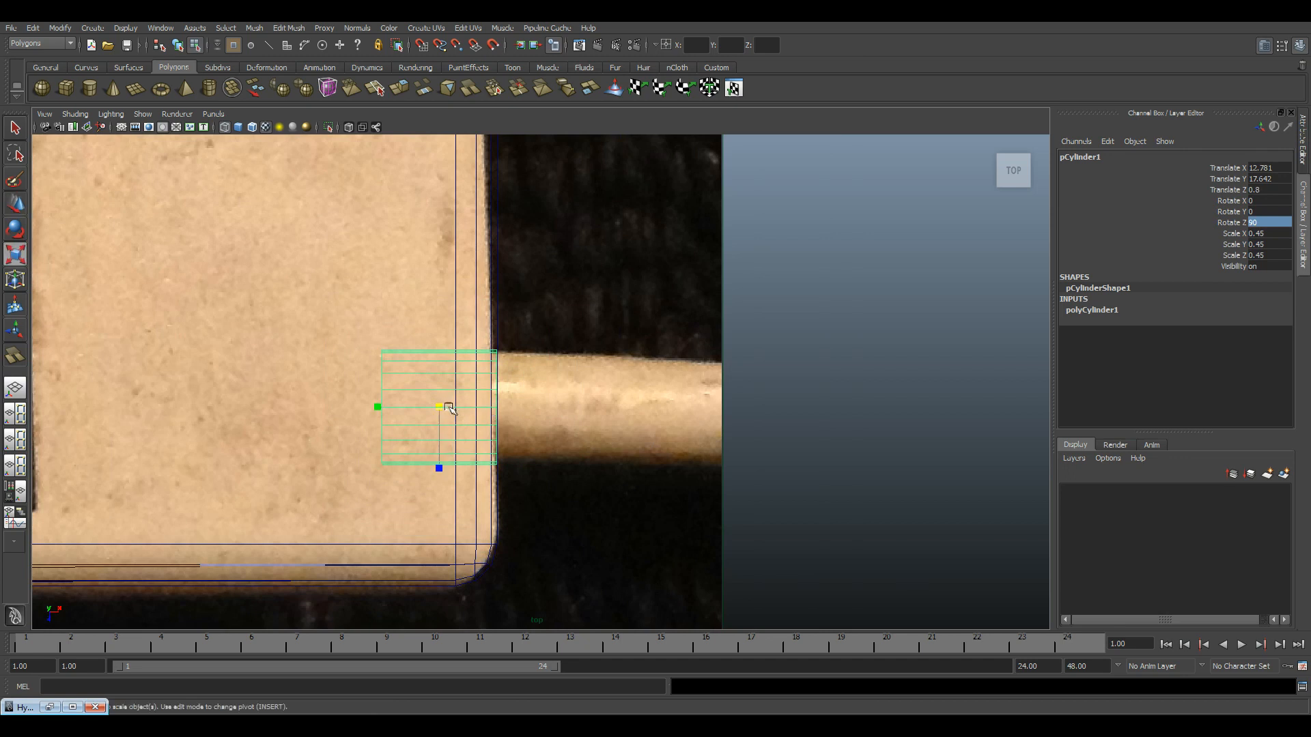
key("w")
left_click_drag(444, 410, 437, 410)
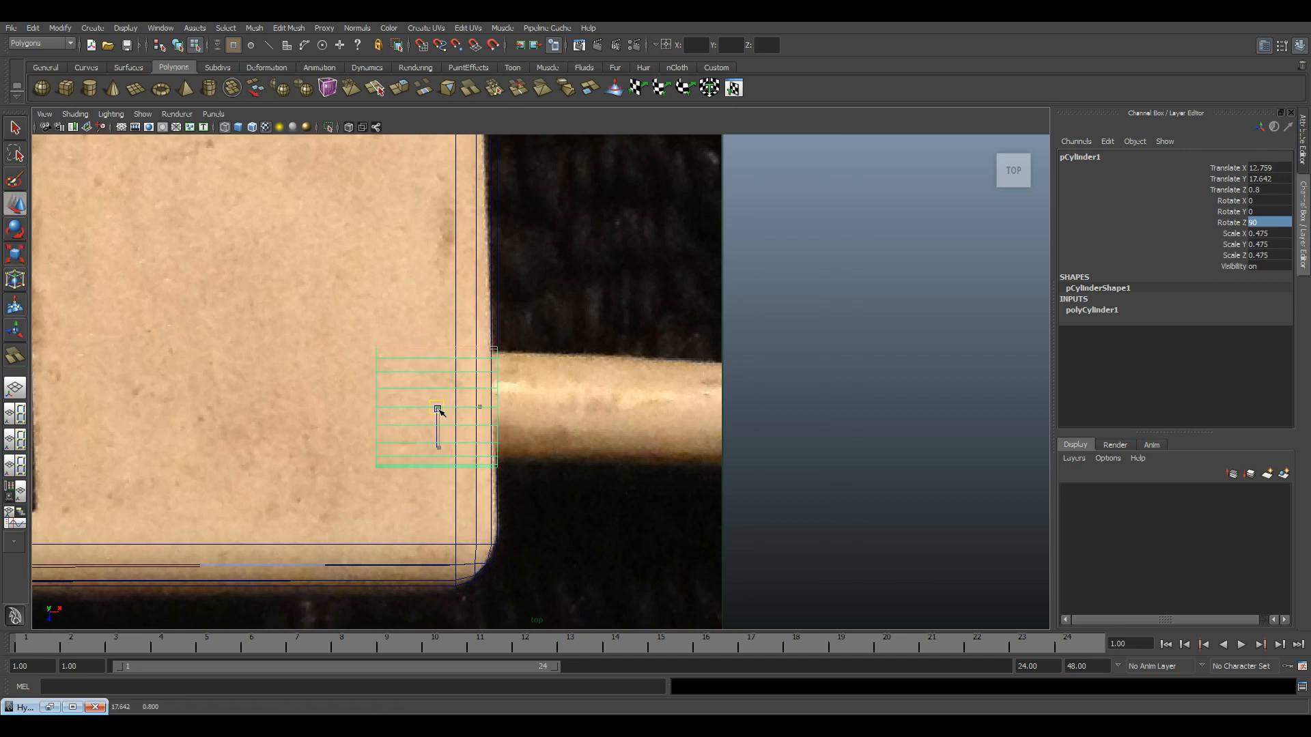
- Frame the cylinder in the perspective view and raise it slightly to about Y 17.76
key("space")
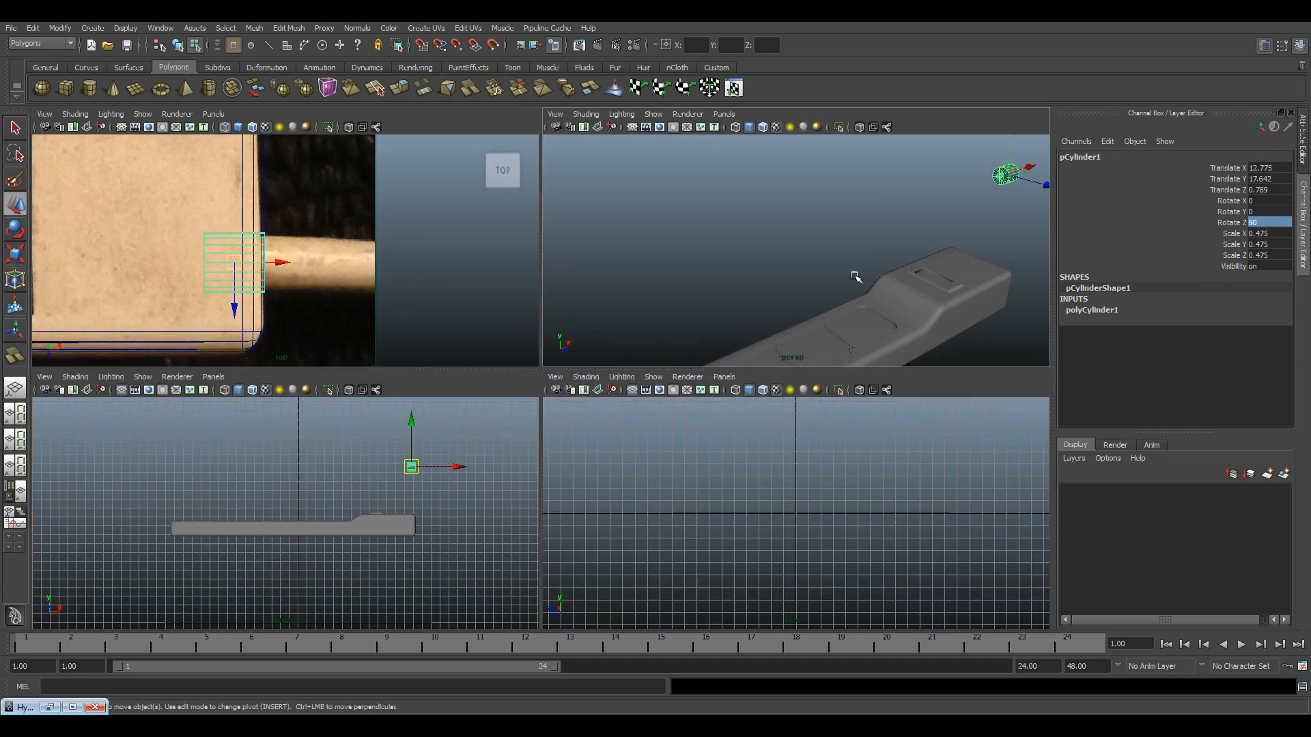
key("space")
left_click_drag(724, 324, 656, 342, "alt")
key("f")
scroll(614, 375, "down", 6)
scroll(587, 385, "down", 4)
mouse_move(542, 340)
left_mouse_down()
mouse_move(552, 508)
mouse_move(542, 336)
left_mouse_up()
left_click_drag(521, 453, 635, 437, "alt")
right_click_drag(635, 437, 1203, 656, "alt")
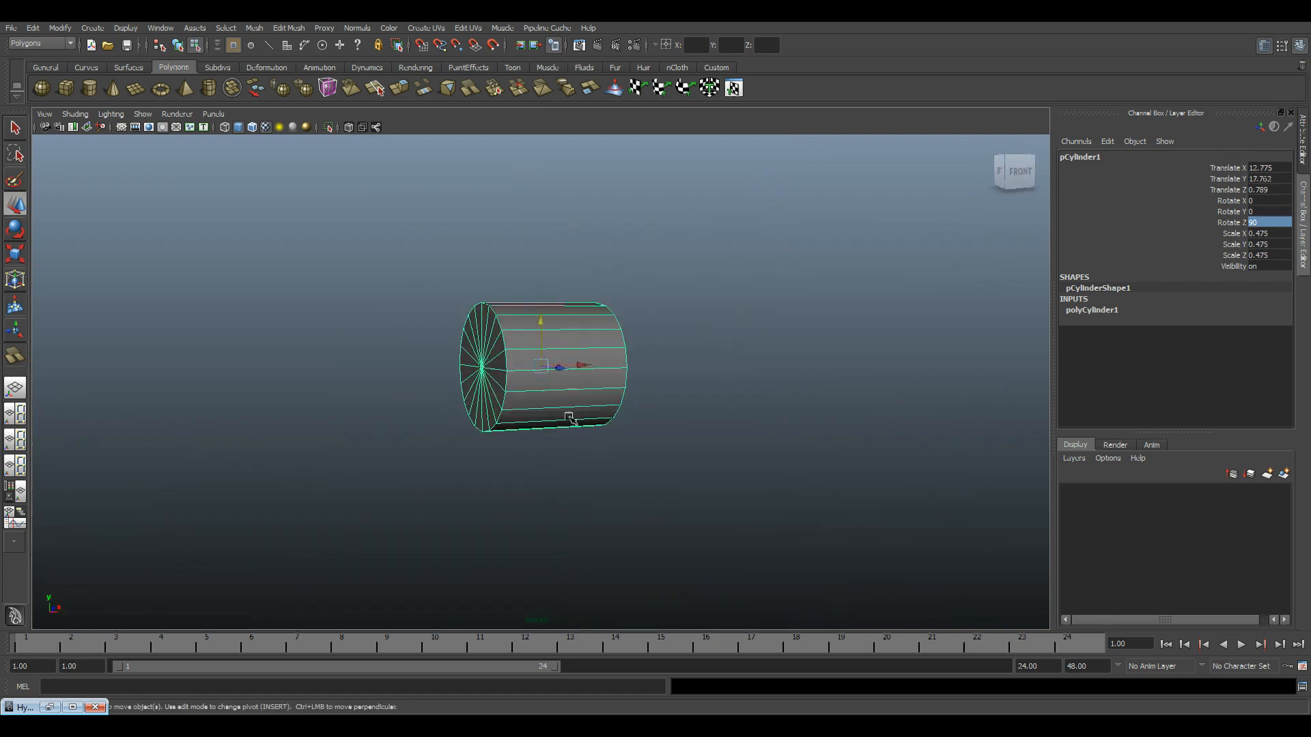
- Delete all the cap faces at both ends of the cylinder, leaving an open tube
right_click_drag(575, 394, 582, 426)
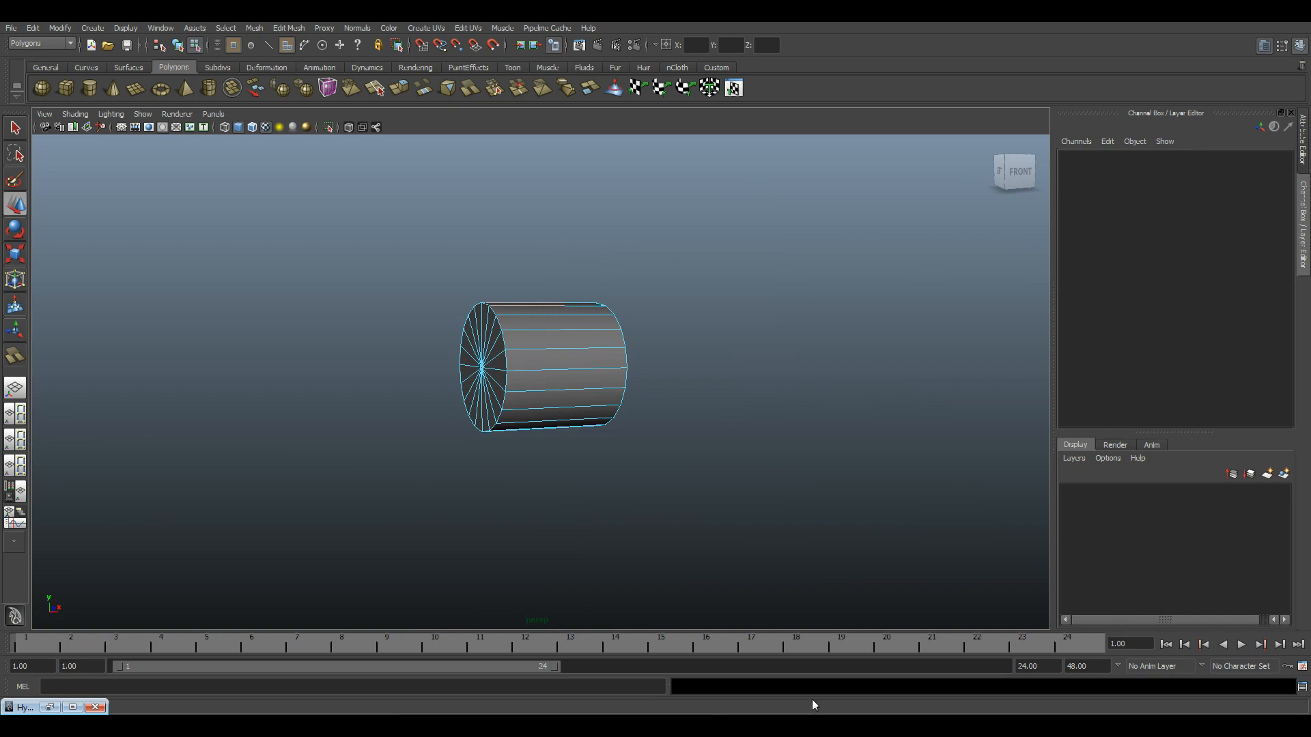
left_click_drag(543, 404, 419, 396, "alt")
scroll(536, 415, "down", 5)
scroll(528, 443, "up", 5)
left_click_drag(536, 416, 518, 358, "alt")
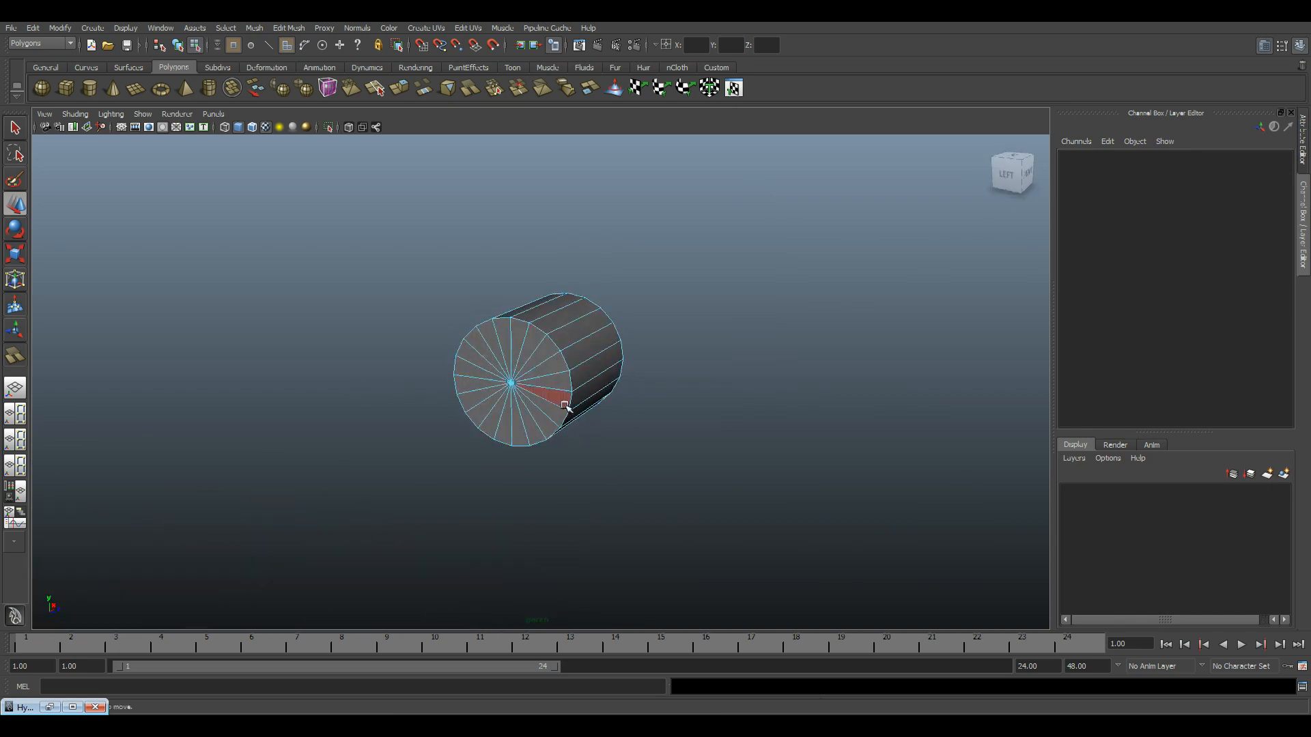
scroll(517, 393, "up", 4)
left_click_drag(509, 293, 389, 328, "alt")
scroll(448, 328, "down", 4)
key("4")
left_click_drag(518, 203, 535, 617)
left_click_drag(601, 300, 628, 321, "alt")
left_click_drag(626, 411, 395, 233, "alt")
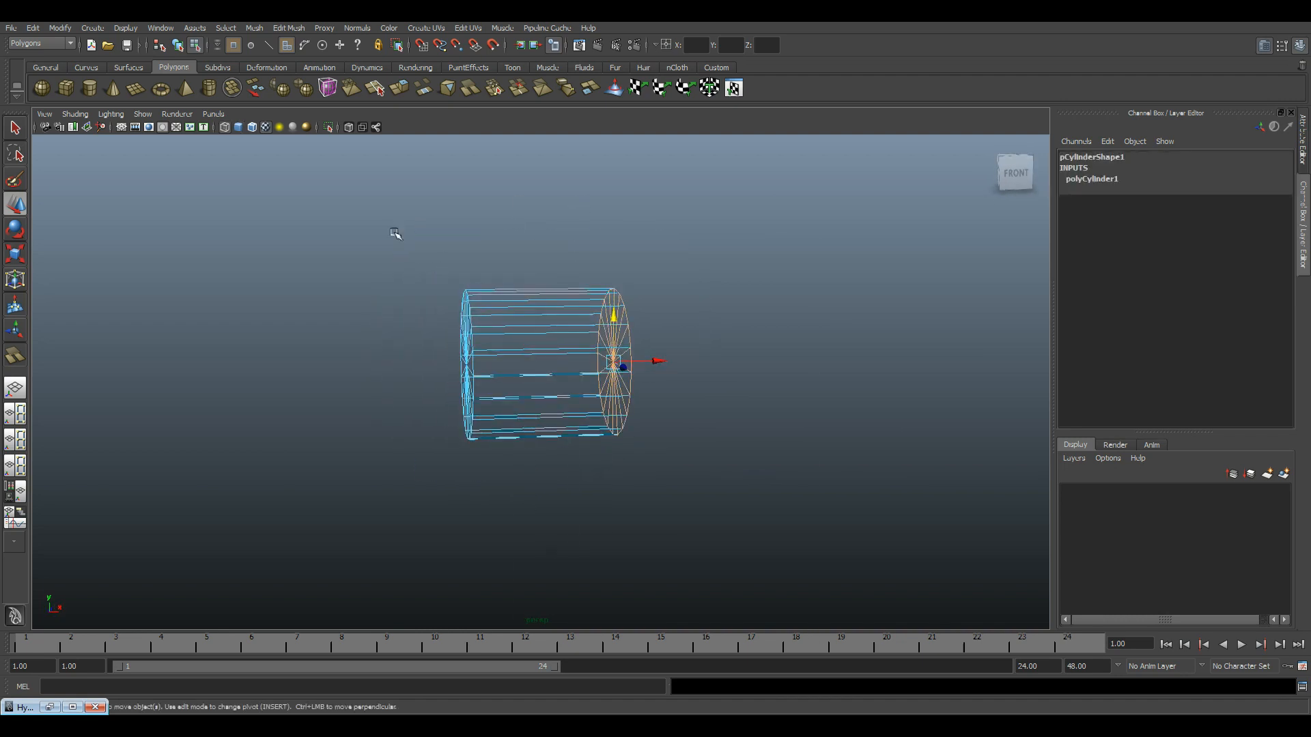
left_click_drag(644, 337, 552, 454, "alt")
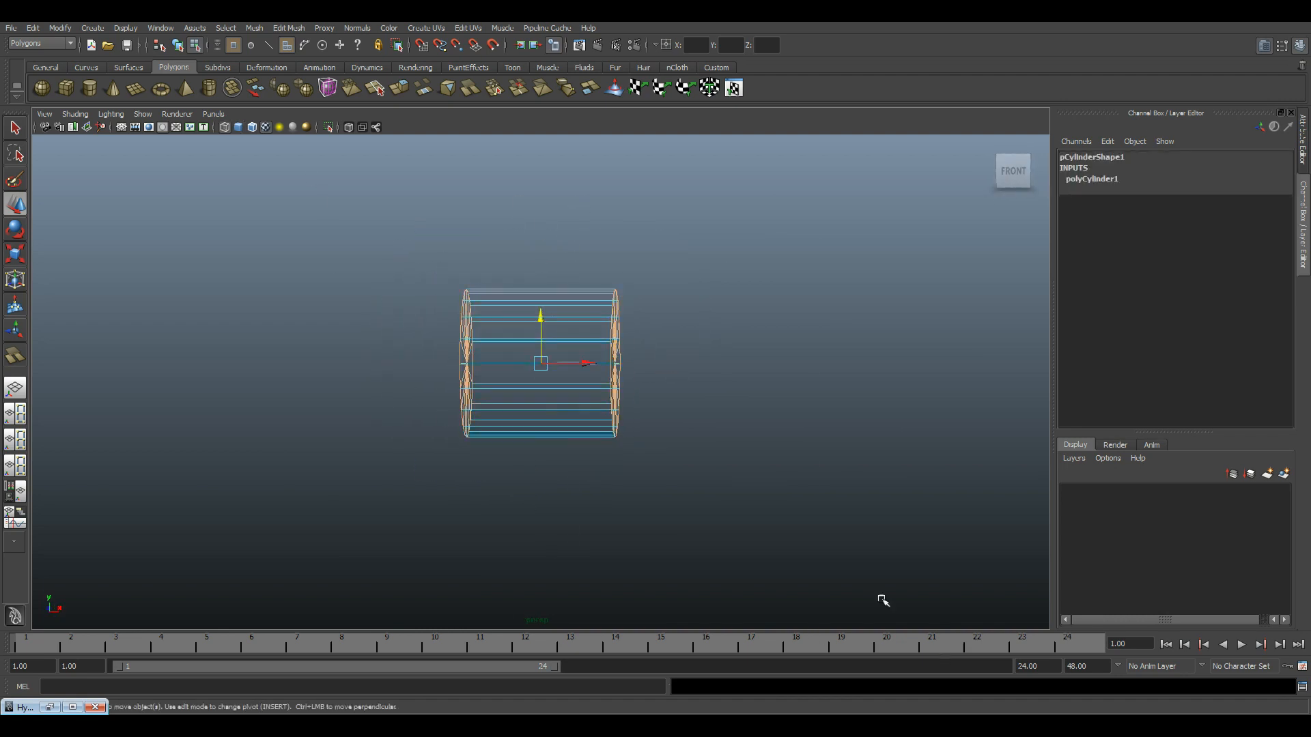
key("Delete")
key("5")
- Lower the open tube to the cable end of the power strip body, at about Y 10.99
left_click_drag(575, 334, 556, 330, "alt")
scroll(547, 338, "down", 4)
key("F8")
left_click(512, 363)
scroll(531, 382, "down", 4)
middle_click_drag(592, 459, 635, 292, "alt")
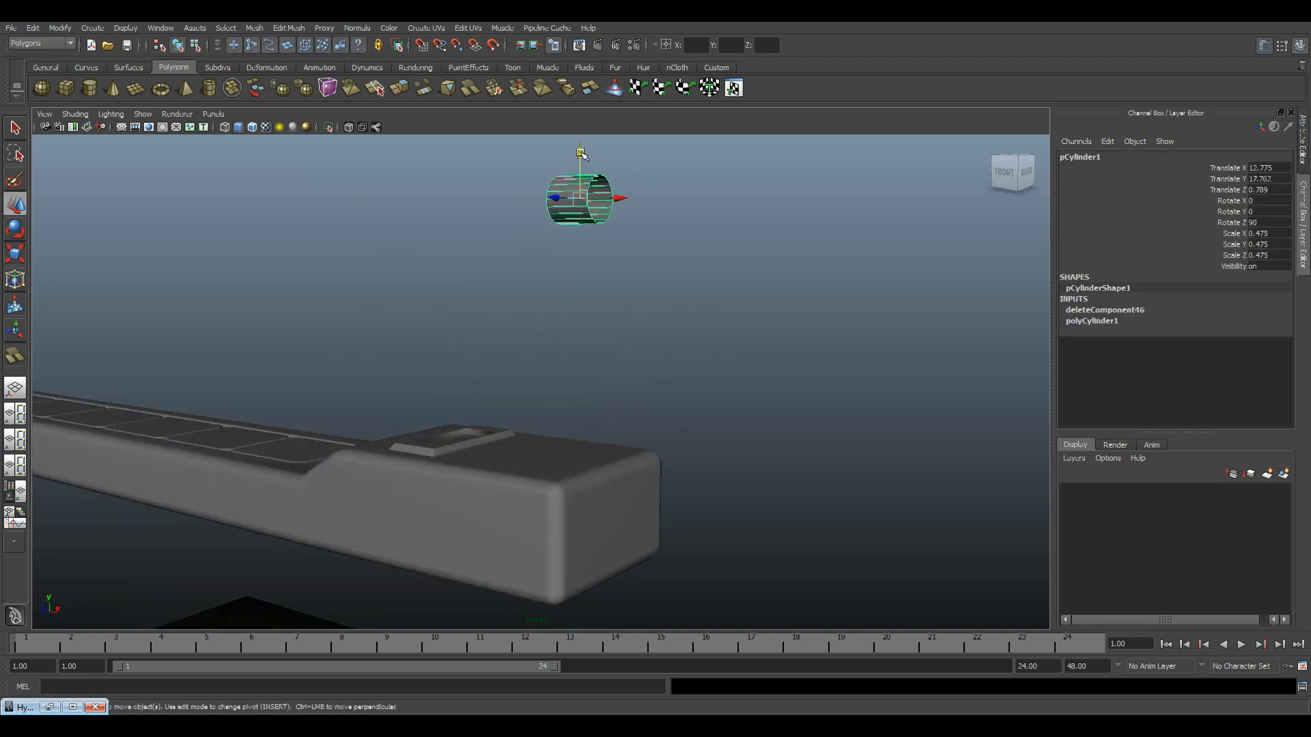
left_click_drag(581, 153, 638, 481)
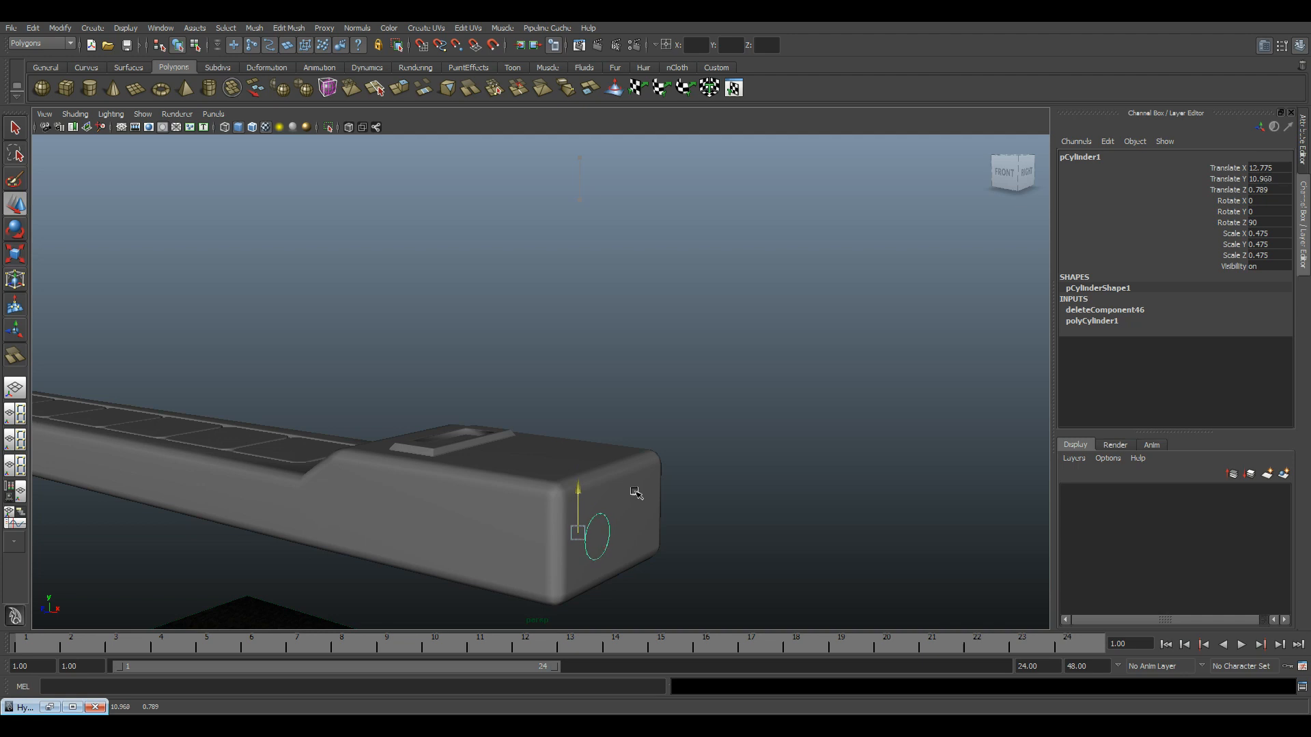
left_click_drag(755, 476, 717, 465, "alt")
- Slide the tube outward along X to about 13.01, comparing its protrusion with the collar in the reference photo
key("alt+Tab")
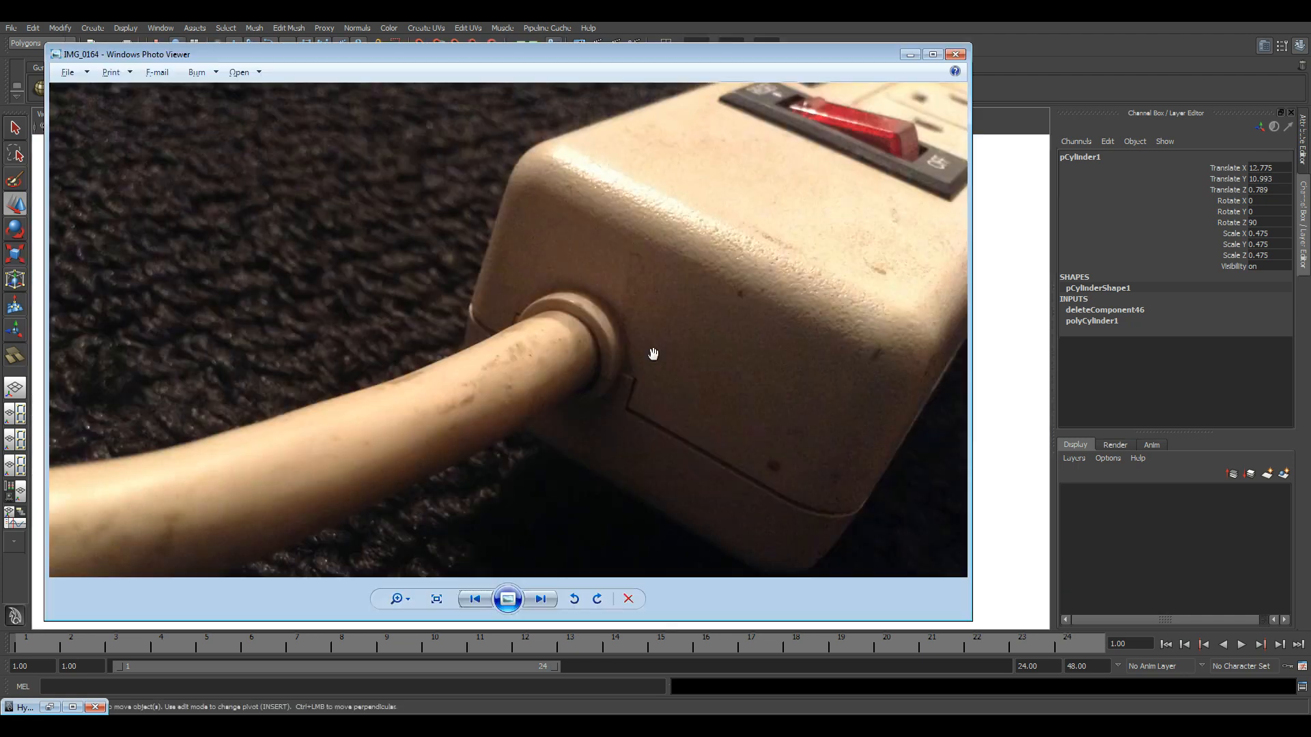
key("alt+Tab")
left_click_drag(566, 425, 533, 482, "alt")
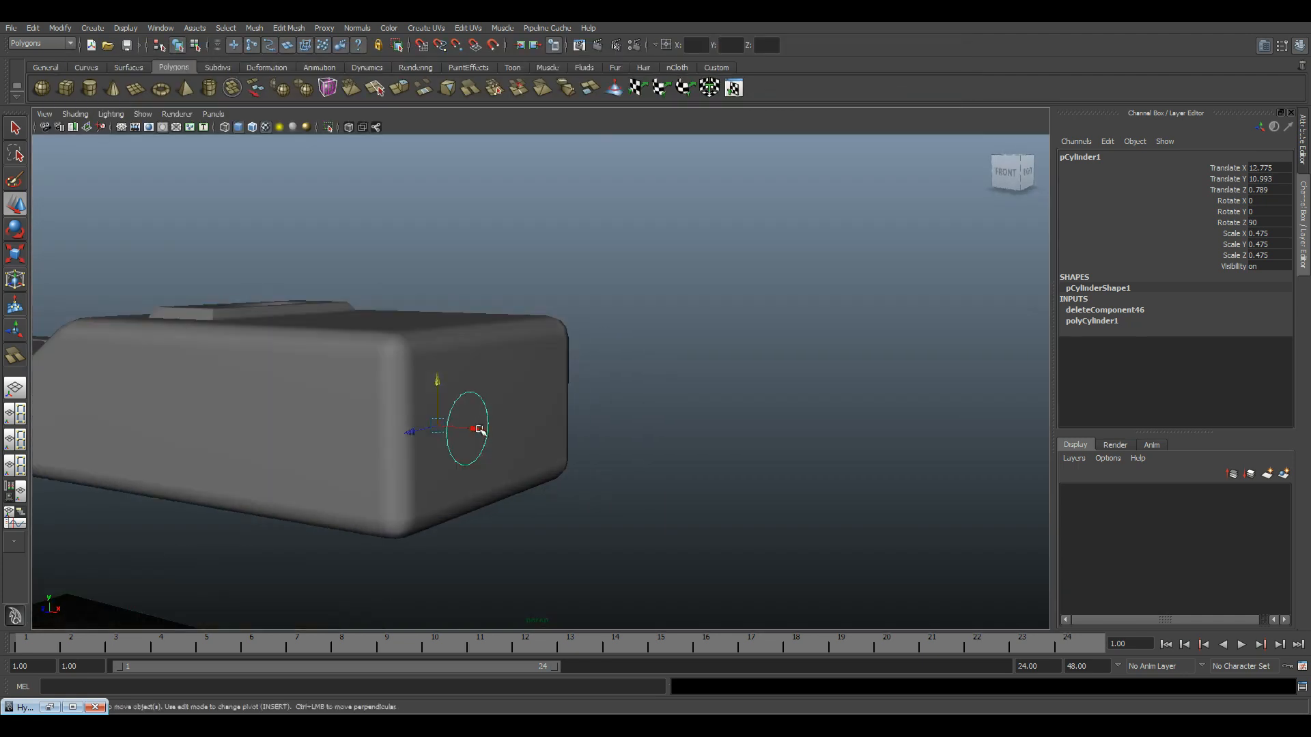
left_click_drag(480, 429, 490, 429)
key("alt+Tab")
key("alt+Tab")
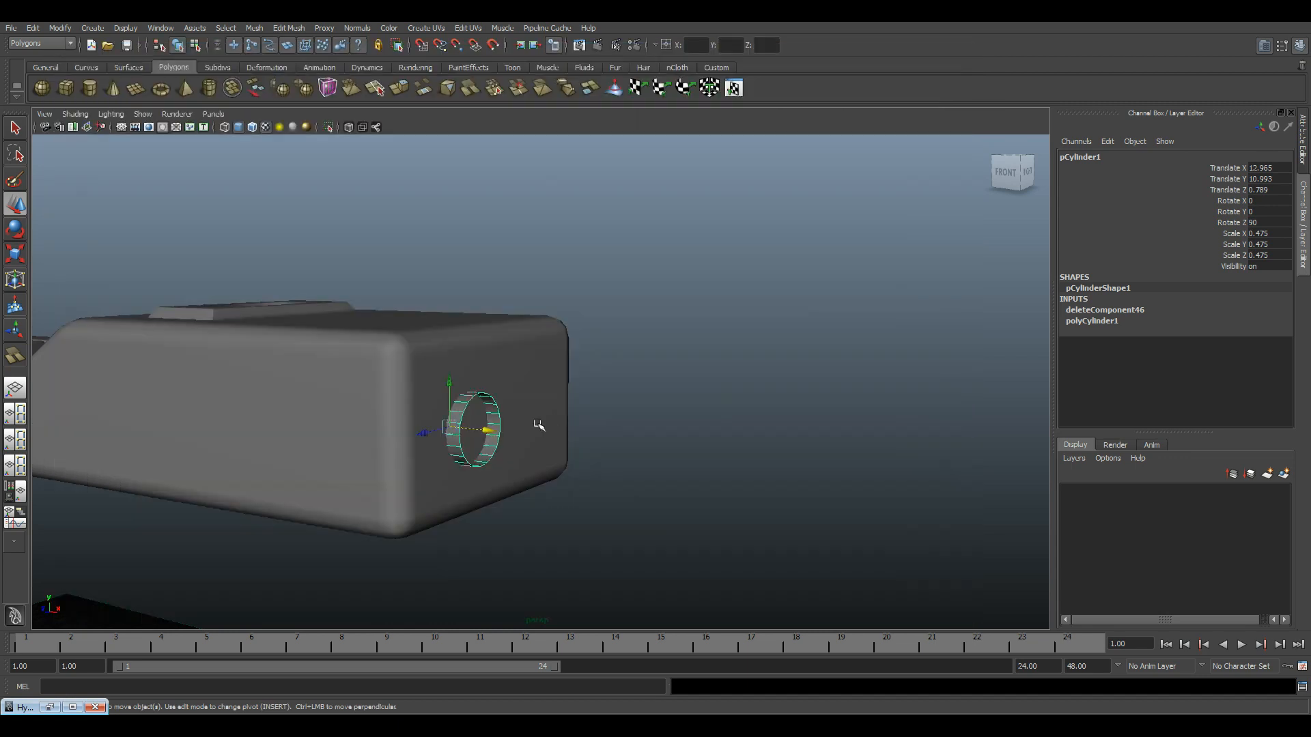
left_click_drag(490, 431, 493, 431)
key("alt+Tab")
key("alt+Tab")
- Shift the tube sideways along Z to about 1.036, checking its placement against the reference photo
left_click_drag(545, 396, 474, 458, "alt")
key("alt+Tab")
key("alt+Tab")
left_click_drag(437, 409, 466, 441)
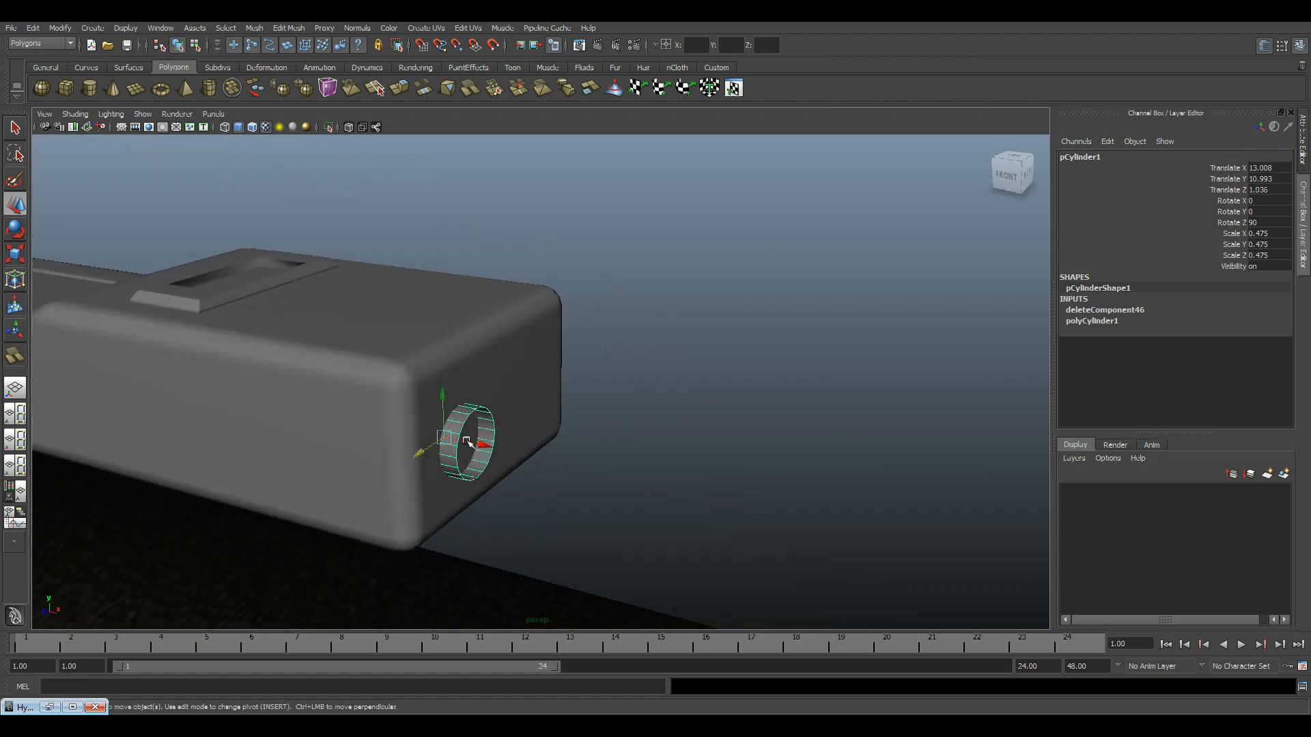
key("alt+Tab")
key("alt+Tab")
left_click_drag(482, 444, 491, 455, "alt")
key("alt+Tab")
key("alt+Tab")
- Extrude the tube's outer open edge loop and scale it inward to form a flat rim
left_click_drag(512, 395, 486, 427, "alt")
right_click_drag(486, 428, 508, 444, "alt")
middle_click_drag(509, 444, 519, 395, "alt")
left_click(474, 314)
double_click(438, 363)
right_click_drag(519, 394, 630, 402, "alt")
left_click(399, 88)
middle_click_drag(624, 451, 592, 389, "alt")
key("r")
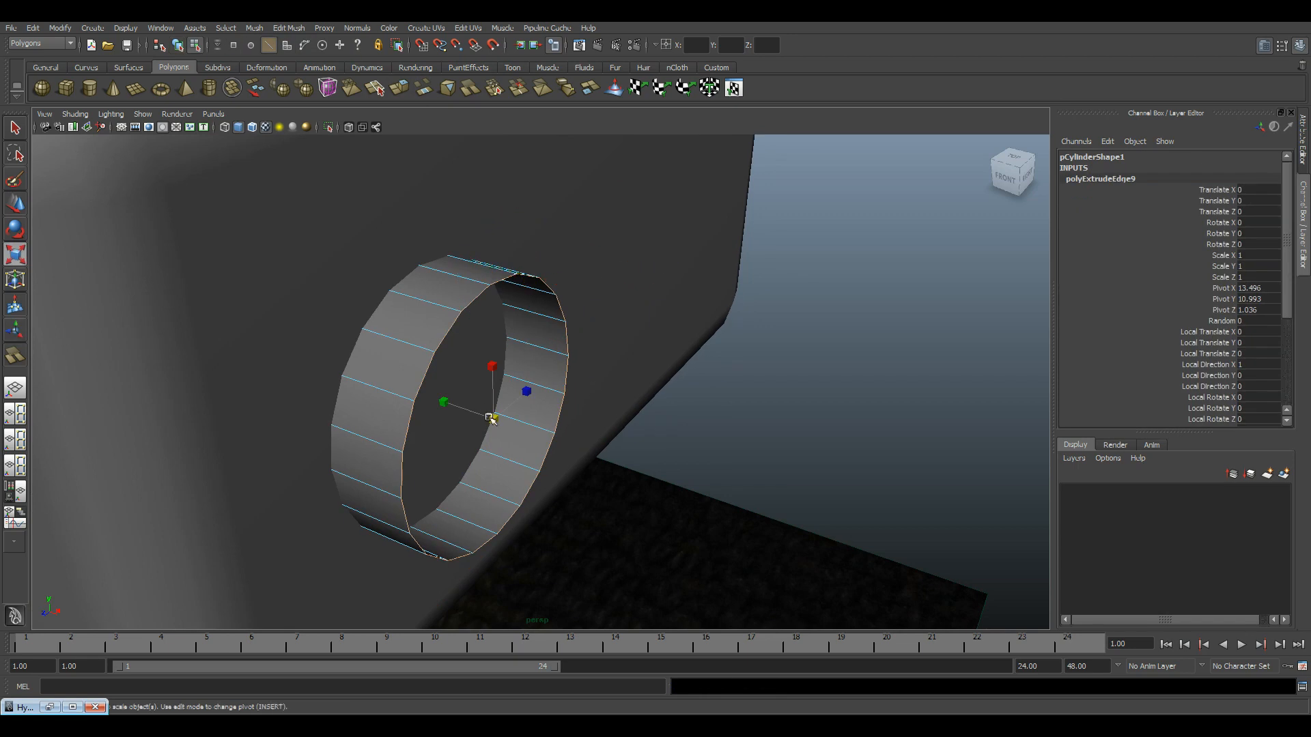
left_click_drag(492, 419, 455, 415)
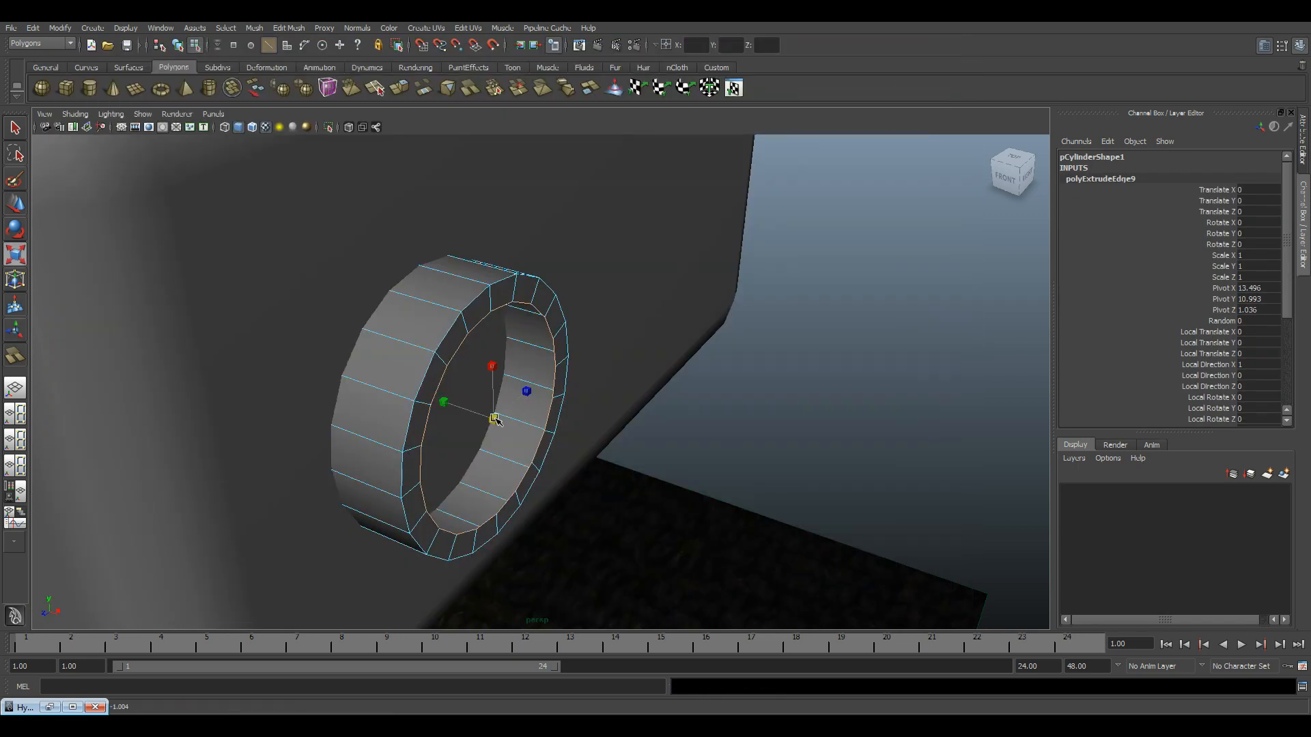
- Extrude the rim's inner edge loop back along X into the collar to form its inside wall
key("g")
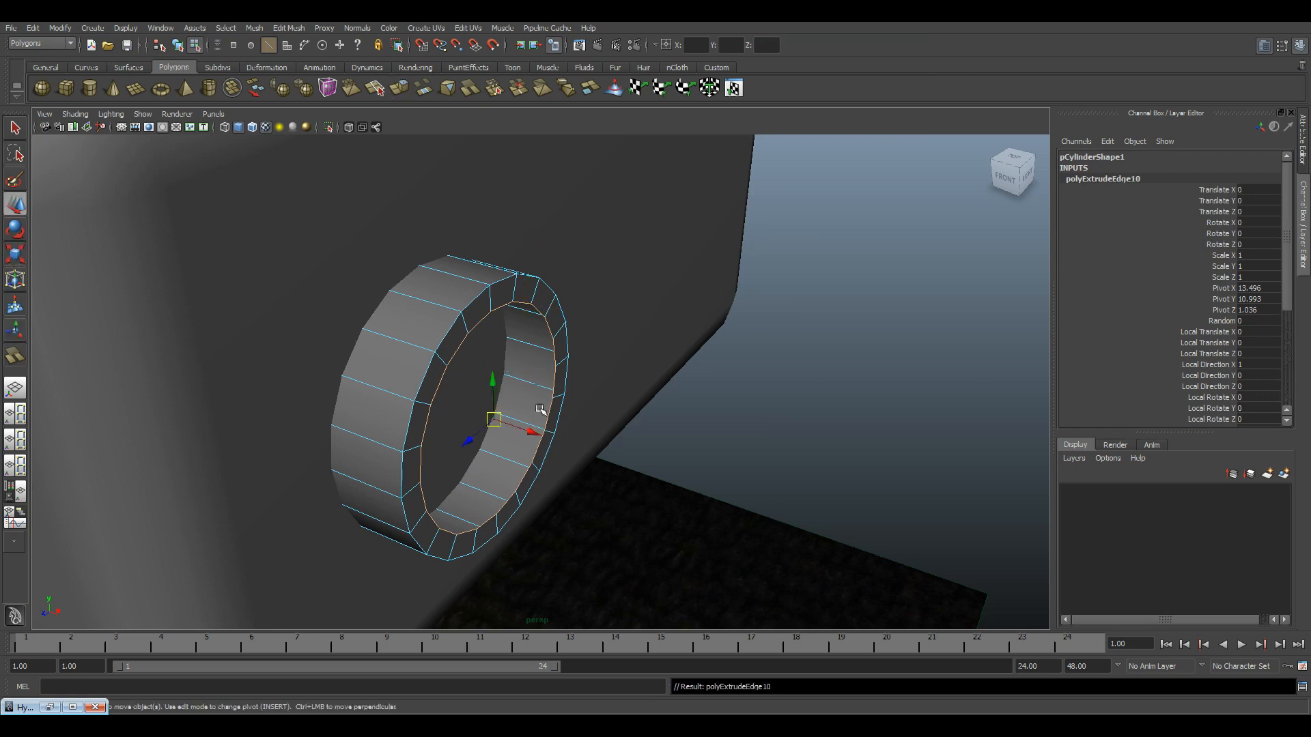
left_click_drag(531, 435, 429, 434)
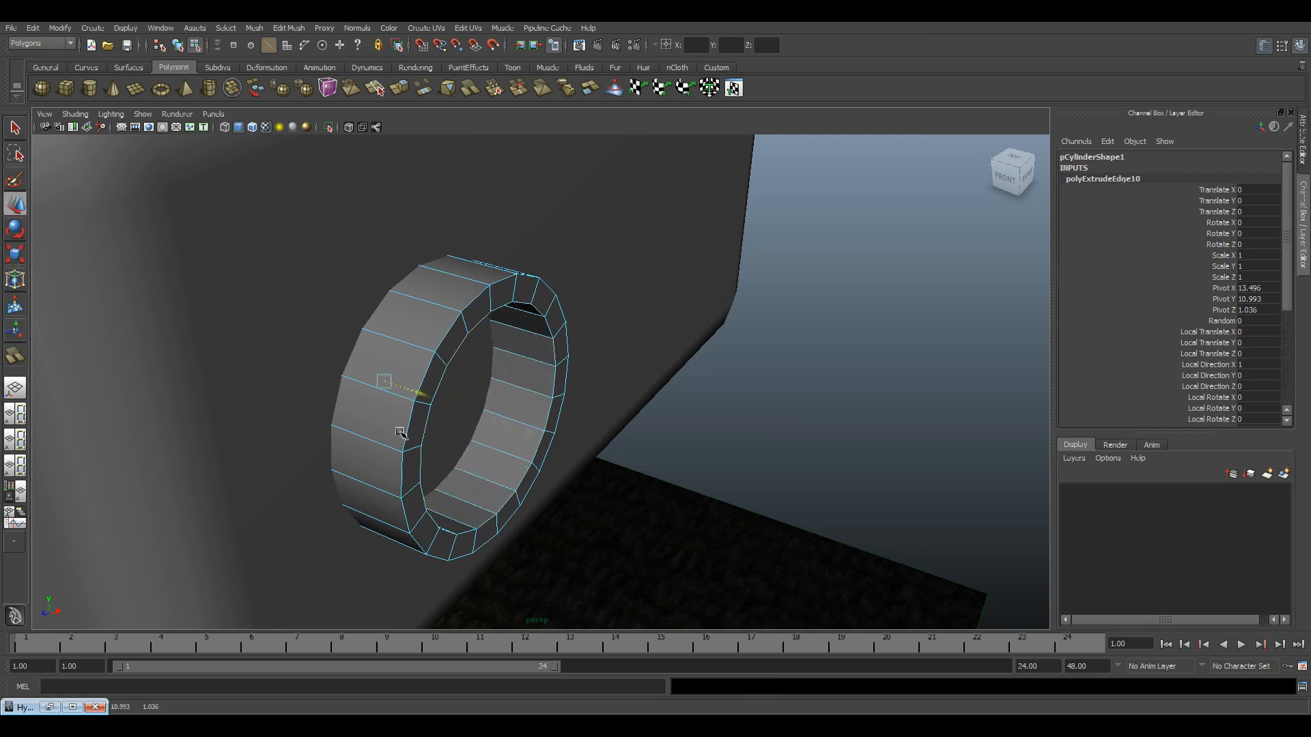
right_click_drag(493, 307, 524, 297)
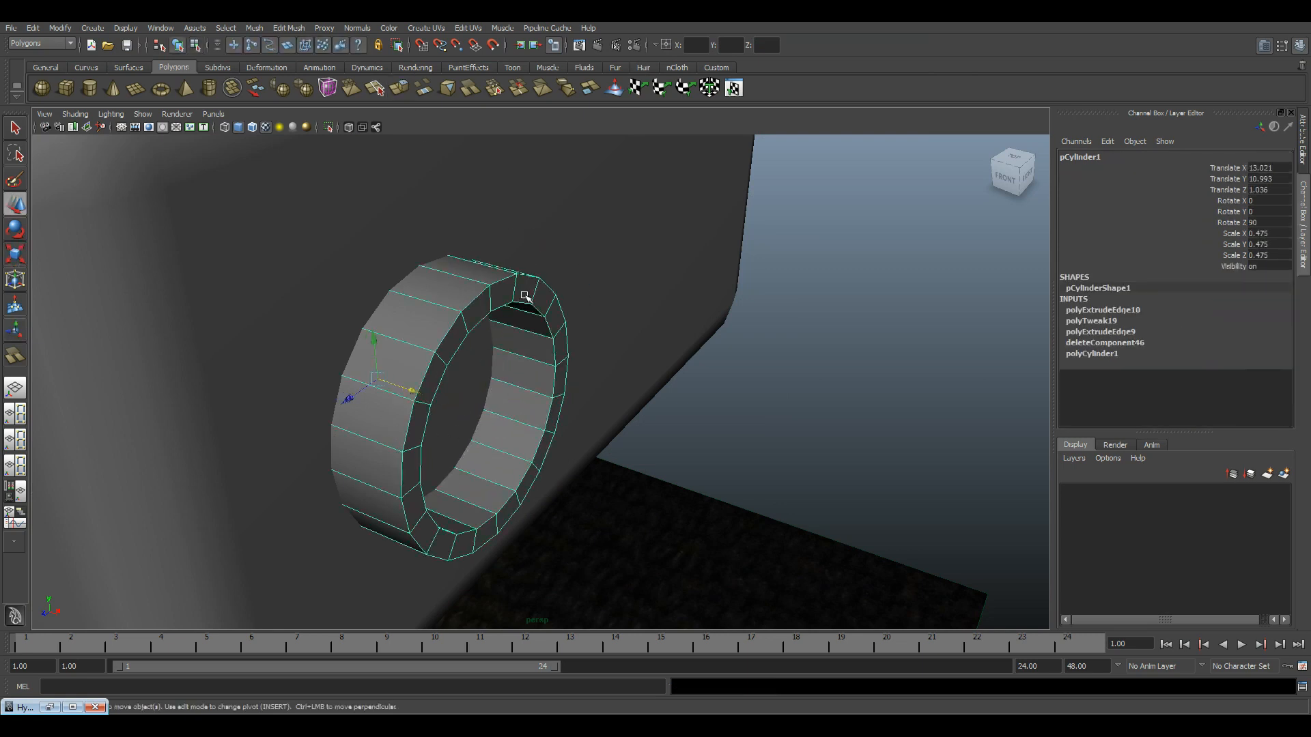
- Soften all the edges of the collar
left_click(348, 30)
left_click(349, 155)
scroll(692, 365, "down", 3)
left_click(693, 364)
scroll(532, 374, "down", 3)
scroll(531, 374, "up", 2)
scroll(518, 351, "up", 3)
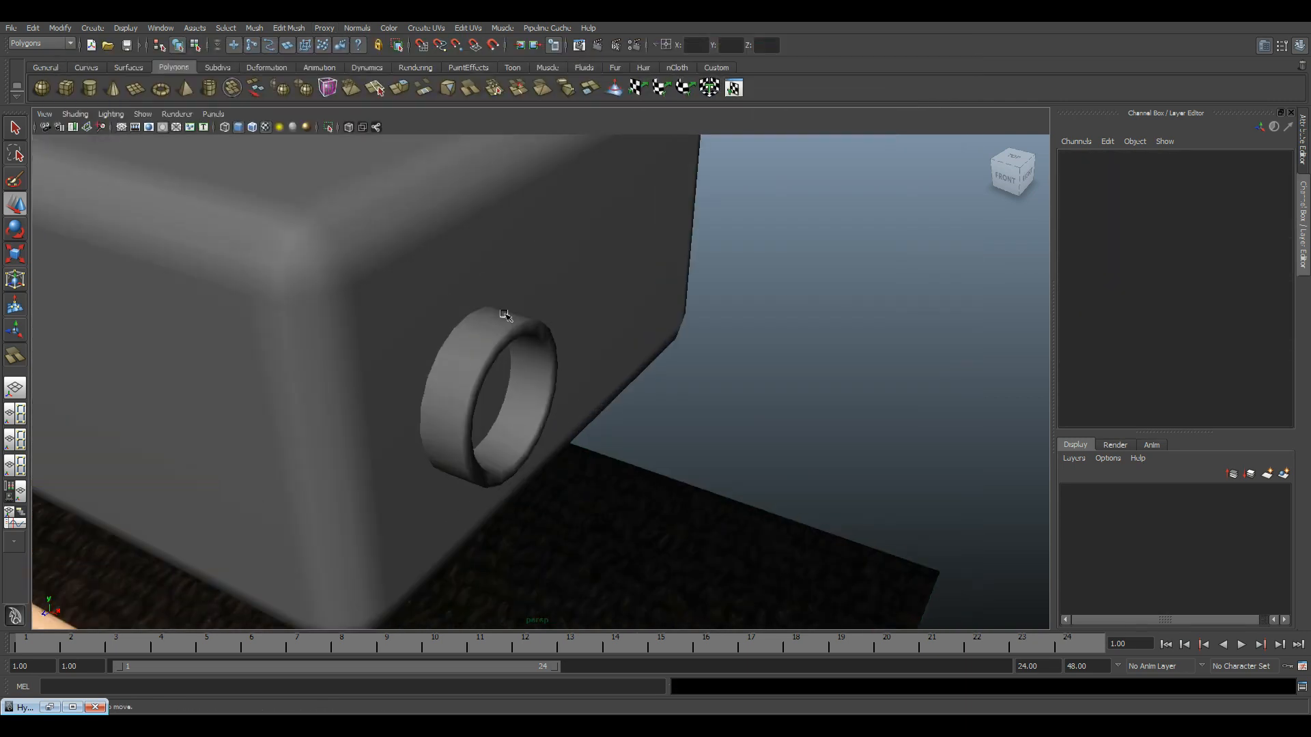
- Harden the outer and inner edge loops of the collar's front rim and compare it with the reference photo
scroll(518, 351, "up", 3)
right_click_drag(450, 385, 448, 358)
double_click(401, 366)
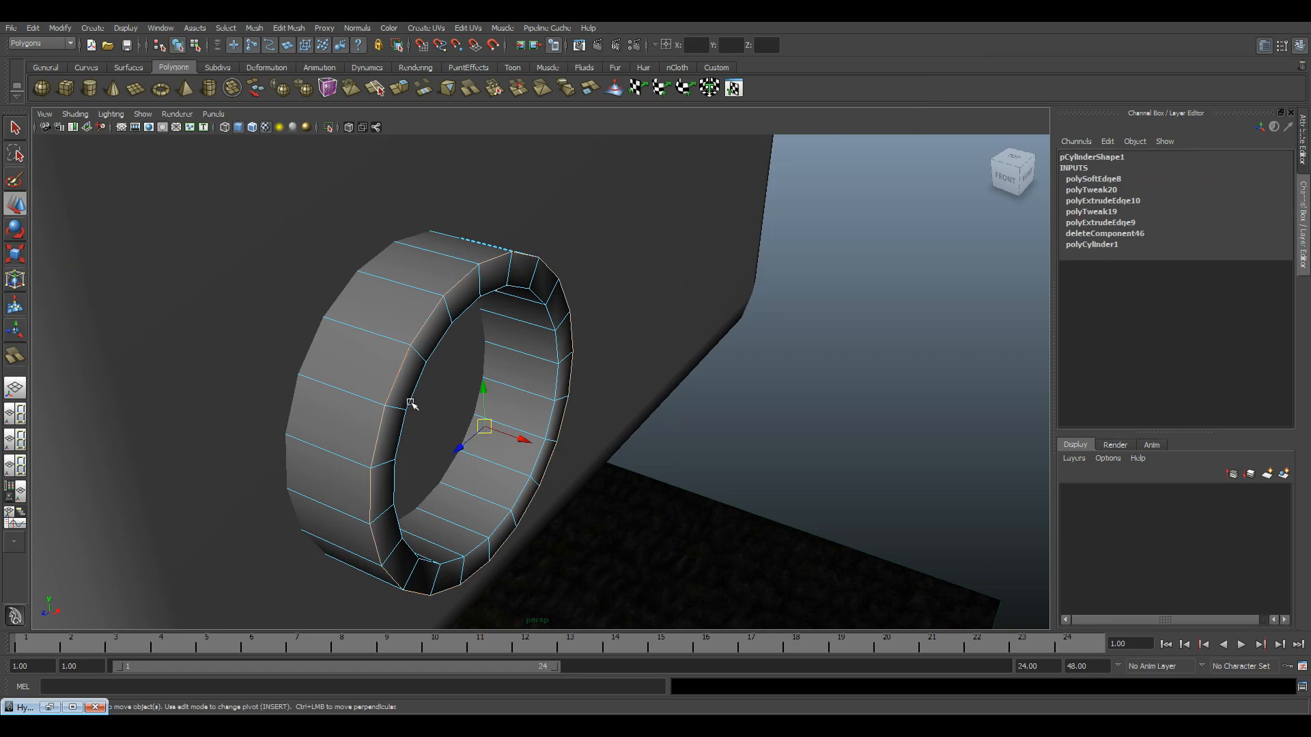
left_click(357, 27)
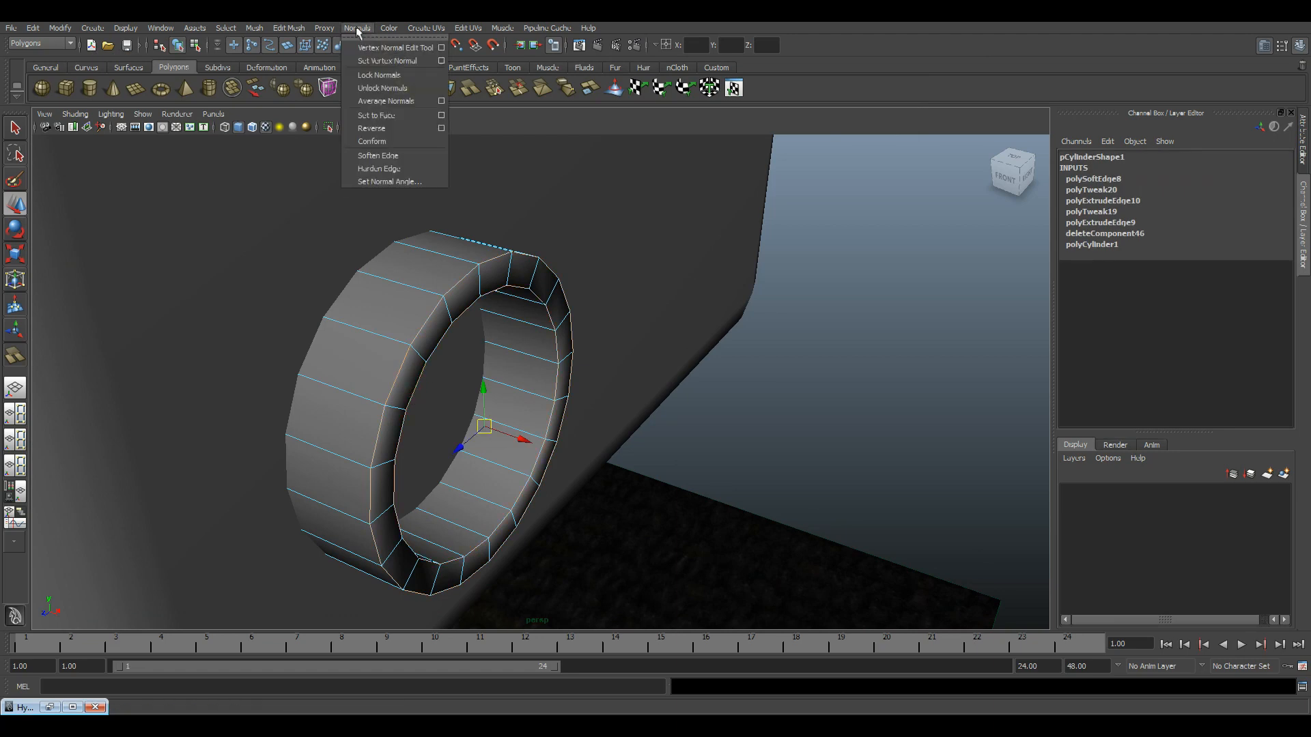
left_click(384, 168)
scroll(418, 357, "down", 3)
left_click(857, 372)
left_click_drag(857, 372, 721, 388, "alt")
key("alt+Tab")
key("alt+Tab")
- Create a second polygon cylinder above the power strip at about Y 14.75 and set its Z rotation to 90
left_click_drag(578, 342, 533, 399, "alt")
scroll(524, 394, "down", 5)
scroll(524, 394, "down", 2)
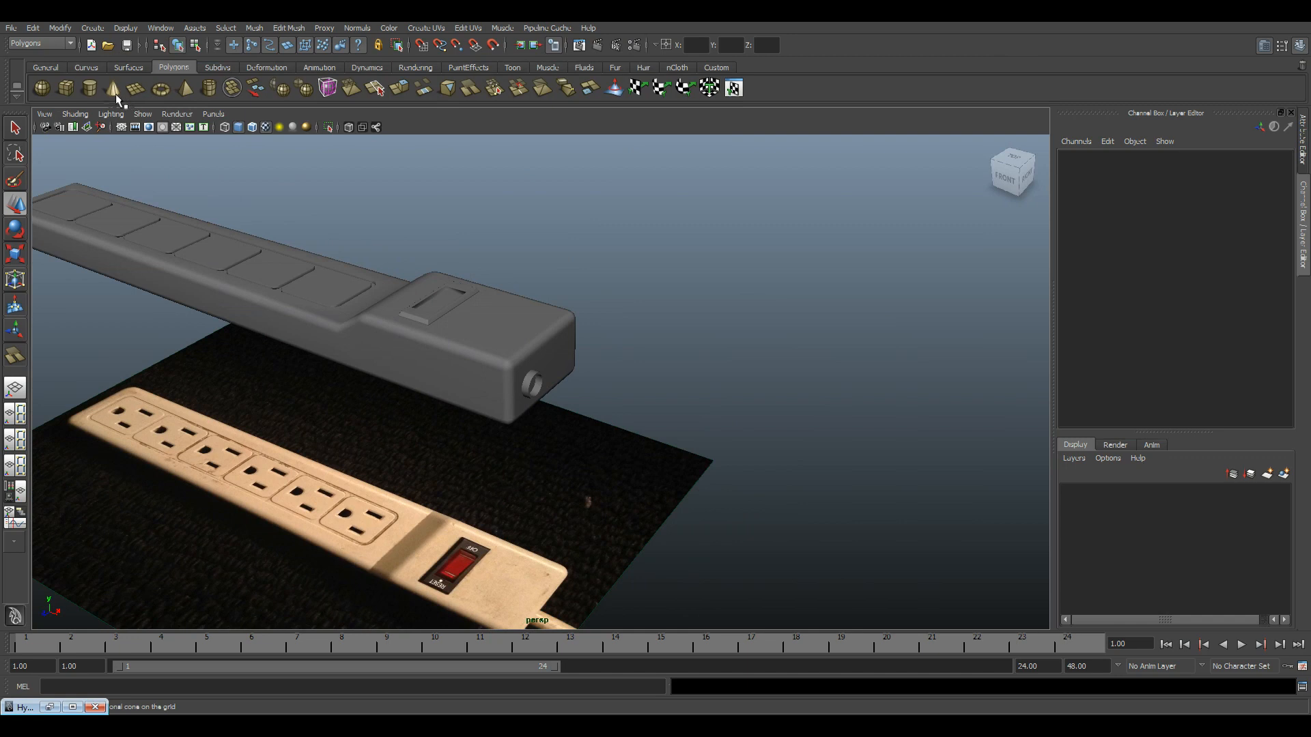
left_click(89, 88)
left_click_drag(416, 471, 286, 195, "alt")
key("e")
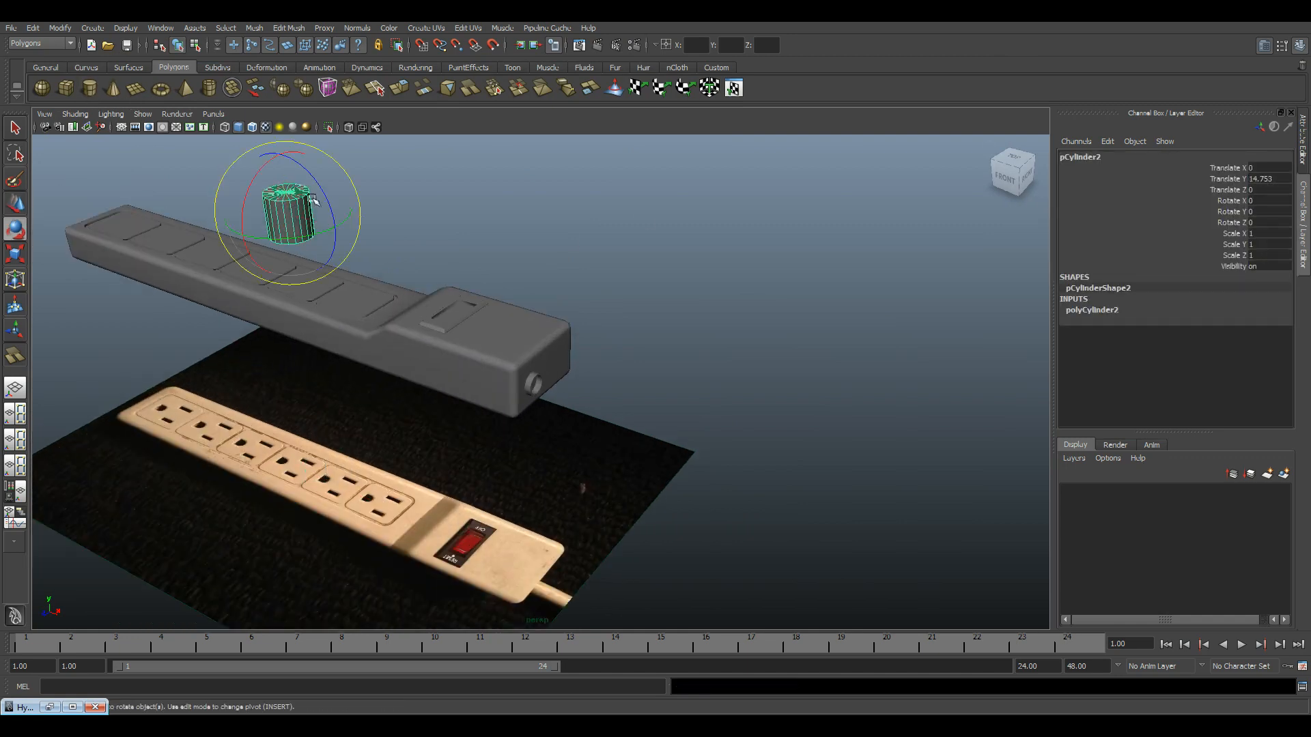
left_click_drag(315, 183, 1186, 232)
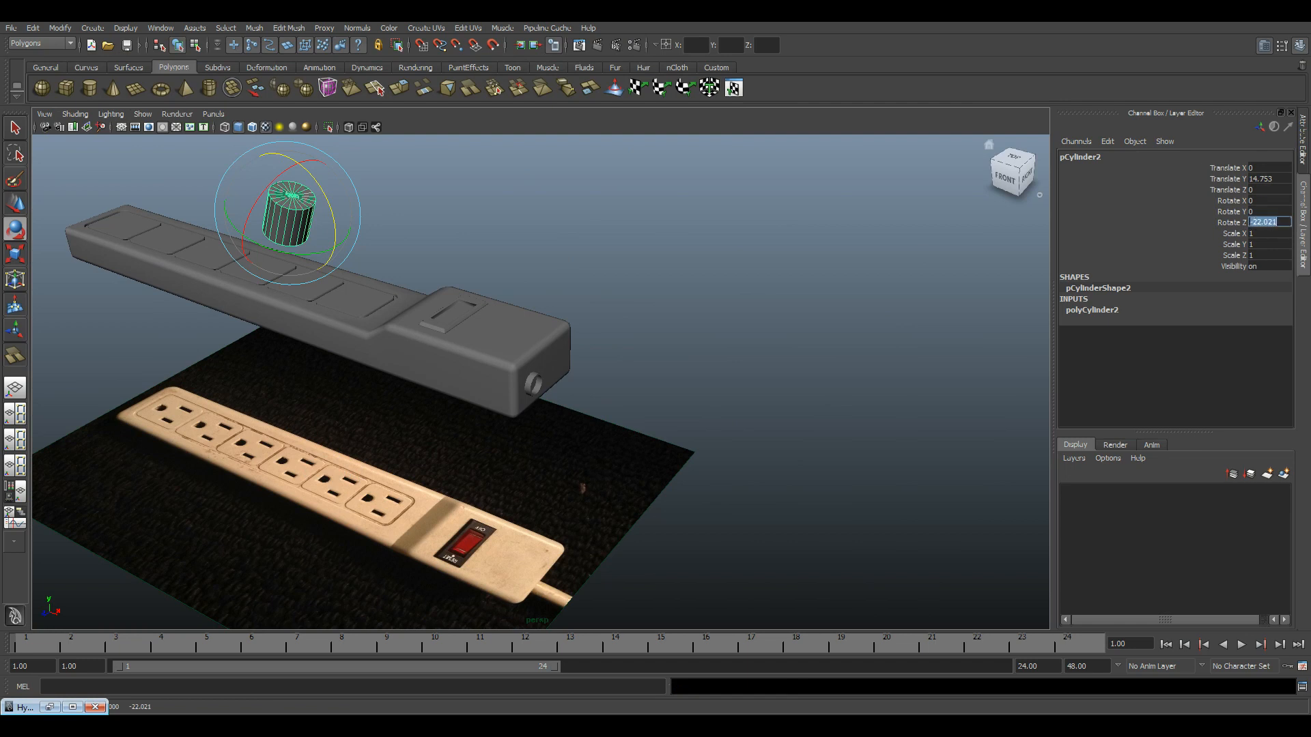
key("Return")
- Move the new cylinder along X to about 8.69, above the switch end of the power strip
key("w")
left_click_drag(315, 222, 486, 294)
key("space")
scroll(724, 499, "down", 5)
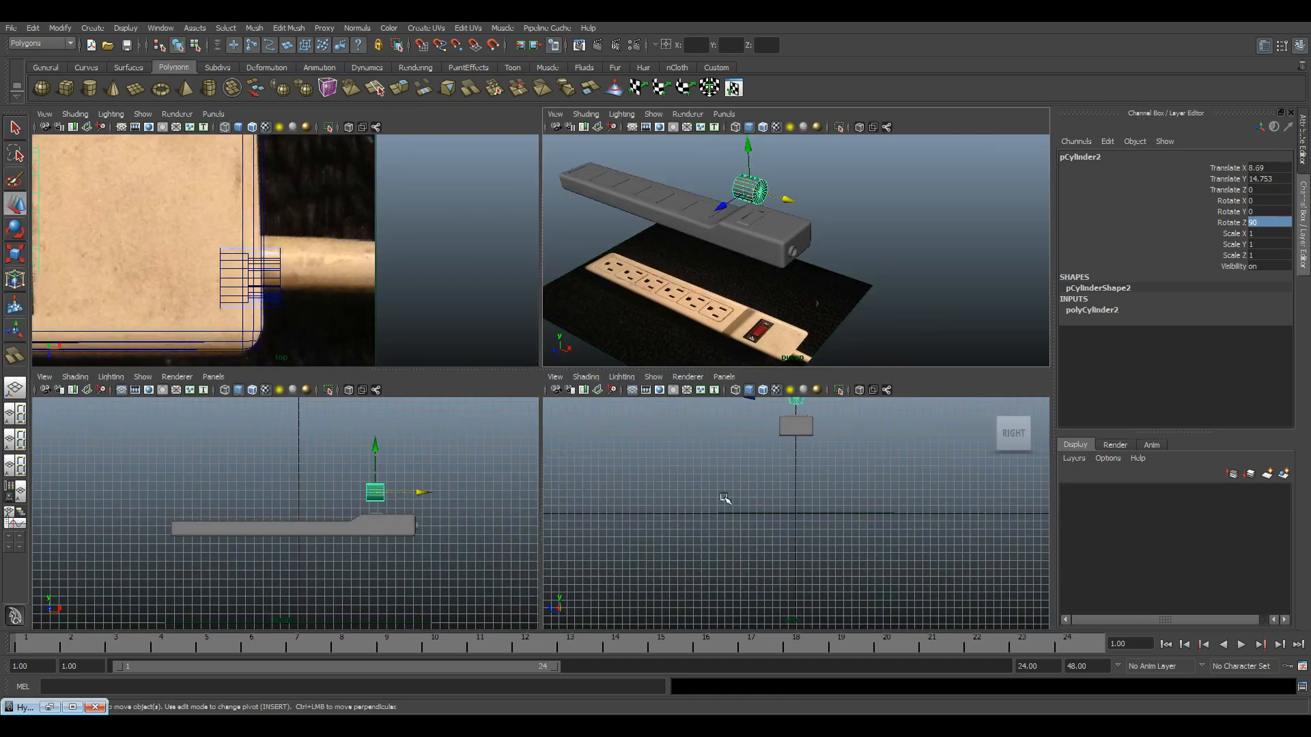
- Turn the side viewport to a wireframe left view that looks along the length of the power strip
scroll(761, 493, "up", 3)
middle_click_drag(795, 447, 800, 540, "alt")
key("4")
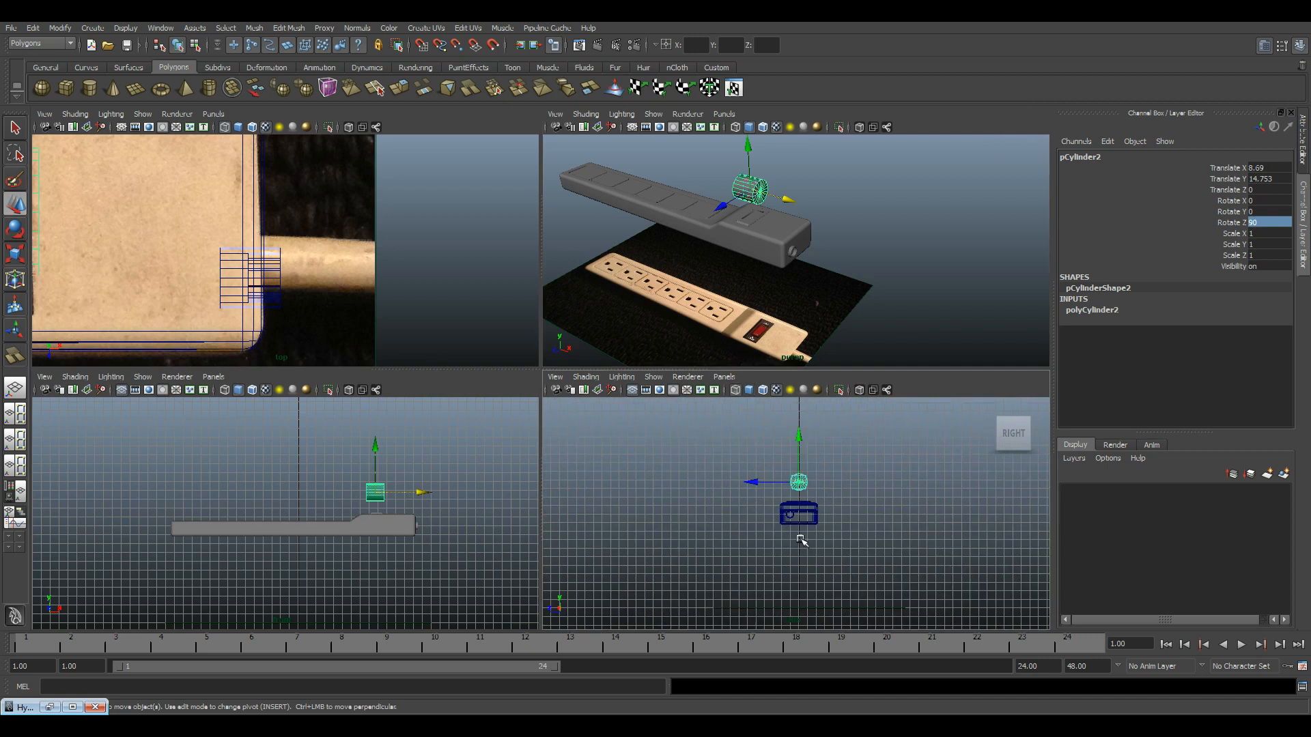
left_click(1009, 449)
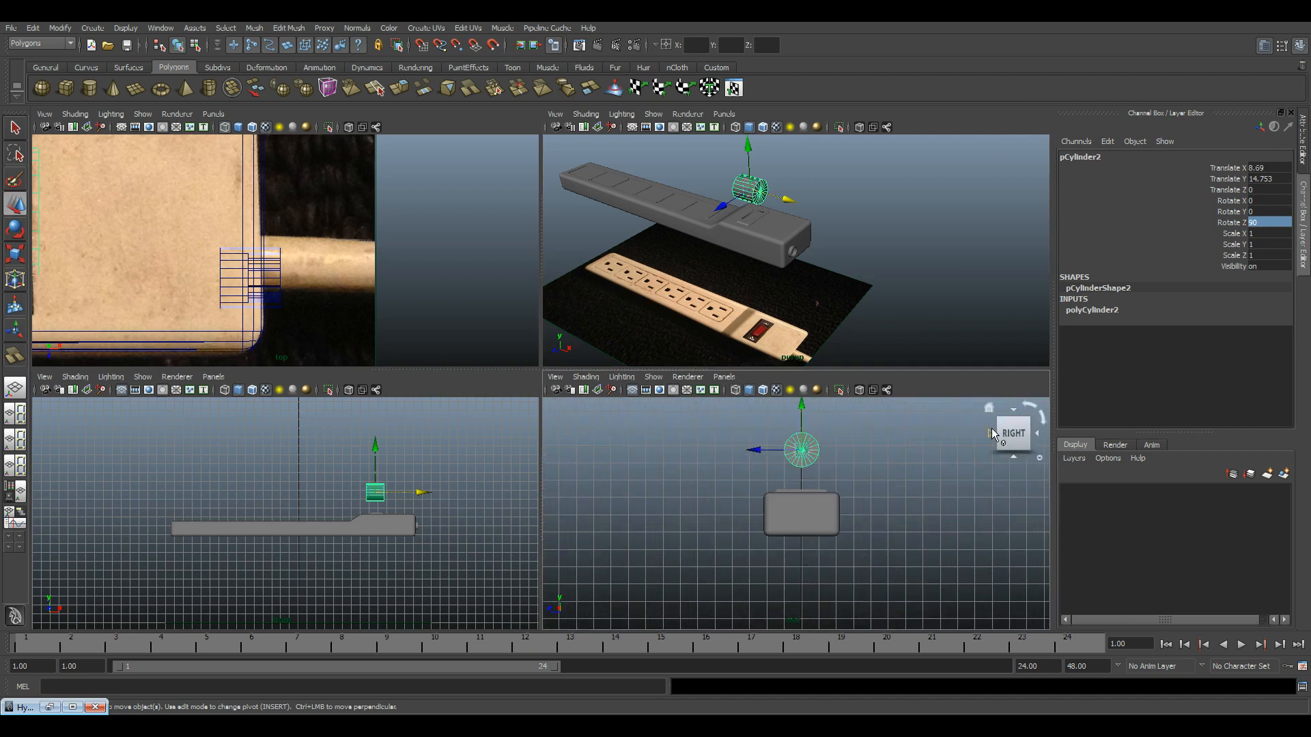
left_click(991, 429)
left_click(992, 429)
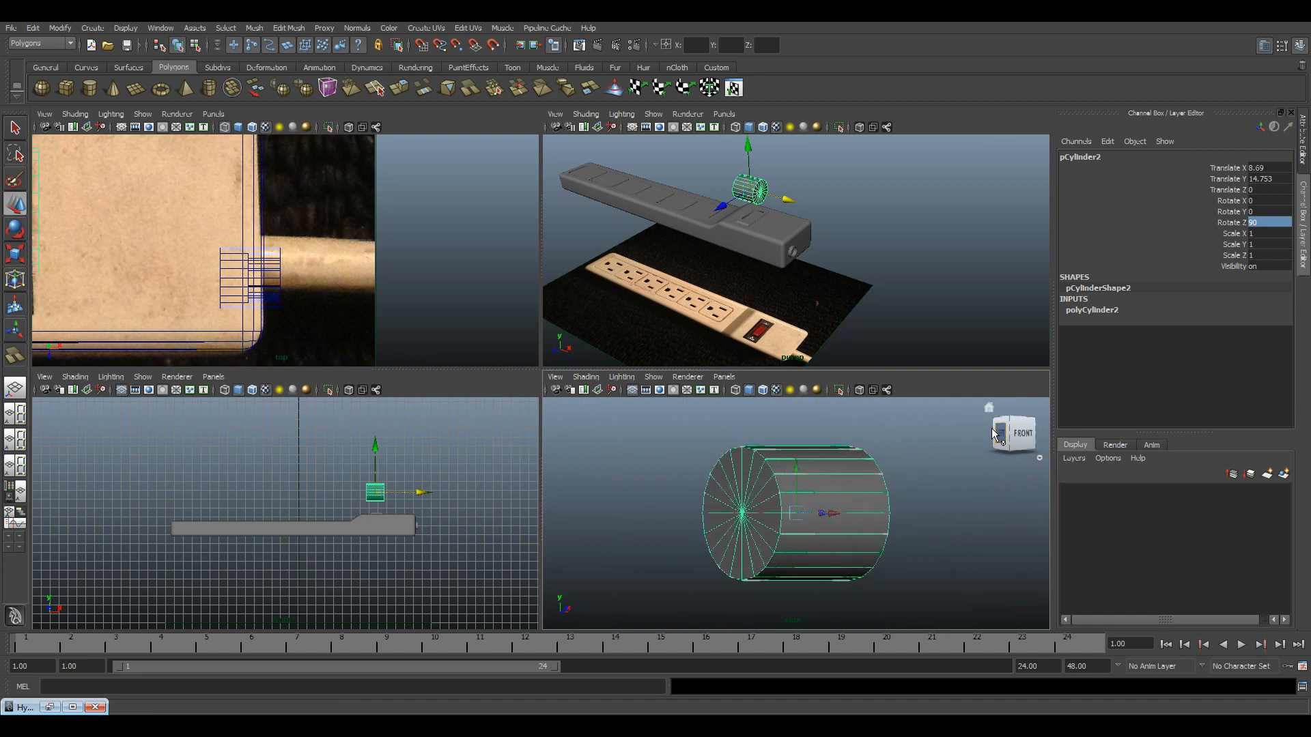
left_click(991, 429)
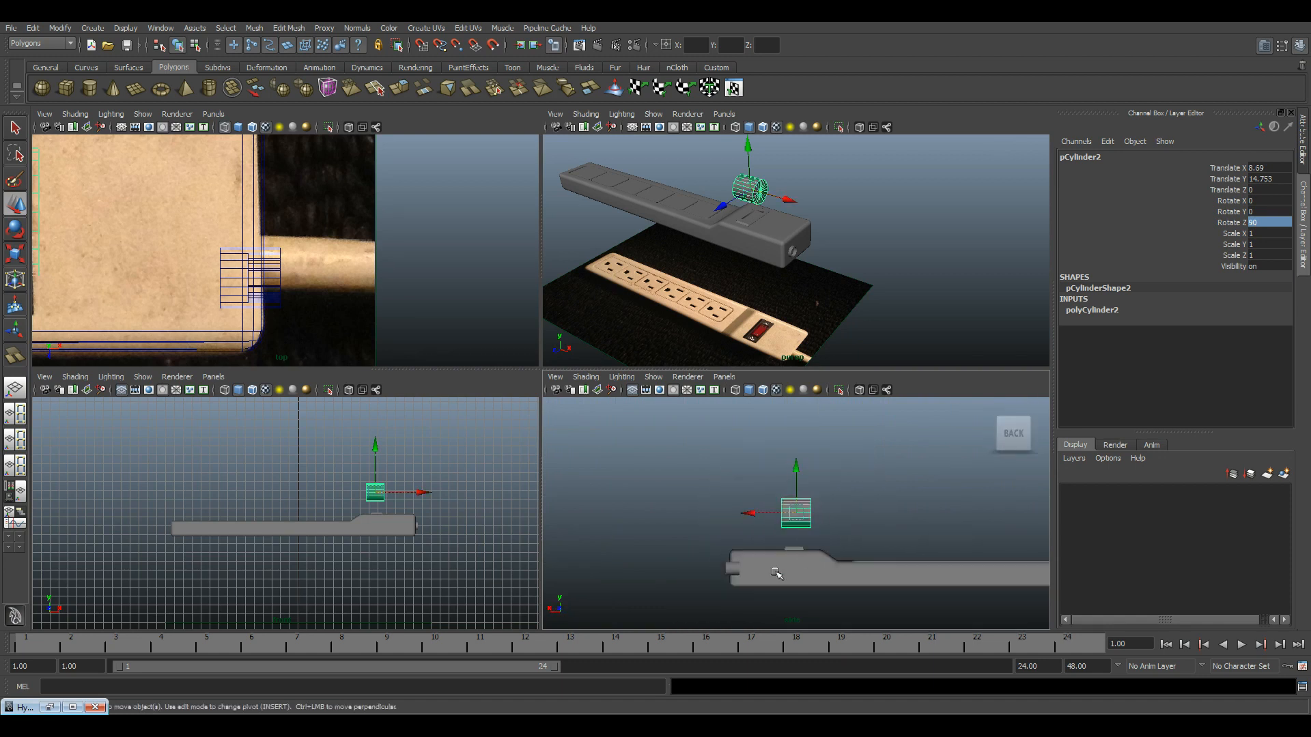
left_click(993, 436)
middle_click_drag(767, 556, 775, 476, "alt")
right_click_drag(785, 498, 942, 600, "alt")
middle_click_drag(852, 571, 817, 649, "alt")
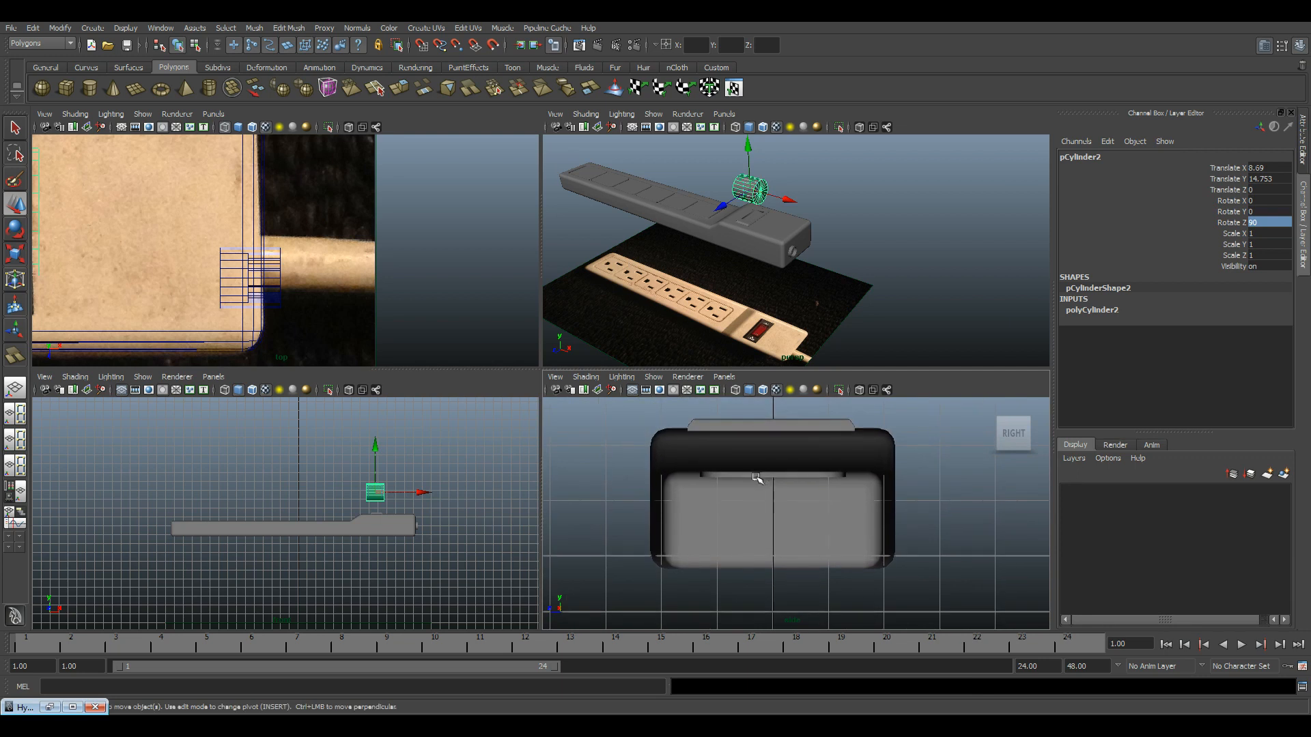
scroll(760, 477, "down", 6)
key("4")
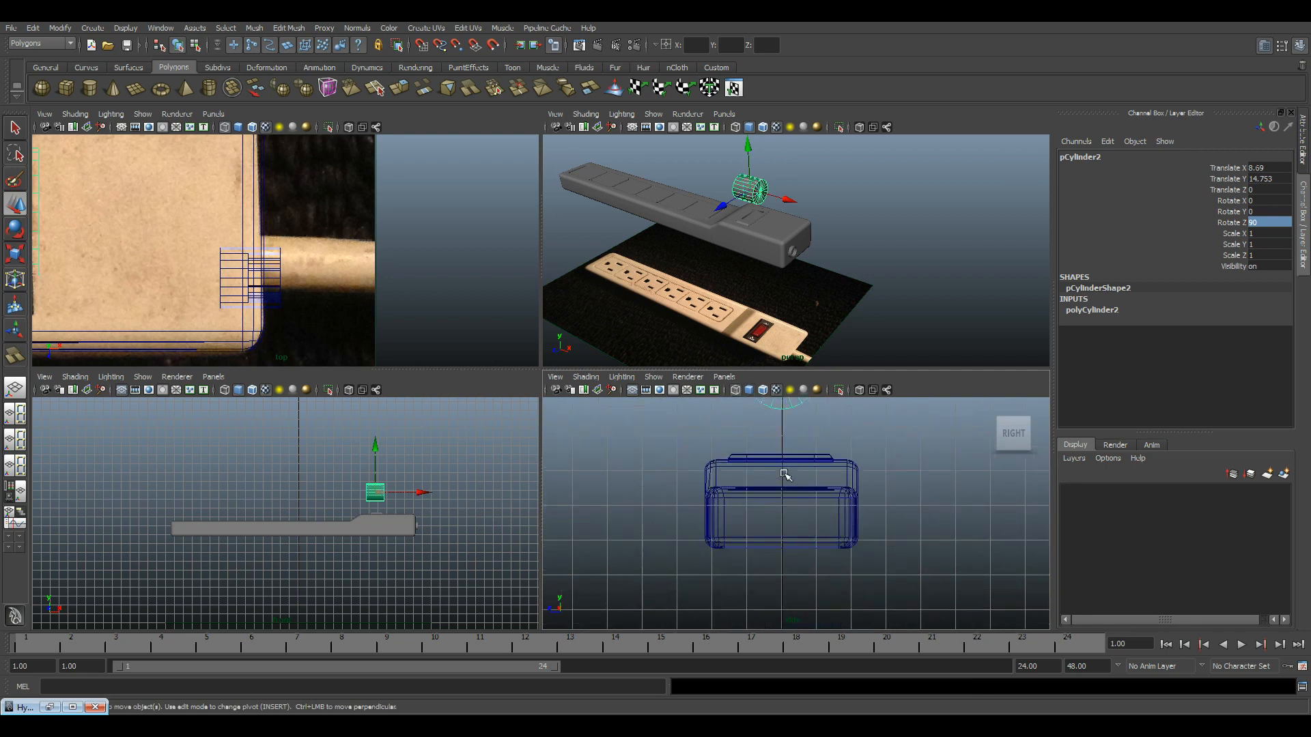
left_click(1039, 435)
left_click(1040, 435)
- In the enlarged left view, move the cylinder down over the collar to about Y 11.38, Z 0.955
scroll(818, 575, "up", 4)
middle_click_drag(818, 573, 787, 498, "alt")
right_click_drag(787, 498, 746, 494, "alt")
key("space")
middle_click_drag(725, 495, 840, 667, "alt")
right_click_drag(707, 488, 682, 465, "alt")
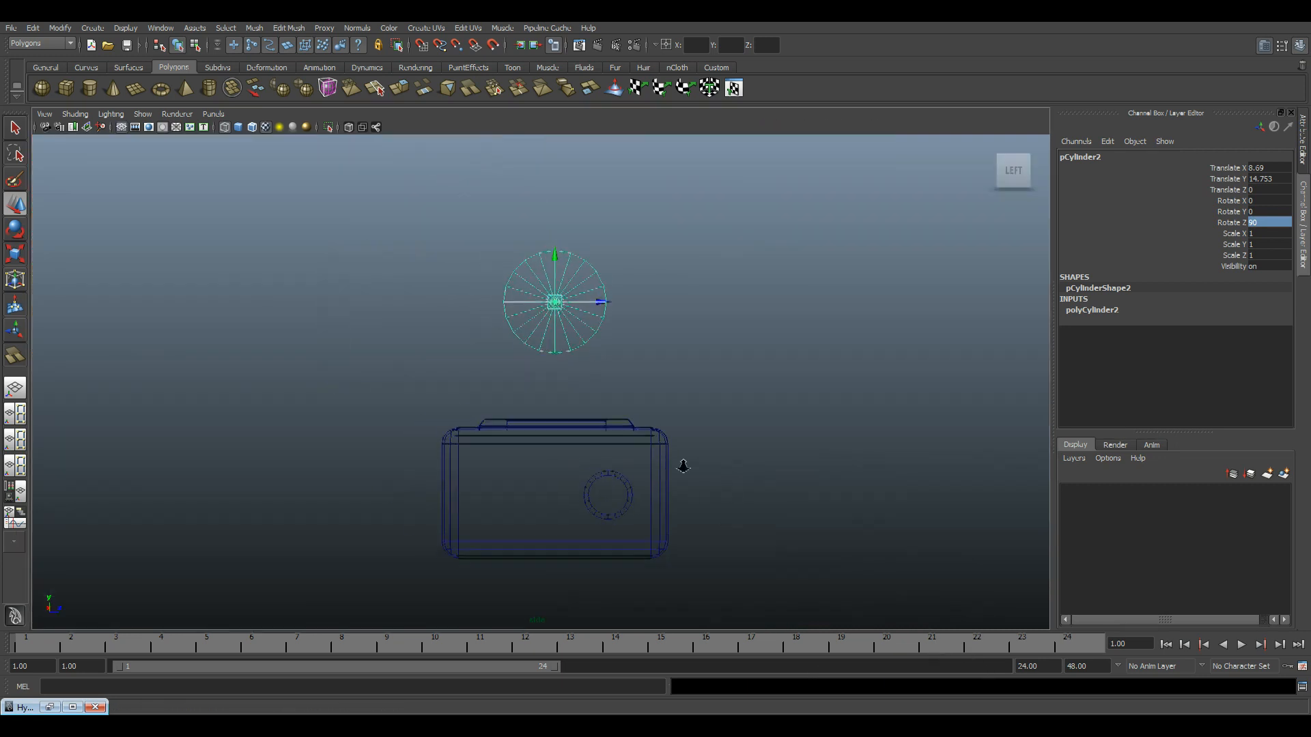
middle_click_drag(580, 369, 549, 319, "alt")
left_click_drag(524, 256, 632, 462)
scroll(577, 445, "up", 4)
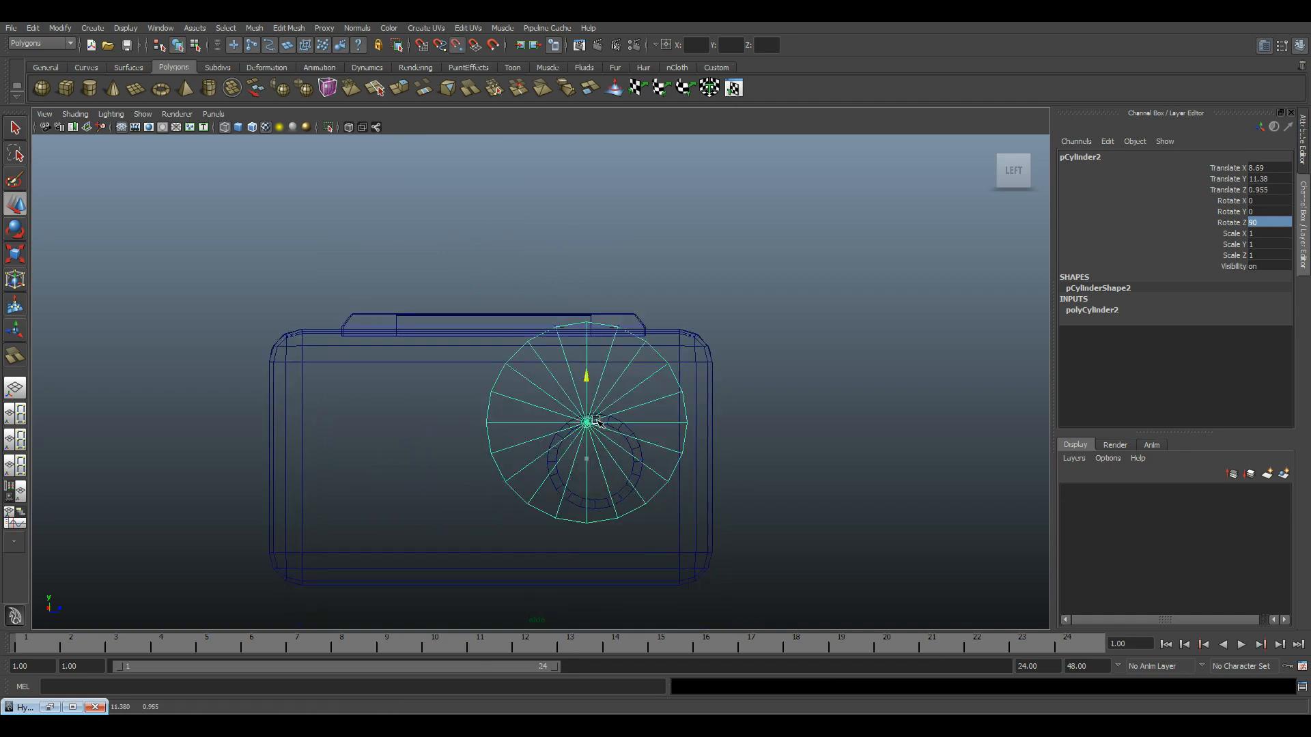
scroll(685, 532, "up", 5)
scroll(541, 453, "up", 3)
- Scale the cylinder uniformly to about 0.285 and snap it to the collar's center at Y 10.993, Z 1.036
key("r")
left_click_drag(506, 440, 202, 488)
key("w")
left_click(548, 442)
key("ctrl+z")
left_click_drag(549, 441, 639, 455)
key("v")
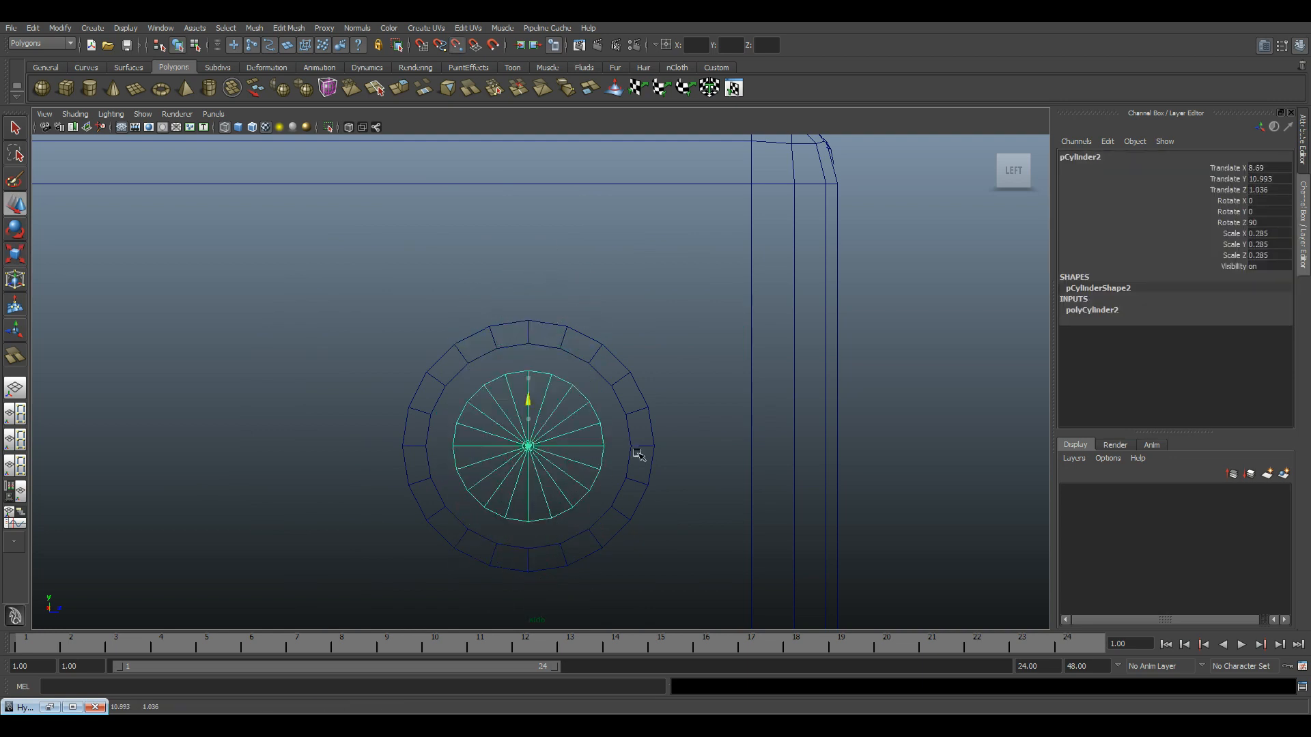
- Scale the cylinder uniformly to about 0.383 so it fits the collar's inner rim
middle_click_drag(364, 448, 362, 384, "alt")
right_click_drag(362, 383, 471, 382, "alt")
key("r")
left_click_drag(521, 382, 589, 422)
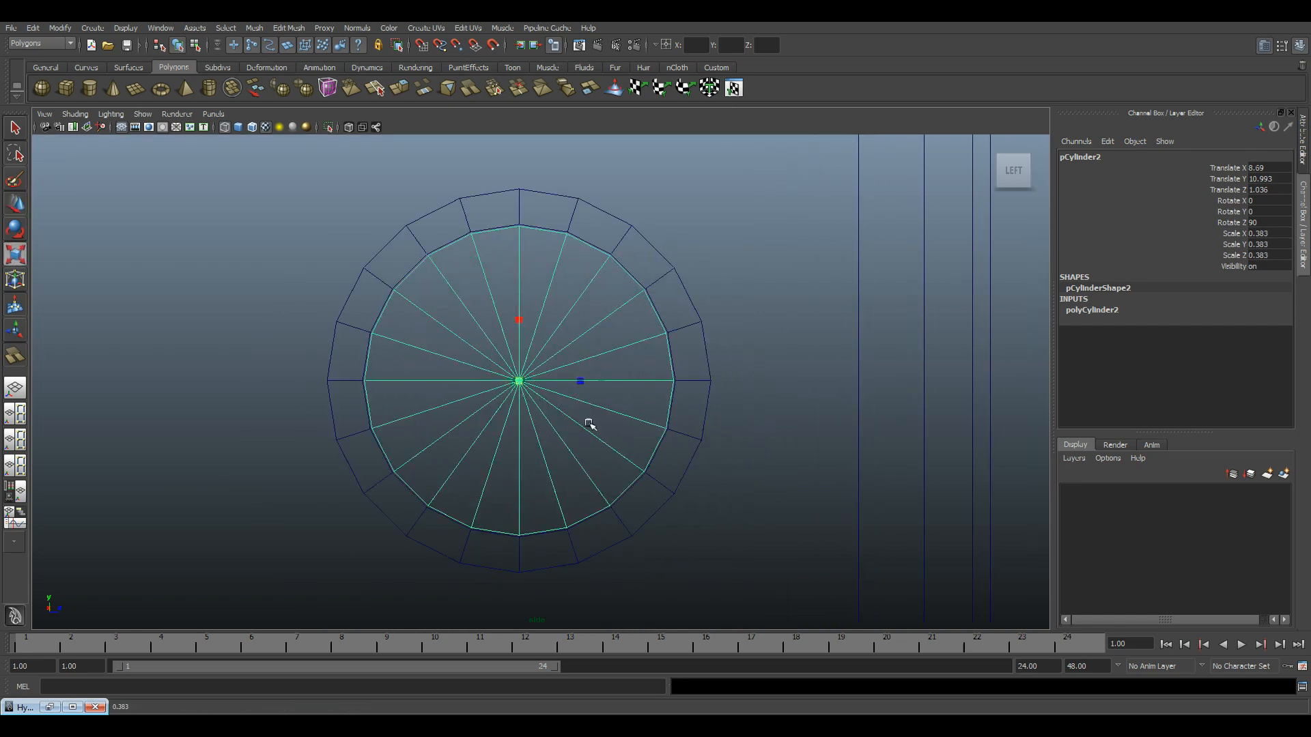
scroll(728, 281, "down", 5)
- In the perspective view, slide the cylinder along X to about 13.4 so it comes out of the collar
key("space")
key("space")
key("w")
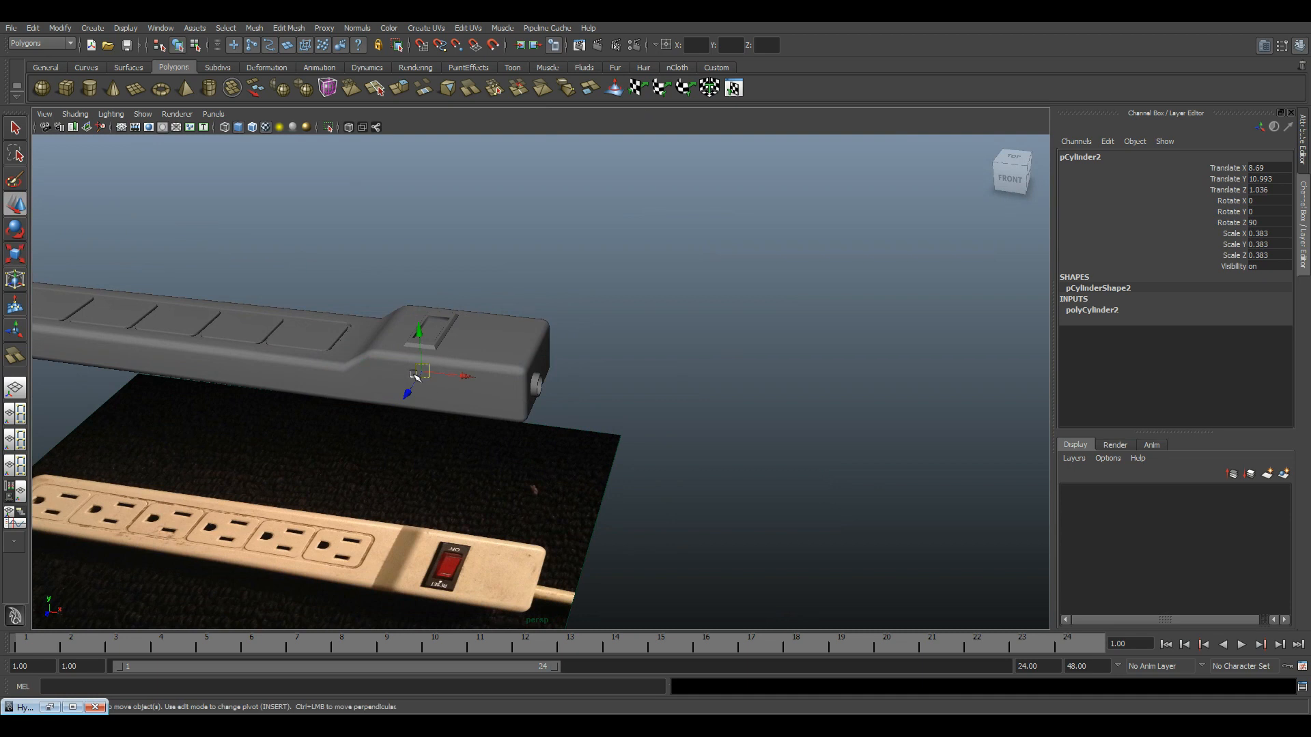
right_click_drag(511, 385, 779, 456, "alt")
left_click_drag(778, 456, 872, 468, "alt")
right_click_drag(872, 469, 697, 478, "alt")
left_click_drag(696, 478, 614, 437, "alt")
- Lengthen the cylinder into a cable with a Y scale of about 8.332 and slide it along X to about 15.1
key("r")
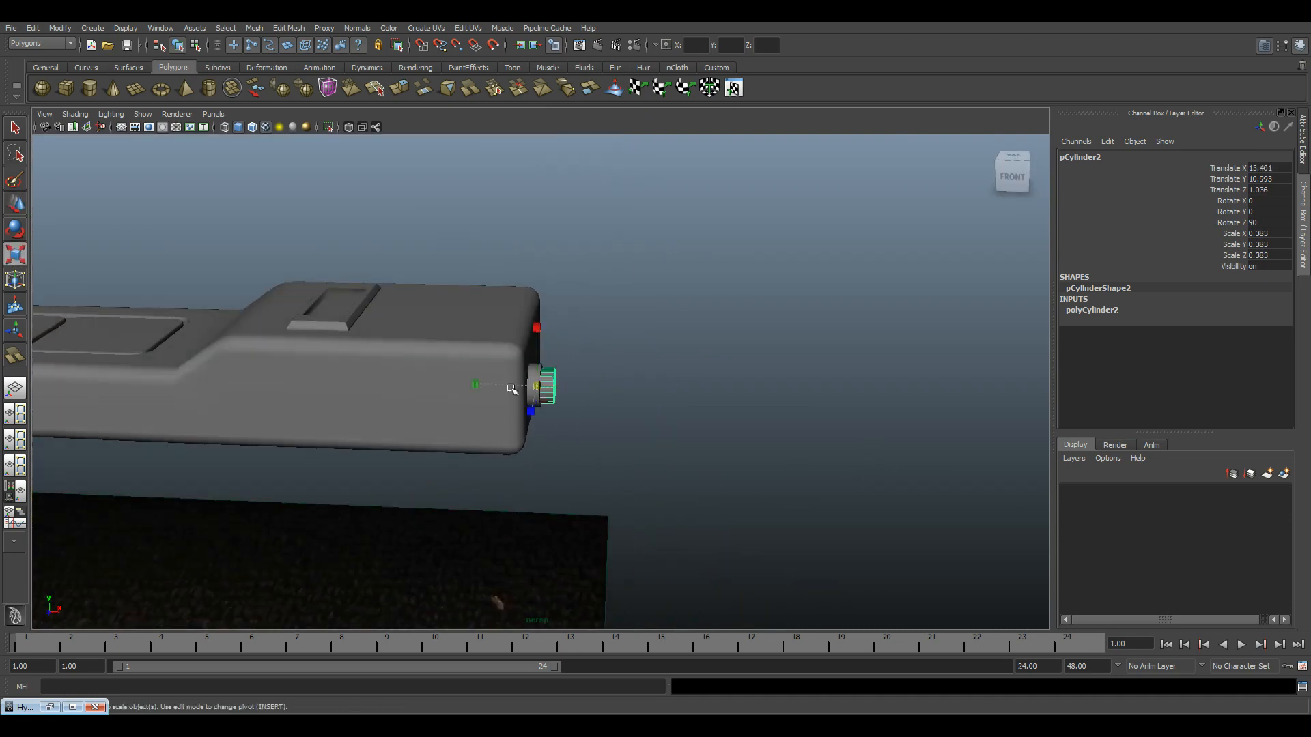
left_click_drag(473, 388, 246, 427)
key("w")
left_click_drag(586, 390, 646, 390)
key("r")
left_click_drag(534, 387, 423, 389)
key("w")
left_click_drag(646, 391, 665, 391)
key("r")
left_click_drag(554, 390, 519, 393)
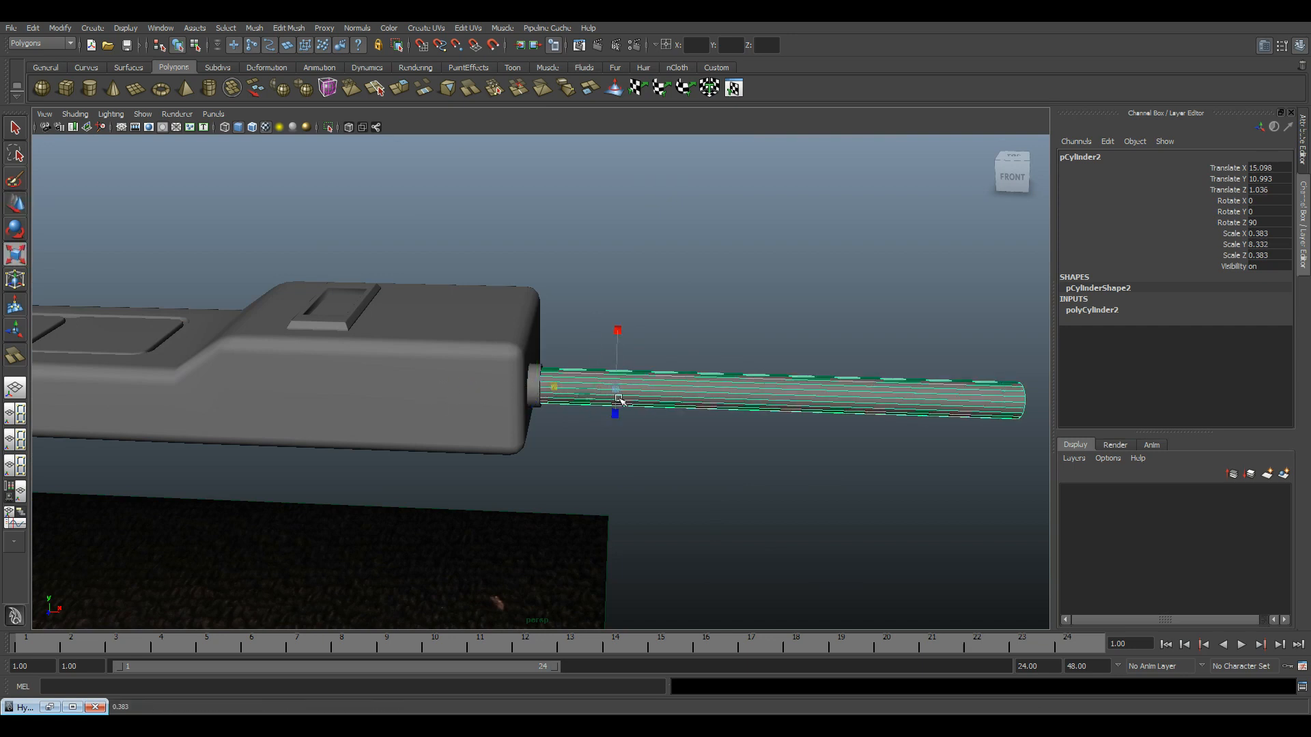
- Slide the cable cylinder along X to about 16.478 and compare it with the cable in the reference photo
key("w")
left_click_drag(659, 391, 702, 394)
scroll(818, 482, "down", 5)
left_click(818, 481)
scroll(817, 482, "down", 5)
left_click_drag(813, 480, 669, 509, "alt")
scroll(622, 426, "up", 4)
left_click(622, 426)
left_click_drag(646, 418, 662, 424)
key("alt+Tab")
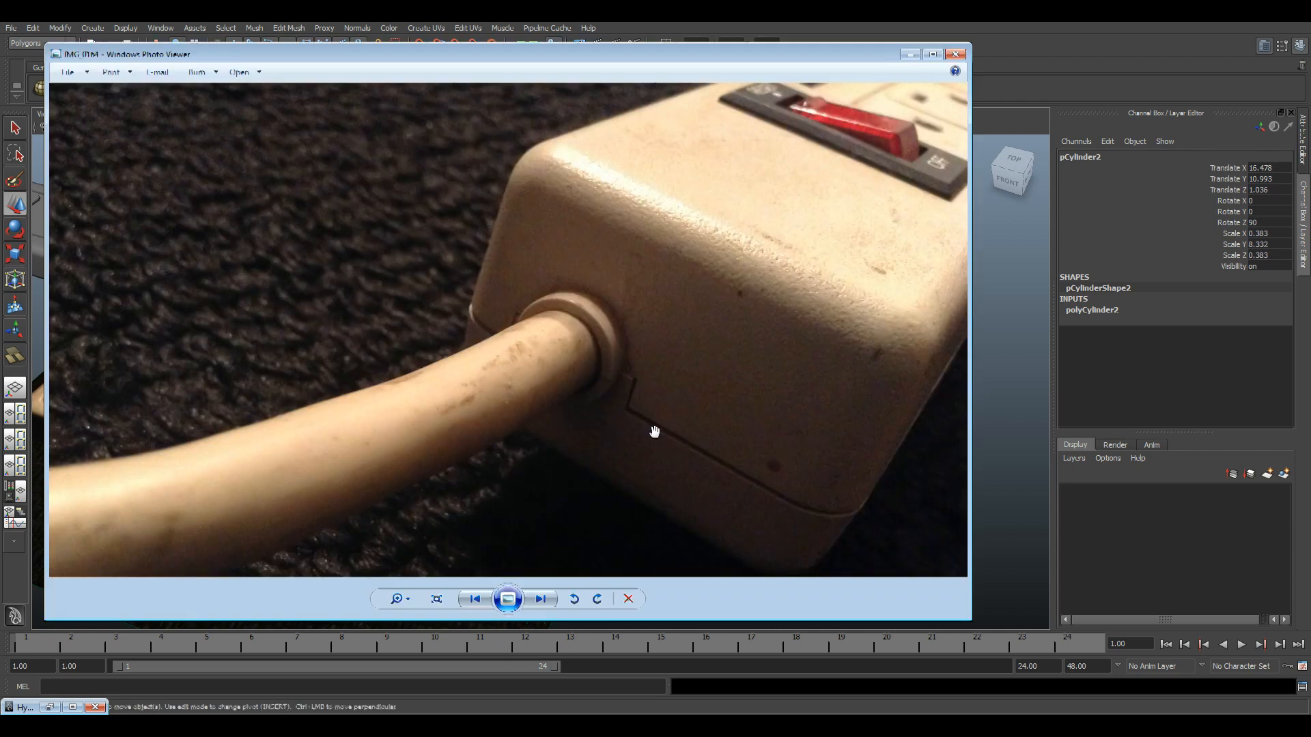
key("alt+Tab")
- In the top view, pull the cylinder's inner end vertices along X so the cable starts just inside the body behind the collar
key("space")
key("space")
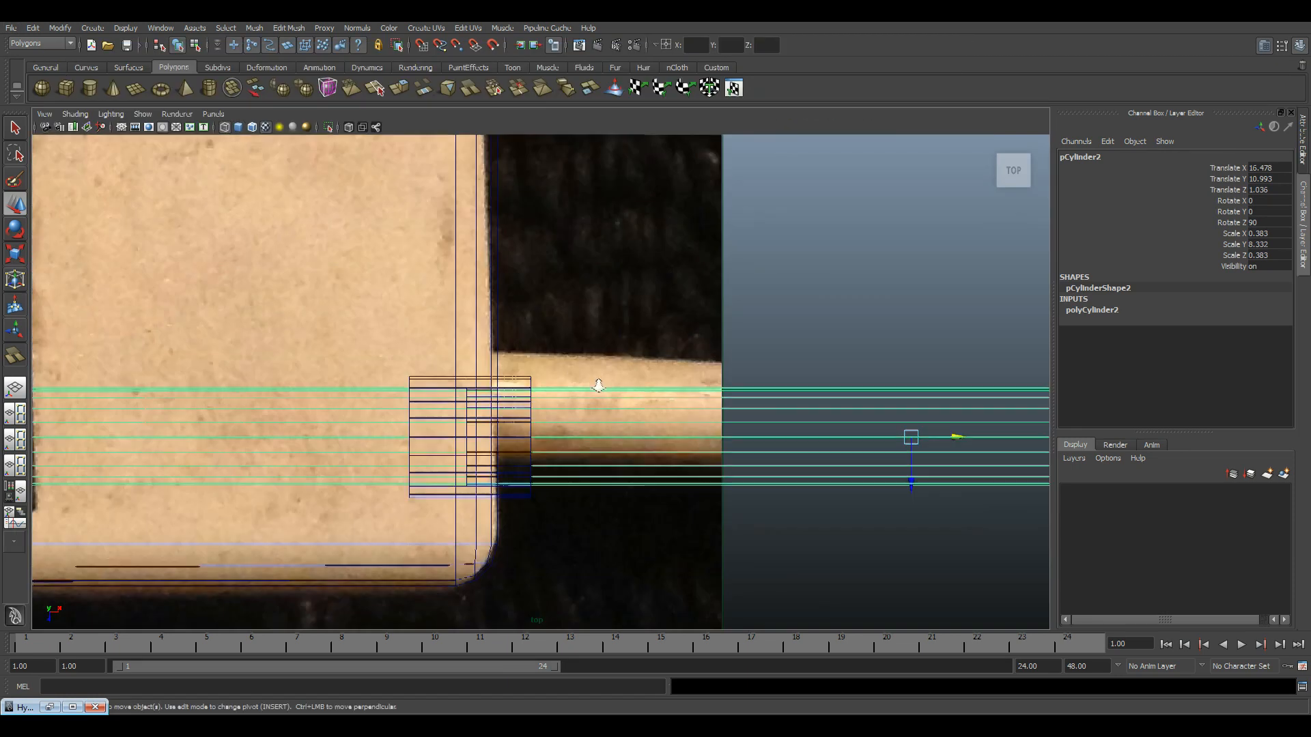
scroll(726, 433, "down", 5)
left_click(778, 442)
middle_click_drag(650, 413, 573, 408, "alt")
left_click(637, 392)
right_click_drag(638, 390, 581, 388)
left_click_drag(211, 340, 351, 411)
middle_click_drag(351, 410, 413, 404)
key("F8")
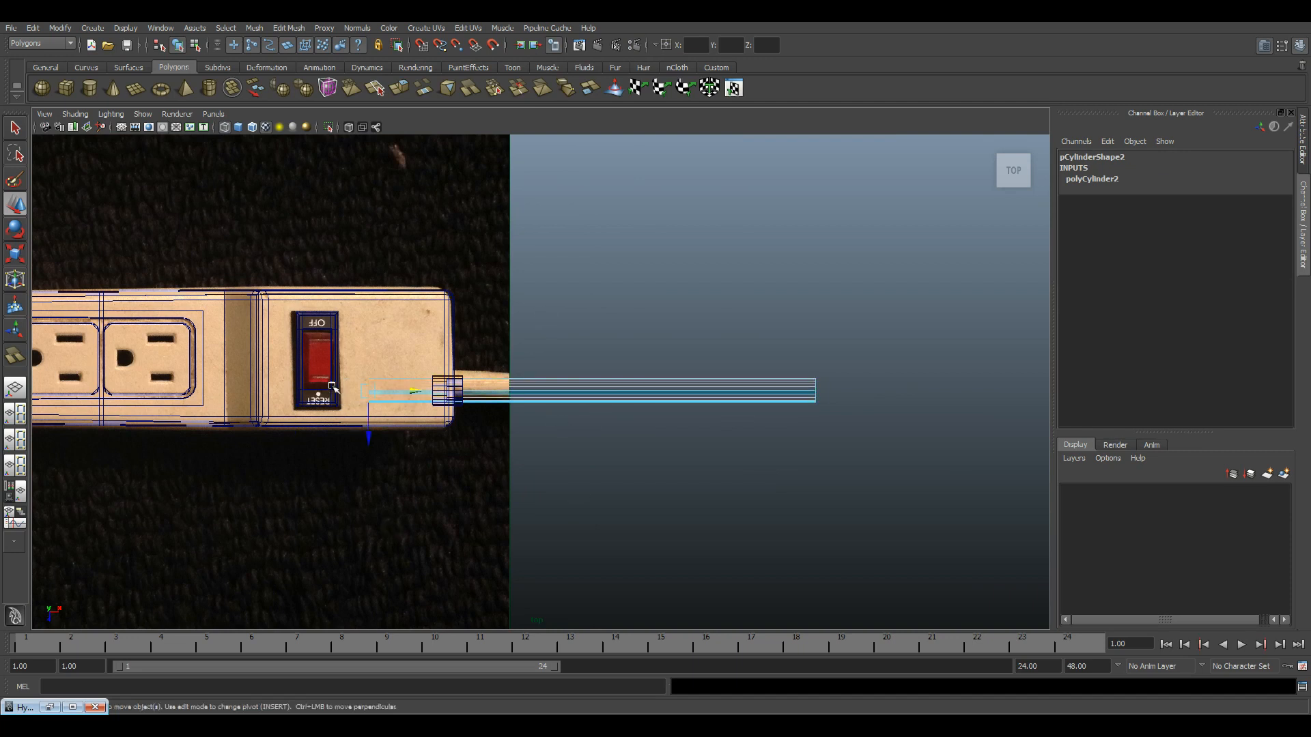
key("F8")
left_click_drag(345, 293, 386, 499)
left_click_drag(418, 392, 470, 405)
- Delete the end cap components of the cable cylinder
left_click(712, 389)
left_click(803, 361)
left_click(770, 386)
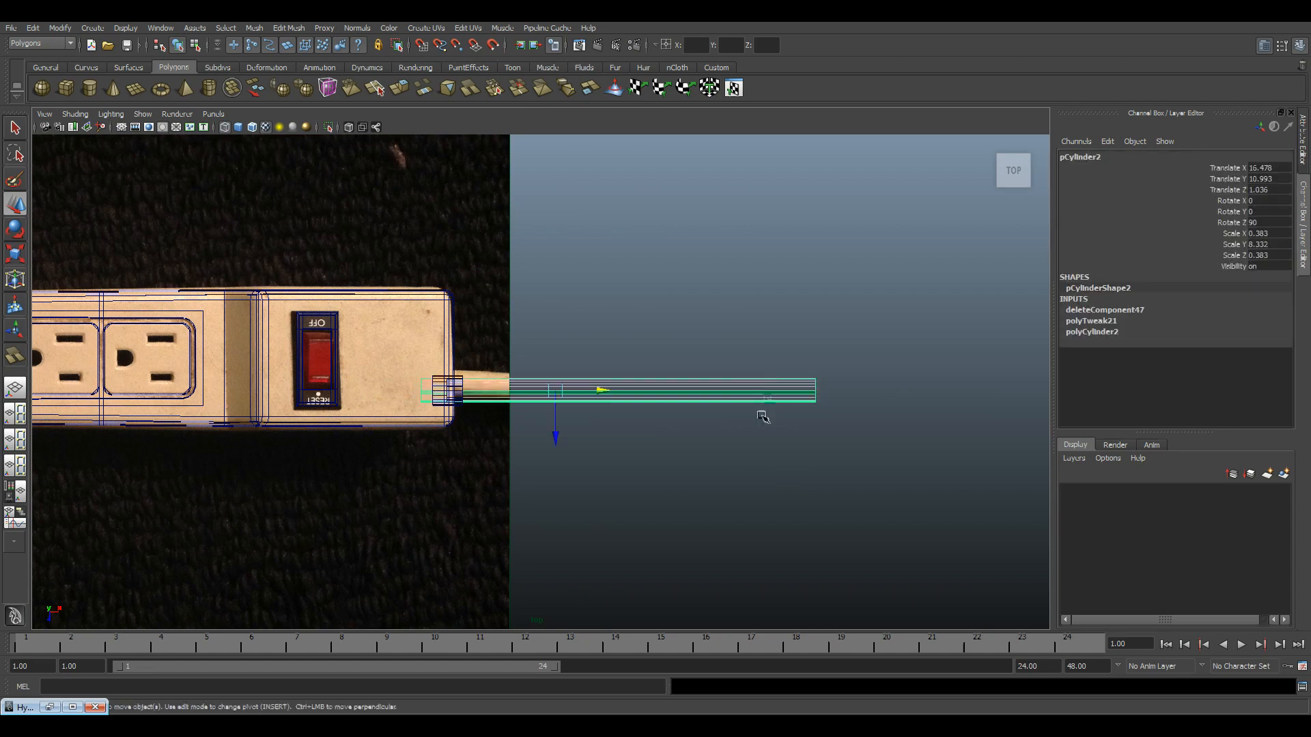
key("F10")
left_click_drag(841, 429, 807, 328)
left_click(815, 393)
left_click(785, 410)
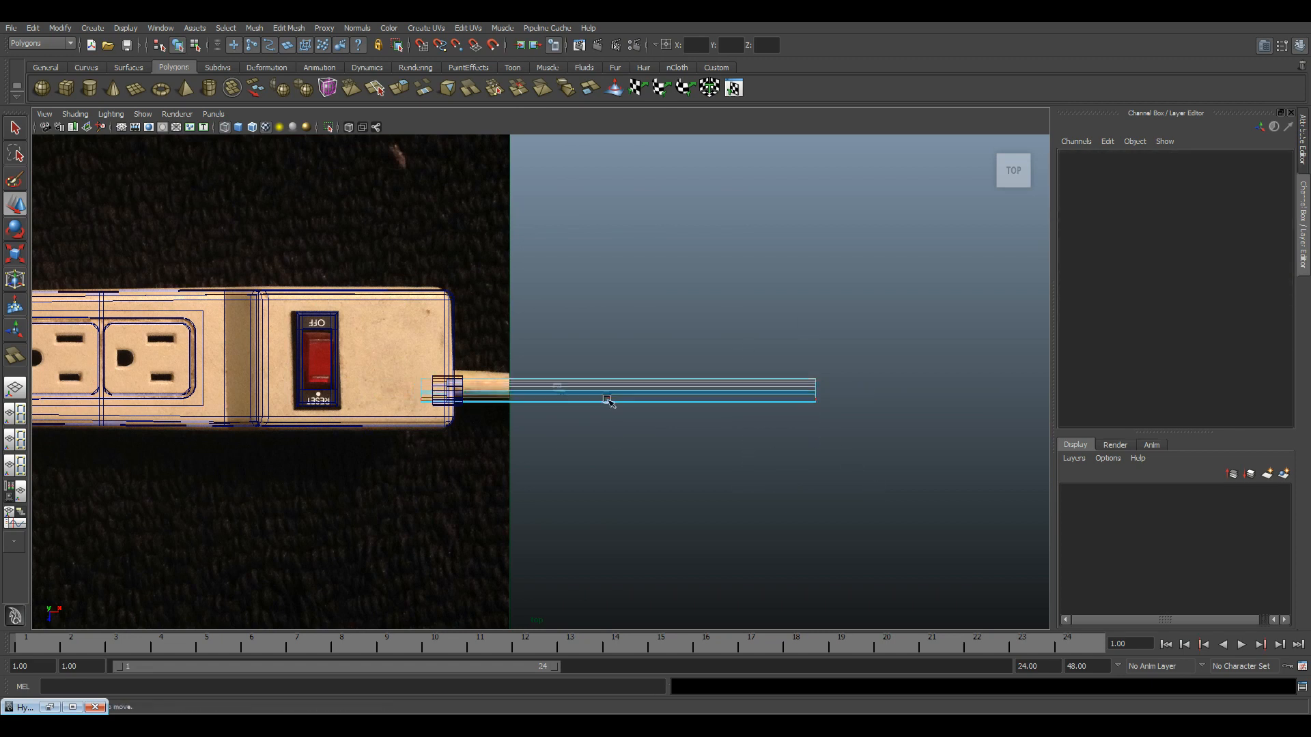
left_click(711, 408)
left_click(620, 400)
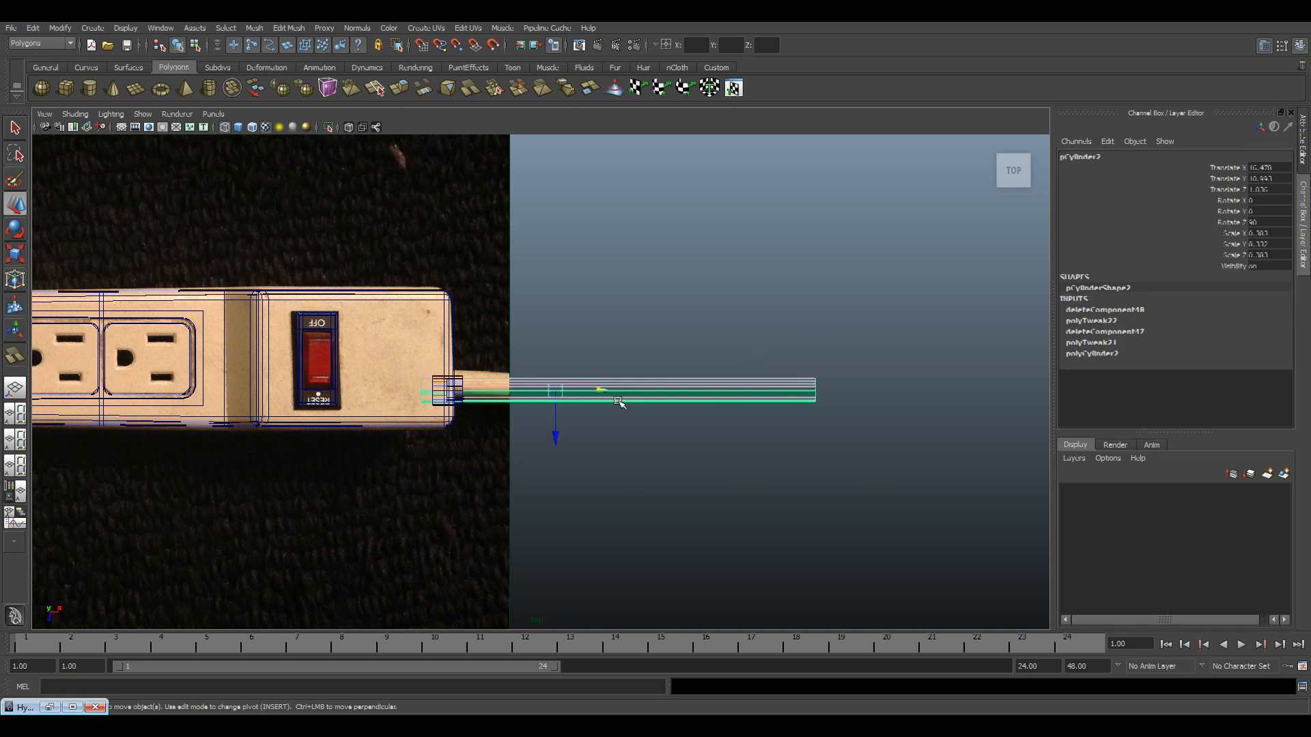
- Cut the cable crosswise with the Cut Faces tool to add five edge rings along its length
left_click(287, 28)
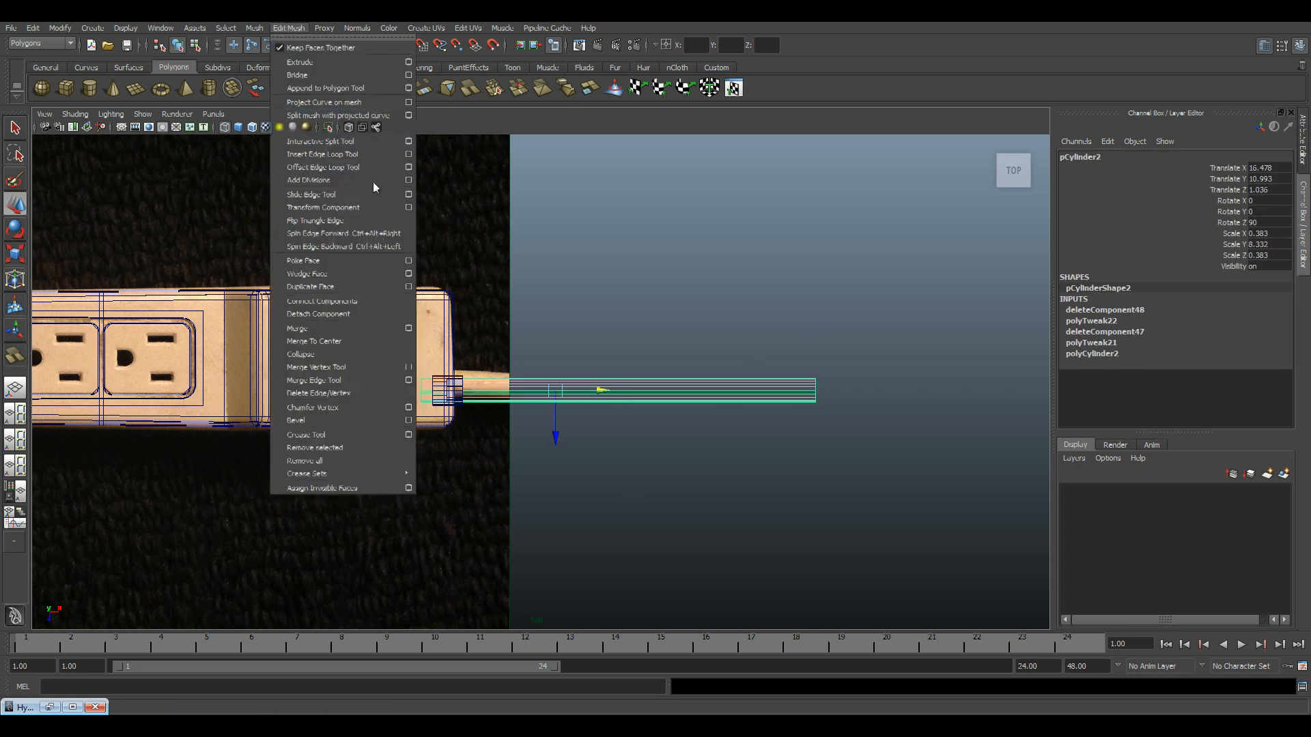
left_click(316, 129)
left_click_drag(513, 404, 515, 409)
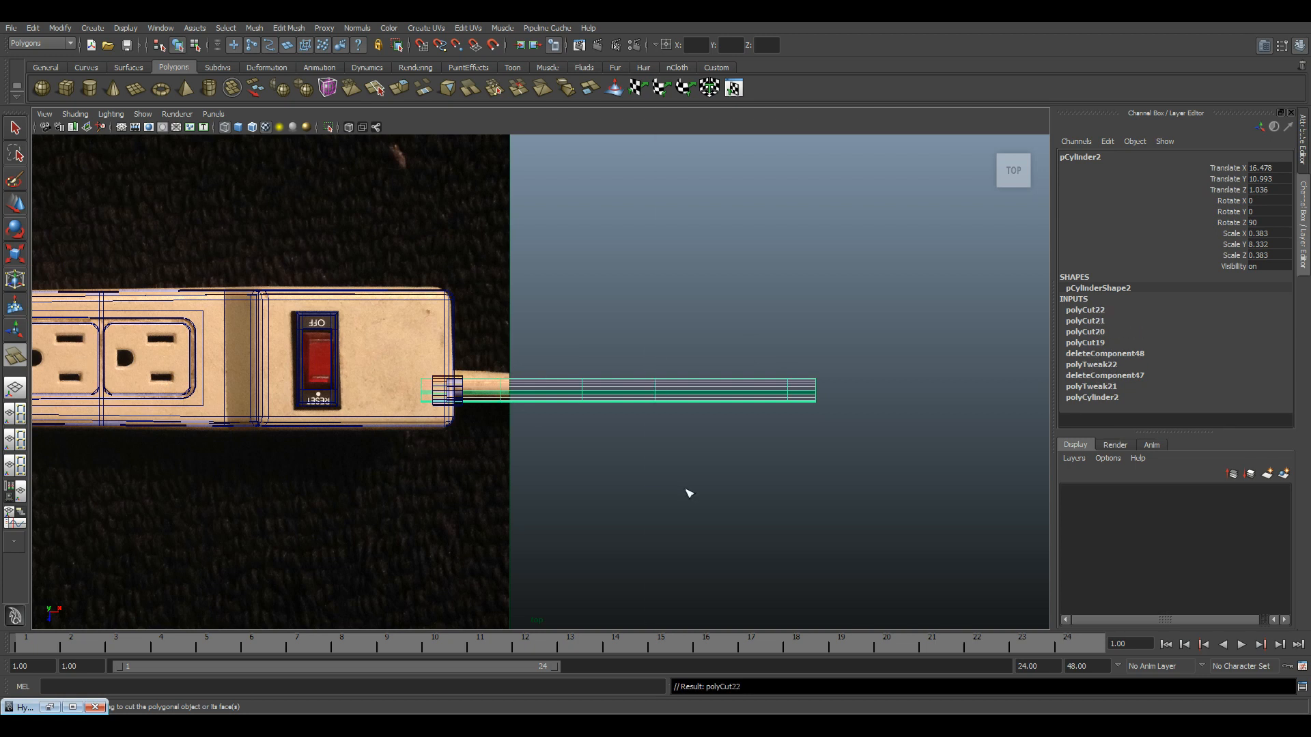
left_click(730, 405)
- Rotate and shift the vertices at the cable's free end to start an upward bend in the top view
right_click_drag(759, 392, 724, 392)
key("w")
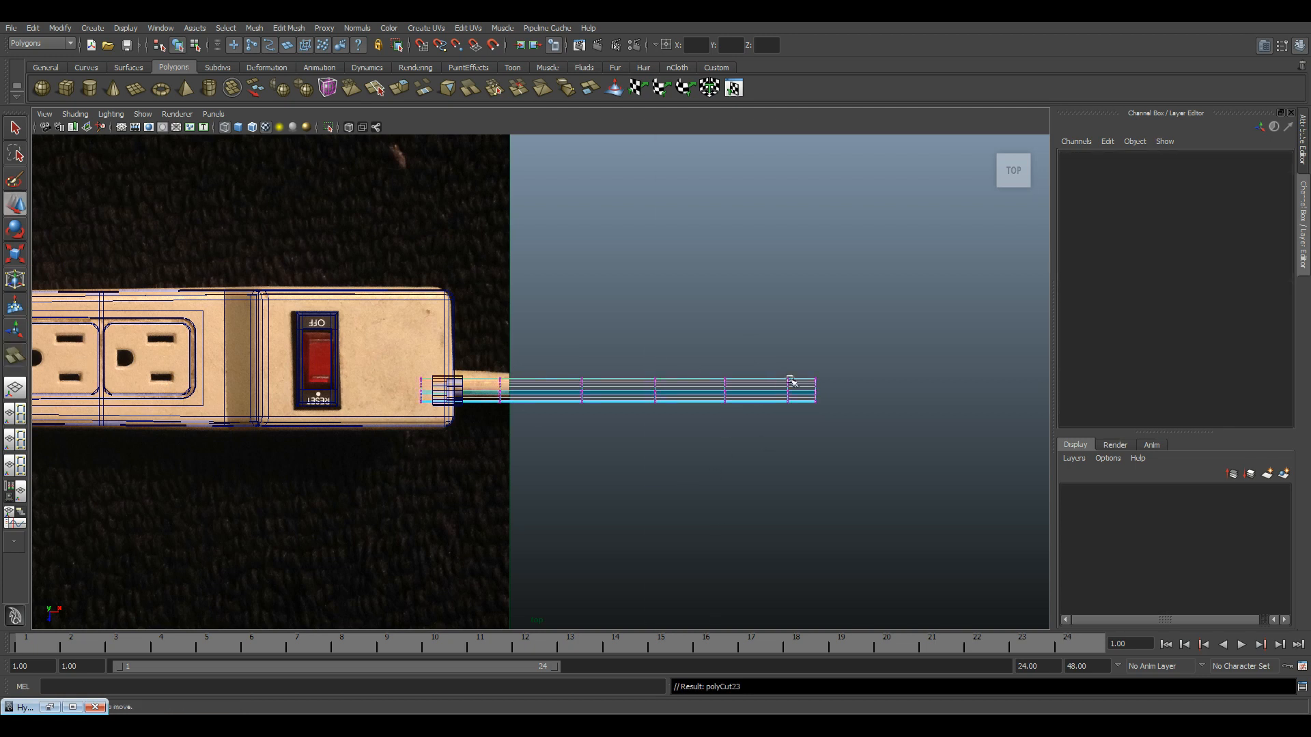
left_click_drag(763, 370, 867, 450)
key("e")
left_click_drag(759, 343, 748, 355)
key("w")
left_click_drag(802, 394, 797, 380)
- Rotate and nudge the remaining vertex rings toward the collar so the whole cable follows one gentle curve
left_click_drag(710, 365, 736, 411)
key("e")
left_click_drag(671, 374, 722, 382)
key("w")
left_click_drag(684, 430, 684, 431)
key("e")
left_click_drag(605, 359, 539, 351)
key("w")
key("e")
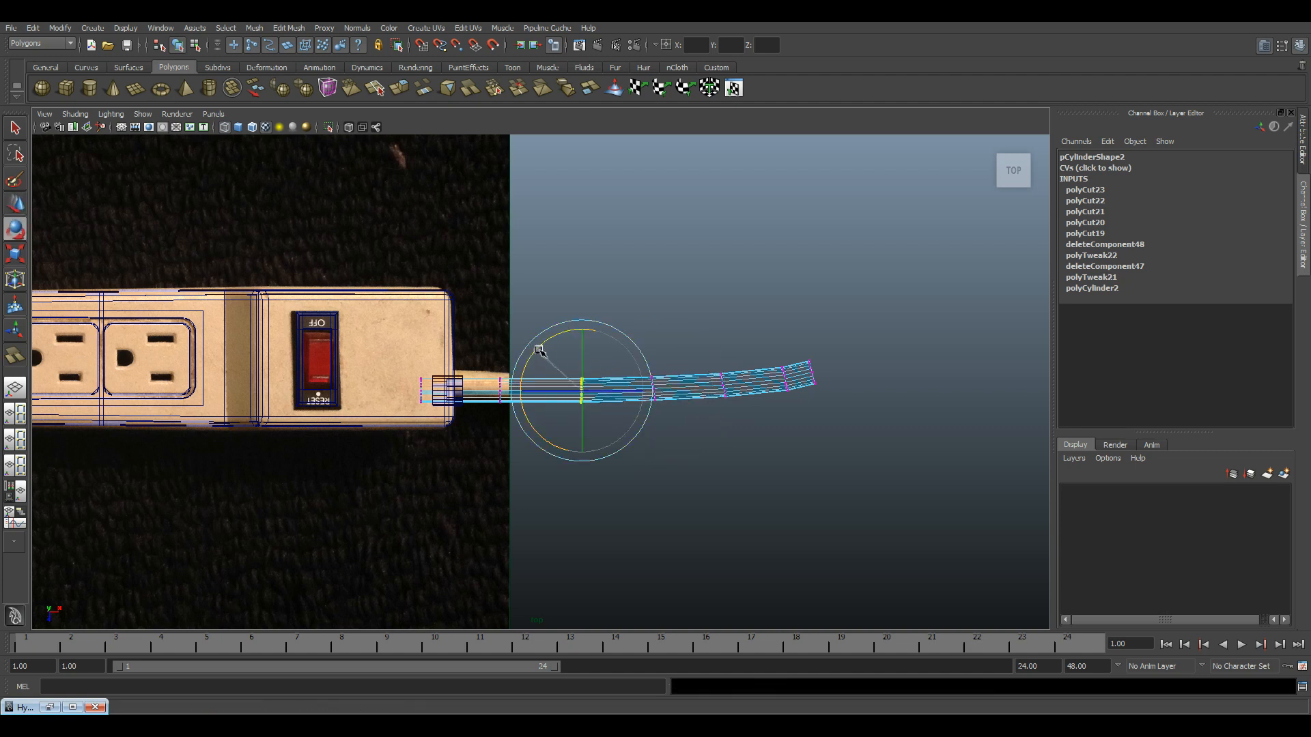
key("w")
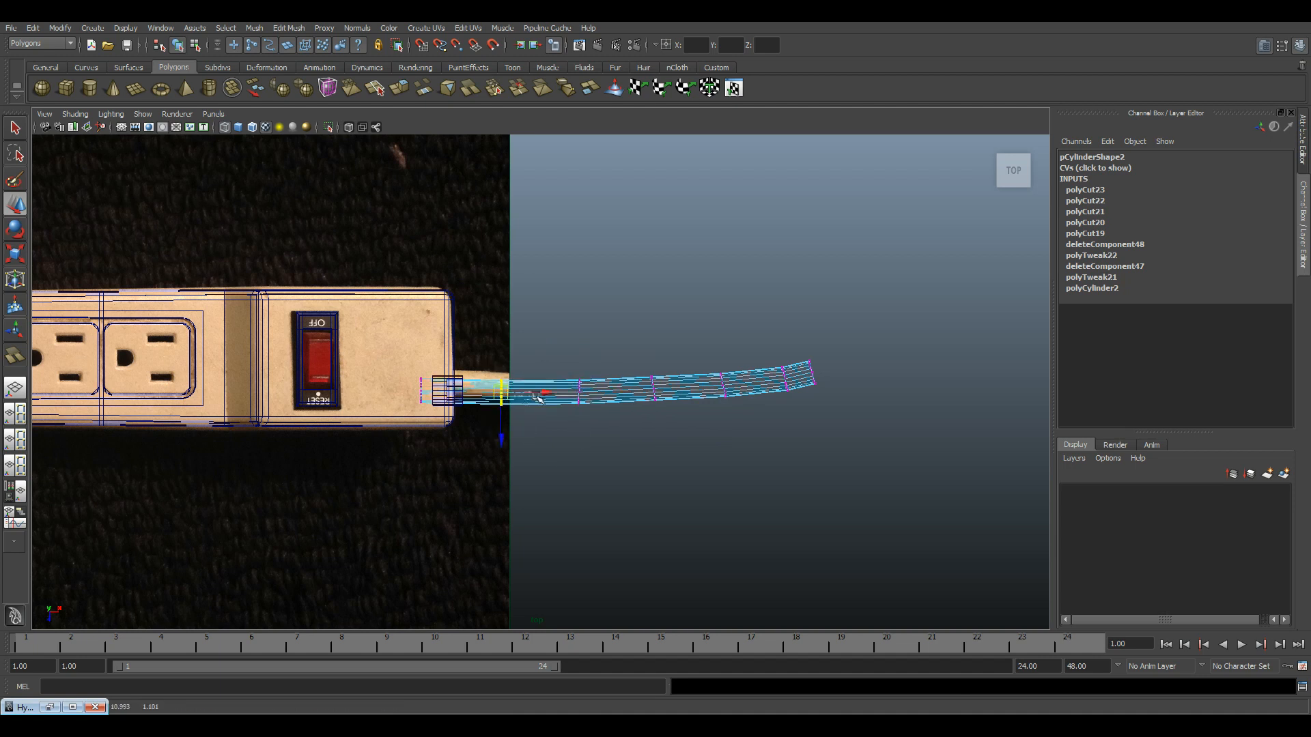
- Examine the bent cable in the perspective view
left_click(647, 357)
scroll(648, 355, "down", 4)
key("space")
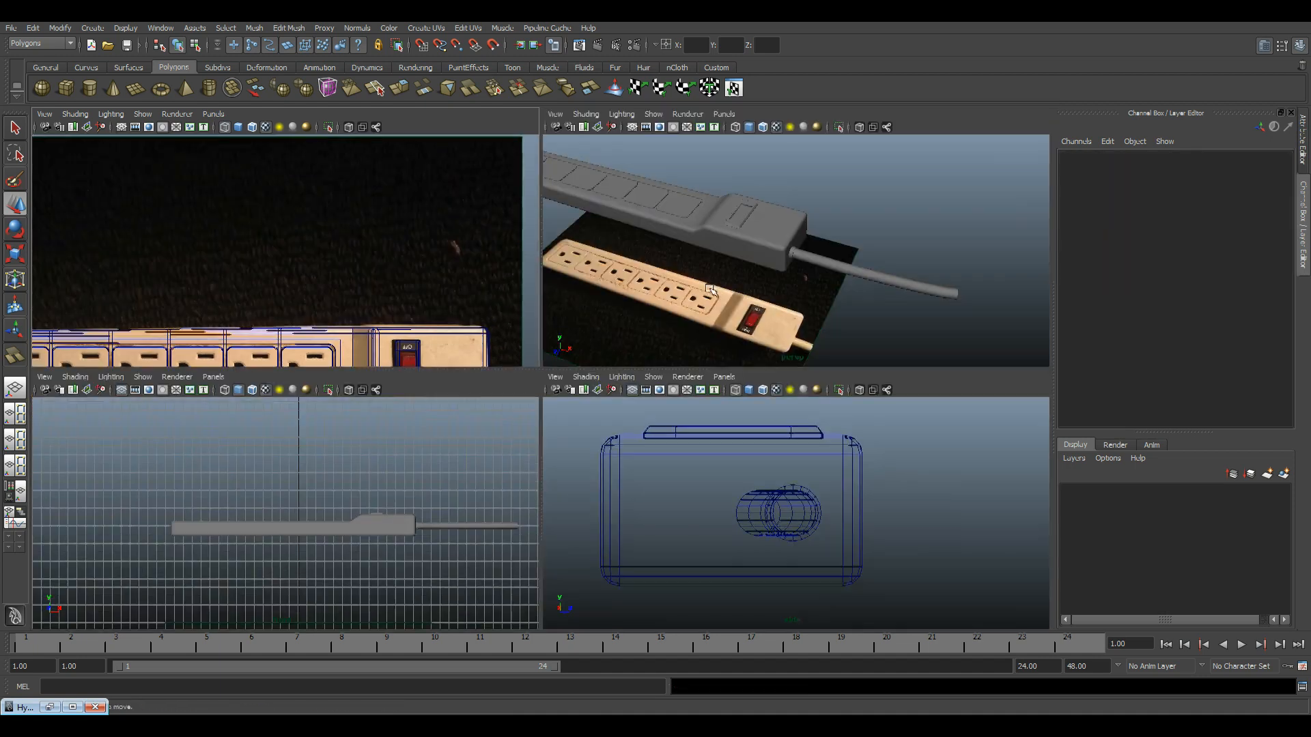
key("space")
left_click_drag(635, 366, 551, 417, "alt")
left_click(550, 417)
key("space")
key("space")
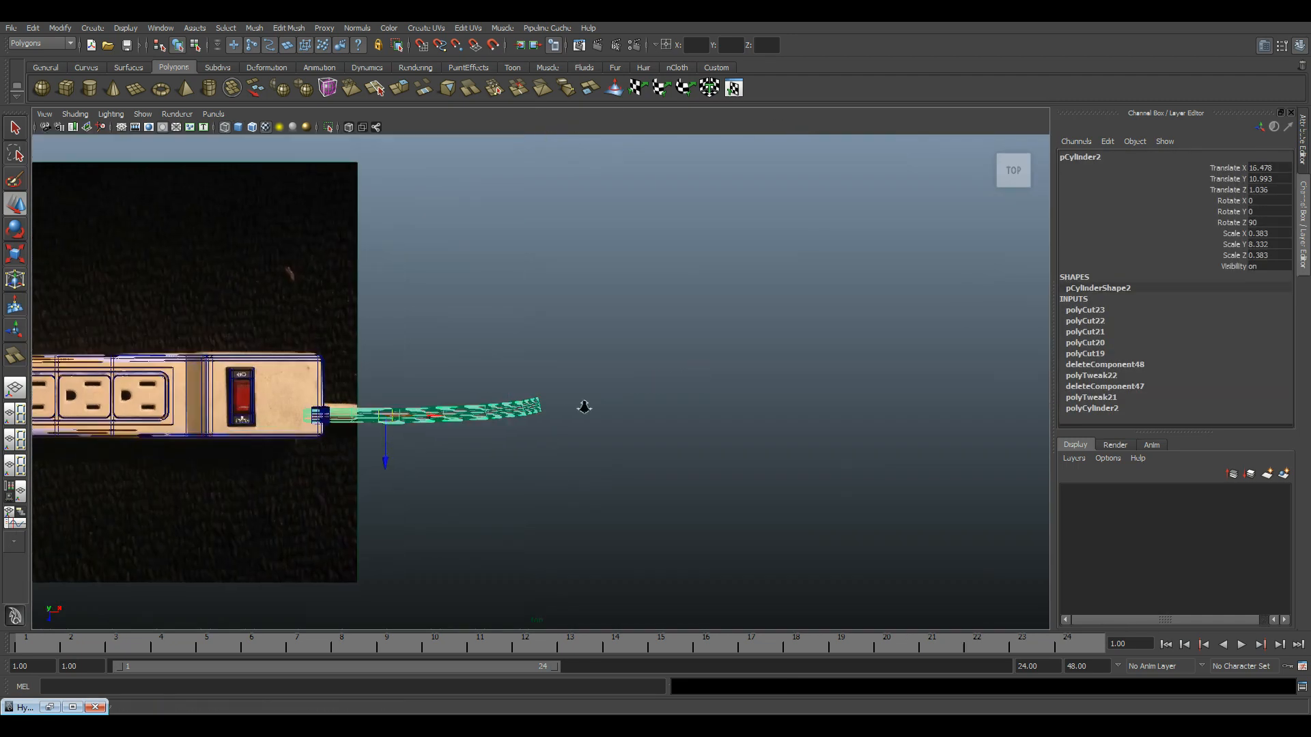
- Move the outer vertex rings of the cable farther out and rotate them to lengthen and continue the curve
right_click_drag(491, 427, 478, 418)
scroll(493, 413, "up", 3)
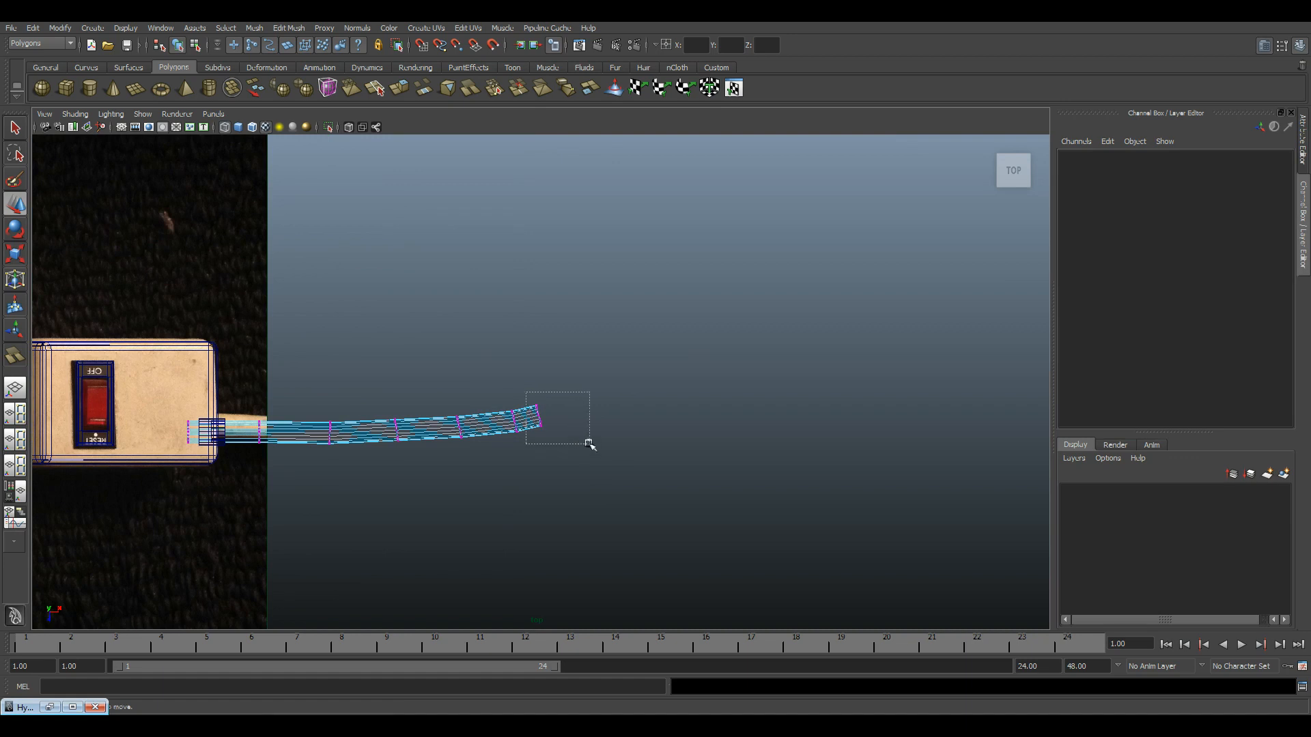
left_click_drag(589, 444, 588, 446)
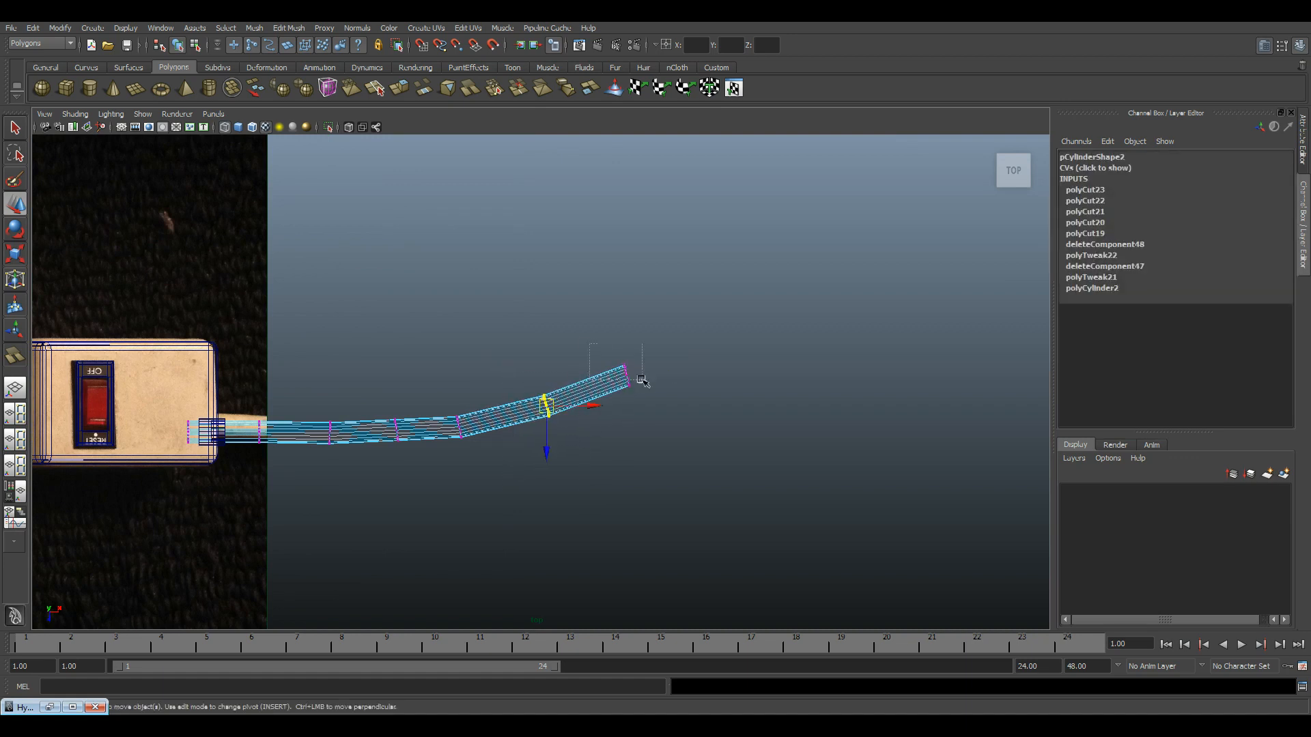
key("e")
left_click_drag(579, 362, 692, 331)
key("w")
key("e")
mouse_move(531, 374)
left_mouse_down()
mouse_move(564, 430)
mouse_move(577, 395)
mouse_move(629, 360)
mouse_move(639, 380)
left_mouse_up()
key("w")
- Cut two more edge rings across the stretched outer part of the cable and move the first one to smooth the bend
key("g")
left_click_drag(524, 400, 533, 419)
right_click_drag(569, 389, 481, 374)
key("w")
left_click_drag(480, 375, 541, 462)
left_click_drag(525, 411, 517, 418)
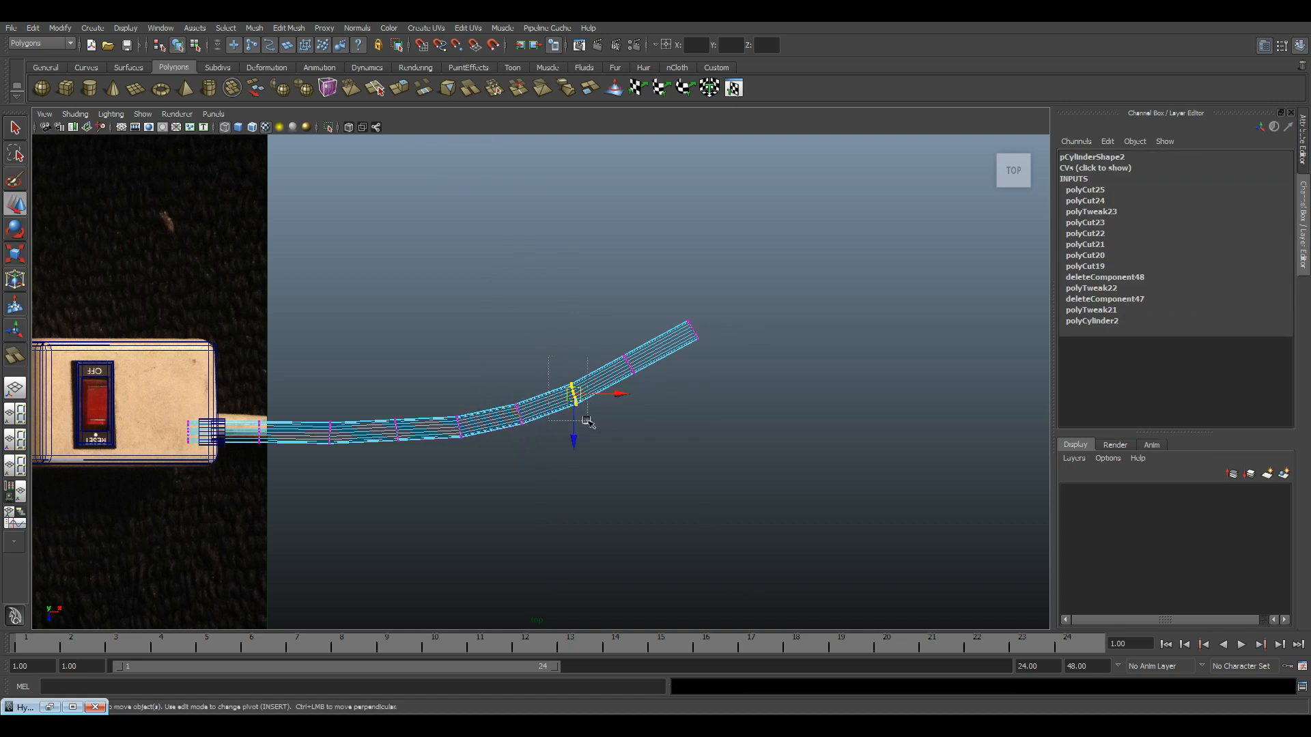
- Rotate and reposition the outermost vertex rings so the cable's free end curves smoothly
key("e")
key("w")
key("e")
key("w")
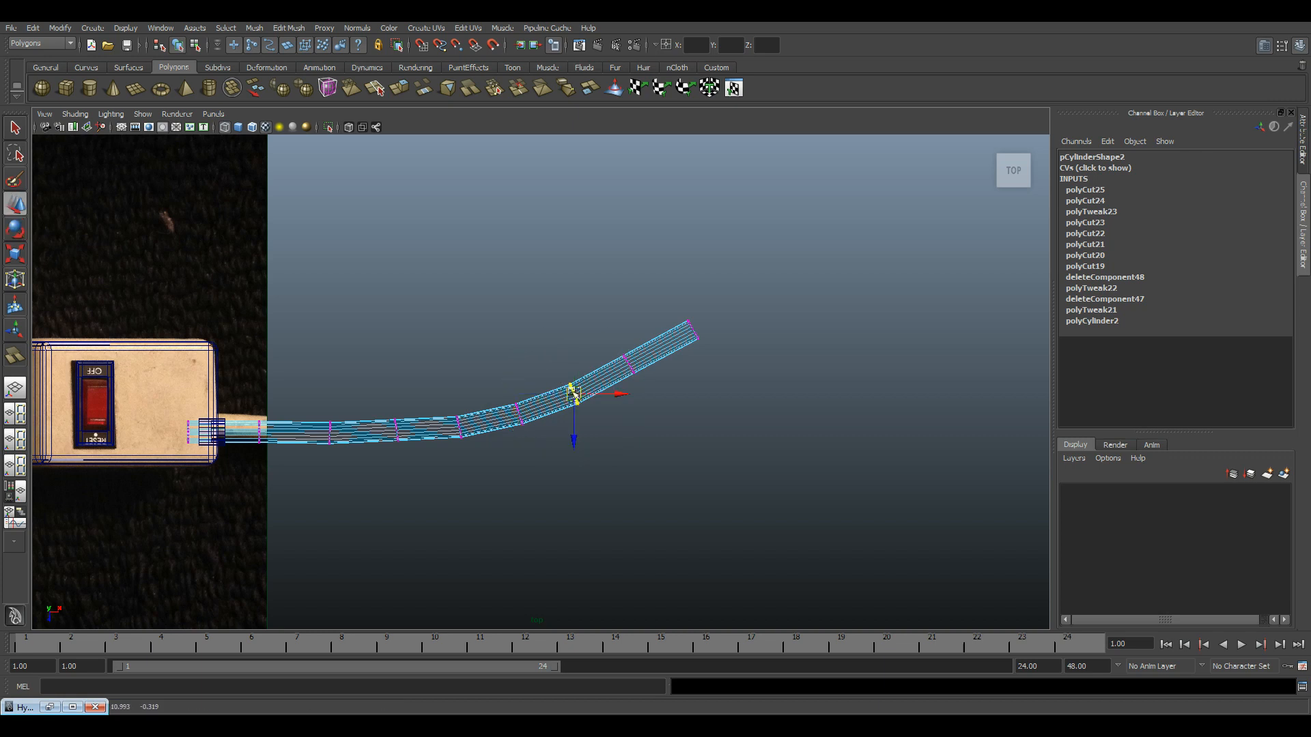
key("e")
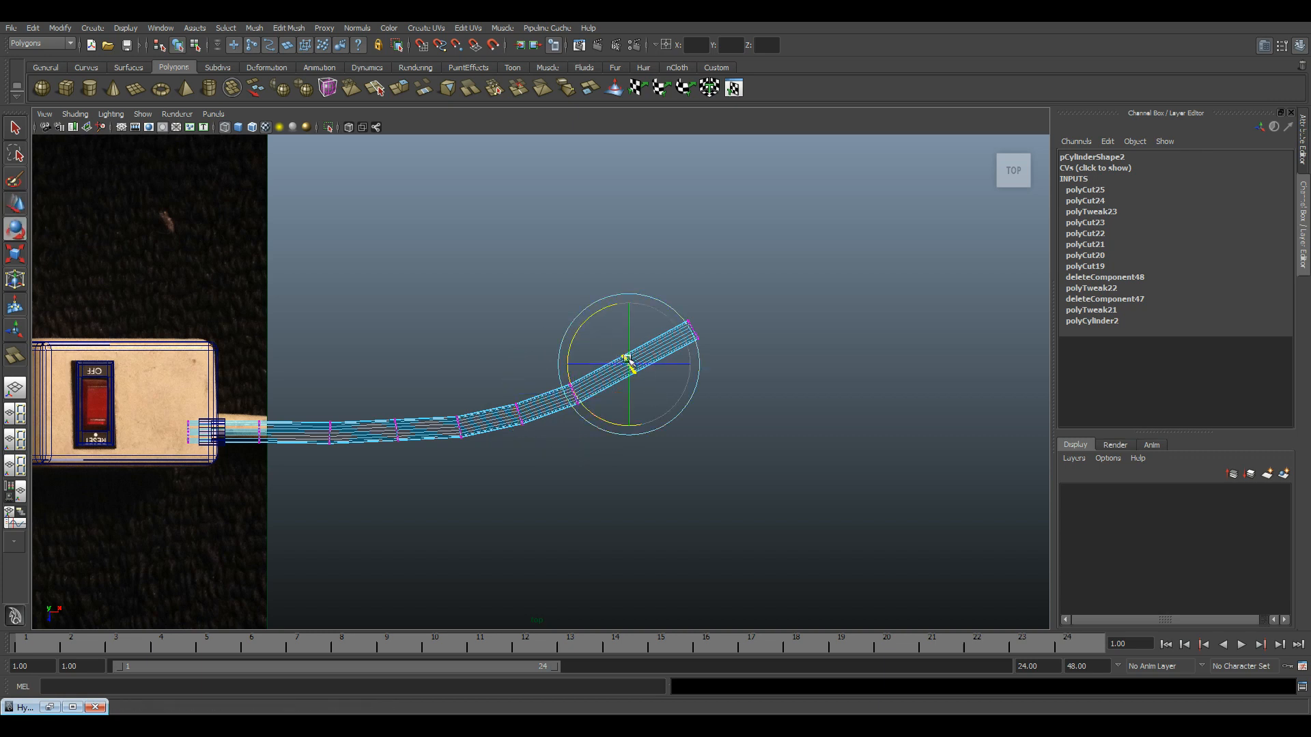
key("w")
left_click(691, 326)
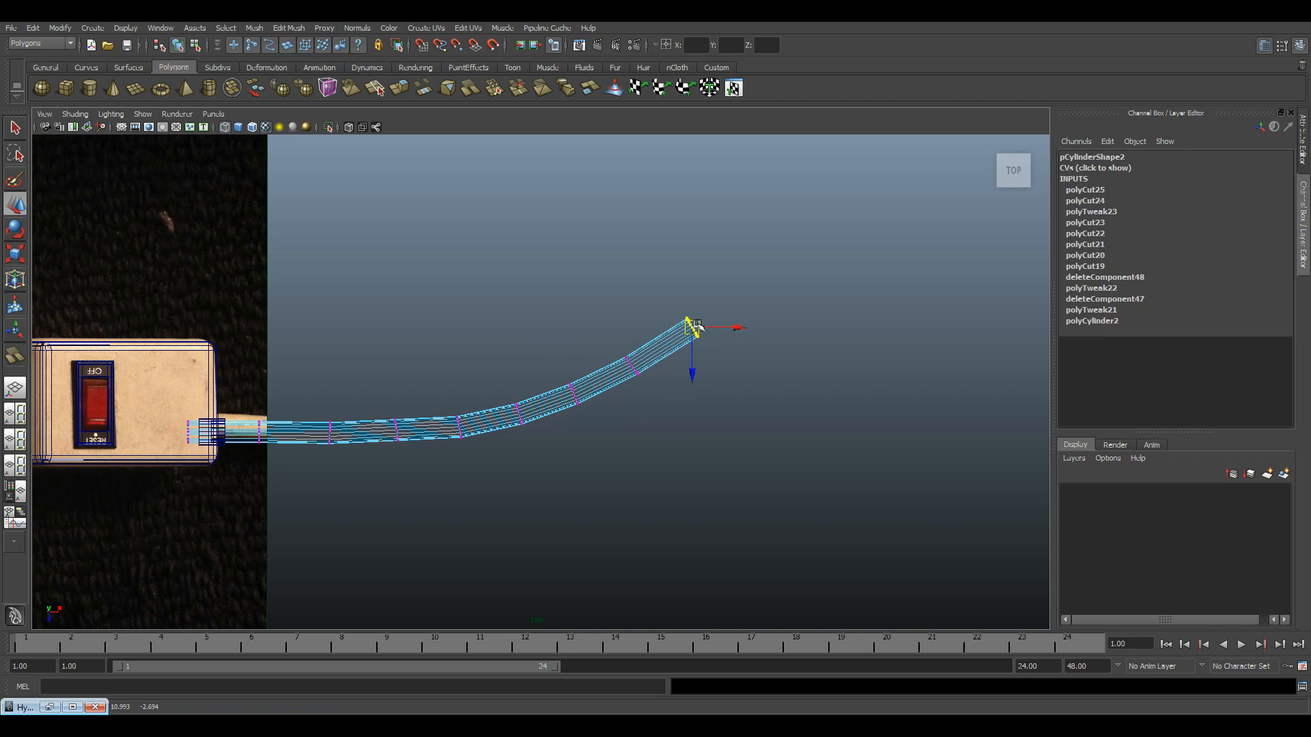
- Move and rotate the vertex ring where the cable begins to bend to even out the start of the curve
left_click(407, 404)
left_click(398, 432)
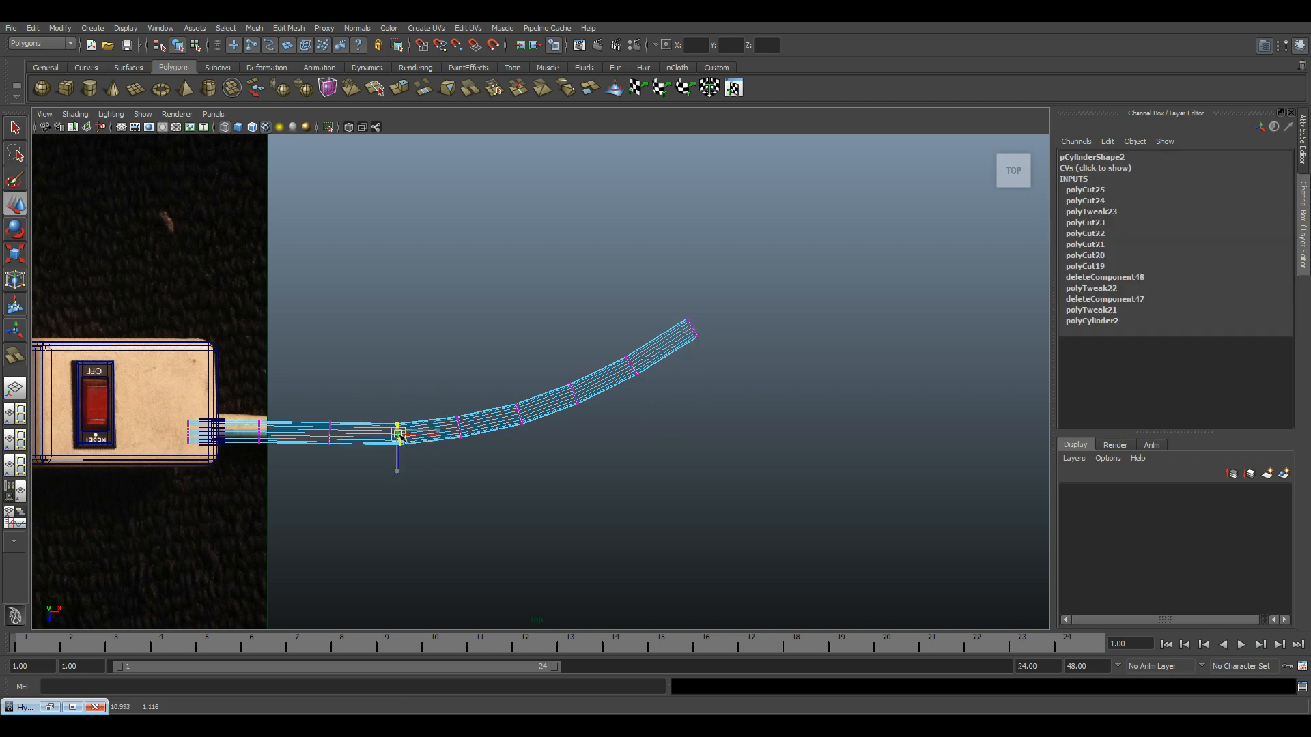
key("e")
key("w")
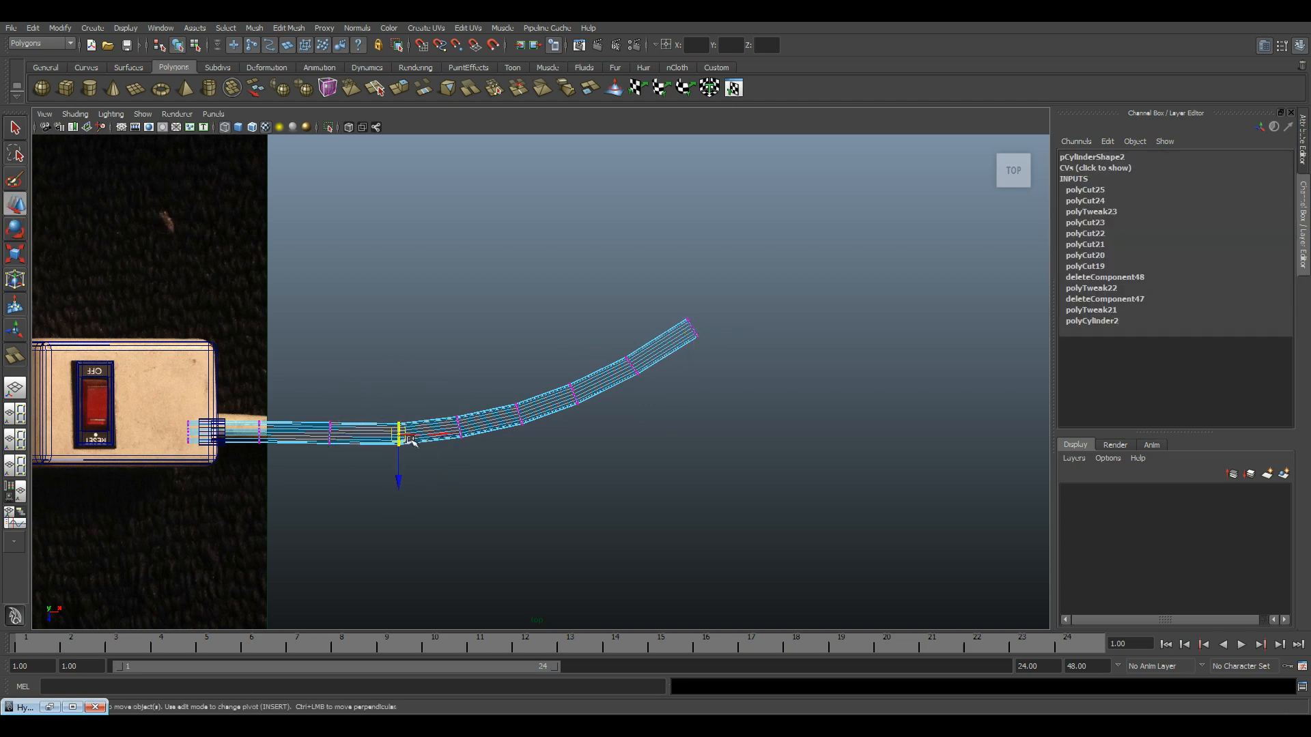
key("e")
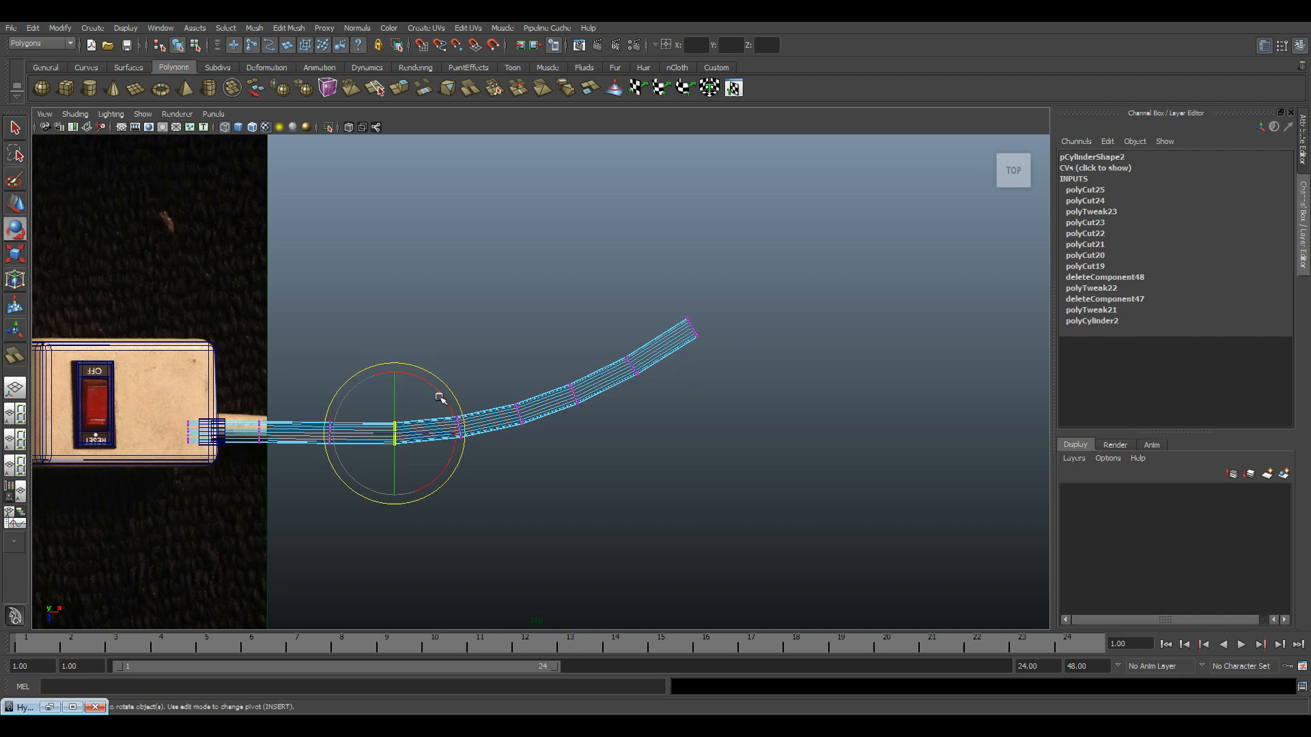
key("w")
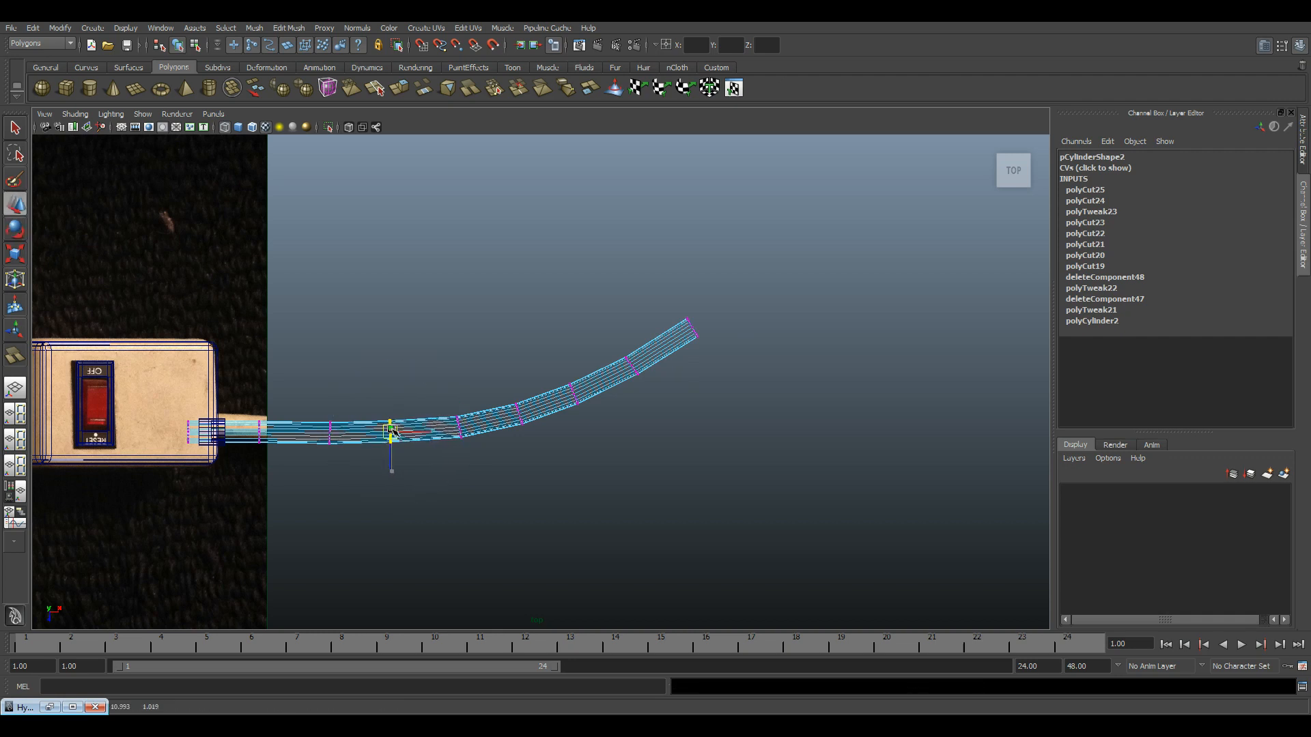
- Examine the whole power strip and its curved cable from several angles in the perspective view
right_click_drag(505, 424, 583, 389)
scroll(632, 433, "down", 2)
left_click(634, 431)
scroll(650, 362, "down", 3)
key("space")
key("space")
mouse_move(546, 369)
left_mouse_down("alt")
mouse_move(632, 392)
mouse_move(564, 372)
mouse_move(512, 375)
mouse_move(545, 366)
left_mouse_up("alt")
scroll(512, 375, "down", 5)
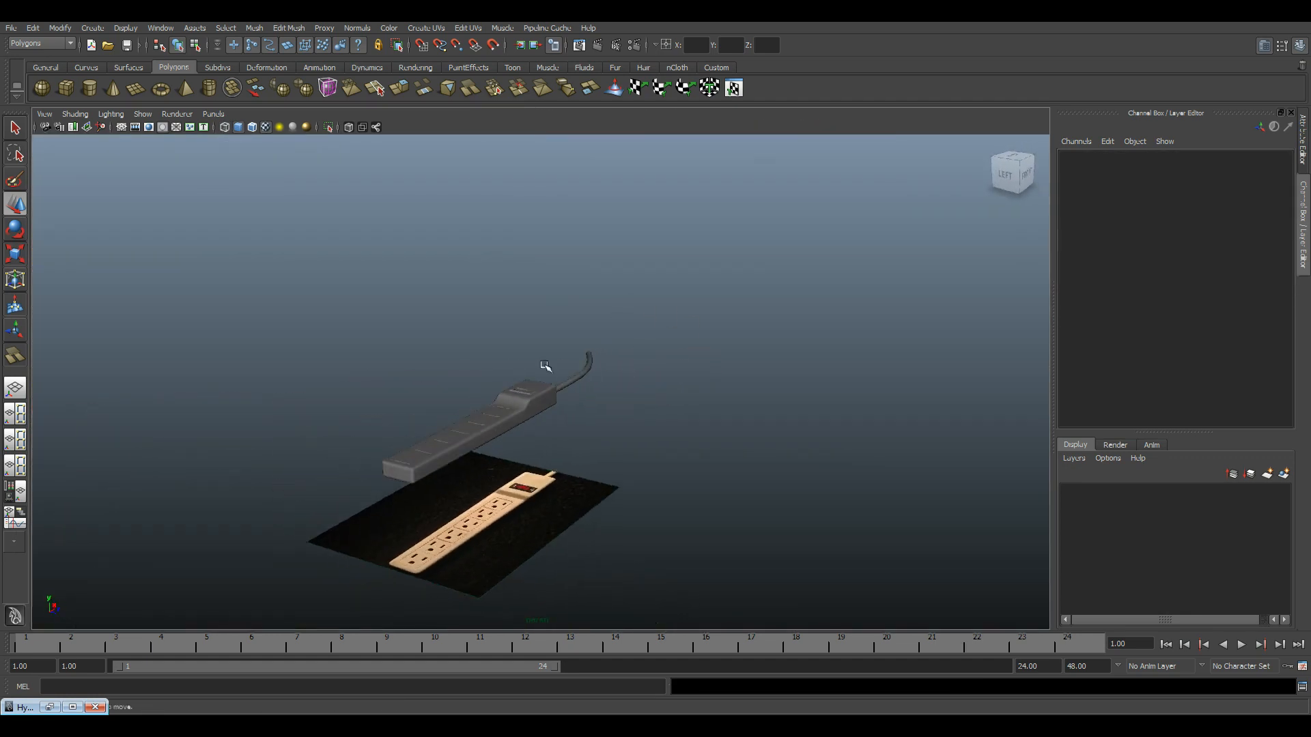
scroll(544, 366, "up", 4)
middle_click_drag(467, 355, 598, 329, "alt")
left_click_drag(598, 329, 565, 322, "alt")
right_click_drag(565, 321, 641, 419, "alt")
left_click_drag(758, 392, 659, 410, "alt")
middle_click_drag(659, 410, 666, 440, "alt")
left_click_drag(667, 439, 644, 426, "alt")
middle_click_drag(670, 350, 645, 381, "alt")
middle_click_drag(576, 350, 550, 360, "alt")
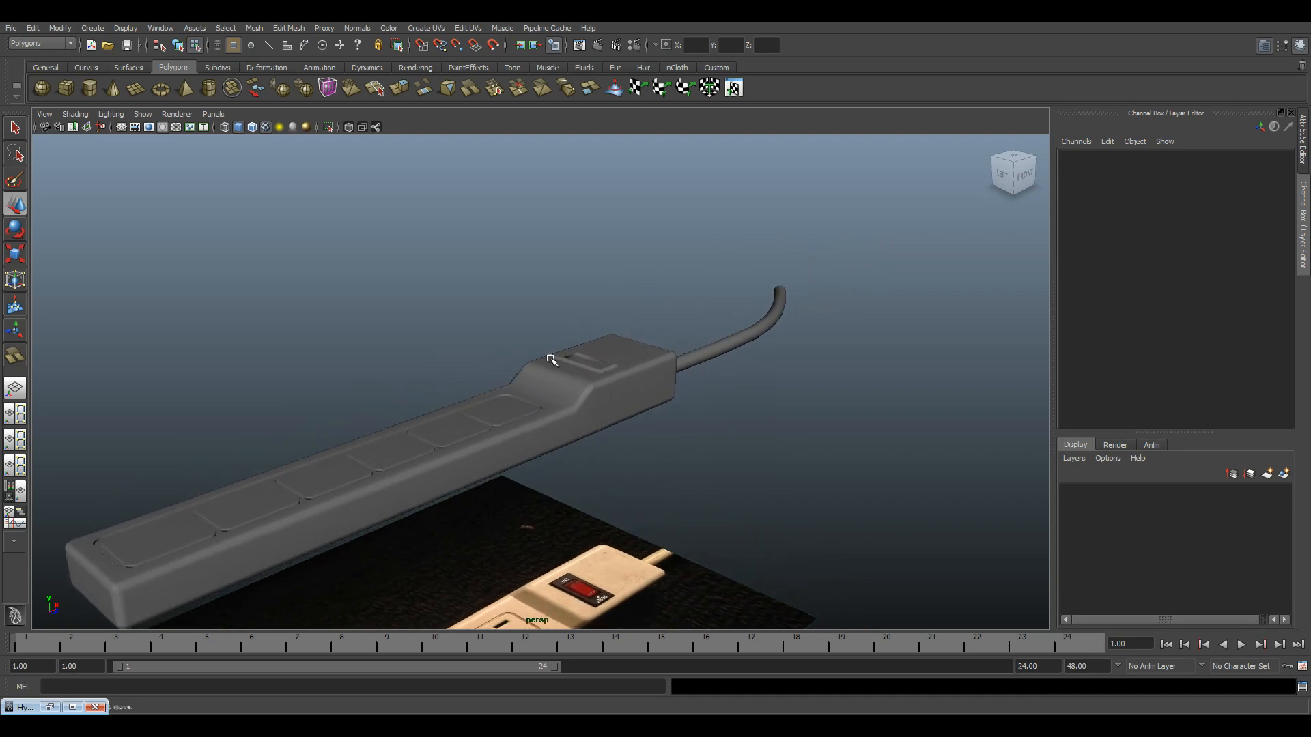
right_click_drag(550, 360, 749, 433, "alt")
middle_click_drag(676, 370, 573, 395, "alt")
right_click_drag(655, 444, 624, 464, "alt")
middle_click_drag(625, 464, 614, 336, "alt")
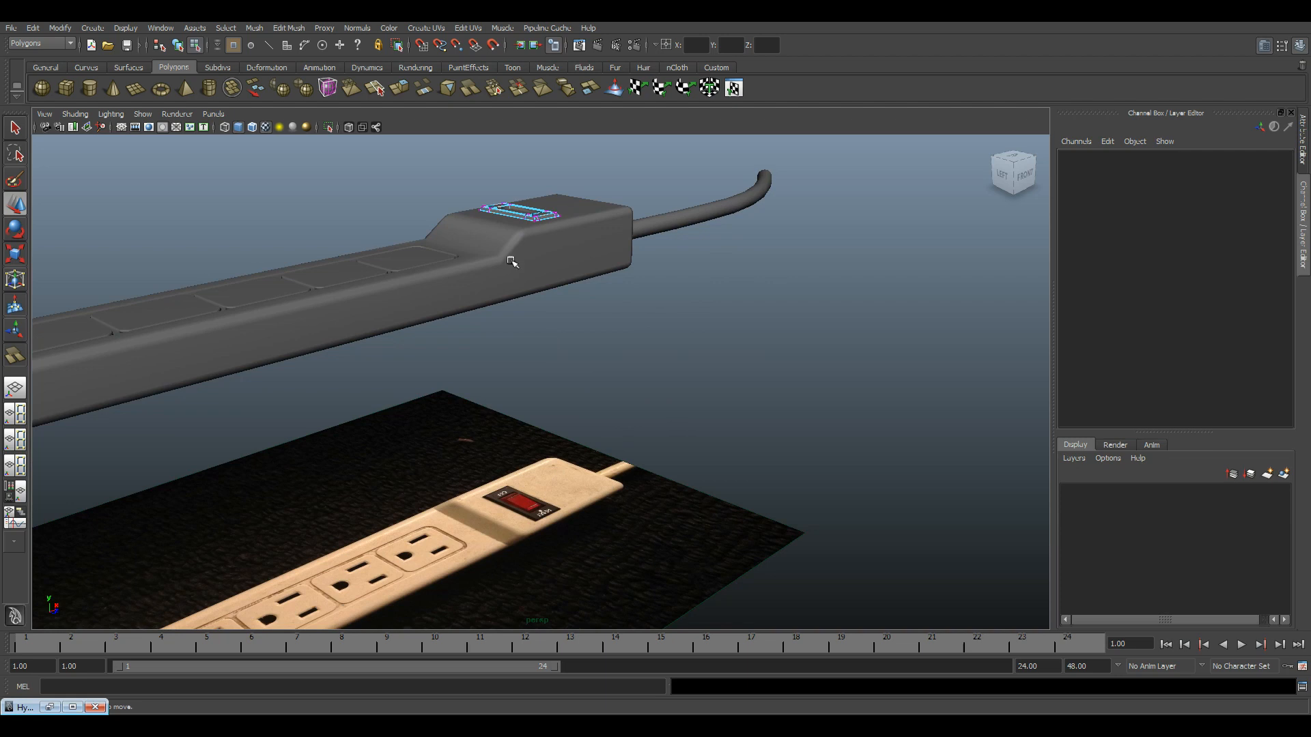
- Create a polygon cube for the rocker switch and move it along X to about 8.87, over the switch in the top view
key("F8")
left_click(530, 221)
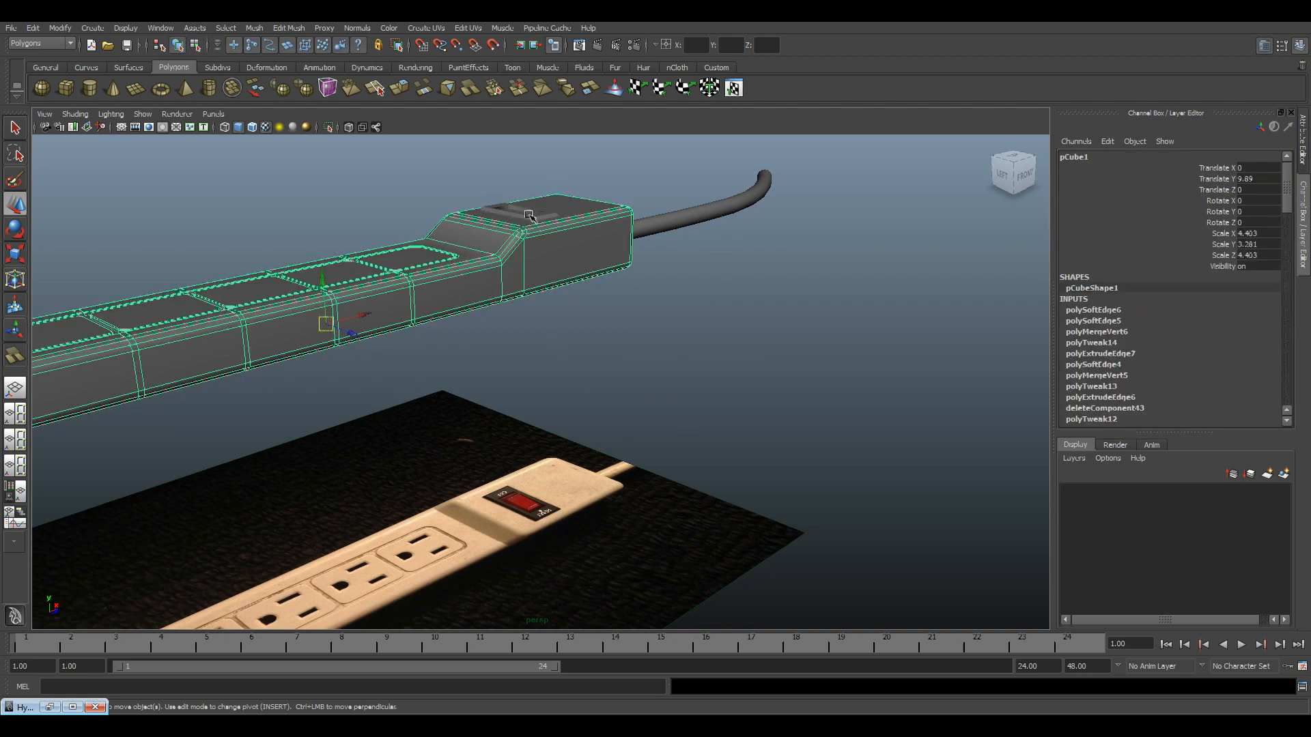
left_click(529, 216)
key("space")
key("space")
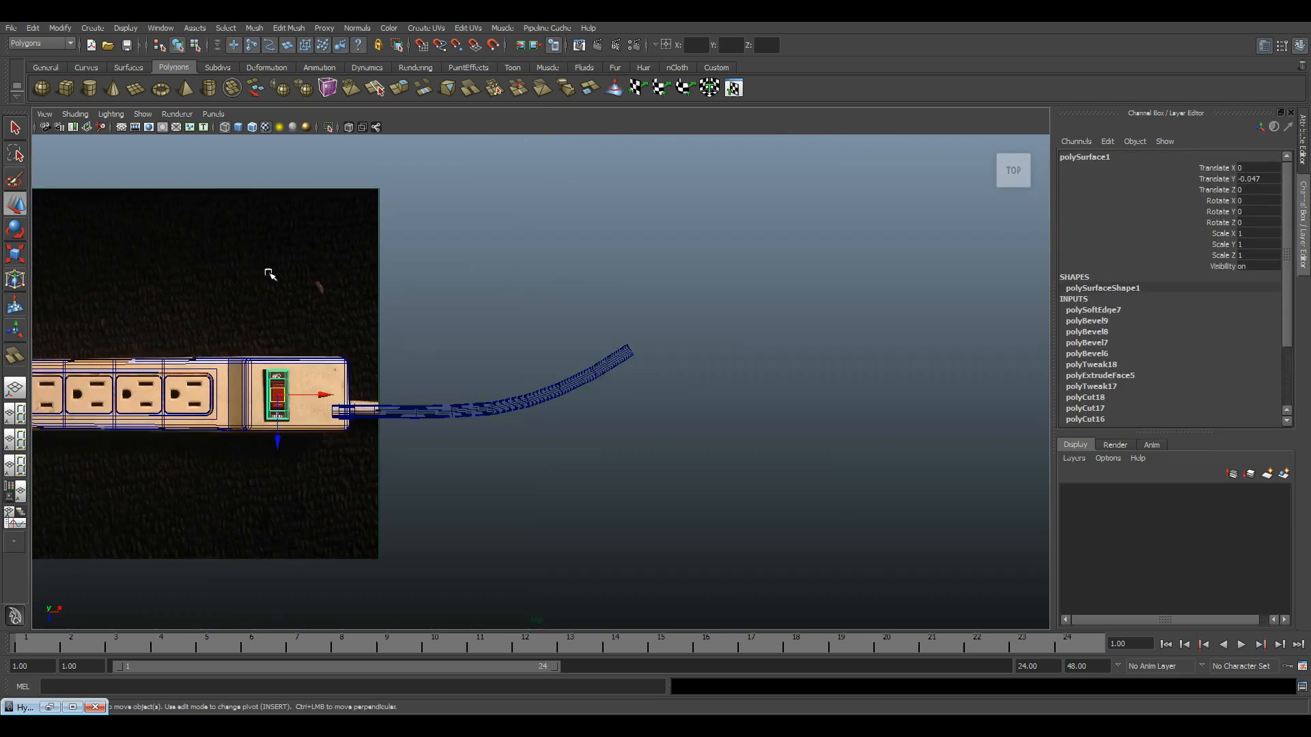
right_click_drag(266, 272, 521, 400, "alt")
middle_click_drag(521, 400, 745, 413, "alt")
right_click_drag(273, 308, 491, 355, "alt")
middle_click_drag(184, 327, 496, 346, "alt")
right_click_drag(496, 347, 518, 350, "alt")
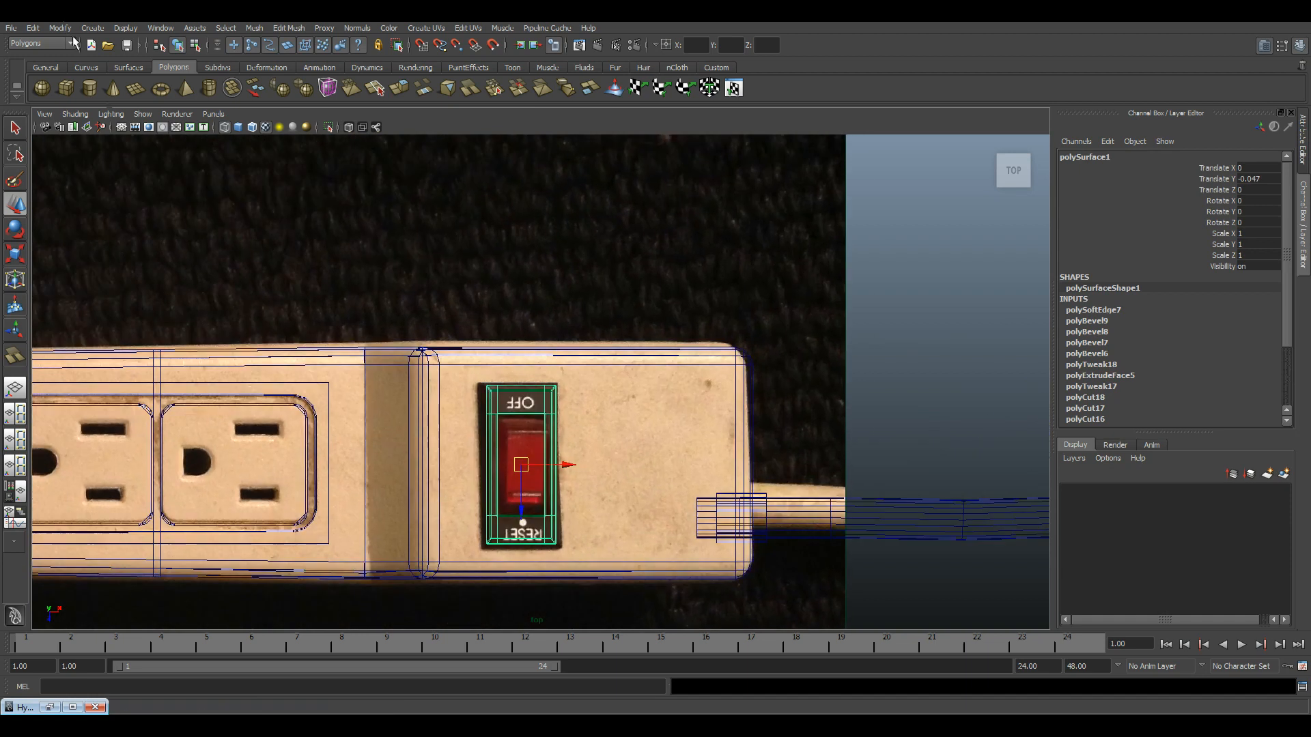
left_click(65, 87)
scroll(374, 410, "down", 5)
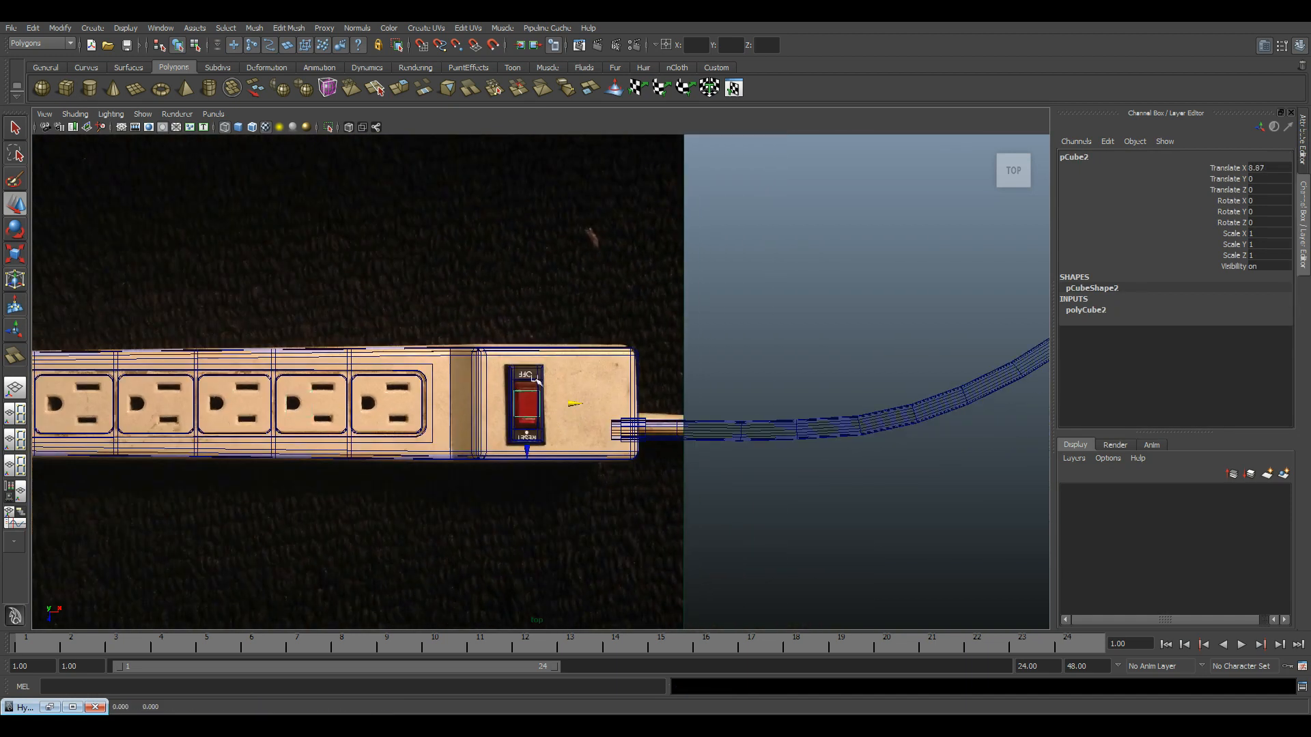
- Scale the cube in X to about 0.758 and slide it along X to about 8.84 to fit the switch opening's width
middle_click_drag(505, 395, 524, 407, "alt")
right_click_drag(523, 407, 644, 417, "alt")
middle_click_drag(644, 417, 619, 347, "alt")
right_click_drag(619, 346, 644, 468, "alt")
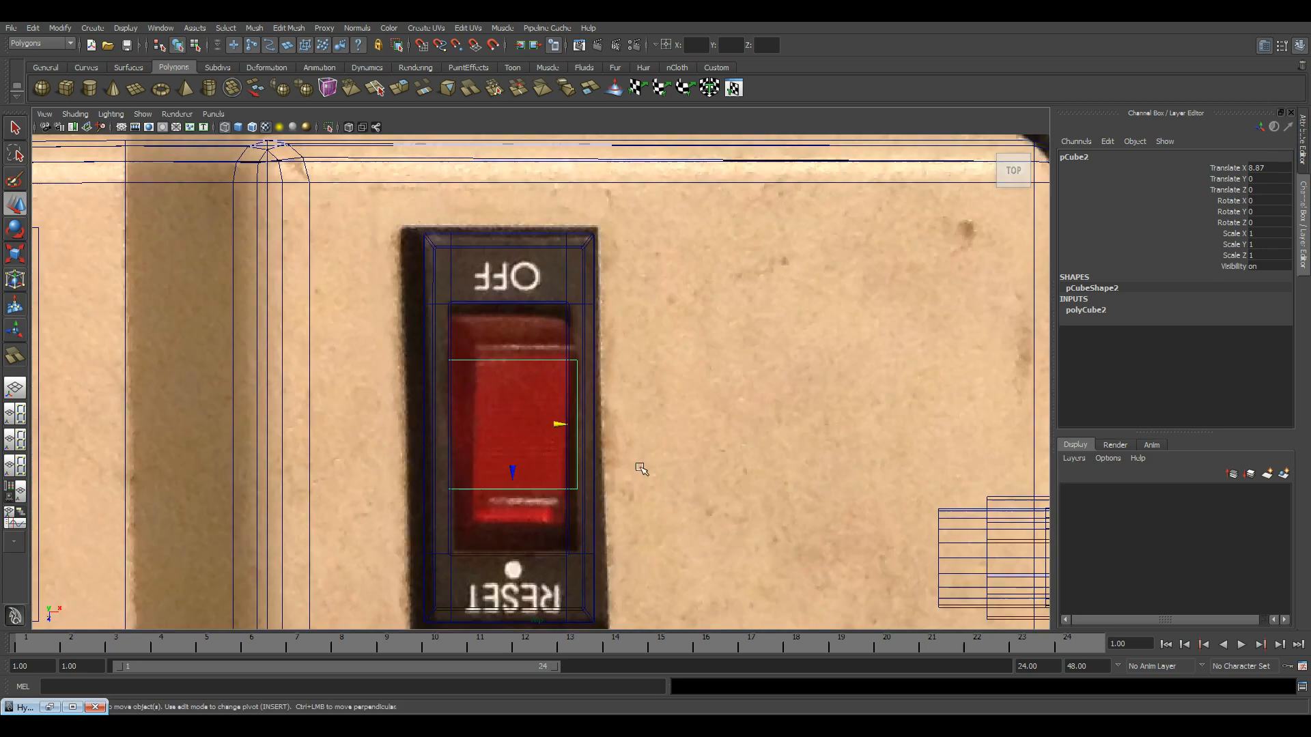
middle_click_drag(647, 474, 658, 477, "alt")
key("r")
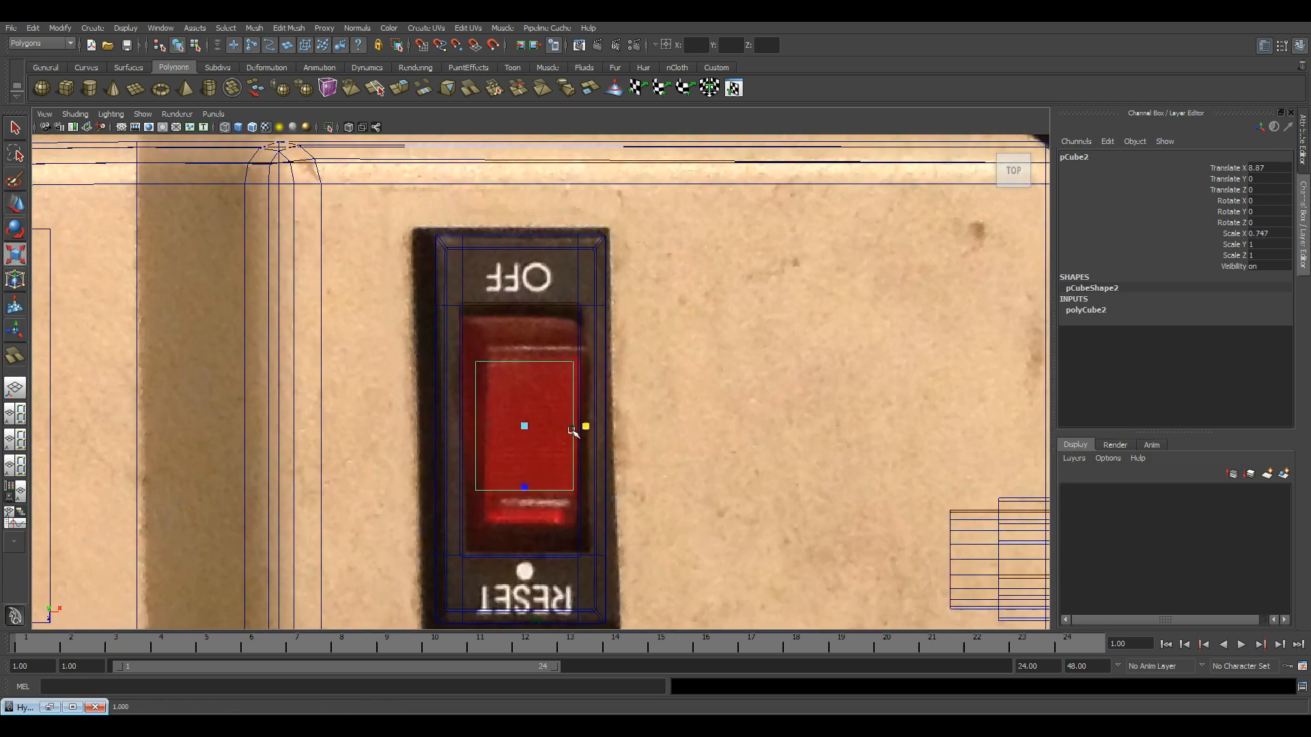
left_click_drag(569, 428, 578, 428)
key("w")
key("5")
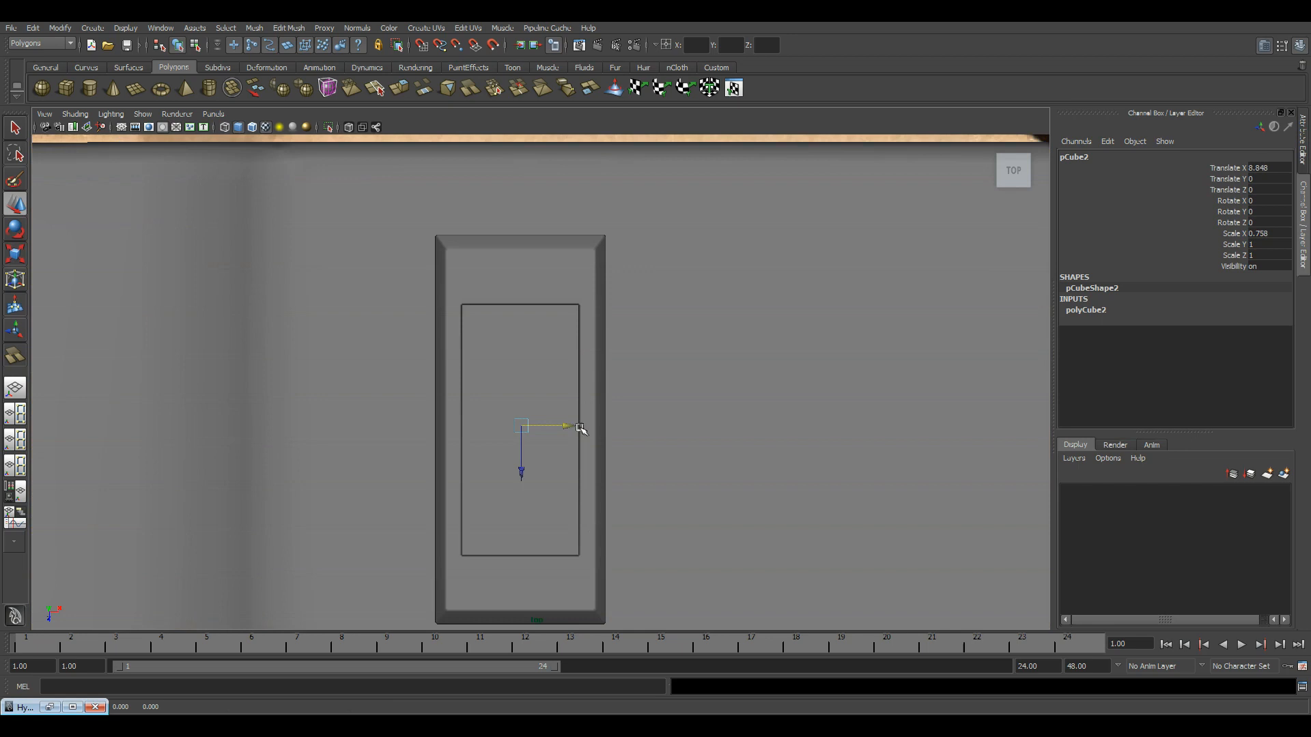
- Raise the cube along Y to about 12.122, level with the switch plate
key("space")
key("f")
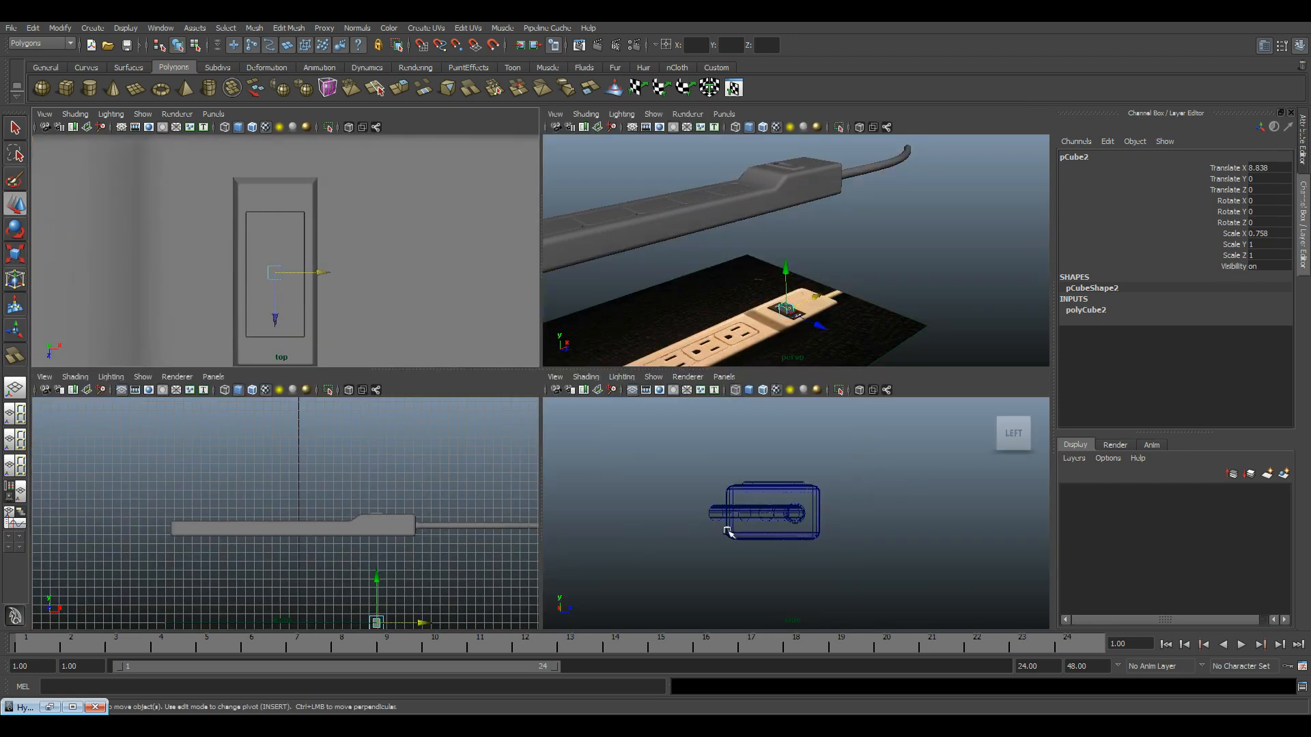
left_click_drag(377, 594, 400, 474)
key("r")
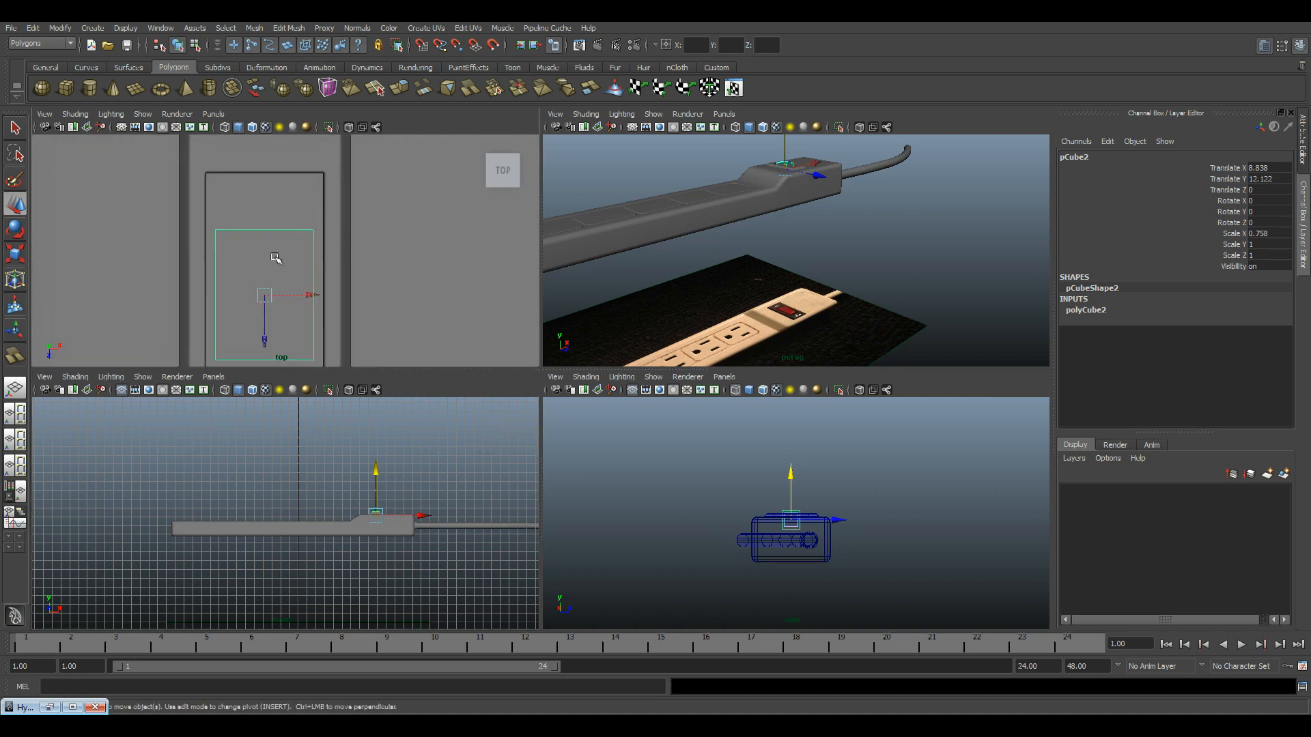
- Fit the cube to the switch opening in the top view: scale X to 0.9, Z to about 1.96, and move it to Z 0.031
key("space")
scroll(576, 424, "down", 3)
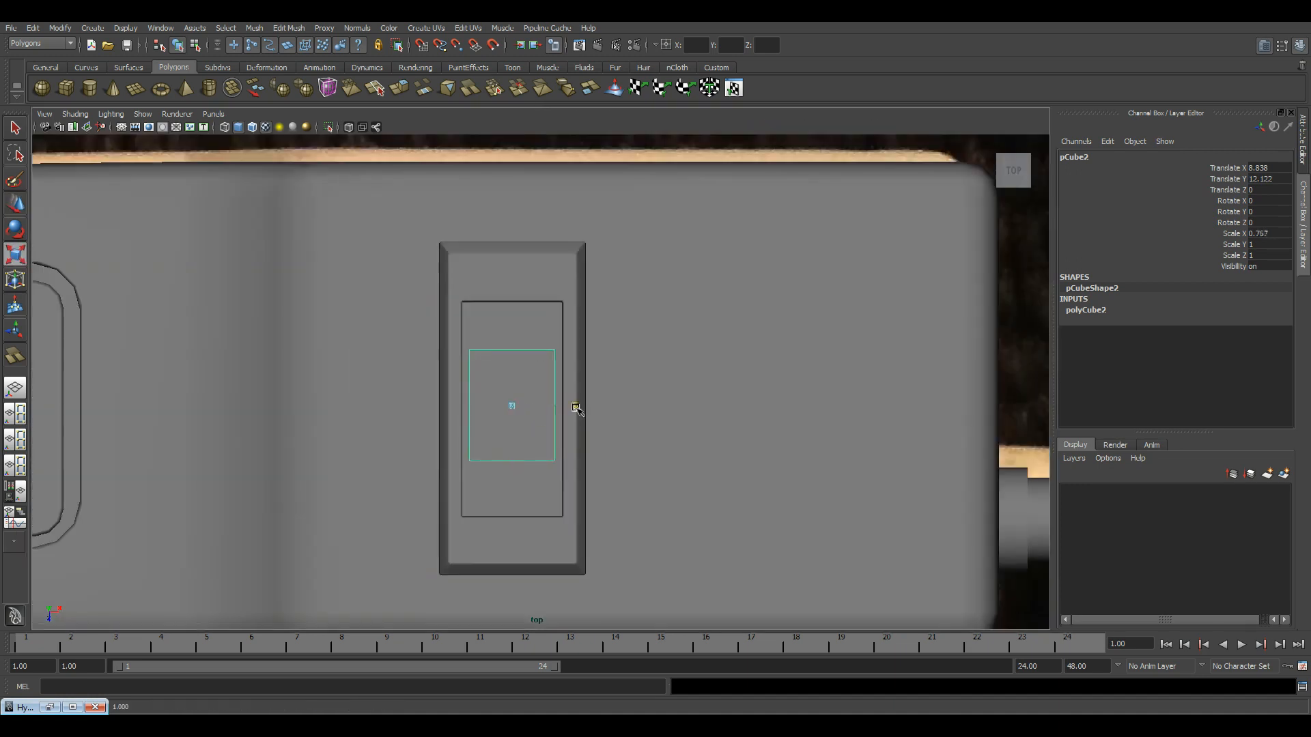
left_click_drag(573, 407, 580, 410)
key("w")
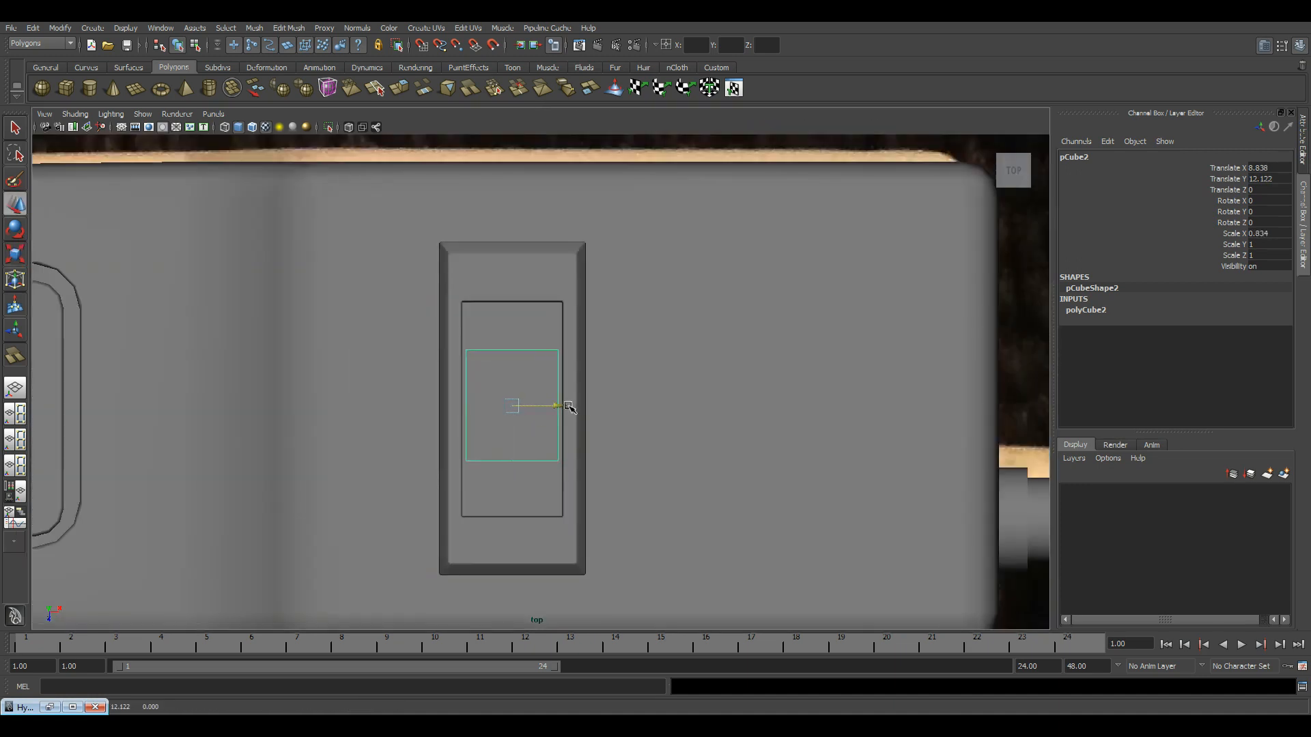
key("r")
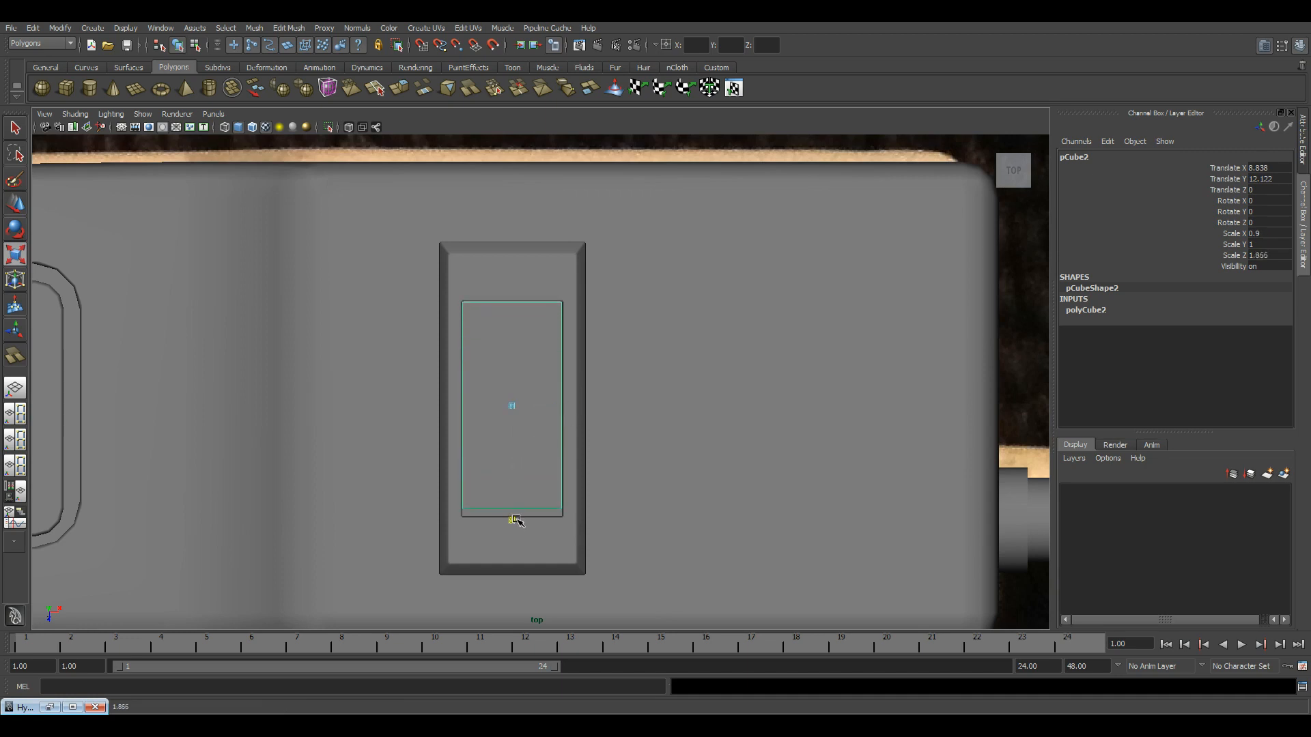
key("w")
left_click_drag(512, 448, 511, 454)
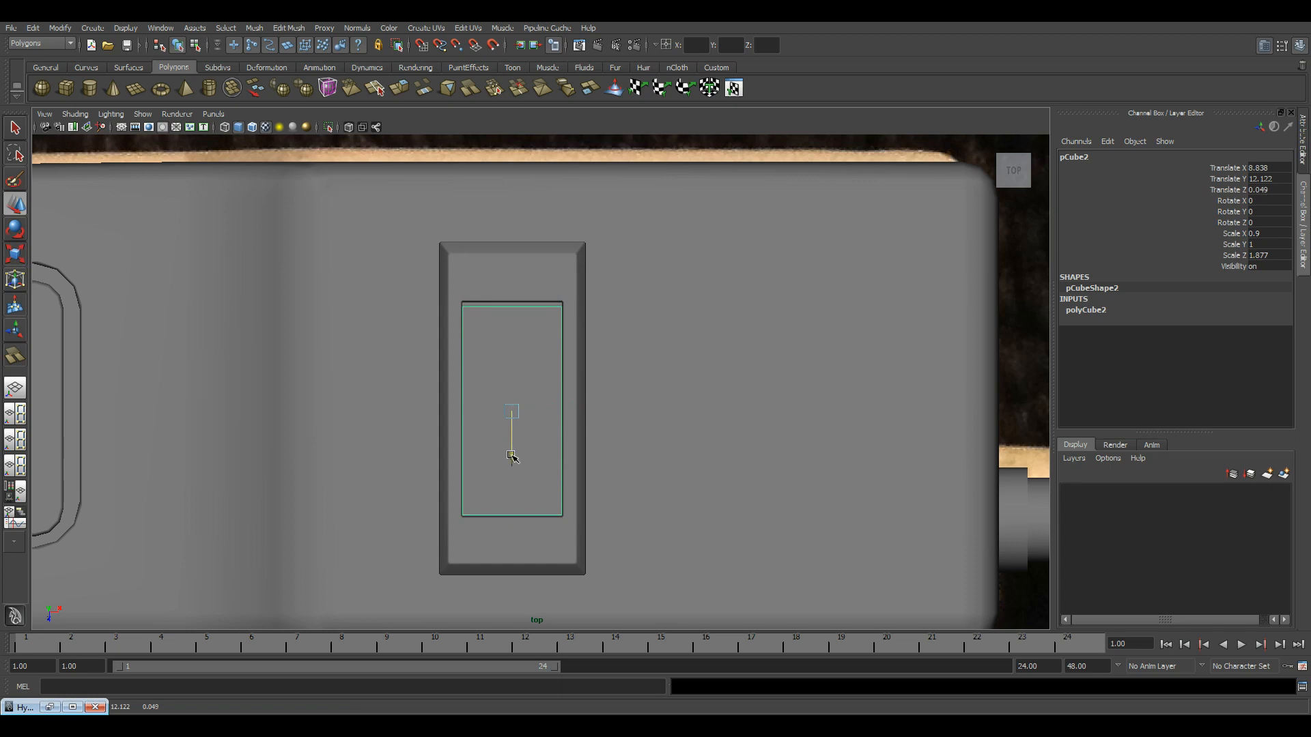
key("r")
mouse_move(514, 469)
left_mouse_down()
mouse_move(507, 477)
mouse_move(510, 457)
left_mouse_up()
key("w")
- Shorten the cube along Z to a scale of about 1.928 so its ends clear the switch opening
key("space")
key("space")
left_click_drag(403, 287, 524, 304, "alt")
key("f")
key("r")
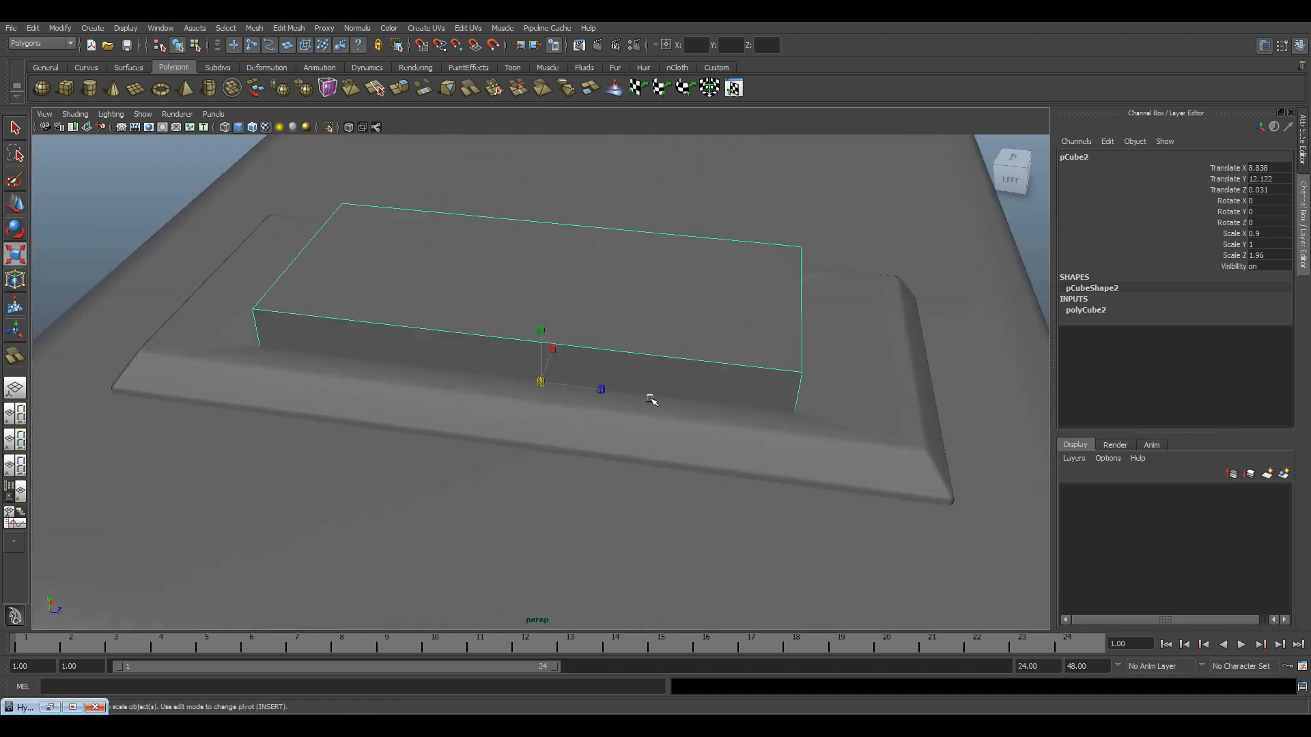
left_click(599, 388)
scroll(596, 388, "up", 3)
left_click_drag(594, 386, 604, 392)
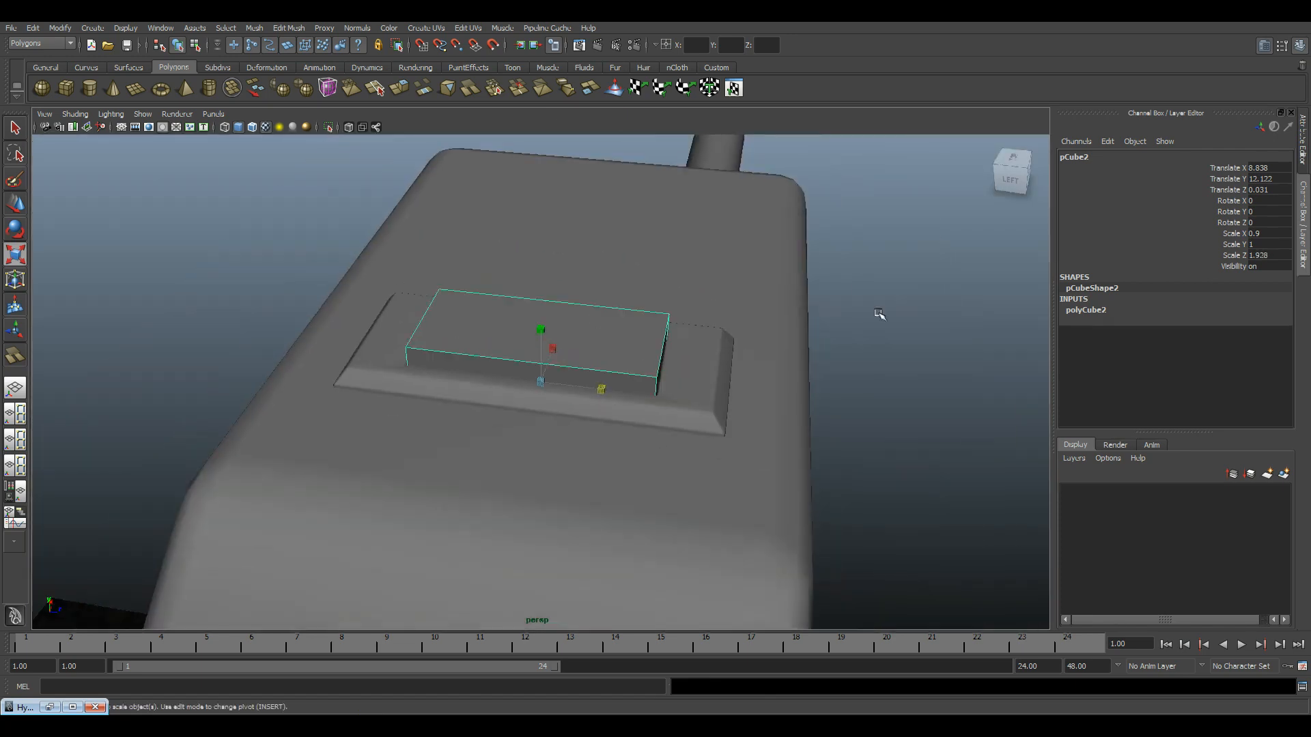
left_click_drag(879, 317, 664, 409, "alt")
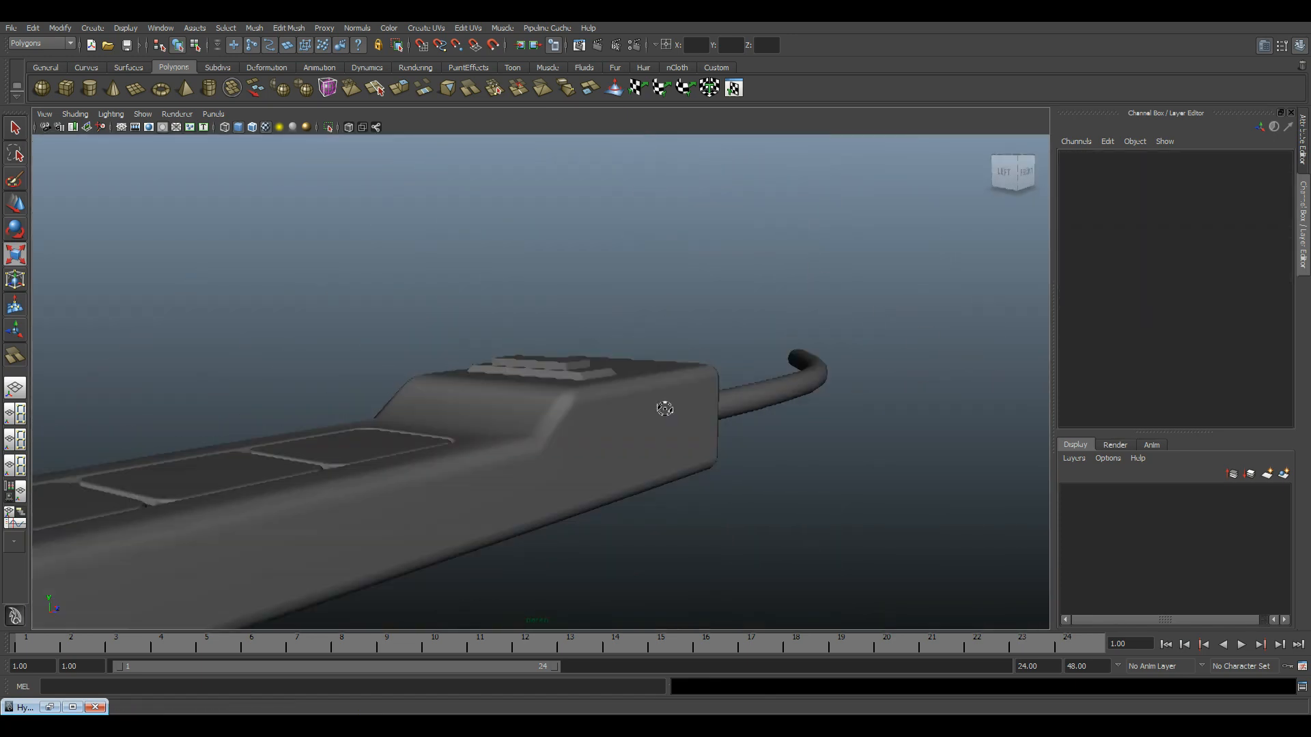
- Lower the cube's top vertices at one end in the side view to give the rocker a sloping top
left_click(550, 369)
key("space")
key("space")
middle_click_drag(751, 485, 620, 482, "alt")
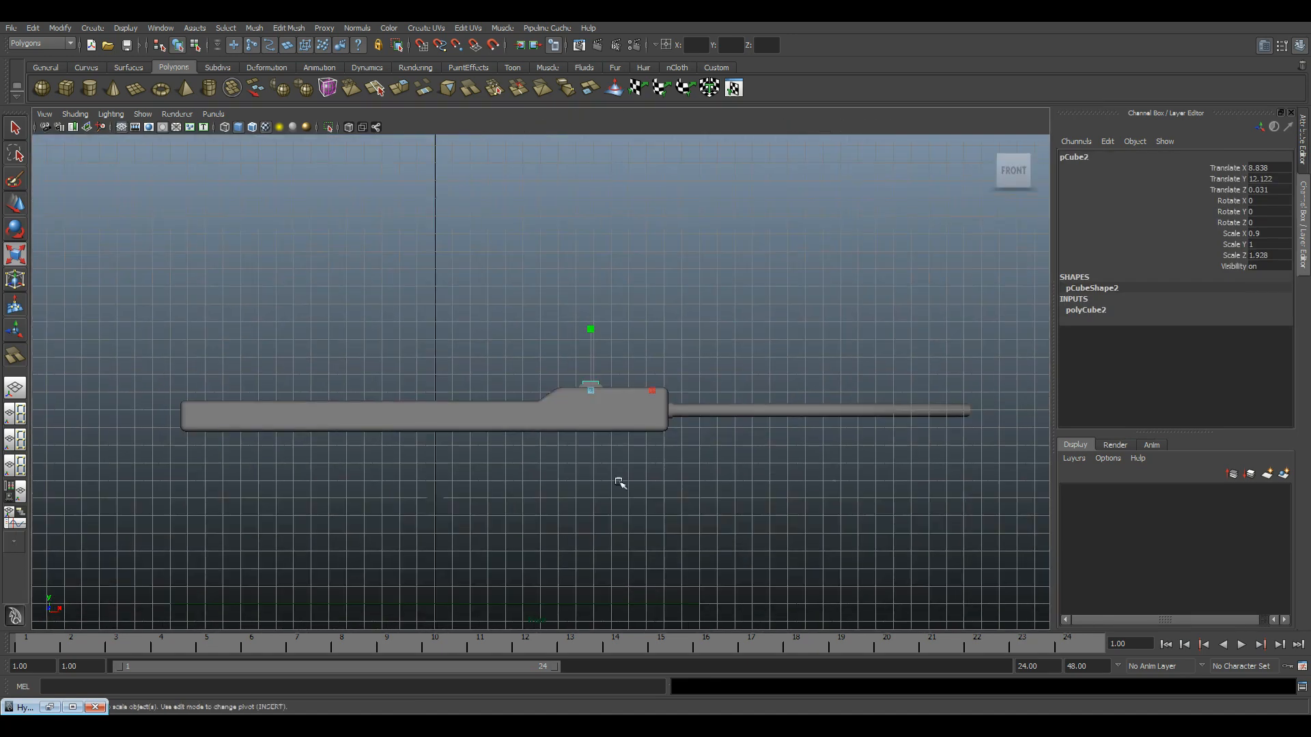
key("space")
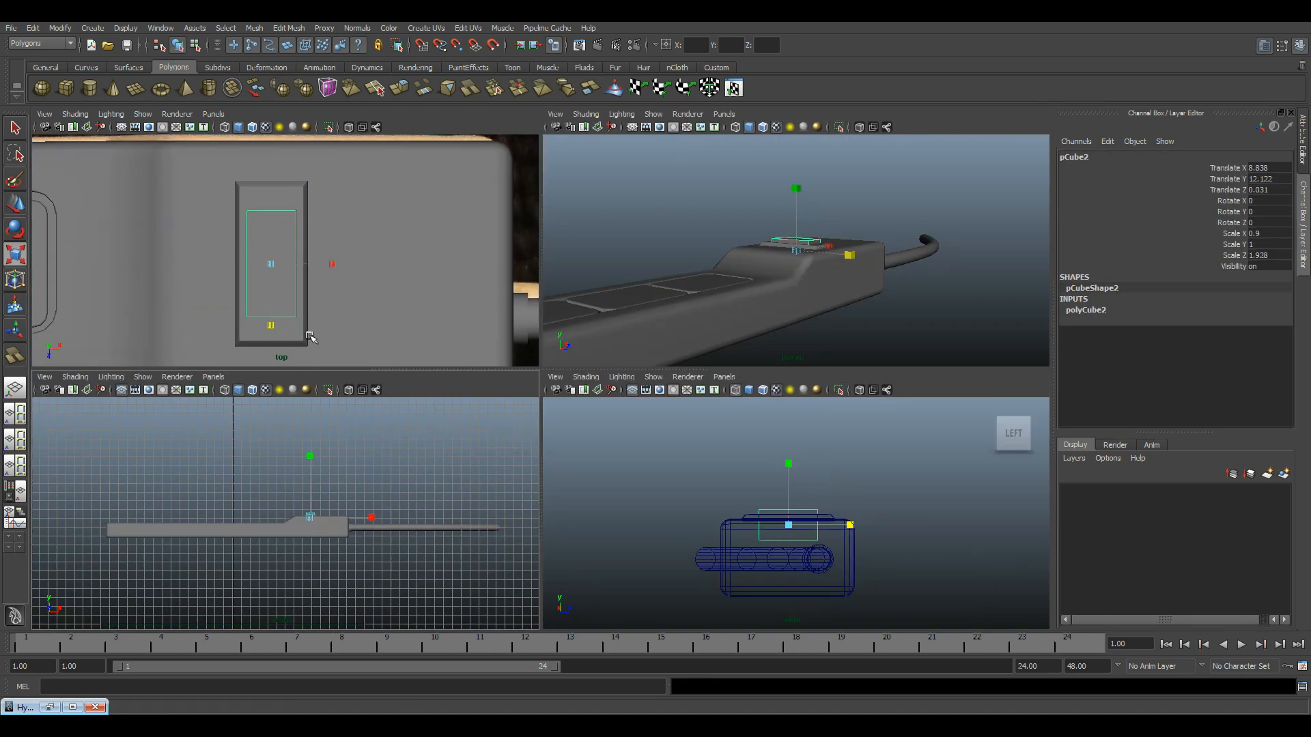
key("space")
key("space")
key("space")
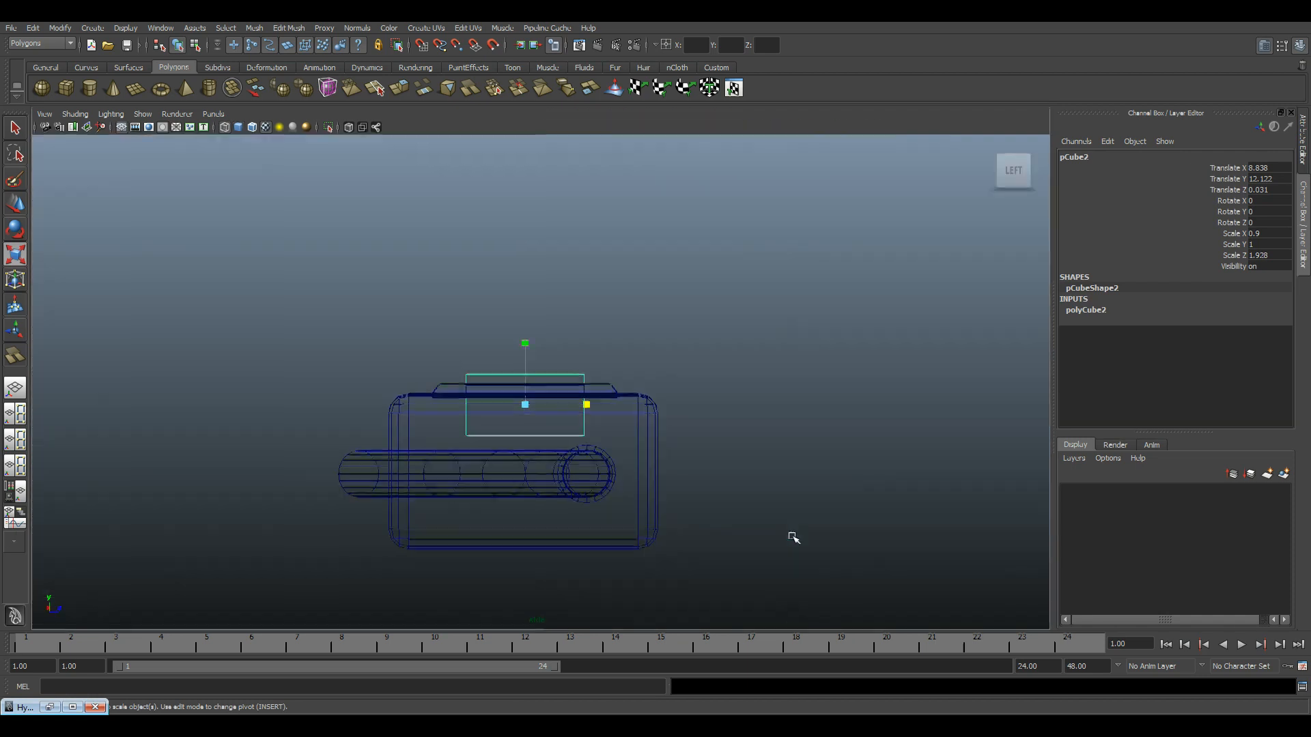
key("5")
right_click_drag(486, 374, 447, 373)
middle_click_drag(580, 385, 620, 416, "alt")
scroll(620, 416, "up", 2)
left_click_drag(635, 390, 676, 437)
scroll(681, 443, "up", 2)
key("w")
left_click_drag(703, 383, 704, 384)
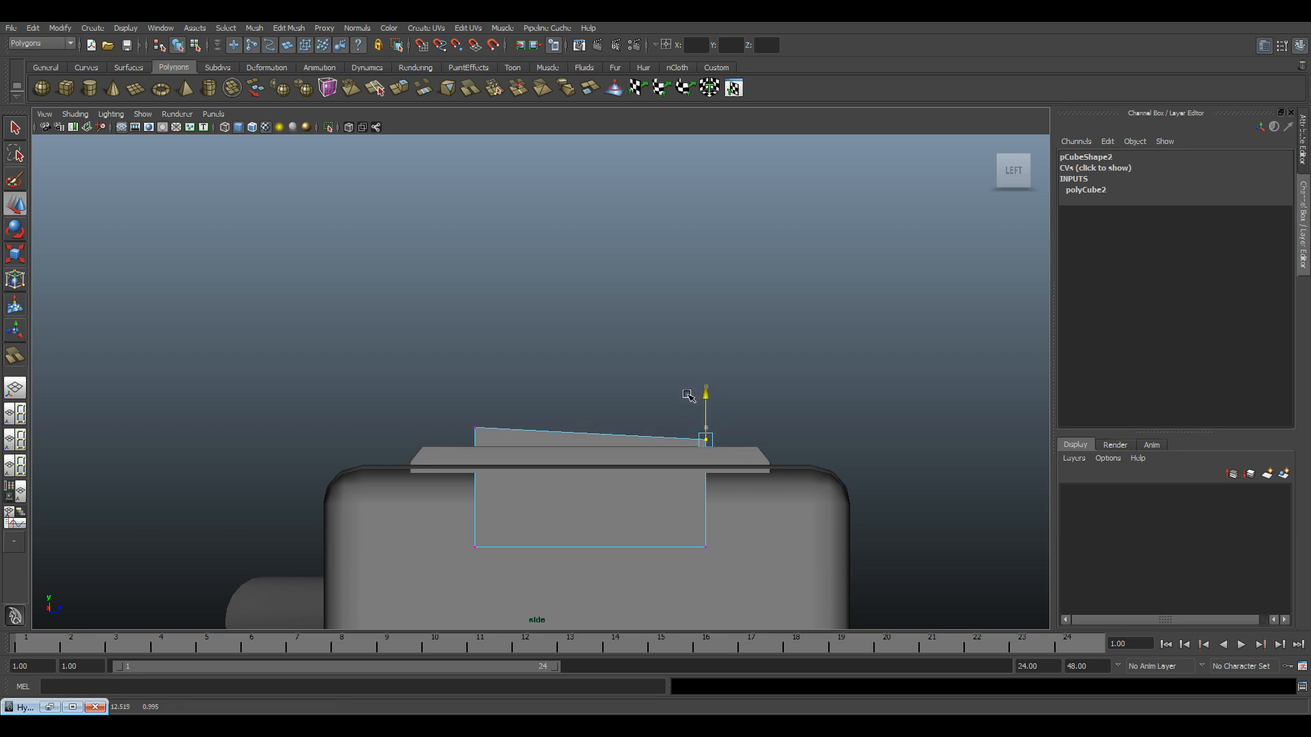
- Examine the sloped rocker, then browse the reference photos in Windows Photo Viewer to the red switch close-up, IMG_0163, and return to Maya
key("space")
key("space")
left_click_drag(658, 374, 685, 410, "alt")
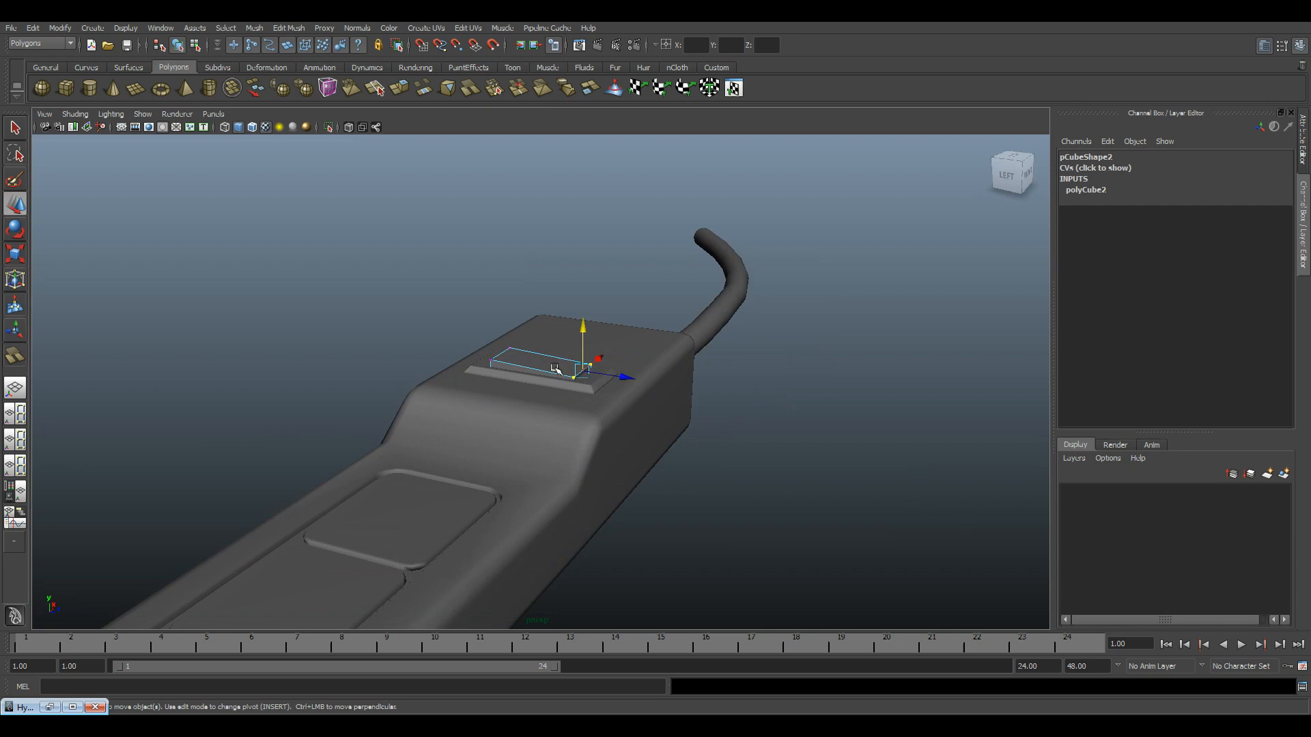
scroll(704, 359, "down", 1)
left_click(704, 359)
left_click_drag(704, 359, 684, 473, "alt")
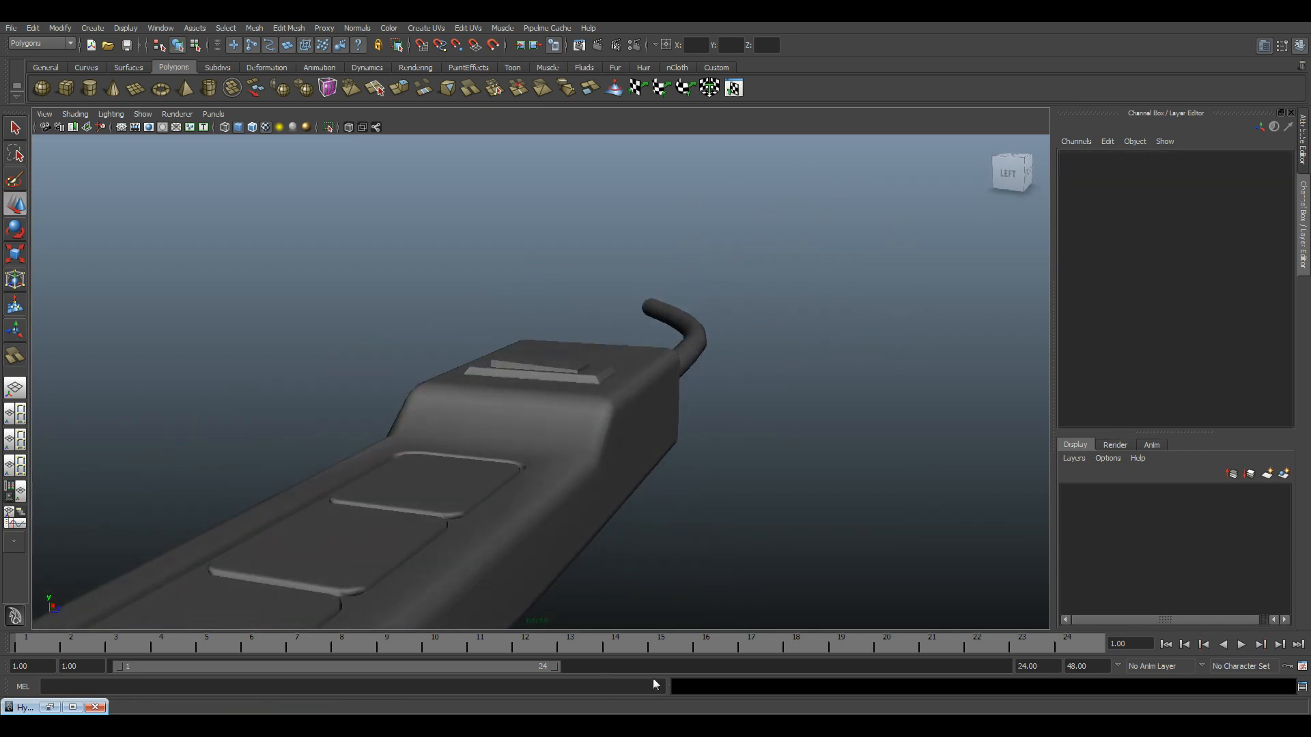
left_click(652, 725)
left_click(540, 599)
left_click(540, 600)
left_click(540, 600)
left_click(541, 600)
left_click(540, 599)
left_click(543, 599)
left_click(543, 599)
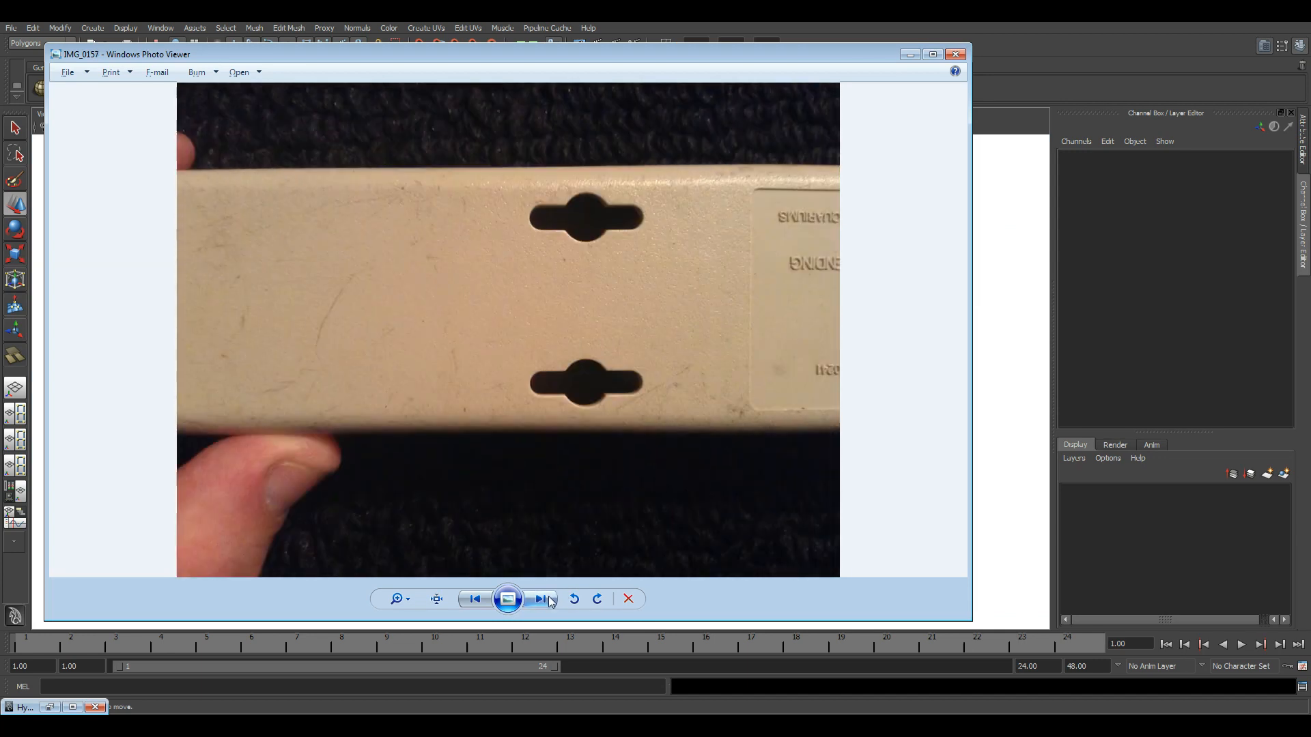
left_click(543, 599)
left_click(543, 600)
left_click(543, 599)
left_click(543, 599)
left_click(543, 599)
left_click(543, 600)
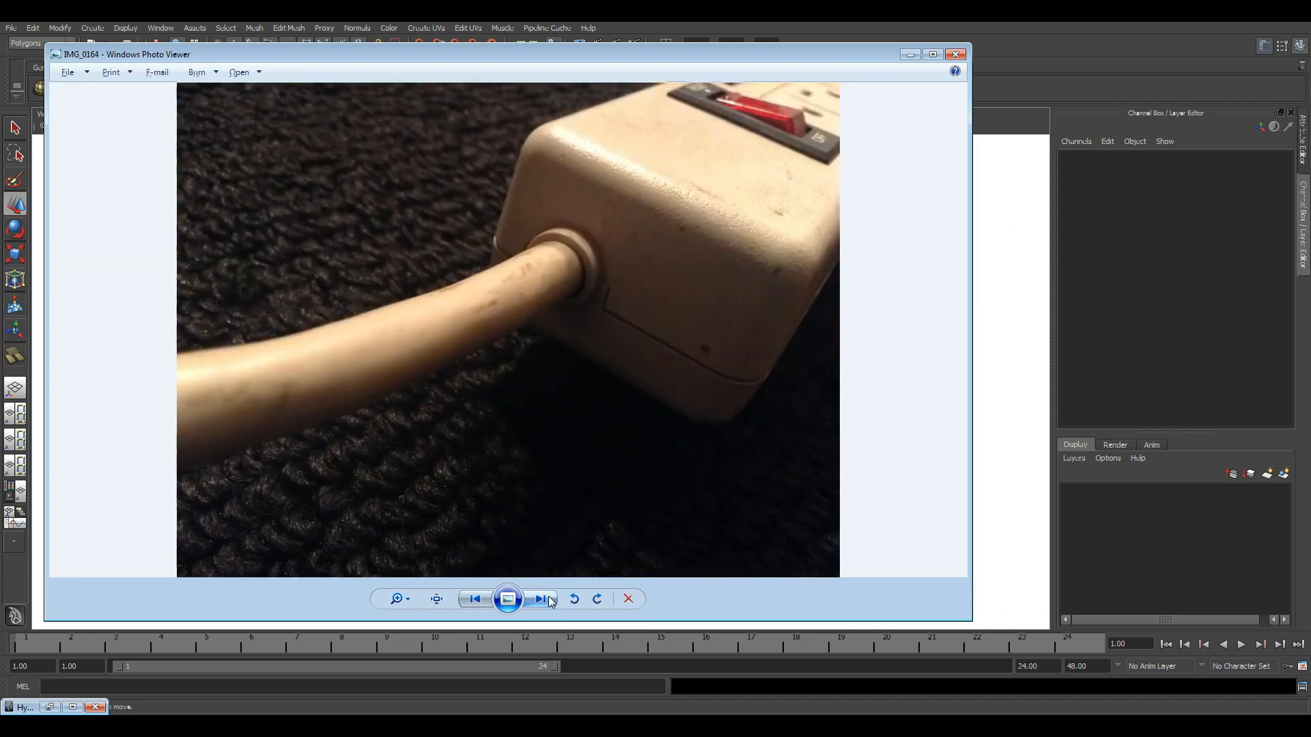
left_click(476, 599)
scroll(614, 206, "up", 4)
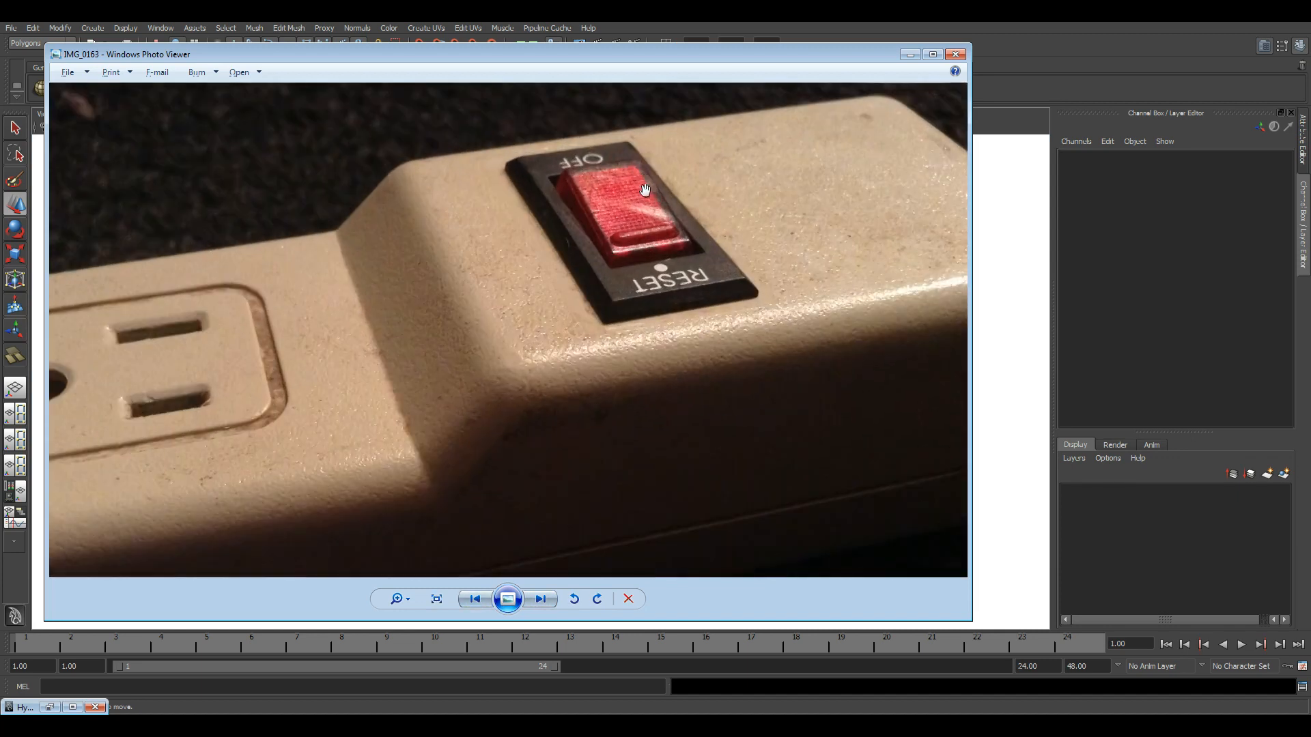
left_click(1018, 39)
key("alt+Tab")
key("alt+Tab")
right_click_drag(521, 352, 519, 329)
scroll(502, 344, "up", 4)
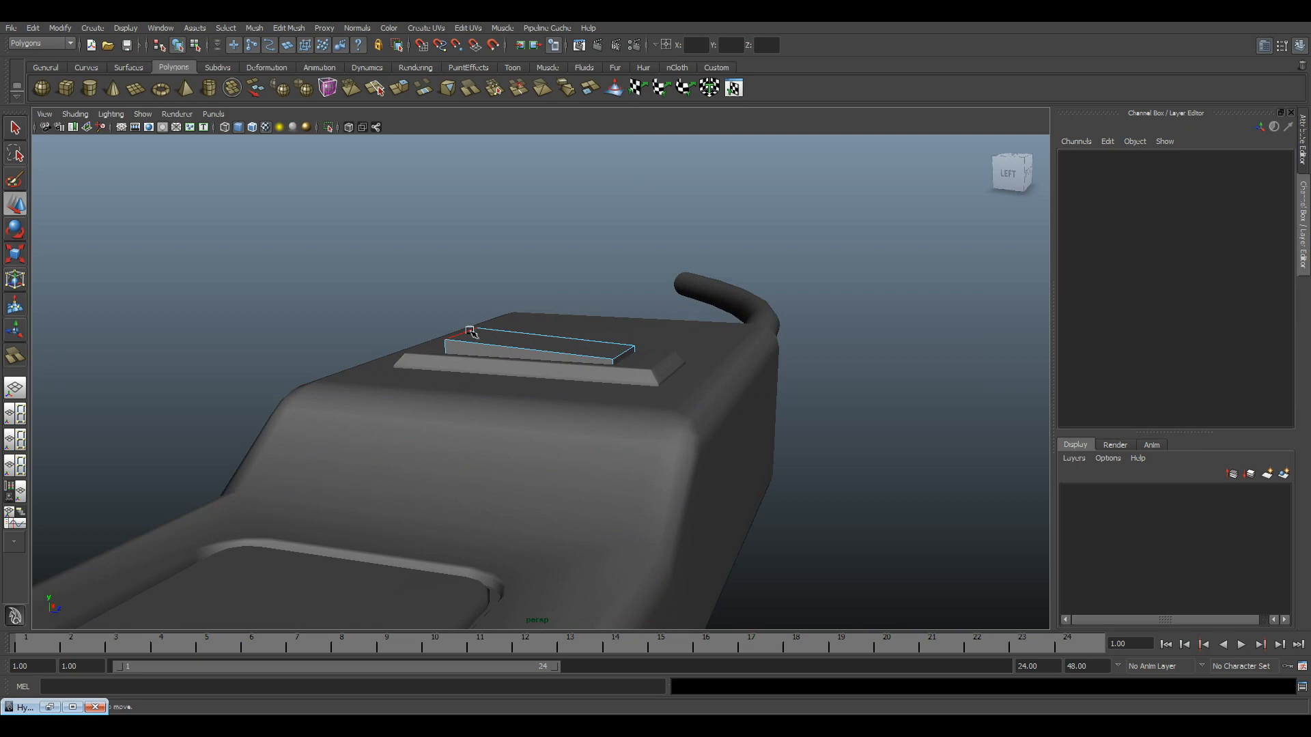
left_click(471, 332)
scroll(529, 320, "down", 5)
left_click(635, 292)
- Delete the rocker cube's bottom face from underneath the model
left_click_drag(635, 292, 524, 433, "alt")
scroll(524, 434, "up", 4)
scroll(524, 434, "up", 1)
right_click_drag(545, 355, 547, 316)
left_click_drag(547, 317, 546, 363, "alt")
left_click(538, 380)
left_click_drag(553, 501, 559, 441, "alt")
scroll(559, 441, "up", 5)
left_click_drag(611, 403, 603, 348, "alt")
scroll(598, 376, "up", 2)
scroll(596, 377, "down", 3)
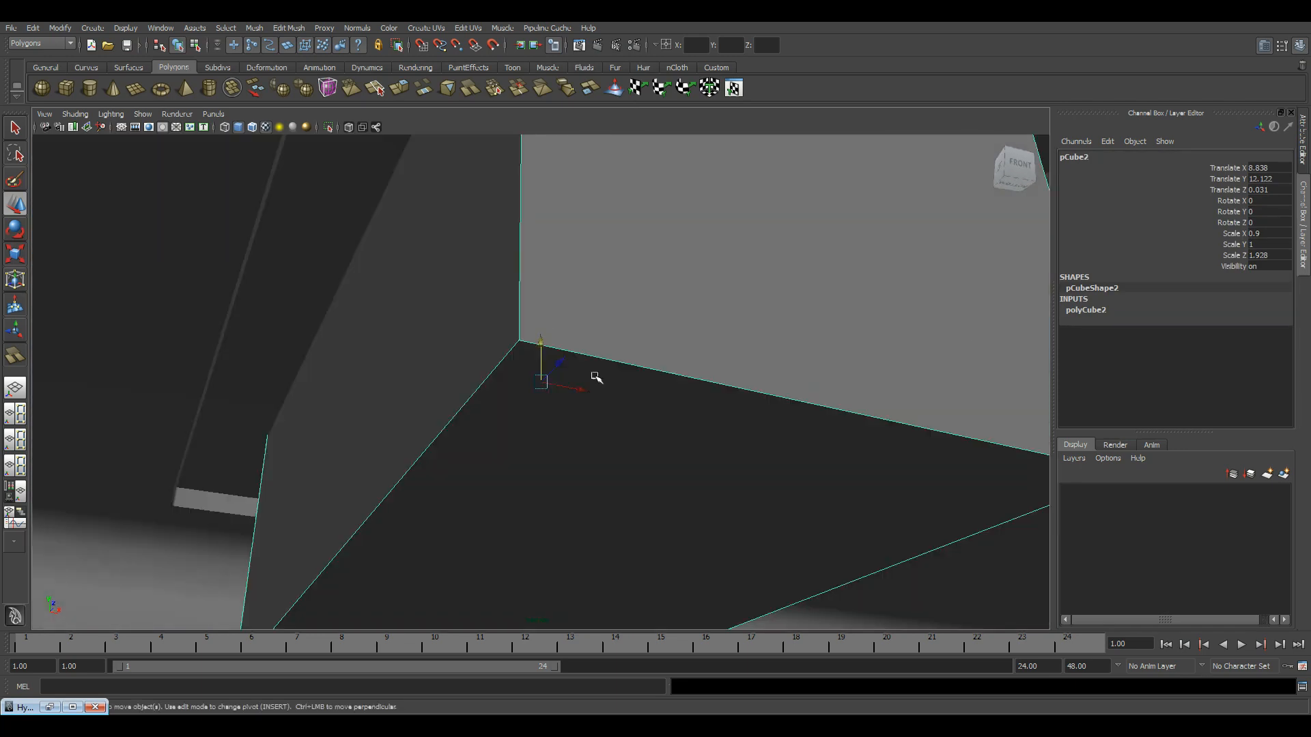
right_click_drag(596, 377, 590, 403)
left_click(588, 403)
left_click_drag(541, 570, 537, 324)
left_click(535, 325)
scroll(449, 340, "down", 3)
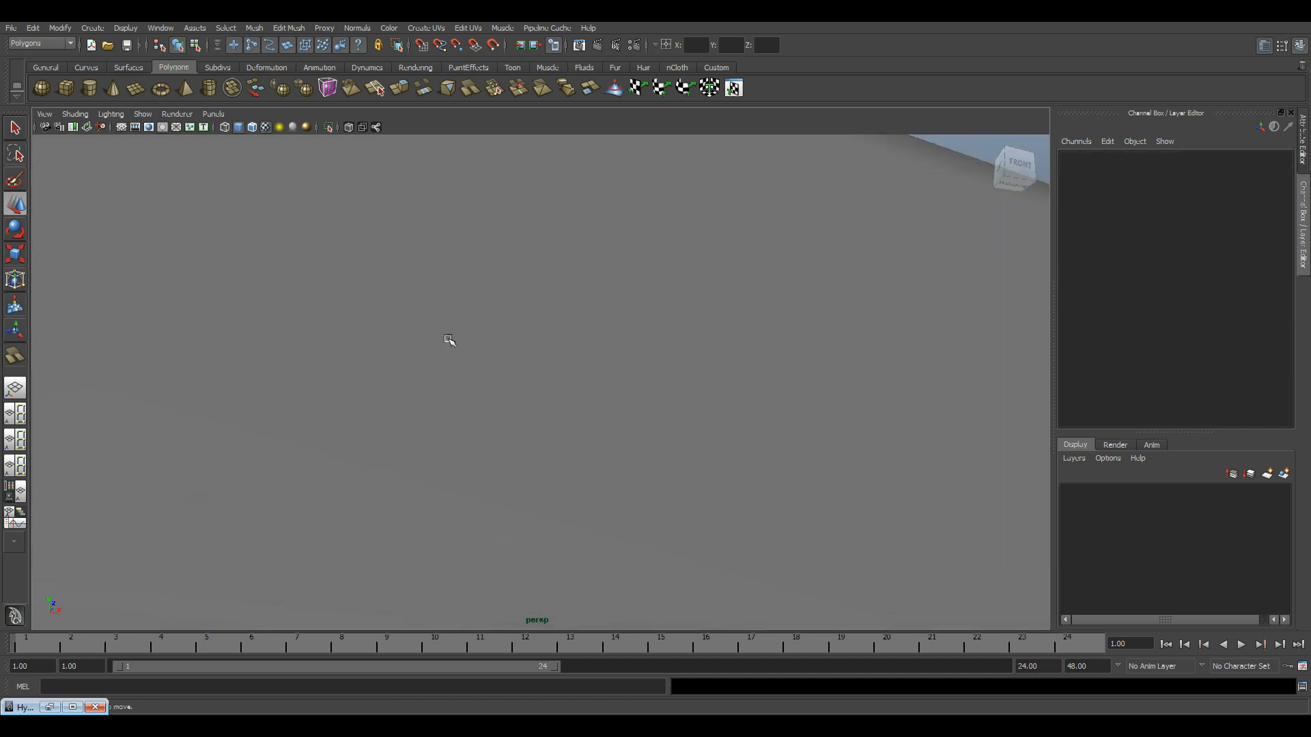
- Select the rocker's upper and vertical edges and bevel them
left_click_drag(449, 340, 474, 480, "alt")
scroll(475, 480, "down", 3)
right_click_drag(537, 367, 543, 299)
key("4")
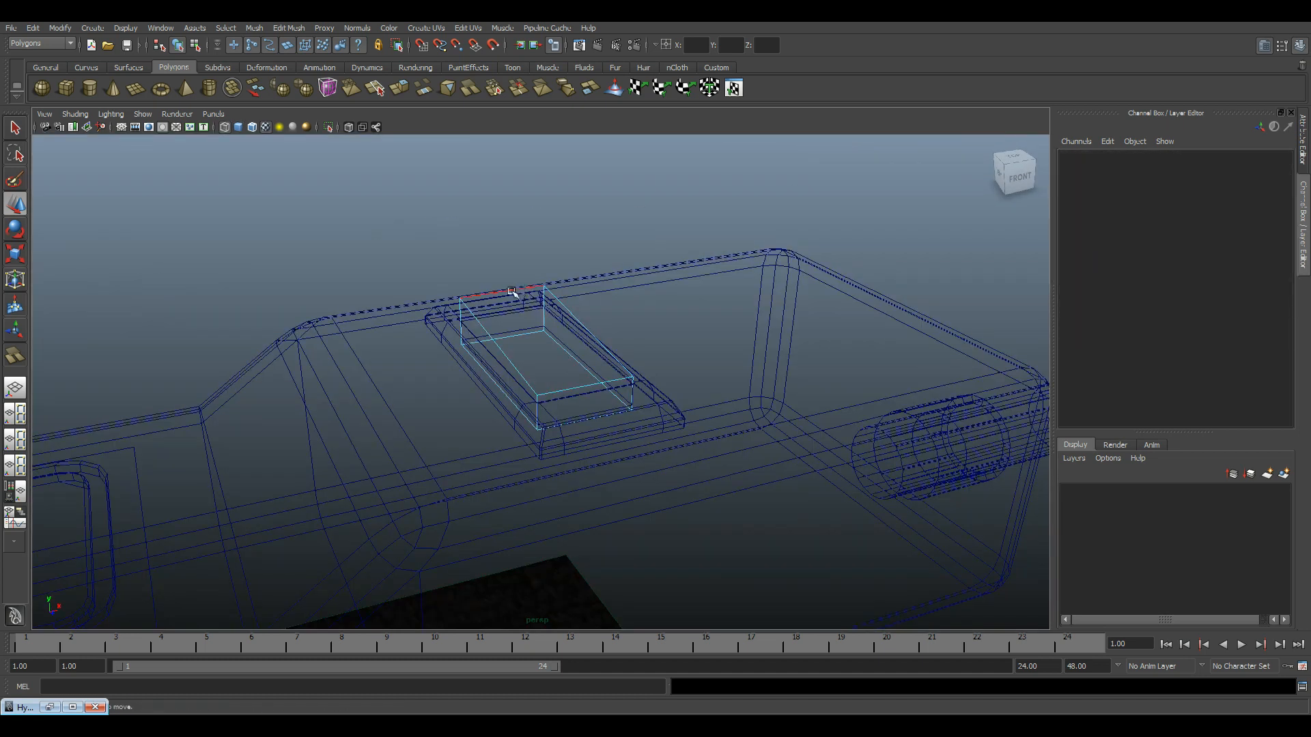
left_click_drag(708, 522, 710, 523)
key("5")
mouse_move(580, 430)
left_mouse_down("alt")
mouse_move(539, 509)
mouse_move(527, 459)
left_mouse_up("alt")
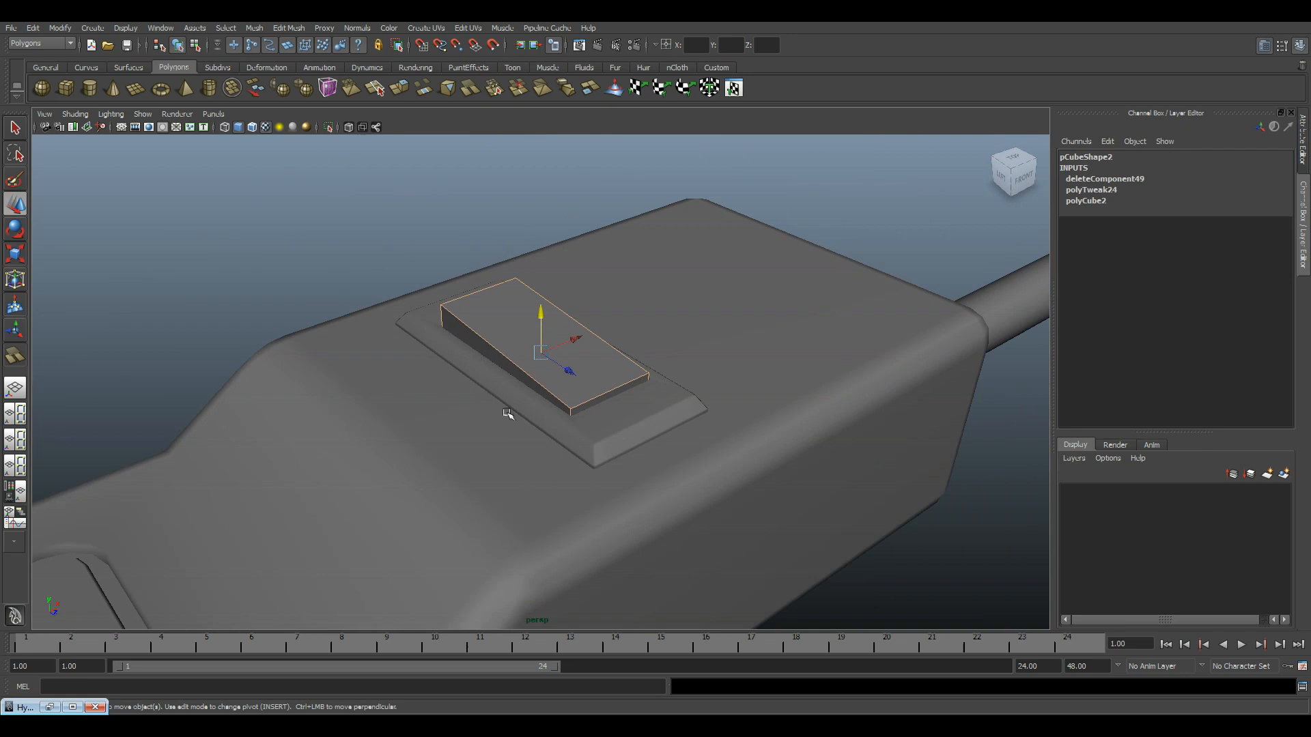
left_click(289, 28)
left_click(311, 424)
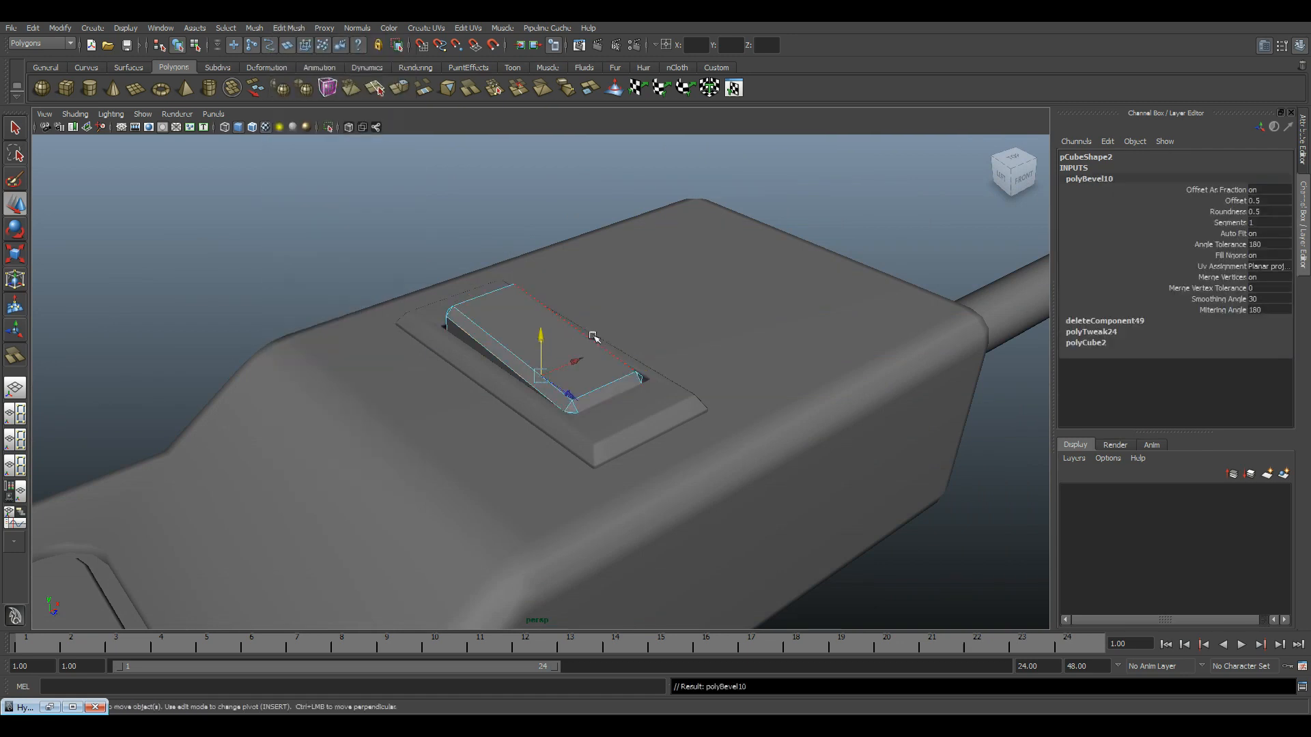
scroll(682, 355, "up", 2)
- Adjust the rocker's bevel offset against the reference photo, trying 0.3, 0.4 and 0.3 again
left_click(1250, 201)
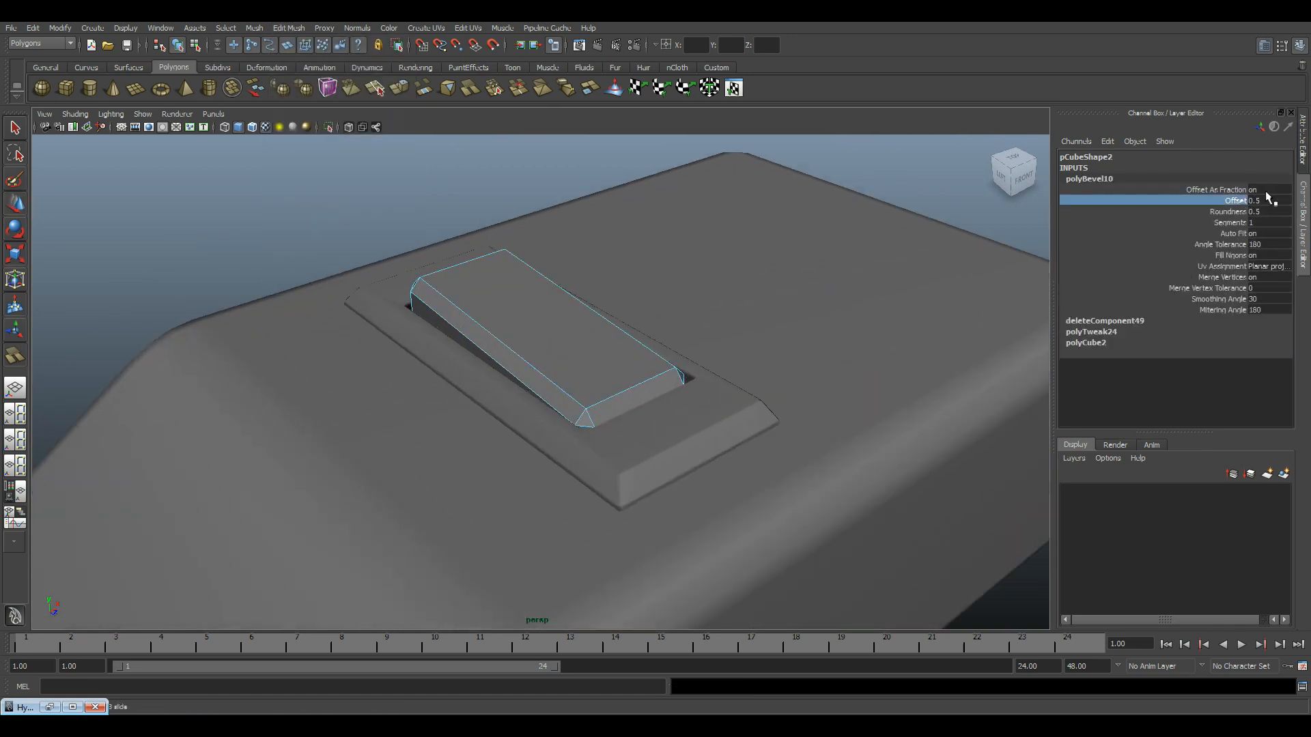
double_click(1263, 200)
type("0.3")
key("Return")
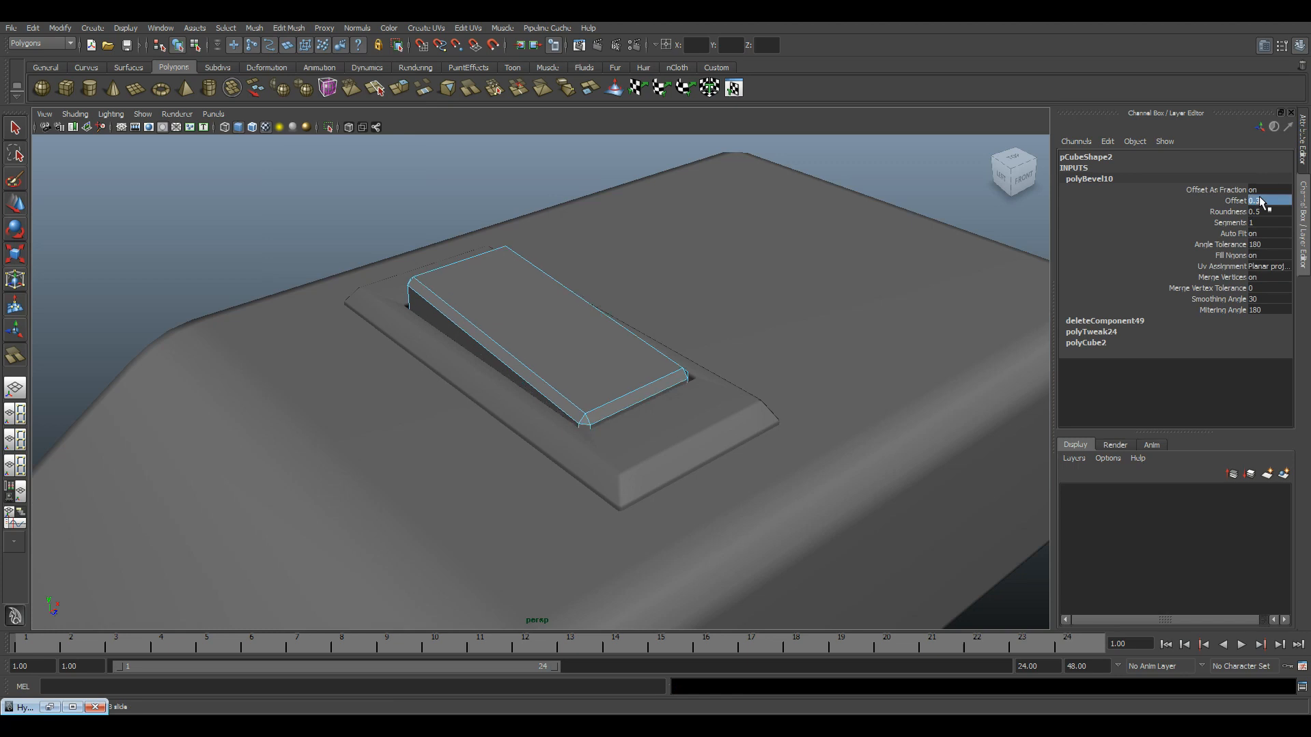
type(".4")
key("Return")
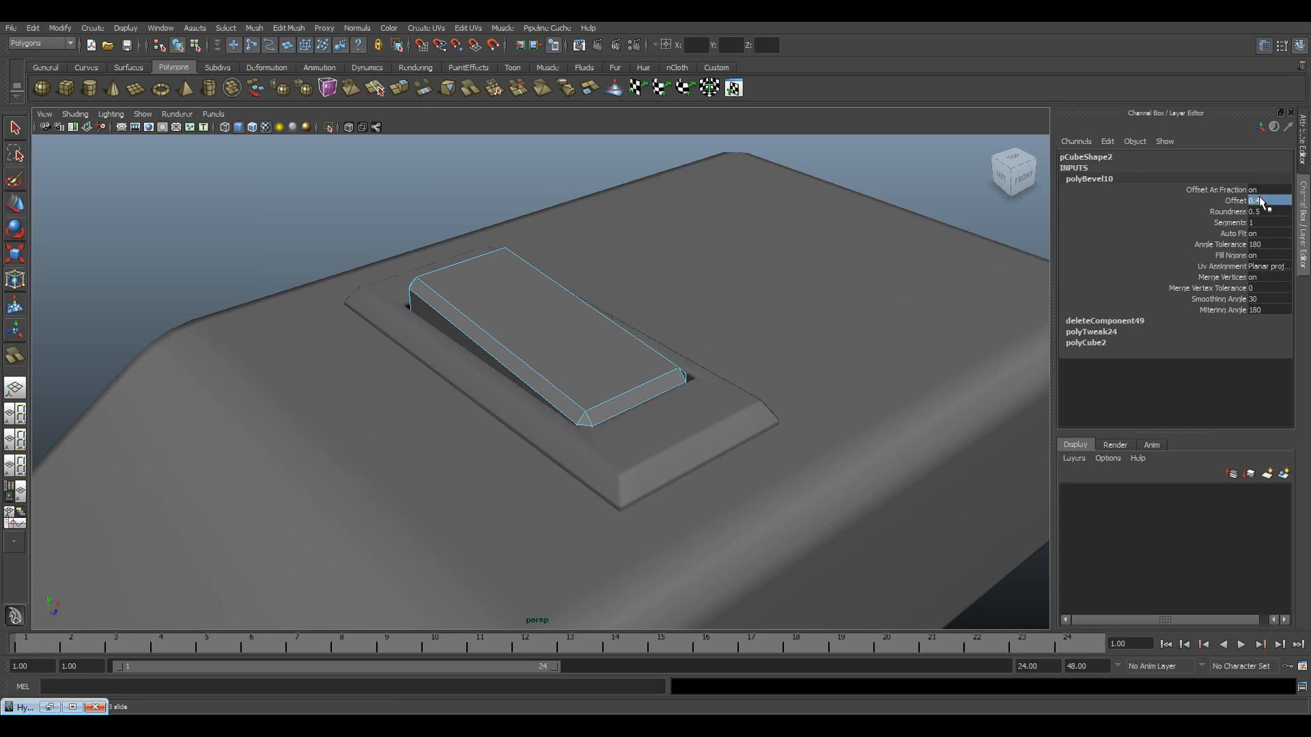
key("alt+Tab")
key("alt+Tab")
type("0.3")
key("Return")
type("2")
key("Return")
- Compare the bevelled rocker's shape with the red switch in the reference photo from the end of the strip
scroll(628, 306, "down", 5)
key("w")
left_click(842, 215)
left_click_drag(632, 386, 722, 339, "alt")
scroll(626, 410, "up", 5)
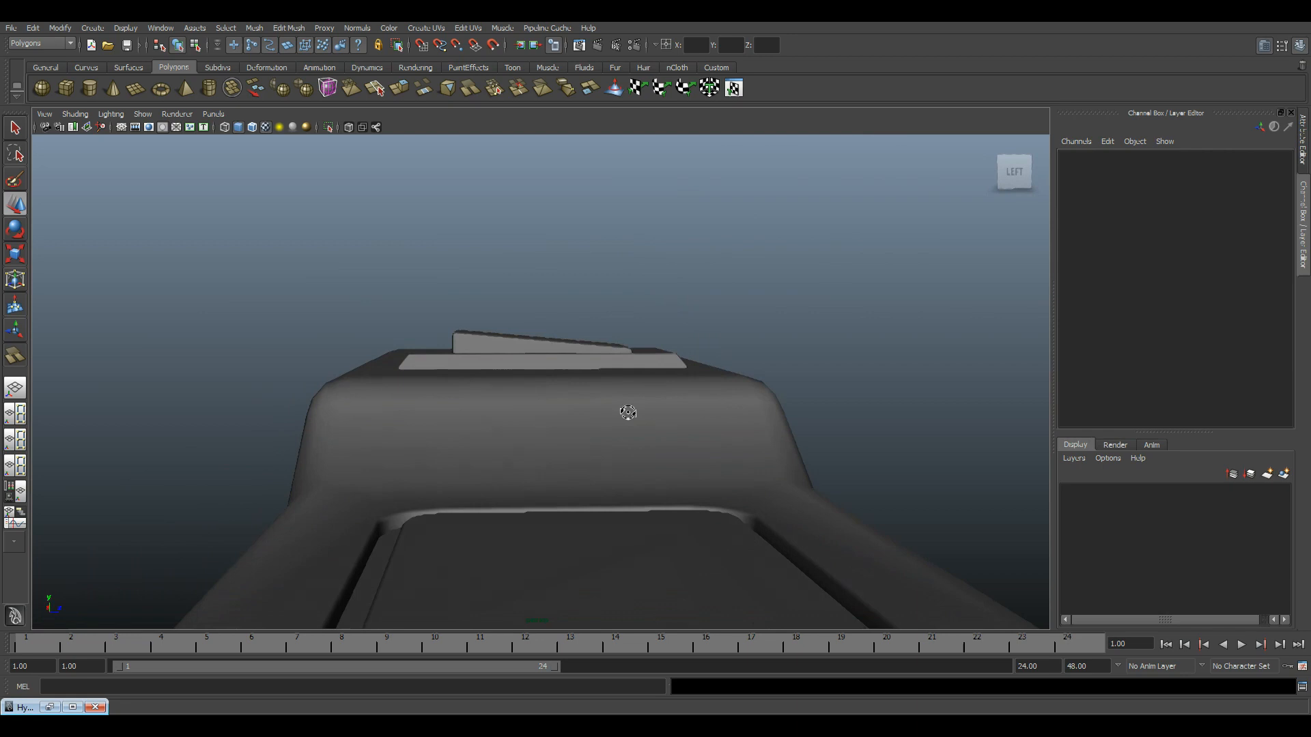
key("alt+Tab")
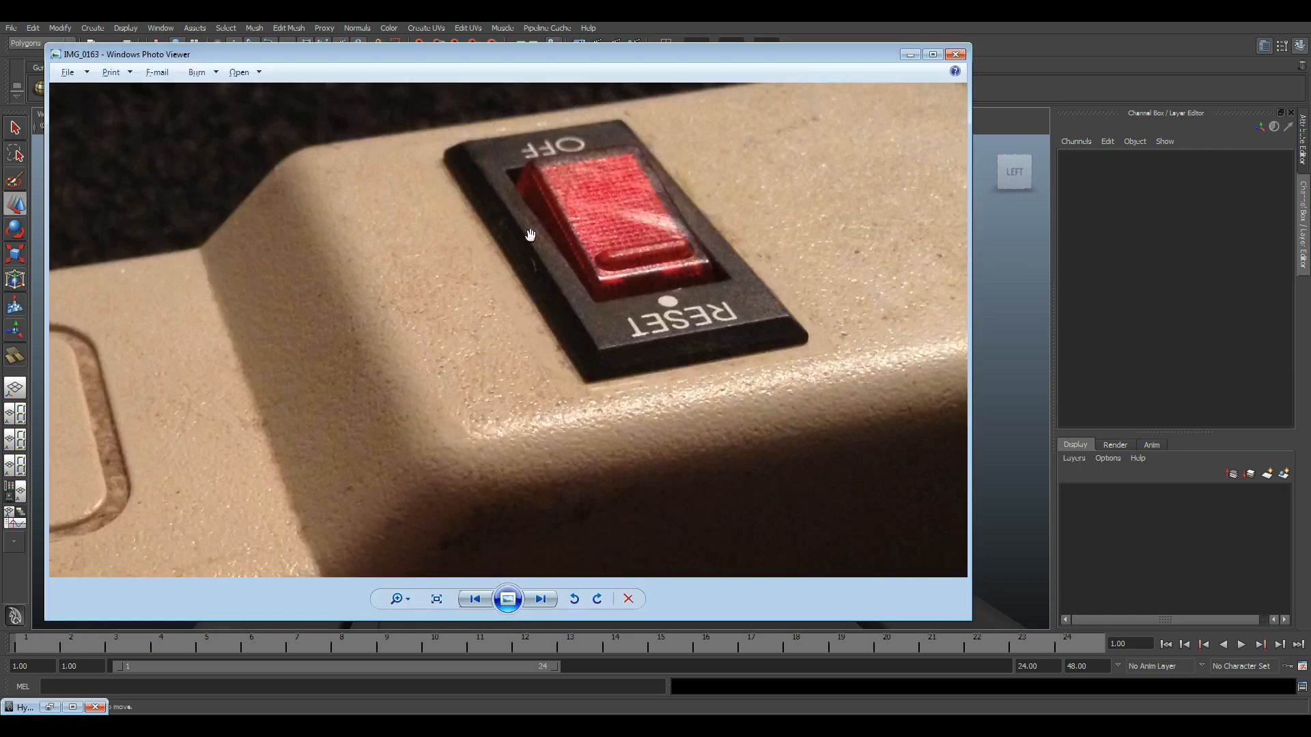
key("alt+Tab")
left_click_drag(397, 301, 408, 289, "alt")
left_click_drag(490, 337, 491, 338)
scroll(490, 337, "up", 3)
- Cut the rocker horizontally with the Cut Faces Tool in the side view, at the height of the switch plate
right_click_drag(507, 324, 591, 285)
left_click(528, 327)
key("space")
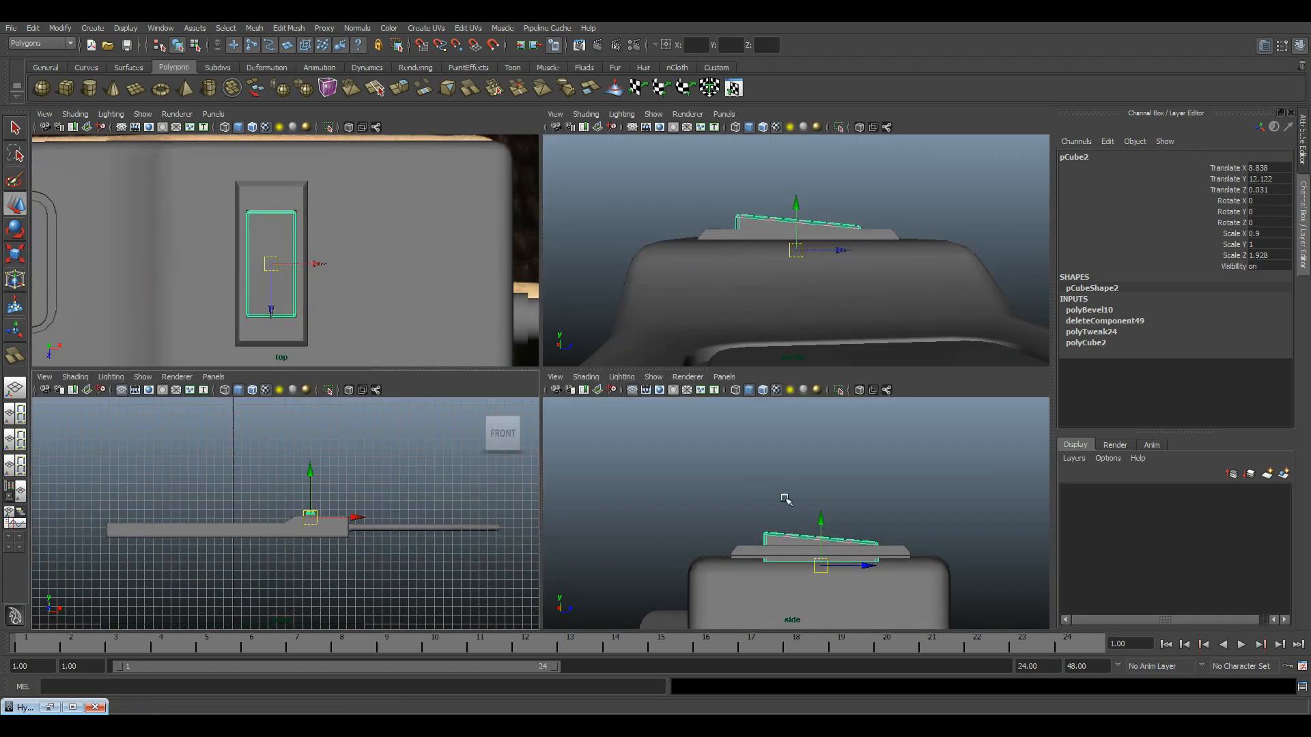
key("space")
key("space")
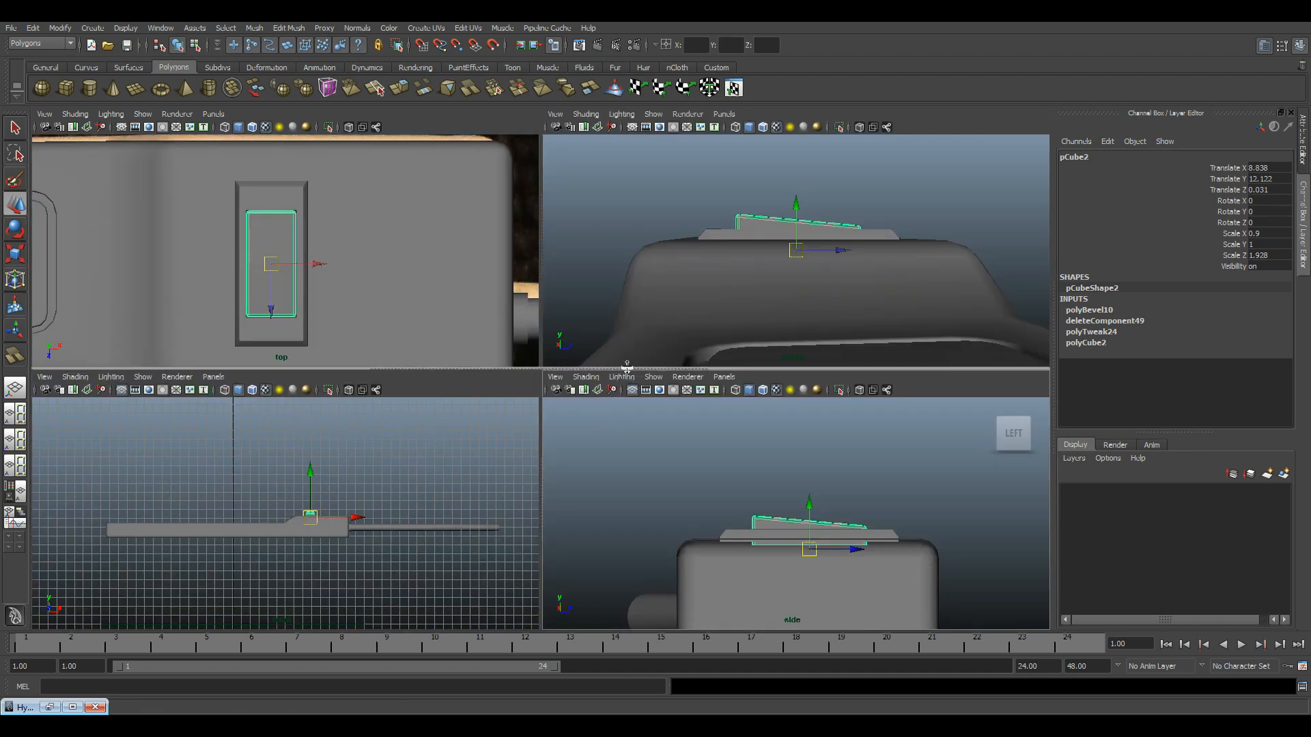
key("space")
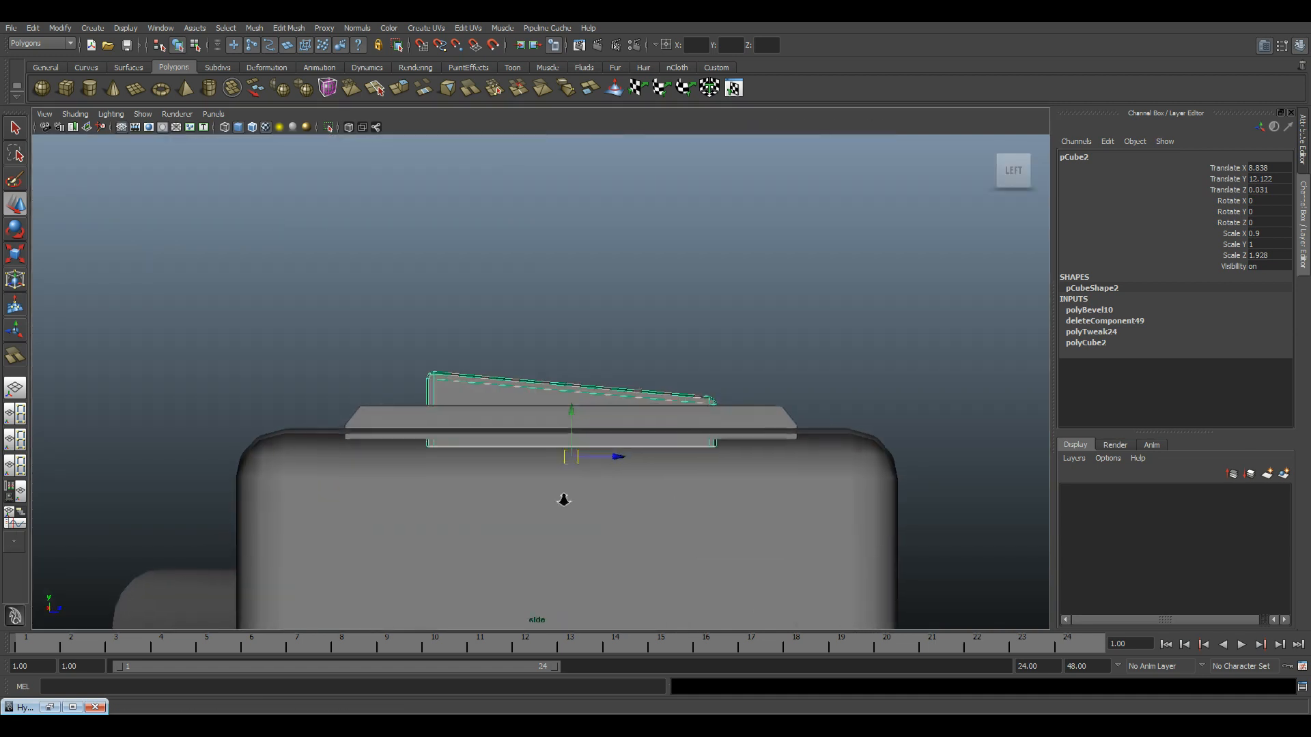
left_click(289, 28)
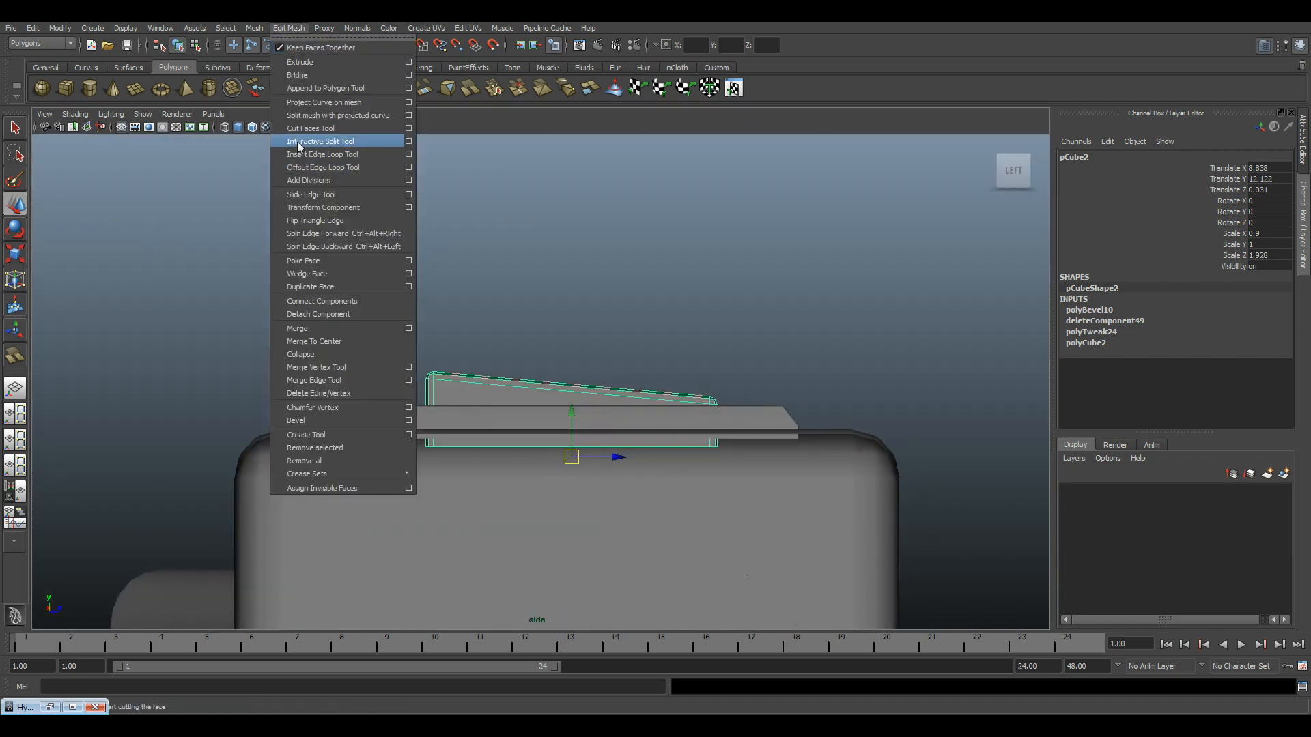
left_click(309, 125)
middle_click_drag(432, 382, 450, 336, "alt")
right_click_drag(451, 336, 452, 380, "alt")
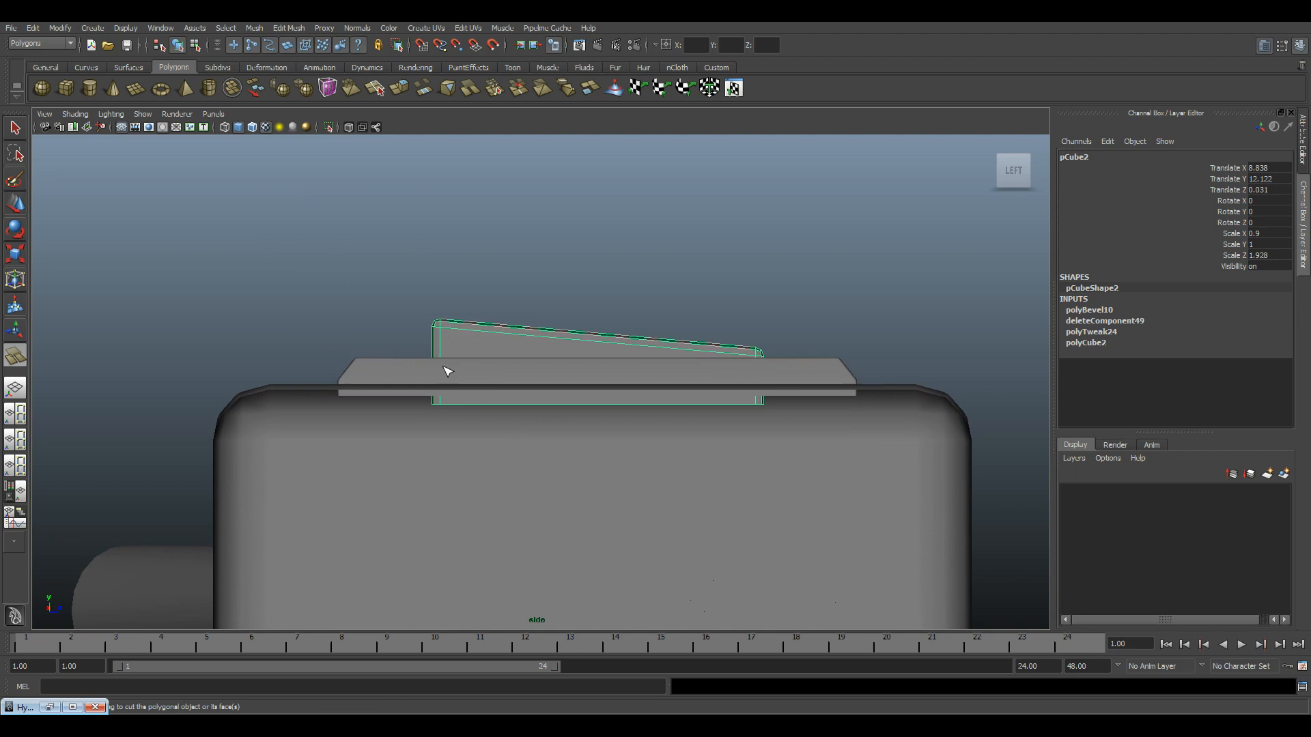
key("4")
left_click_drag(768, 378, 497, 389)
key("w")
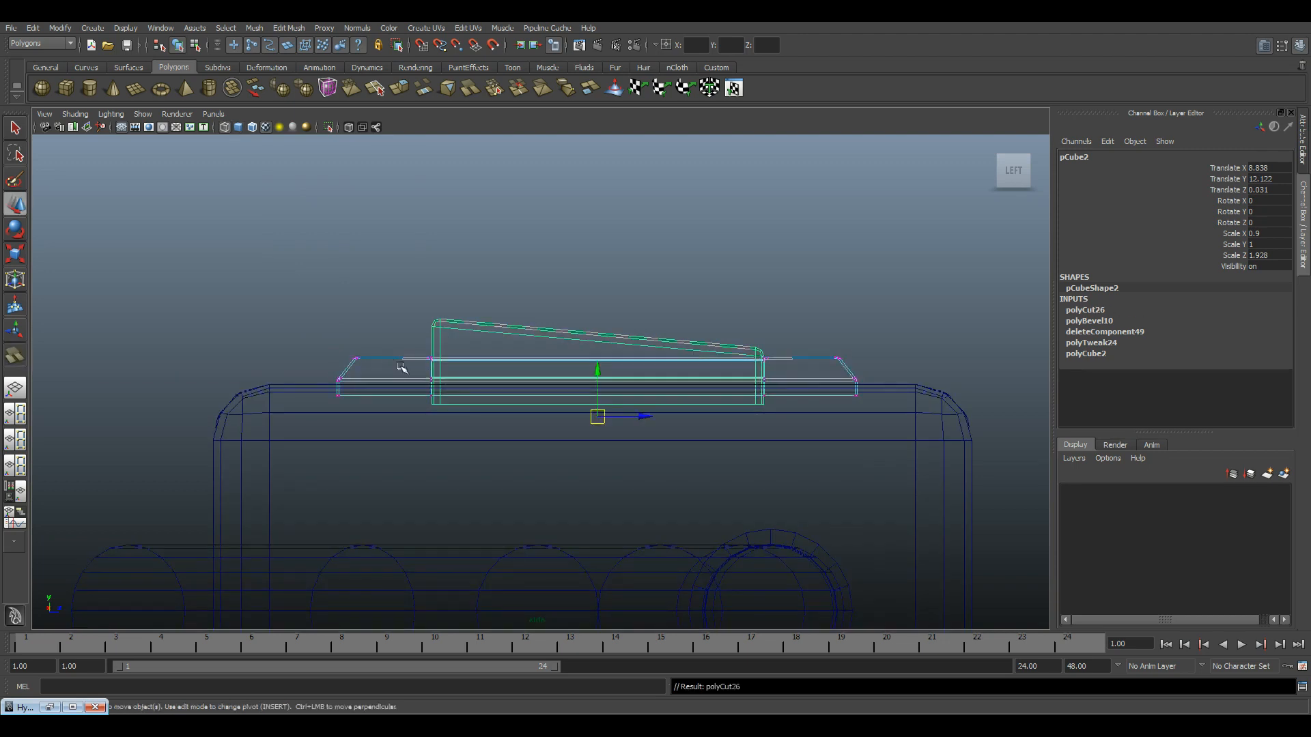
- Move the top vertices at the rocker's high end inward in the side view and rotate them slightly
right_click_drag(450, 323, 410, 319)
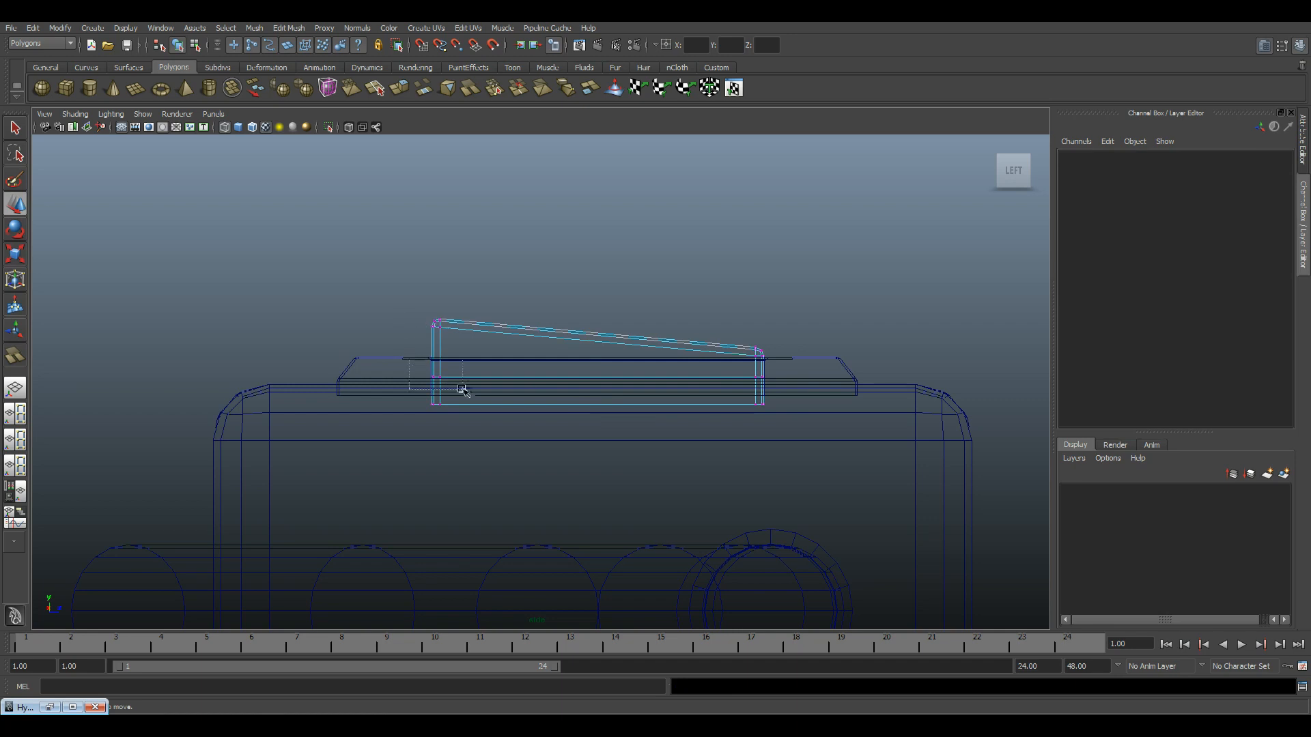
left_click_drag(418, 363, 463, 390)
mouse_move(434, 342)
left_mouse_down()
mouse_move(423, 327)
mouse_move(473, 341)
mouse_move(437, 326)
mouse_move(451, 325)
left_mouse_up()
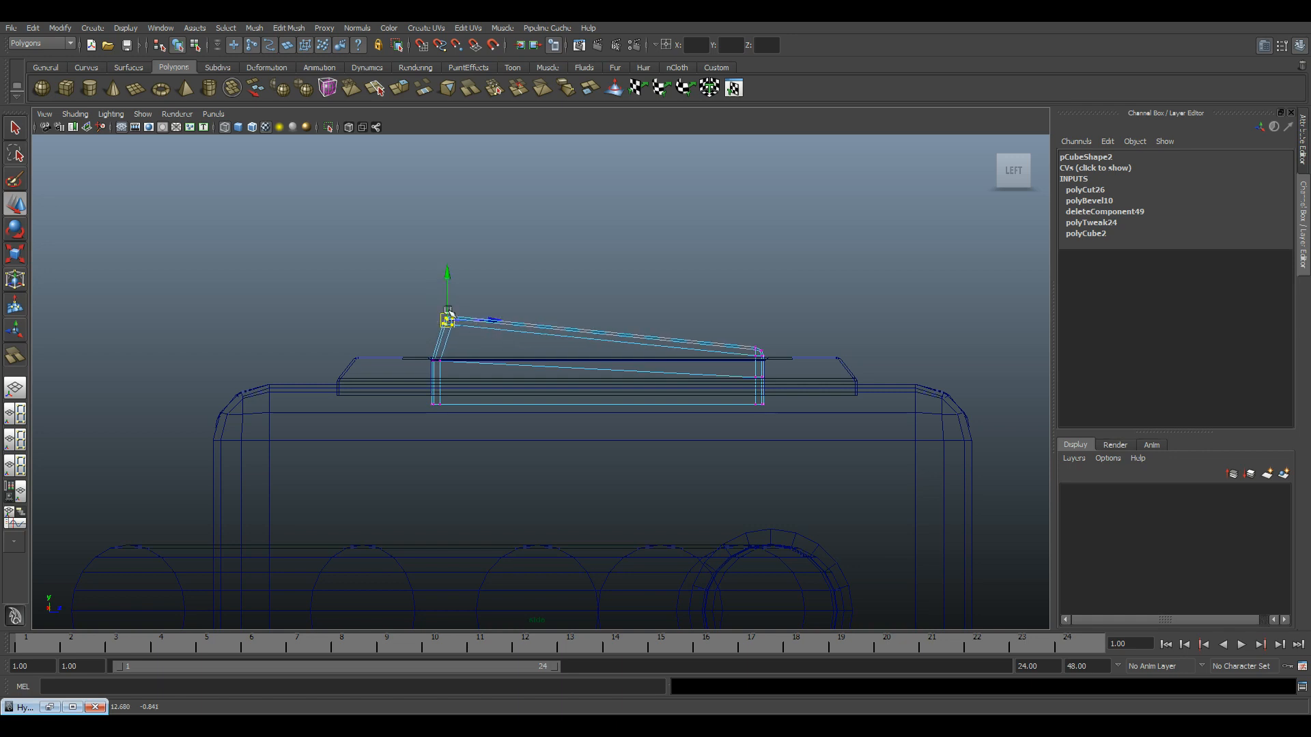
key("e")
left_click_drag(489, 362, 485, 363)
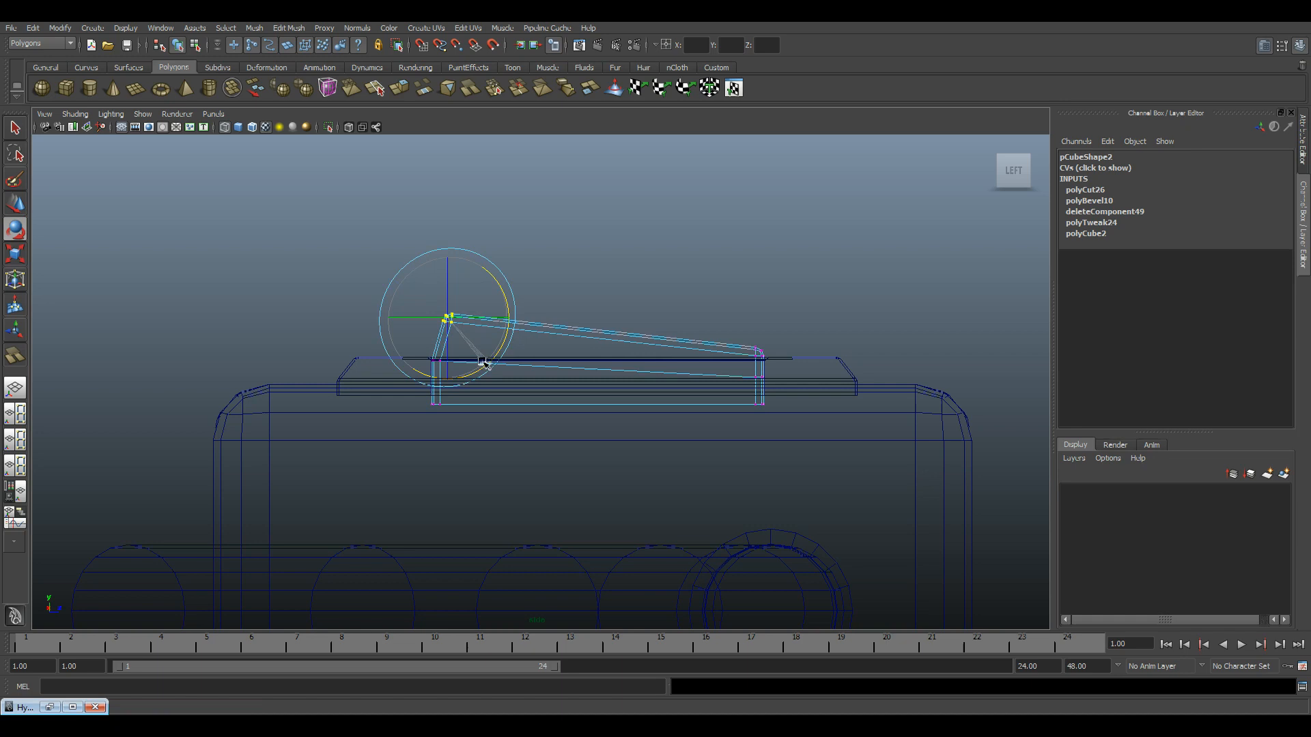
- Examine how the rocker's slanted end sits on the switch plate in shaded display
key("5")
scroll(649, 305, "down", 6)
left_click(669, 305)
scroll(670, 322, "down", 2)
key("space")
key("space")
left_click_drag(783, 239, 527, 351, "alt")
key("4")
left_click(502, 348)
key("5")
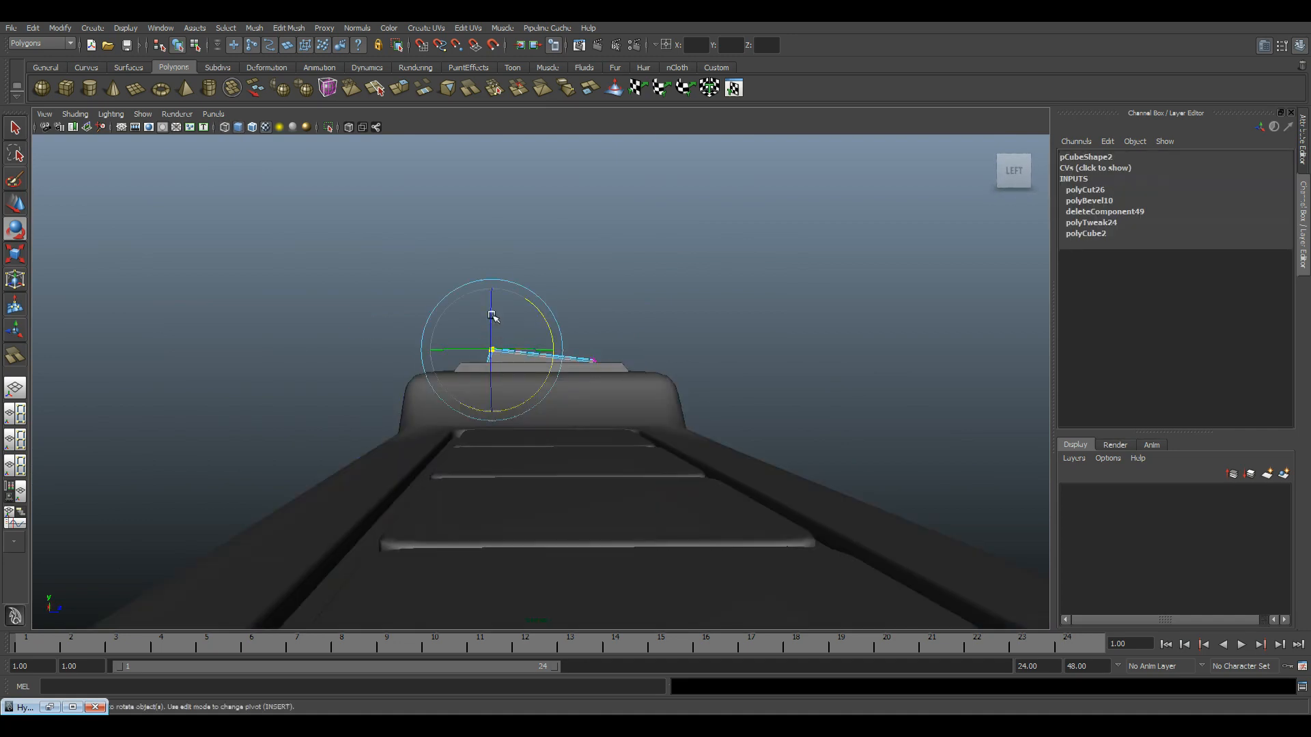
key("w")
scroll(751, 326, "down", 3)
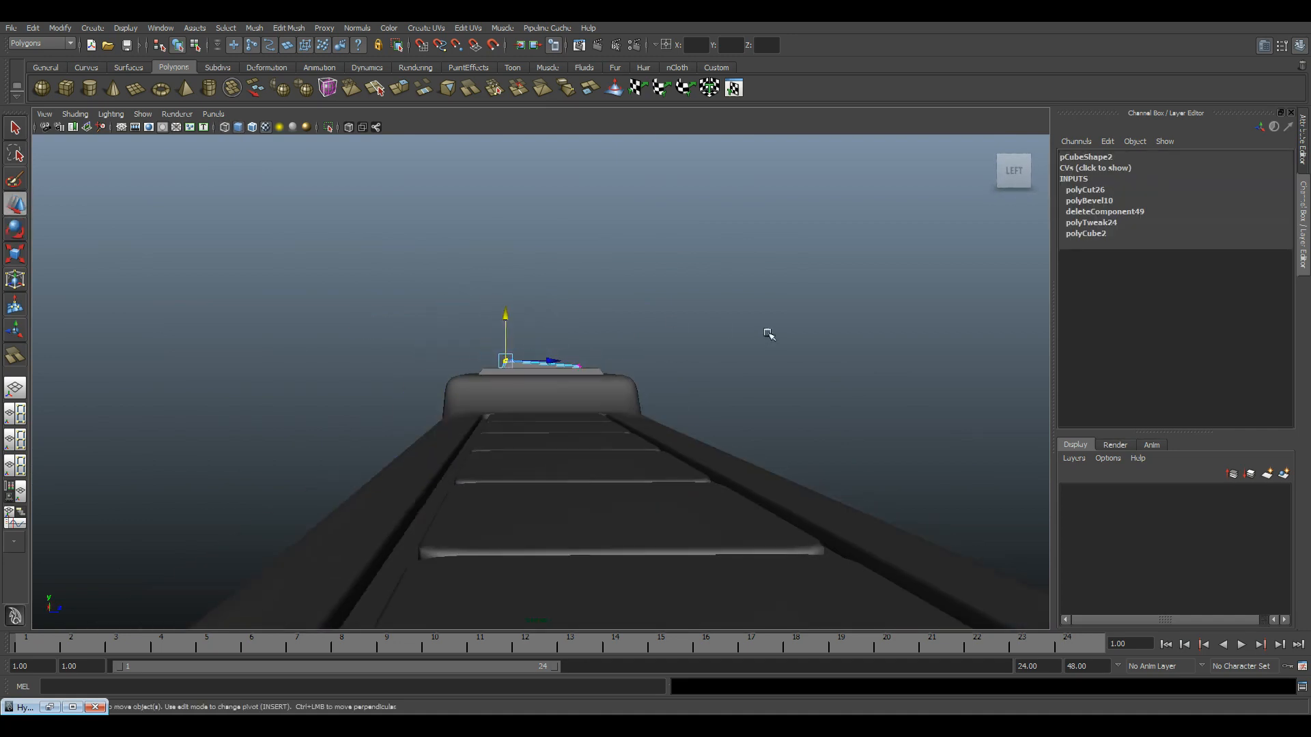
- Deselect the rocker vertices, check the switch from an angled perspective and save the scene
left_click(748, 354)
scroll(747, 354, "down", 3)
left_click_drag(748, 355, 555, 446, "alt")
left_click(624, 402)
scroll(624, 403, "down", 3)
left_click(690, 371)
left_click_drag(699, 392, 705, 365, "alt")
left_click_drag(628, 507, 659, 478, "alt")
scroll(663, 474, "down", 3)
mouse_move(668, 466)
middle_mouse_down("alt")
mouse_move(699, 411)
mouse_move(685, 466)
middle_mouse_up("alt")
key("ctrl+s")
scroll(679, 456, "up", 6)
scroll(648, 481, "down", 1)
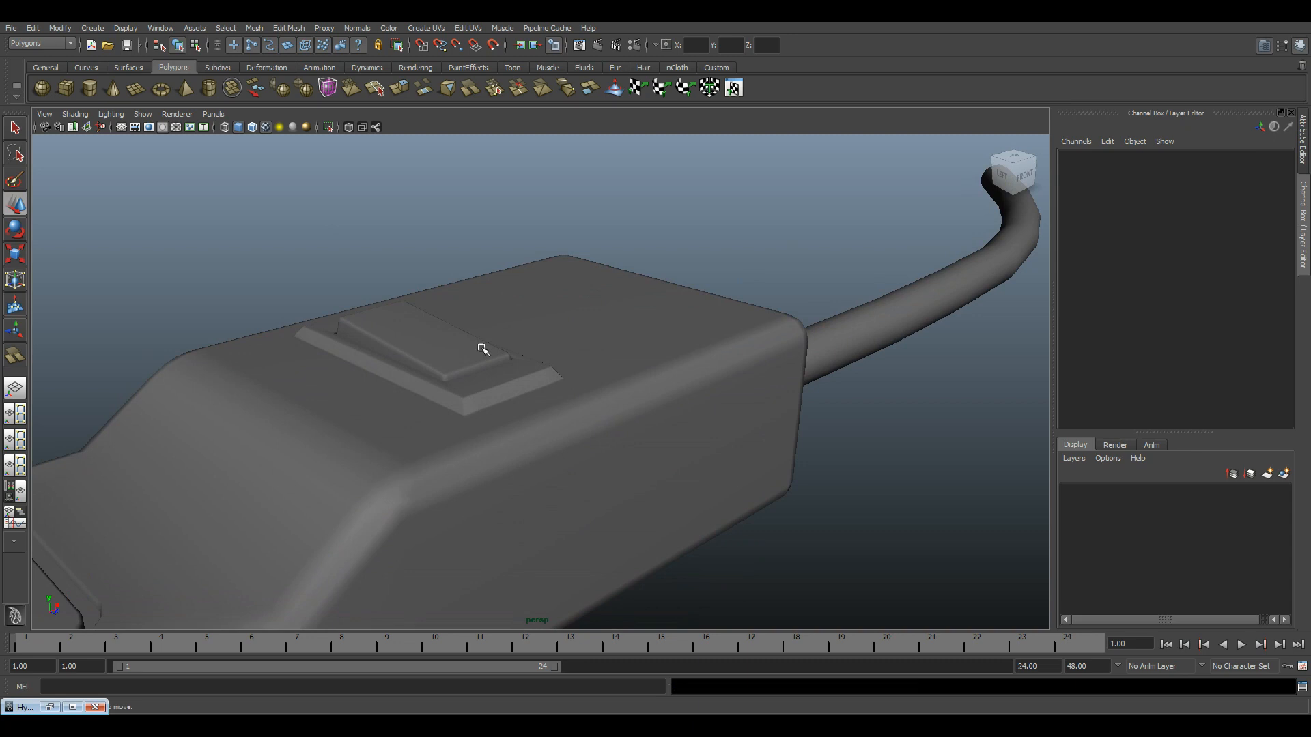
- Create a new Blinn material in the Hypershade and name it Switch
left_click(160, 28)
mouse_move(226, 60)
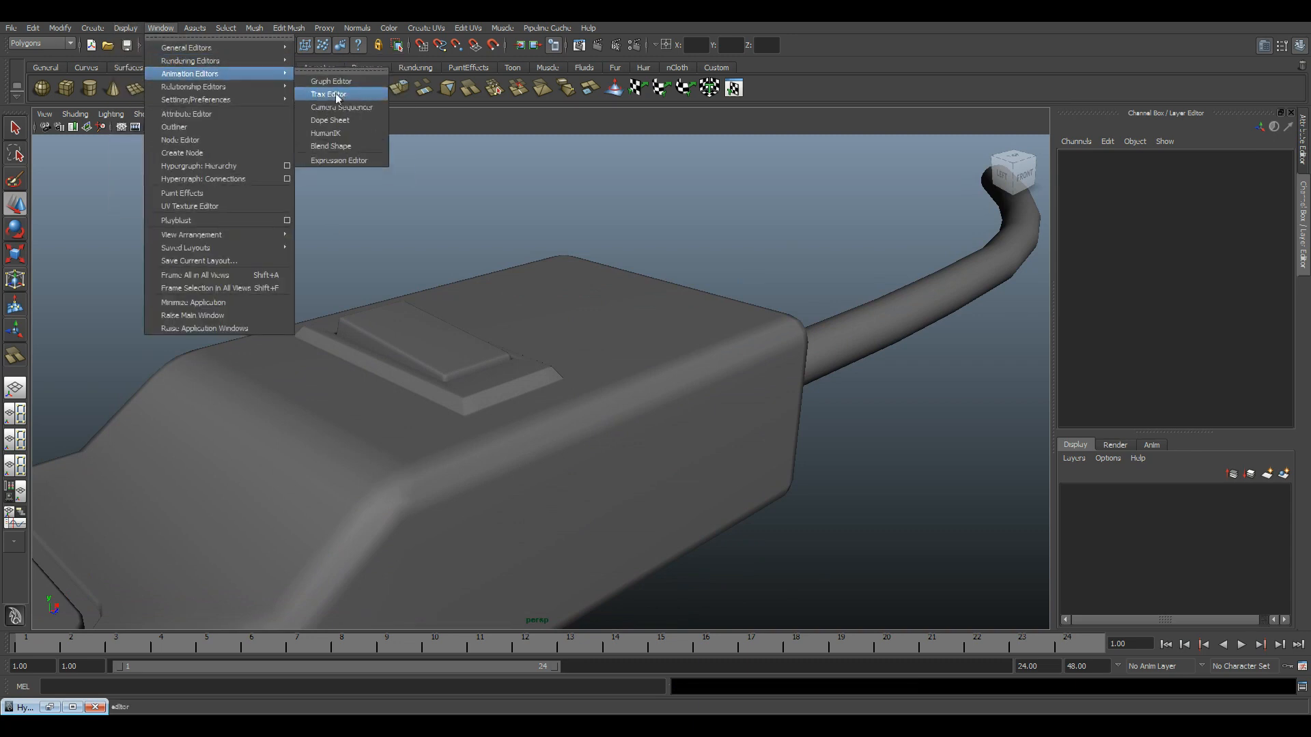
left_click(331, 94)
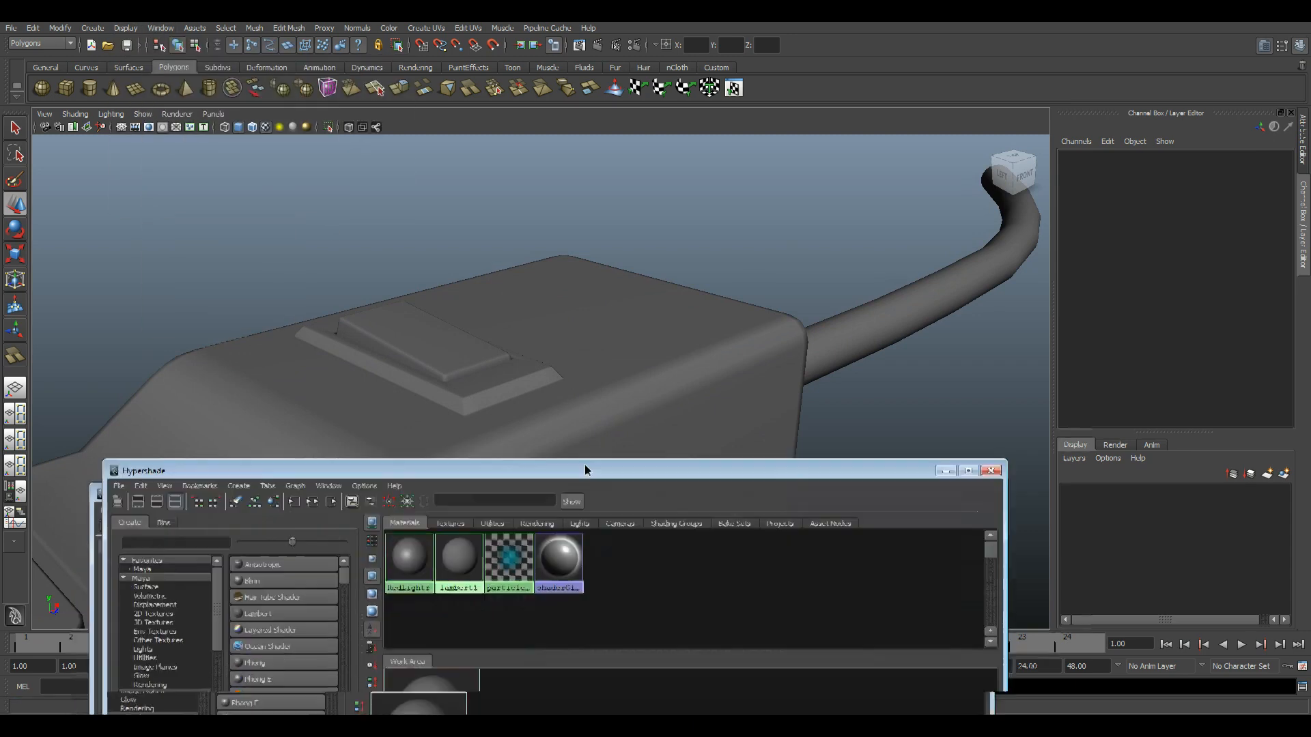
left_click_drag(504, 197, 310, 454)
left_click(225, 563)
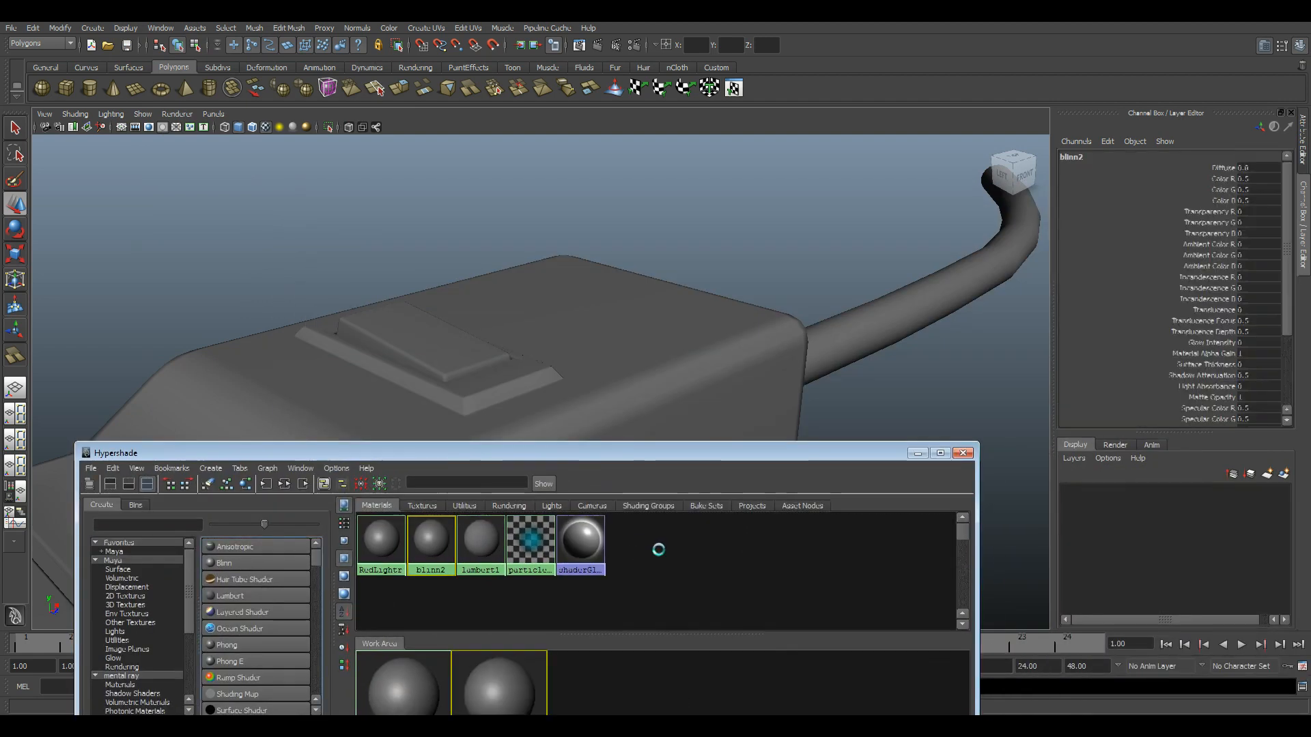
double_click(425, 581, "ctrl")
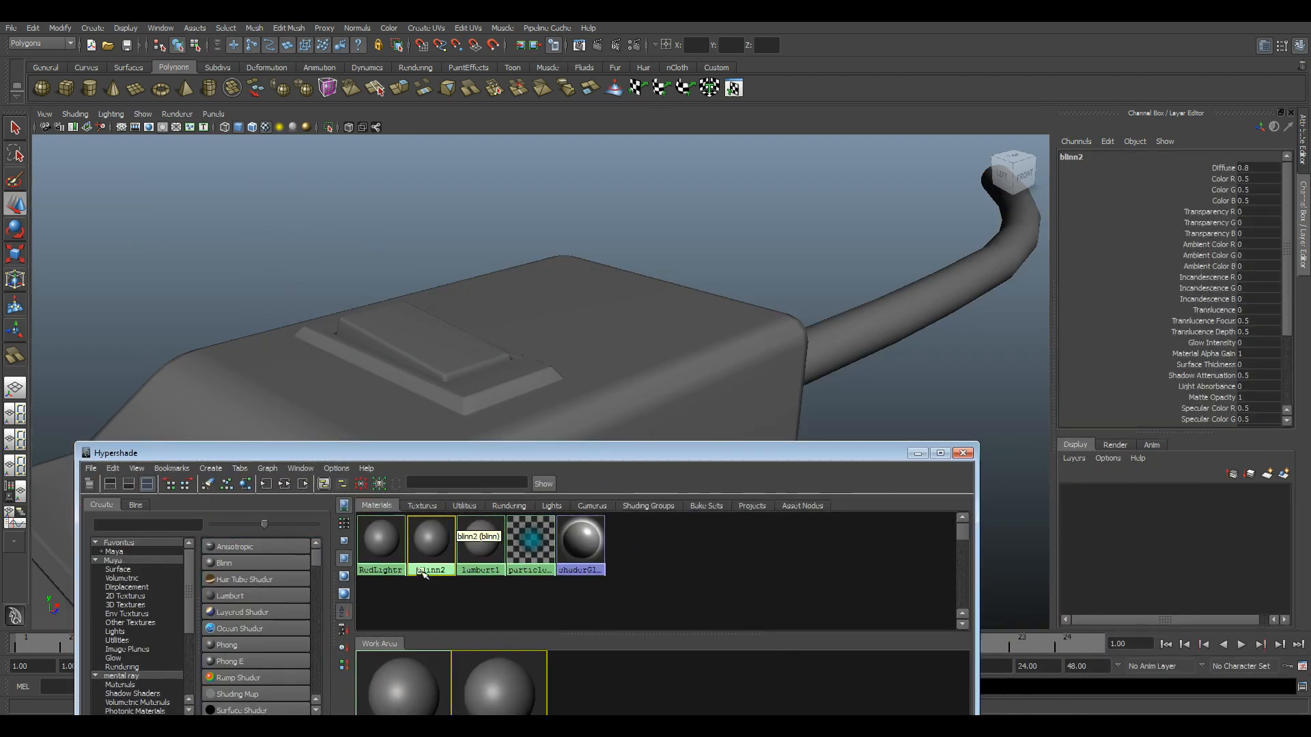
type("Switch")
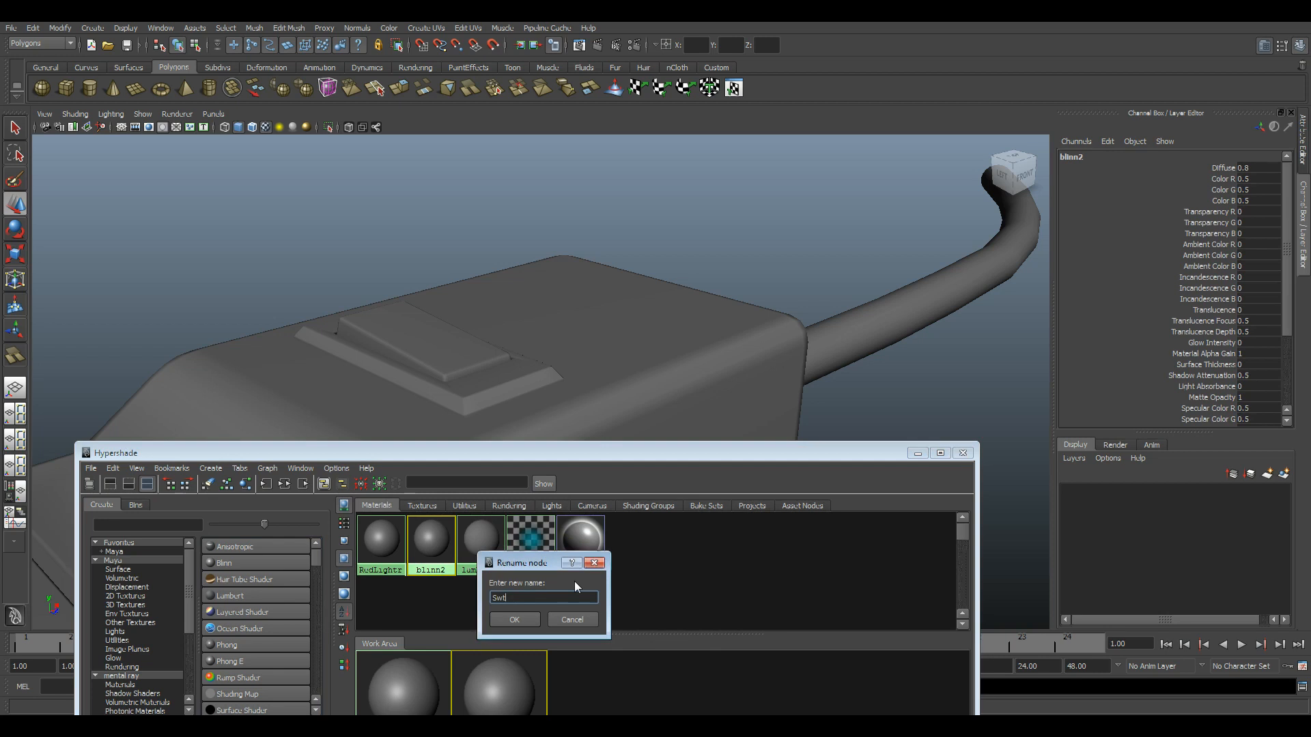
key("Return")
- Assign the Switch material to the rocker and make its colour dark red, with saturation about 0.53 and value 0.5
middle_click_drag(430, 564, 402, 356)
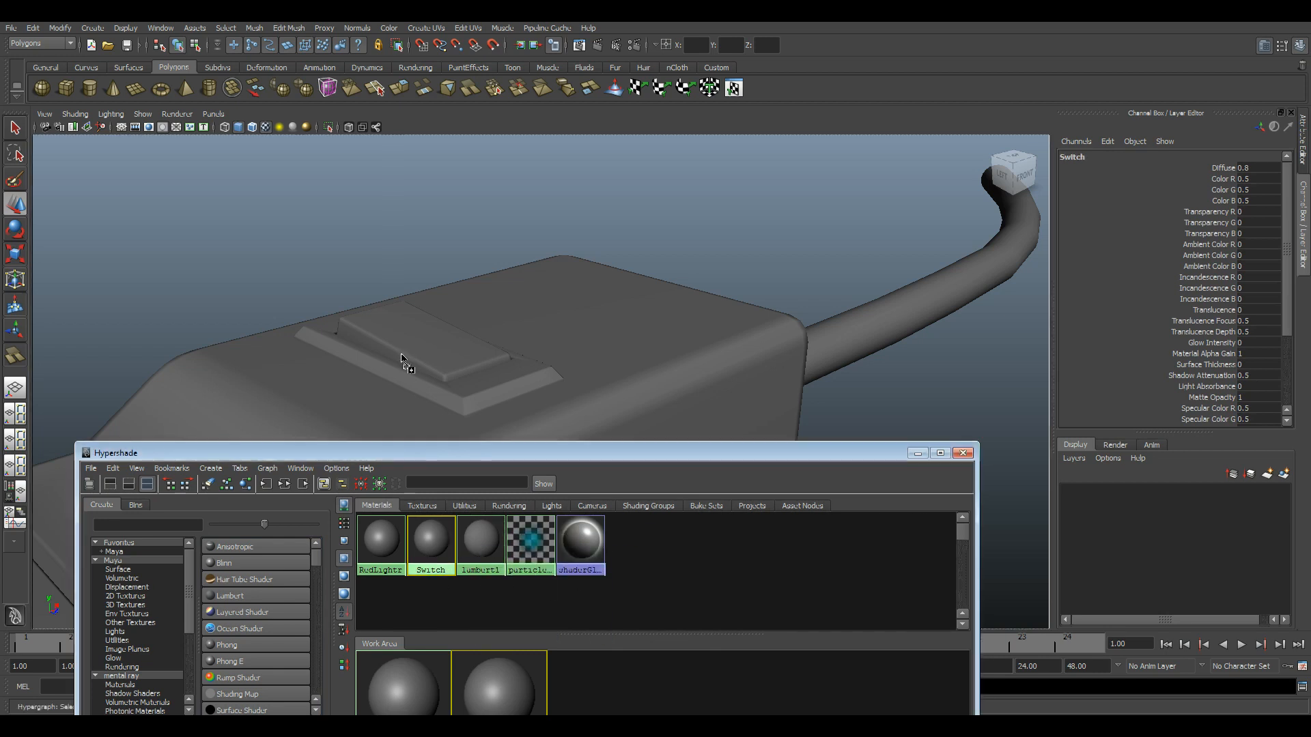
double_click(432, 552)
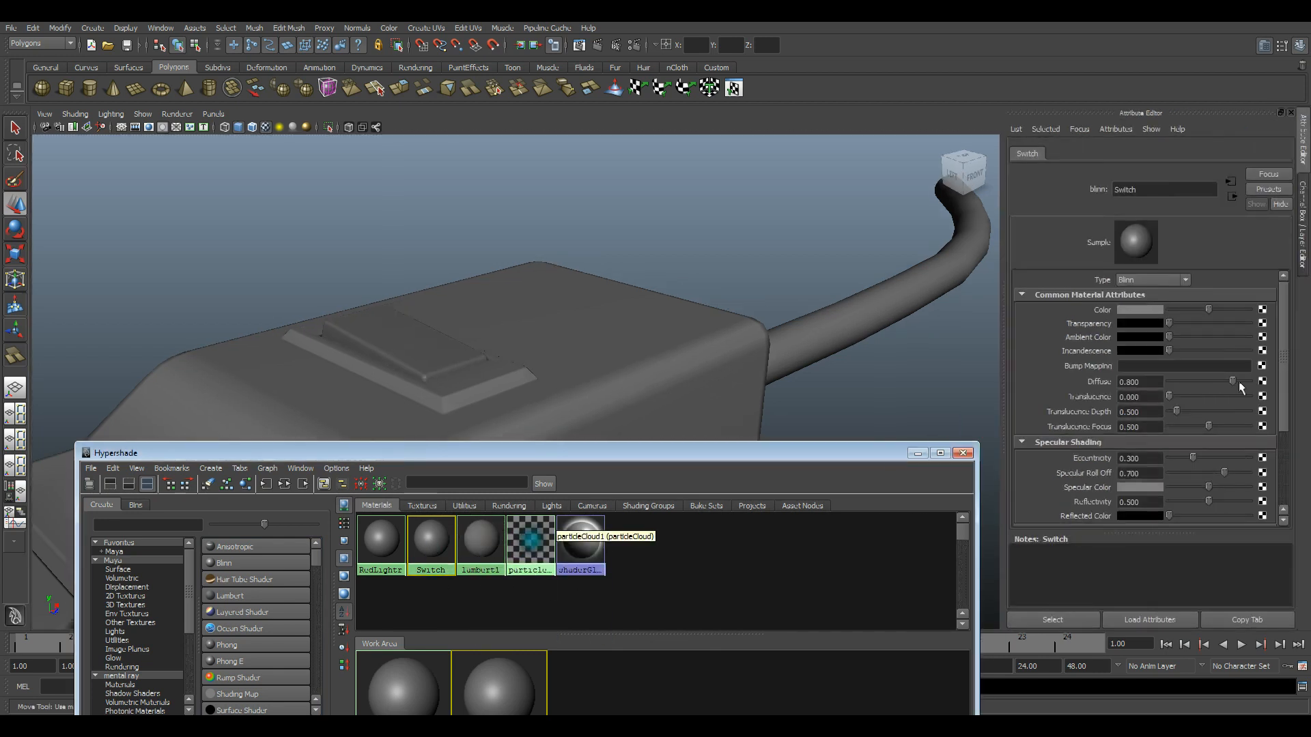
left_click(1136, 308)
mouse_move(1066, 362)
left_mouse_down()
mouse_move(1100, 361)
mouse_move(1077, 364)
left_mouse_up()
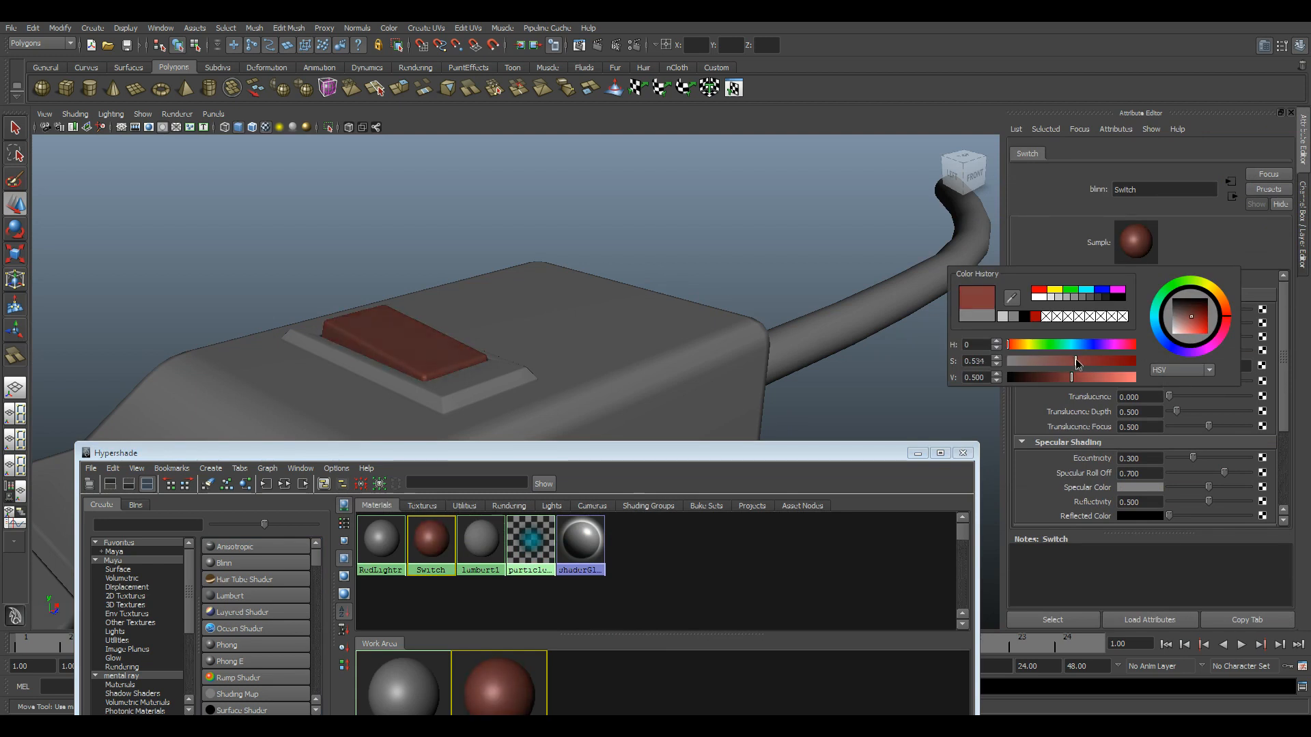
left_click(747, 587)
- Create a second Blinn material in the Hypershade and name it Black
scroll(530, 422, "down", 5)
right_click_drag(549, 373, 728, 461, "alt")
middle_click_drag(649, 301, 544, 304, "alt")
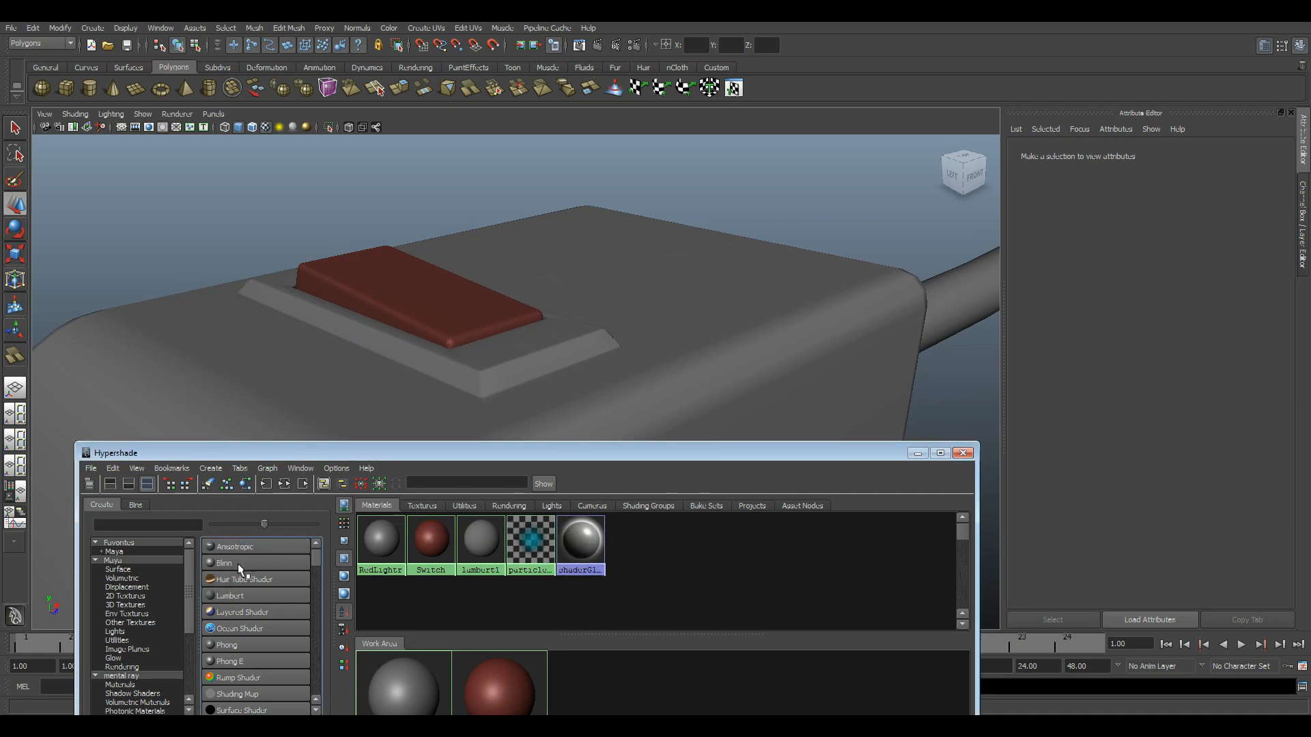
left_click(607, 727)
left_click(601, 672)
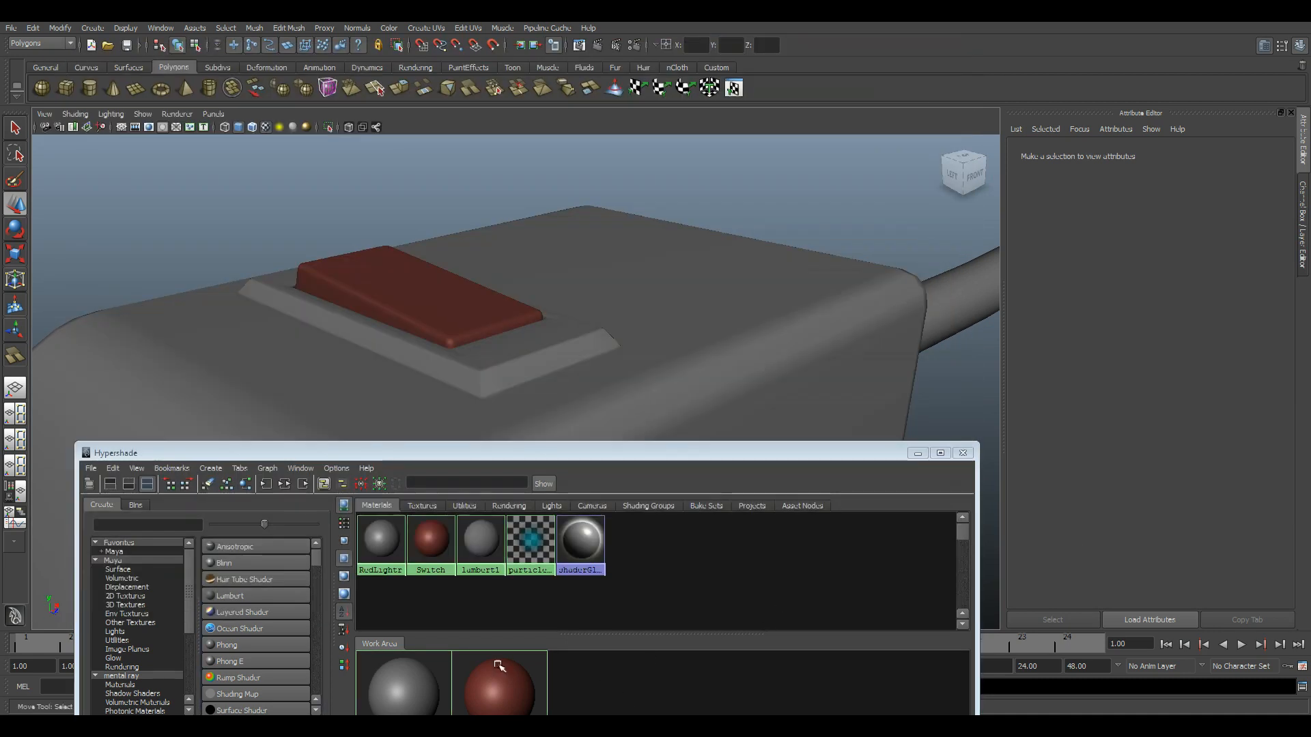
middle_click_drag(211, 561, 614, 698)
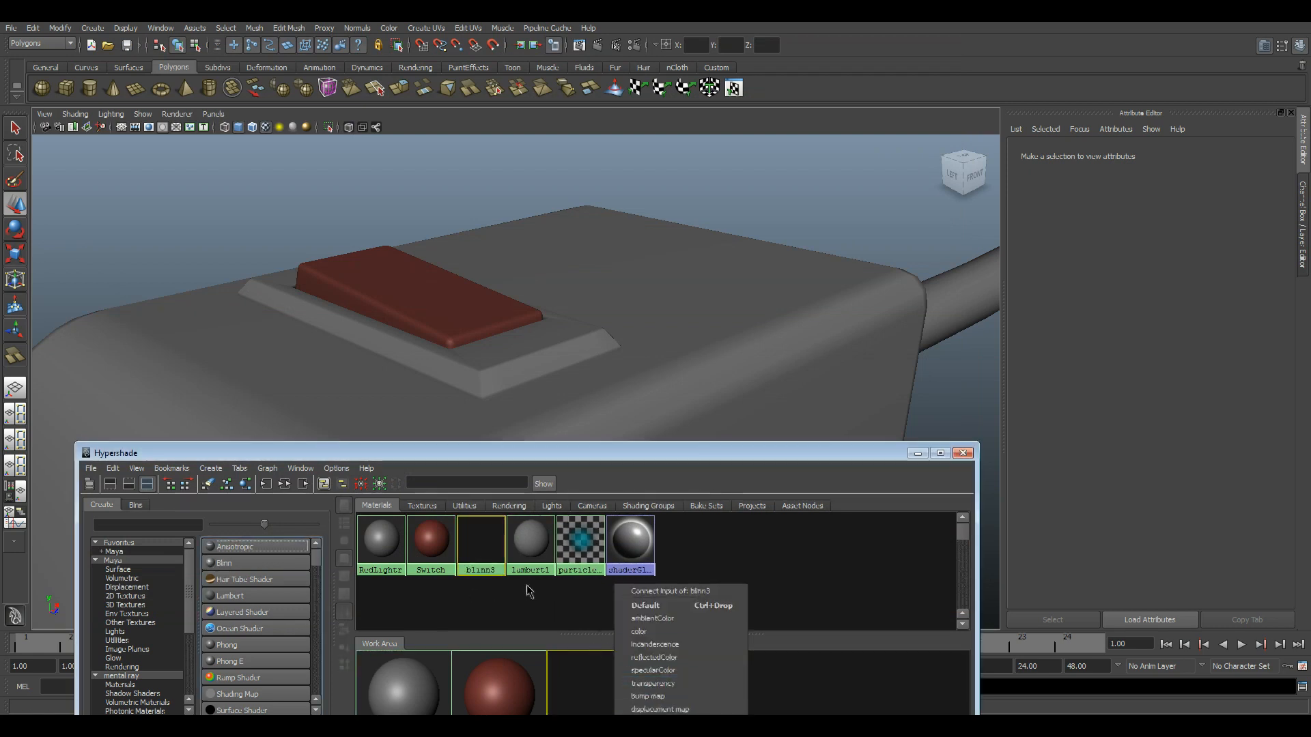
left_click(526, 588)
right_click_drag(480, 536, 595, 571)
key("BackSpace")
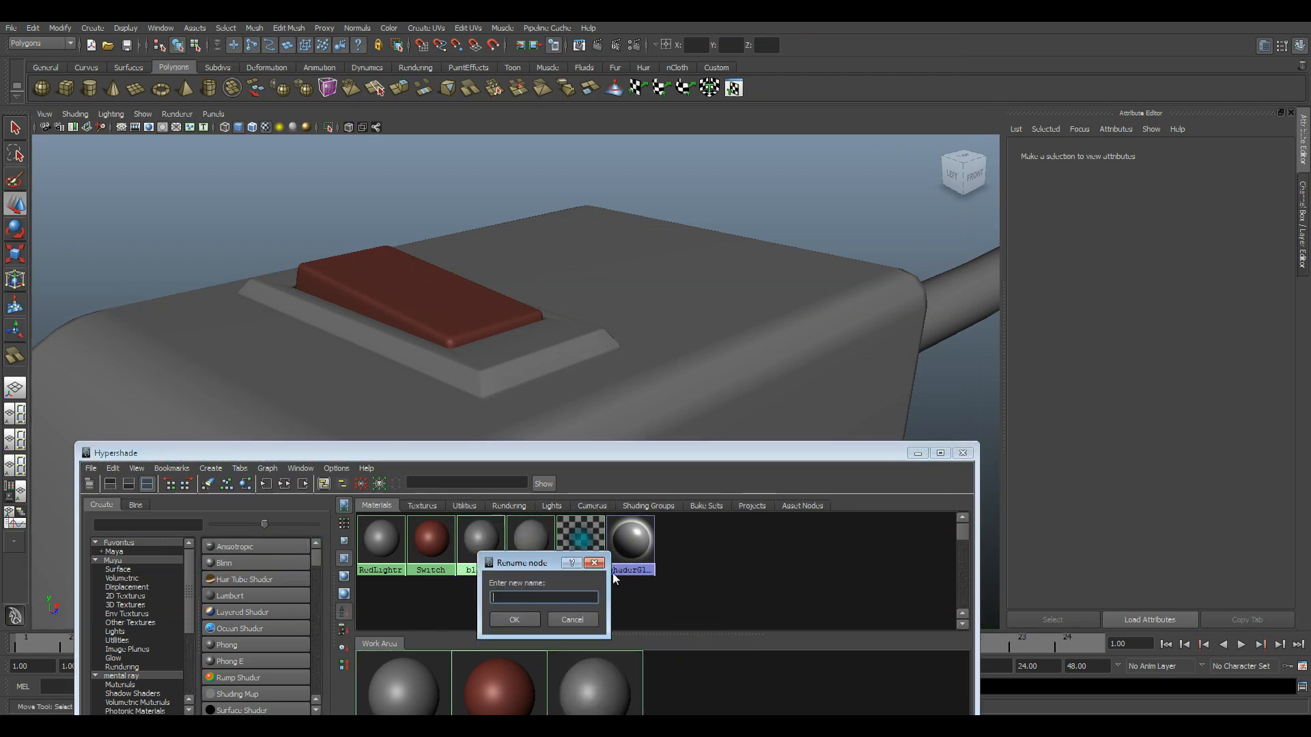
type("Black")
key("Return")
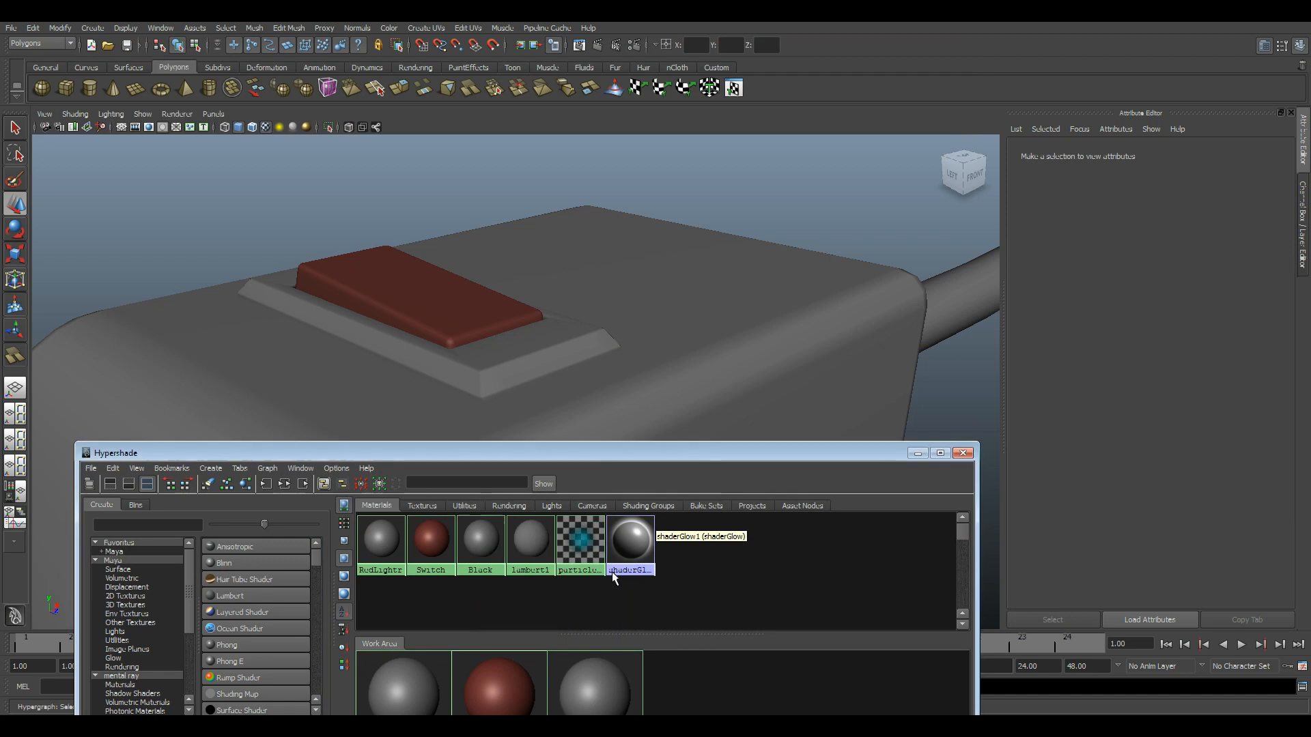
- Assign the Black material to the switch plate and darken its colour to a value of about 0.157
left_click(481, 541)
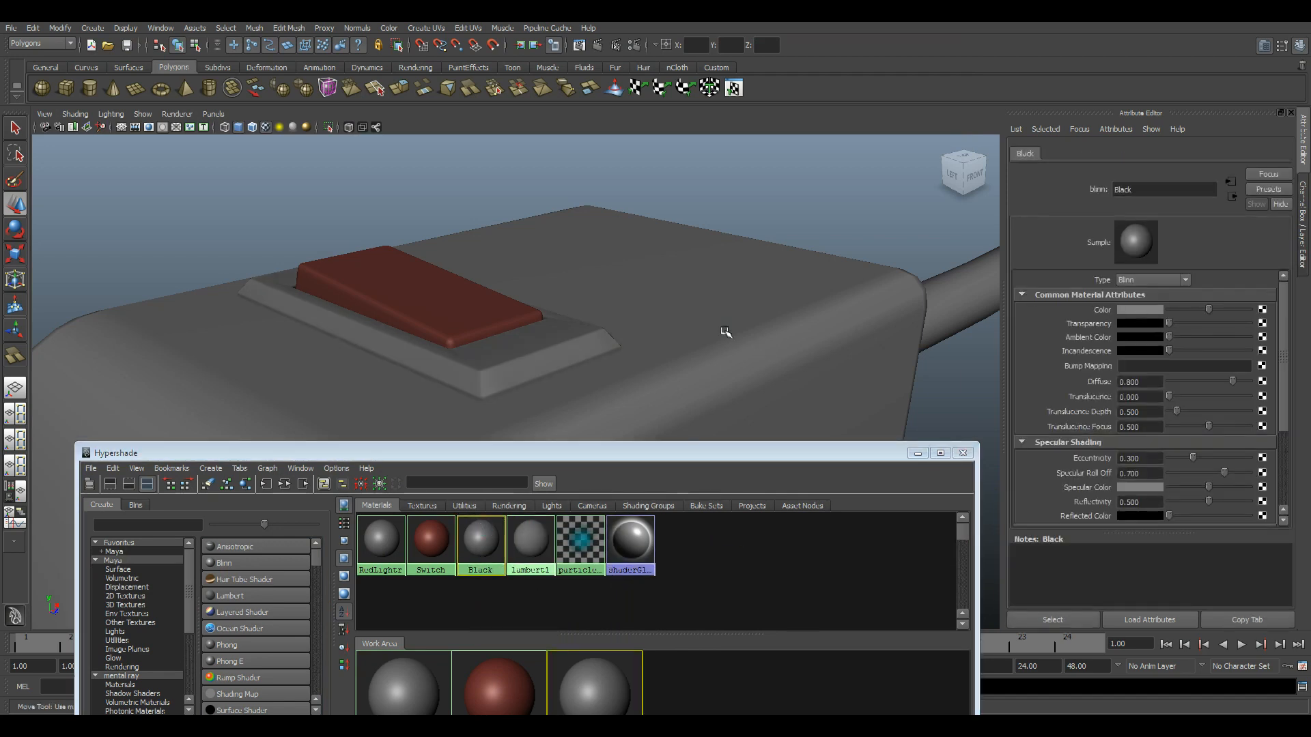
left_click(1139, 310)
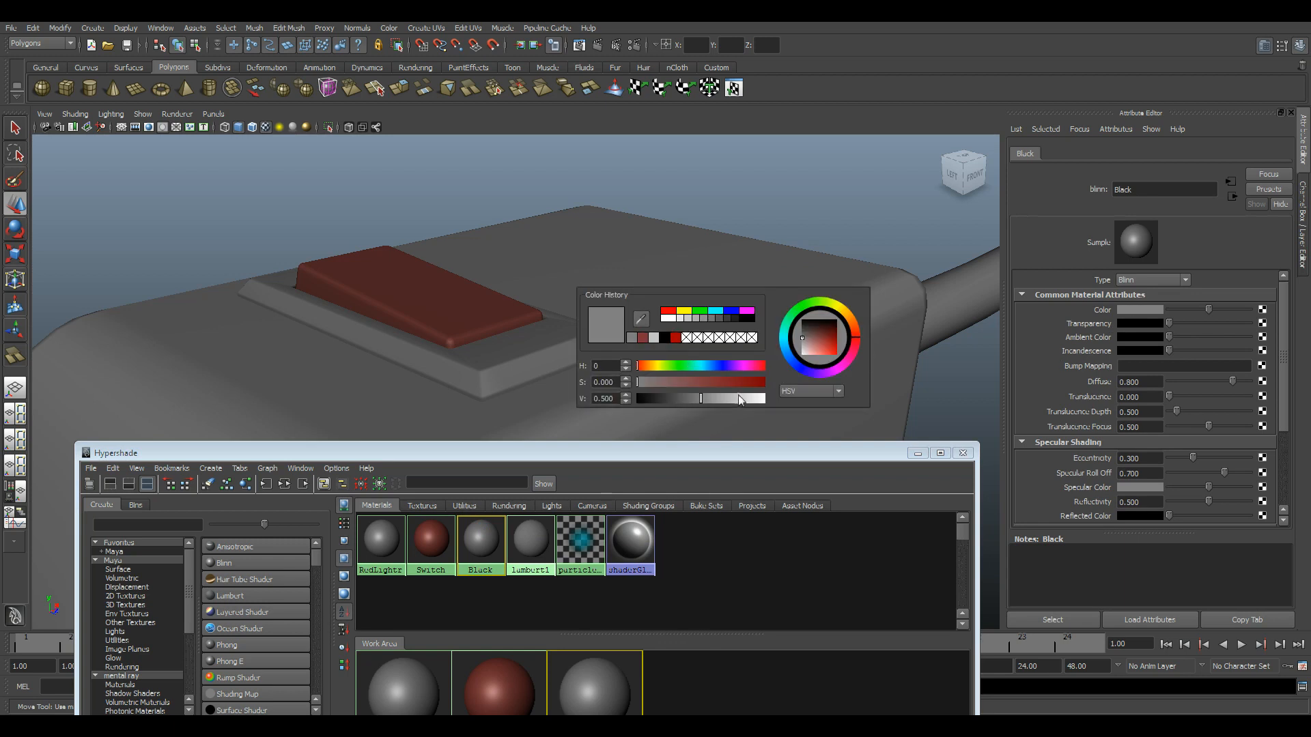
left_click(658, 399)
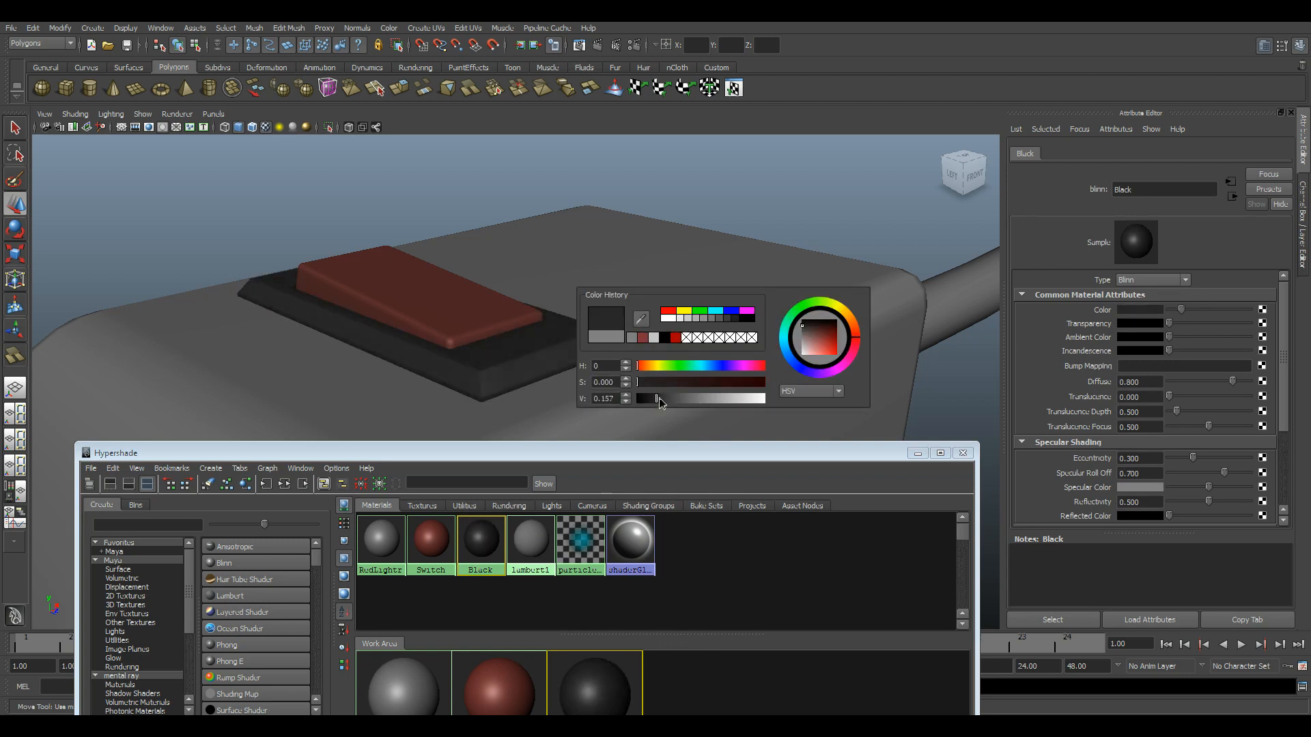
left_click(825, 519)
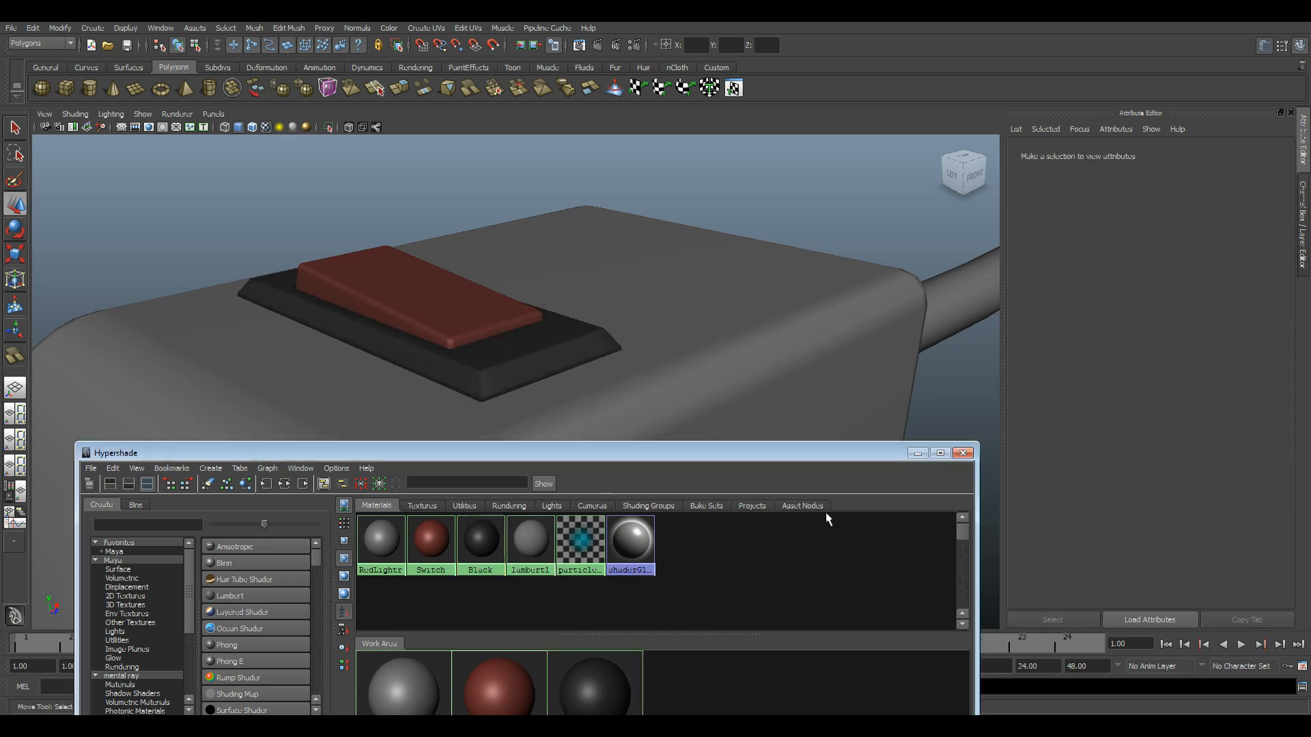
- Minimise the Hypershade, bring the whole power strip into view and save the scene
left_click(918, 455)
left_click(877, 476)
scroll(878, 477, "down", 5)
left_click(755, 401)
scroll(755, 400, "down", 8)
mouse_move(585, 438)
left_mouse_down("alt")
mouse_move(658, 439)
mouse_move(506, 472)
mouse_move(526, 489)
mouse_move(562, 450)
left_mouse_up("alt")
middle_click_drag(562, 451, 588, 450, "alt")
scroll(588, 450, "up", 5)
key("ctrl+s")
middle_click_drag(489, 447, 568, 433, "alt")
- Create another Blinn material in the Hypershade, name it Surface M and assign it to the power strip's body
left_click(161, 28)
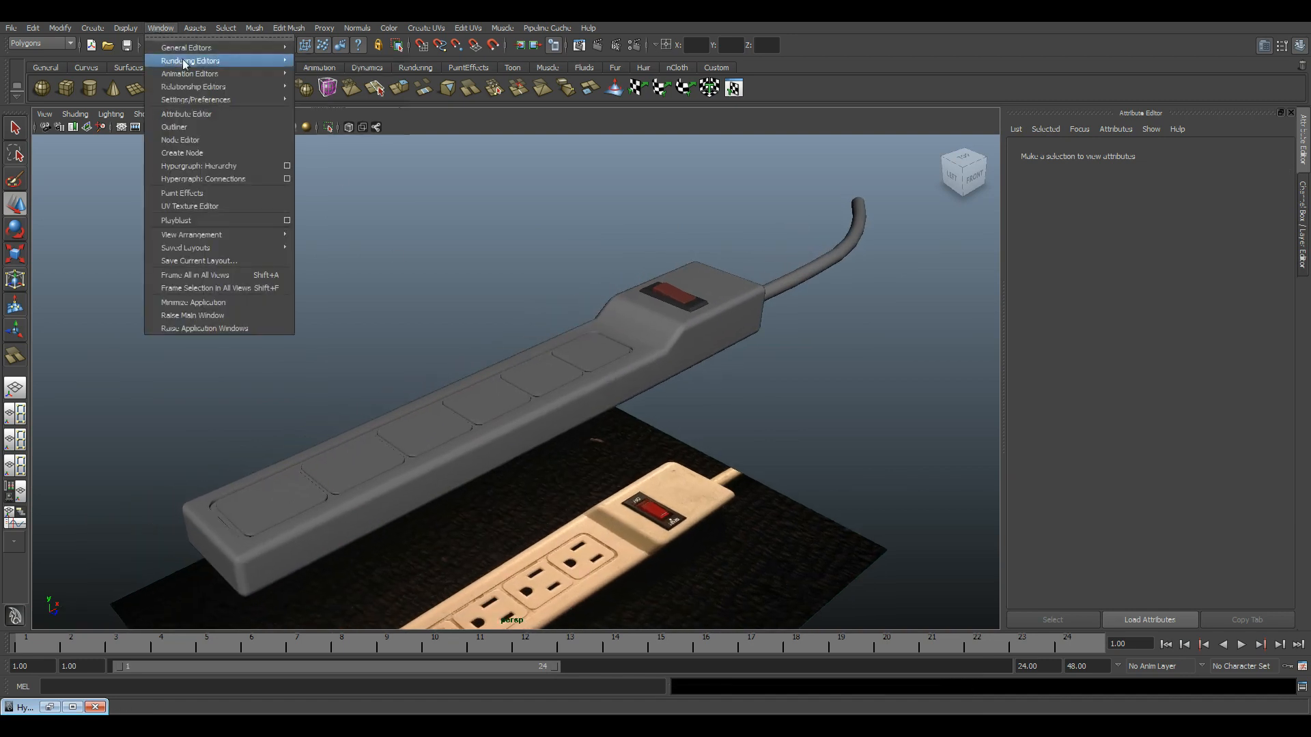
mouse_move(277, 60)
left_click(331, 94)
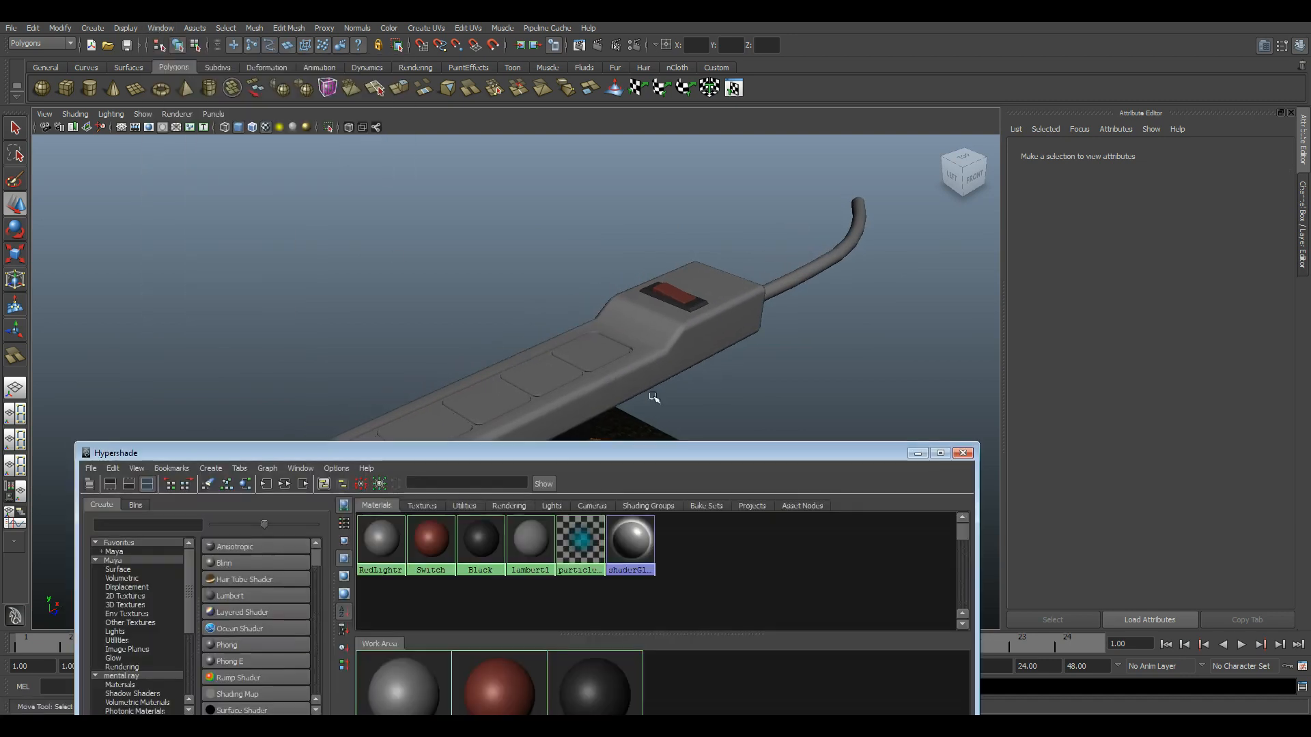
left_click_drag(198, 456, 562, 429)
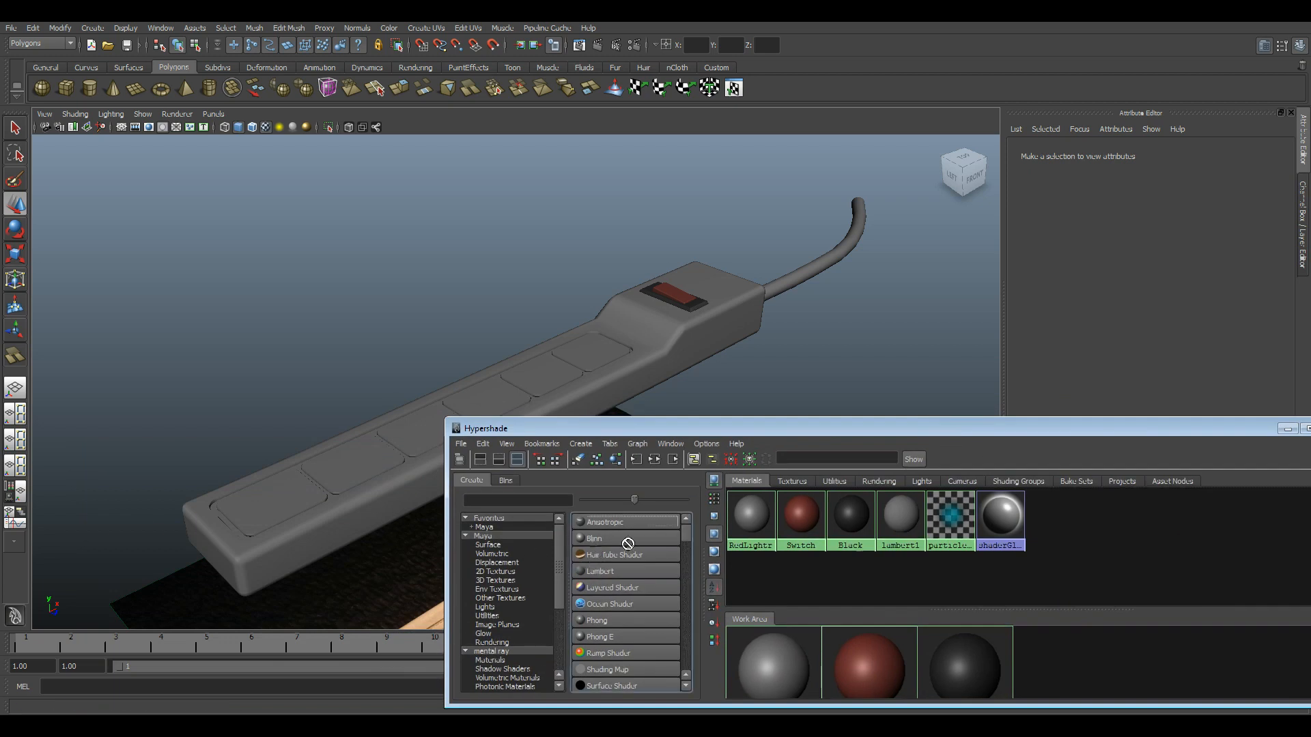
left_click(592, 541)
double_click(892, 526, "ctrl")
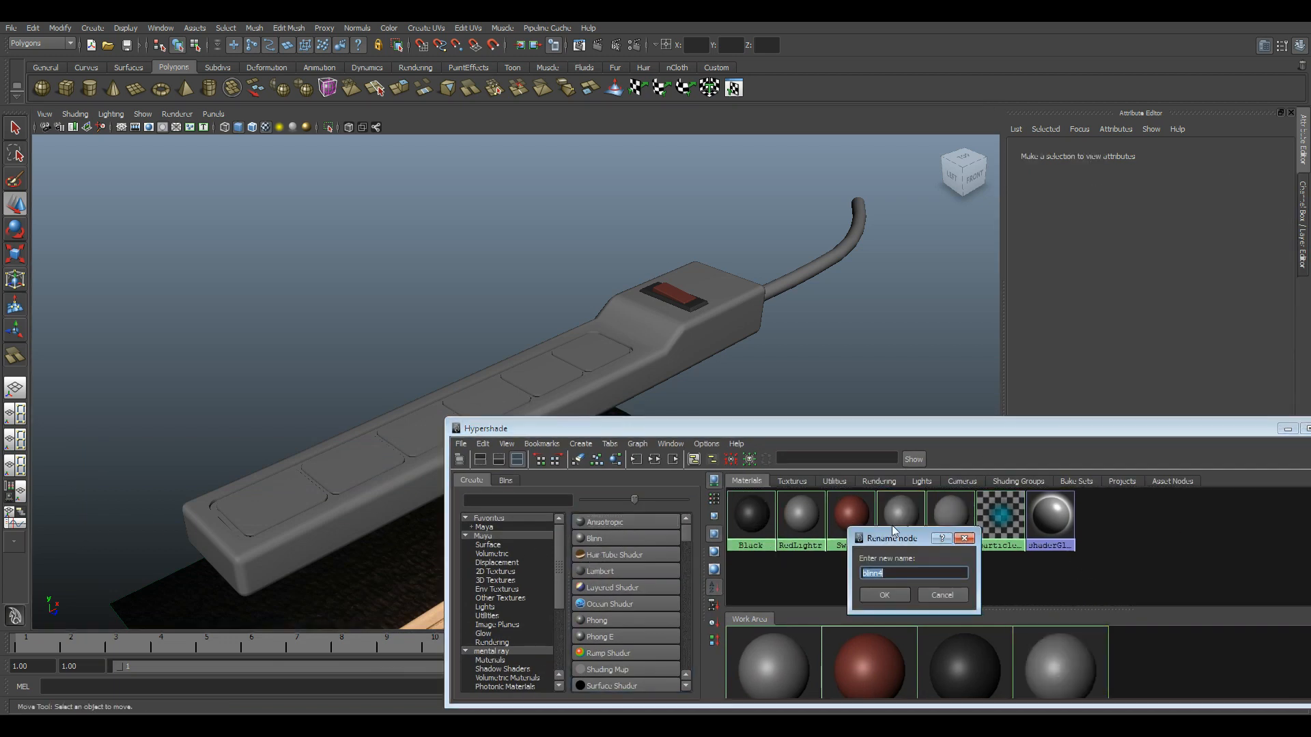
type("Surface M")
key("Return")
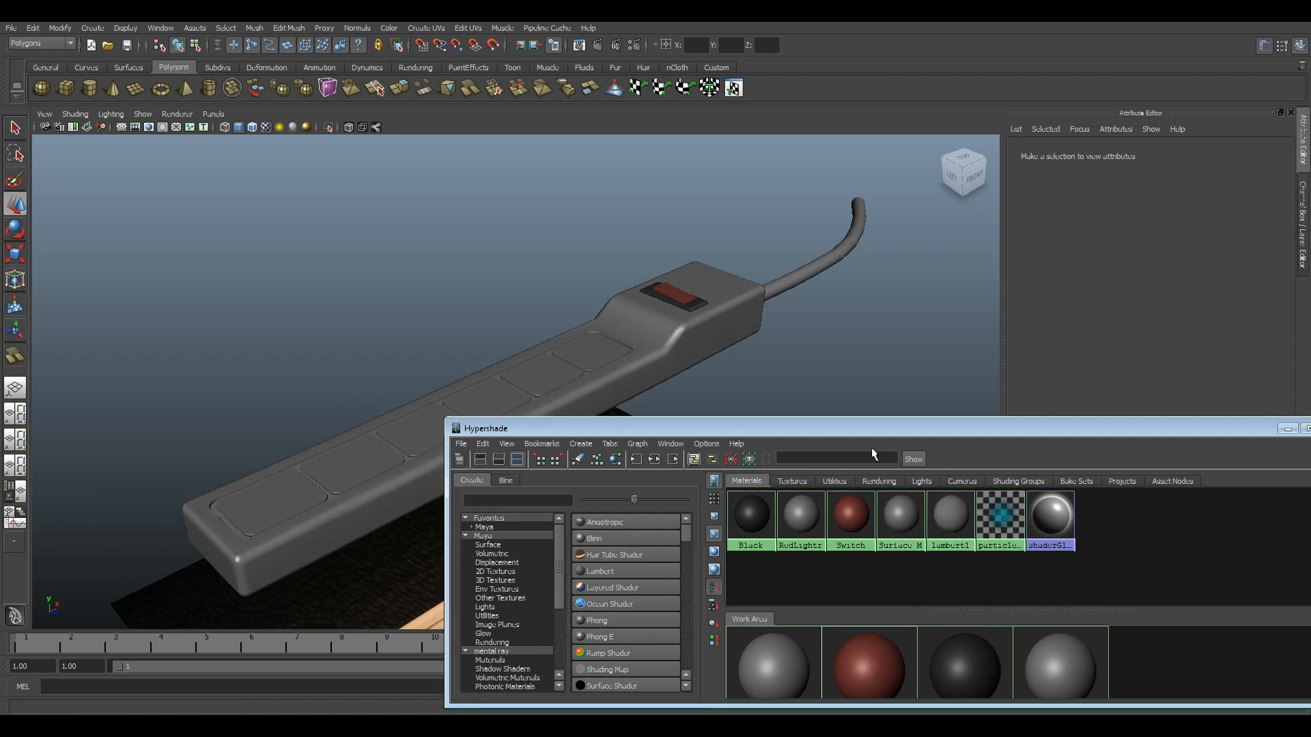
- Examine the body's new shading from several distances and compare it with the reference photo of the switch end
left_click_drag(799, 417, 798, 469)
scroll(725, 444, "up", 6)
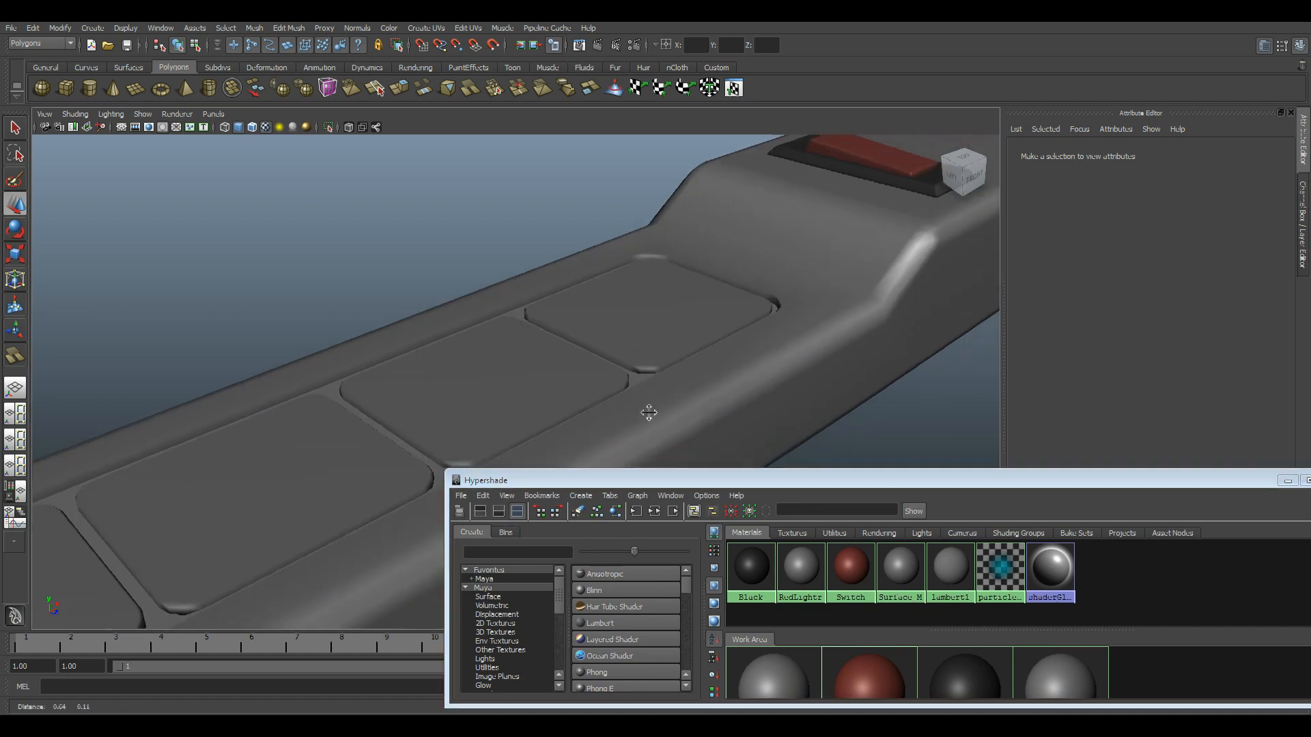
scroll(794, 381, "down", 7)
left_click_drag(796, 387, 757, 402, "alt")
scroll(720, 413, "up", 3)
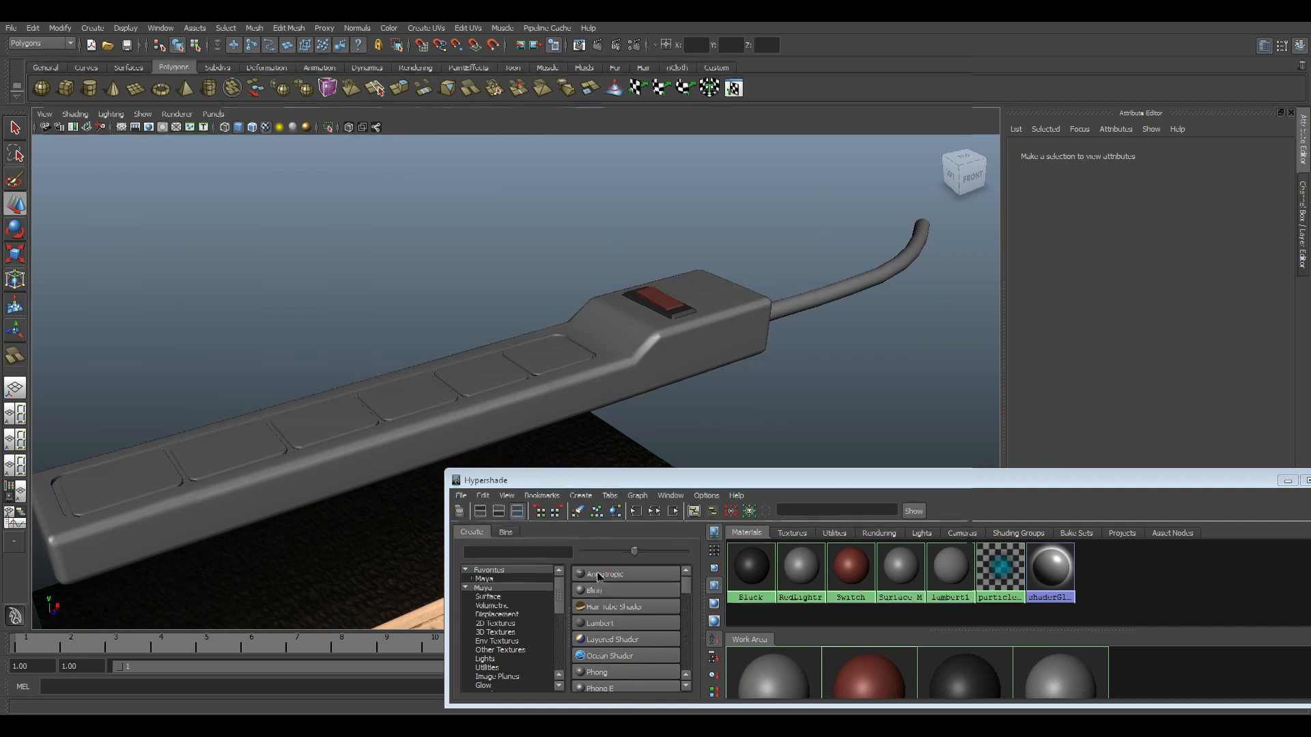
key("alt+Tab")
scroll(637, 411, "down", 7)
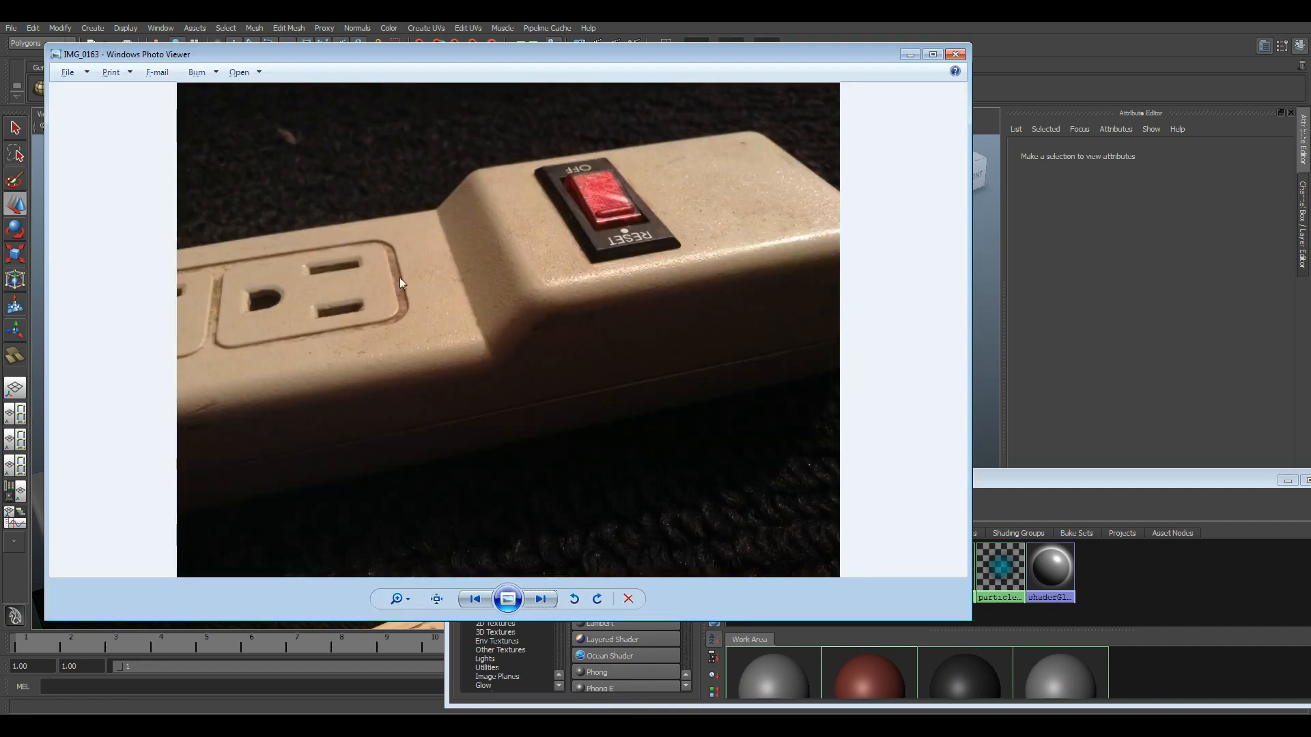
key("alt+Tab")
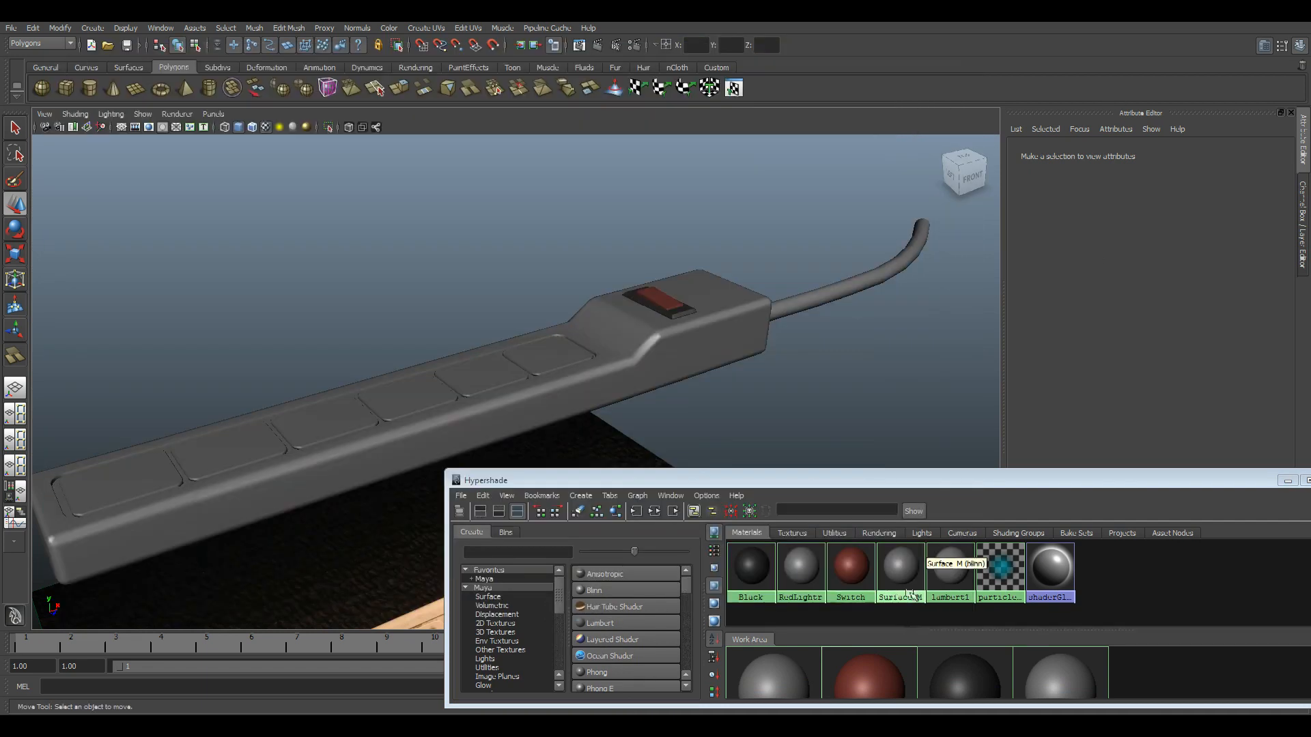
- Lighten the colour of the Surface_M material to a neutral grey with a value of about 0.747
left_click(901, 570)
left_click(1139, 310)
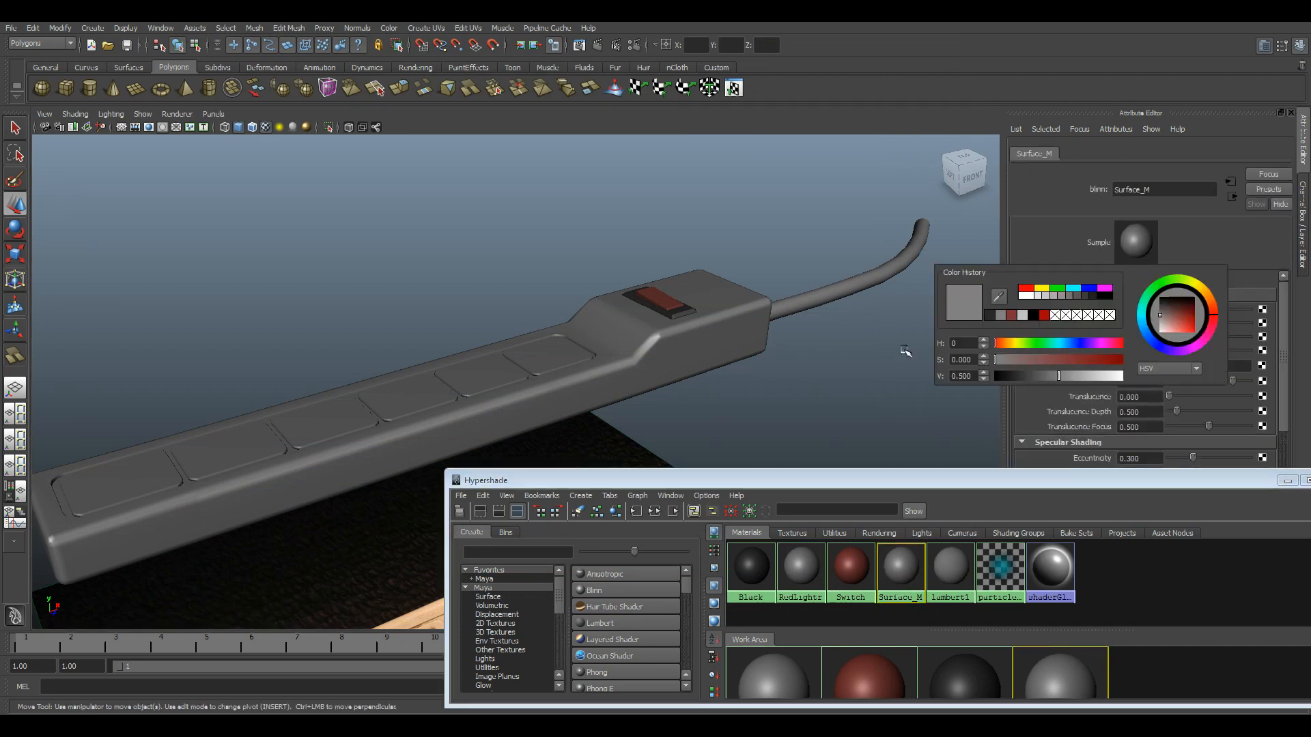
left_click_drag(1060, 378, 1085, 383)
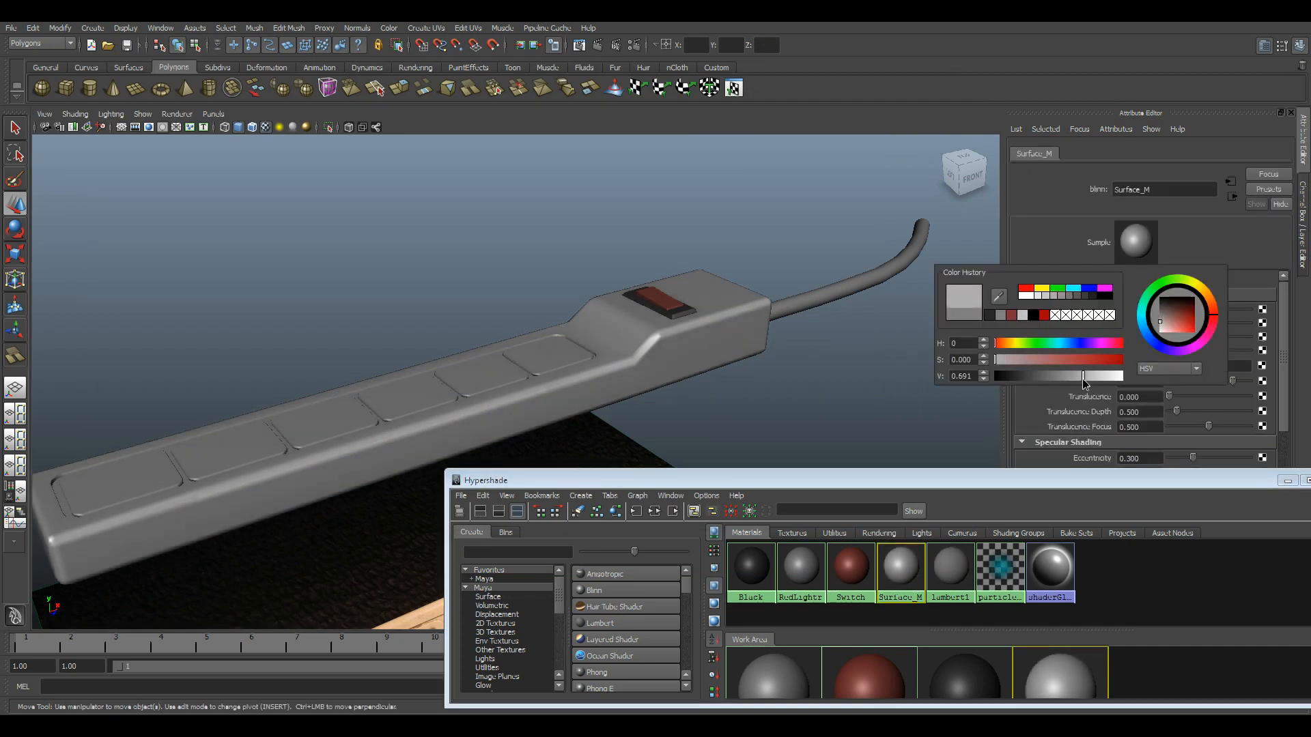
- Browse the power strip reference photos, from the switch end to the outlet end, to examine the body's real colour
key("alt+Tab")
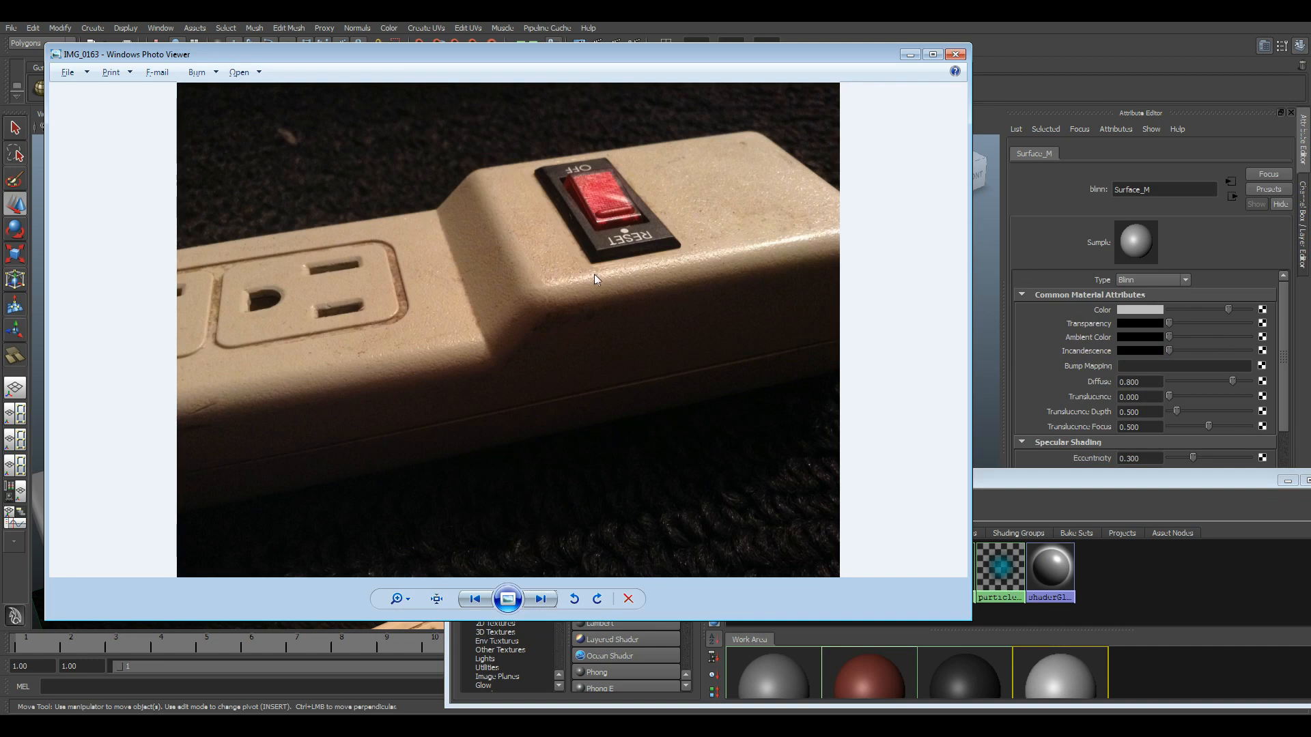
left_click(540, 599)
left_click(540, 598)
left_click(540, 599)
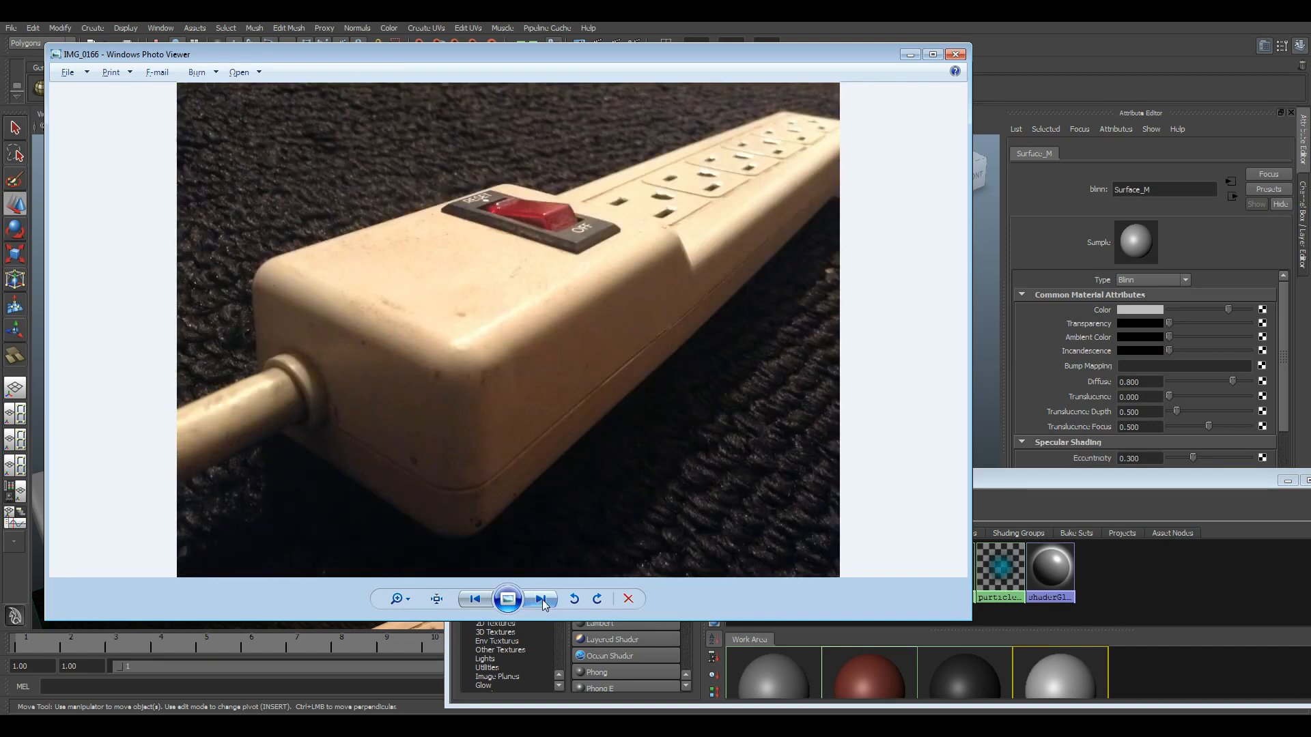
left_click(540, 599)
left_click(540, 599)
left_click(543, 601)
left_click(543, 601)
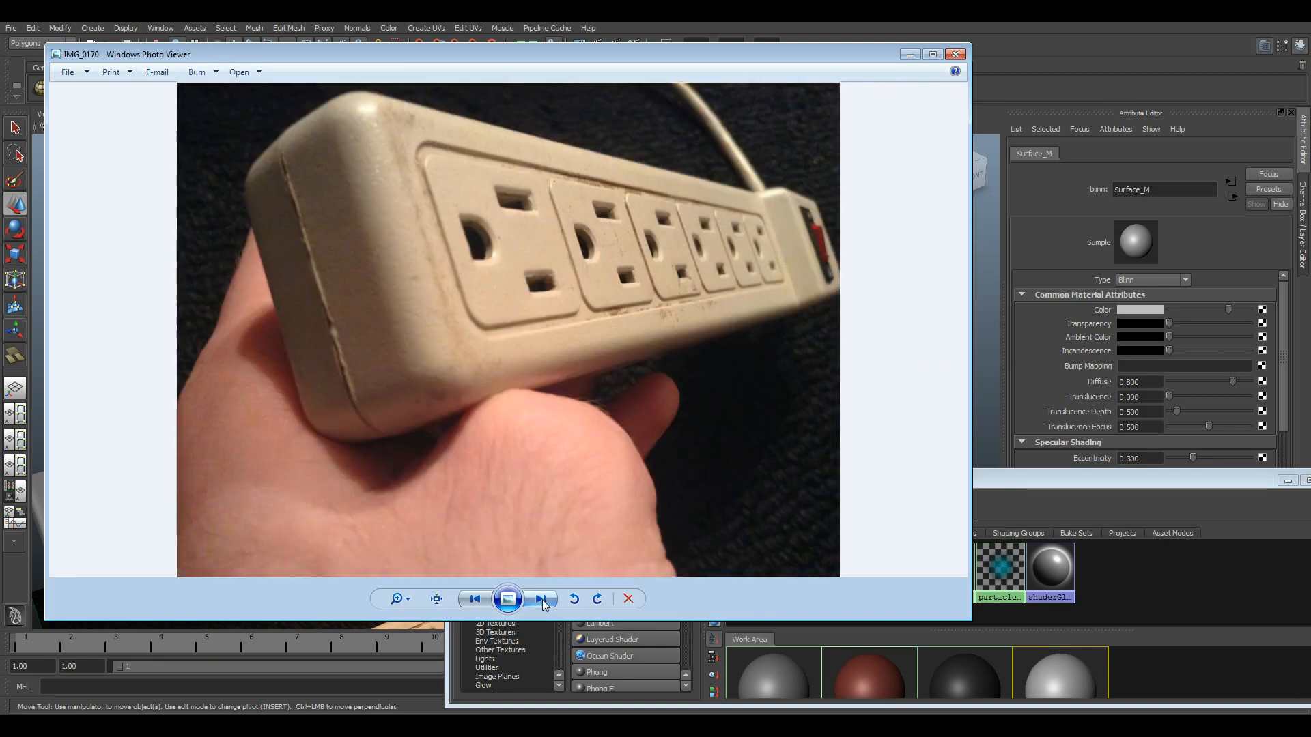
left_click(543, 601)
key("alt+Tab")
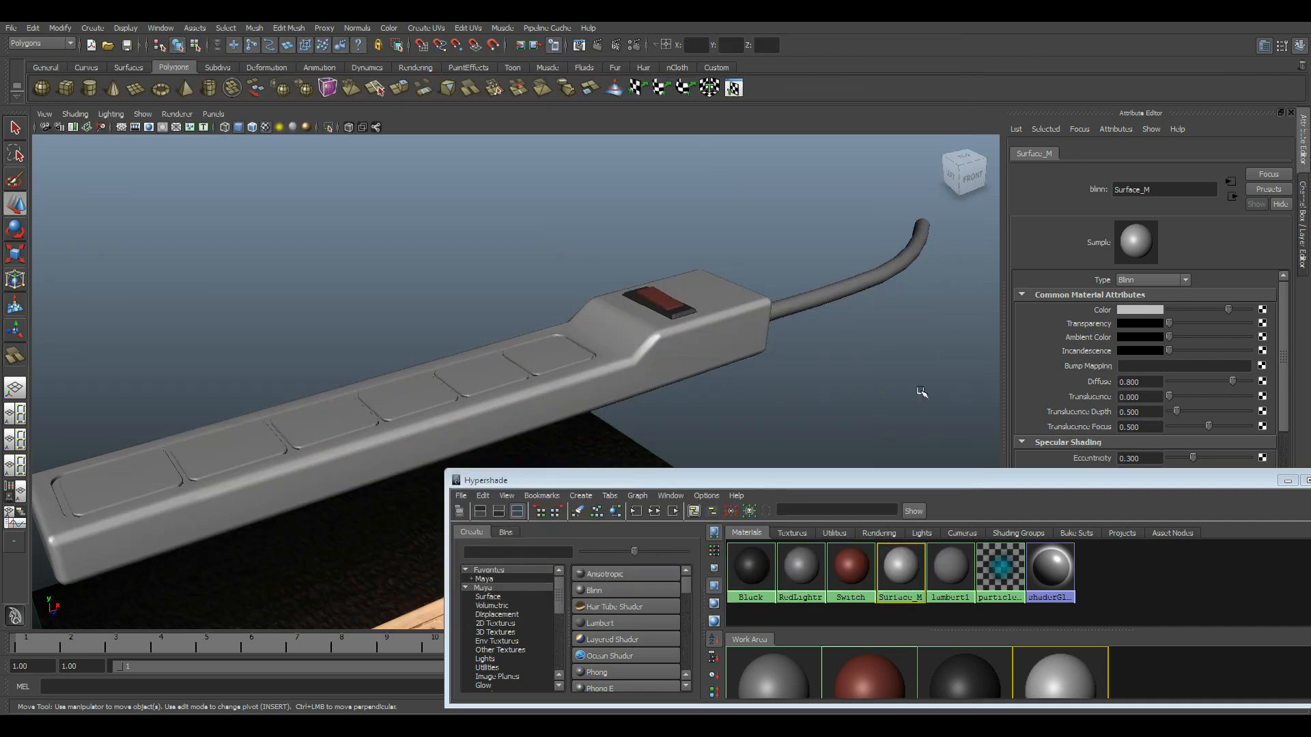
- View the lightened body from another angle and compare its colour with further reference photos
left_click(1148, 323)
left_click(1135, 313)
left_click(757, 241)
left_click_drag(758, 240, 708, 322, "alt")
key("alt+Tab")
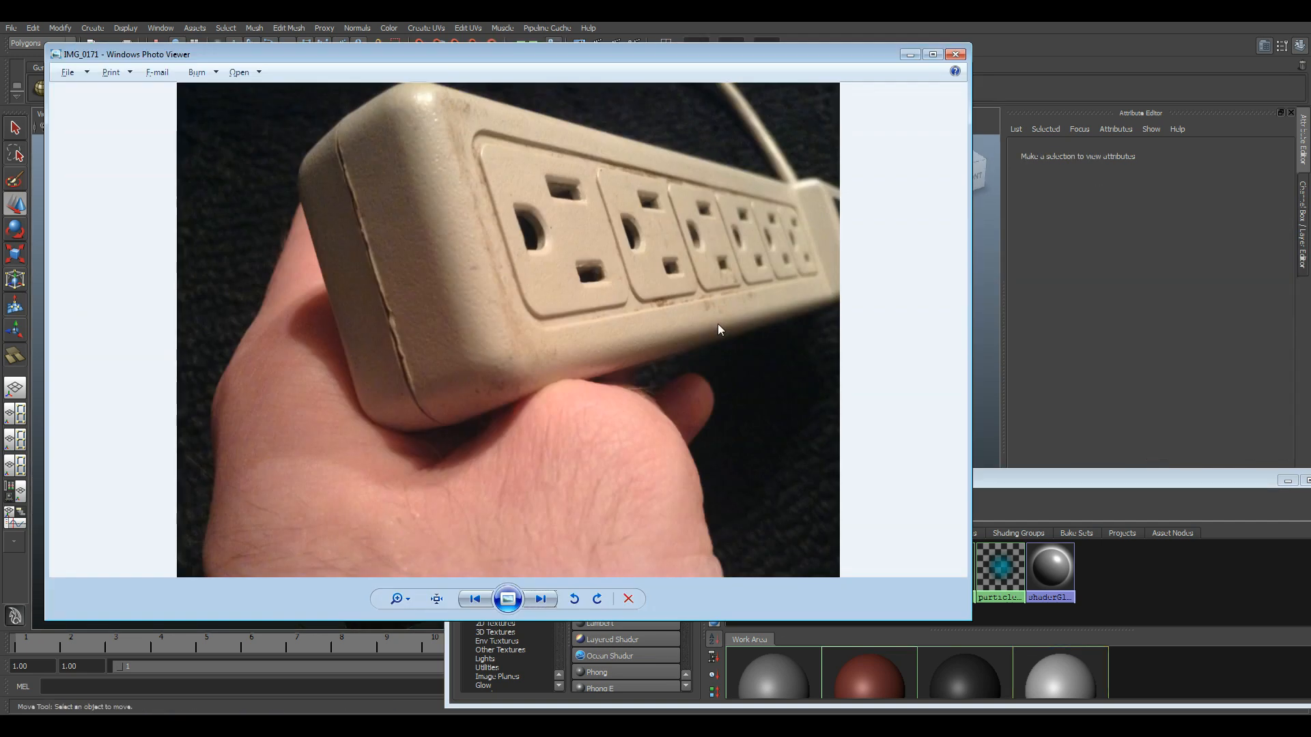
left_click(545, 601)
left_click(545, 601)
key("alt+Tab")
- Darken the colour of the Surface_M material slightly, keeping it a neutral light grey
left_click_drag(675, 262, 642, 263, "alt")
scroll(649, 282, "up", 6)
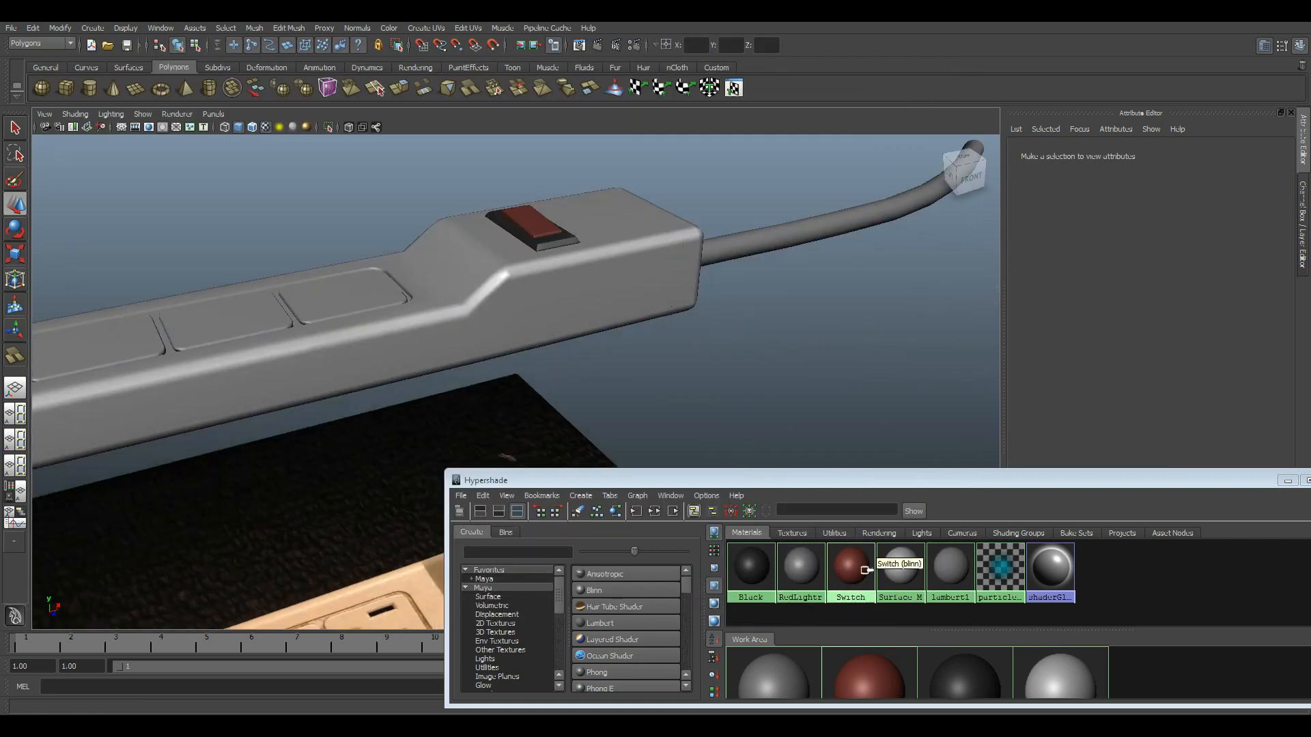
left_click(901, 566)
left_click(1120, 313)
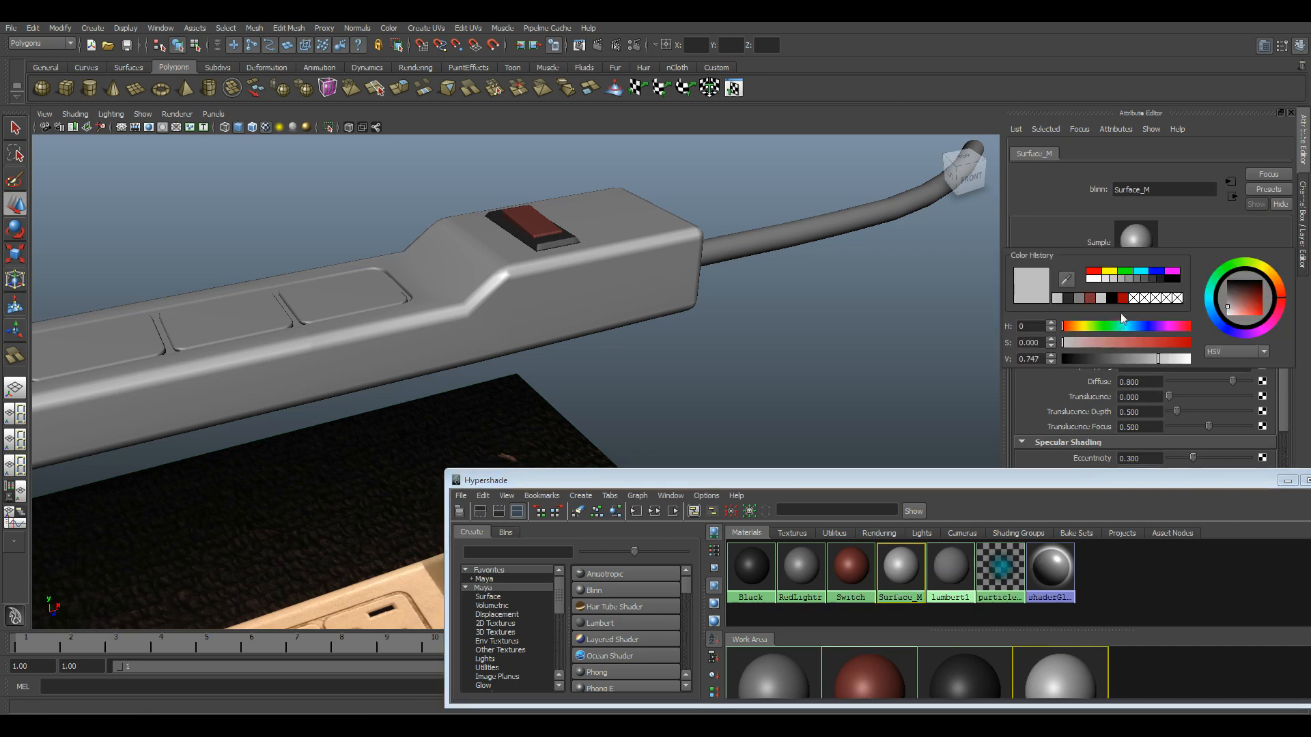
left_click_drag(1162, 361, 1152, 364)
- Assign the Surface_M material to the power cord at the switch end
scroll(587, 292, "down", 6)
left_click_drag(588, 292, 622, 317, "alt")
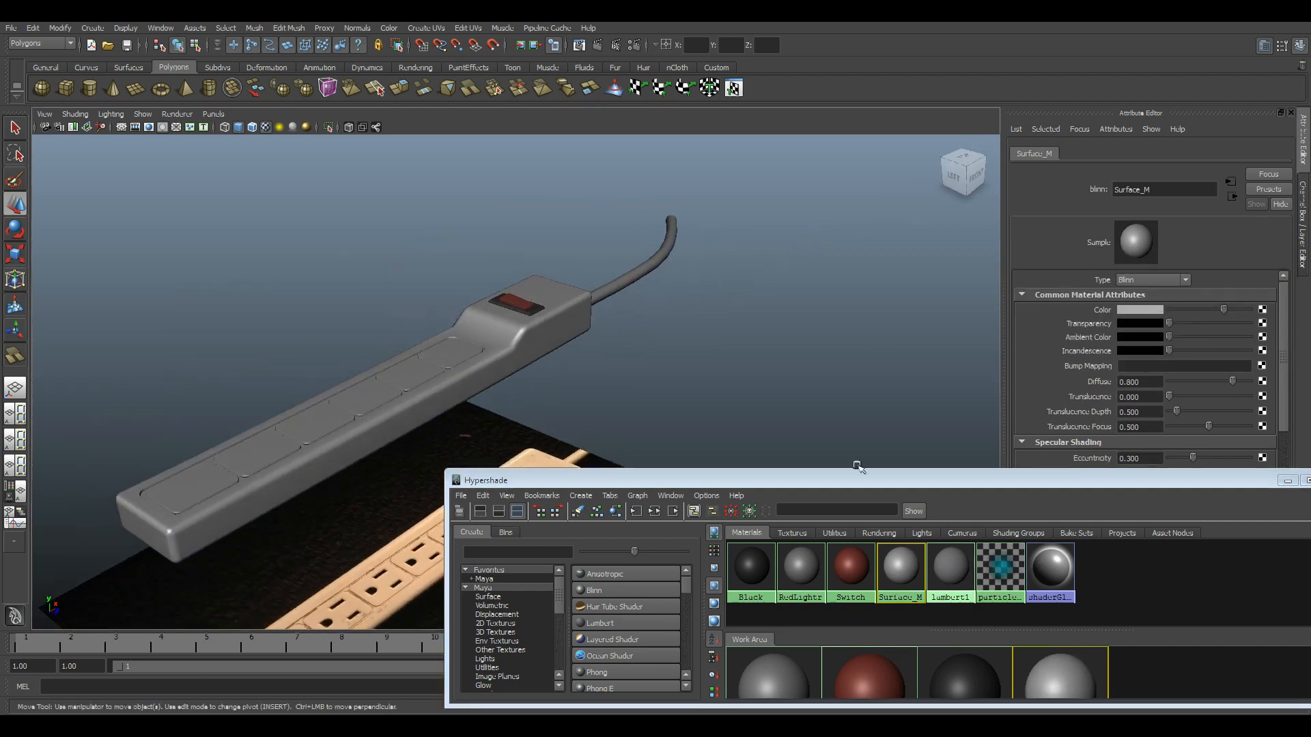
middle_click_drag(908, 566, 626, 264)
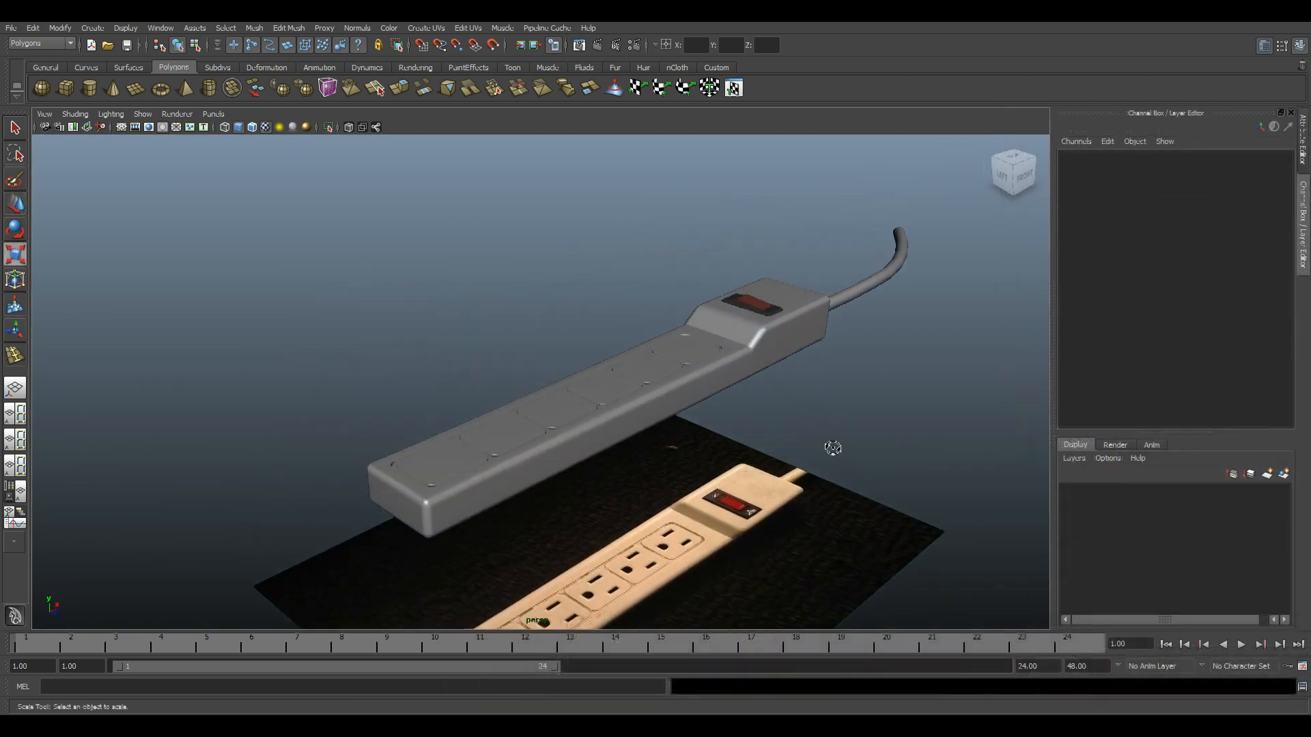
- Examine the shaded power strip against the reference image plane and inspect the rocker switch and its plate up close
left_click_drag(832, 447, 740, 353, "alt")
middle_click_drag(740, 354, 635, 357, "alt")
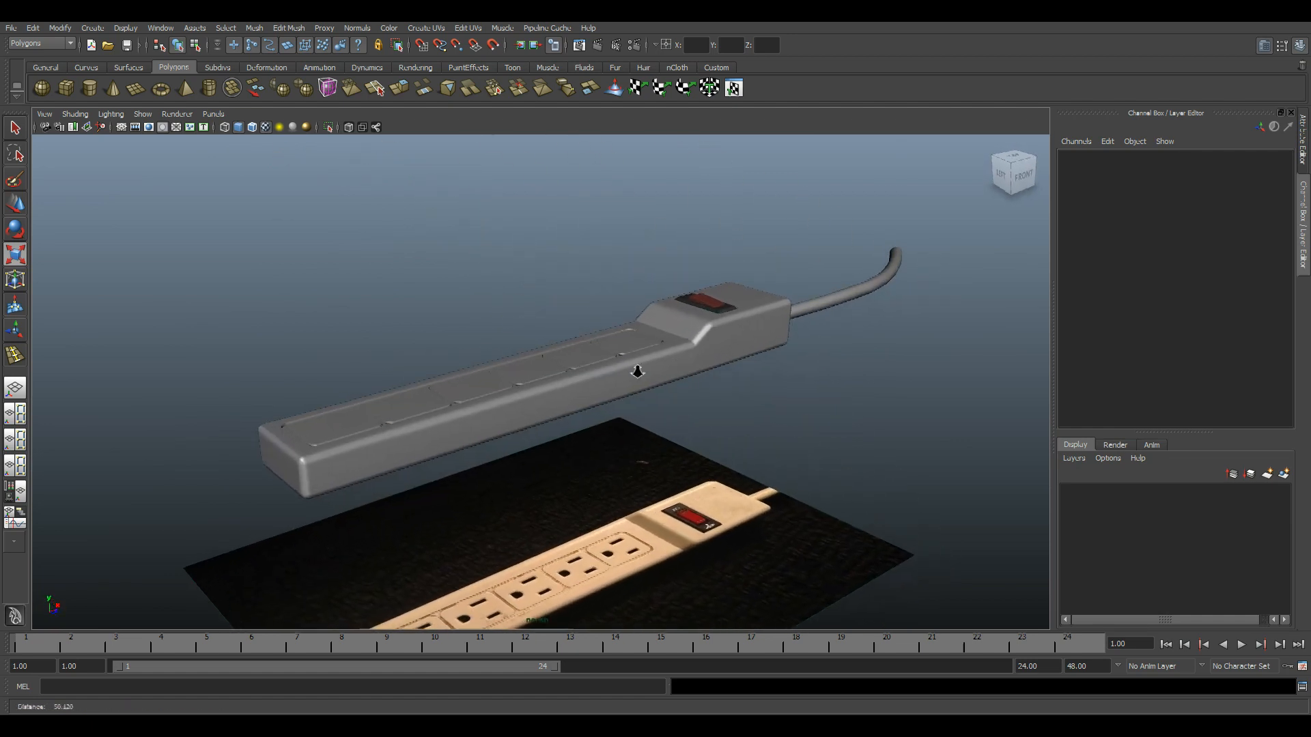
right_click_drag(635, 357, 632, 424, "alt")
middle_click_drag(632, 424, 648, 424, "alt")
left_click_drag(613, 425, 657, 420, "alt")
middle_click_drag(674, 466, 476, 535, "alt")
right_click_drag(476, 535, 680, 432, "alt")
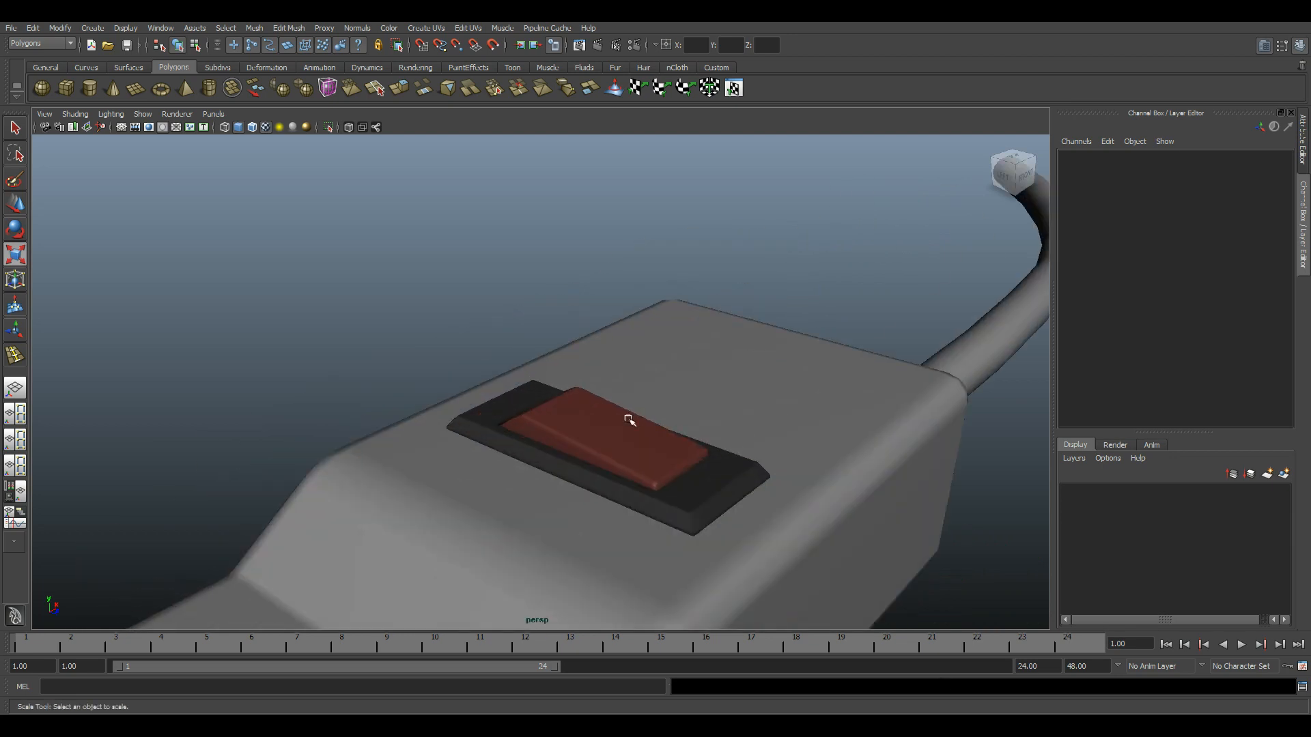
right_click_drag(560, 414, 533, 408, "alt")
middle_click_drag(588, 407, 805, 316, "alt")
left_click_drag(805, 317, 792, 297, "alt")
- Inspect the body's edges at the lower bend of the slope between the outlets and the switch section
left_click(749, 421)
left_click_drag(749, 437, 657, 497, "alt")
middle_click_drag(656, 497, 677, 382, "alt")
right_click_drag(677, 382, 734, 362, "alt")
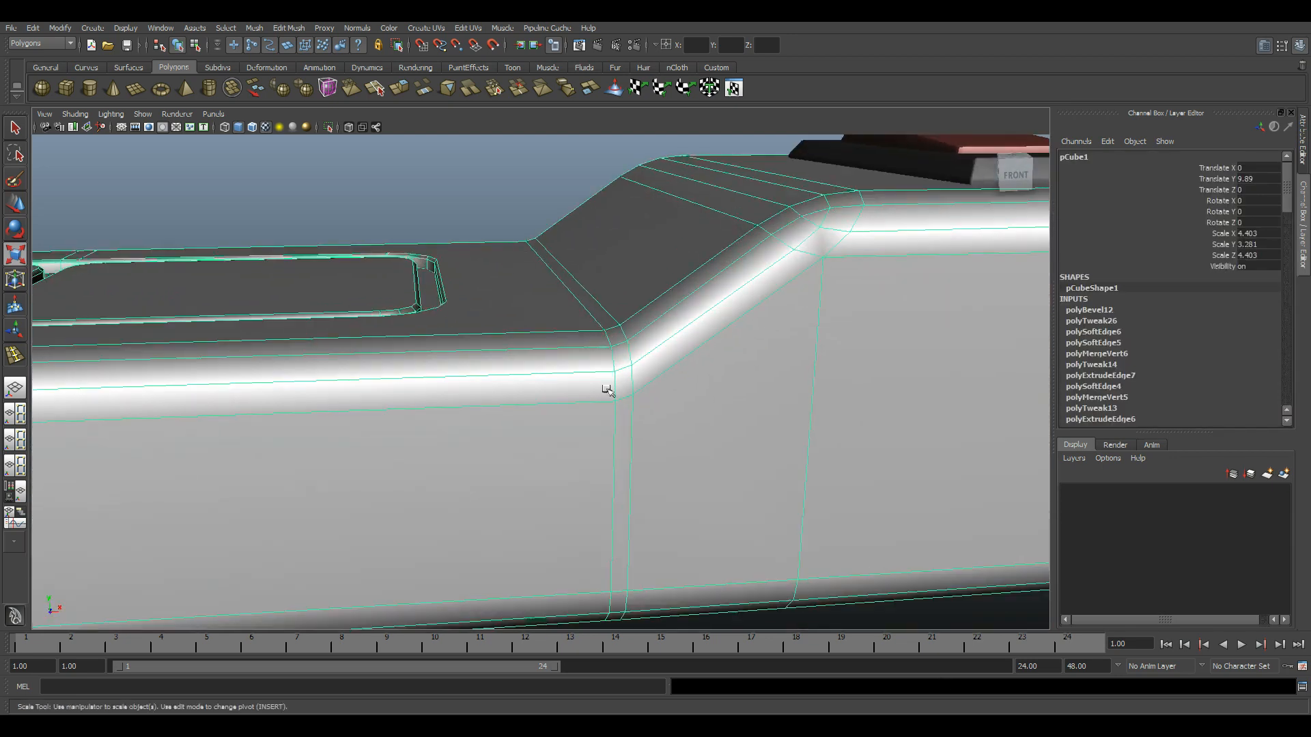
right_click_drag(613, 363, 634, 399)
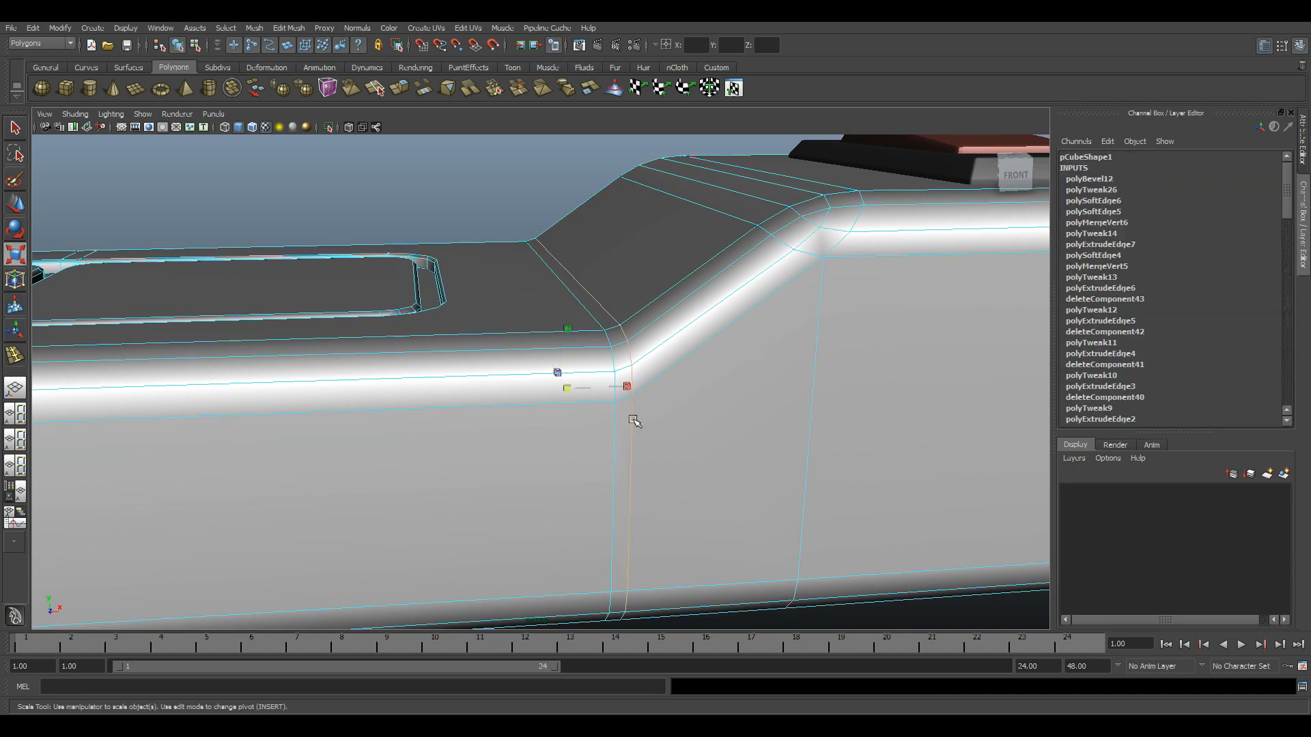
left_click(477, 199)
right_click_drag(477, 198, 226, 171, "alt")
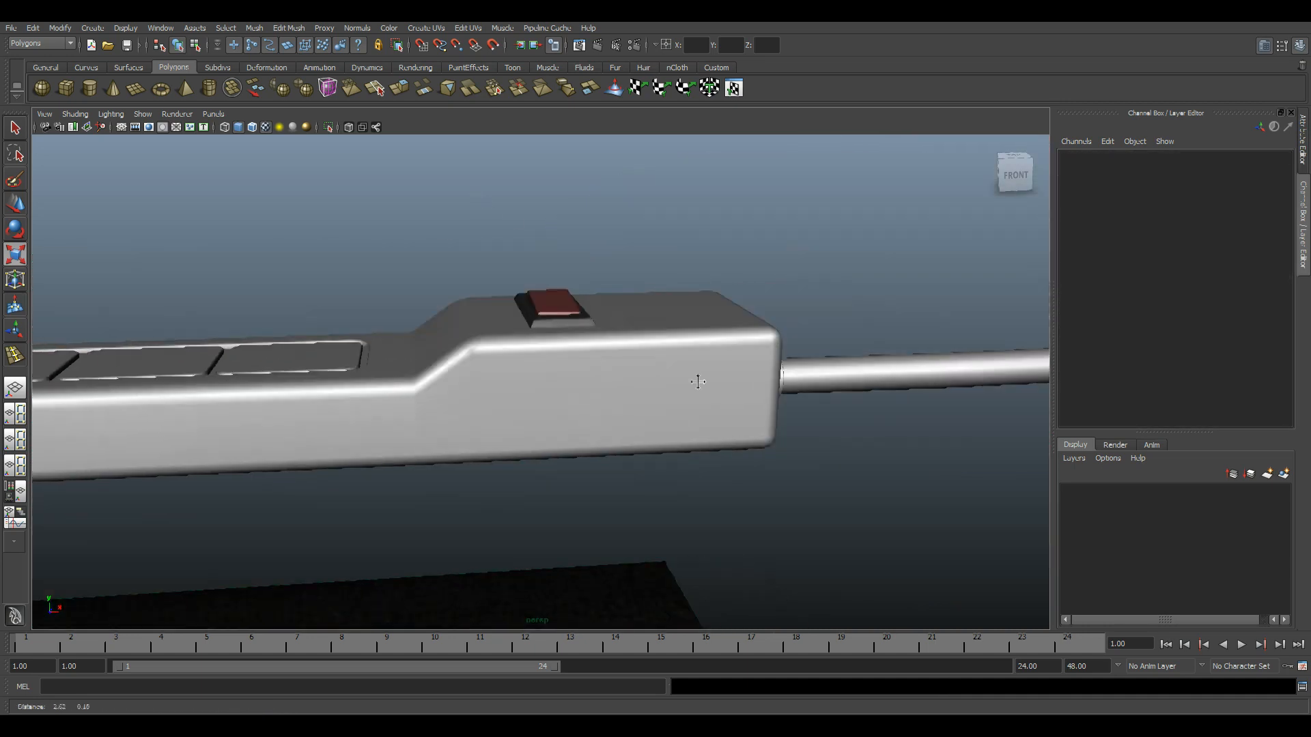
- Examine the cord and its bevelled collar where it enters the body, and return to a view of the whole power strip
middle_click_drag(851, 372, 465, 375, "alt")
right_click_drag(464, 374, 834, 564, "alt")
left_click_drag(710, 403, 607, 457, "alt")
right_click_drag(607, 457, 686, 471, "alt")
left_click(345, 277)
middle_click_drag(348, 280, 489, 405, "alt")
right_click_drag(490, 405, 662, 452, "alt")
middle_click_drag(662, 453, 650, 411, "alt")
left_click_drag(650, 411, 532, 345, "alt")
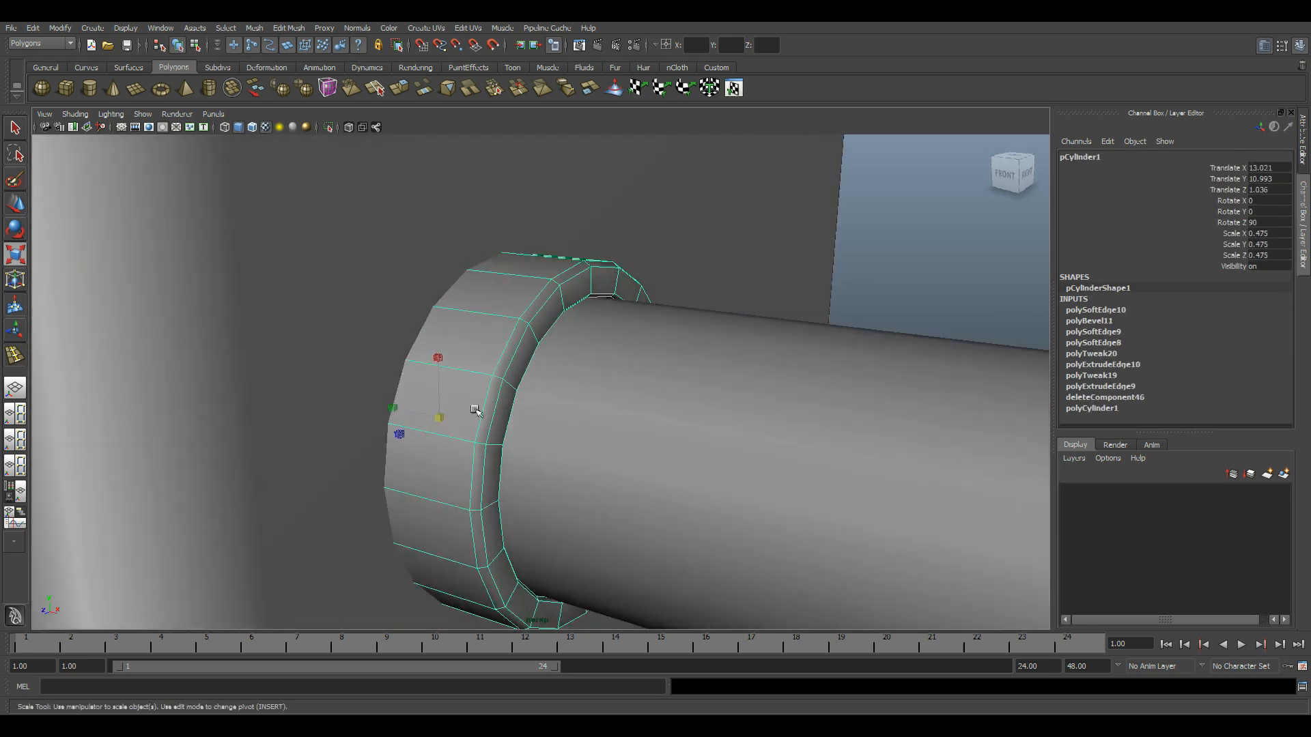
right_click_drag(509, 402, 749, 293, "alt")
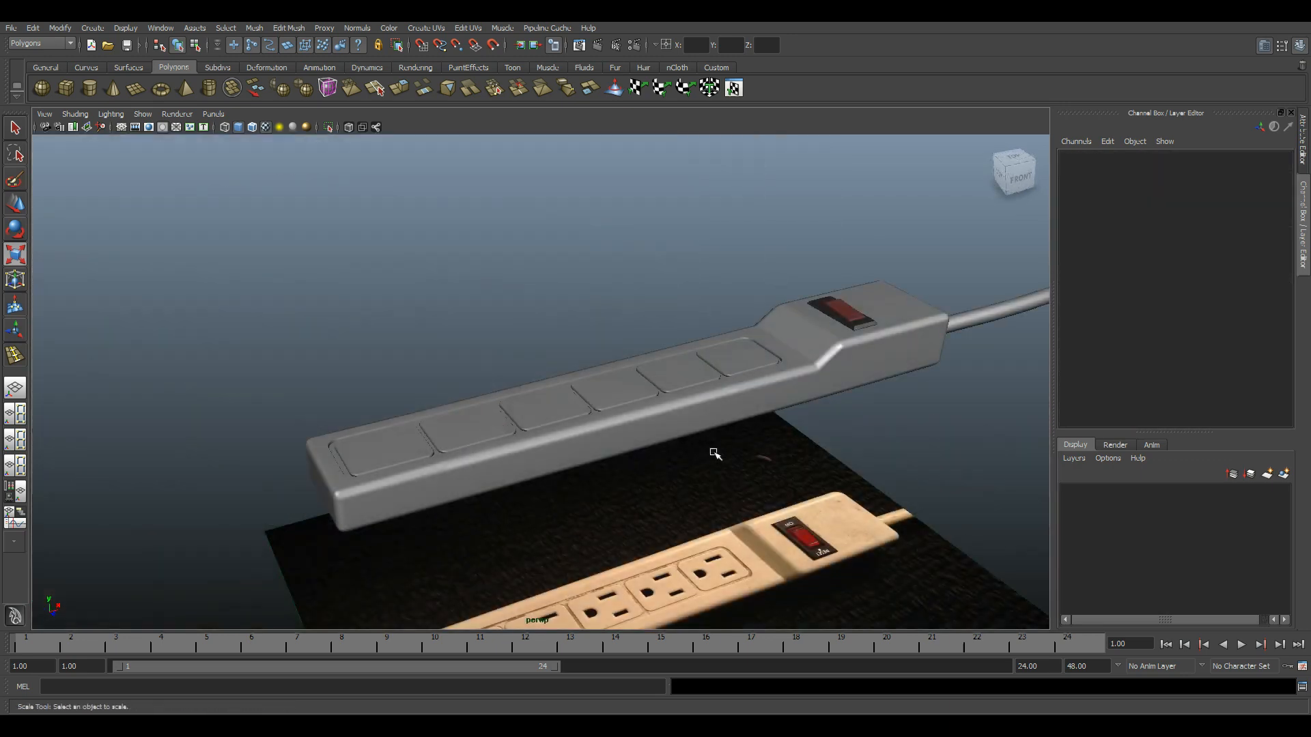